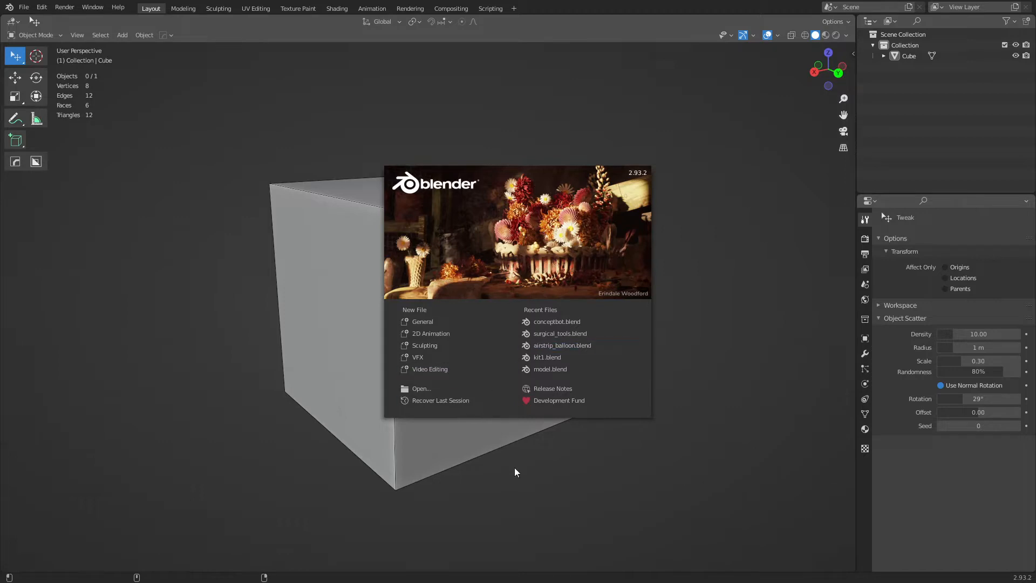
- Dismiss the splash screen and load the factory default settings
click(513, 490)
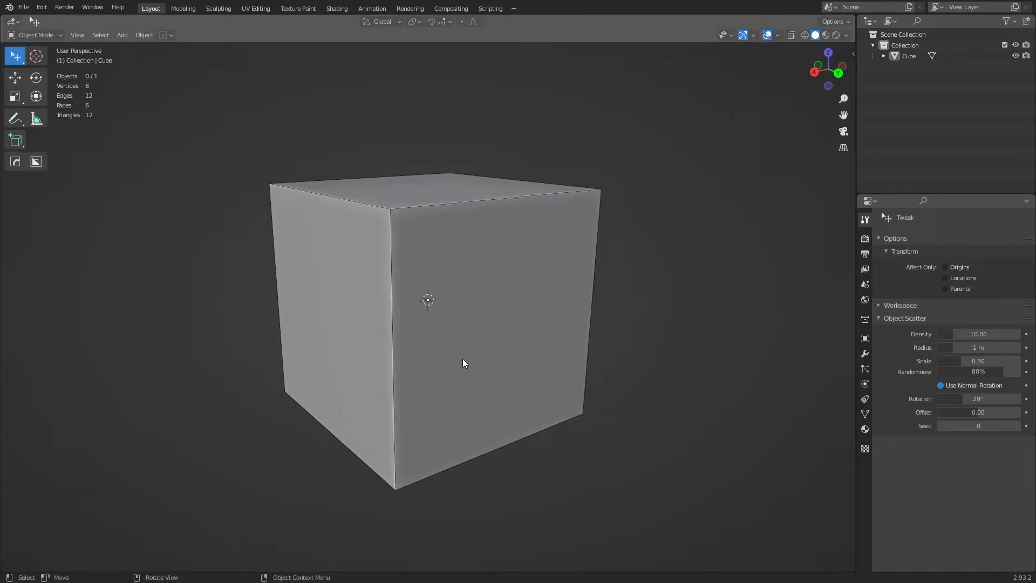
mouse_move(464, 363)
middle_down()
mouse_move(431, 384)
mouse_move(486, 386)
mouse_move(454, 360)
middle_up()
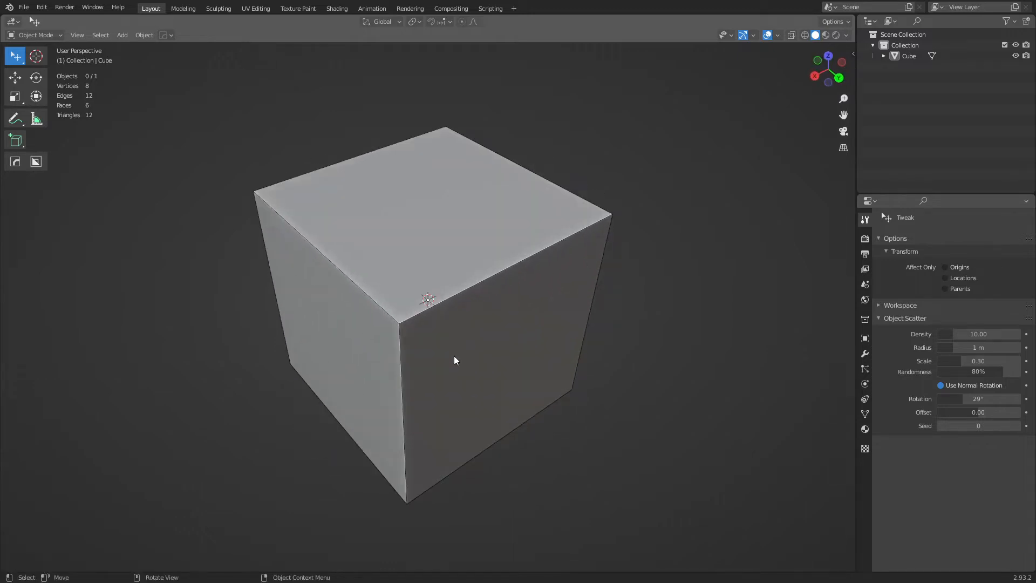
scroll(455, 357, down, 2)
scroll(428, 351, up, 1)
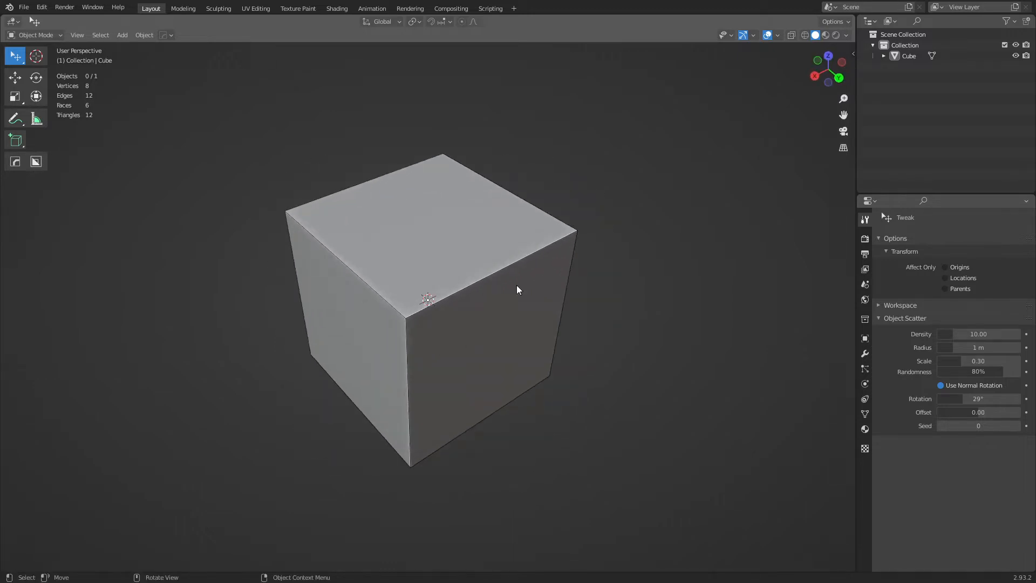
click(25, 10)
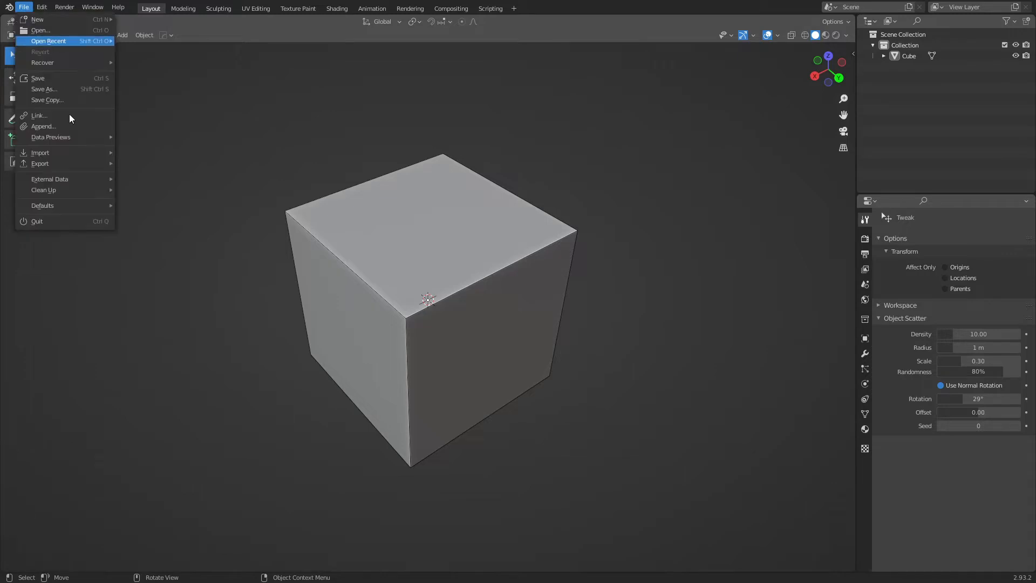
mouse_move(82, 205)
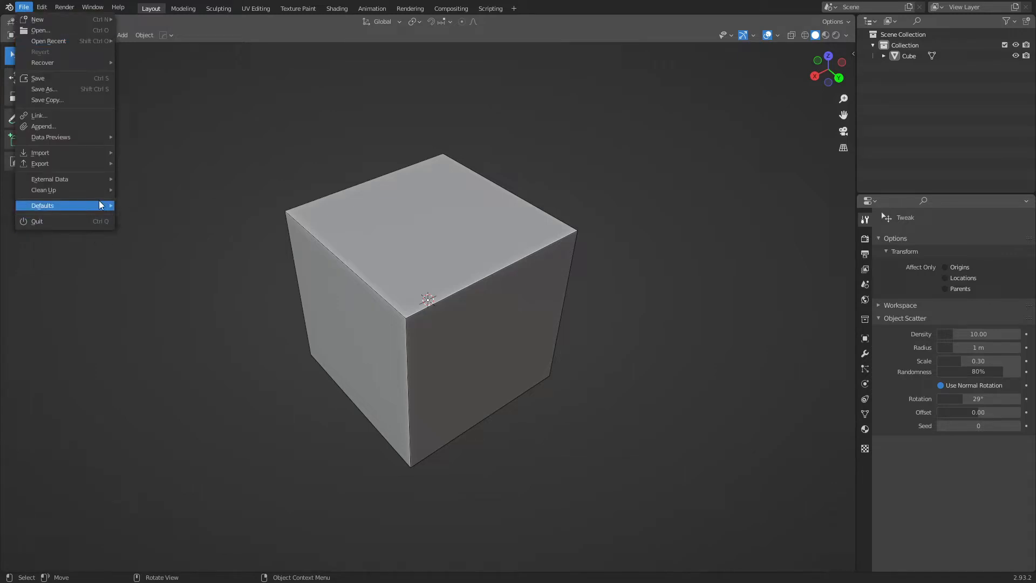
click(138, 216)
click(137, 215)
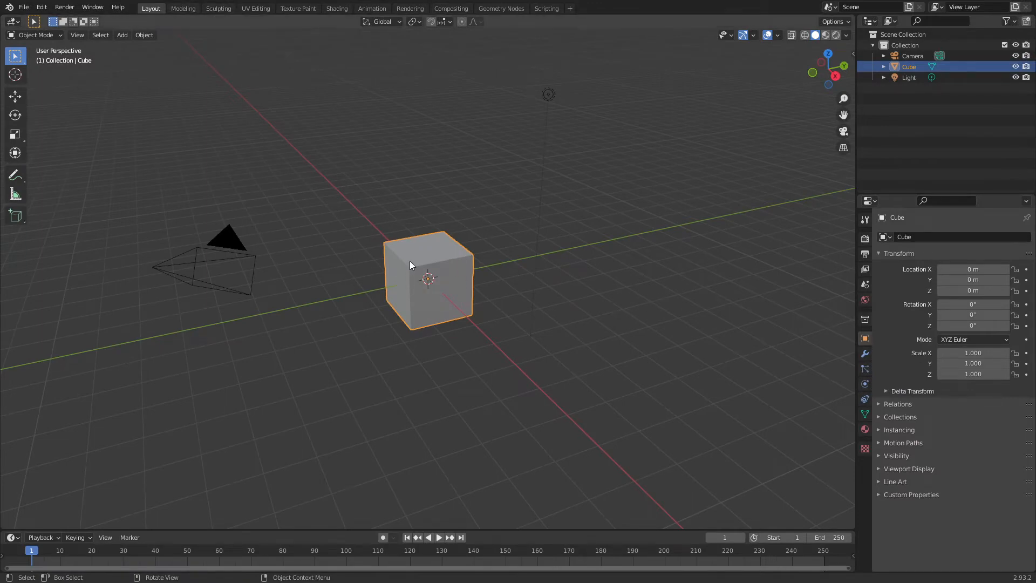
- Switch the default cube to Sculpt Mode and return it to Object Mode
scroll(494, 205, up, 1)
shift+middle_drag(453, 226, 496, 256)
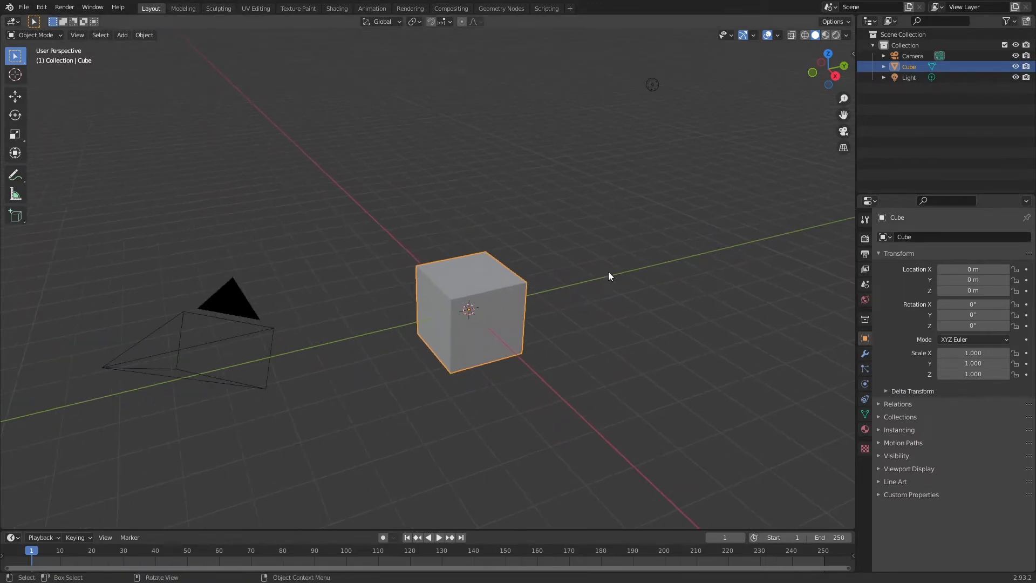
click(48, 37)
click(37, 71)
click(43, 36)
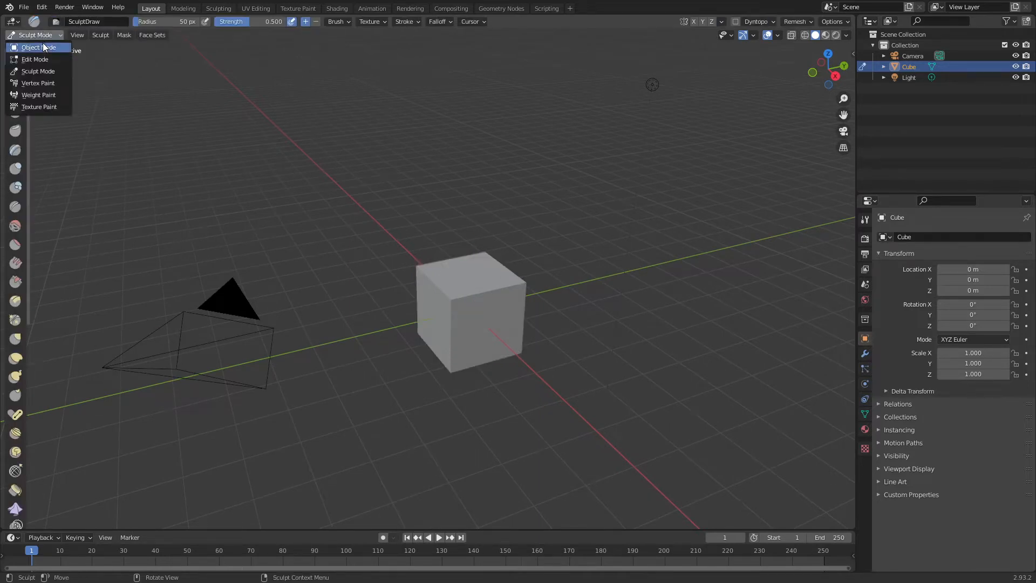
click(45, 47)
- Open the Sculpting workspace and widen the brush toolbar to two columns
click(220, 10)
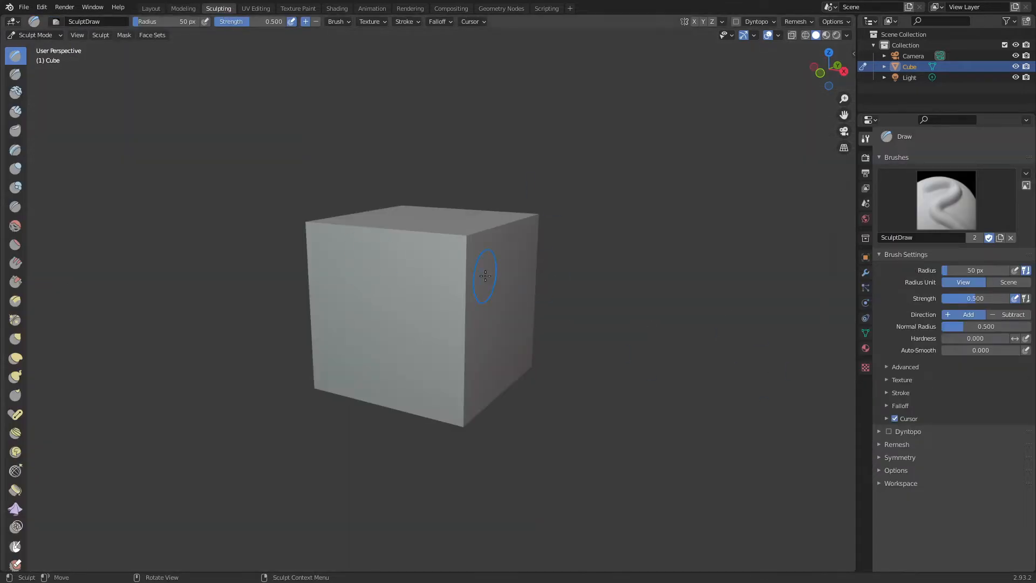
click(846, 35)
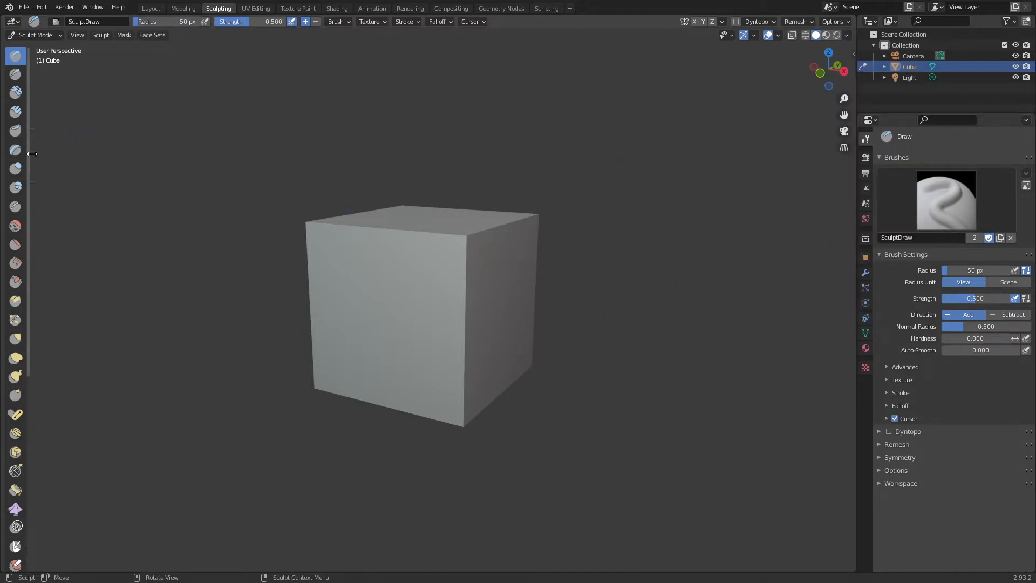
drag(31, 154, 49, 159)
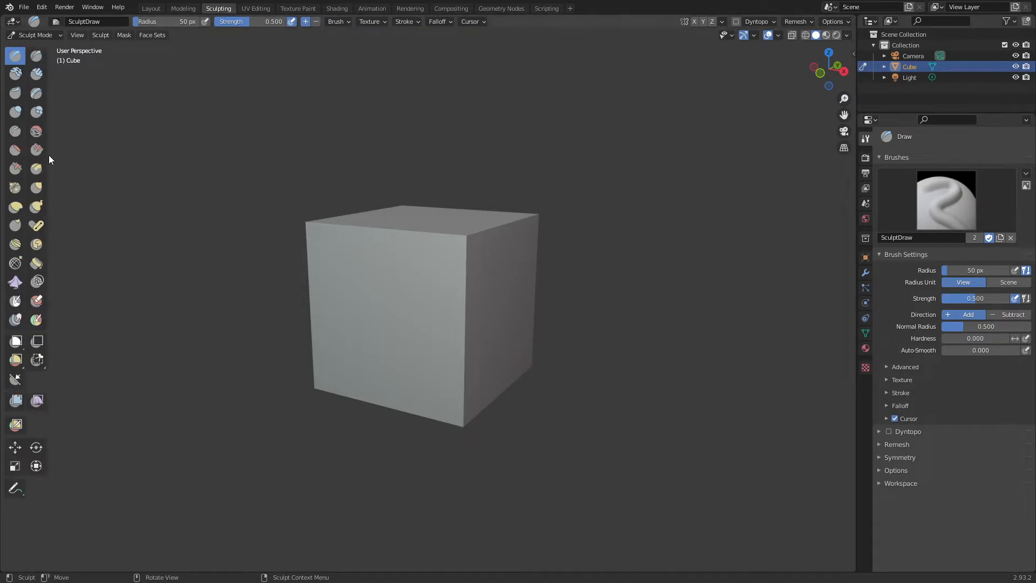
- Turn on the Statistics overlay in the sculpting viewport
key(n)
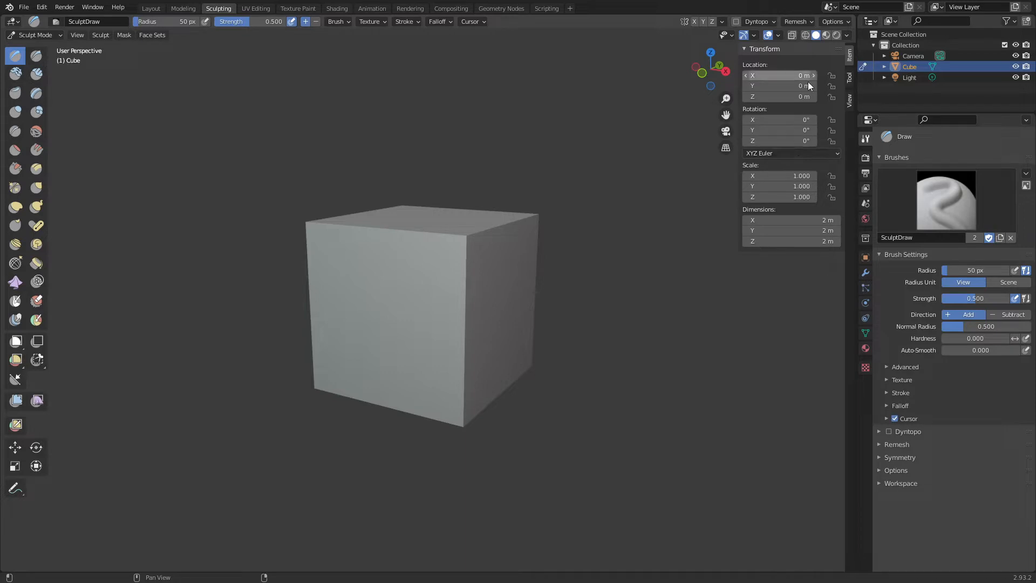
click(778, 36)
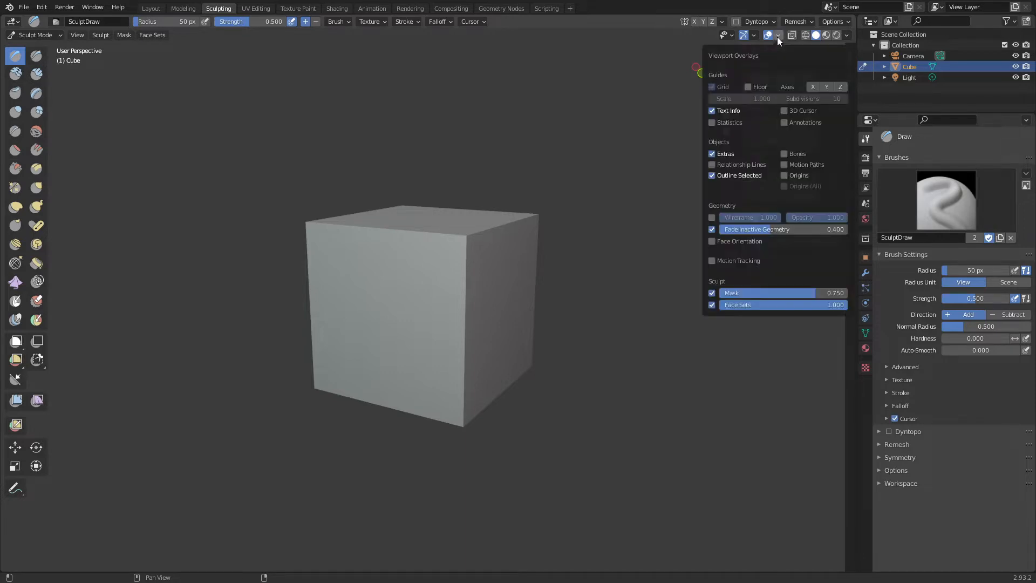
click(739, 122)
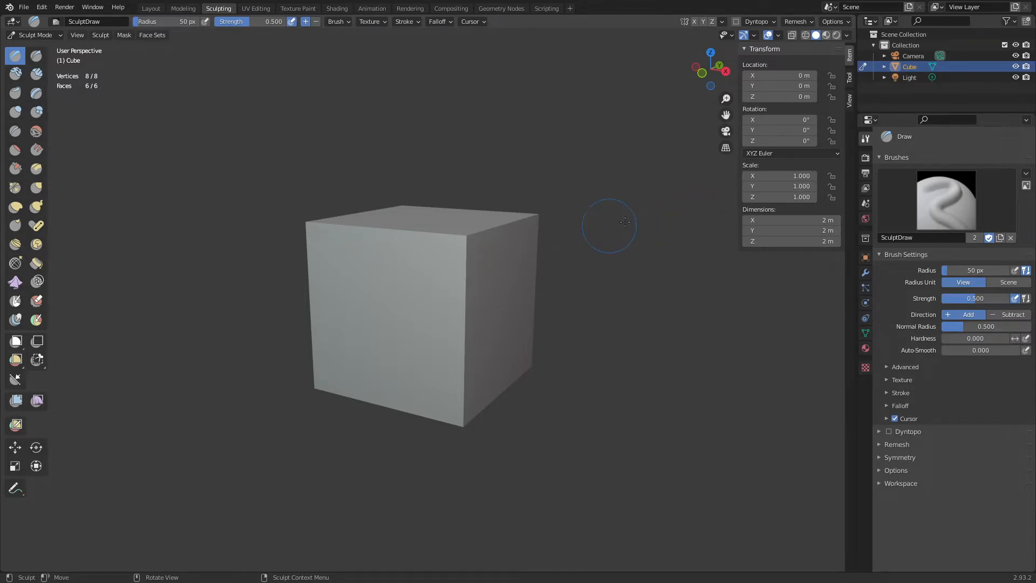
key(n)
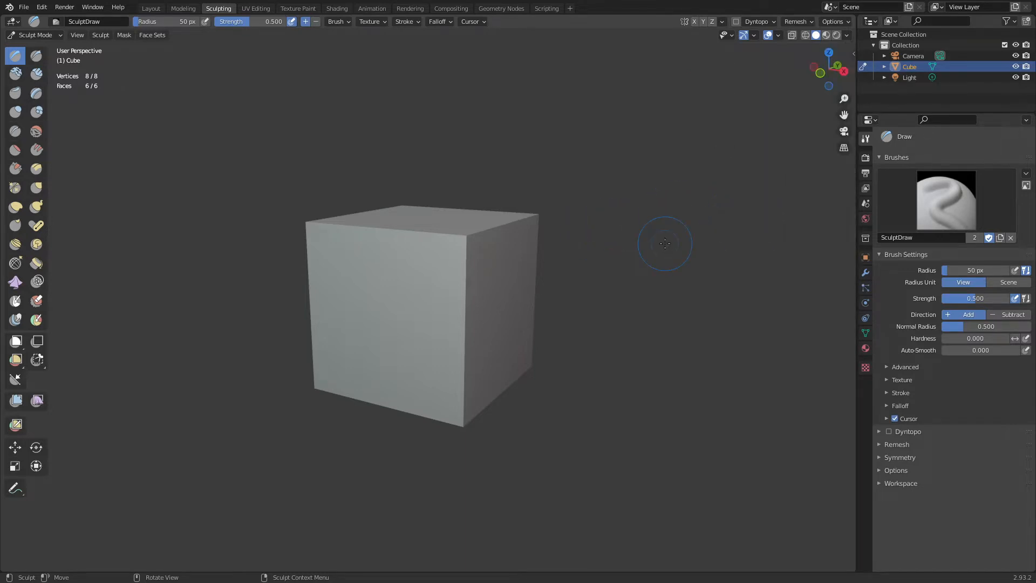
- Enable Pie Menu on Drag in the keymap preferences and close the preferences window
click(42, 7)
click(76, 162)
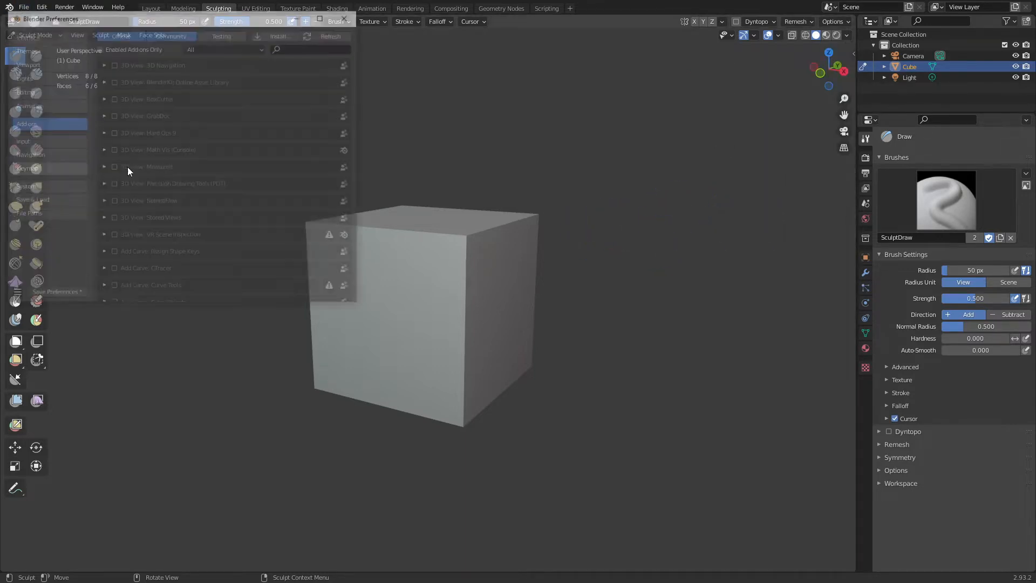
click(50, 168)
click(239, 194)
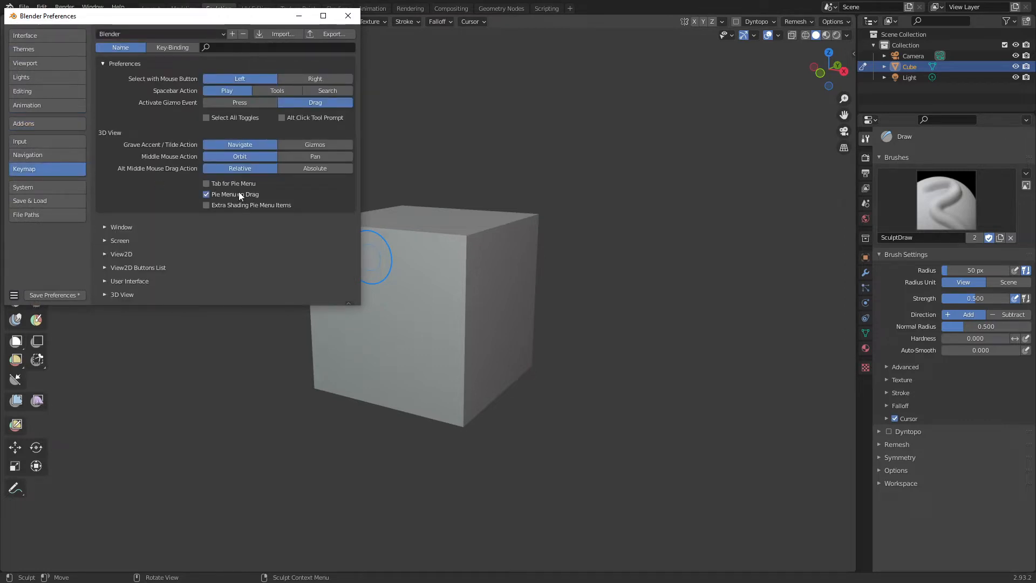
click(348, 15)
- Take the cube out of Sculpt Mode into Object Mode, and return it to Sculpt Mode
key(Tab)
key(Tab)
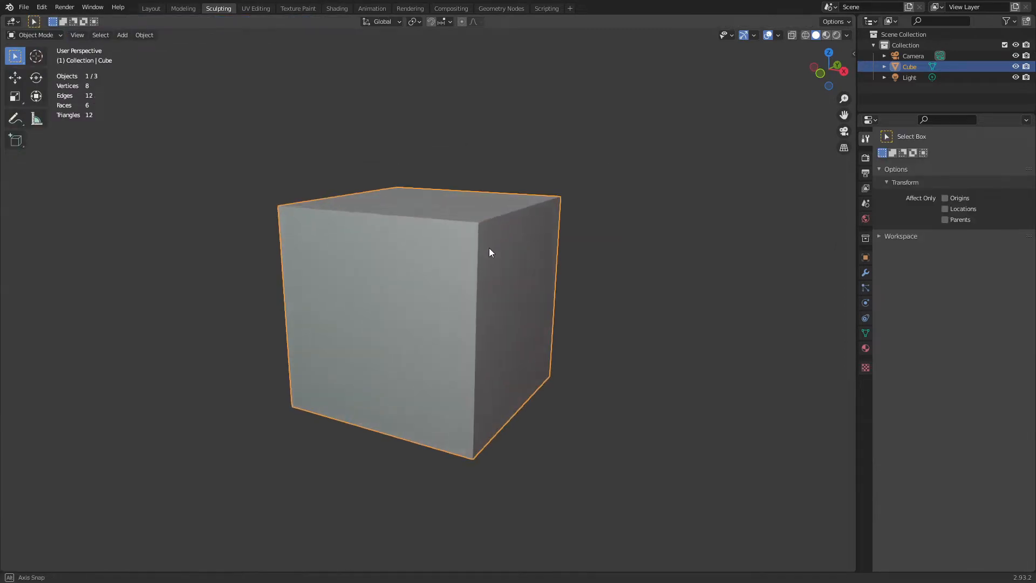
middle_drag(488, 249, 462, 269)
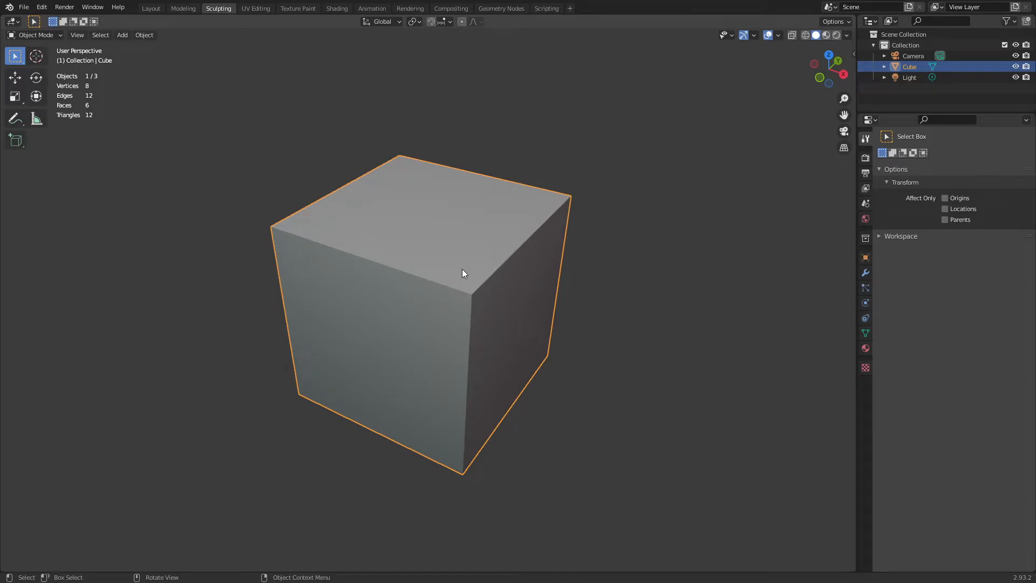
middle_drag(500, 292, 492, 293)
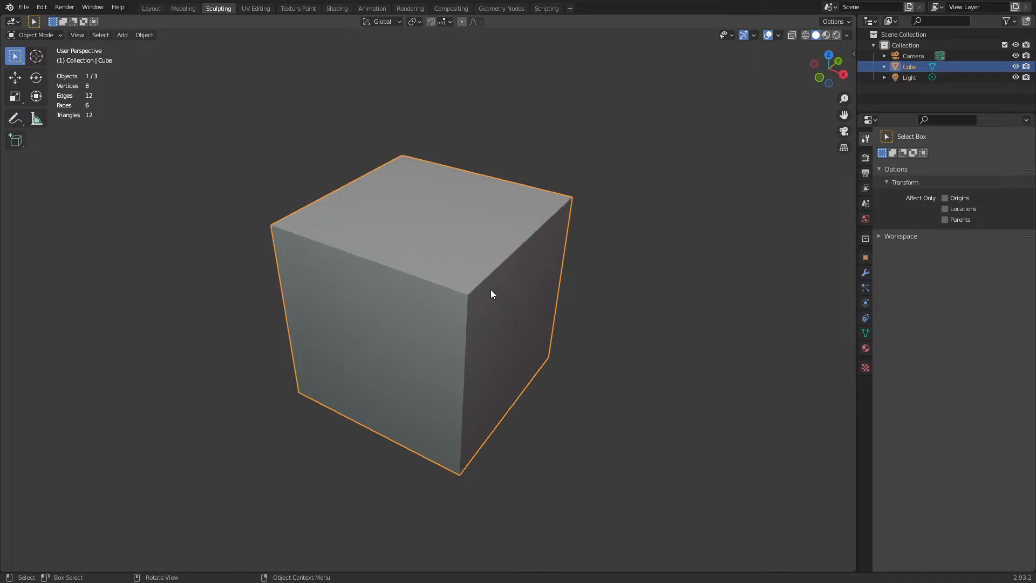
key(ctrl+Tab)
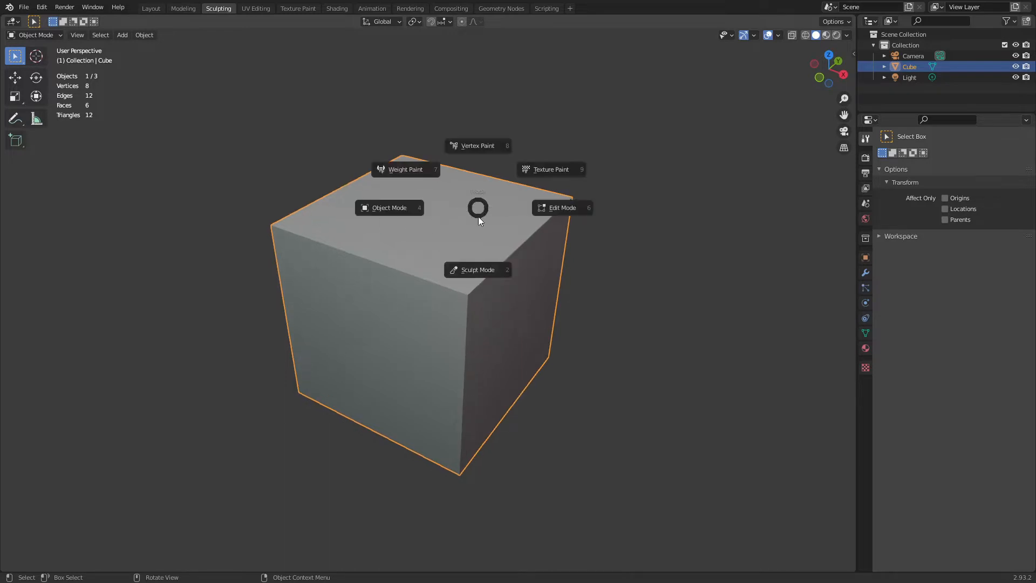
click(477, 269)
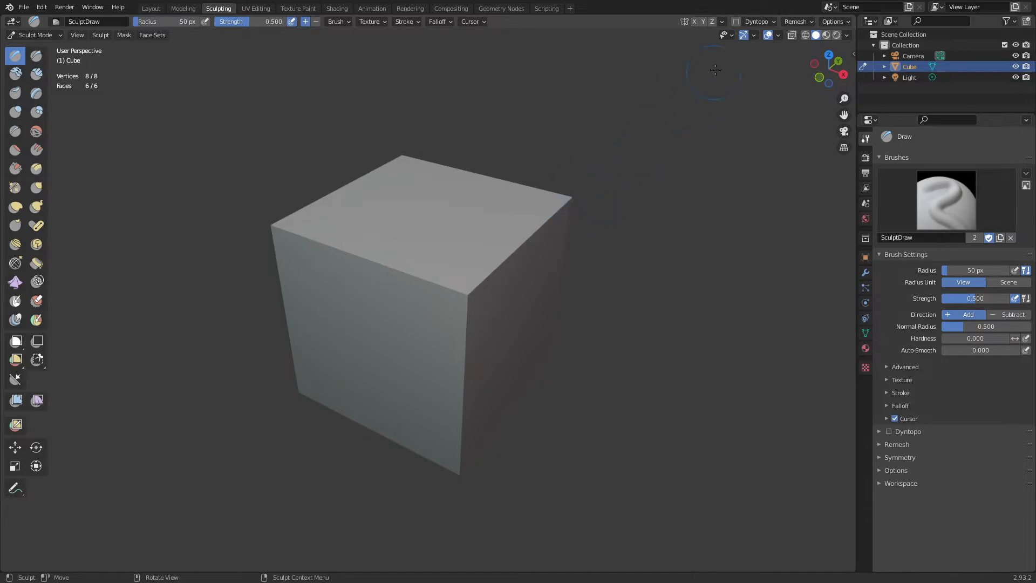
- Assign Shift+W as the shortcut for the Wireframe viewport overlay and turn the wireframe on
click(723, 22)
mouse_move(746, 26)
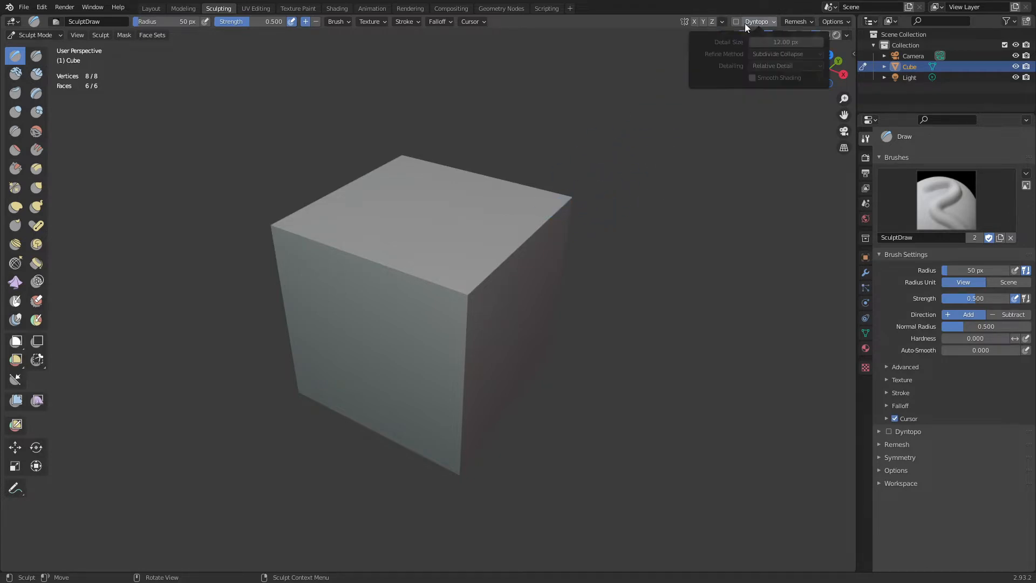
click(779, 35)
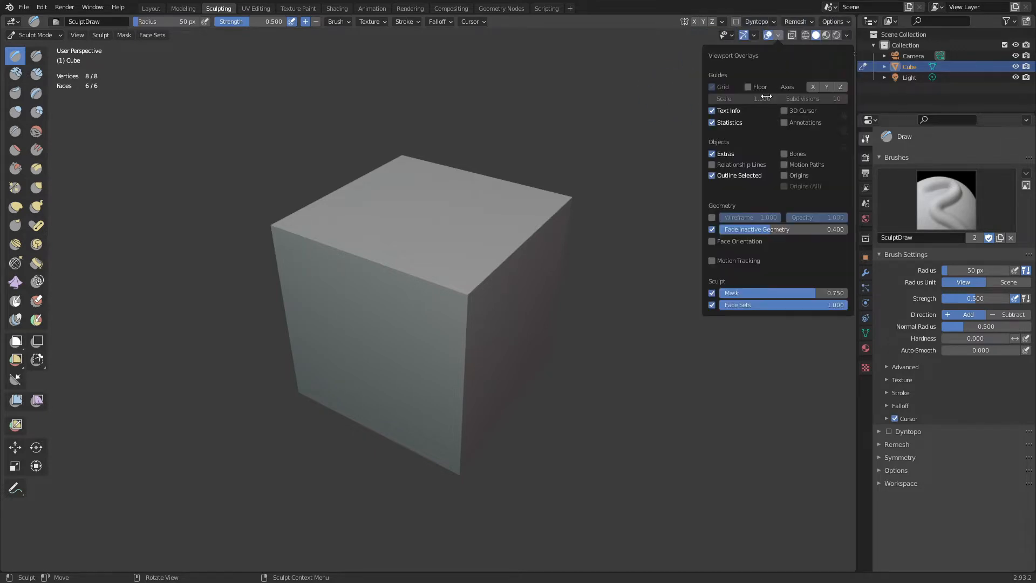
right_click(712, 218)
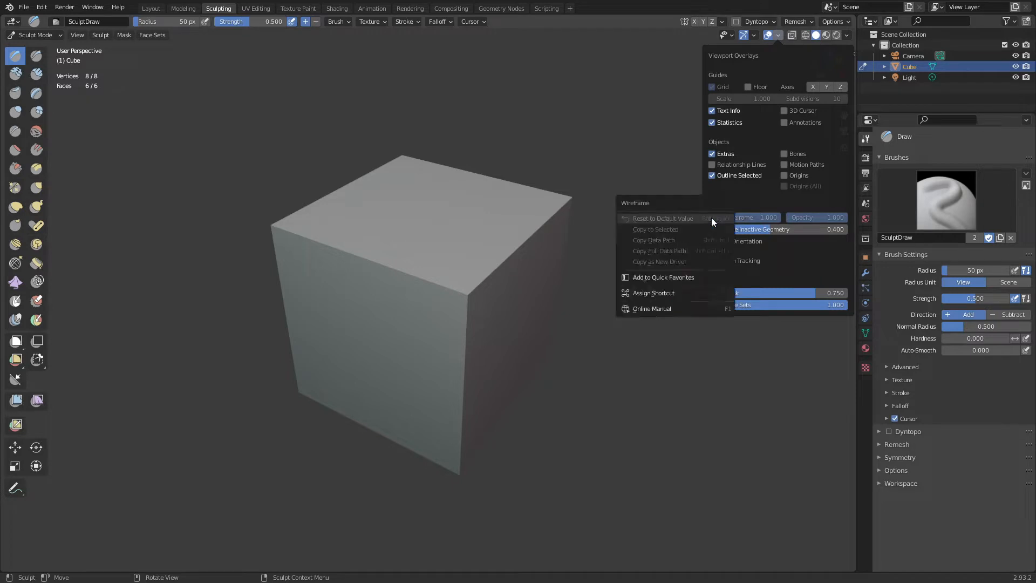
click(691, 293)
key(shift+w)
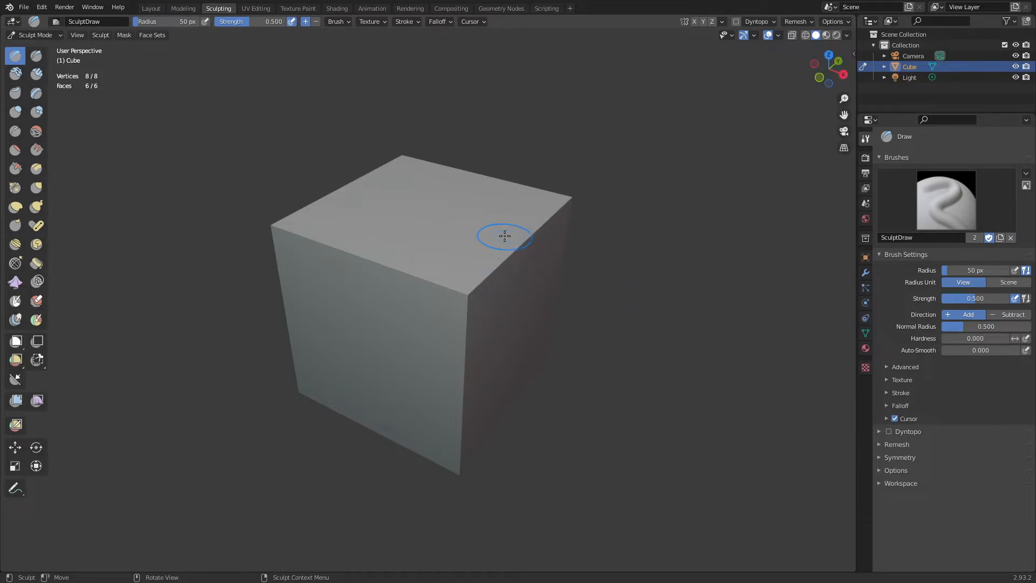
- Try a Draw brush stroke on the cube's nearest top corner and undo it
drag(468, 295, 455, 310)
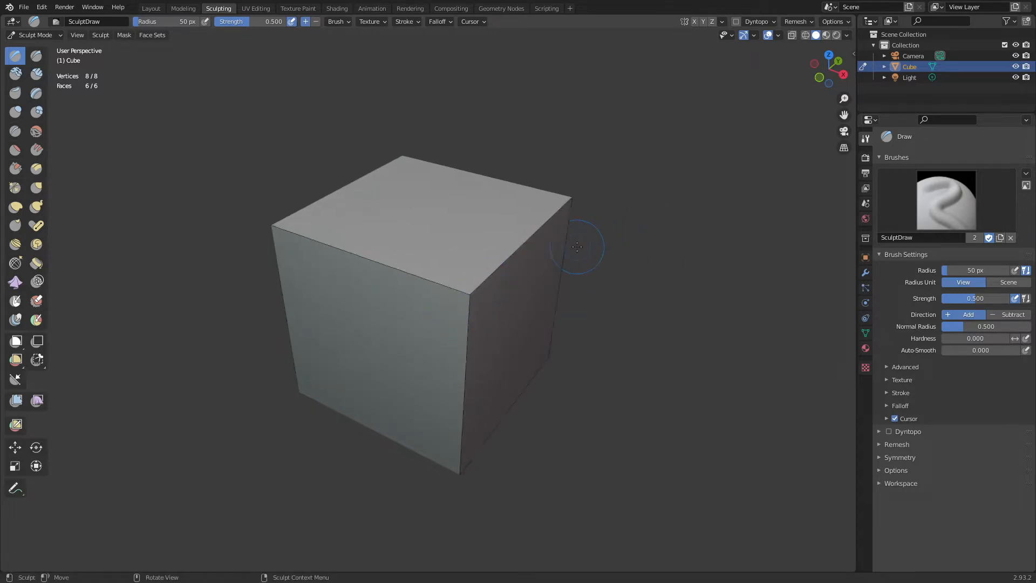
key(ctrl+z)
- Turn on X-axis mirror symmetry for sculpting and check the symmetry options
click(698, 22)
click(722, 22)
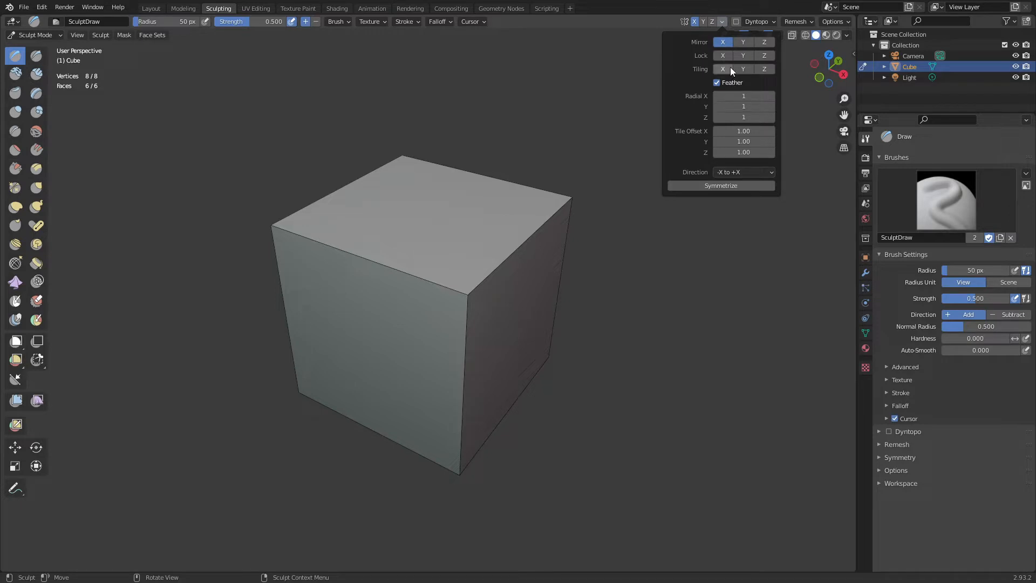
click(722, 21)
- Enable dynamic topology (Dyntopo) for sculpting the cube
click(759, 22)
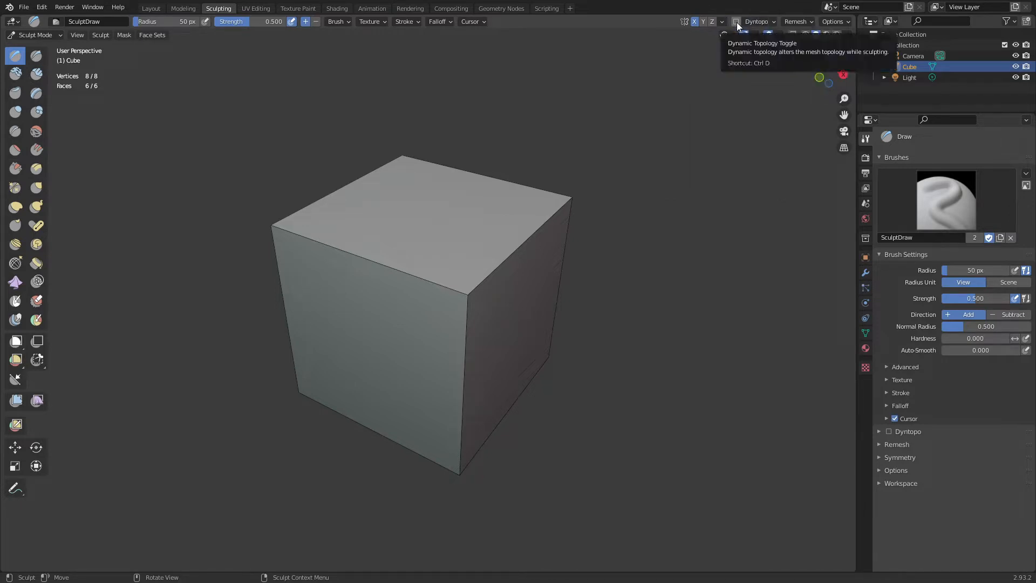
click(736, 21)
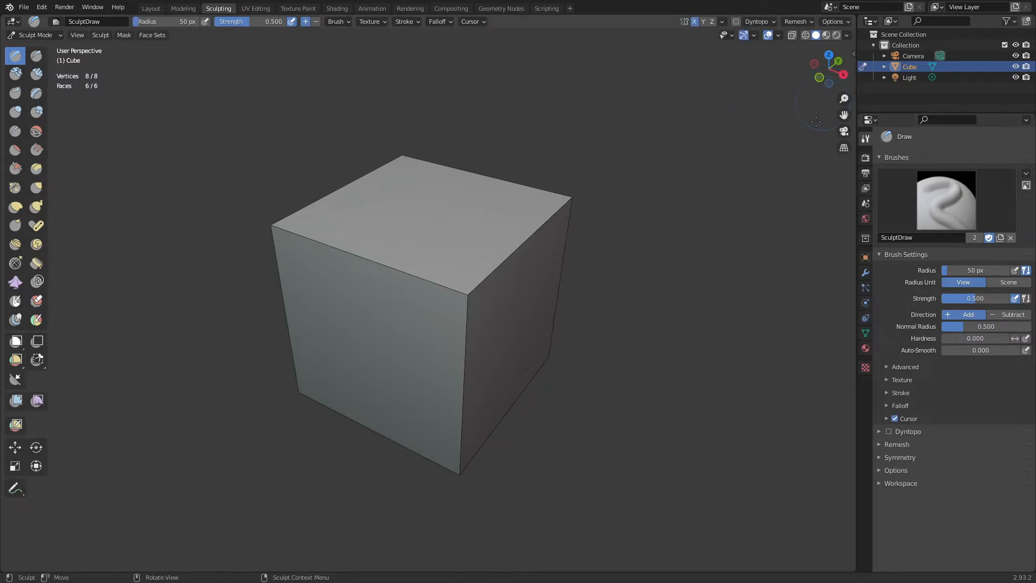
click(737, 25)
click(731, 54)
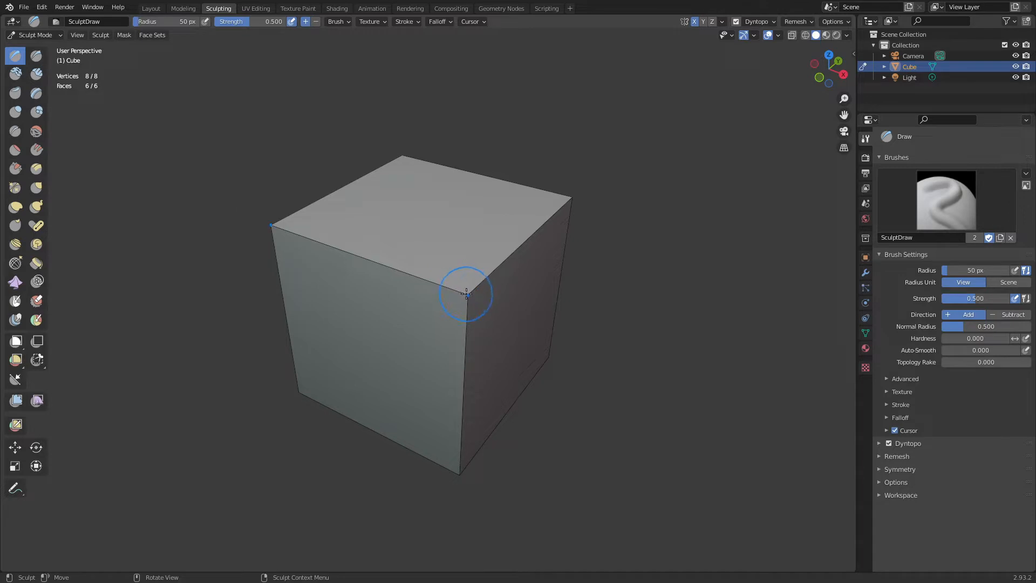
- Sculpt the cube's nearest top corner with mirrored Draw brush strokes at 50 px radius and 0.500 strength
drag(467, 294, 471, 286)
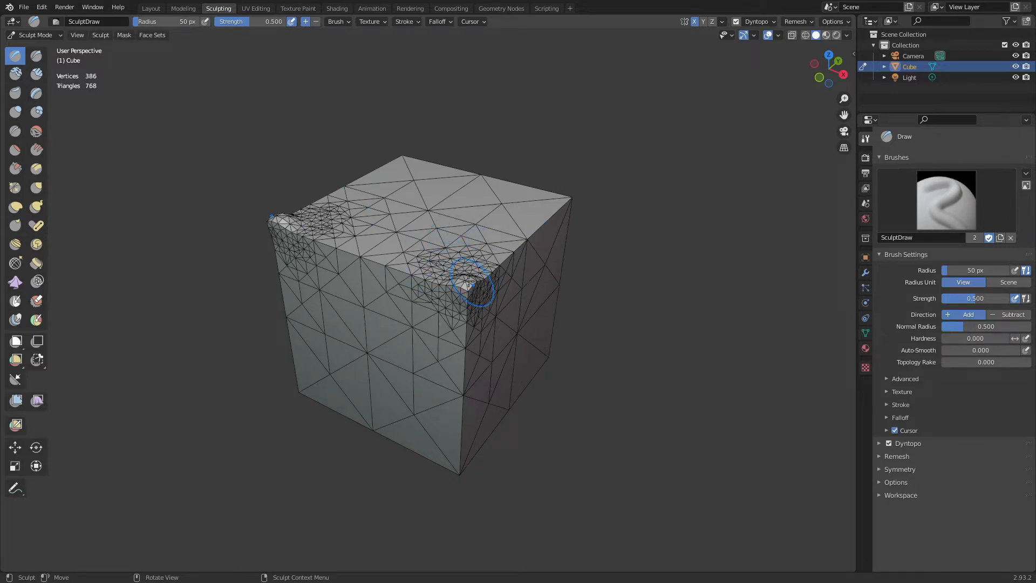
mouse_move(471, 307)
mouse_down()
mouse_move(497, 265)
mouse_move(489, 251)
mouse_move(462, 281)
mouse_up()
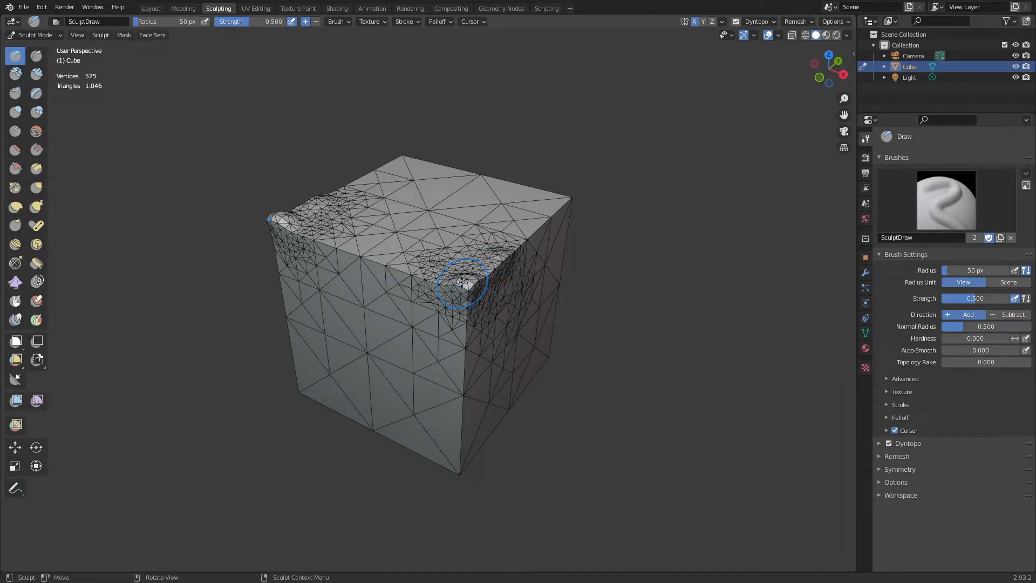
scroll(463, 283, up, 2)
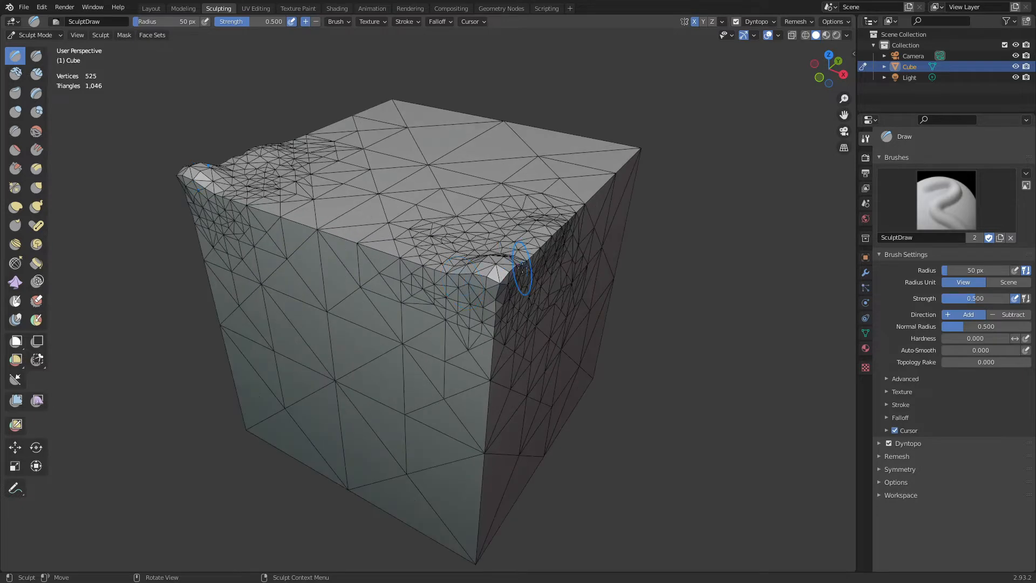
scroll(520, 269, down, 1)
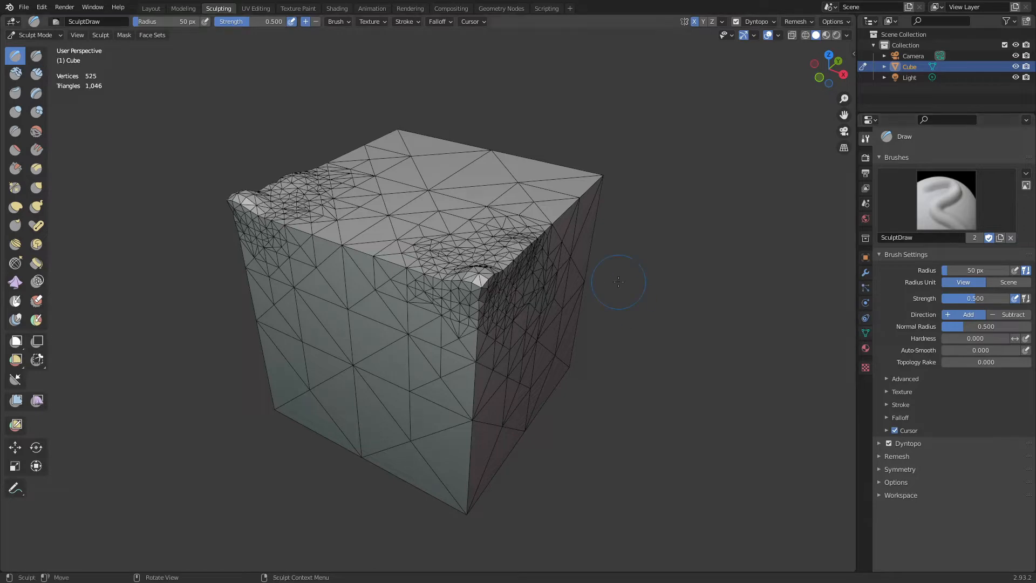
- Switch the cube to Object Mode and back to Sculpt Mode
key(ctrl+Tab)
click(552, 292)
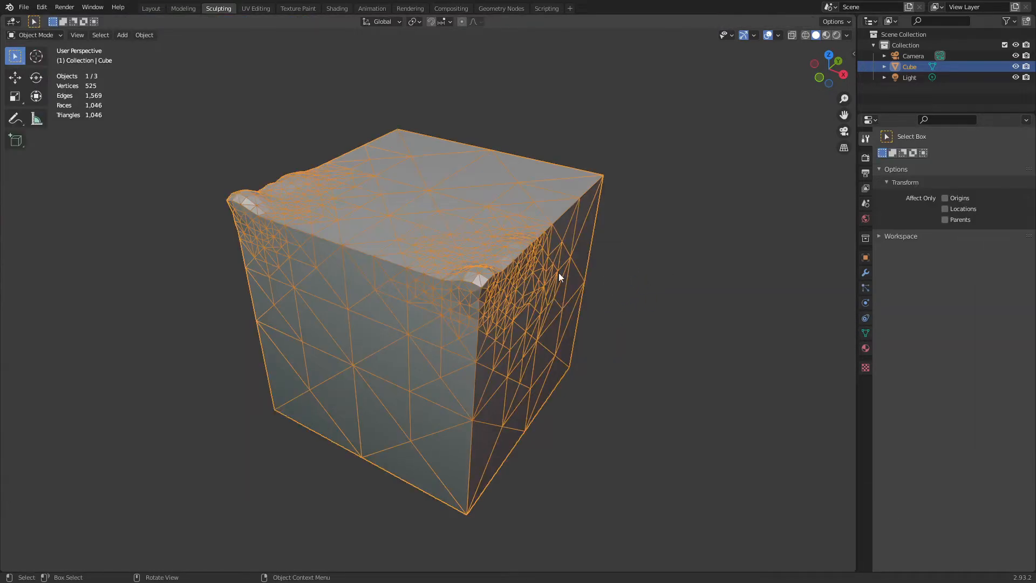
key(ctrl+Tab)
click(629, 221)
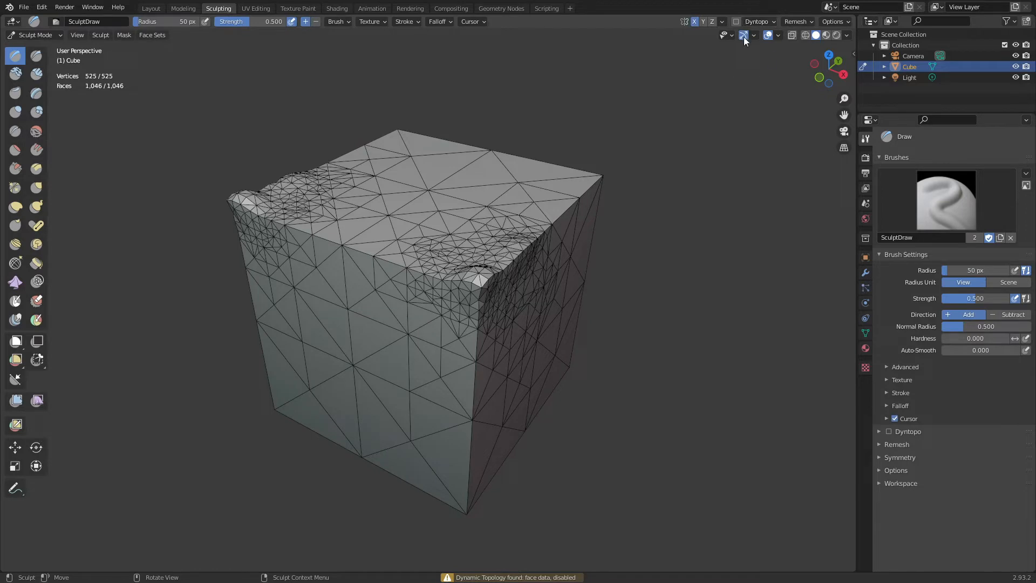
- Remove the UVMap from the cube's mesh data and re-enable Dyntopo
click(866, 334)
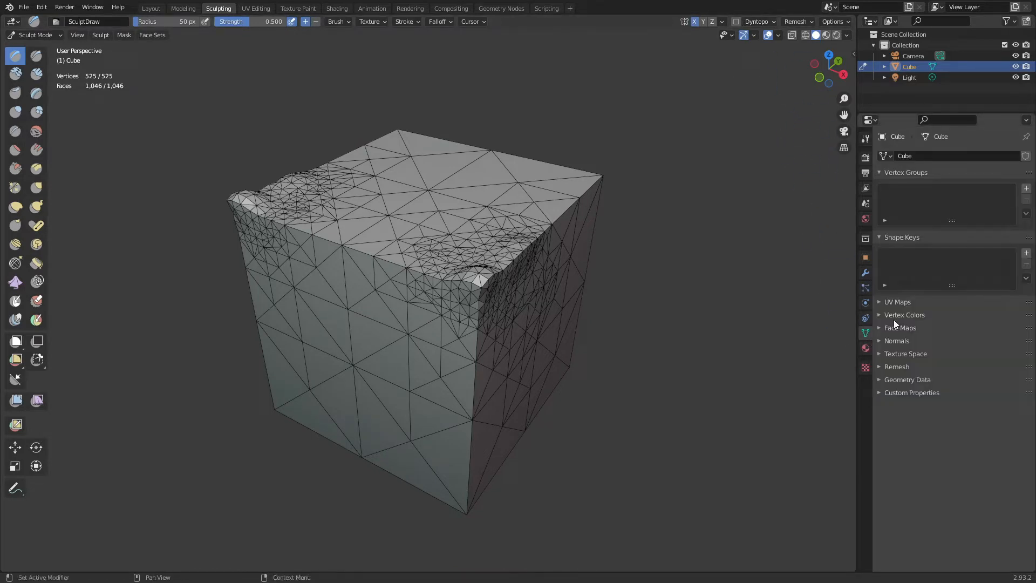
click(899, 304)
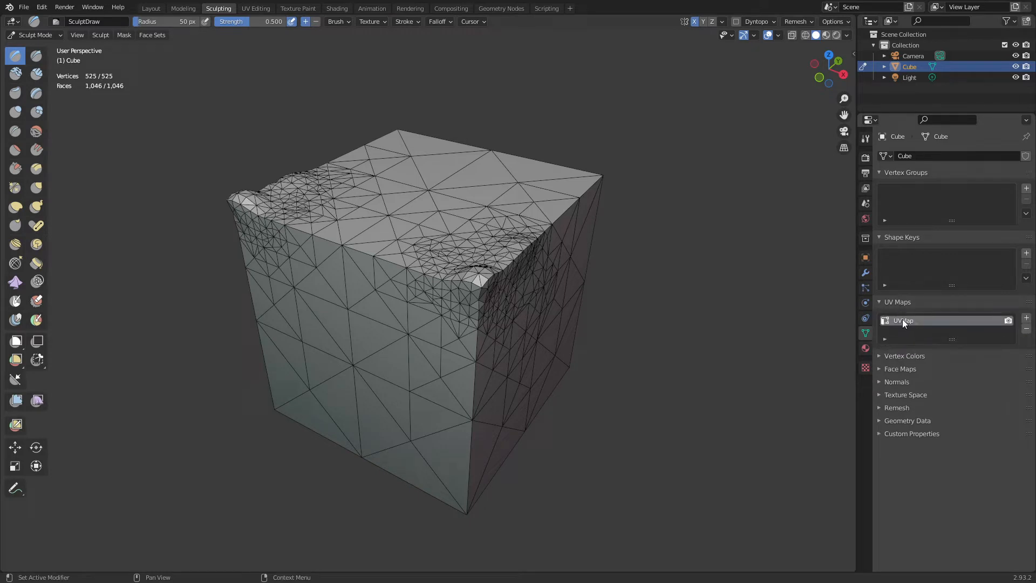
click(1027, 329)
click(736, 22)
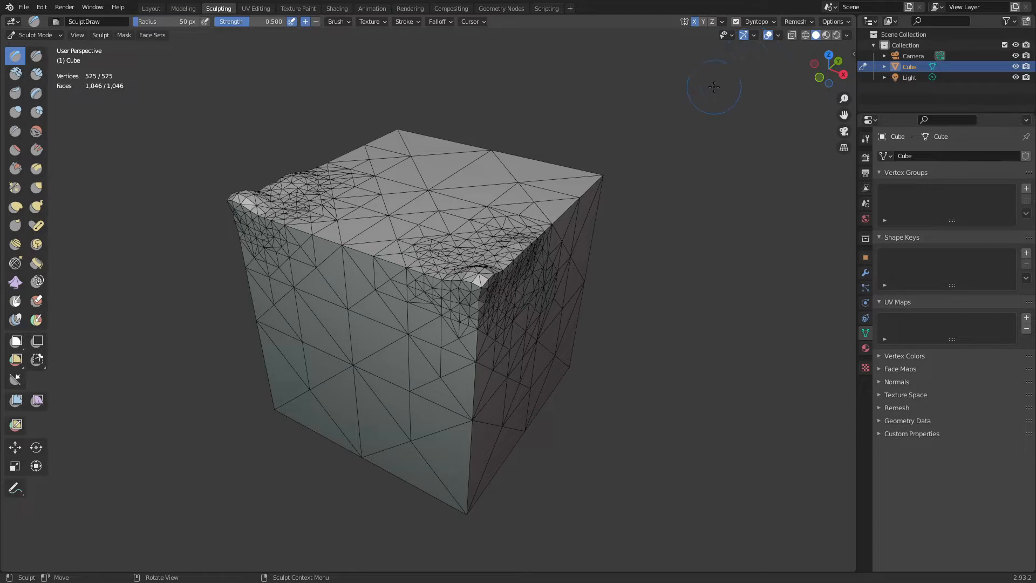
- Add a mirrored Draw stroke at the cube's nearest top corner, and cycle through Object Mode back to Sculpt Mode
drag(469, 268, 484, 276)
key(ctrl+Tab)
click(461, 285)
key(ctrl+Tab)
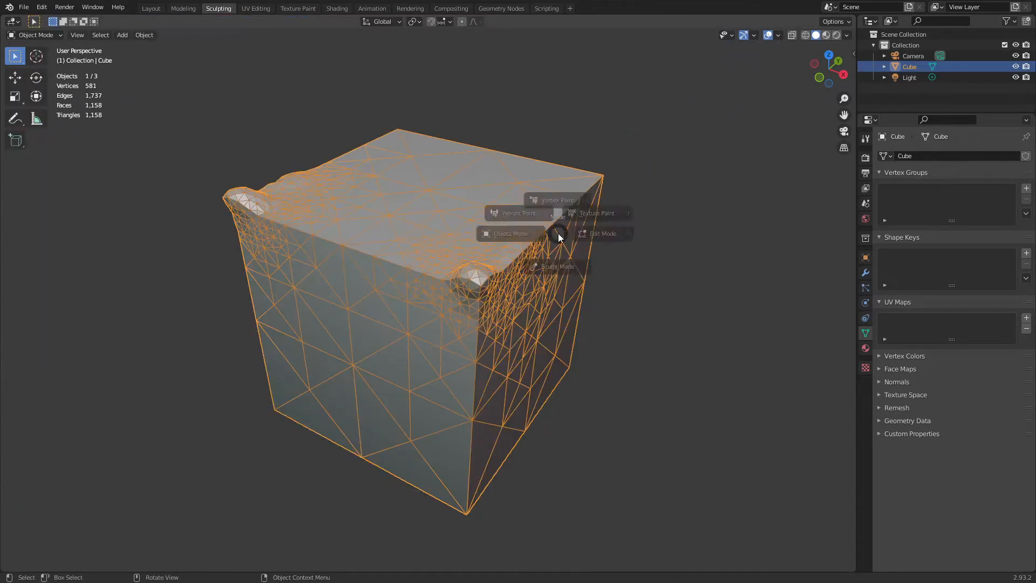
click(564, 297)
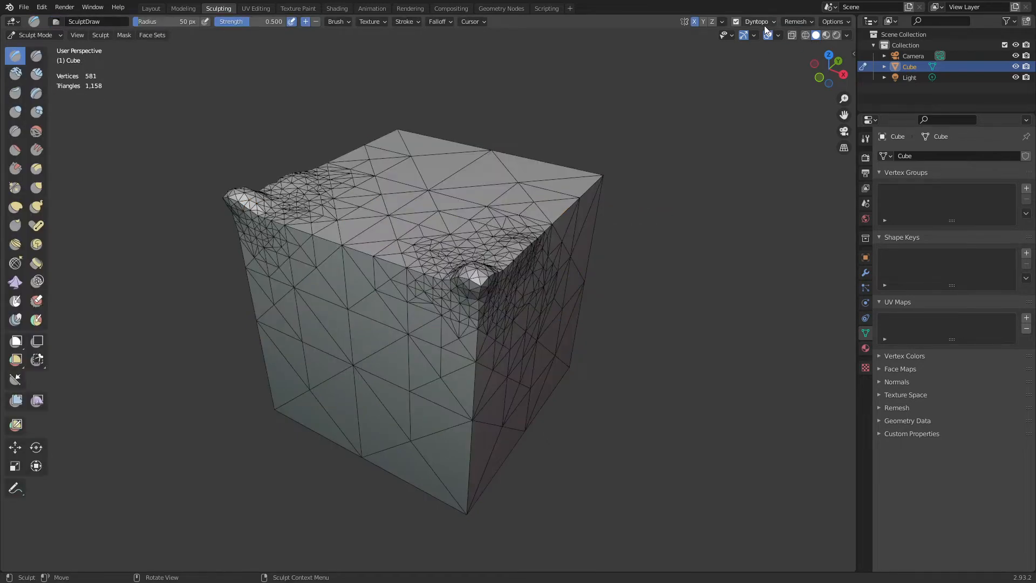
- Sculpt coarse and finely detailed mirrored Draw strokes along the cube's front top edge with Dyntopo
drag(429, 263, 458, 275)
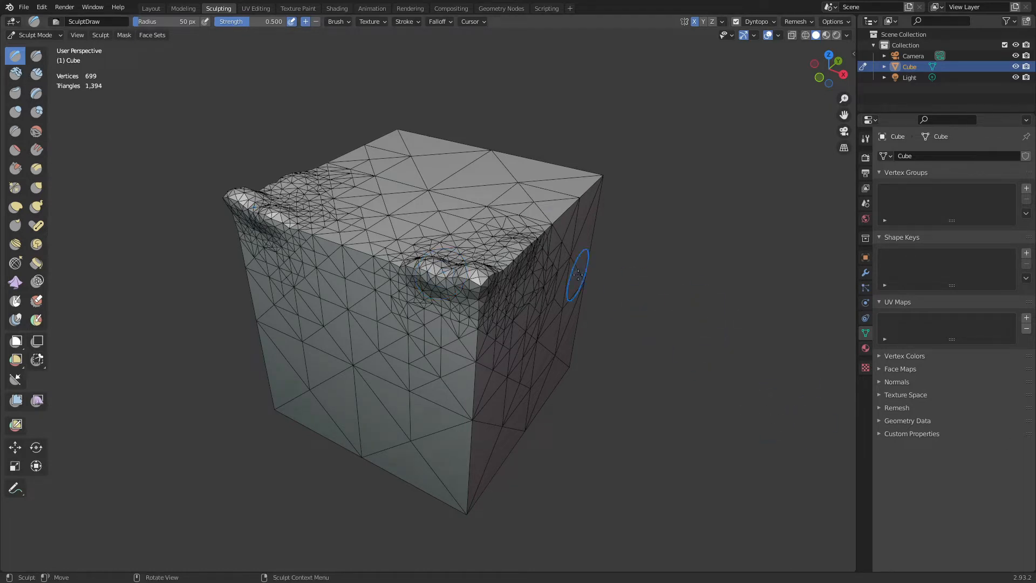
mouse_move(577, 275)
middle_down()
mouse_move(453, 366)
mouse_move(456, 339)
middle_up()
scroll(455, 342, up, 1)
mouse_move(361, 282)
mouse_down()
mouse_move(367, 265)
mouse_move(358, 260)
mouse_move(377, 282)
mouse_move(699, 367)
mouse_up()
scroll(410, 277, up, 7)
scroll(566, 373, down, 8)
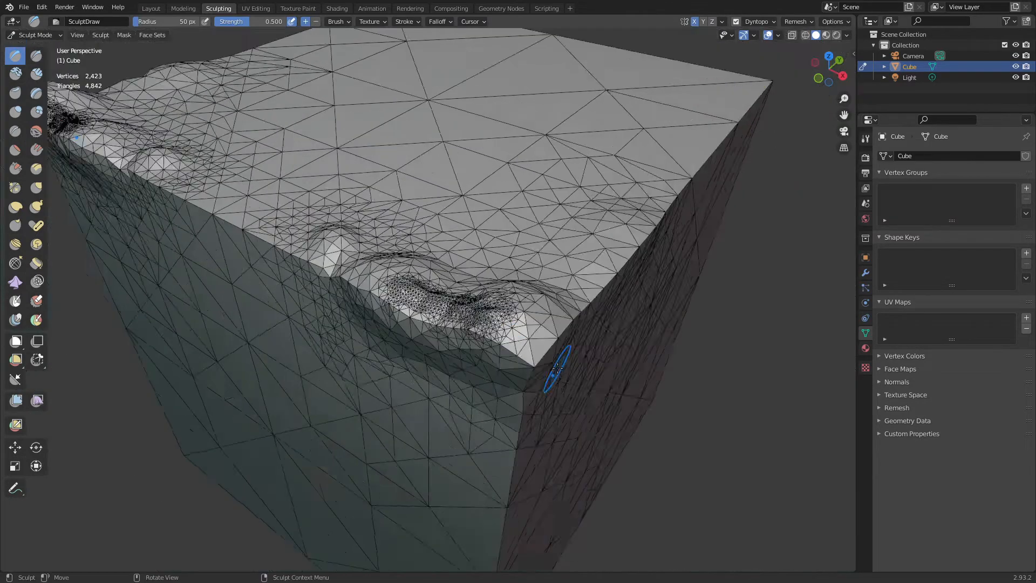
- Smooth the dense sculpted area along the cube's front top edge
mouse_move(441, 309)
shift+mouse_down()
mouse_move(397, 284)
mouse_move(454, 341)
shift+mouse_up()
scroll(349, 315, up, 8)
scroll(453, 341, down, 8)
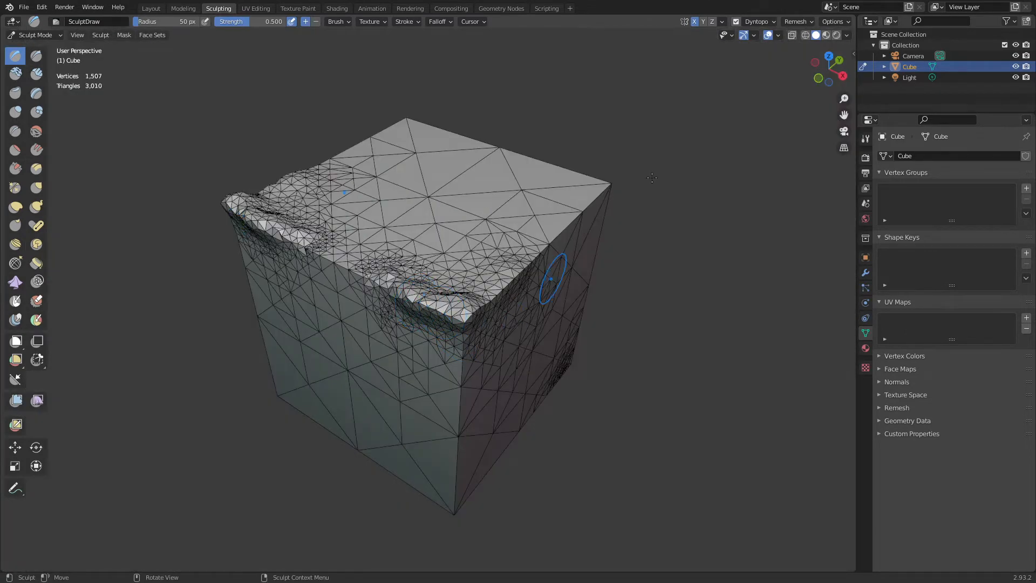
- Set the Dyntopo refine method to Subdivide Edges and sculpt Draw strokes with dense detail along the front top edge
click(773, 22)
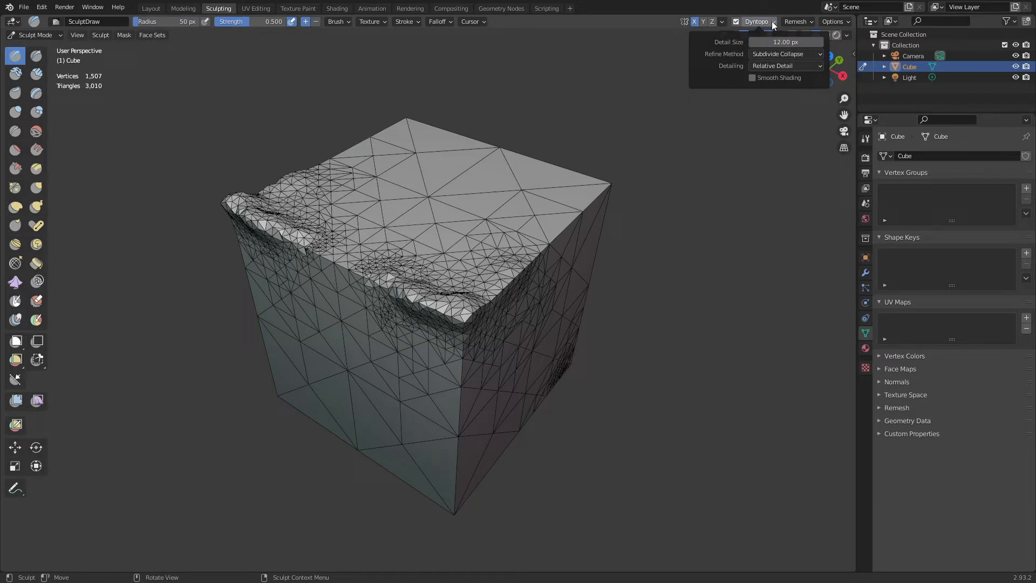
click(788, 53)
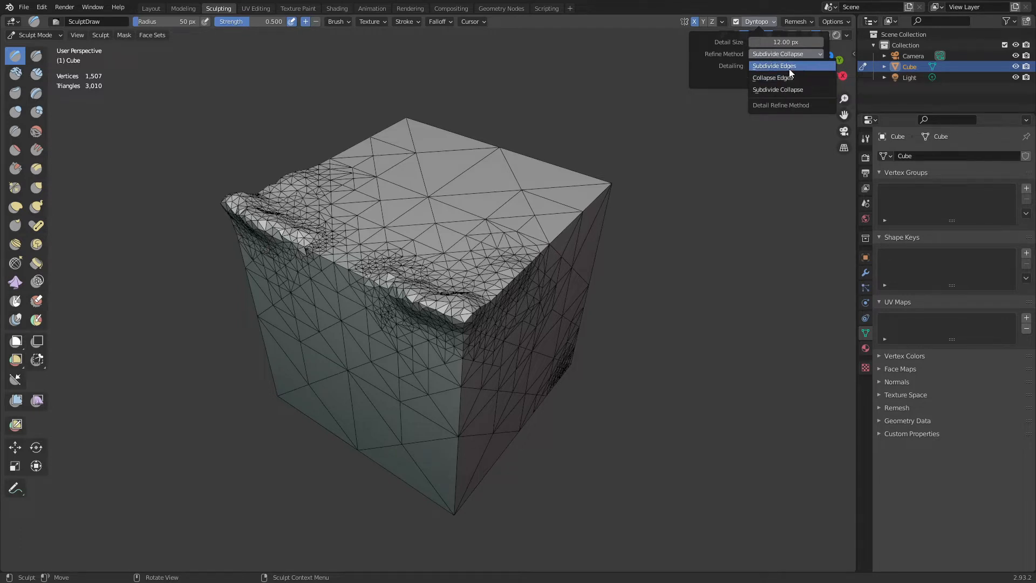
click(789, 69)
drag(518, 273, 497, 289)
scroll(497, 290, up, 8)
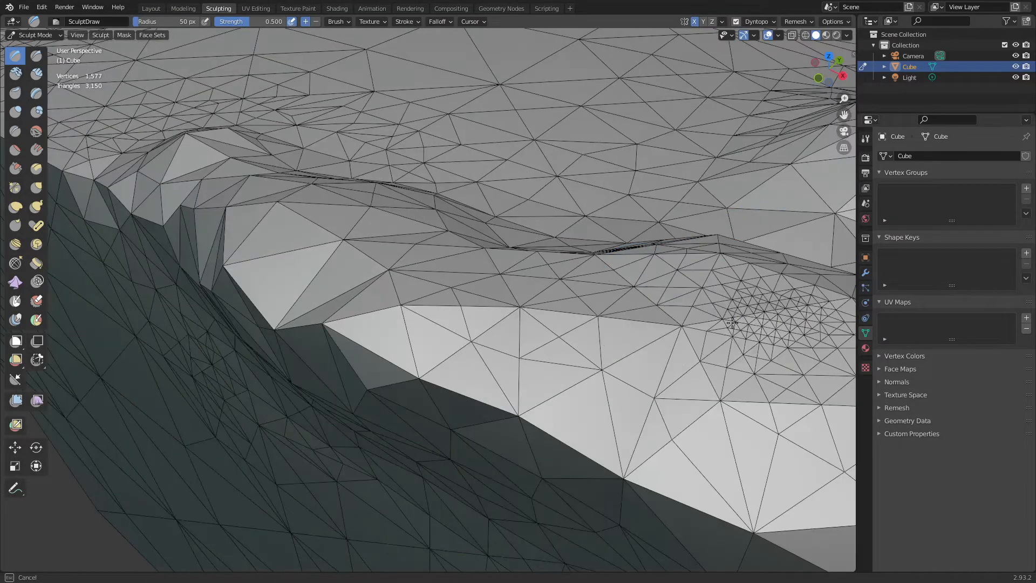
mouse_move(732, 323)
mouse_down()
mouse_move(280, 238)
mouse_move(453, 302)
mouse_move(781, 346)
mouse_up()
scroll(654, 335, down, 8)
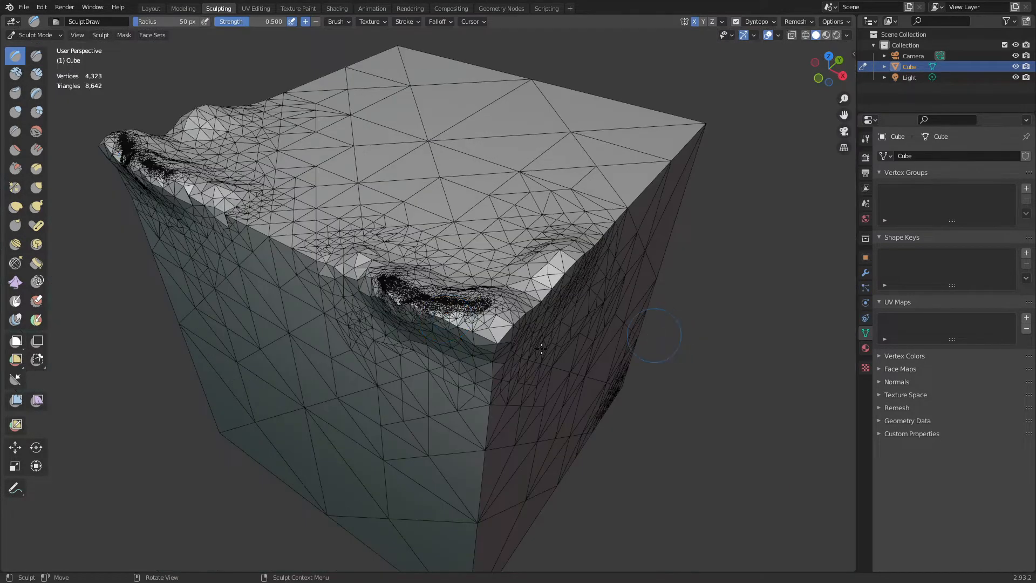
mouse_move(399, 294)
mouse_down()
mouse_move(475, 299)
mouse_move(404, 303)
mouse_up()
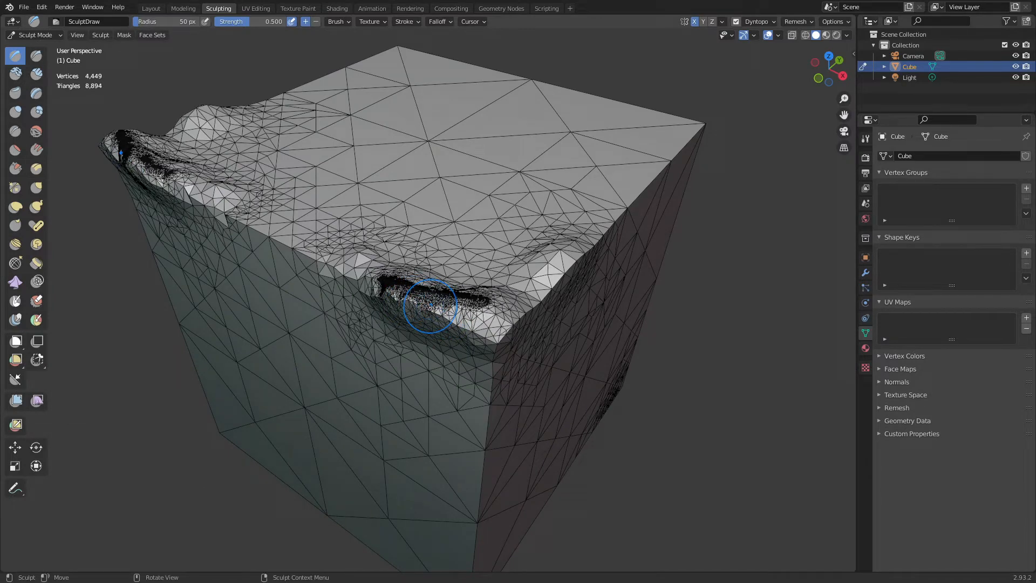
- Reduce the dense mesh detail along the front top edge with Simplify brush strokes at 50 px radius
click(39, 282)
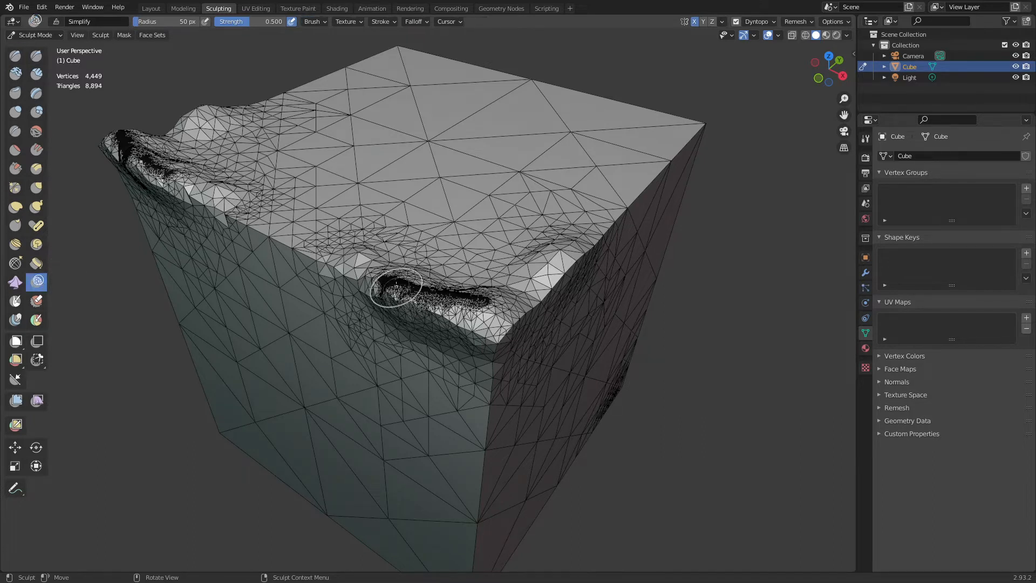
drag(388, 287, 468, 302)
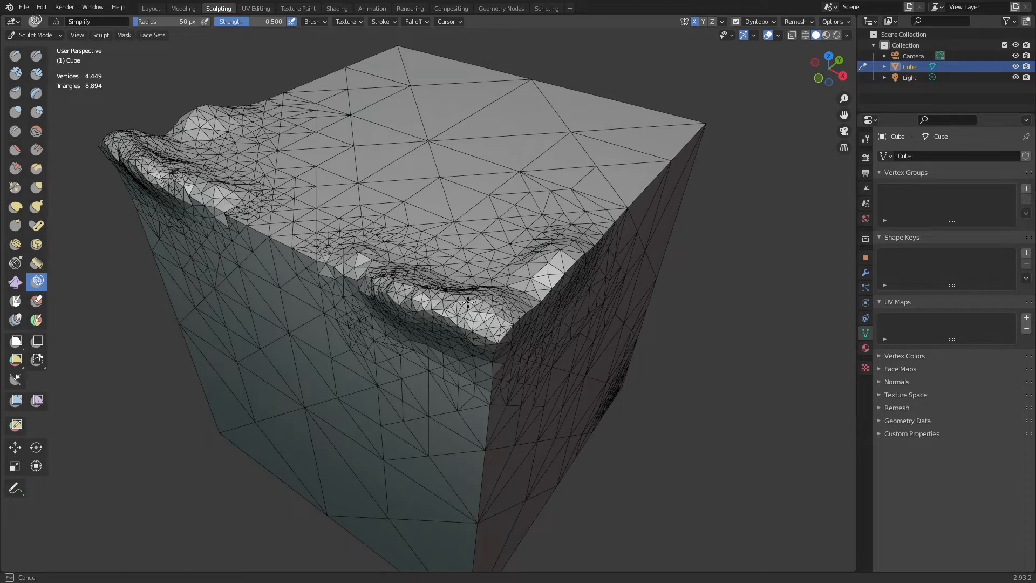
drag(412, 286, 380, 279)
mouse_move(468, 294)
mouse_down()
mouse_move(417, 297)
mouse_move(504, 313)
mouse_up()
scroll(488, 306, down, 2)
scroll(441, 298, down, 1)
scroll(504, 310, up, 4)
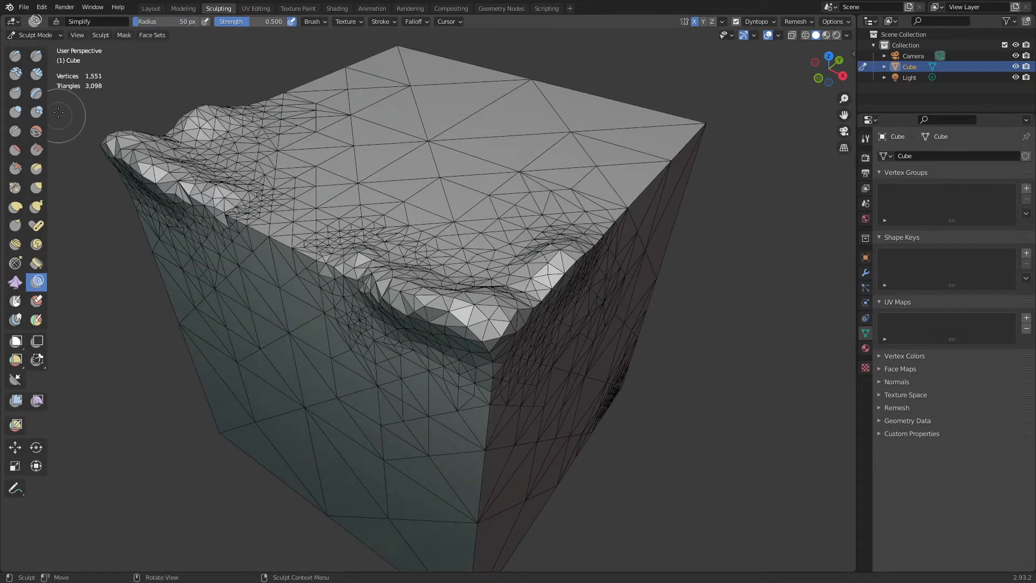
- Set the Dyntopo refine method to Subdivide Collapse and run the Simplify brush along the front face below the sculpted edge
click(767, 25)
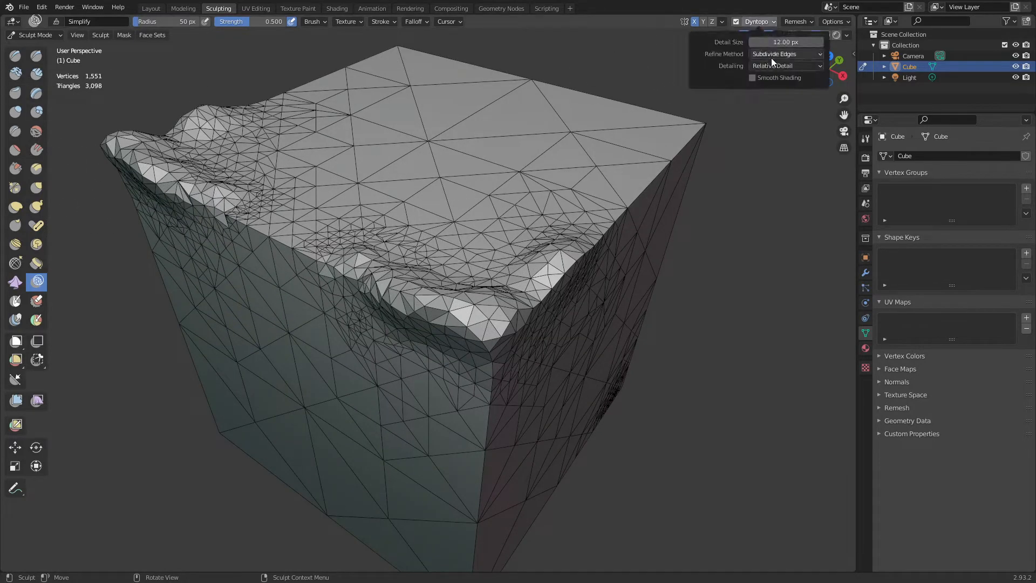
click(776, 54)
click(783, 89)
mouse_move(359, 301)
mouse_down()
mouse_move(373, 281)
mouse_move(345, 281)
mouse_move(427, 378)
mouse_move(500, 345)
mouse_move(439, 341)
mouse_up()
click(772, 24)
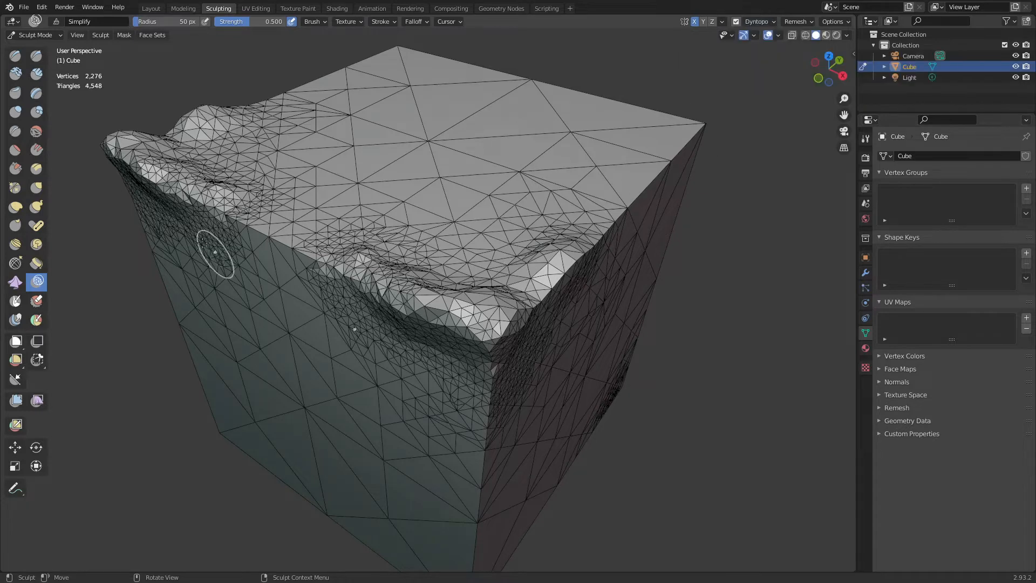
- Hide the wireframe and sculpt overlapping mirrored Draw strokes across the cube's top face at 50 px radius
click(16, 56)
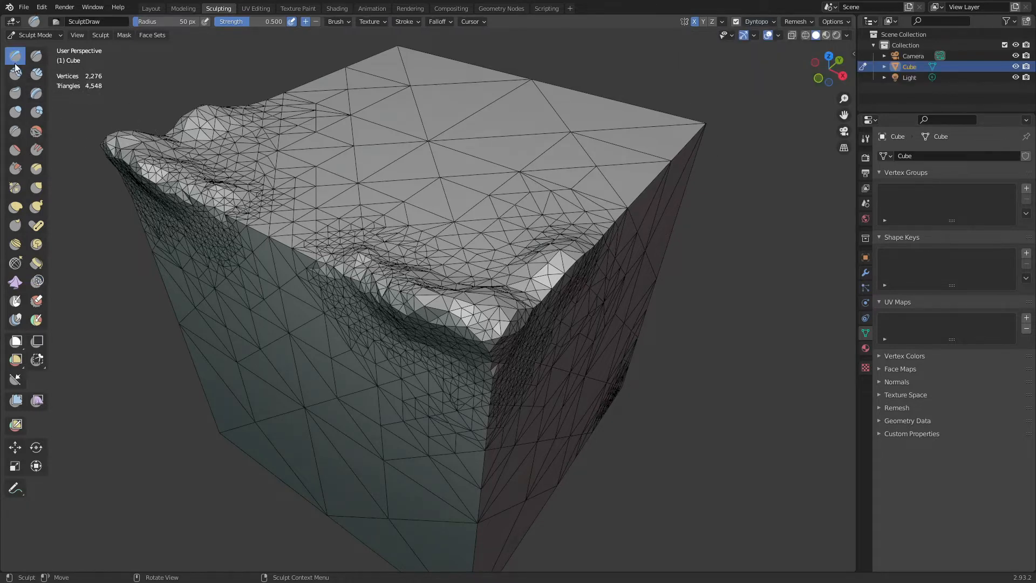
middle_drag(502, 150, 490, 194)
key(shift+alt+z)
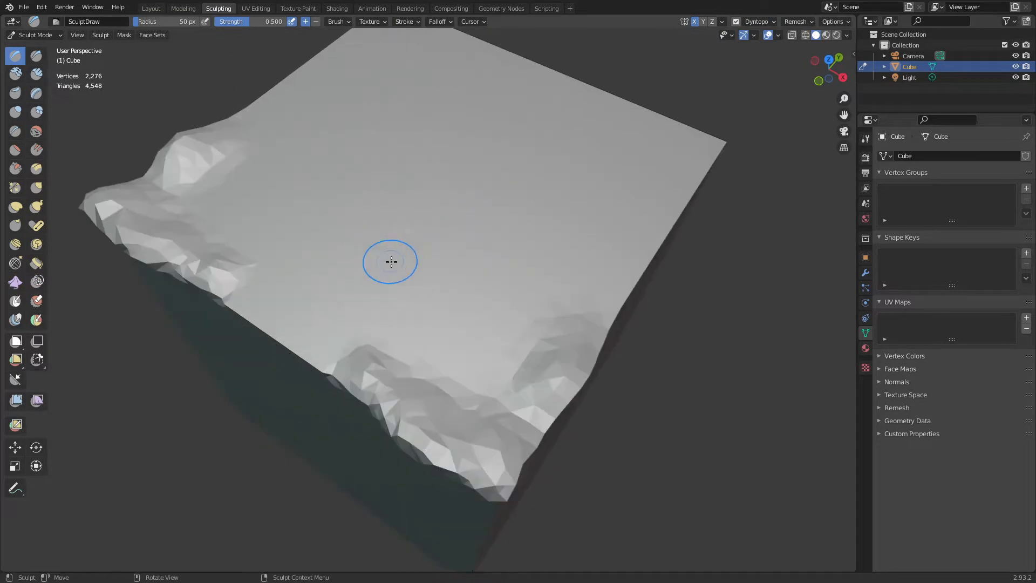
mouse_move(358, 283)
mouse_down()
mouse_move(529, 118)
mouse_move(351, 286)
mouse_move(492, 167)
mouse_move(446, 210)
mouse_up()
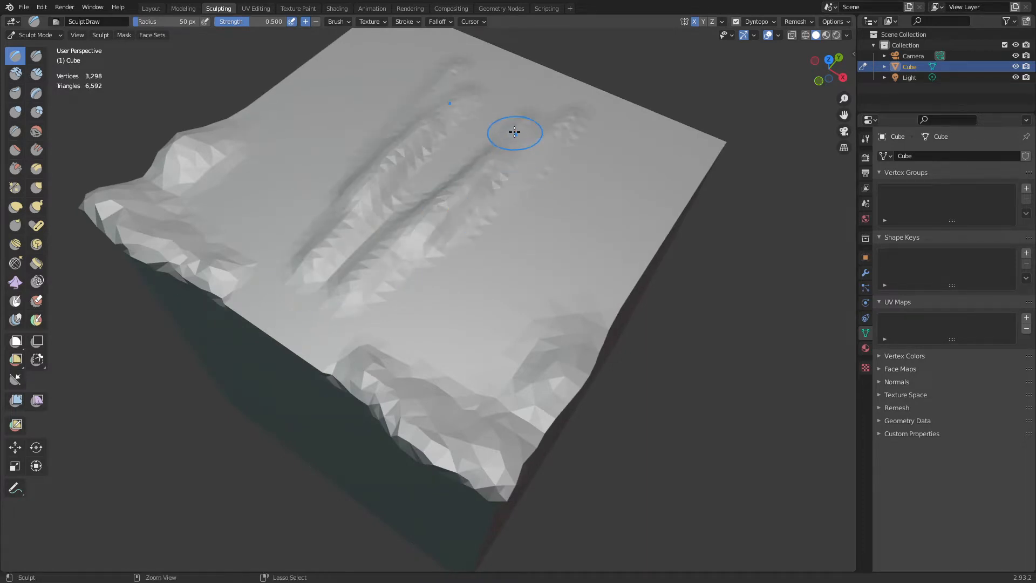
mouse_move(513, 105)
mouse_down()
mouse_move(324, 281)
mouse_move(482, 119)
mouse_move(452, 140)
mouse_up()
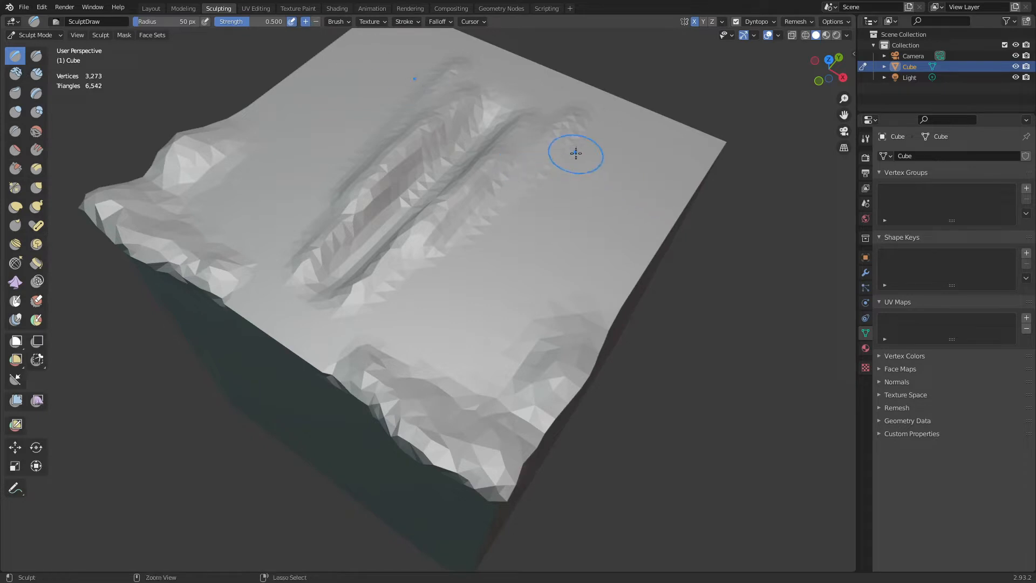
mouse_move(574, 152)
mouse_down()
mouse_move(432, 313)
mouse_move(527, 231)
mouse_up()
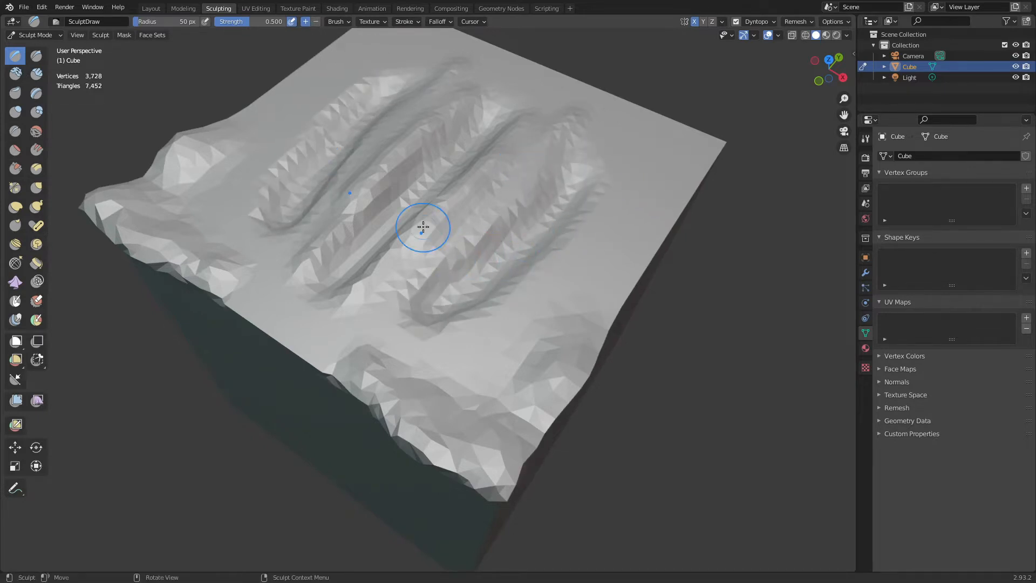
mouse_move(423, 226)
mouse_down()
mouse_move(411, 173)
mouse_move(469, 199)
mouse_move(407, 116)
mouse_move(527, 107)
mouse_move(605, 178)
mouse_move(289, 238)
mouse_move(289, 275)
mouse_move(415, 251)
mouse_move(486, 211)
mouse_move(427, 202)
mouse_up()
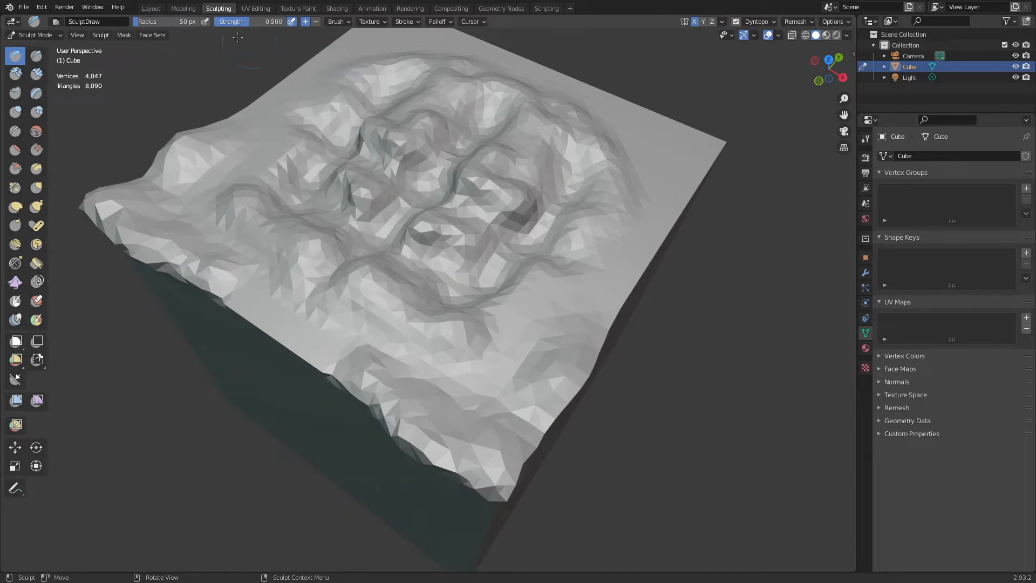
- Show the wireframe again and sculpt a denser mirrored Draw stroke along the front ridge of the top face's relief
click(350, 21)
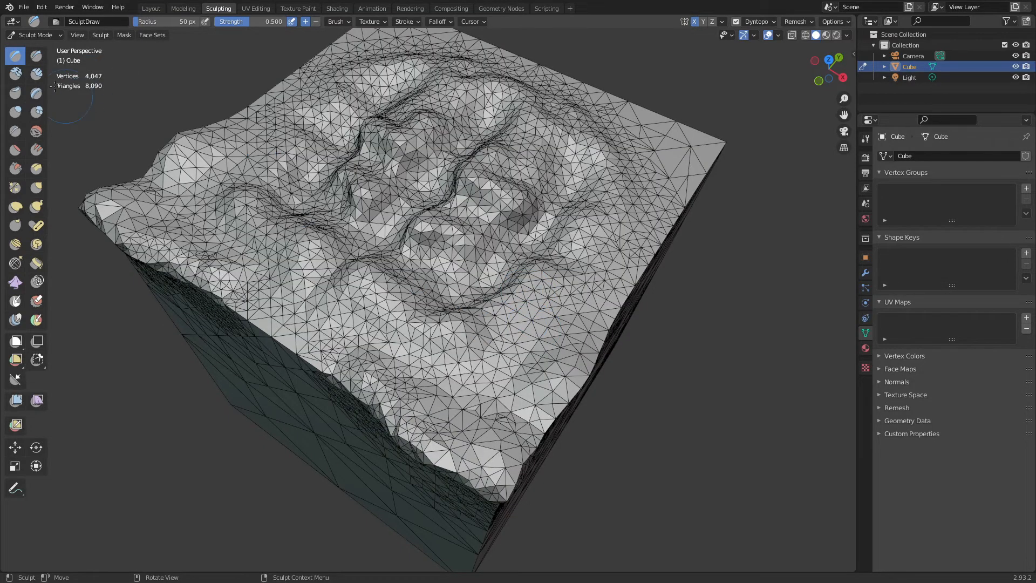
click(41, 57)
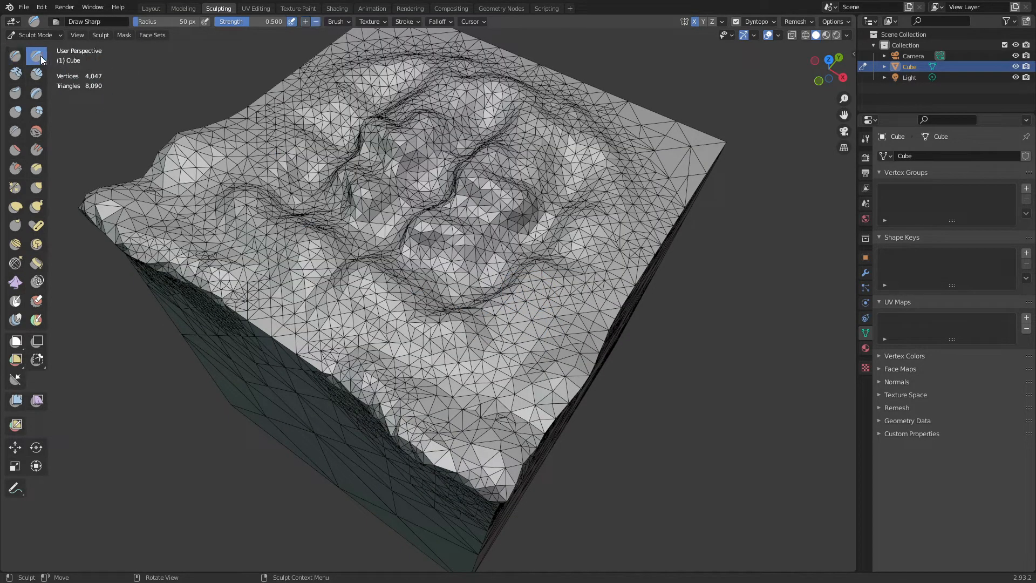
click(18, 52)
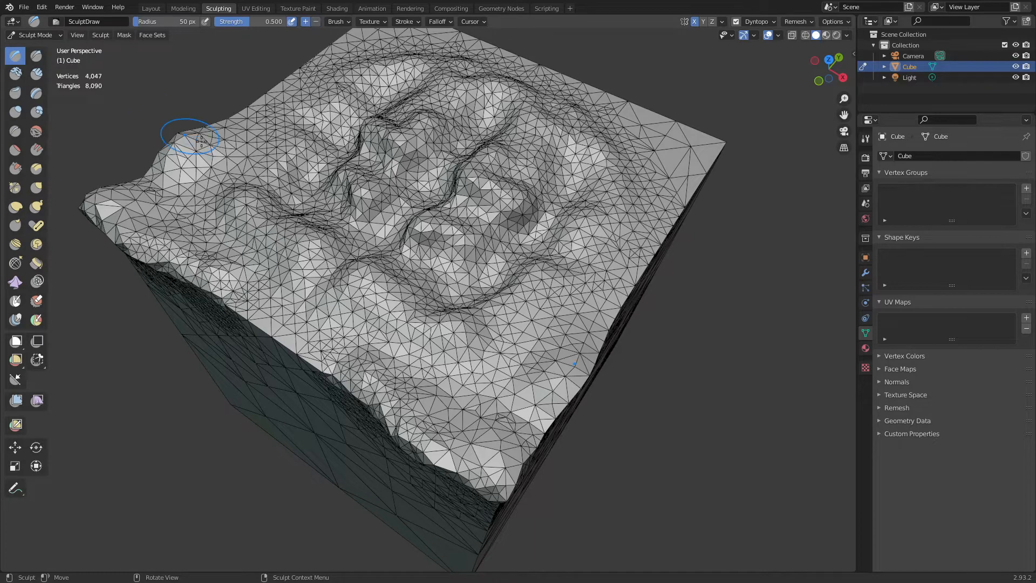
mouse_move(508, 297)
mouse_down()
mouse_move(486, 302)
mouse_move(674, 173)
mouse_move(492, 314)
mouse_move(351, 275)
mouse_move(450, 300)
mouse_up()
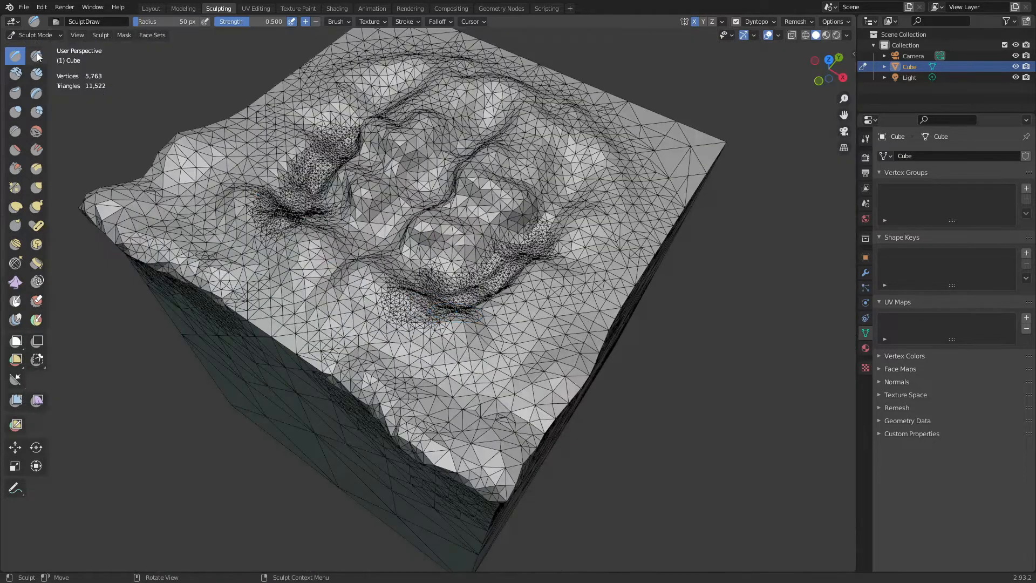
- Choose the Draw Sharp brush and try a stroke across the top face's relief with the wireframe hidden
click(36, 57)
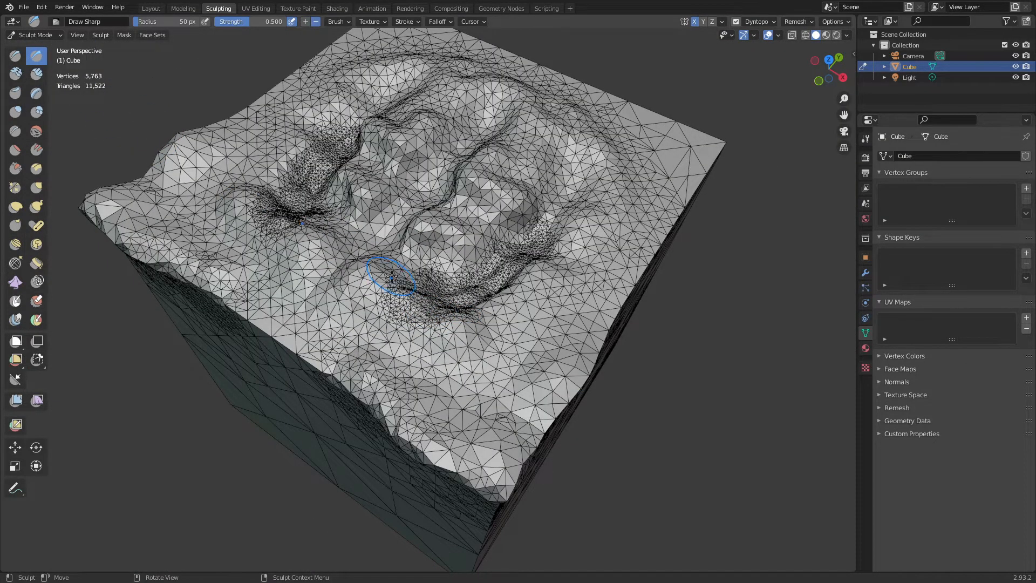
scroll(393, 279, up, 6)
mouse_move(412, 493)
mouse_down()
mouse_move(319, 439)
mouse_move(437, 521)
mouse_move(307, 429)
mouse_move(735, 381)
mouse_move(648, 453)
mouse_move(729, 356)
mouse_move(718, 291)
mouse_move(635, 236)
mouse_move(504, 254)
mouse_up()
scroll(420, 331, down, 6)
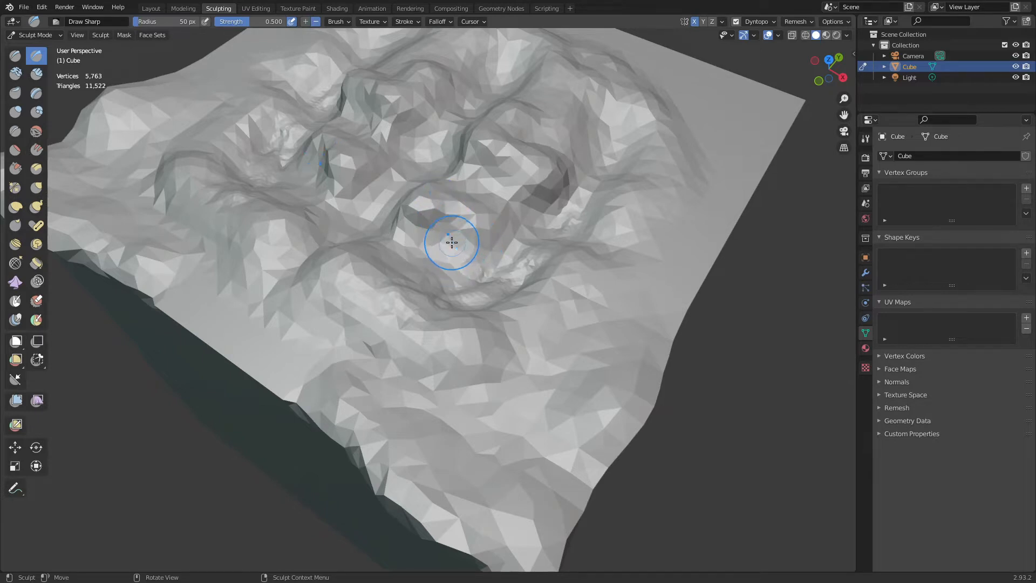
- Enlarge the Draw Sharp brush radius to 235 px and shrink it back to 58 px
key(f)
click(551, 253)
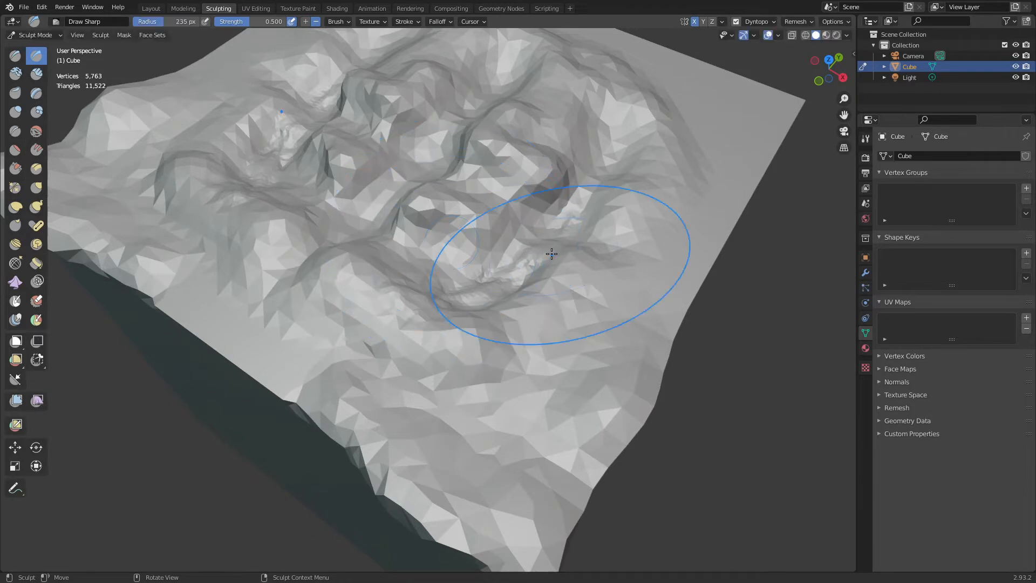
key(f)
click(456, 240)
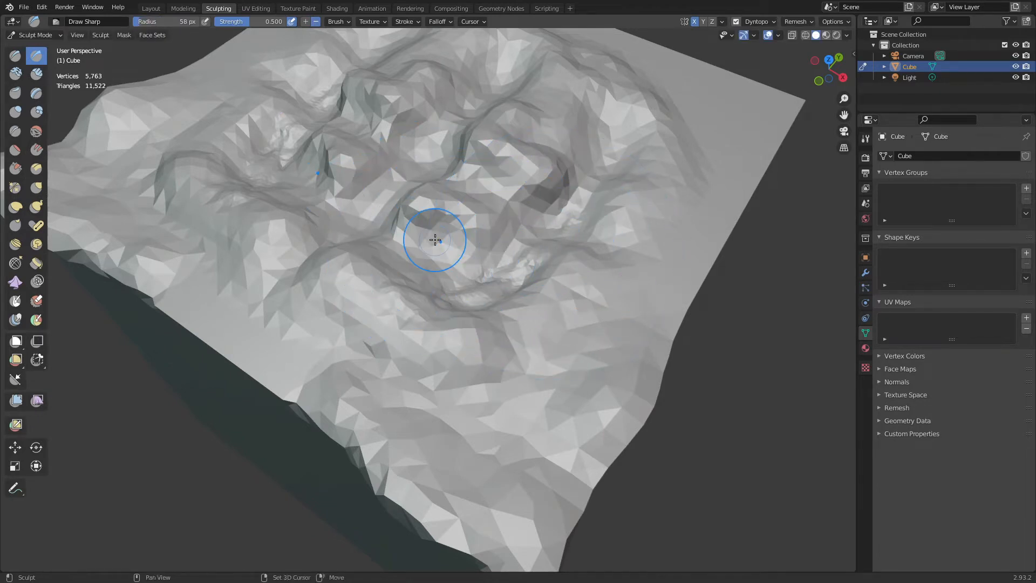
- Try the interactive brush strength adjustment without keeping it, and rotate the brush's texture angle interactively
key(shift+f)
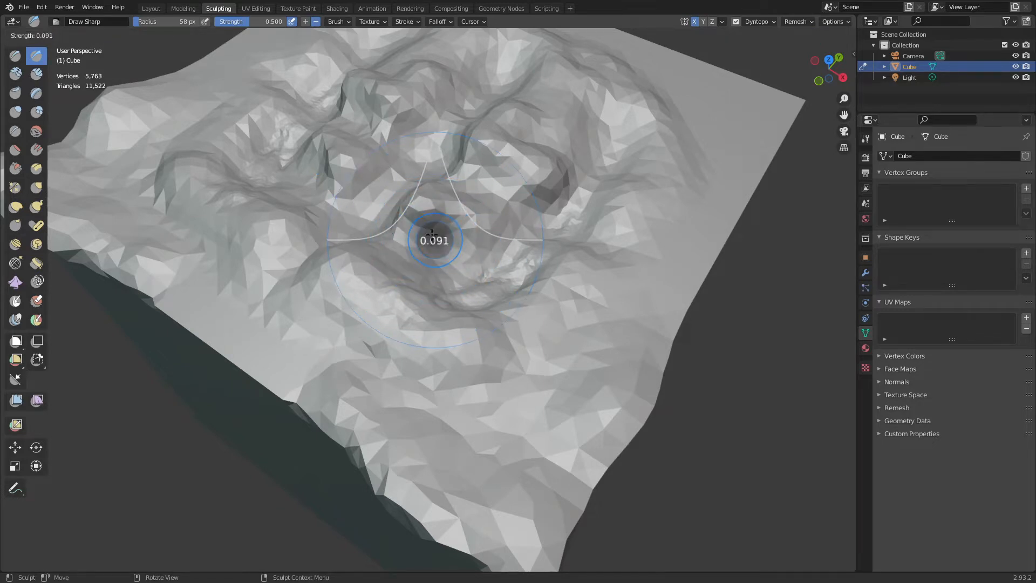
right_click(483, 242)
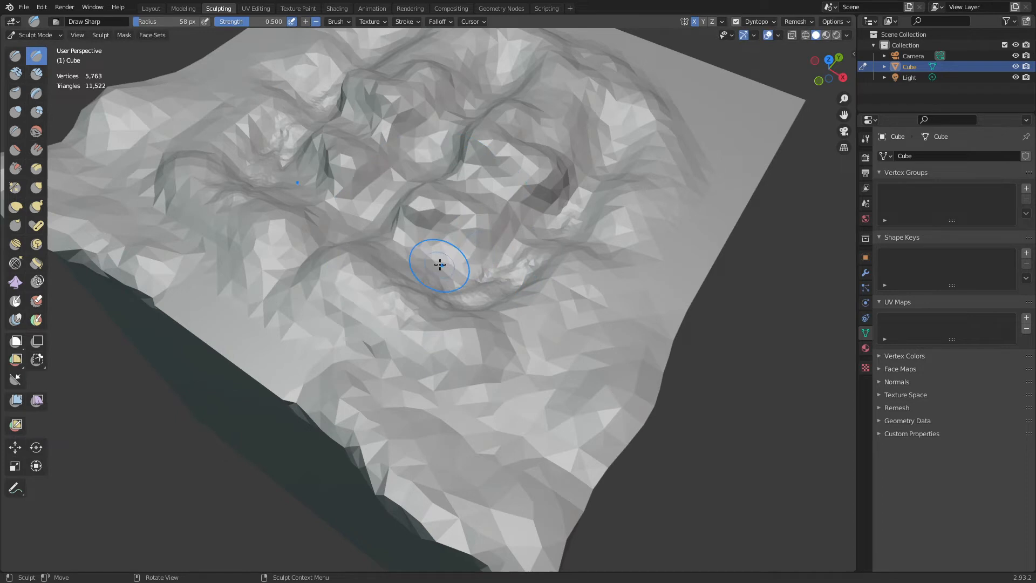
key(ctrl+f)
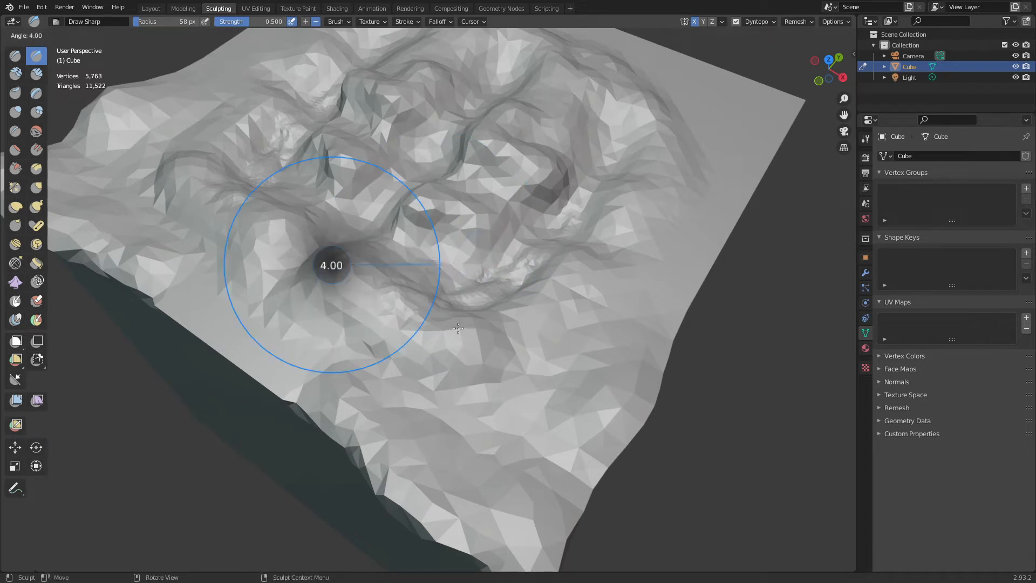
click(469, 272)
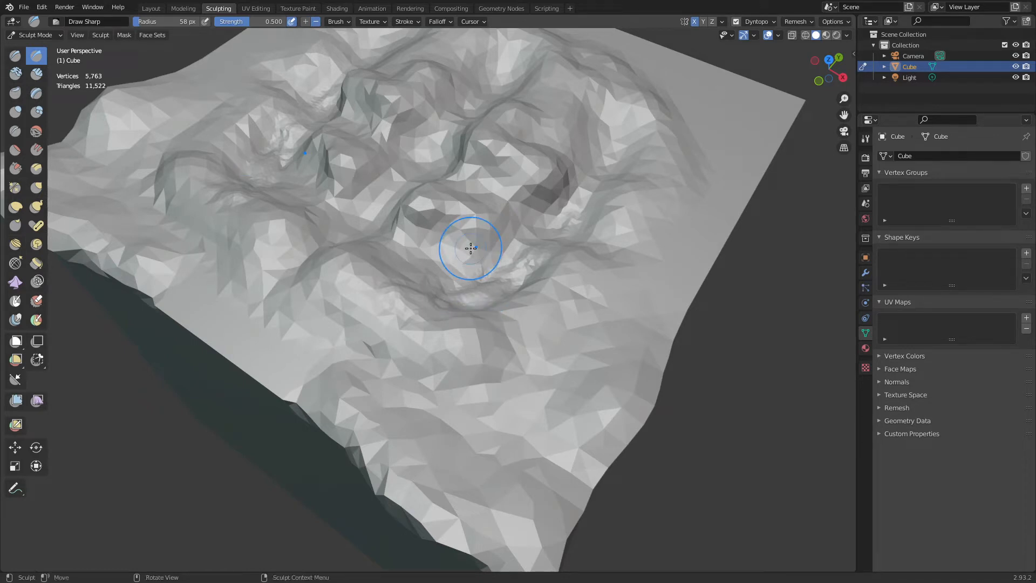
key(ctrl+f)
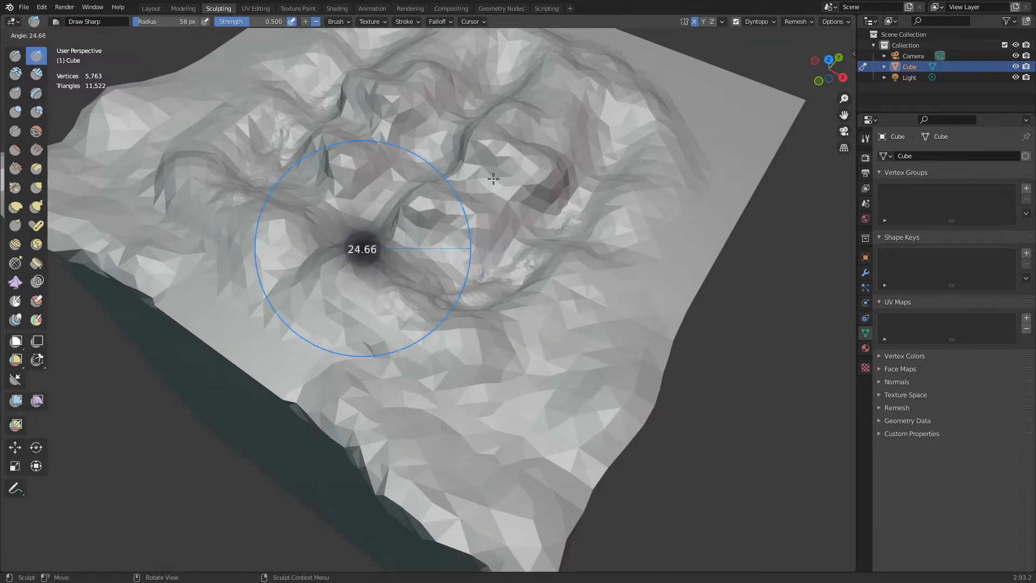
click(504, 150)
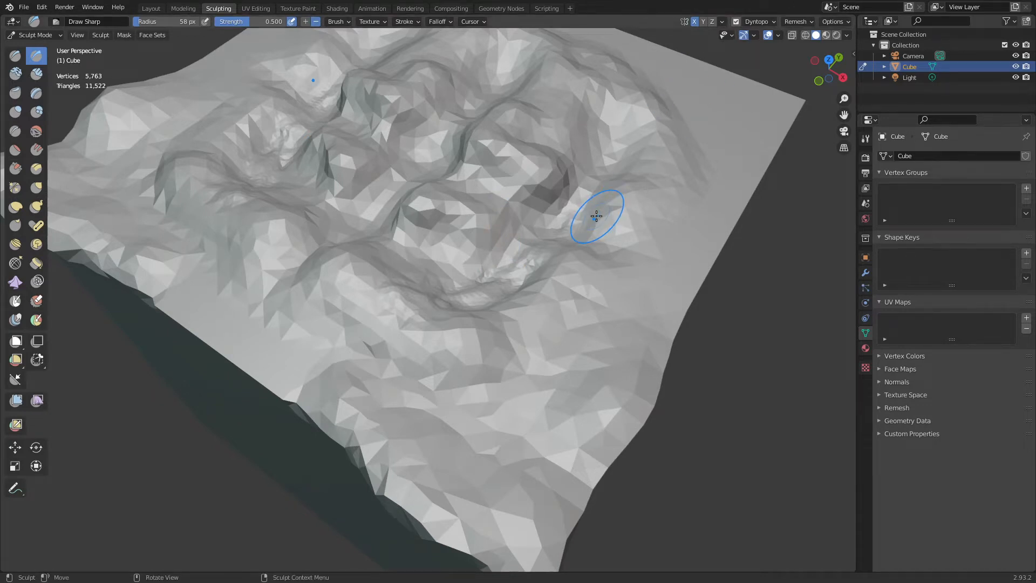
- Switch to Wacom Tablet Properties, examine the screen mapping for all other apps and the mapping and pen settings for blender, and close it
scroll(596, 216, down, 3)
shift+middle_drag(490, 257, 509, 278)
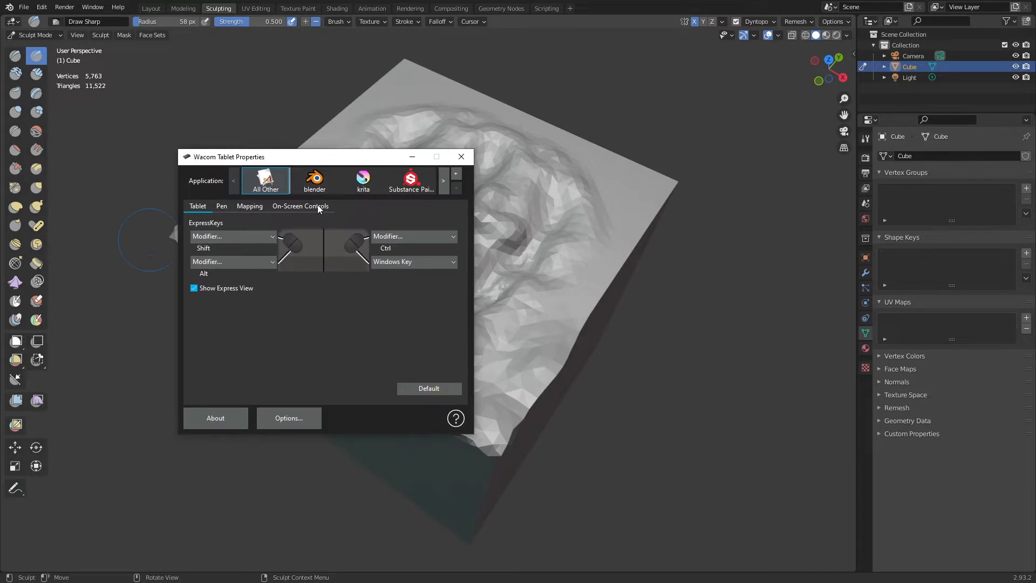
drag(372, 160, 477, 167)
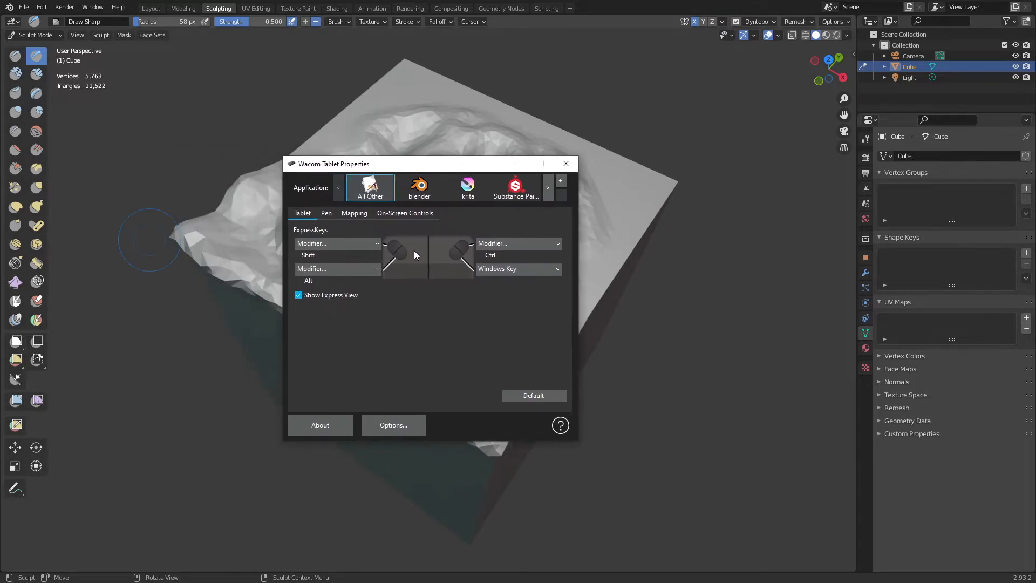
click(334, 213)
click(355, 215)
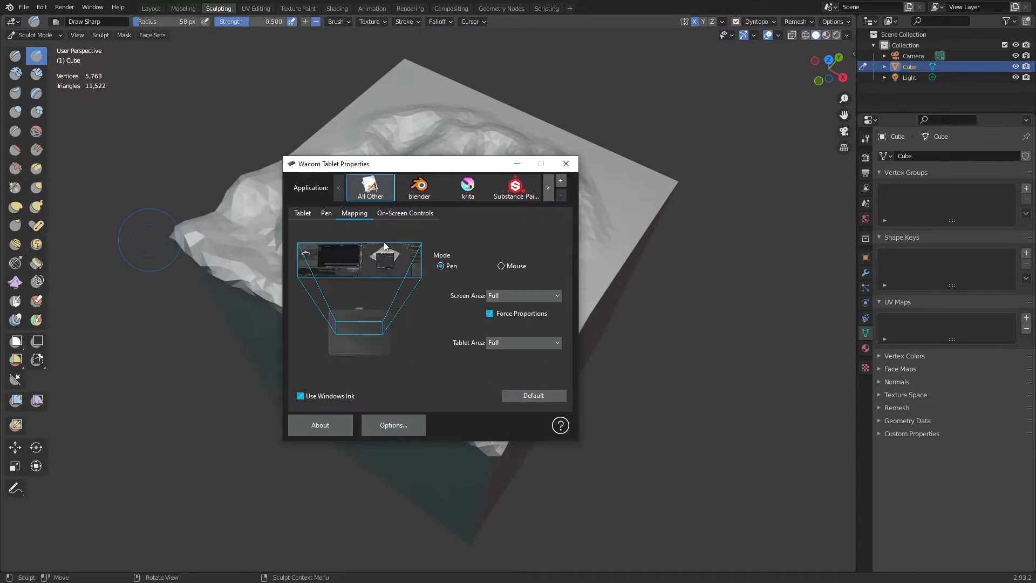
click(417, 193)
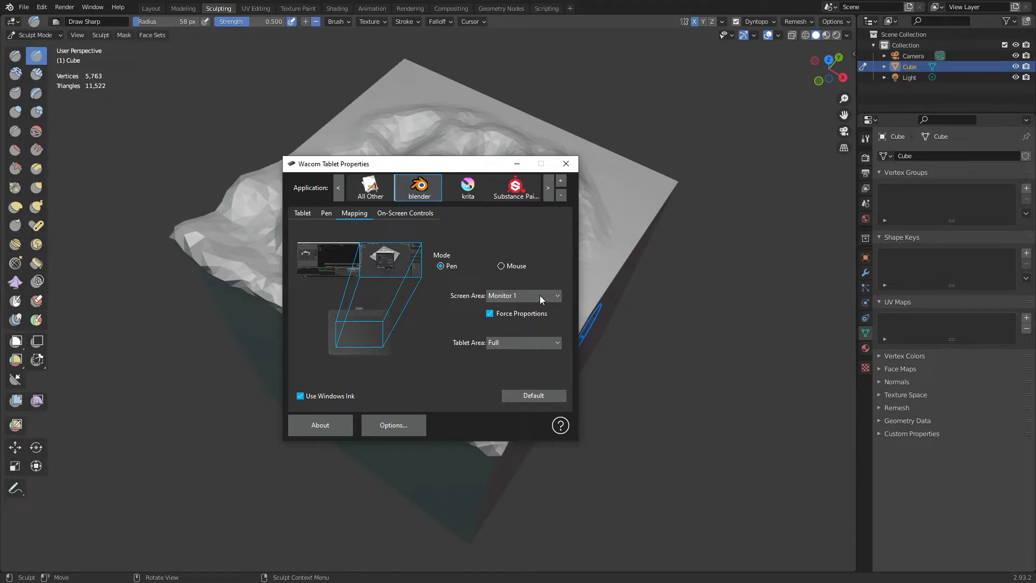
click(327, 214)
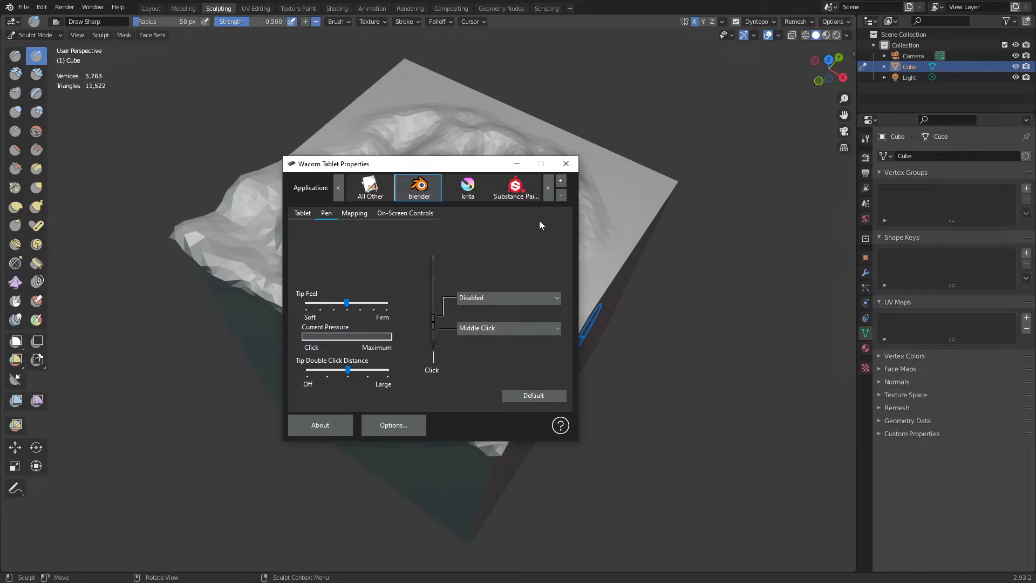
click(565, 164)
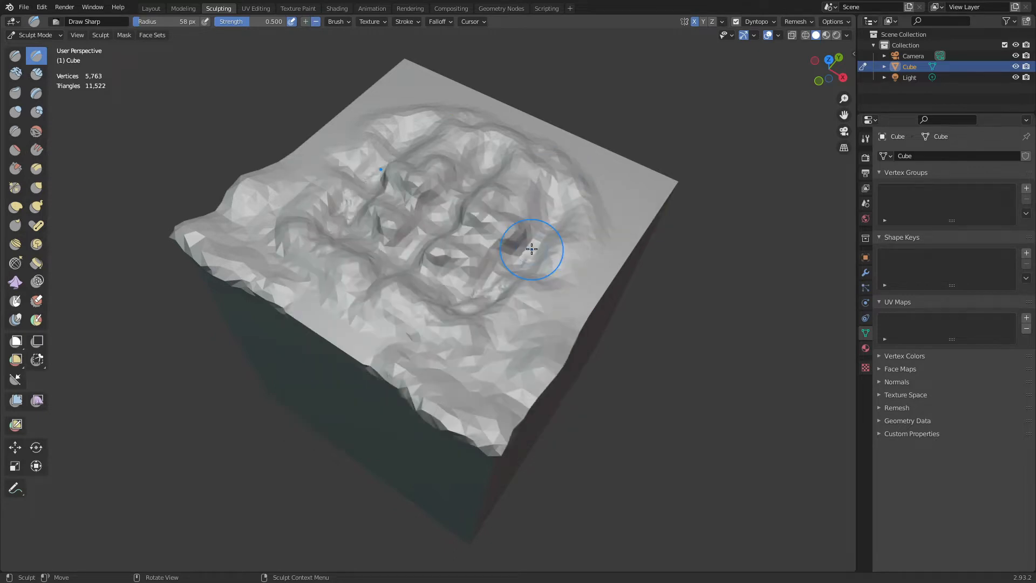
- Set the brush radius to 92 px and smooth out the sculpted relief across the cube's top face
mouse_move(462, 213)
middle_down()
mouse_move(433, 226)
mouse_move(428, 206)
mouse_move(439, 235)
middle_up()
key(f)
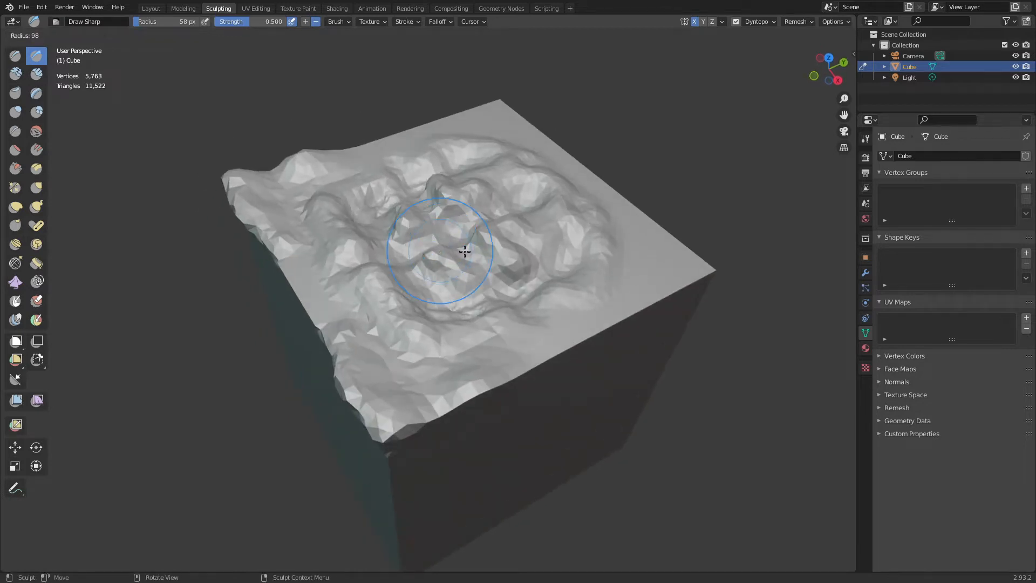
click(457, 238)
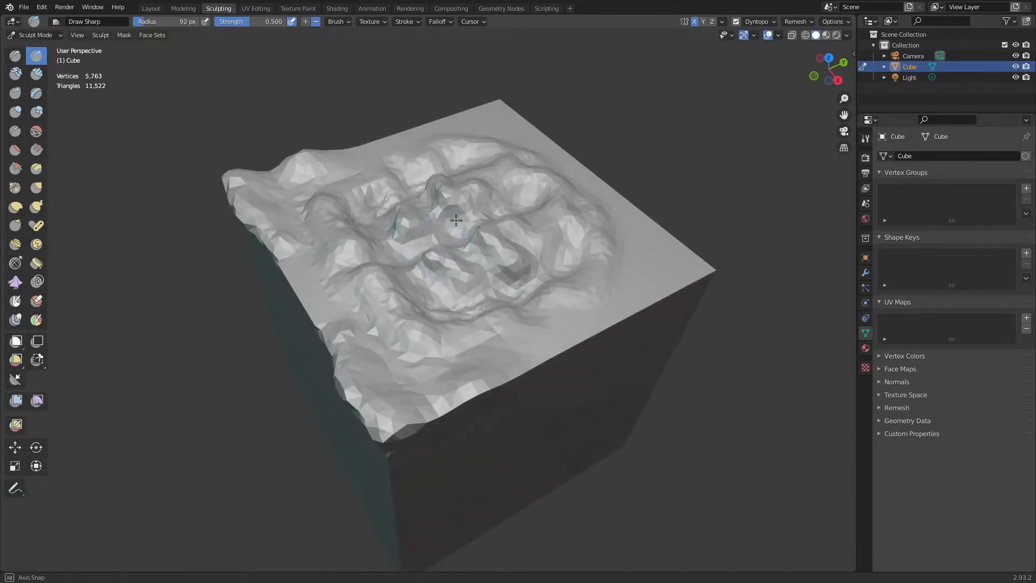
mouse_move(456, 221)
middle_down()
mouse_move(340, 181)
mouse_move(421, 232)
mouse_move(414, 221)
middle_up()
ctrl+middle_drag(415, 222, 422, 296)
mouse_move(422, 296)
shift+middle_down()
mouse_move(422, 263)
mouse_move(398, 242)
mouse_move(405, 280)
shift+middle_up()
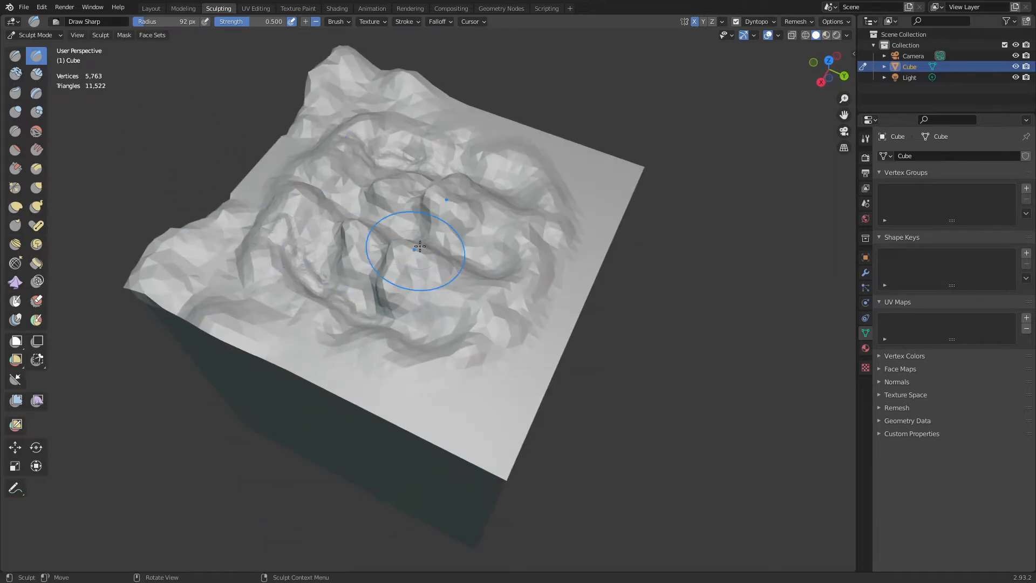
mouse_move(420, 247)
shift+mouse_down()
mouse_move(405, 261)
mouse_move(432, 227)
mouse_move(378, 270)
mouse_move(469, 241)
mouse_move(476, 259)
mouse_move(345, 134)
mouse_move(377, 296)
mouse_move(478, 326)
mouse_move(389, 306)
shift+mouse_up()
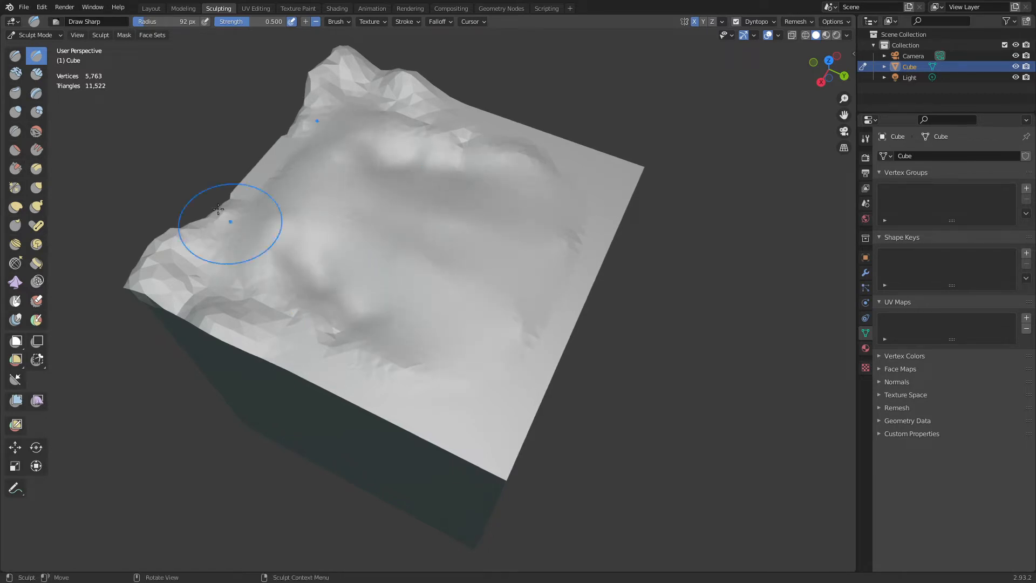
- Adjust the Smooth brush's strength and, with the Draw brush active again, smooth the top face's remaining relief and its side edge
click(37, 132)
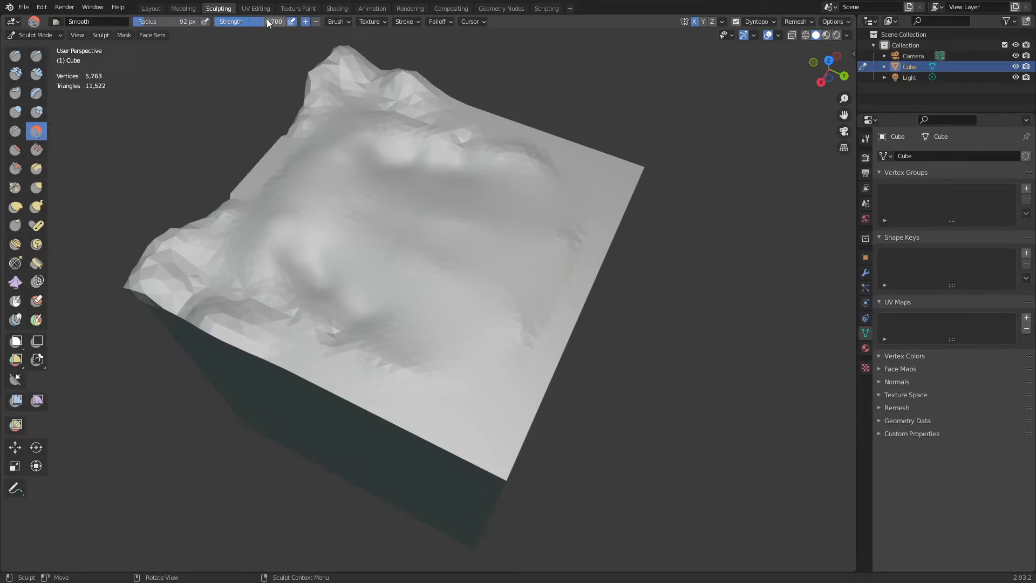
drag(225, 22, 221, 23)
click(13, 57)
drag(317, 289, 337, 330)
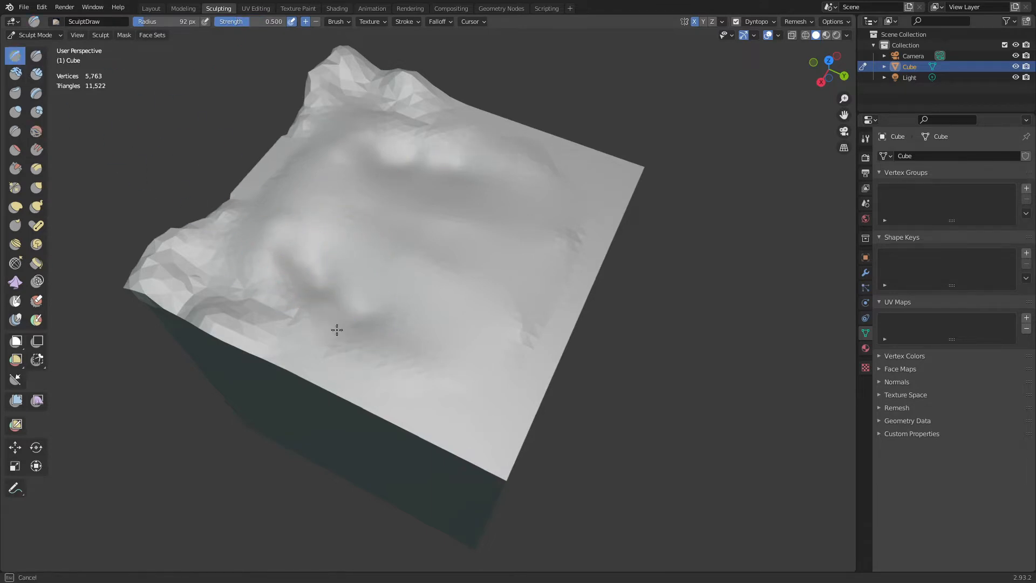
mouse_move(426, 306)
mouse_down()
mouse_move(516, 340)
mouse_move(571, 320)
mouse_move(527, 354)
mouse_up()
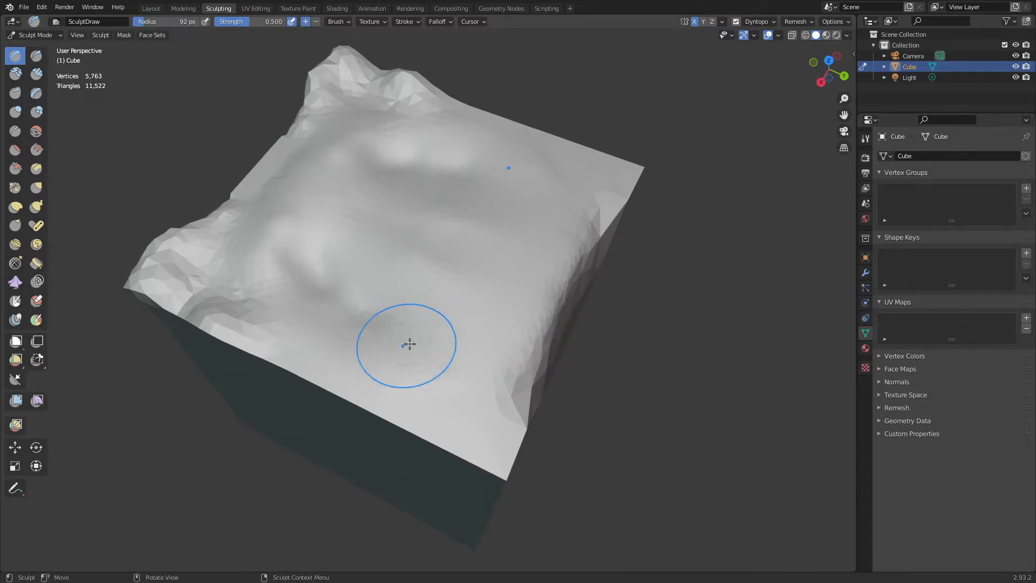
- Build up a rounded, mirrored bulge along the top face's side edges with the Draw brush at 92 px
mouse_move(410, 342)
middle_down()
mouse_move(370, 317)
mouse_move(322, 336)
middle_up()
mouse_move(323, 337)
mouse_down()
mouse_move(338, 329)
mouse_move(324, 302)
mouse_move(248, 220)
mouse_move(303, 284)
mouse_move(322, 281)
mouse_up()
mouse_move(323, 282)
middle_down()
mouse_move(440, 308)
mouse_move(483, 288)
middle_up()
mouse_move(454, 289)
mouse_down()
mouse_move(599, 286)
mouse_move(439, 287)
mouse_move(546, 280)
mouse_move(430, 261)
mouse_move(476, 277)
mouse_move(508, 270)
mouse_up()
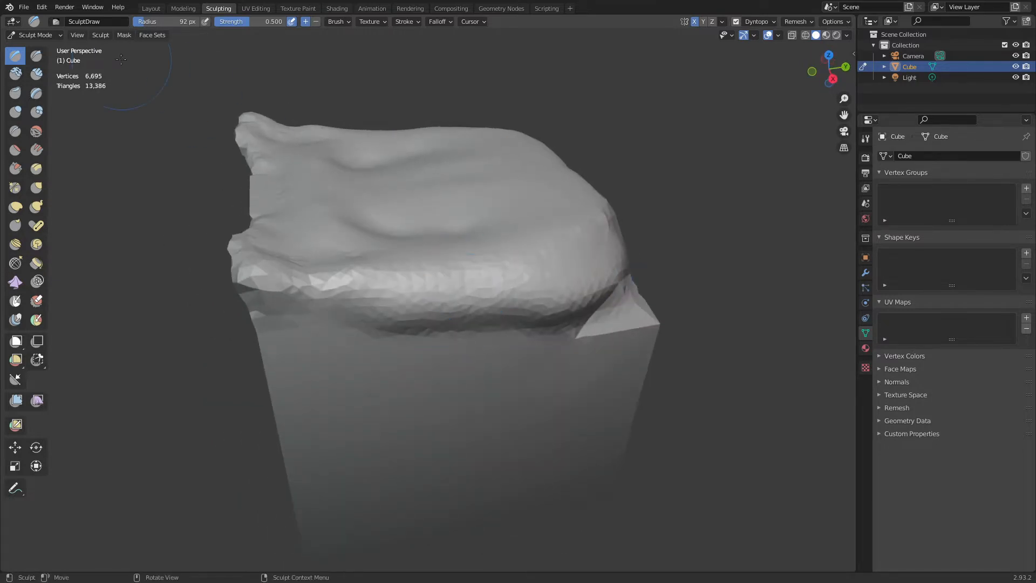
- Carve a mirrored groove across the middle of the top face using the Draw Sharp brush at 57 px radius
click(35, 59)
mouse_move(379, 203)
middle_down()
mouse_move(432, 234)
mouse_move(449, 289)
middle_up()
key(f)
click(448, 305)
mouse_move(462, 340)
mouse_down()
mouse_move(411, 250)
mouse_move(397, 192)
mouse_move(422, 281)
mouse_up()
mouse_move(413, 203)
mouse_down()
mouse_move(421, 270)
mouse_move(407, 173)
mouse_move(469, 360)
mouse_move(457, 335)
mouse_up()
- Use the Clay brush to fill the ends of the groove, and make inverted Clay strokes on the surface beside it
click(15, 74)
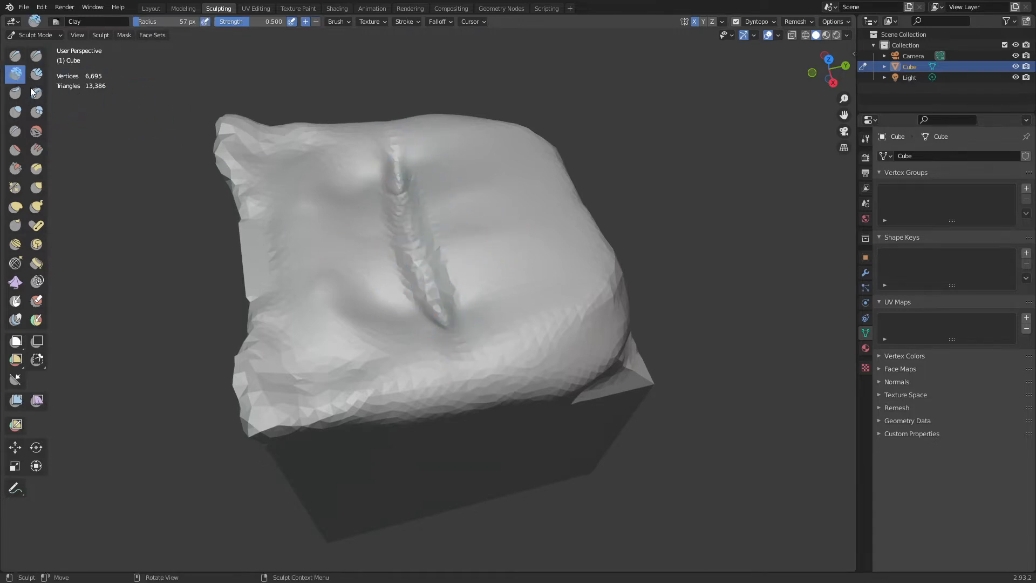
mouse_move(404, 294)
mouse_down()
mouse_move(399, 184)
mouse_move(446, 303)
mouse_move(432, 314)
mouse_up()
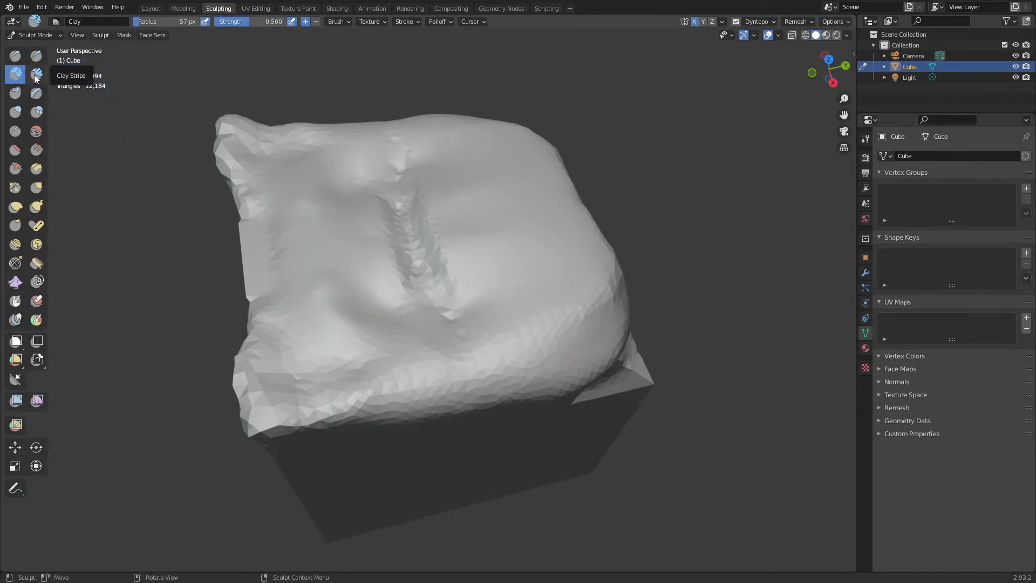
ctrl+drag(330, 225, 330, 225)
ctrl+drag(349, 286, 348, 285)
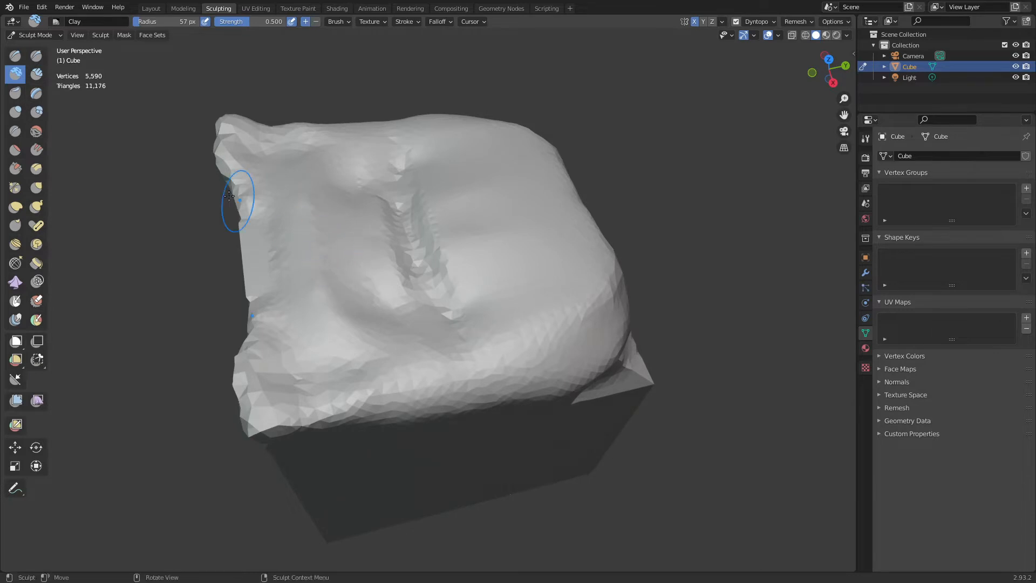
- Sculpt a Clay Strips band beside the groove at 57 px radius and a narrower strip near the rough edge at 32 px
click(36, 74)
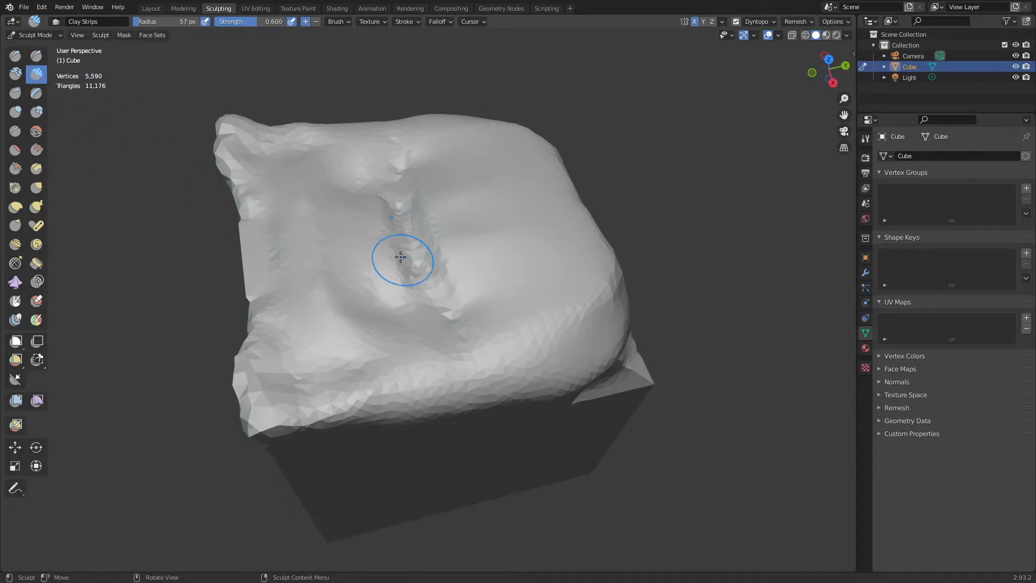
drag(444, 169, 489, 259)
middle_drag(493, 269, 544, 258)
key(f)
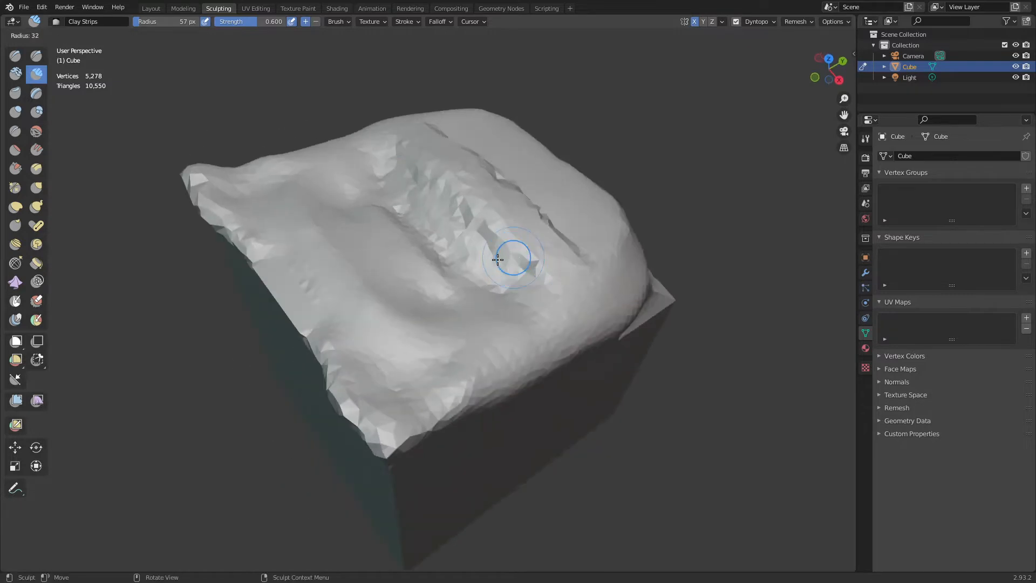
click(497, 259)
mouse_move(374, 291)
mouse_down()
mouse_move(363, 262)
mouse_move(398, 322)
mouse_move(374, 273)
mouse_move(382, 279)
mouse_up()
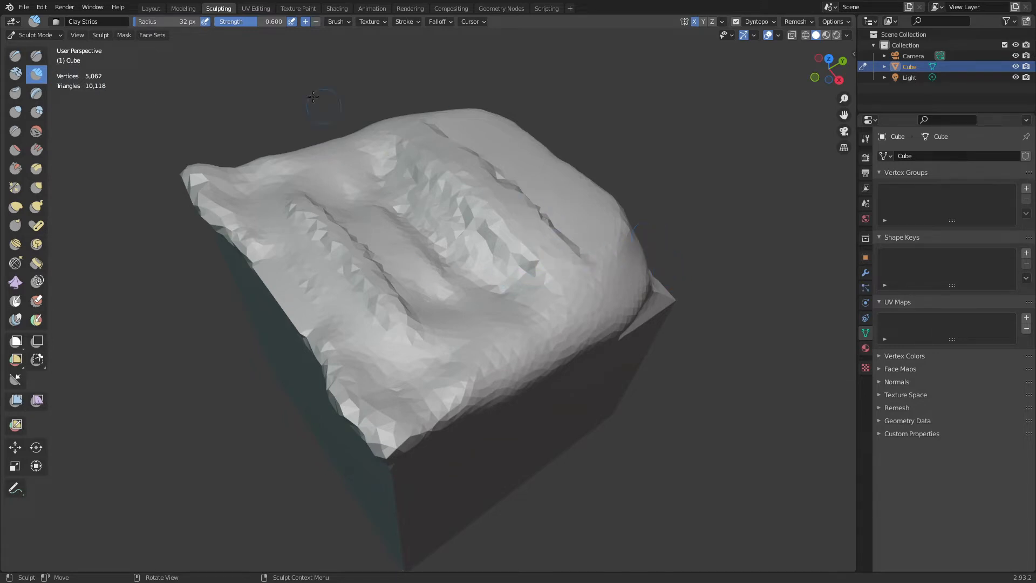
- Set the Clay Strips tip roundness to 0.771 and add strokes along the top face's side and rough front edges
click(341, 22)
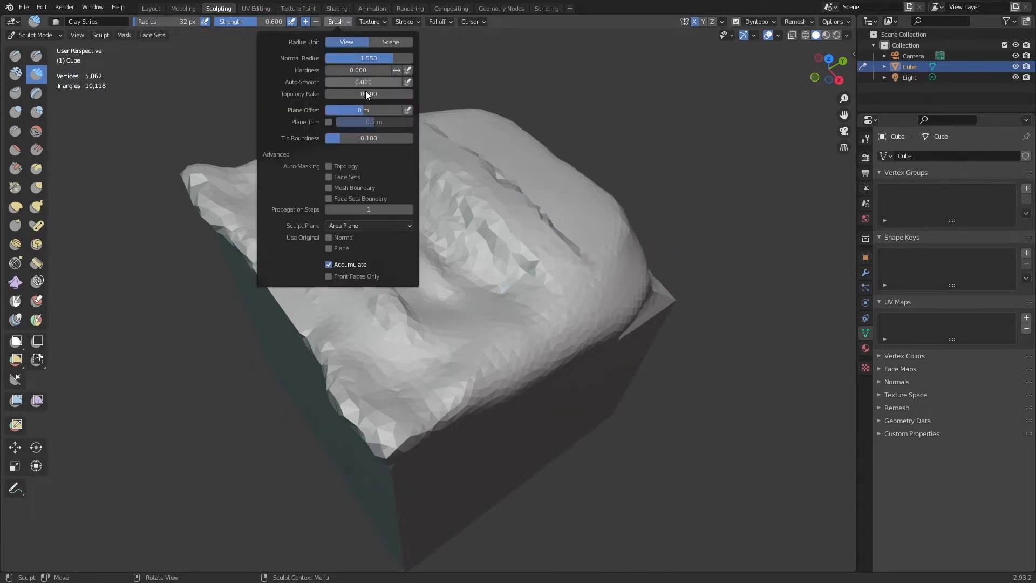
click(358, 146)
drag(366, 139, 412, 144)
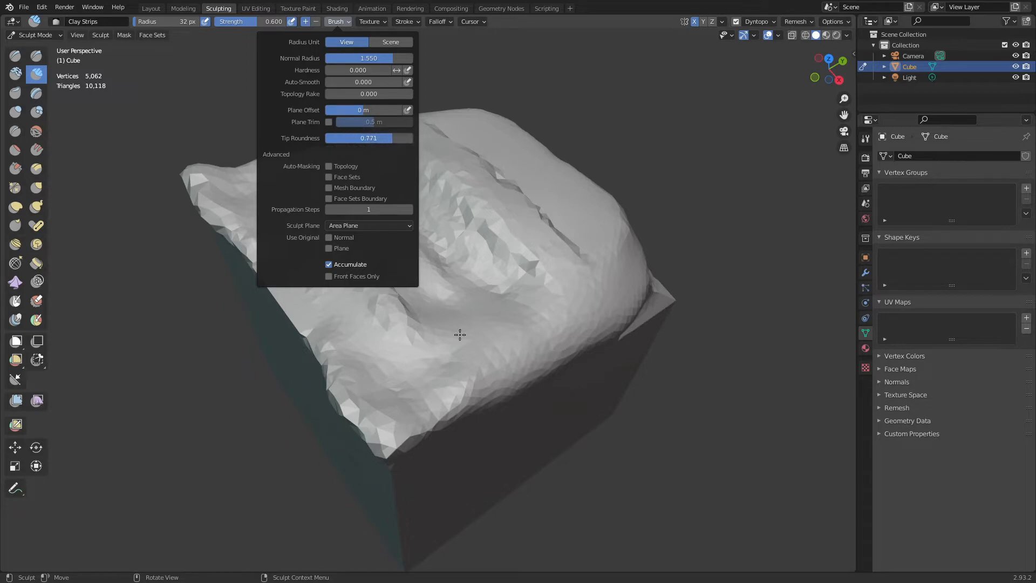
drag(449, 372, 521, 353)
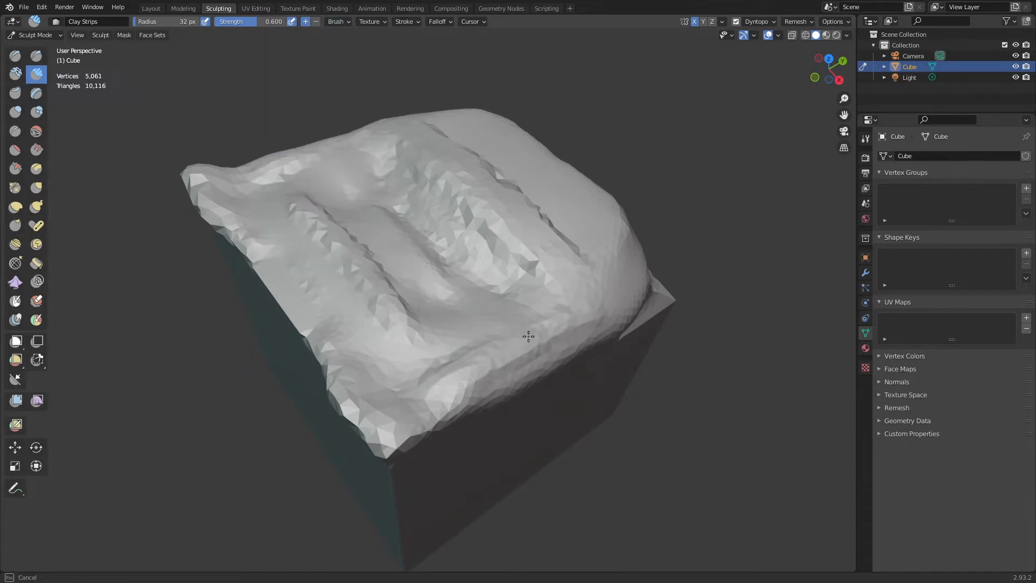
mouse_move(328, 280)
mouse_down()
mouse_move(303, 287)
mouse_move(306, 323)
mouse_move(324, 305)
mouse_move(381, 385)
mouse_up()
mouse_move(264, 261)
mouse_down()
mouse_move(257, 252)
mouse_move(329, 373)
mouse_move(376, 386)
mouse_up()
- Choose the Clay Thumb brush, make a stroke along the strips near the rough edge, and enlarge the radius to 78 px
click(22, 96)
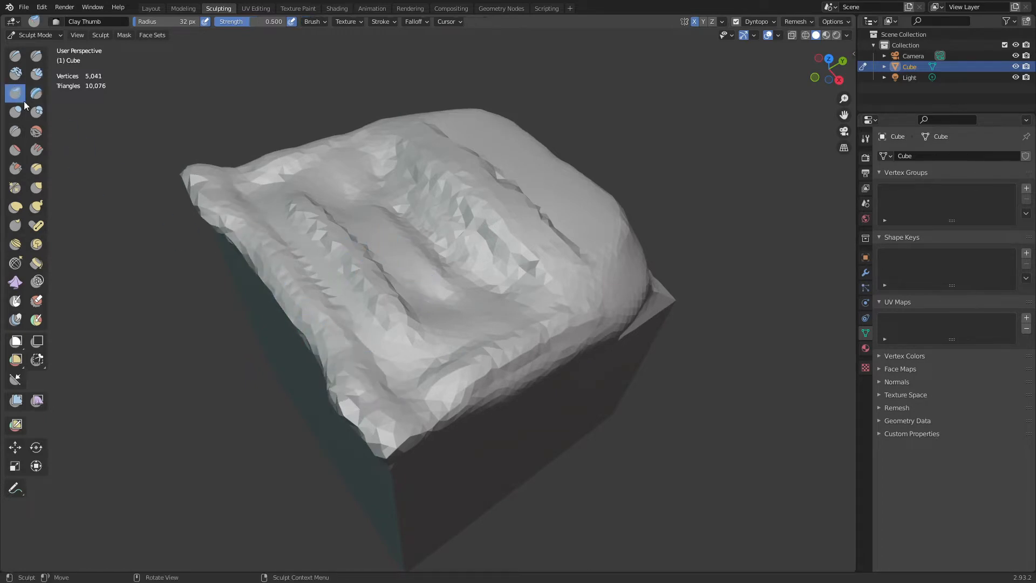
mouse_move(367, 328)
mouse_down()
mouse_move(358, 310)
mouse_move(372, 318)
mouse_move(366, 282)
mouse_move(379, 303)
mouse_move(370, 306)
mouse_move(290, 204)
mouse_move(324, 259)
mouse_move(298, 195)
mouse_move(282, 220)
mouse_move(395, 304)
mouse_move(331, 266)
mouse_move(345, 275)
mouse_move(294, 215)
mouse_move(370, 314)
mouse_move(331, 268)
mouse_up()
key(f)
click(410, 316)
- Sculpt raised, flat-topped bands beside the rough edge and over the groove with the Layer brush, checking its height setting between strokes
click(36, 94)
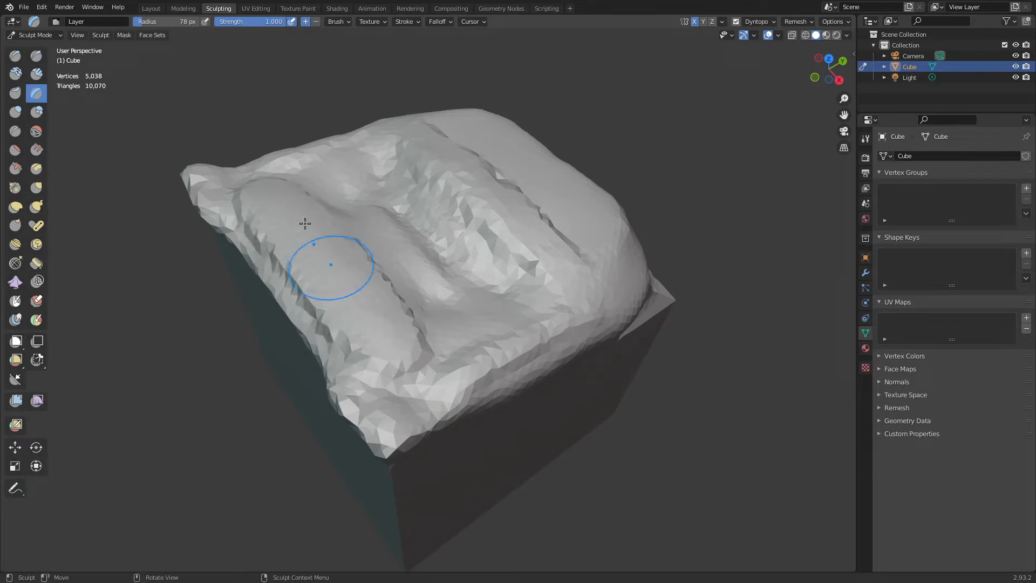
click(339, 21)
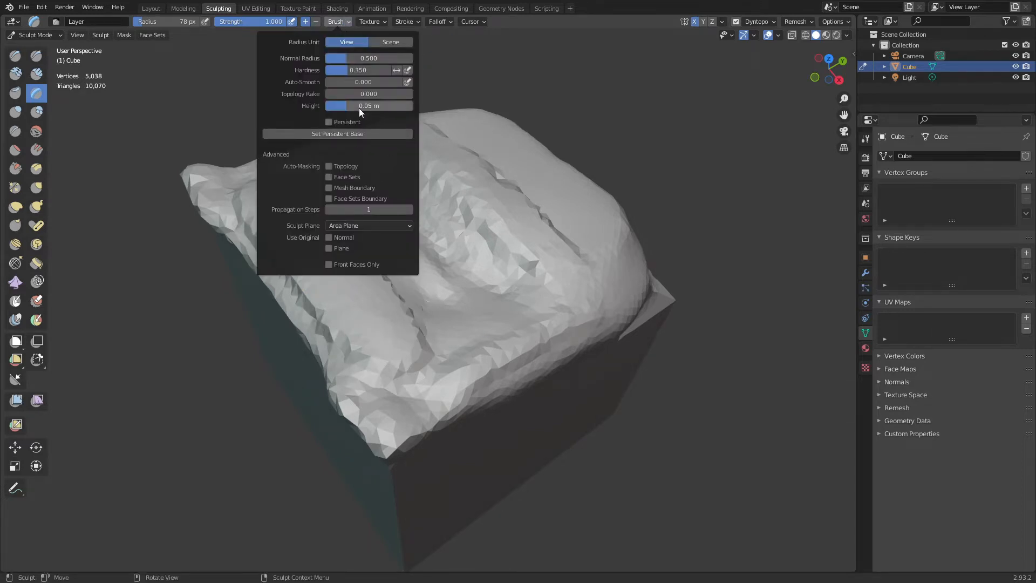
drag(503, 244, 530, 268)
mouse_move(535, 273)
mouse_down()
mouse_move(491, 213)
mouse_move(514, 250)
mouse_move(437, 171)
mouse_move(459, 196)
mouse_up()
- Try the Inflate/Deflate brush, inflating the band over the groove and deflating the band beside the rough edge
click(15, 111)
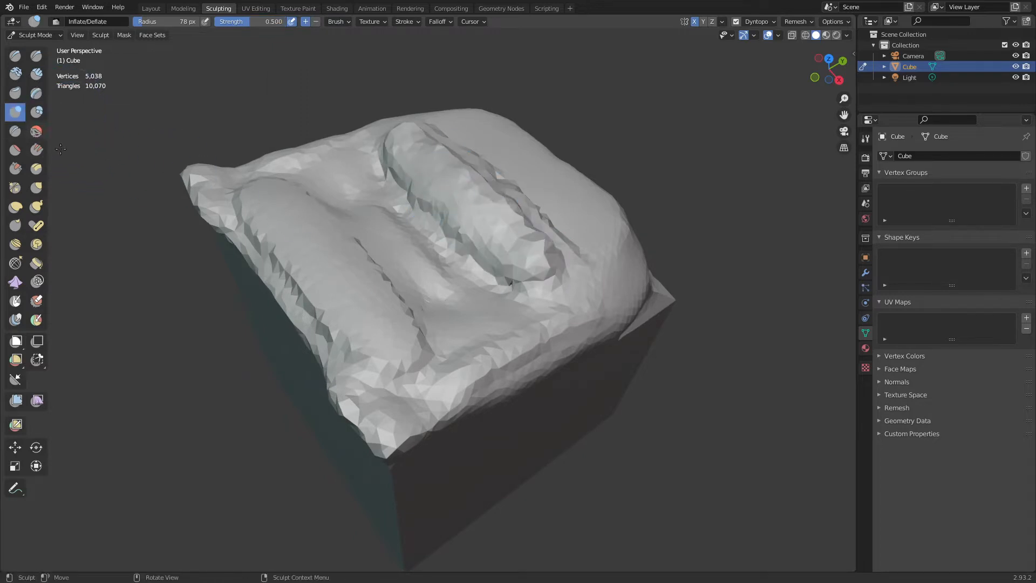
key(f)
click(435, 214)
mouse_move(434, 215)
mouse_down()
mouse_move(493, 213)
mouse_move(535, 278)
mouse_up()
ctrl+drag(345, 247, 167, 158)
- Try the Blob brush at 91 px radius on the band beside the rough edge and undo the stroke
click(36, 114)
key(f)
click(430, 262)
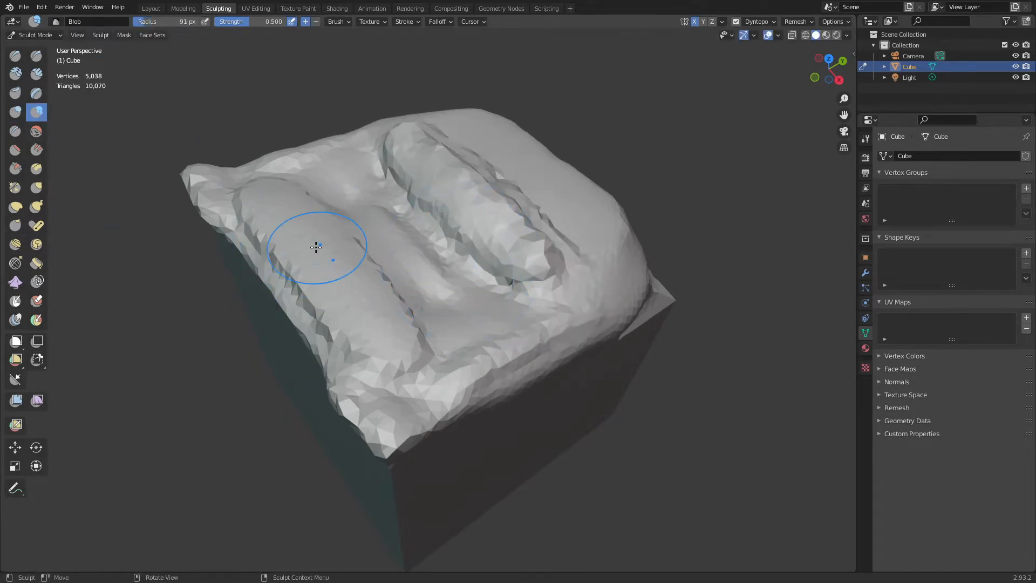
mouse_move(316, 248)
mouse_down()
mouse_move(333, 247)
mouse_move(338, 228)
mouse_move(331, 257)
mouse_move(324, 236)
mouse_up()
key(ctrl+z)
- Sculpt creases along the inner side of the band near the rough edge with the Crease brush at 61 px radius, and undo a further stroke there
click(15, 131)
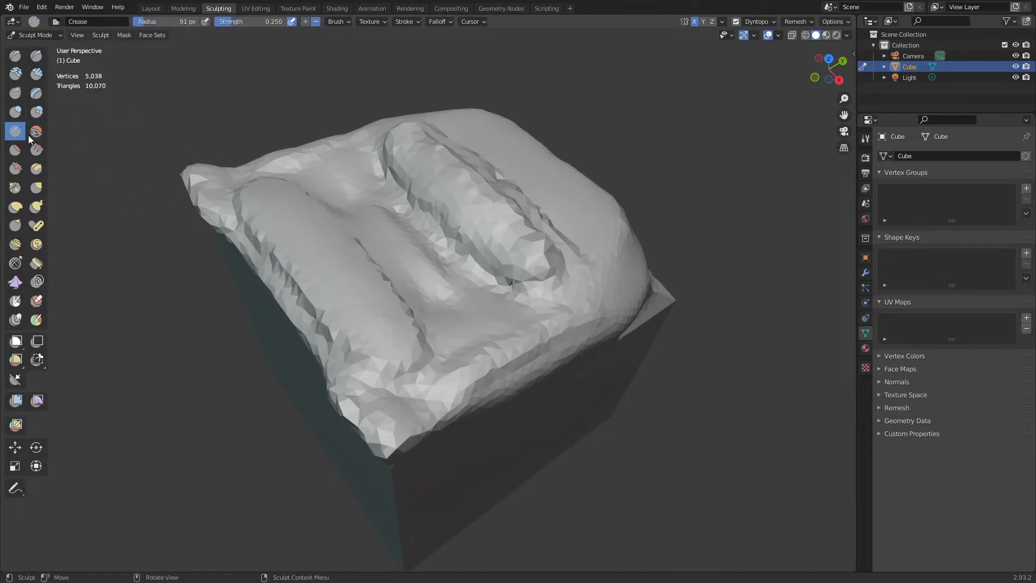
key(f)
click(420, 237)
middle_drag(416, 241, 363, 248)
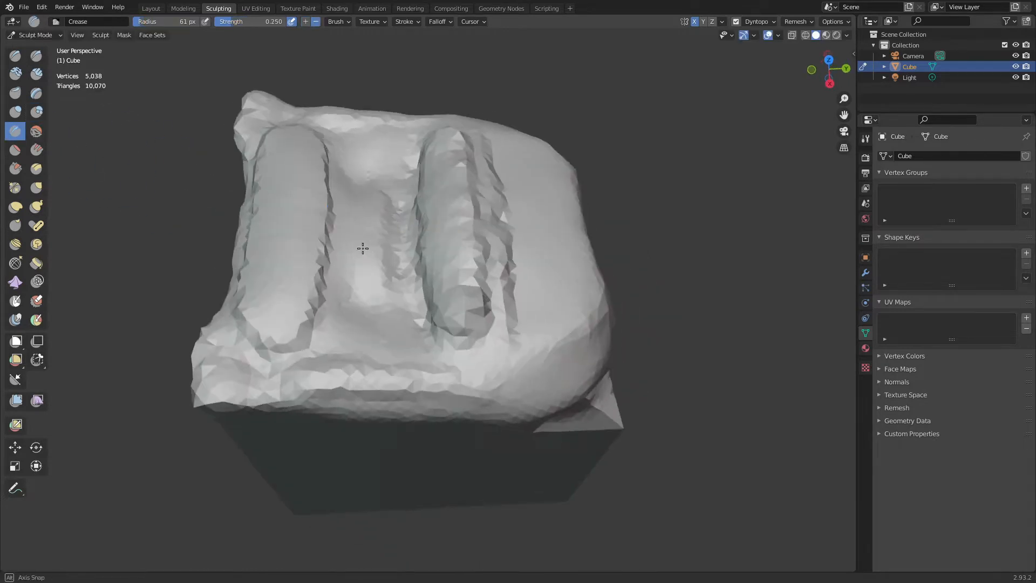
mouse_move(333, 155)
mouse_down()
mouse_move(331, 300)
mouse_move(329, 161)
mouse_move(318, 313)
mouse_move(312, 157)
mouse_move(305, 203)
mouse_move(300, 160)
mouse_move(274, 304)
mouse_move(270, 270)
mouse_up()
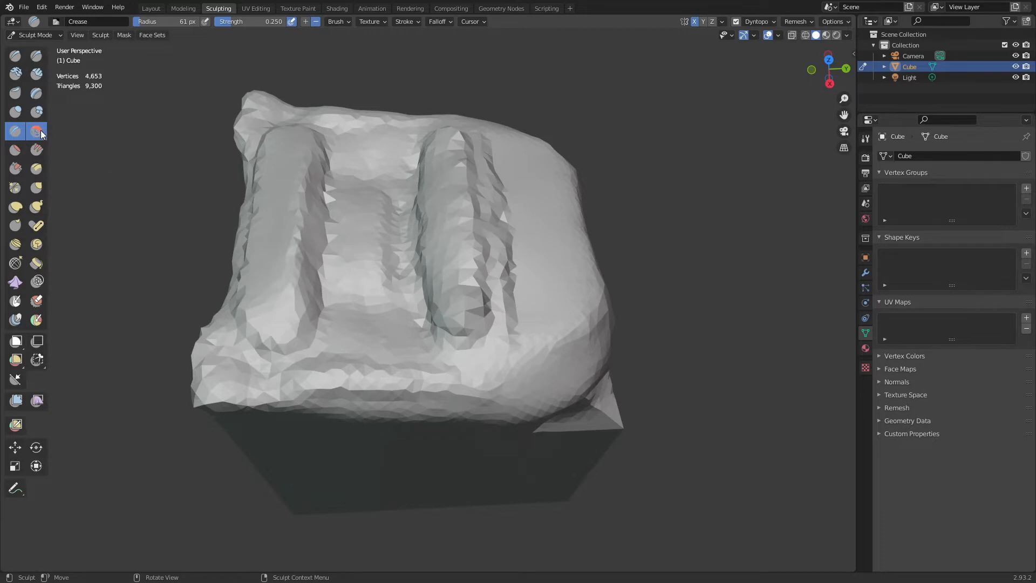
drag(316, 184, 306, 312)
key(ctrl+z)
- Level the top of the band near the rough edge with Flatten/Contrast brush strokes at 61 px radius
click(18, 152)
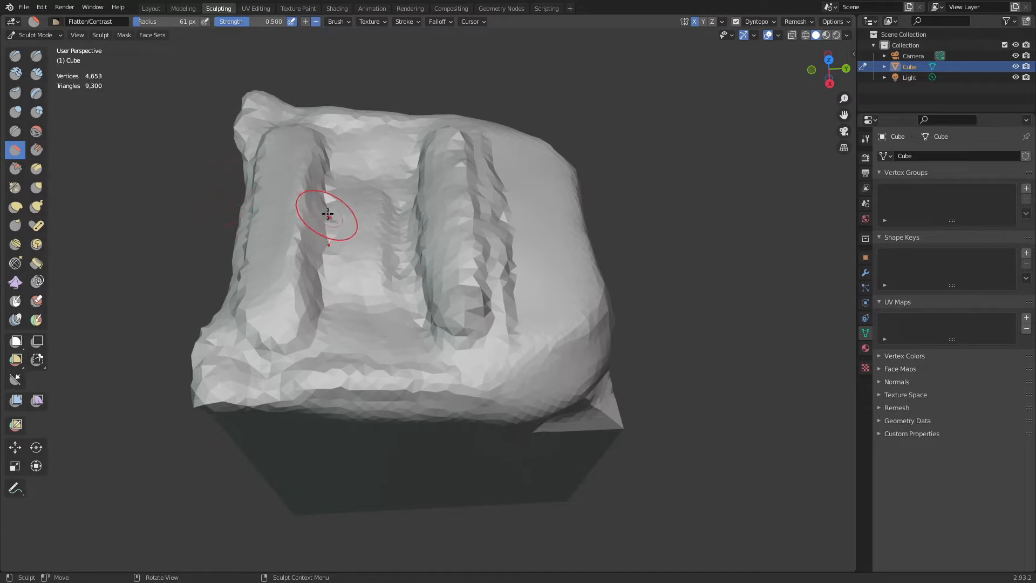
mouse_move(292, 186)
mouse_down()
mouse_move(302, 208)
mouse_move(286, 271)
mouse_move(296, 248)
mouse_up()
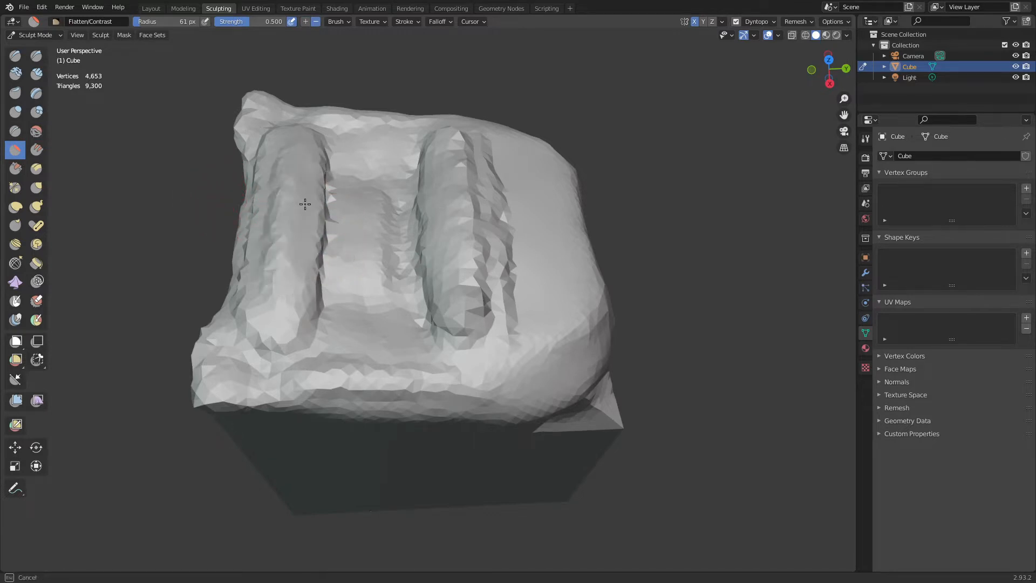
drag(305, 204, 294, 282)
- Enlarge the Flatten/Contrast radius to 116 px and flatten the tops of both raised bands
mouse_move(380, 272)
middle_down()
mouse_move(354, 307)
mouse_move(340, 284)
middle_up()
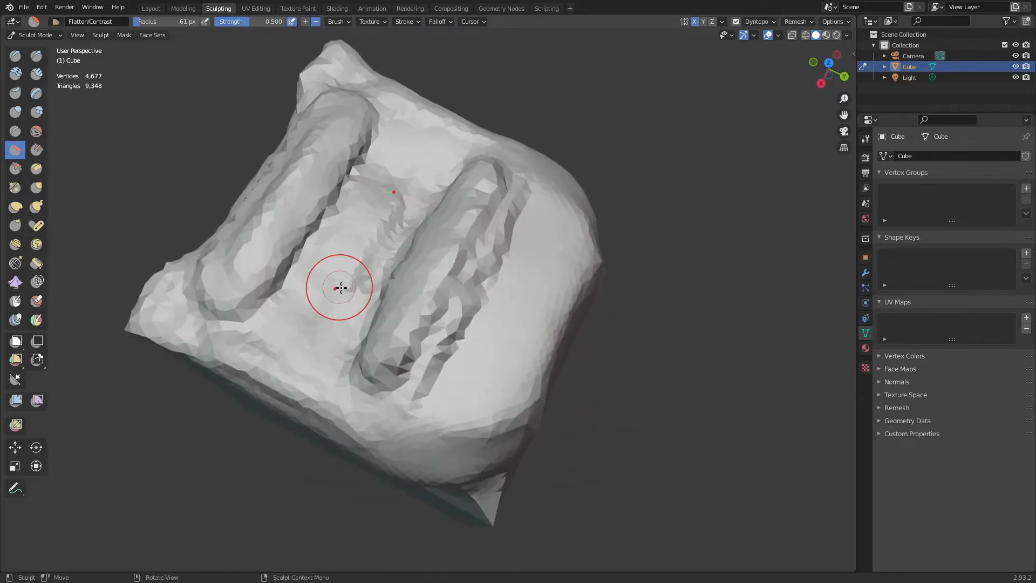
key(f)
drag(324, 131, 289, 220)
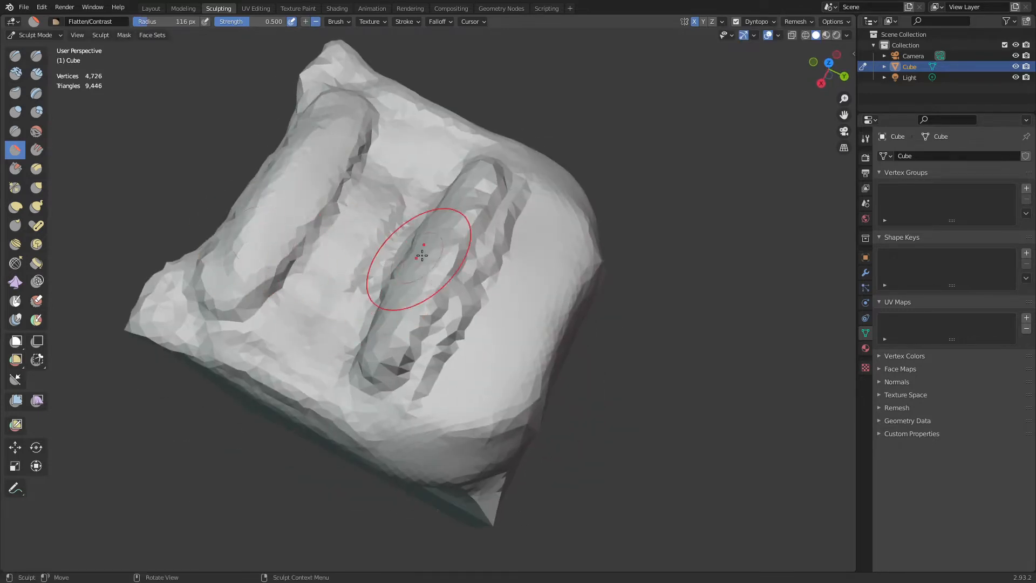
mouse_move(421, 255)
middle_down()
mouse_move(499, 205)
mouse_move(453, 243)
mouse_move(426, 208)
middle_up()
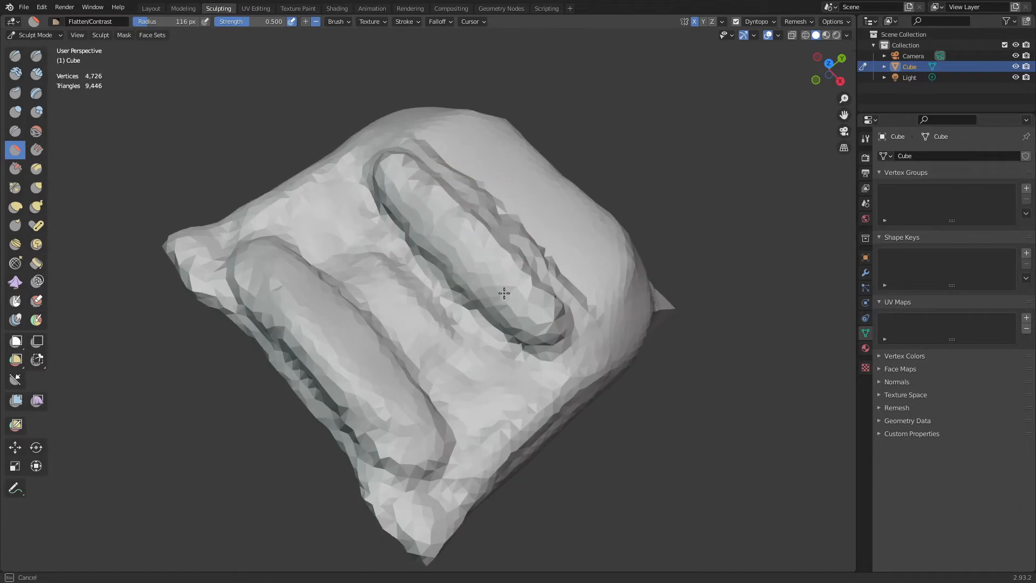
drag(466, 250, 470, 280)
- Build a raised strip between the two bands and carve grooves beside it with the Draw brush at 52 px radius
mouse_move(469, 280)
middle_down()
mouse_move(553, 202)
mouse_move(488, 251)
middle_up()
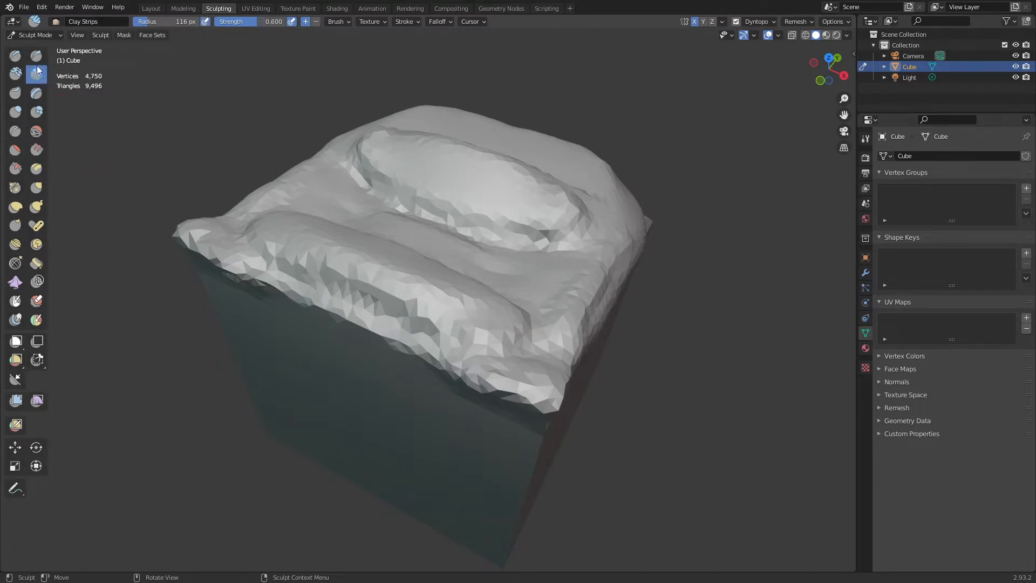
mouse_move(438, 224)
middle_down()
mouse_move(388, 270)
mouse_move(390, 286)
middle_up()
key(f)
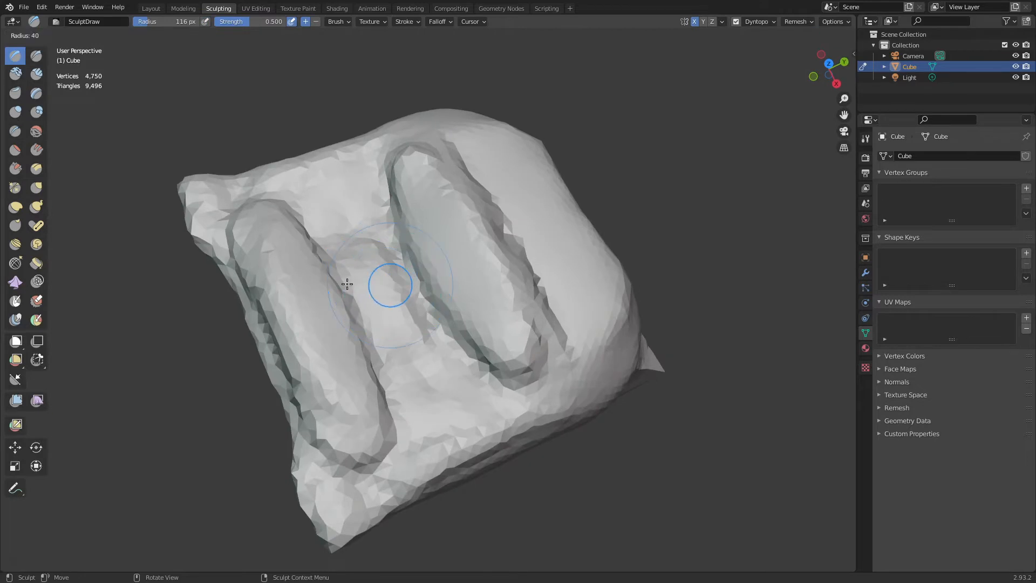
click(354, 284)
mouse_move(318, 238)
mouse_down()
mouse_move(385, 375)
mouse_move(328, 271)
mouse_move(375, 412)
mouse_move(358, 351)
mouse_up()
mouse_move(370, 281)
mouse_down()
mouse_move(386, 359)
mouse_move(364, 273)
mouse_up()
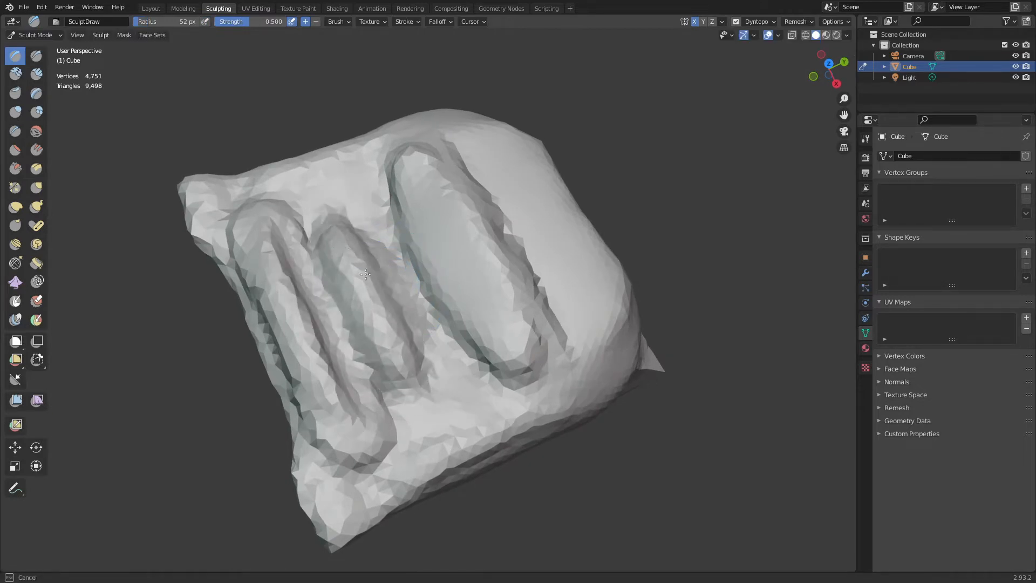
mouse_move(410, 239)
mouse_down()
mouse_move(391, 234)
mouse_move(414, 286)
mouse_move(399, 278)
mouse_up()
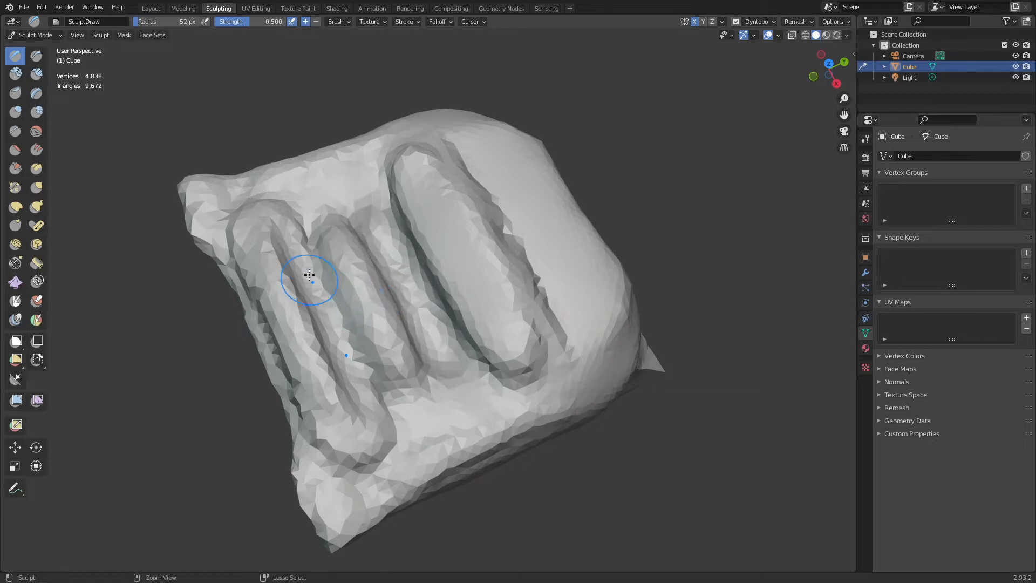
ctrl+drag(309, 275, 358, 380)
- Fill the middle of the grooves between the raised bands with the Fill/Deepen brush at 112 px radius
mouse_move(378, 329)
middle_down()
mouse_move(423, 259)
mouse_move(428, 310)
mouse_move(421, 302)
mouse_move(374, 358)
middle_up()
click(37, 150)
key(f)
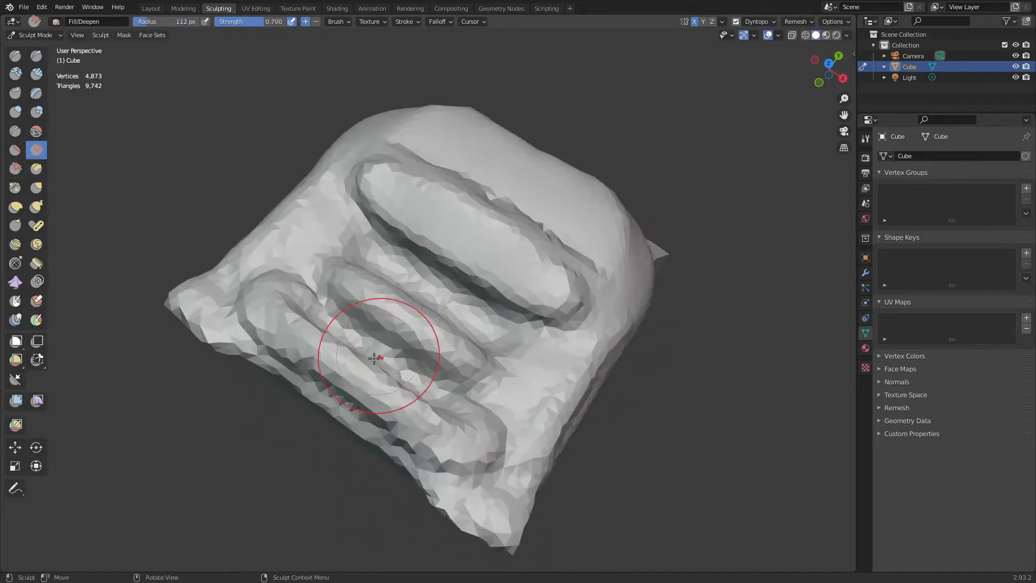
drag(375, 367, 382, 346)
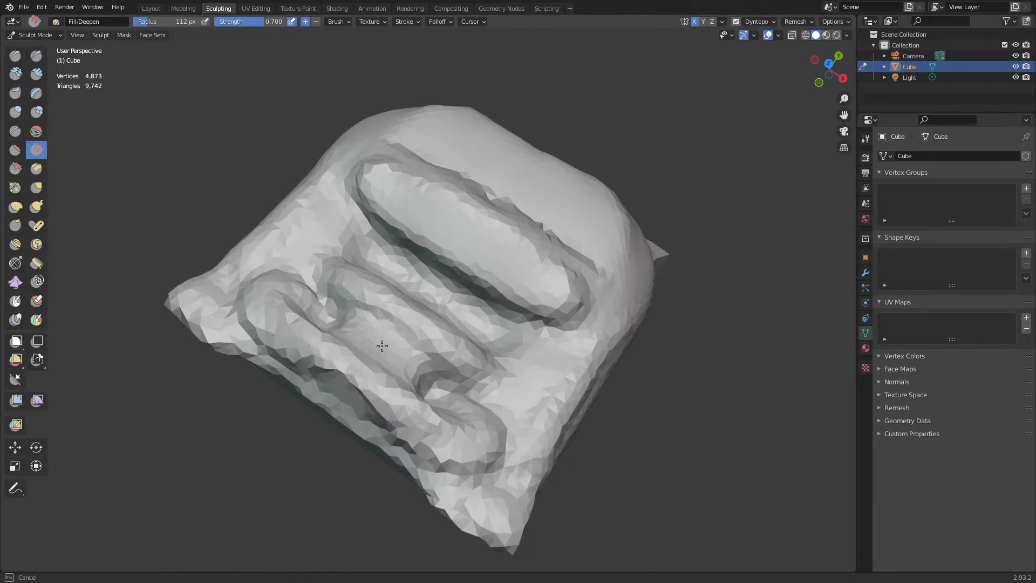
middle_drag(373, 344, 296, 331)
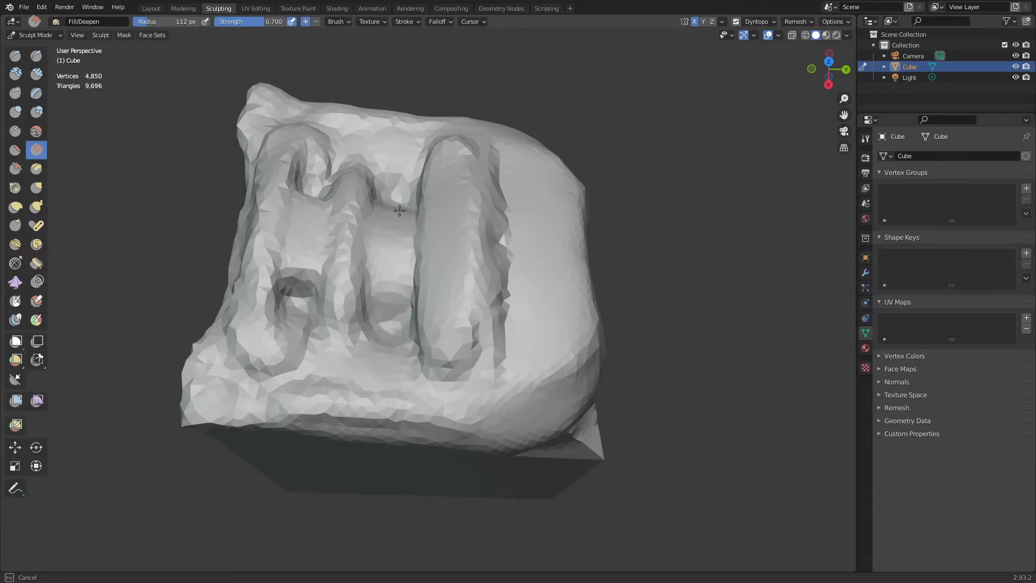
middle_drag(420, 268, 454, 271)
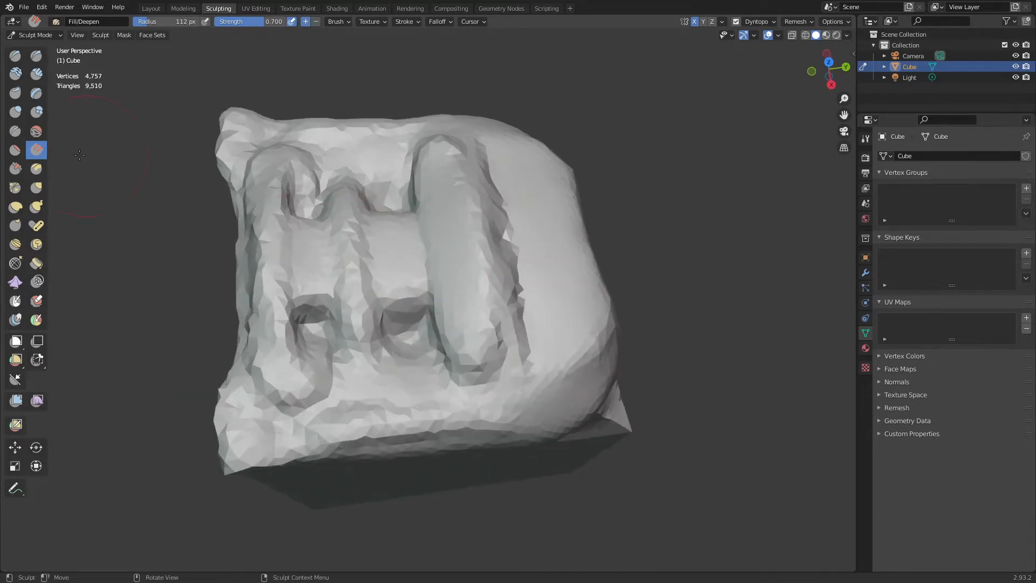
- Scrape the cube's vertical corner edge and rounded top corner flat with the Scrape/Peaks brush at 155 px radius, and reduce its strength to 0.406
click(16, 169)
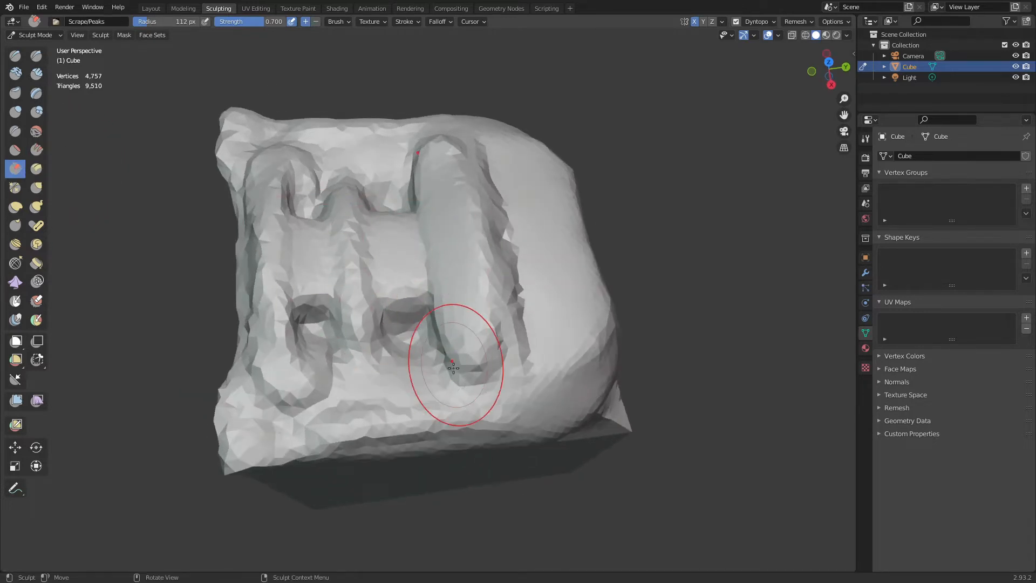
mouse_move(470, 289)
middle_down()
mouse_move(418, 256)
mouse_move(453, 224)
mouse_move(416, 313)
middle_up()
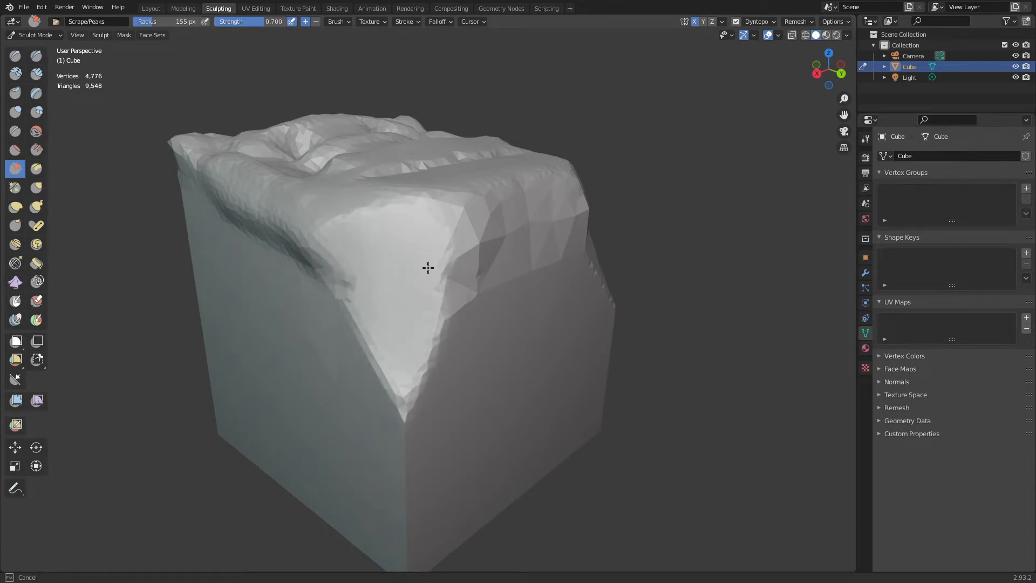
mouse_move(428, 267)
mouse_down()
mouse_move(408, 508)
mouse_move(406, 487)
mouse_up()
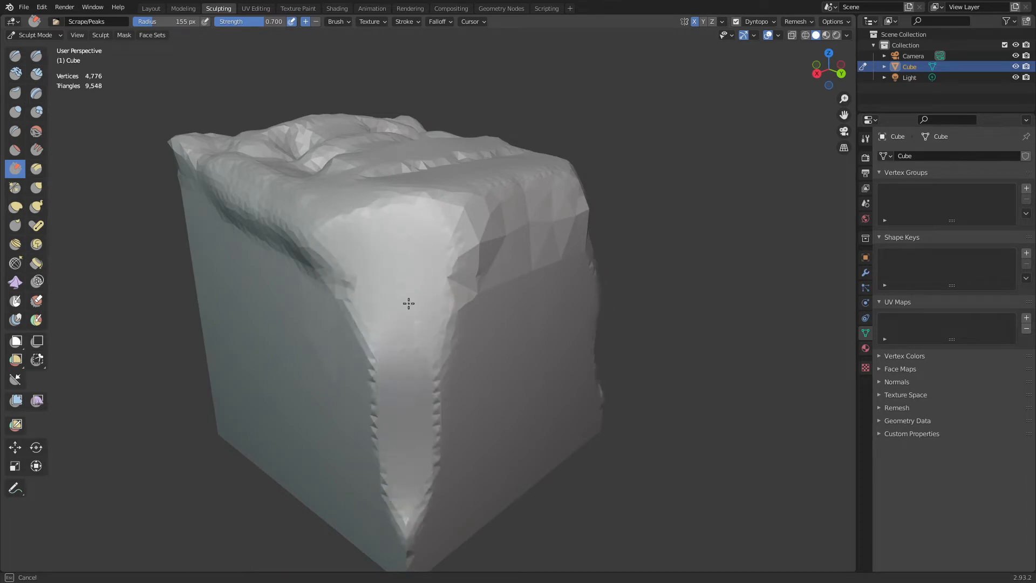
middle_drag(463, 320, 402, 350)
mouse_move(377, 275)
mouse_down()
mouse_move(418, 255)
mouse_move(529, 237)
mouse_move(340, 273)
mouse_up()
mouse_move(340, 273)
middle_down()
mouse_move(426, 311)
mouse_move(296, 277)
mouse_move(412, 324)
mouse_move(326, 322)
middle_up()
drag(326, 322, 486, 316)
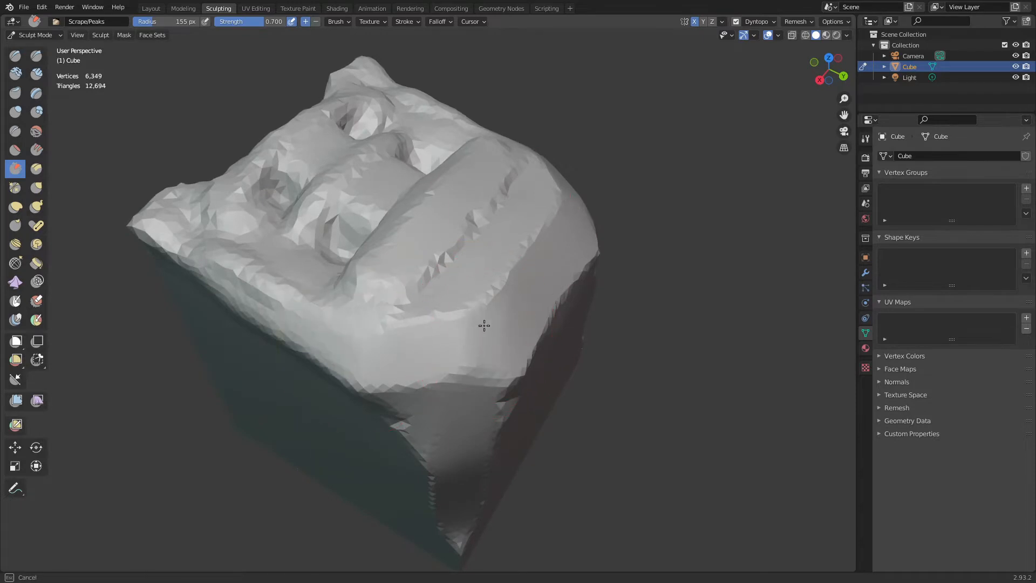
key(shift+f)
click(483, 280)
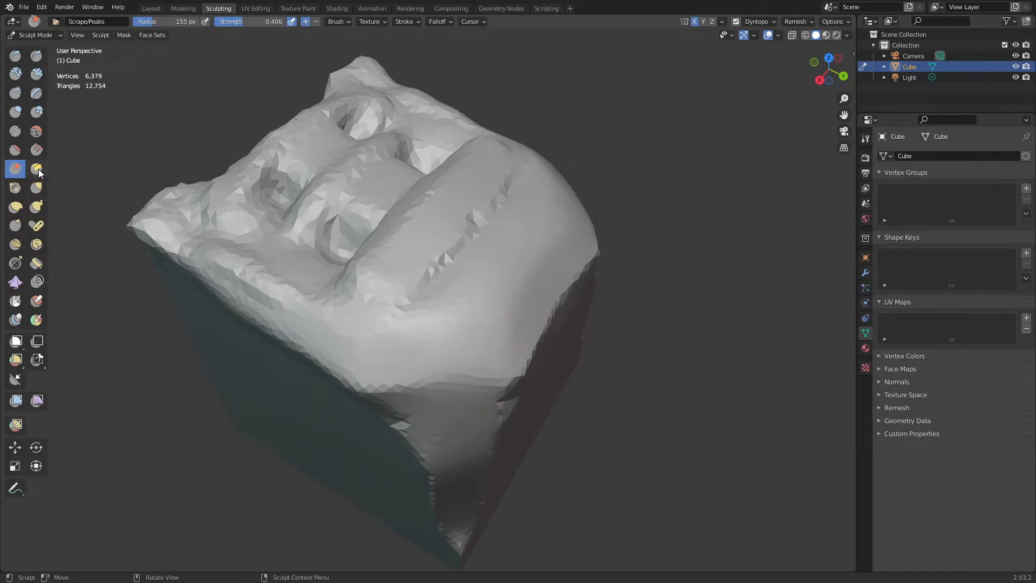
- Shape the rounded corner with Multi-plane Scrape strokes at 155 px radius, and pinch the adjoining front edge with the Pinch brush
click(37, 171)
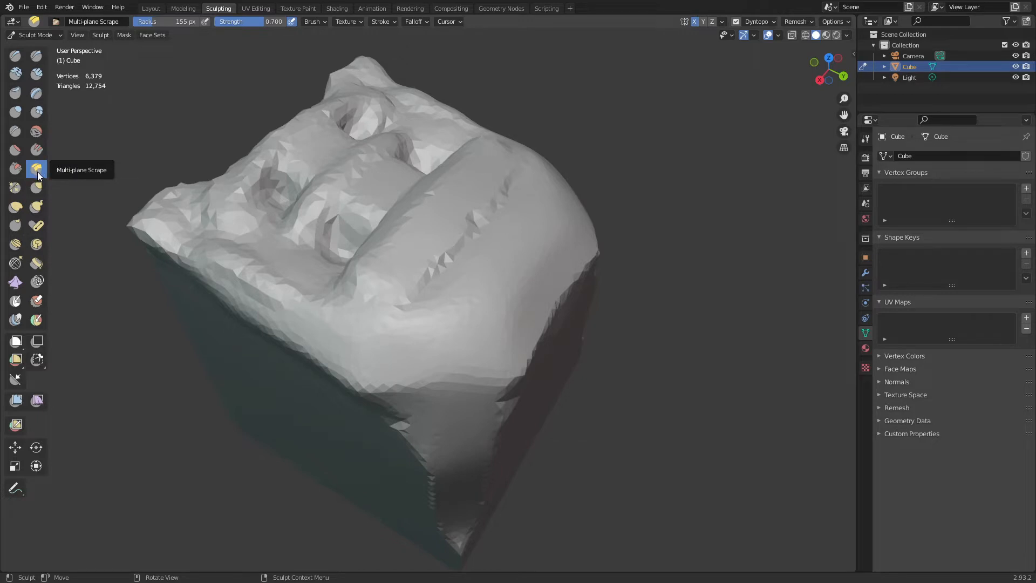
mouse_move(417, 335)
mouse_down()
mouse_move(415, 364)
mouse_move(486, 367)
mouse_move(562, 329)
mouse_up()
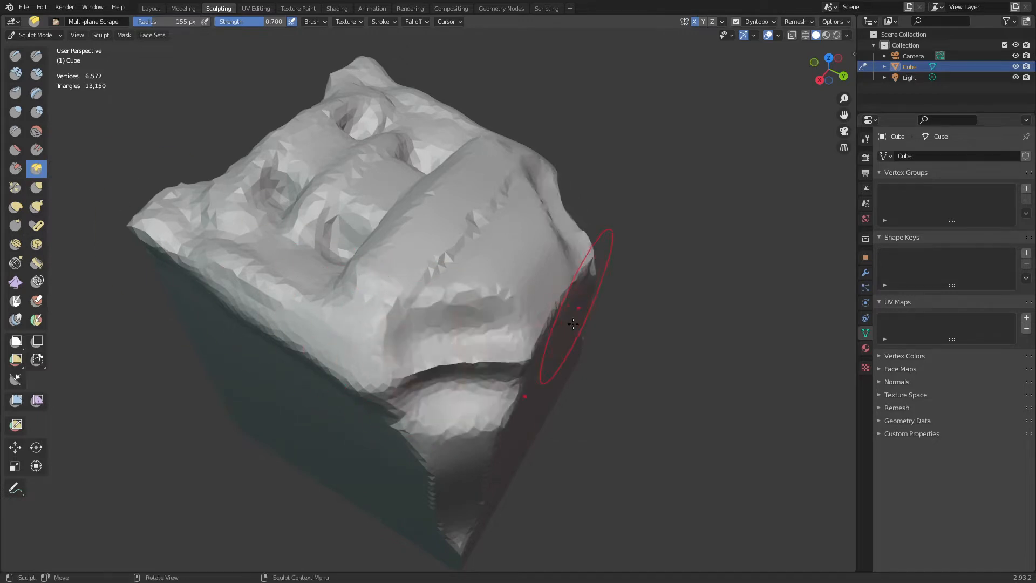
mouse_move(491, 360)
mouse_down()
mouse_move(412, 370)
mouse_move(517, 339)
mouse_move(447, 343)
mouse_move(397, 375)
mouse_up()
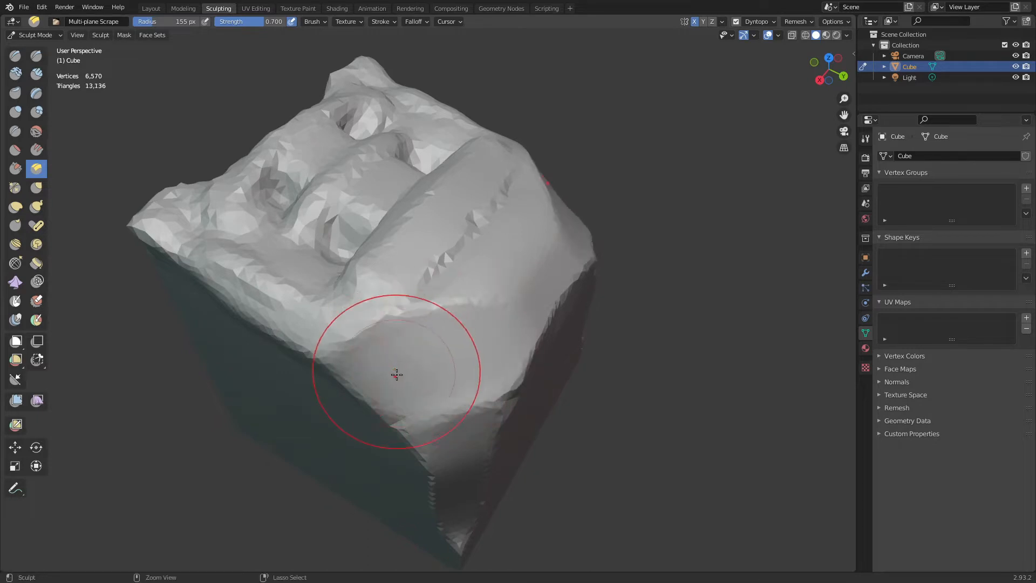
click(15, 188)
mouse_move(348, 338)
mouse_down()
mouse_move(363, 354)
mouse_move(326, 323)
mouse_up()
- Pull the cube's rounded top corner outward and upward with the Grab brush at 242 px radius
click(36, 187)
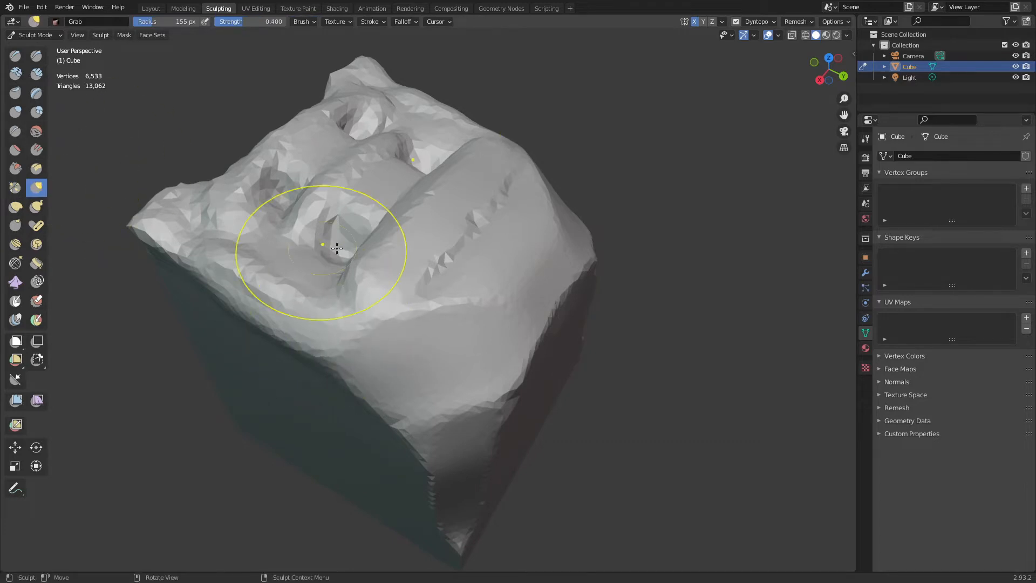
middle_drag(329, 251, 351, 196)
key(f)
click(689, 259)
middle_drag(573, 274, 594, 265)
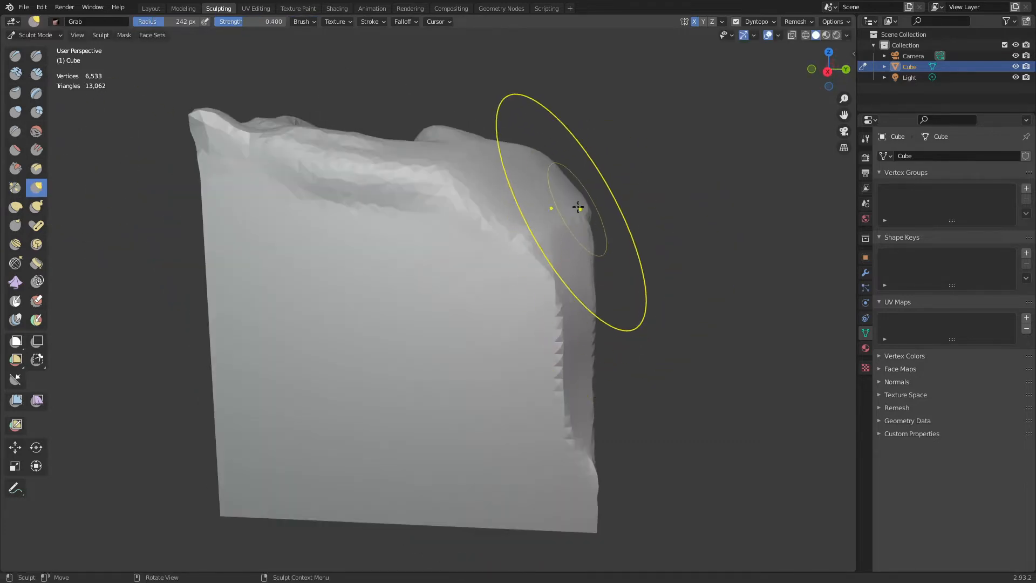
mouse_move(552, 209)
mouse_down()
mouse_move(651, 168)
mouse_move(681, 127)
mouse_up()
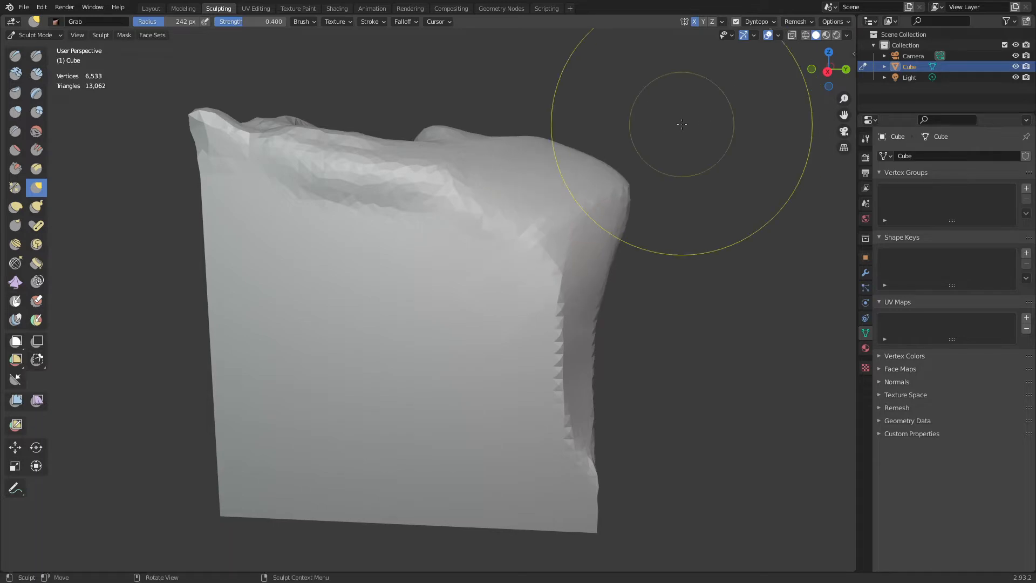
- Show the wireframe on the mesh and pull the corner farther out into a long horn with the Grab brush
key(shift+z)
mouse_move(569, 199)
mouse_down()
mouse_move(962, 212)
mouse_move(955, 20)
mouse_move(860, 76)
mouse_up()
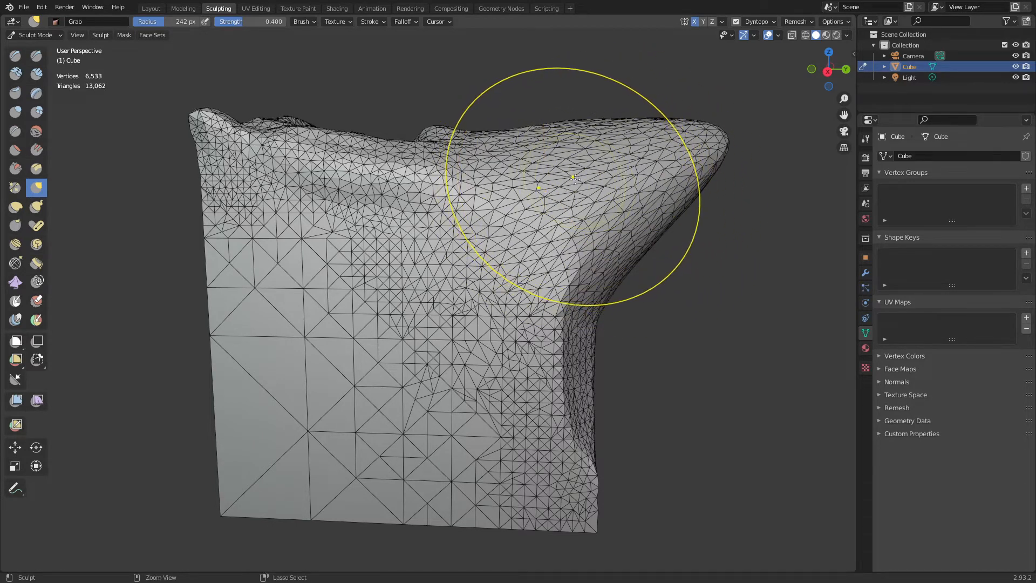
mouse_move(606, 170)
ctrl+mouse_down()
mouse_move(610, 185)
mouse_move(590, 180)
ctrl+mouse_up()
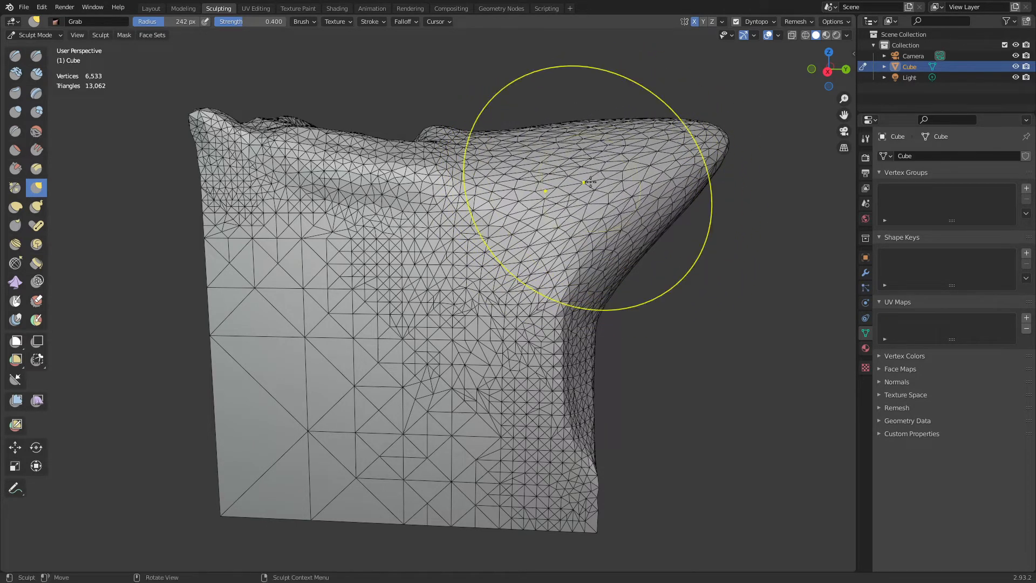
- Rebuild the stretched triangles on the horn with Clay Strips strokes at 119 px radius
click(36, 74)
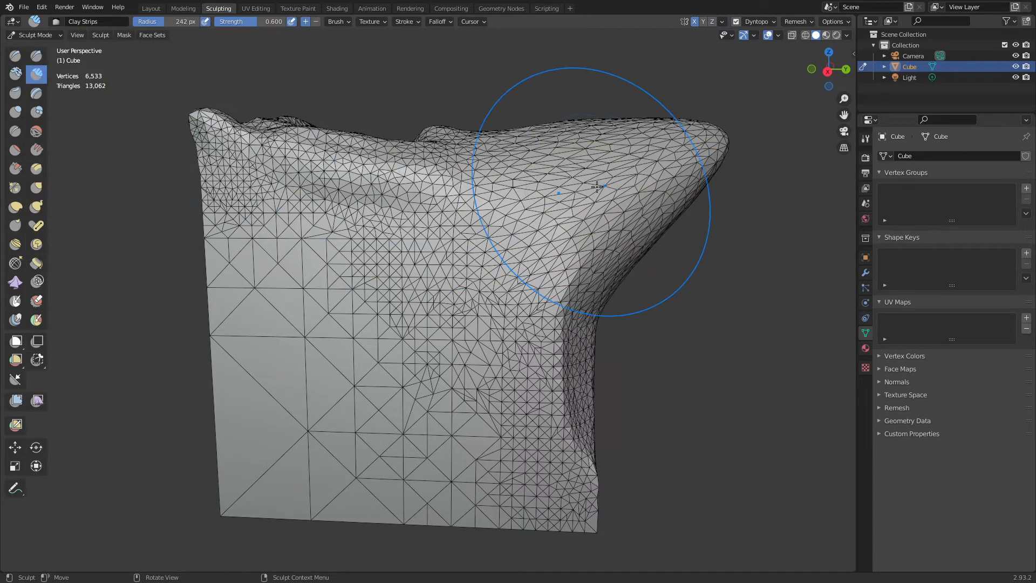
key(f)
click(563, 191)
drag(564, 191, 581, 197)
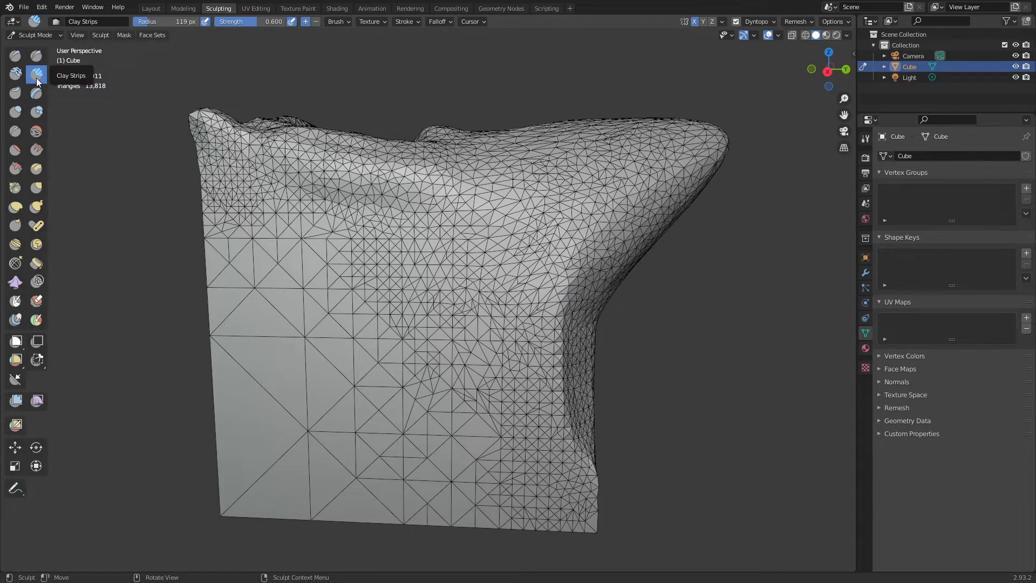
- Bend and shift the horn and cube body with the Elastic Deform brush at 262 px radius, and choose the Snake Hook brush
click(15, 210)
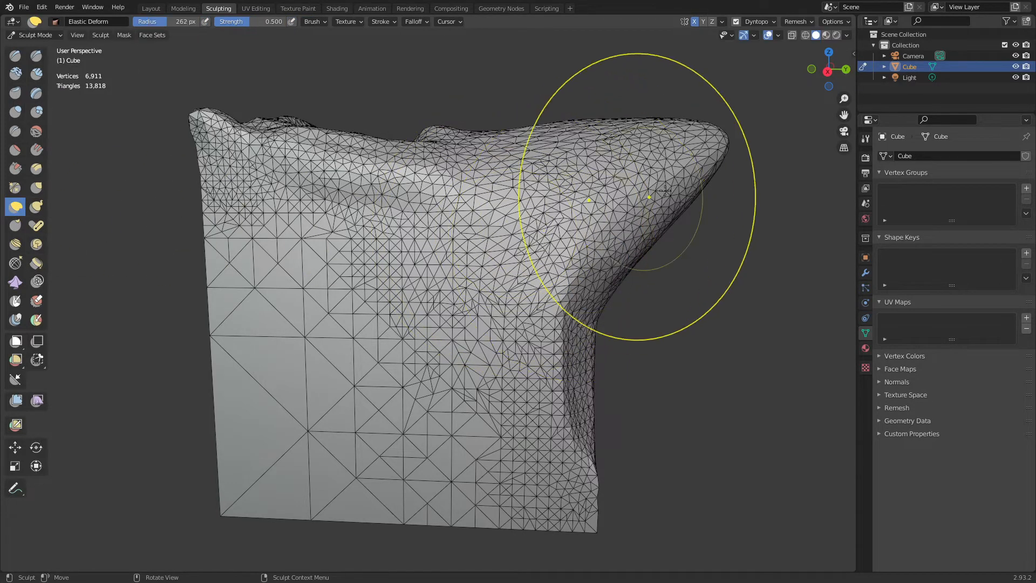
mouse_move(666, 191)
mouse_down()
mouse_move(709, 188)
mouse_move(681, 274)
mouse_up()
mouse_move(546, 244)
mouse_down()
mouse_move(577, 288)
mouse_move(701, 208)
mouse_up()
click(36, 206)
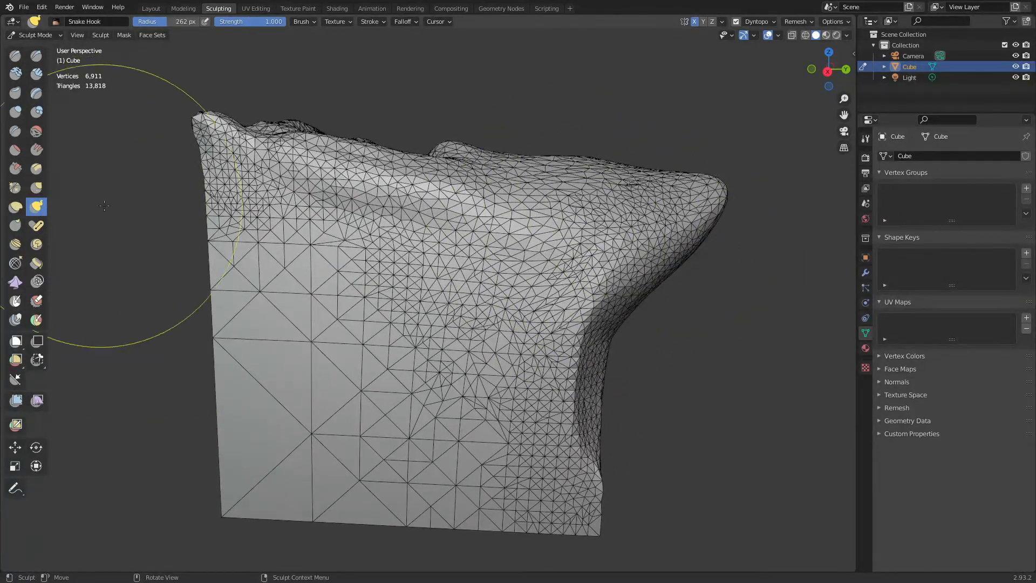
- Pull a pair of long curved horns out of the mesh's upper surface with the Snake Hook brush at 182 px radius
key(f)
click(496, 234)
mouse_move(605, 208)
shift+middle_down()
mouse_move(453, 296)
mouse_move(498, 271)
mouse_move(443, 213)
shift+middle_up()
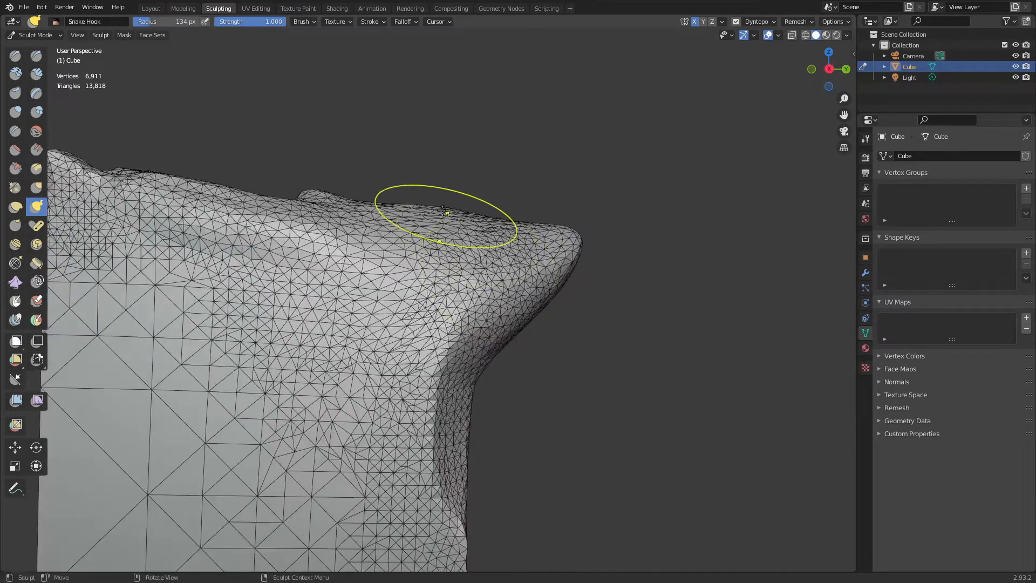
key(f)
click(439, 219)
mouse_move(440, 219)
mouse_down()
mouse_move(463, 190)
mouse_move(498, 63)
mouse_move(546, 25)
mouse_up()
ctrl+middle_drag(495, 127, 473, 183)
drag(473, 182, 564, 115)
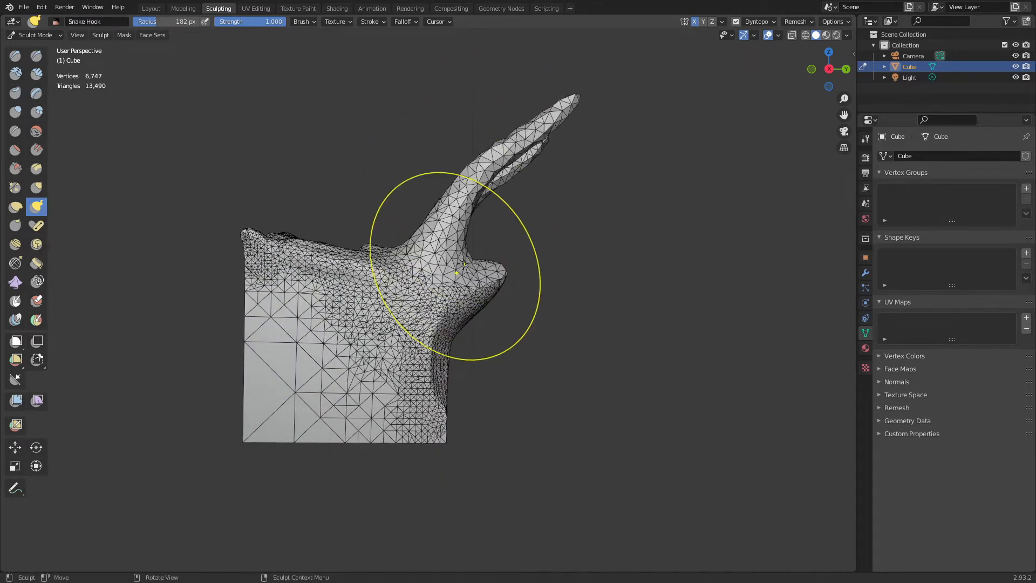
- Drag the cube body's lower edge and back corners into a rounded, slanted shape with the Snake Hook brush at 182 px radius
drag(437, 381, 405, 428)
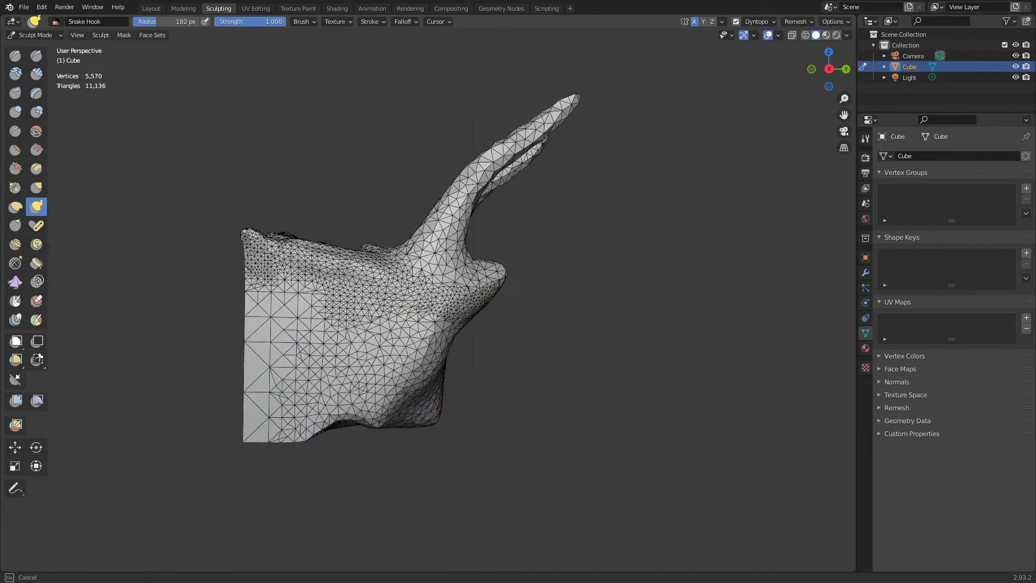
drag(261, 250, 277, 340)
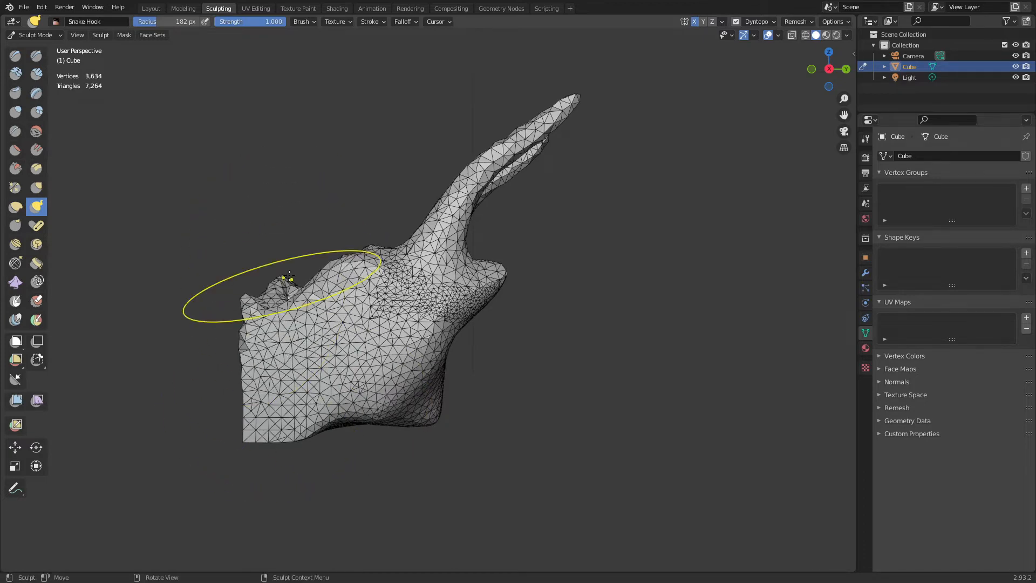
mouse_move(283, 287)
mouse_down()
mouse_move(297, 319)
mouse_move(275, 301)
mouse_move(252, 310)
mouse_up()
middle_drag(252, 310, 381, 317)
middle_drag(362, 427, 295, 362)
drag(338, 417, 367, 409)
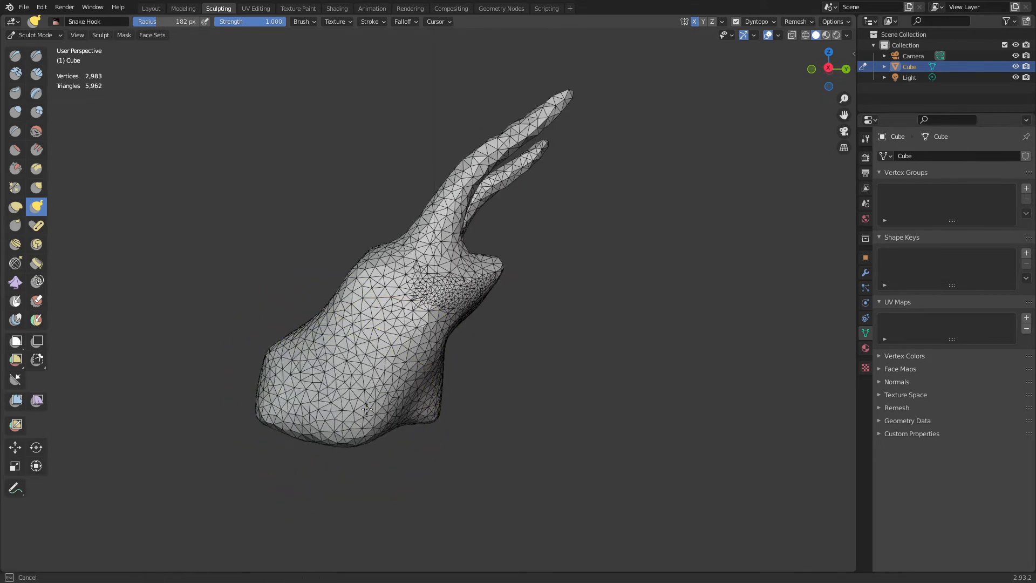
middle_drag(422, 412, 408, 316)
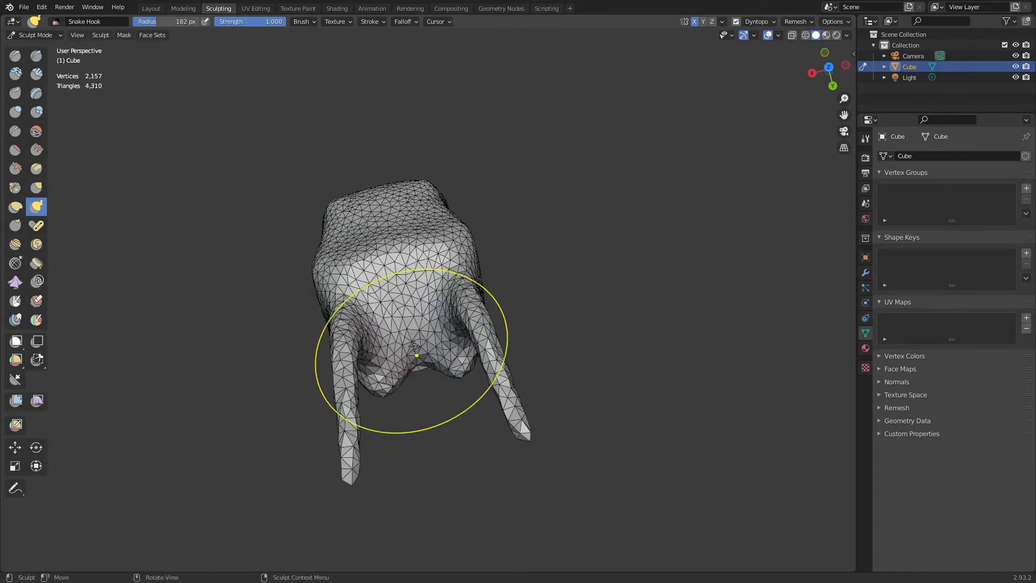
- Fill out the end between the horns with Snake Hook at 119 px radius, and reshape the rest of the body at 202 px
key(f)
click(379, 352)
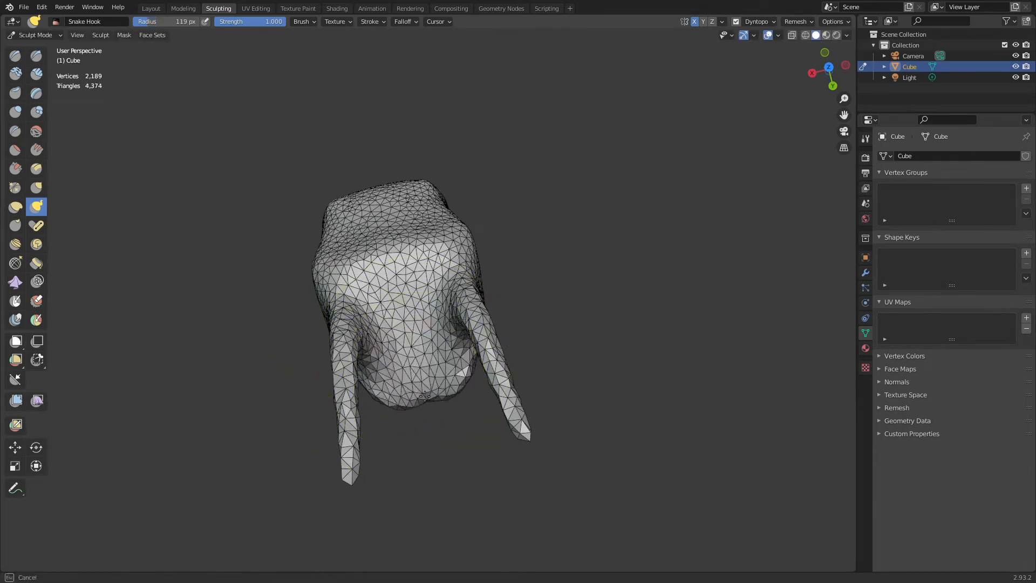
mouse_move(425, 397)
middle_down()
mouse_move(452, 307)
mouse_move(417, 335)
mouse_move(417, 312)
mouse_move(509, 266)
mouse_move(511, 427)
mouse_move(524, 438)
middle_up()
mouse_move(381, 342)
middle_down()
mouse_move(405, 360)
mouse_move(395, 370)
mouse_move(443, 367)
mouse_move(452, 355)
middle_up()
click(441, 359)
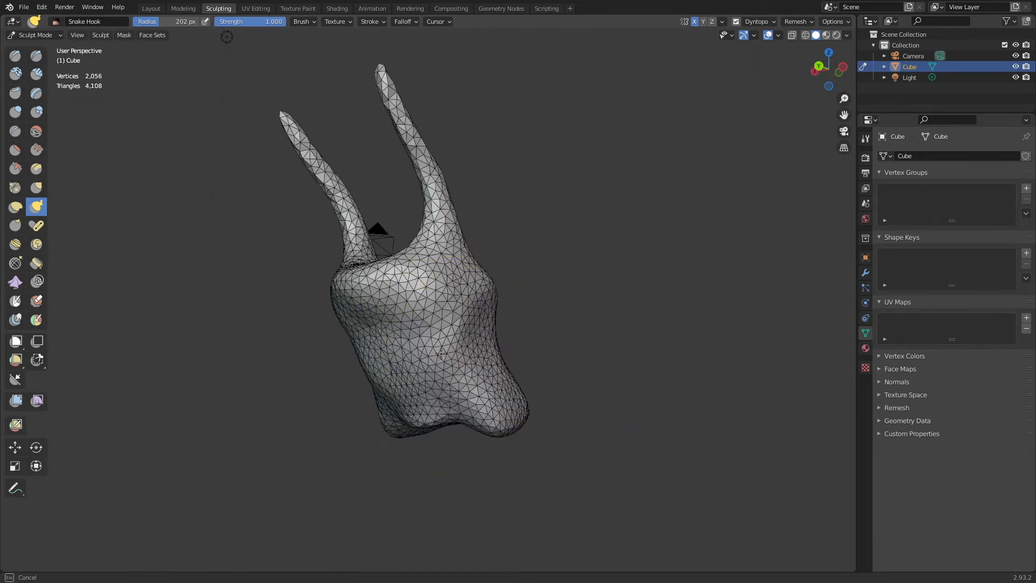
- Bend the horns upward from their tips with the Pose brush at 259 px radius
click(17, 229)
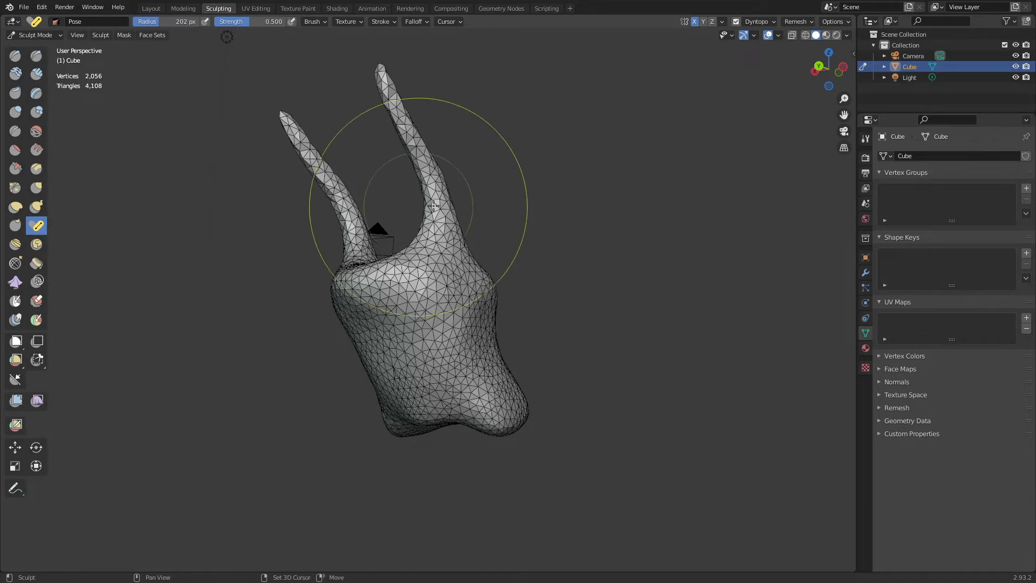
mouse_move(375, 204)
middle_down()
mouse_move(520, 296)
mouse_move(416, 286)
mouse_move(435, 268)
mouse_move(366, 227)
middle_up()
key(f)
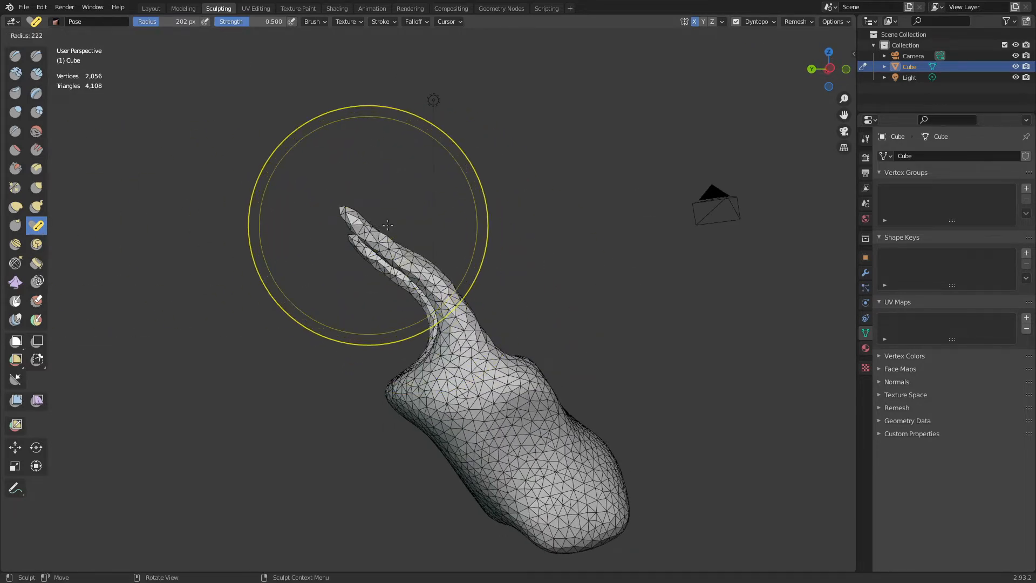
click(399, 226)
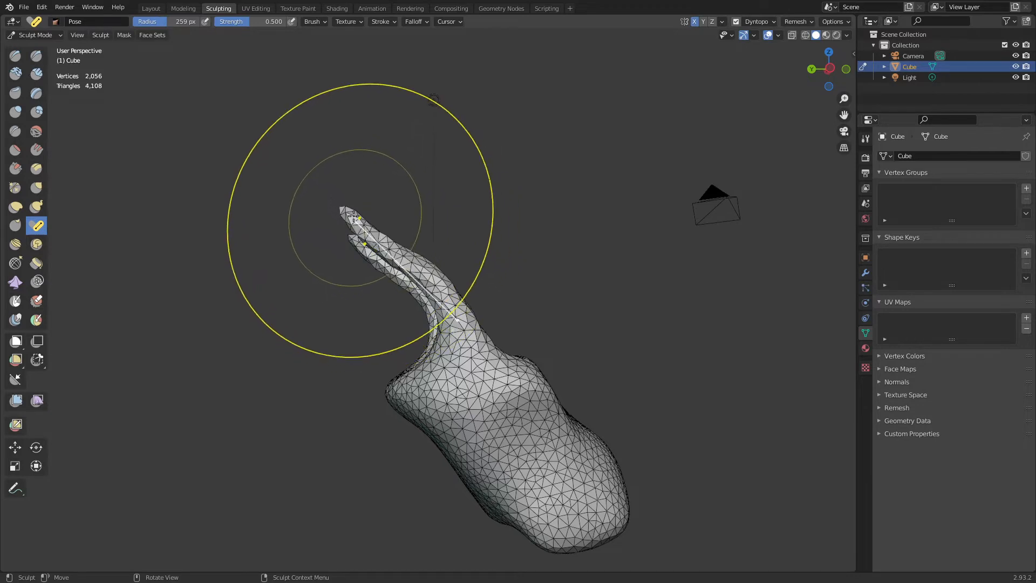
mouse_move(354, 216)
mouse_down()
mouse_move(416, 165)
mouse_move(337, 229)
mouse_move(302, 284)
mouse_move(329, 238)
mouse_move(300, 287)
mouse_move(363, 188)
mouse_up()
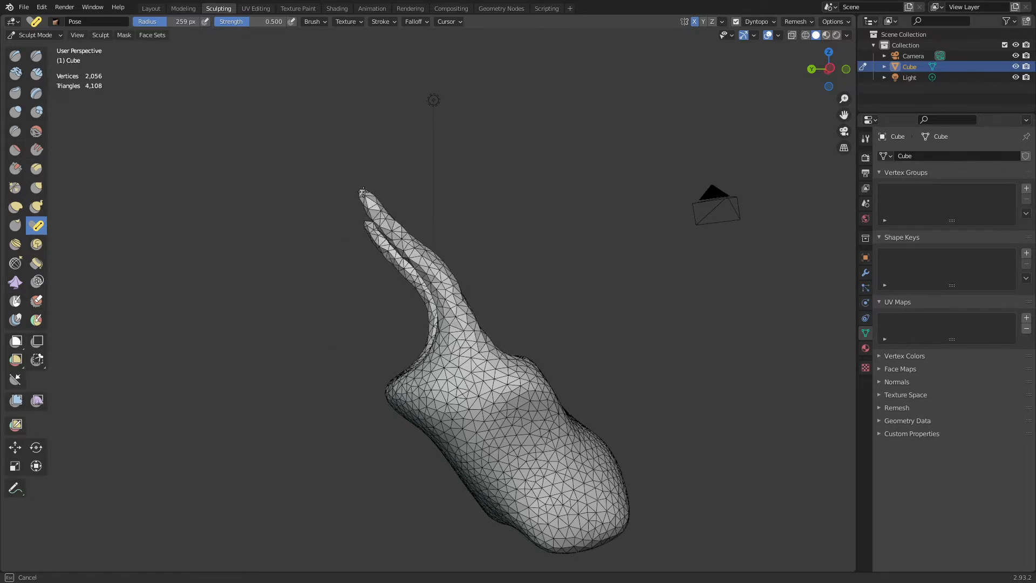
- Push the body's surface with the Nudge brush at 259 px radius, and set the Cloth brush's radius to 99 px
click(18, 250)
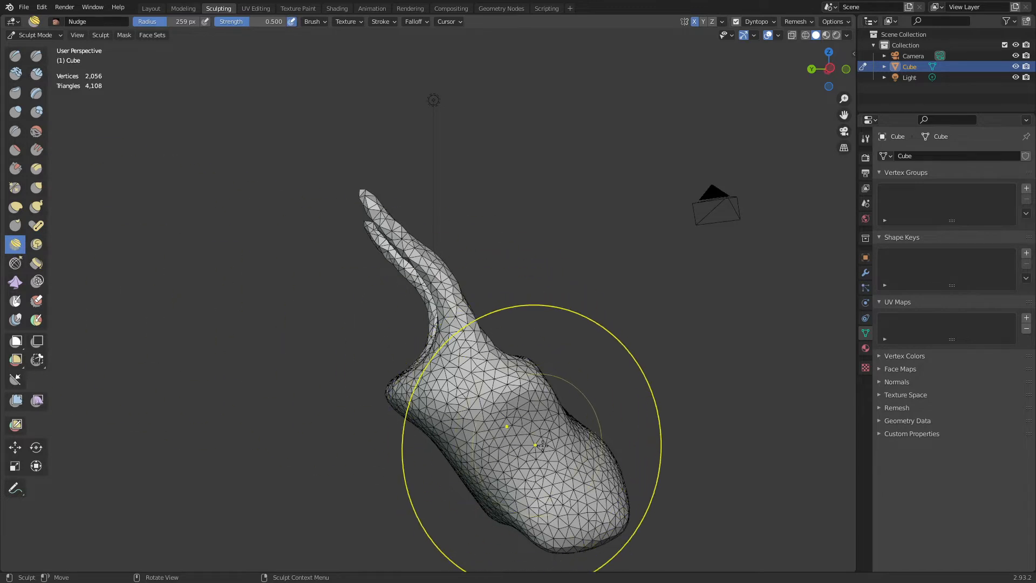
mouse_move(532, 451)
mouse_down()
mouse_move(506, 465)
mouse_move(538, 475)
mouse_up()
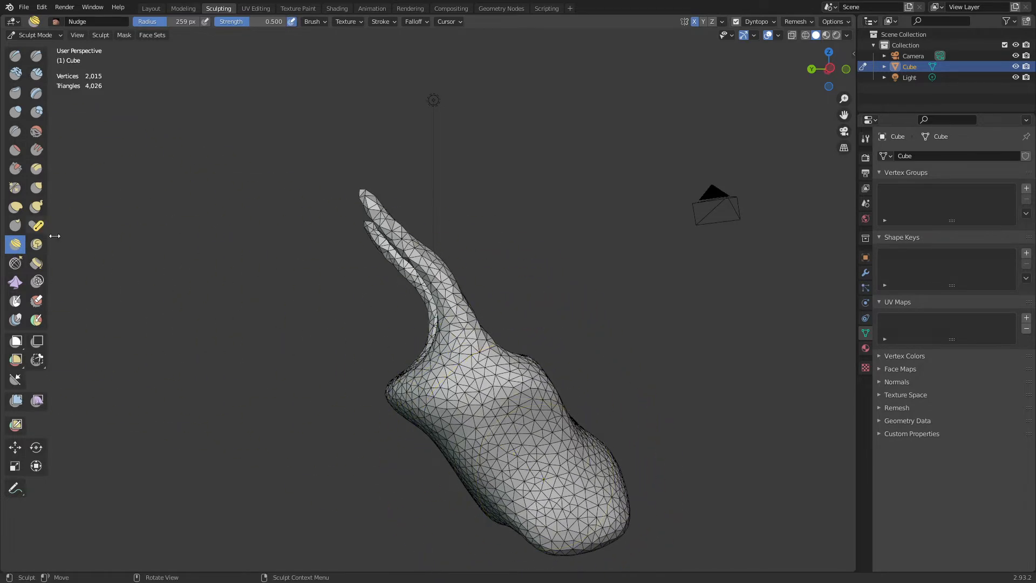
mouse_move(491, 375)
mouse_down()
mouse_move(484, 399)
mouse_move(496, 378)
mouse_move(464, 380)
mouse_up()
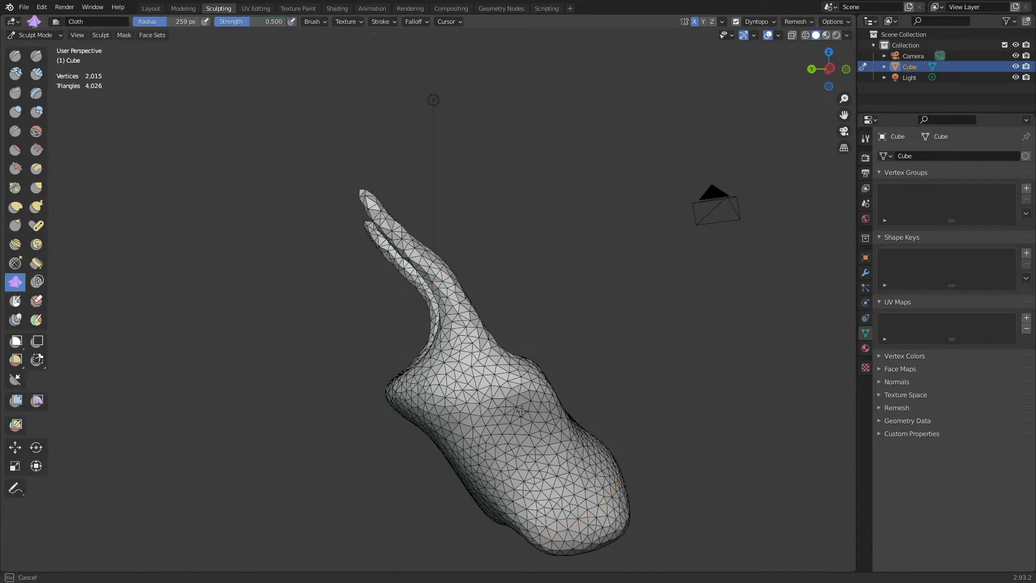
key(f)
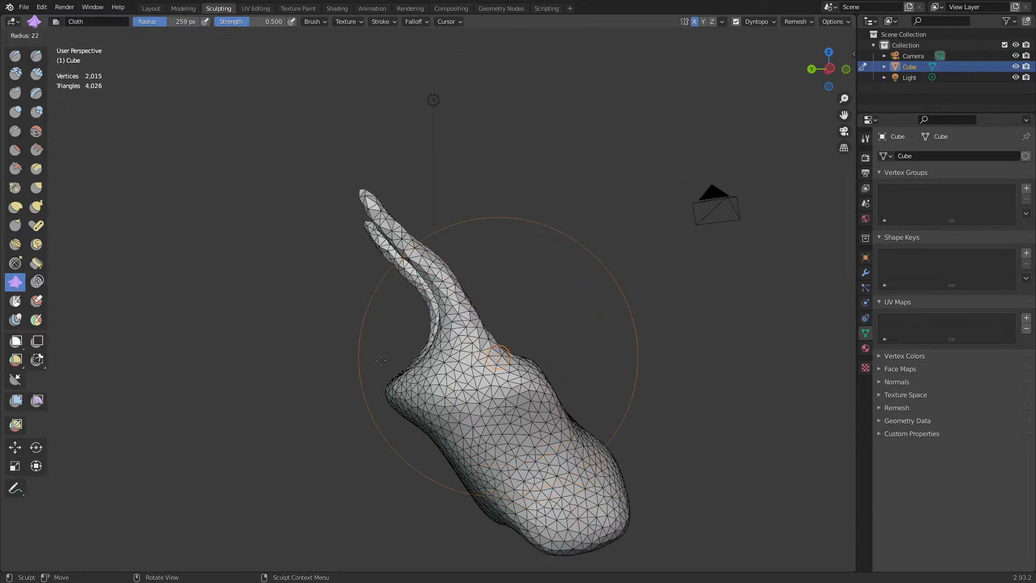
click(412, 368)
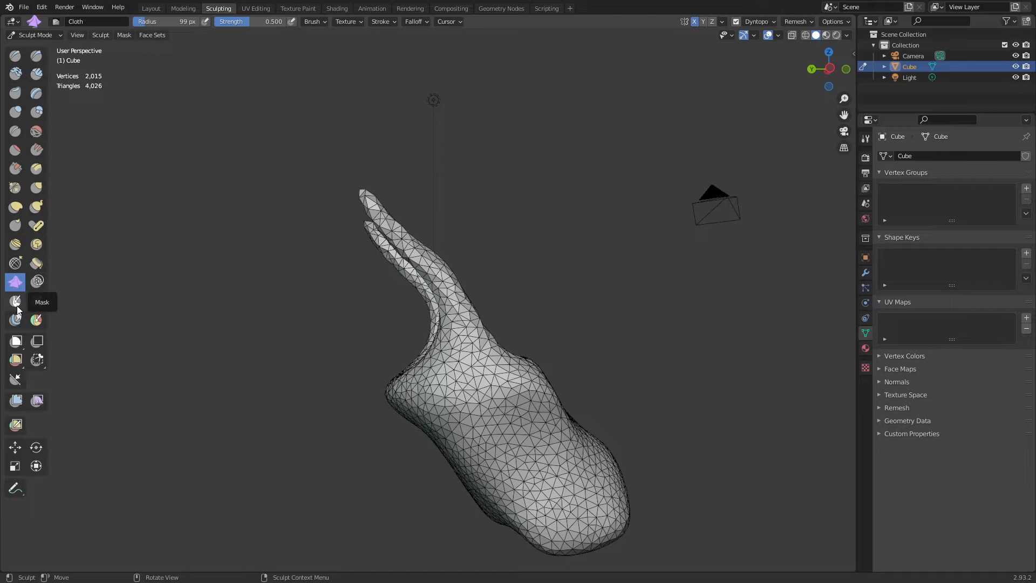
- Apply the Cloth Filter to the whole mesh with the filter type set to Inflate
click(38, 401)
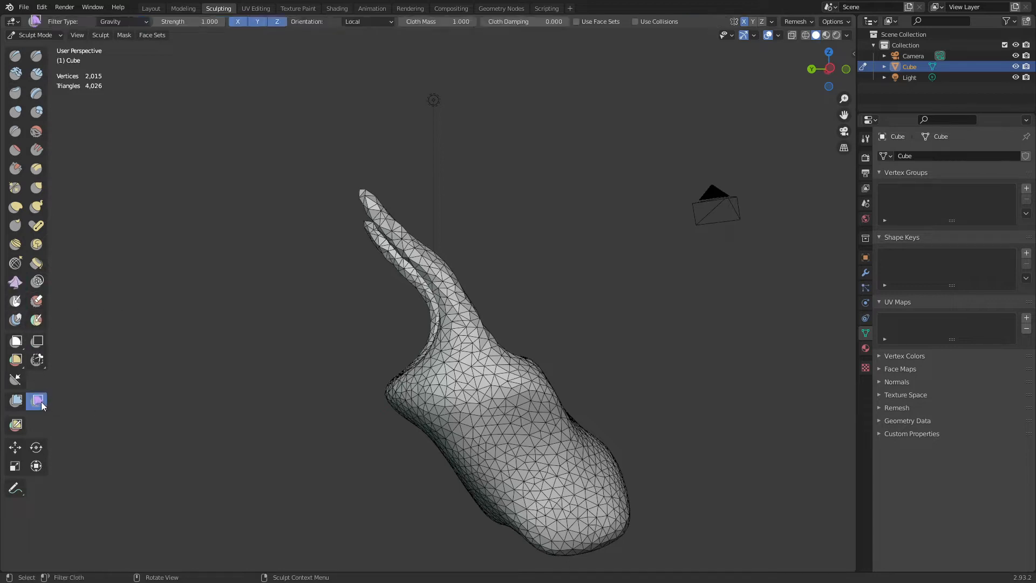
click(133, 22)
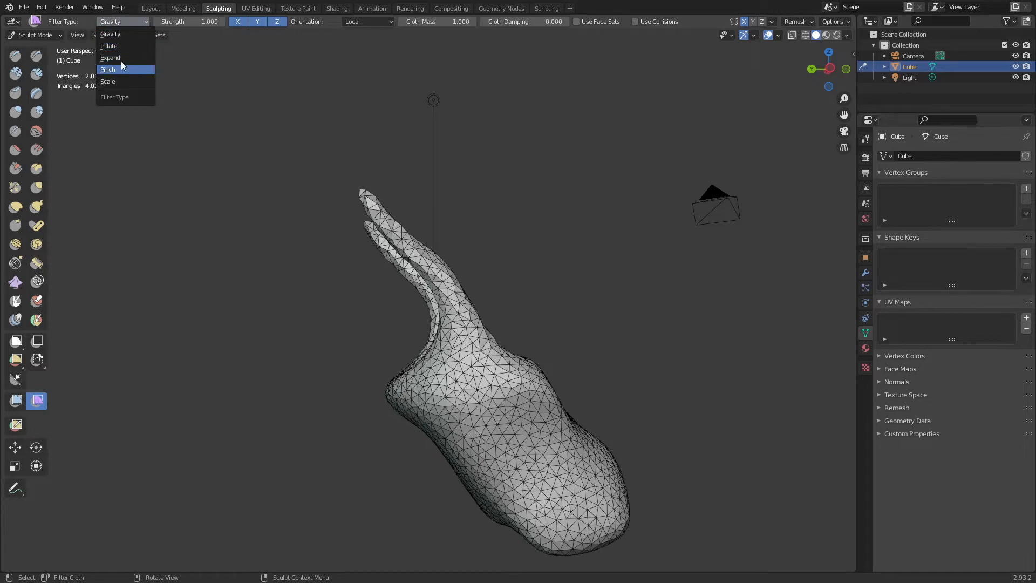
click(127, 46)
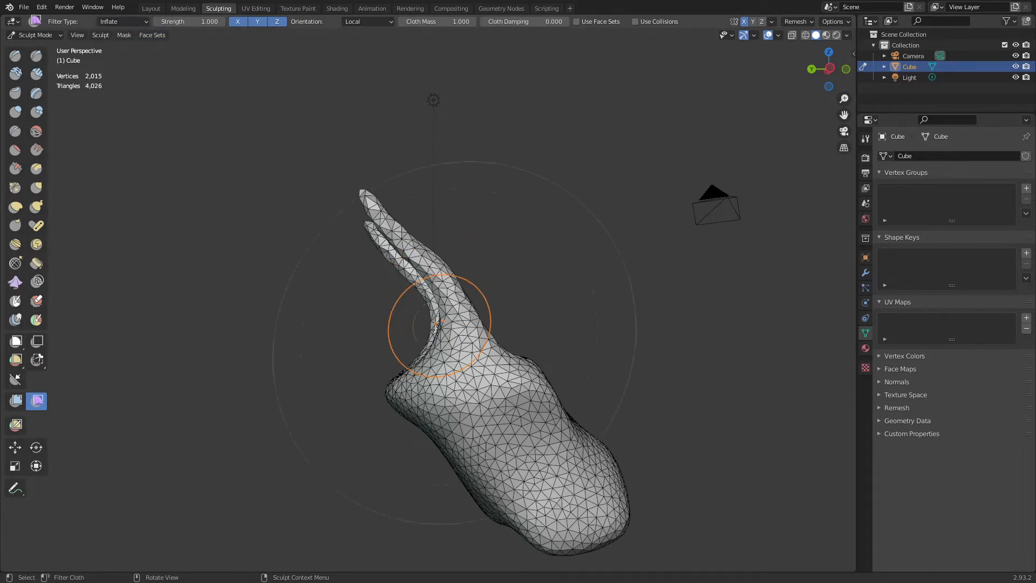
mouse_move(447, 389)
mouse_down()
mouse_move(474, 371)
mouse_move(635, 335)
mouse_move(844, 262)
mouse_move(920, 256)
mouse_up()
mouse_move(526, 272)
middle_down()
mouse_move(473, 333)
mouse_move(454, 322)
mouse_move(294, 340)
mouse_move(282, 323)
middle_up()
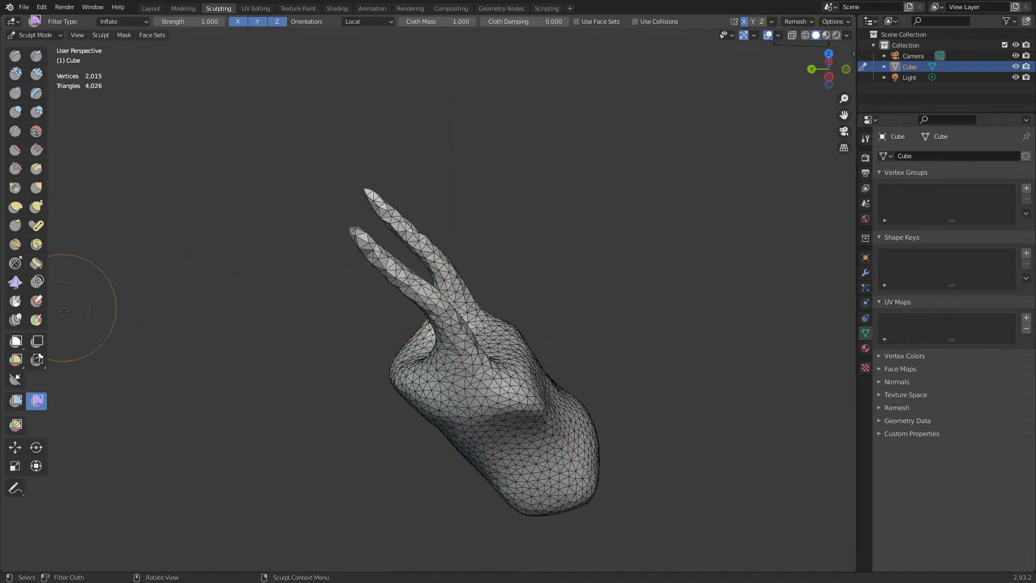
- Choose the Mask brush and hide the wireframe on the mesh
click(15, 302)
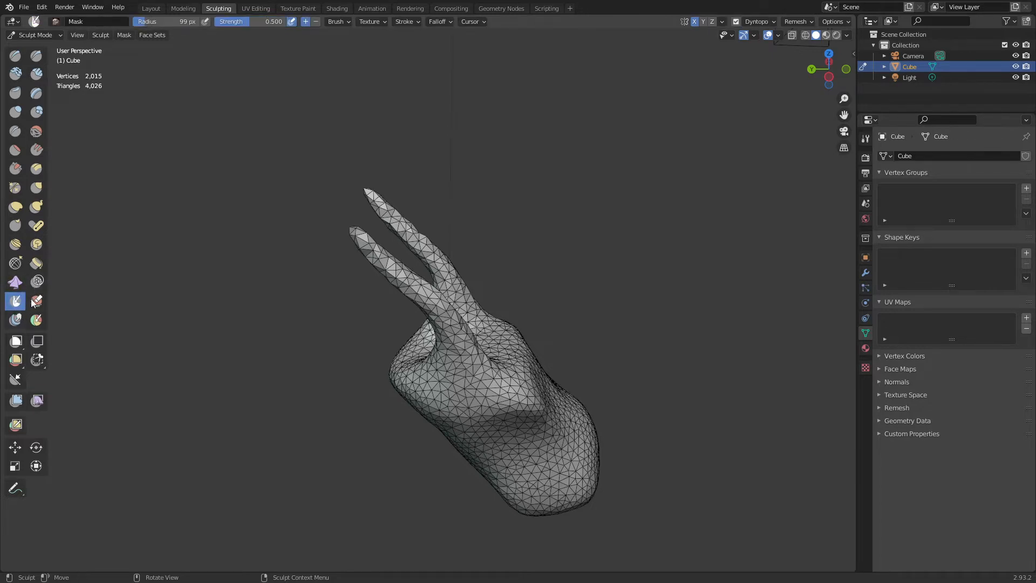
key(ctrl+d)
scroll(519, 274, down, 1)
middle_drag(519, 274, 477, 309)
mouse_move(481, 390)
shift+middle_down()
mouse_move(432, 264)
mouse_move(475, 257)
mouse_move(455, 287)
shift+middle_up()
scroll(442, 262, up, 2)
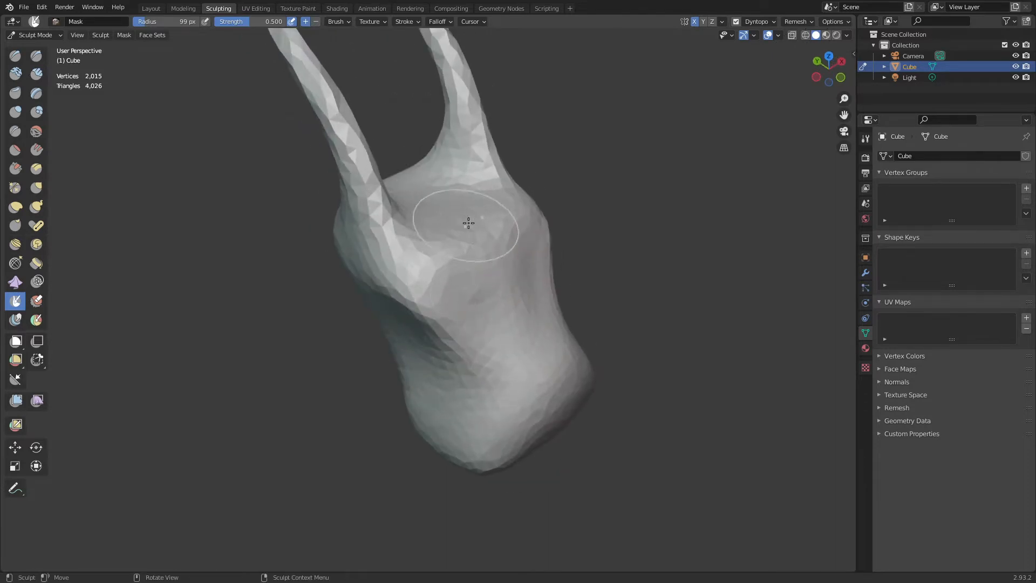
shift+middle_drag(469, 223, 456, 251)
- Review the quick mask operations and the available sculpt and mask commands
key(a)
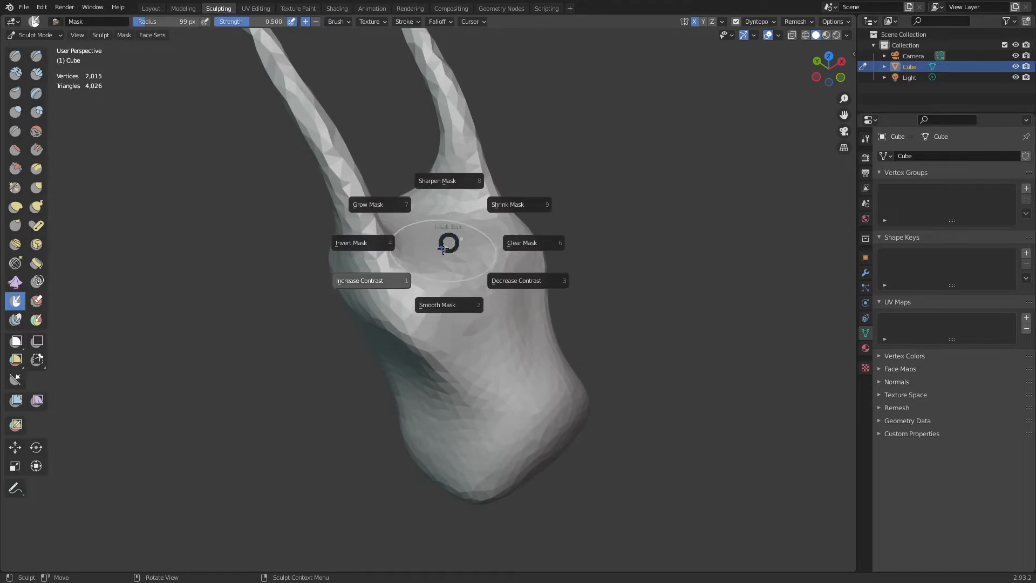
key(Escape)
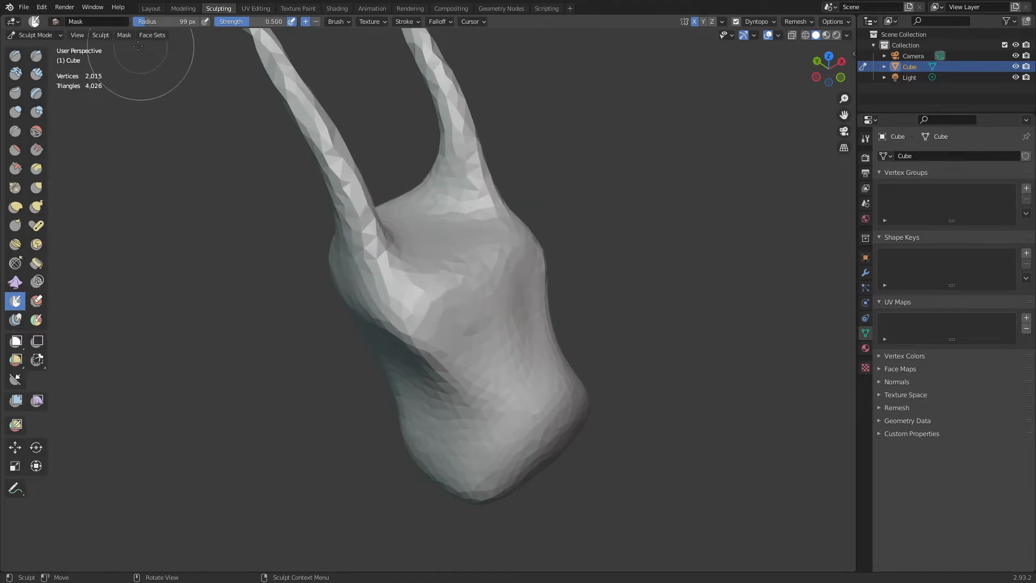
click(102, 35)
click(100, 35)
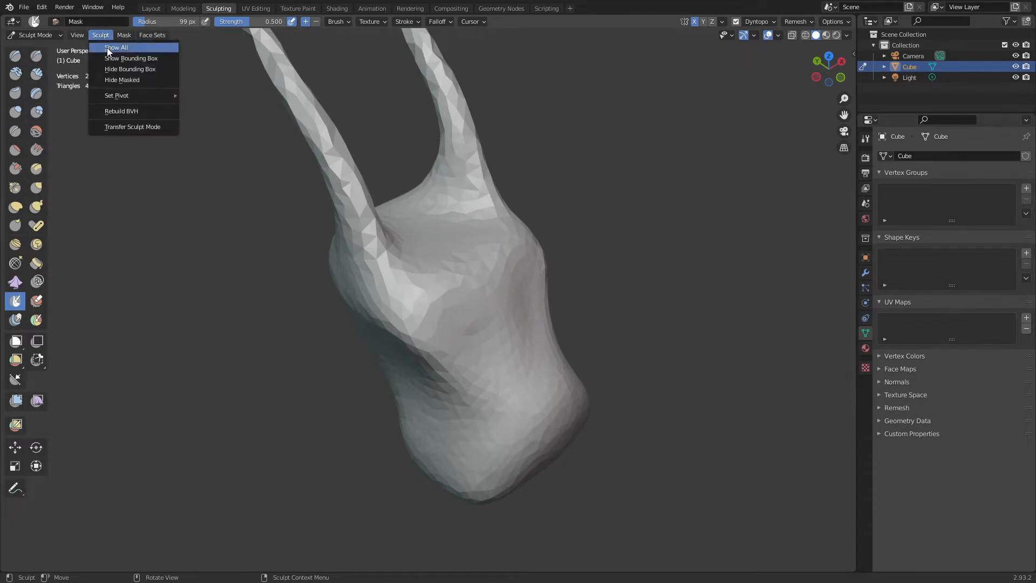
click(138, 112)
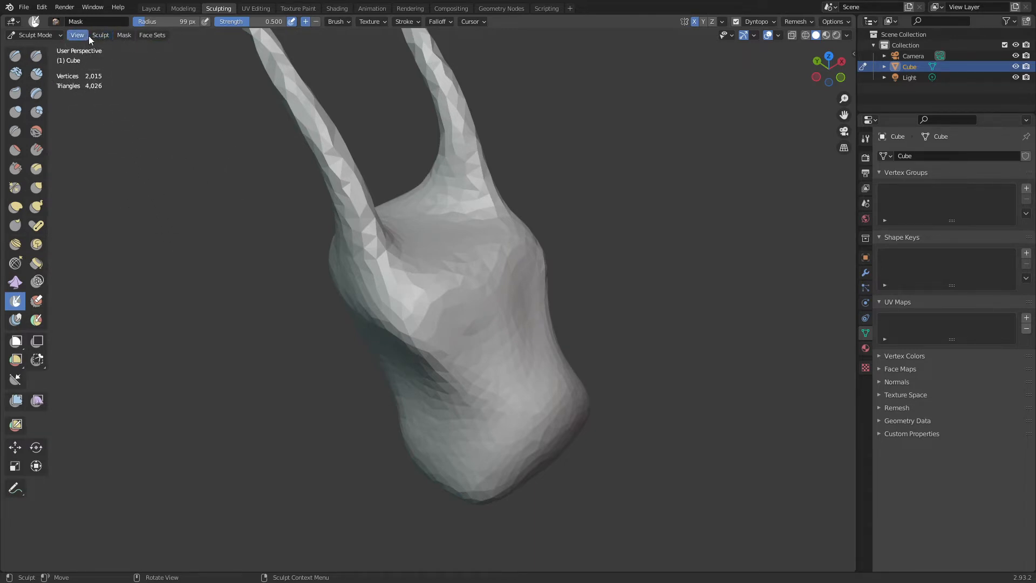
click(122, 35)
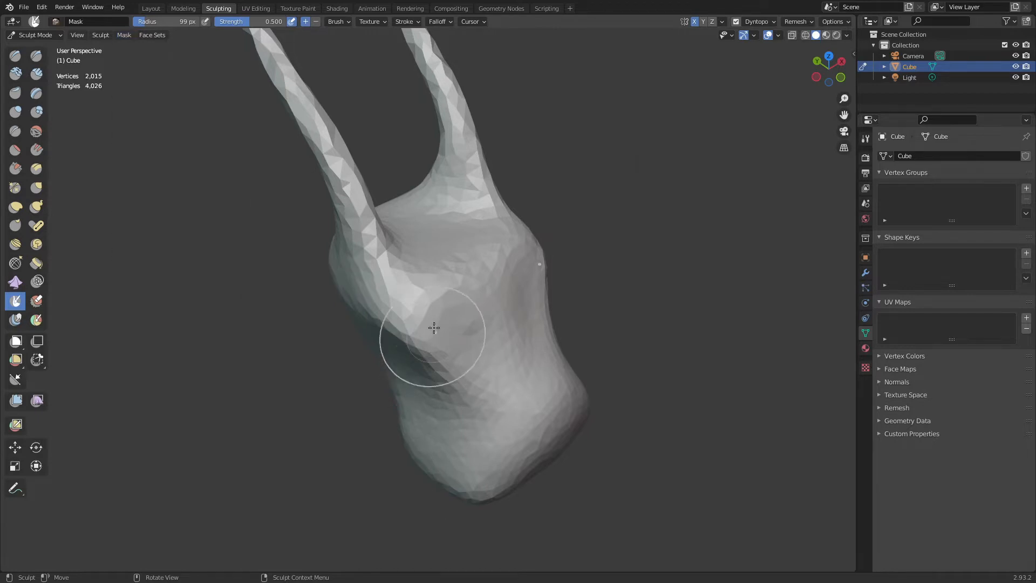
- Set the Mask brush's radius to 65 px and its strength to 1.000
mouse_move(432, 324)
middle_down()
mouse_move(429, 267)
mouse_move(431, 278)
middle_up()
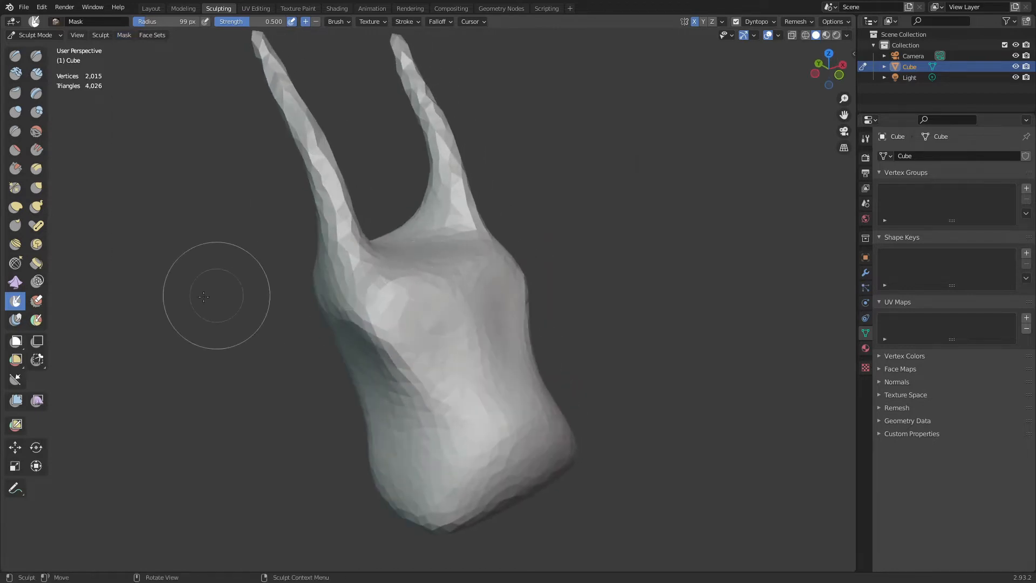
key(f)
click(431, 289)
key(shift+f)
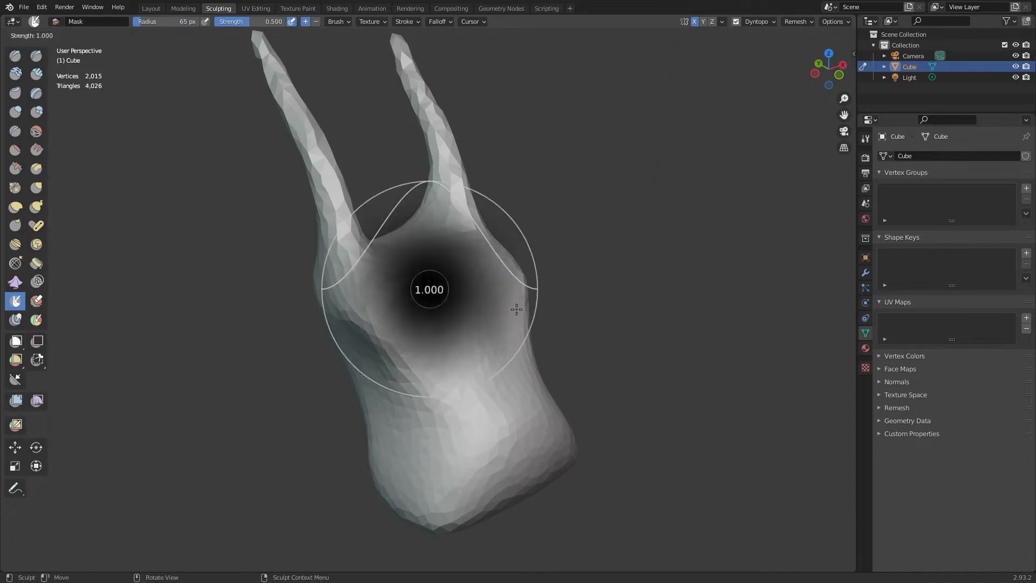
click(517, 309)
middle_drag(457, 274, 446, 273)
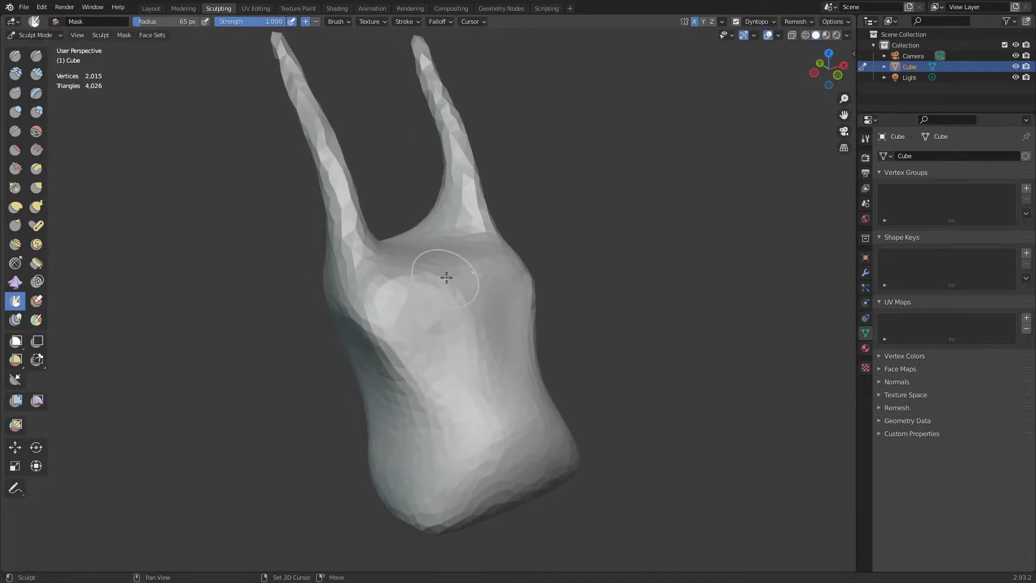
key(shift+f)
click(506, 291)
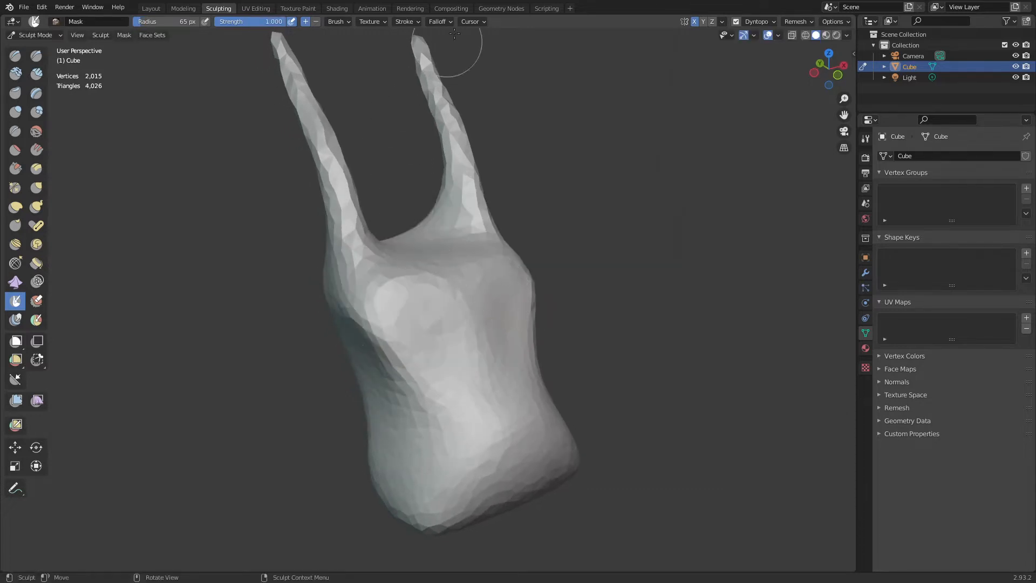
- Review the Mask brush's falloff curve presets, then paint a trial mask on the body and clear it
click(438, 21)
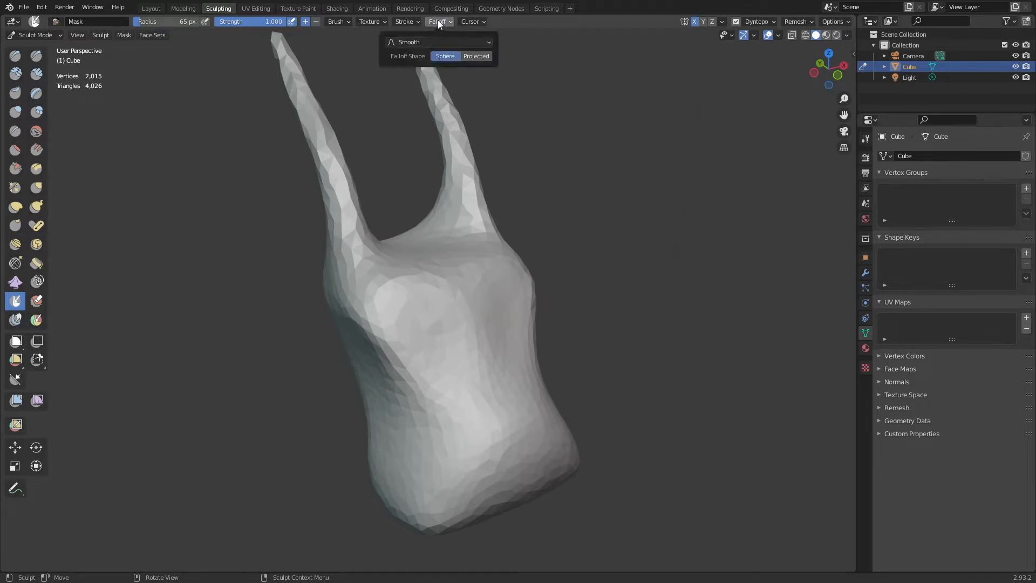
click(434, 43)
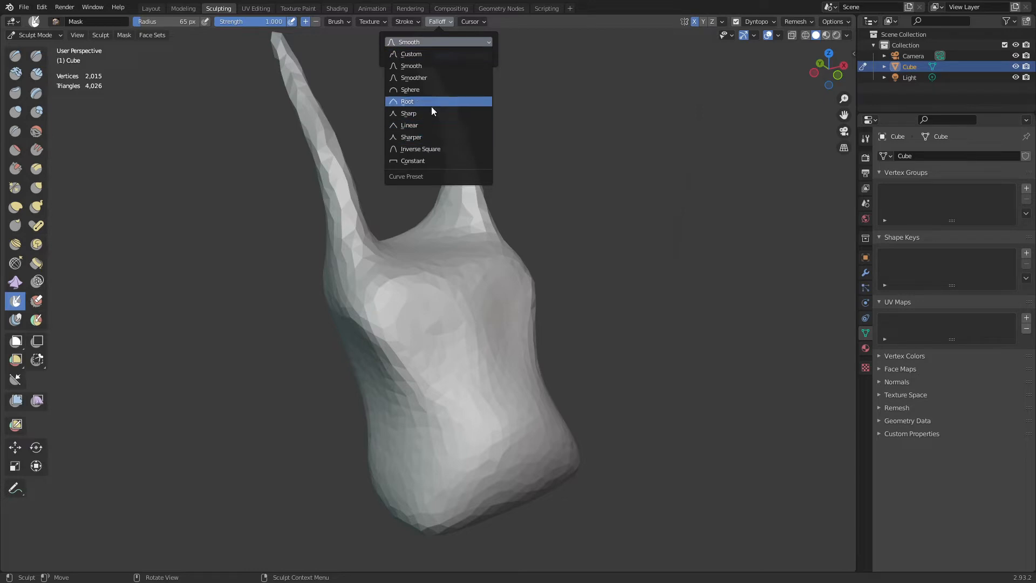
mouse_move(453, 370)
mouse_down()
mouse_move(429, 268)
mouse_move(436, 325)
mouse_up()
key(alt+m)
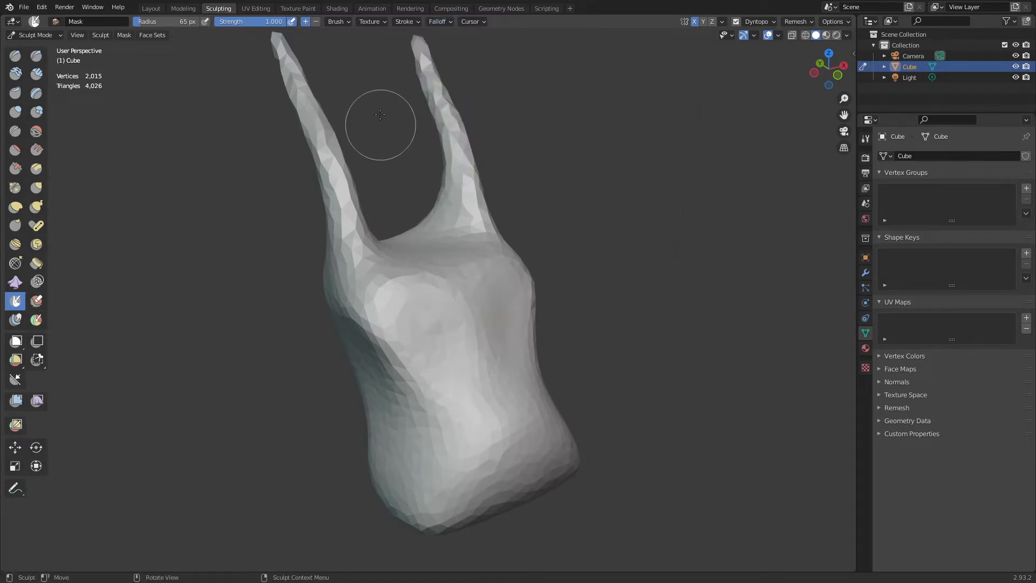
- Set the Mask brush's falloff to Smooth, paint a trial mask stroke on the body and clear it
click(405, 21)
mouse_move(439, 21)
click(436, 44)
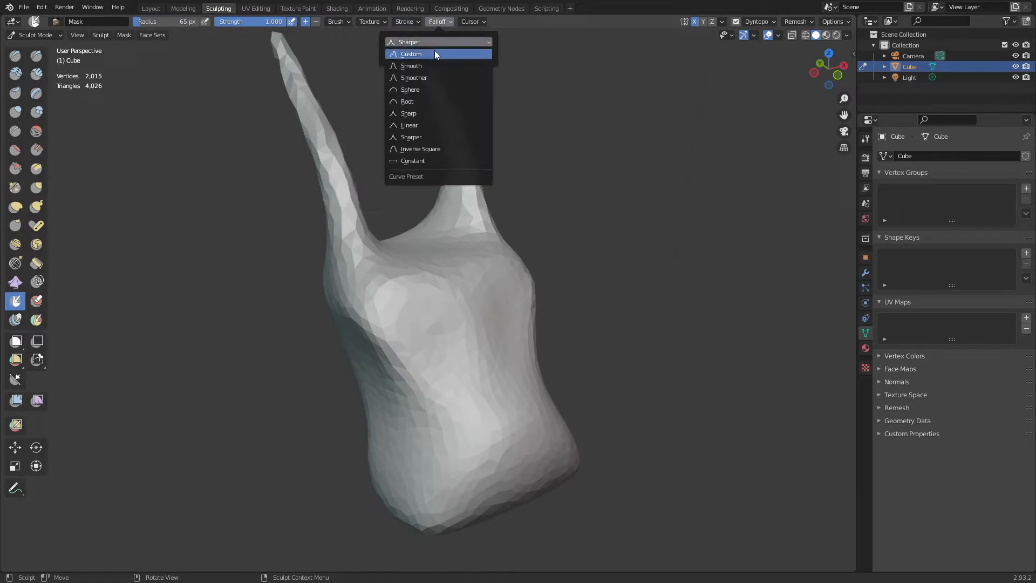
click(430, 64)
mouse_move(482, 412)
mouse_down()
mouse_move(430, 291)
mouse_move(454, 426)
mouse_move(469, 428)
mouse_move(441, 295)
mouse_up()
key(alt+m)
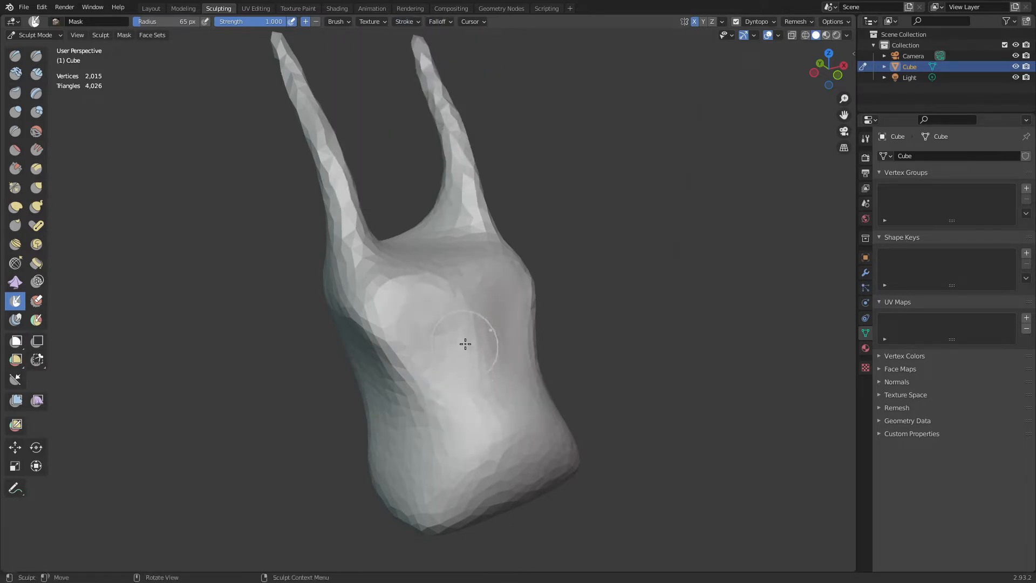
- Keep the Mask brush's strength at 1.000 and paint a mask over the top and front of the head between the horns
key(shift+f)
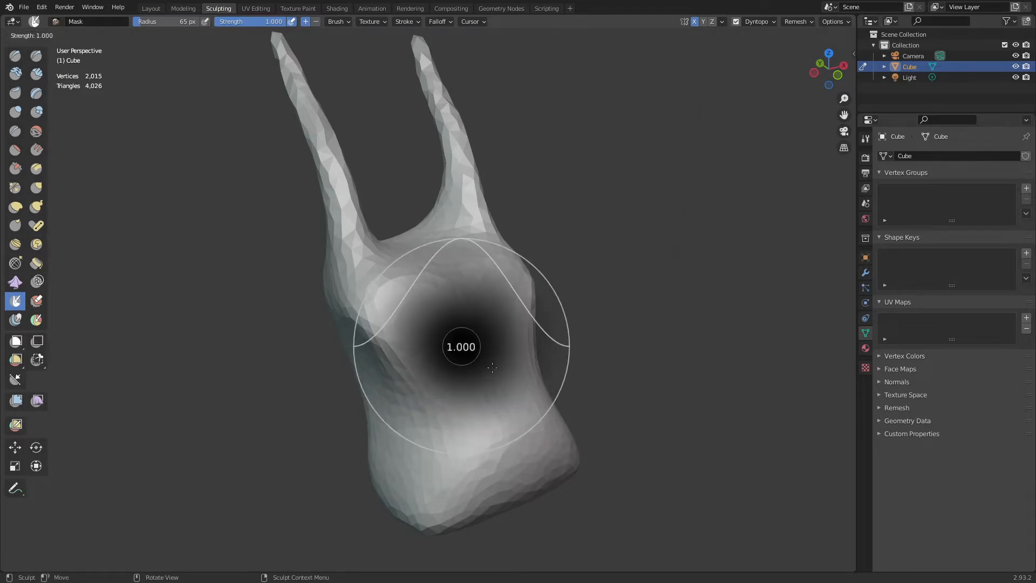
click(498, 376)
mouse_move(424, 339)
middle_down()
mouse_move(414, 342)
mouse_move(439, 324)
mouse_move(449, 347)
mouse_move(439, 355)
mouse_move(416, 318)
mouse_move(416, 331)
mouse_move(481, 303)
mouse_move(419, 277)
mouse_move(456, 366)
mouse_move(459, 308)
mouse_move(493, 321)
middle_up()
mouse_move(303, 282)
mouse_down()
mouse_move(347, 267)
mouse_move(260, 263)
mouse_move(345, 246)
mouse_move(417, 258)
mouse_move(396, 222)
mouse_up()
middle_drag(395, 222, 430, 308)
mouse_move(478, 381)
mouse_down()
mouse_move(455, 367)
mouse_move(435, 313)
mouse_move(437, 283)
mouse_move(407, 279)
mouse_up()
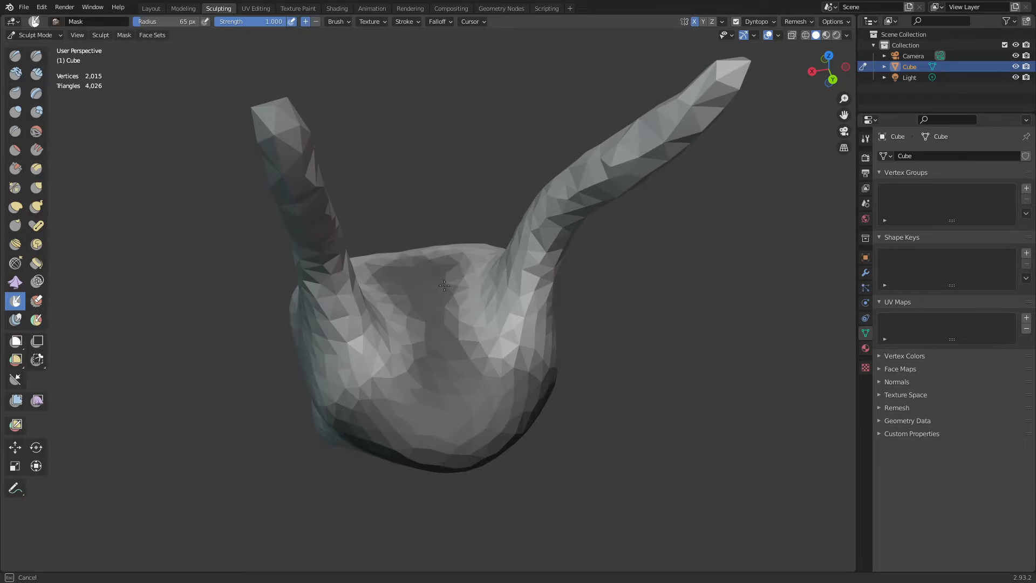
middle_drag(428, 383, 261, 295)
mouse_move(261, 296)
mouse_down()
mouse_move(330, 305)
mouse_move(384, 286)
mouse_move(373, 295)
mouse_up()
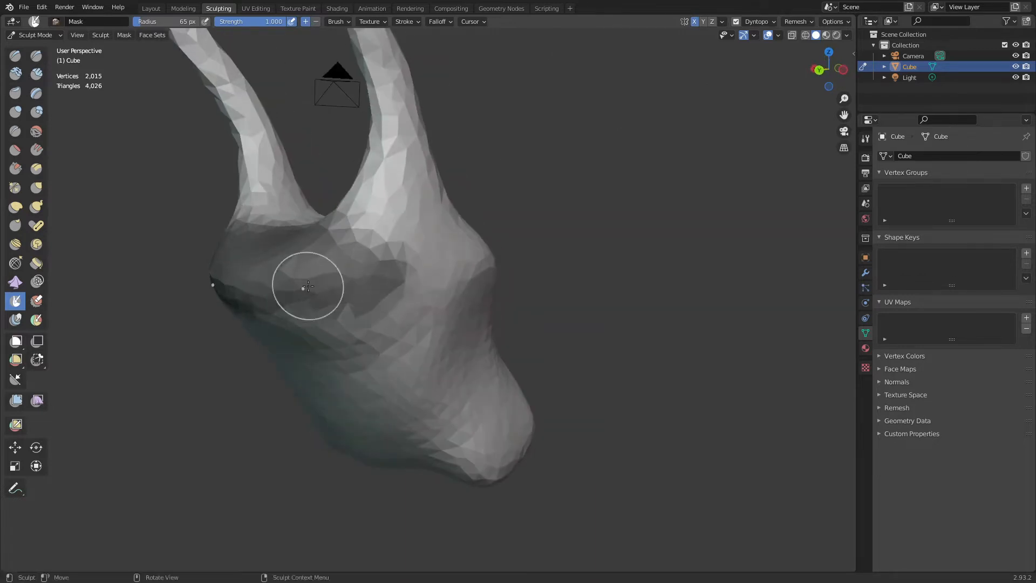
- Switch to the Draw brush, undo a trial stroke beside the masked area and invert the mask
click(16, 59)
mouse_move(364, 318)
mouse_down()
mouse_move(381, 373)
mouse_move(402, 324)
mouse_move(360, 218)
mouse_move(334, 201)
mouse_up()
key(ctrl+z)
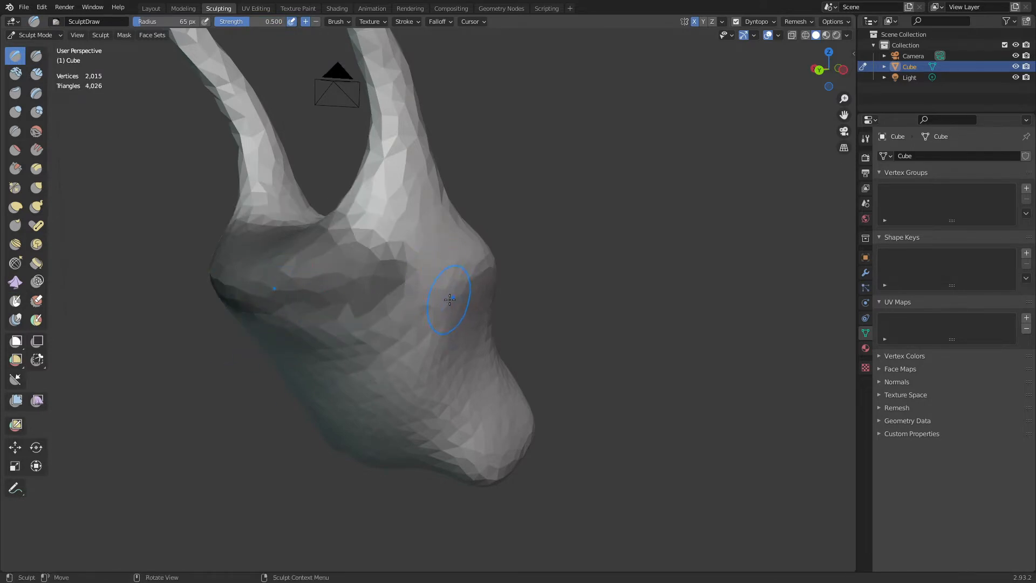
key(a)
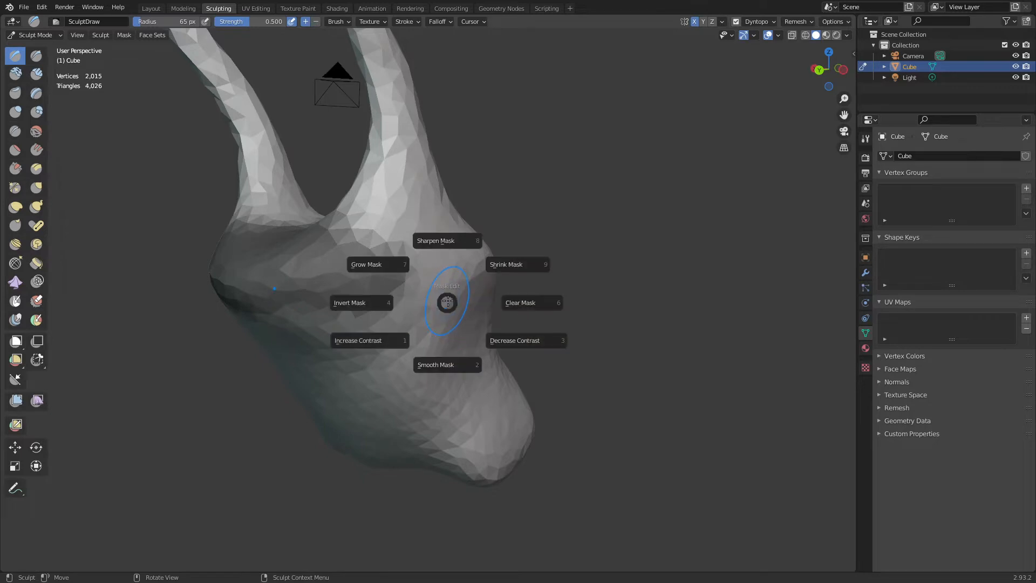
click(376, 303)
- Sculpt symmetrical nostril bumps and ridges on the unmasked front of the head, reducing the Draw brush's radius to 37 px
mouse_move(368, 333)
middle_down()
mouse_move(397, 327)
mouse_move(444, 363)
mouse_move(416, 359)
mouse_move(394, 319)
middle_up()
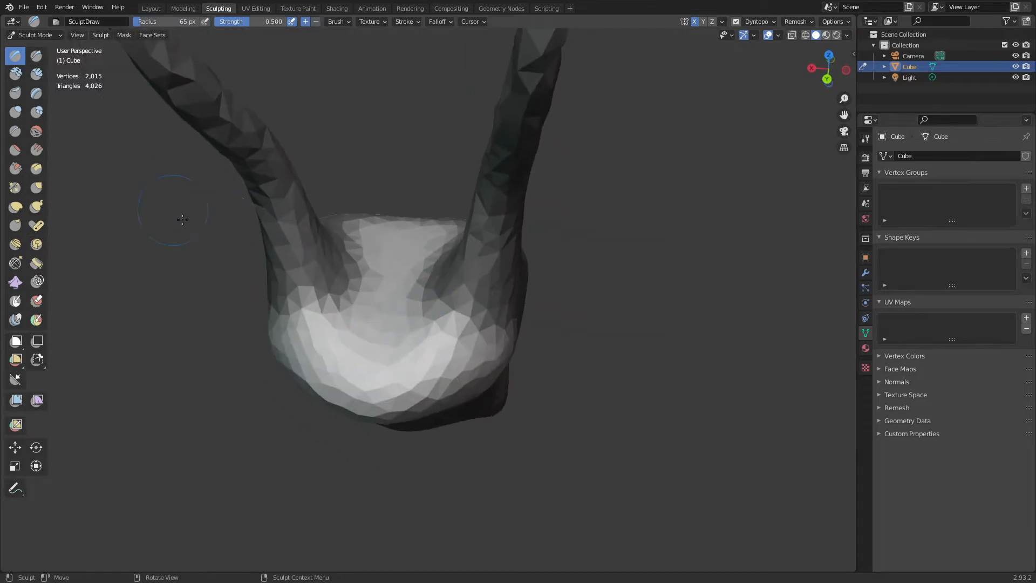
mouse_move(404, 365)
middle_down()
mouse_move(398, 303)
mouse_move(380, 316)
middle_up()
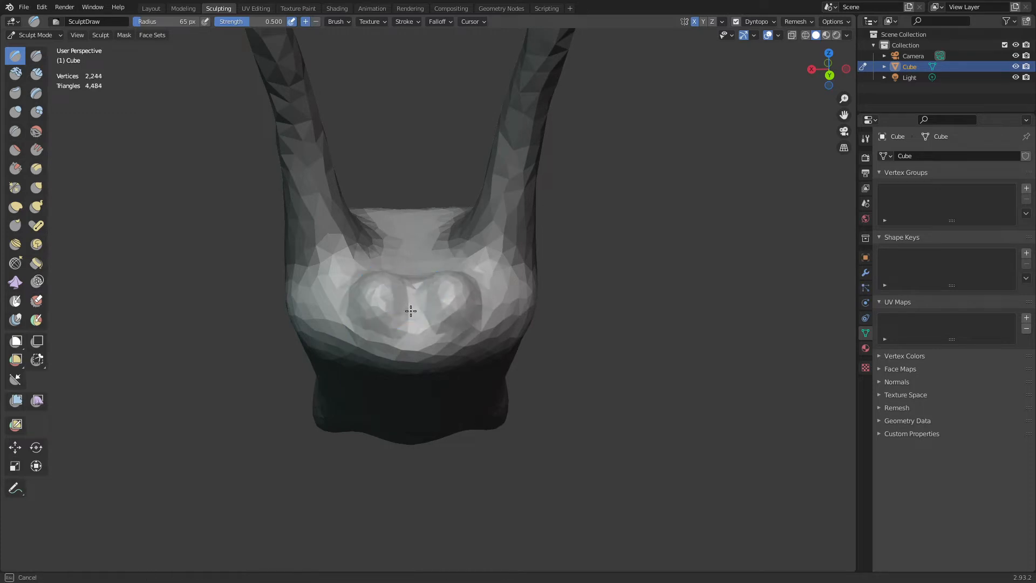
key(f)
click(386, 322)
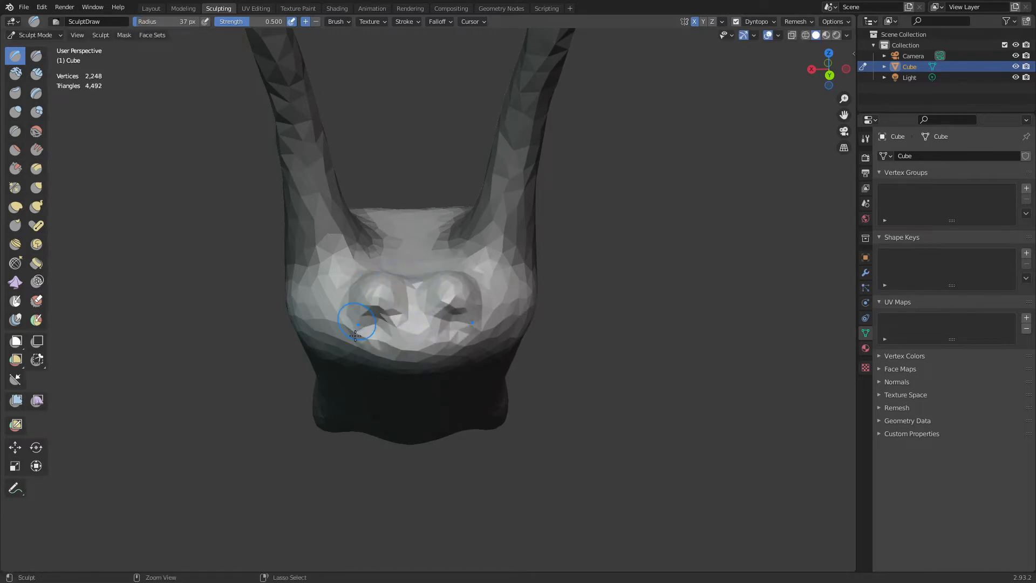
mouse_move(320, 312)
mouse_down()
mouse_move(342, 271)
mouse_move(331, 284)
mouse_up()
middle_drag(387, 302, 412, 276)
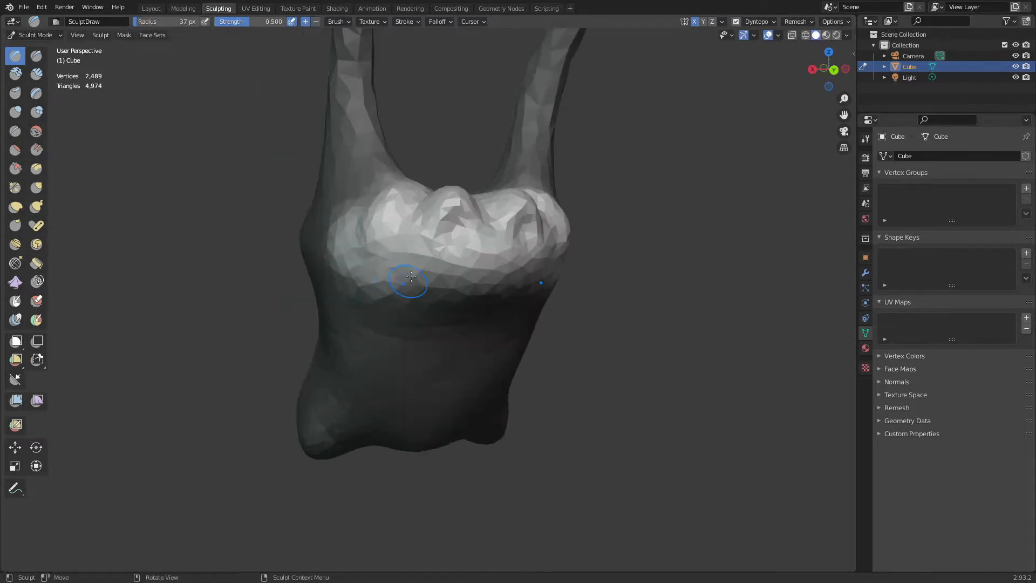
mouse_move(411, 277)
mouse_down()
mouse_move(378, 267)
mouse_move(488, 271)
mouse_up()
middle_drag(488, 271, 448, 360)
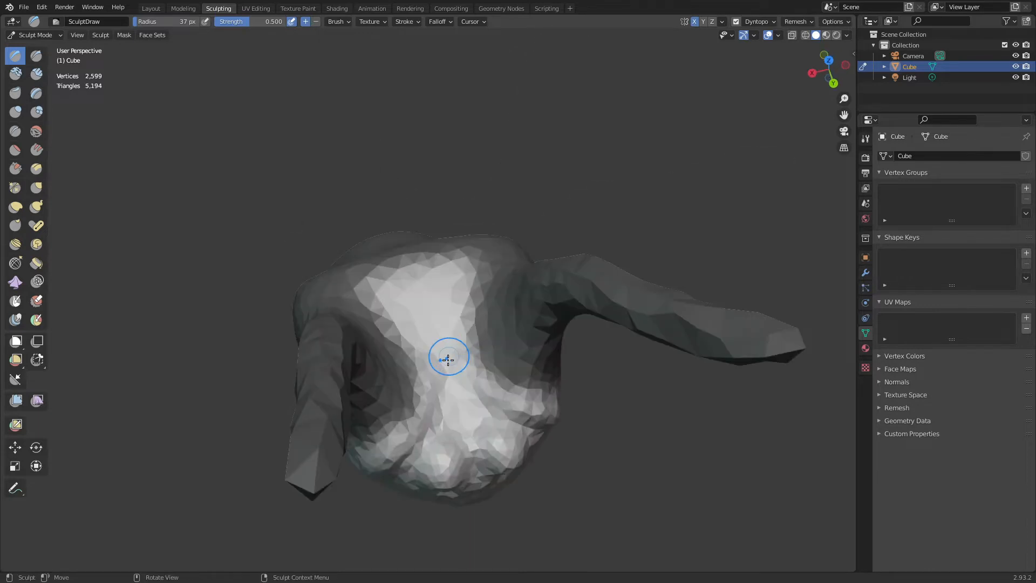
- Enlarge the Draw brush's radius to 72 px, build up the unmasked top of the head behind the horns, and clear the mask
key(f)
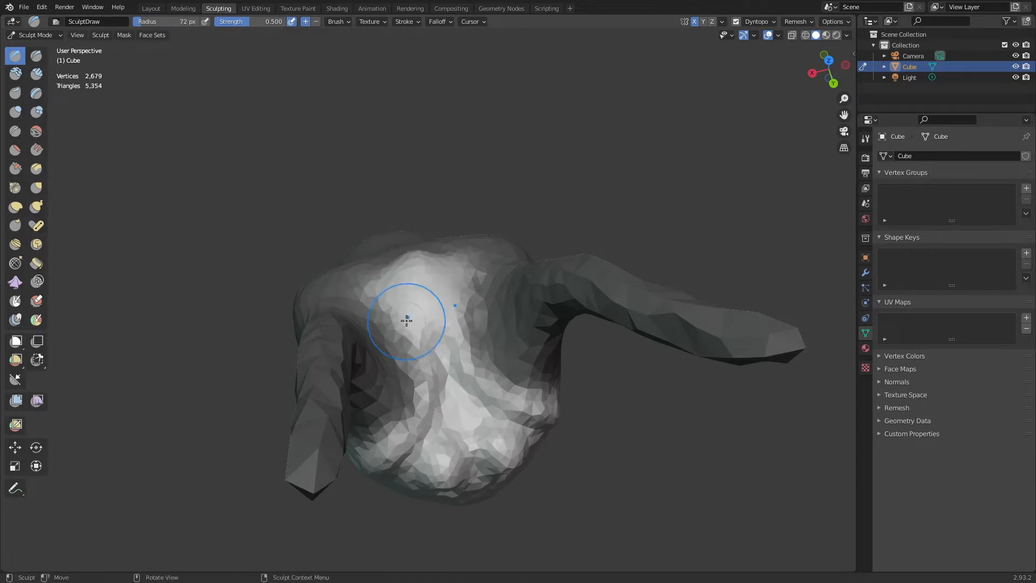
mouse_move(406, 320)
middle_down()
mouse_move(486, 324)
mouse_move(451, 300)
mouse_move(505, 319)
mouse_move(460, 345)
middle_up()
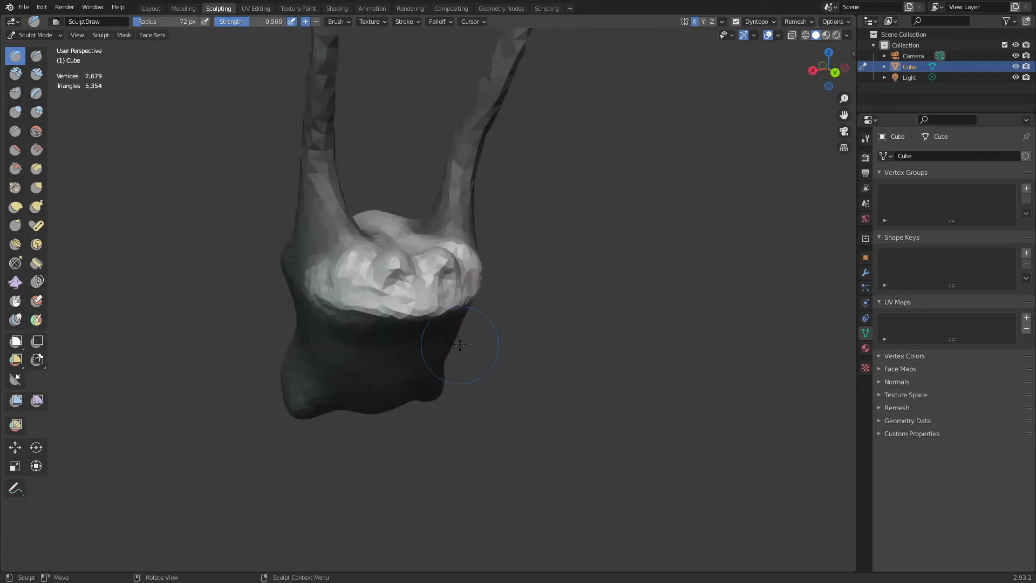
key(alt+a)
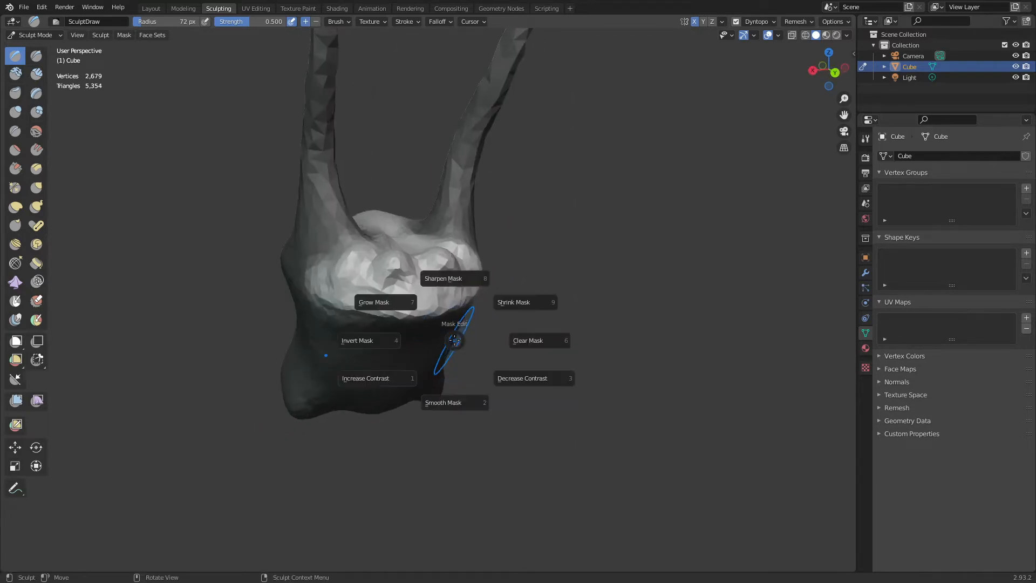
click(516, 342)
- Paint a mask across the cheek and down the side of the body with the Mask brush, then invert it
middle_drag(526, 312, 449, 337)
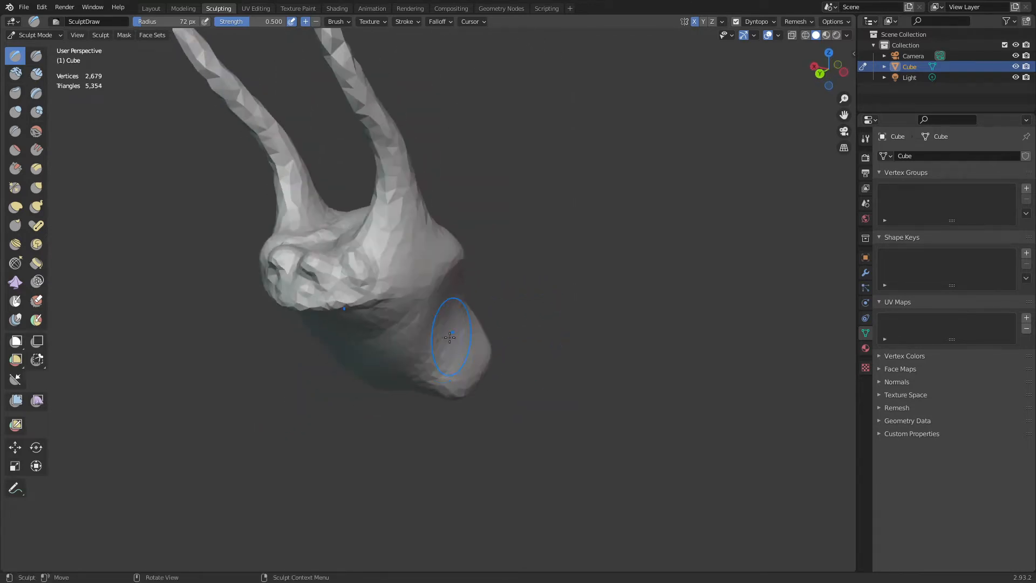
mouse_move(453, 393)
middle_down()
mouse_move(336, 369)
mouse_move(254, 284)
middle_up()
key(m)
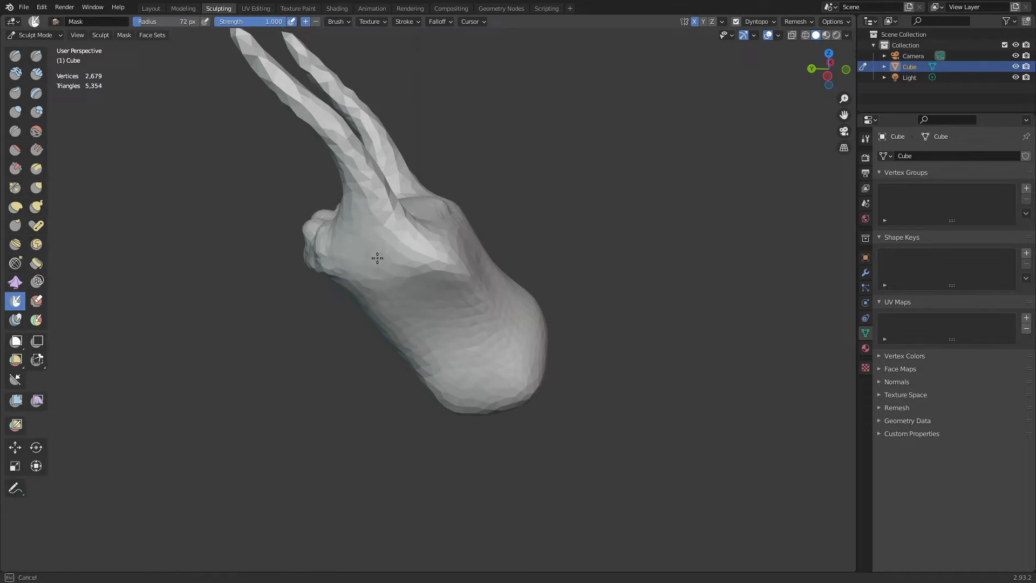
drag(461, 282, 526, 389)
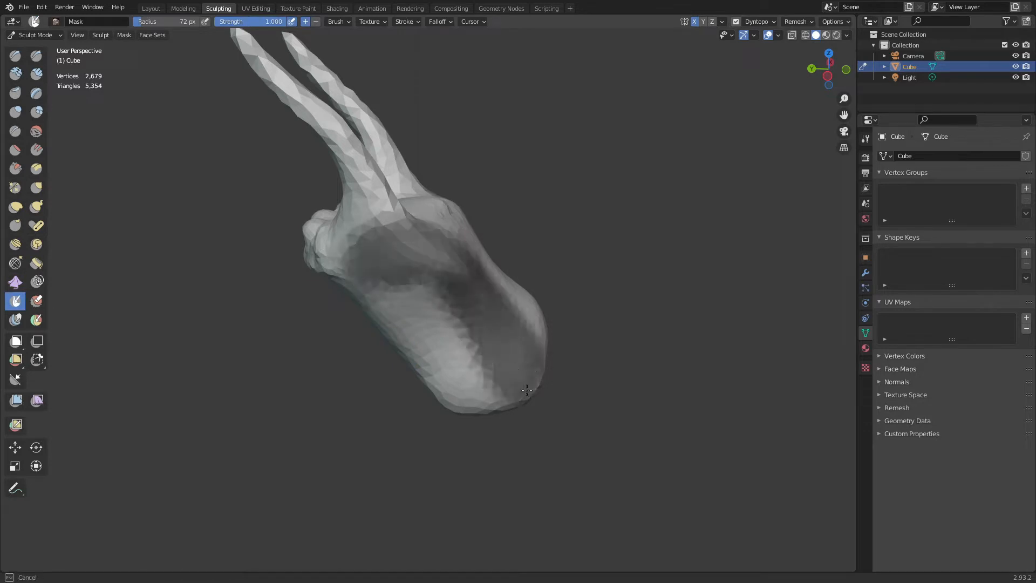
middle_drag(507, 306, 474, 311)
middle_drag(403, 433, 474, 269)
key(a)
click(434, 307)
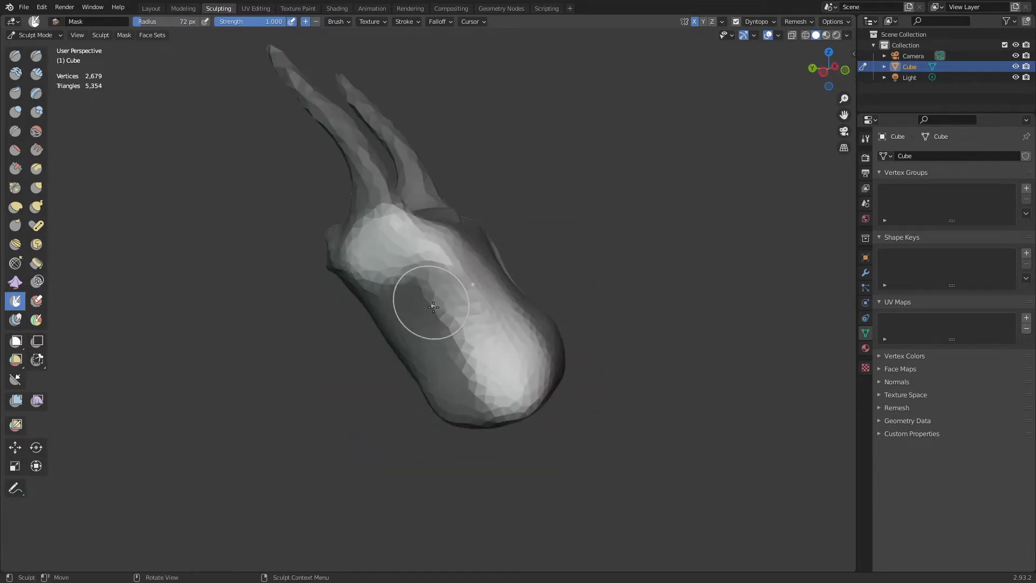
- Undo the stray mask stroke, raise the unmasked cheek and side strip with the Draw brush, and clear the mask
drag(371, 263, 383, 238)
key(ctrl+z)
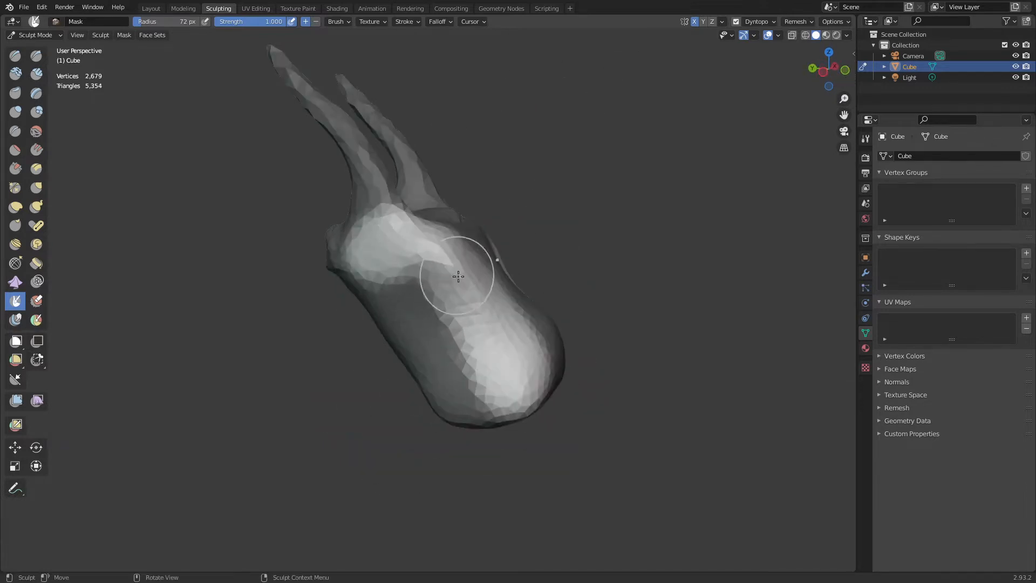
click(16, 57)
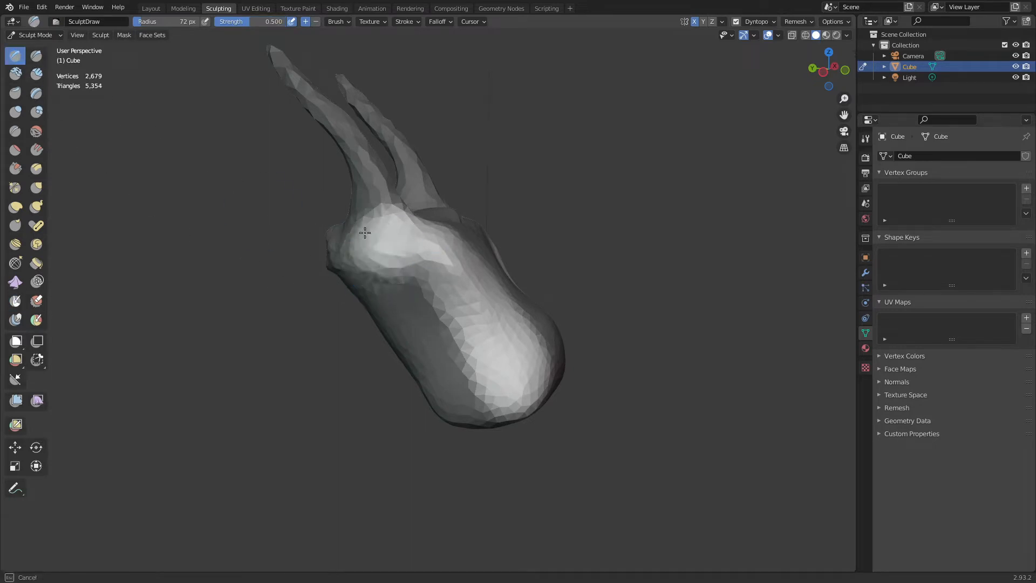
mouse_move(364, 233)
mouse_down()
mouse_move(504, 385)
mouse_move(515, 354)
mouse_up()
mouse_move(495, 364)
middle_down()
mouse_move(365, 382)
mouse_move(409, 351)
middle_up()
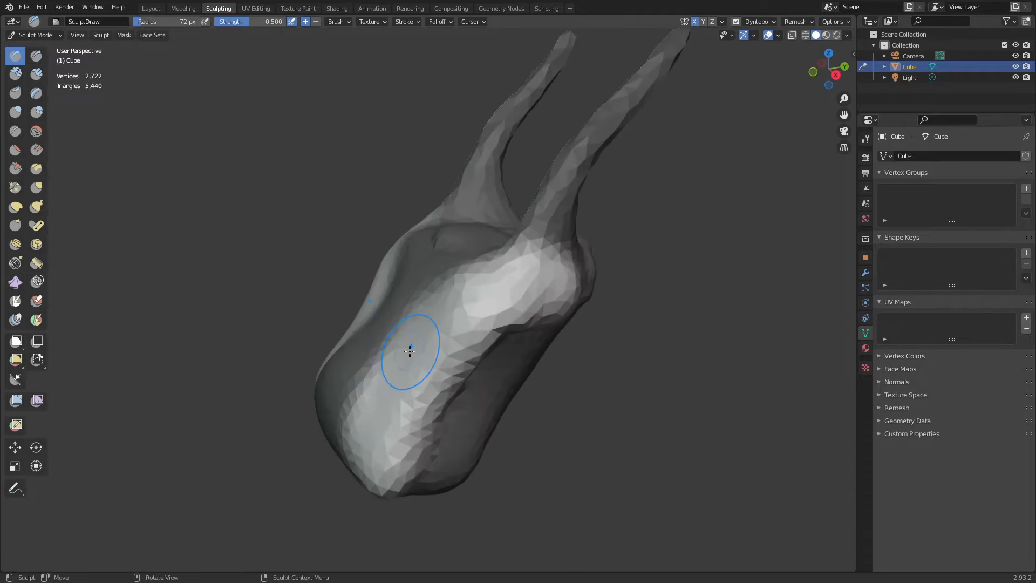
key(a)
click(452, 351)
- Swell the tips of both horns into rounded balls using the Inflate/Deflate brush with a radius of 123 px
mouse_move(275, 348)
middle_down()
mouse_move(499, 321)
mouse_move(483, 323)
mouse_move(558, 331)
mouse_move(445, 294)
middle_up()
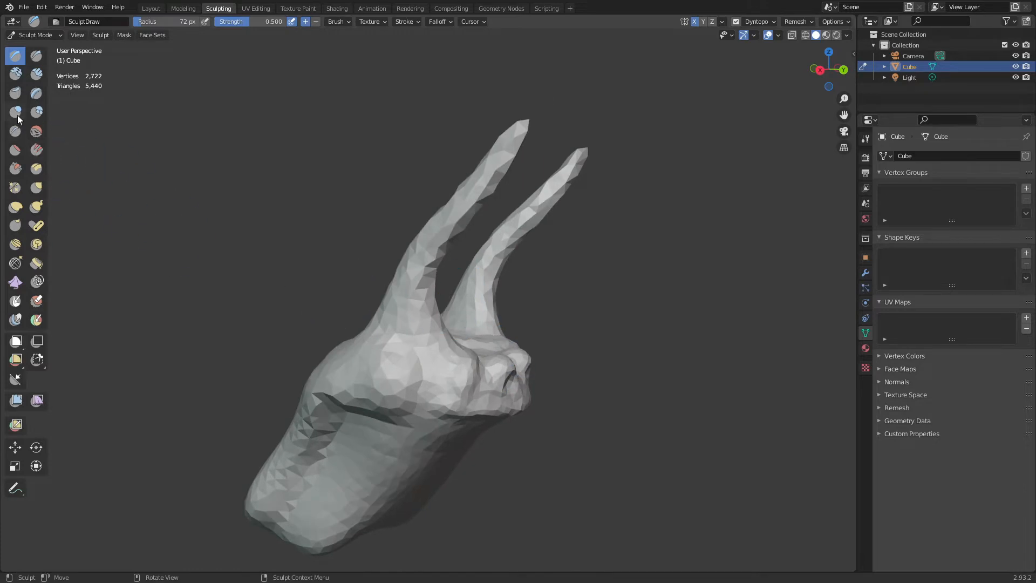
key(f)
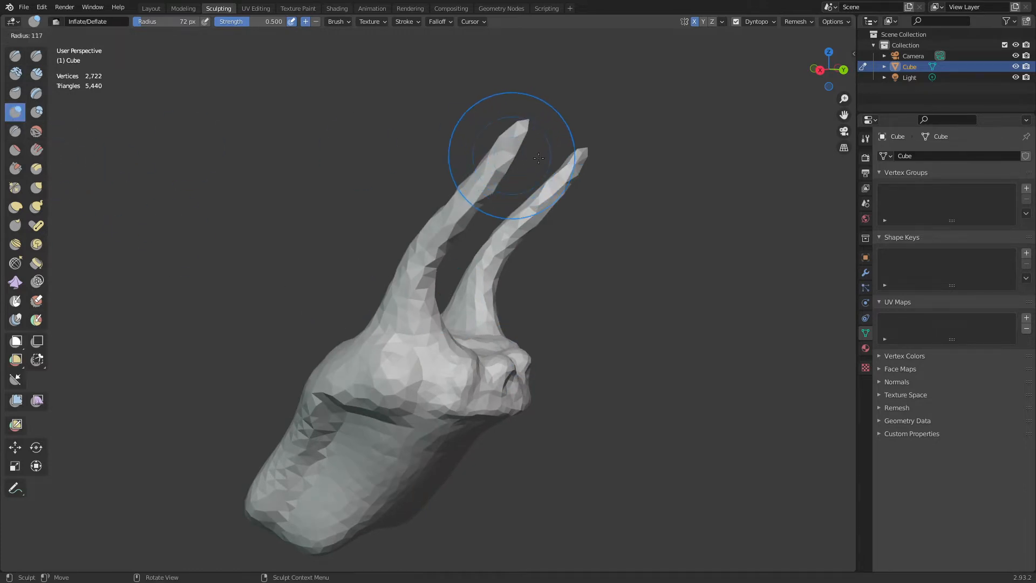
click(578, 156)
mouse_move(516, 144)
mouse_down()
mouse_move(491, 144)
mouse_move(492, 161)
mouse_move(516, 148)
mouse_move(498, 152)
mouse_up()
mouse_move(459, 220)
middle_down()
mouse_move(459, 230)
mouse_move(372, 202)
middle_up()
middle_drag(463, 366, 427, 305)
- Carve grooves along the underside and the back of the body with the Draw Sharp brush
click(38, 57)
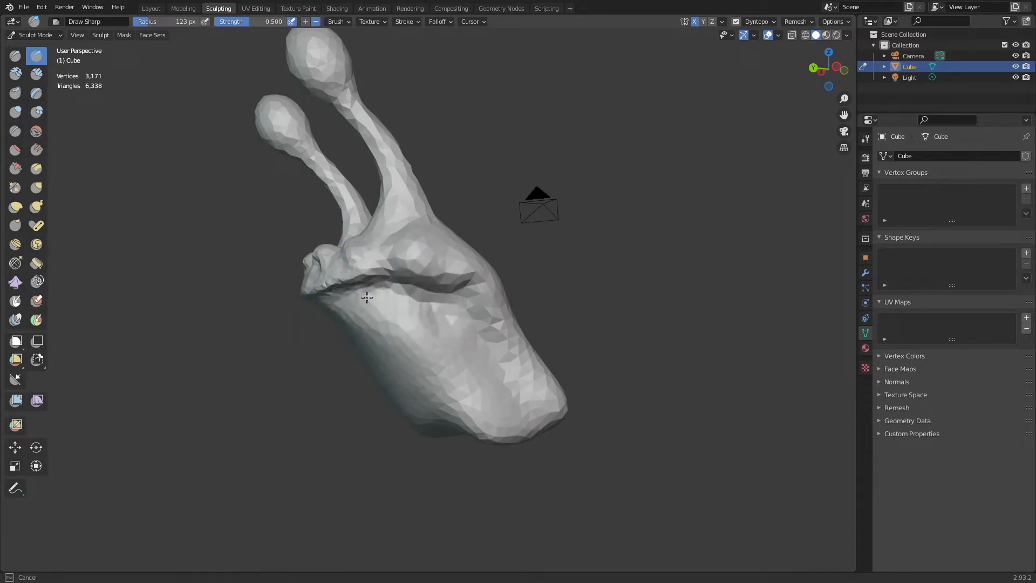
mouse_move(513, 412)
middle_down()
mouse_move(430, 392)
mouse_move(523, 392)
mouse_move(382, 342)
middle_up()
drag(381, 342, 381, 410)
middle_drag(381, 428, 377, 319)
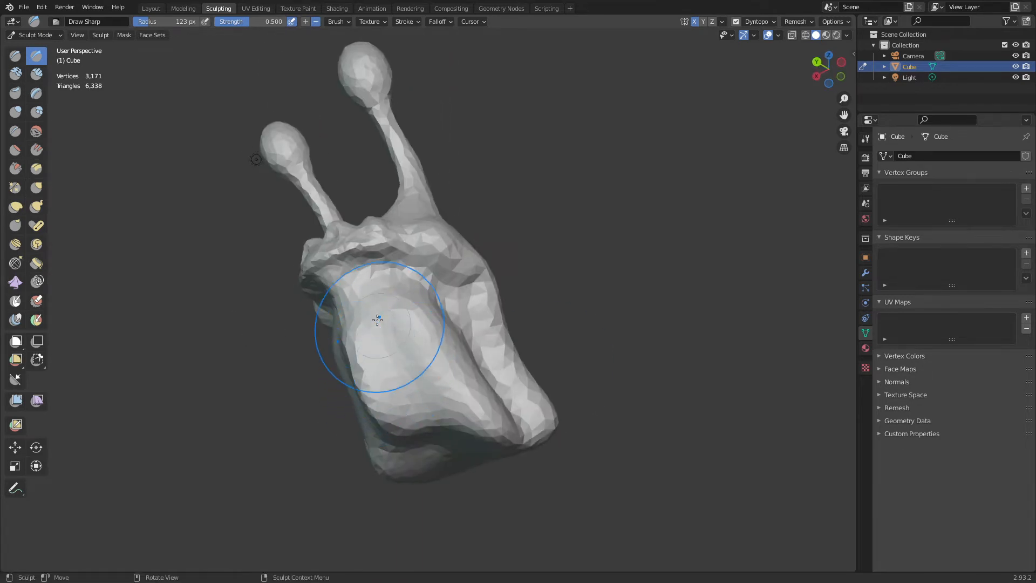
middle_drag(439, 430, 455, 333)
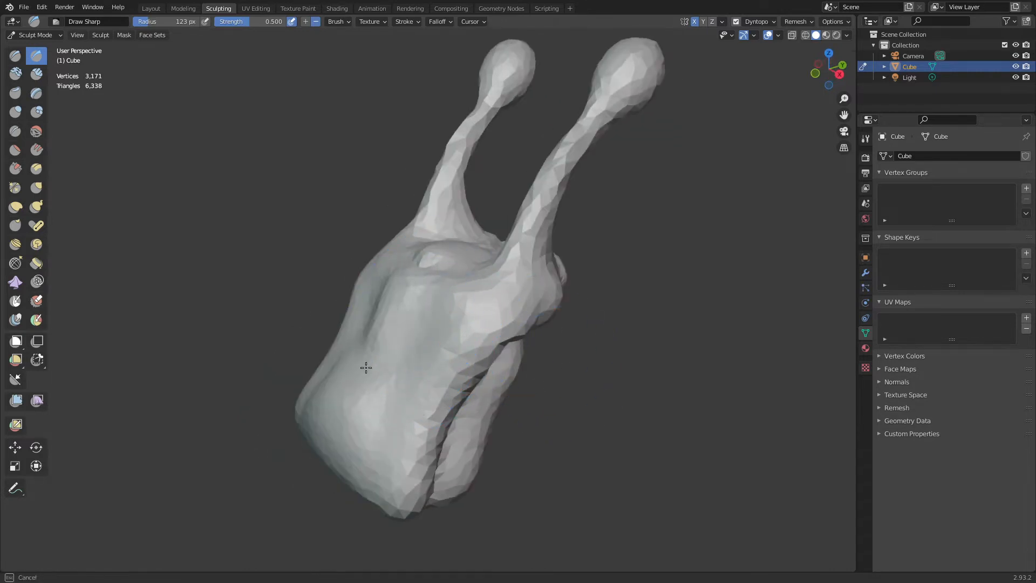
mouse_move(366, 368)
mouse_down()
mouse_move(354, 379)
mouse_move(424, 265)
mouse_move(335, 433)
mouse_up()
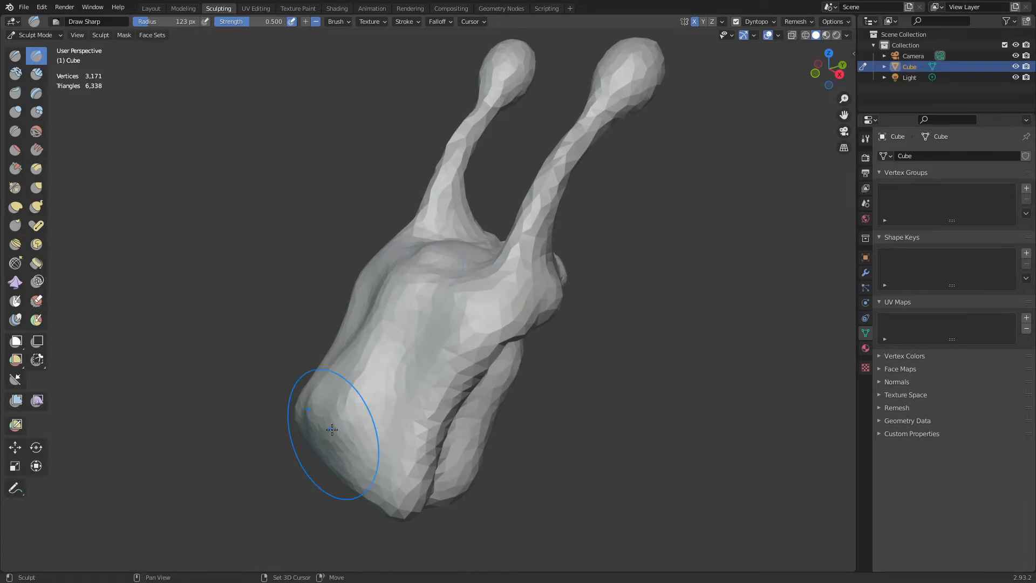
mouse_move(418, 359)
middle_down()
mouse_move(453, 341)
mouse_move(440, 342)
mouse_move(400, 251)
middle_up()
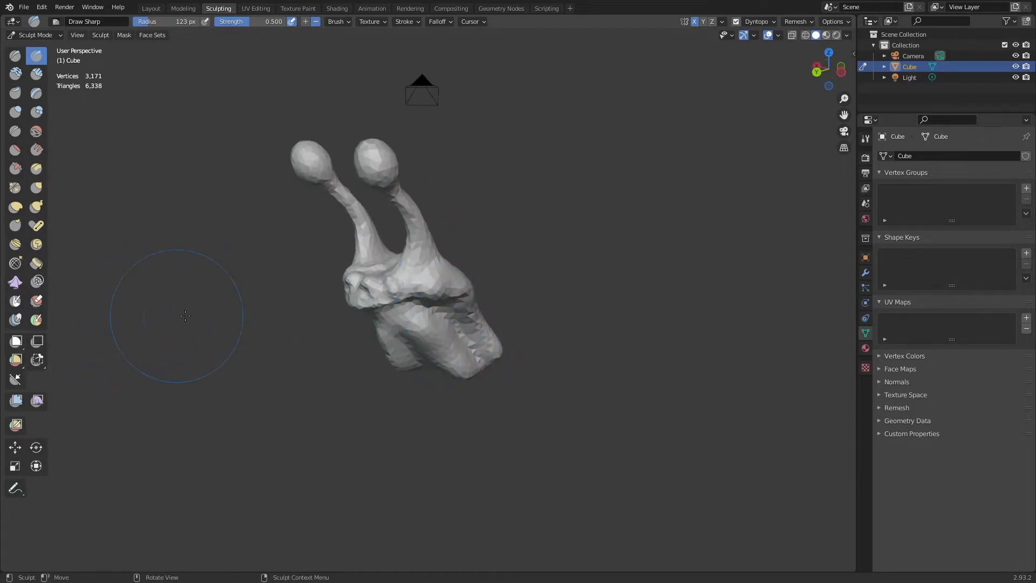
- Try the Lasso Mask tool by outlining a region across the lower body, then clear the mask
middle_drag(185, 316, 457, 281)
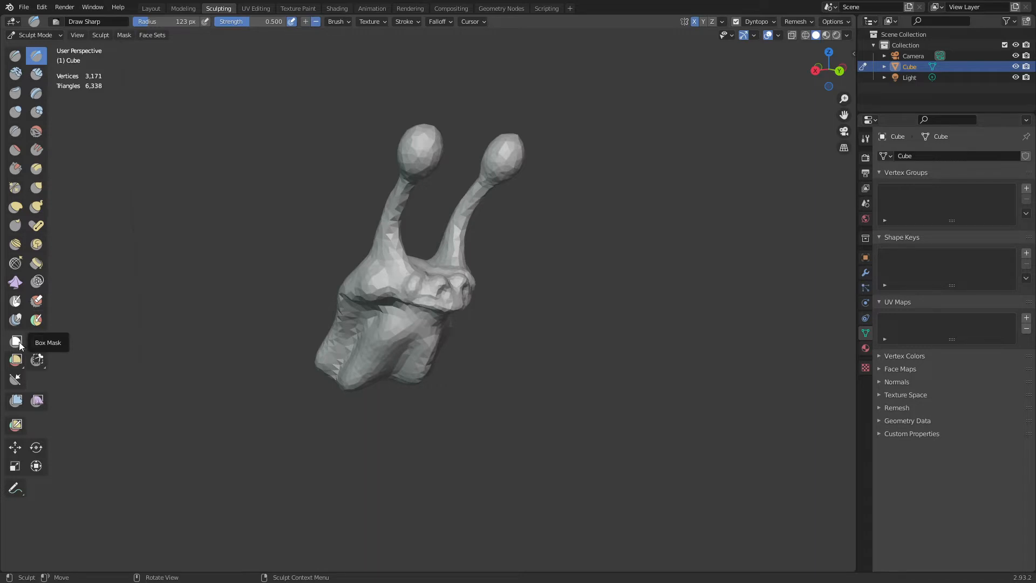
click(16, 341)
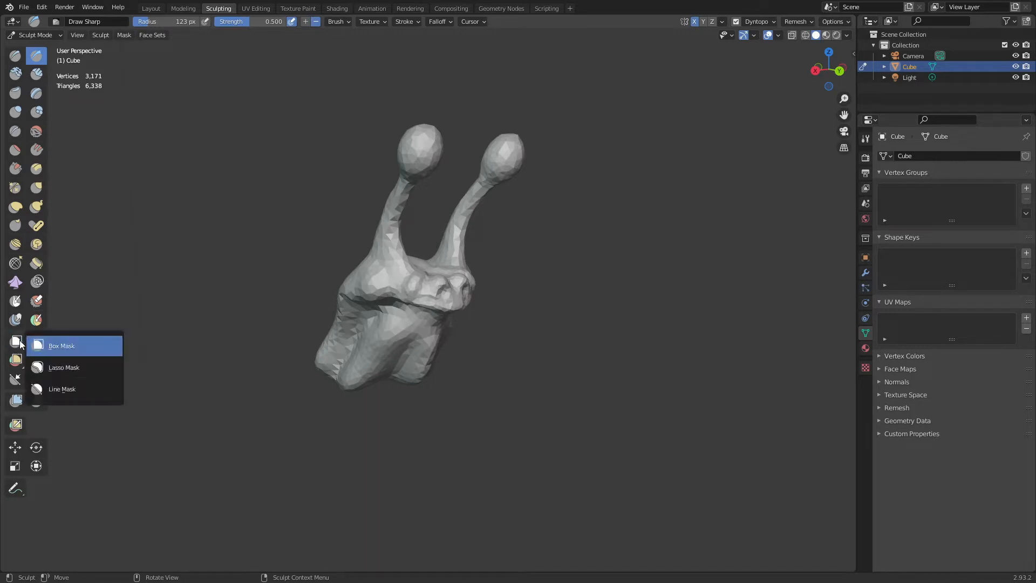
click(59, 367)
mouse_move(346, 360)
mouse_down()
mouse_move(340, 335)
mouse_move(377, 280)
mouse_move(361, 365)
mouse_move(363, 350)
mouse_up()
middle_drag(363, 350, 440, 347)
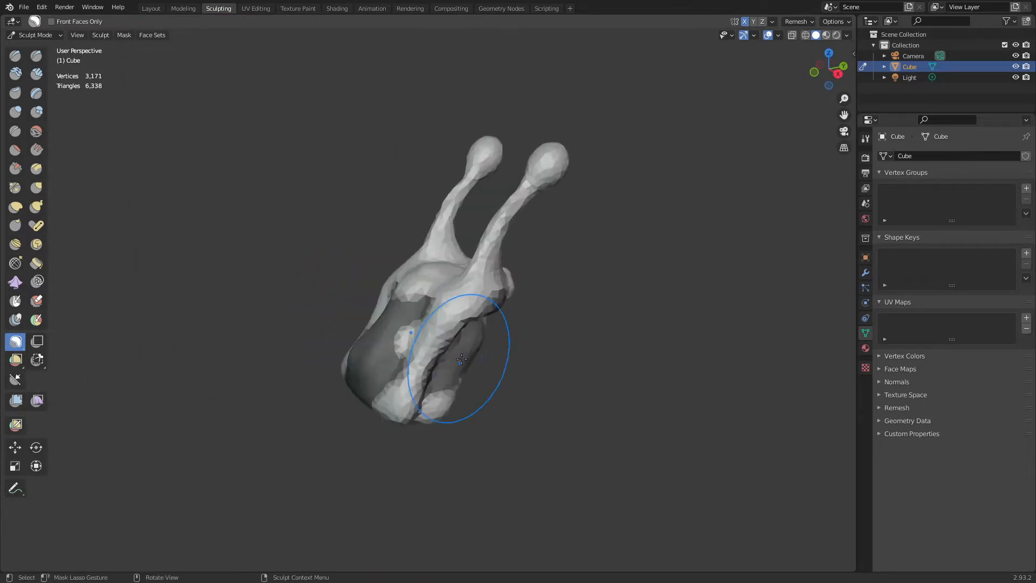
key(a)
click(528, 354)
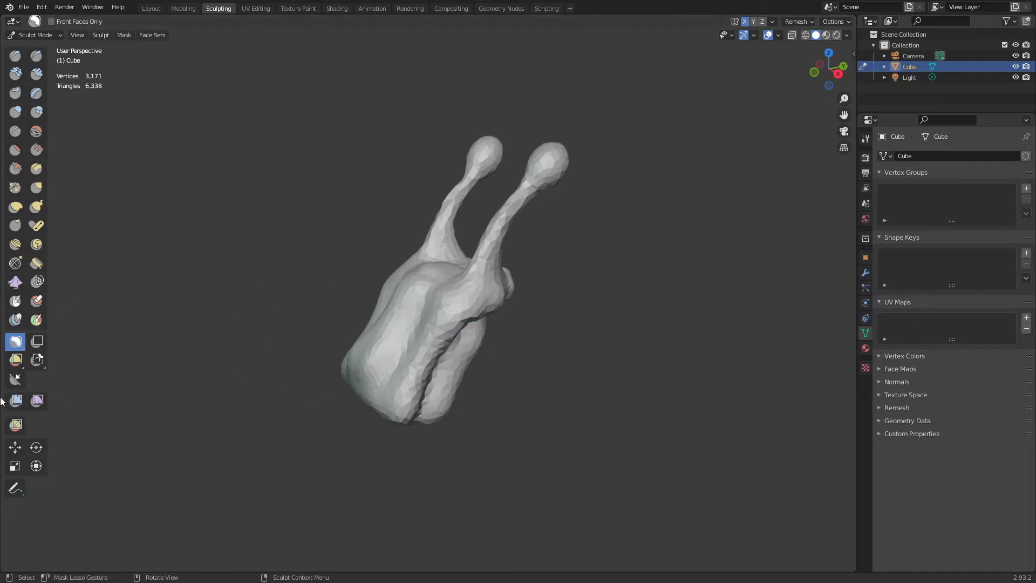
- Try the Box Mask tool on a rectangular area of the body, then clear the mask
mouse_move(18, 348)
mouse_down()
mouse_move(81, 365)
mouse_move(81, 342)
mouse_up()
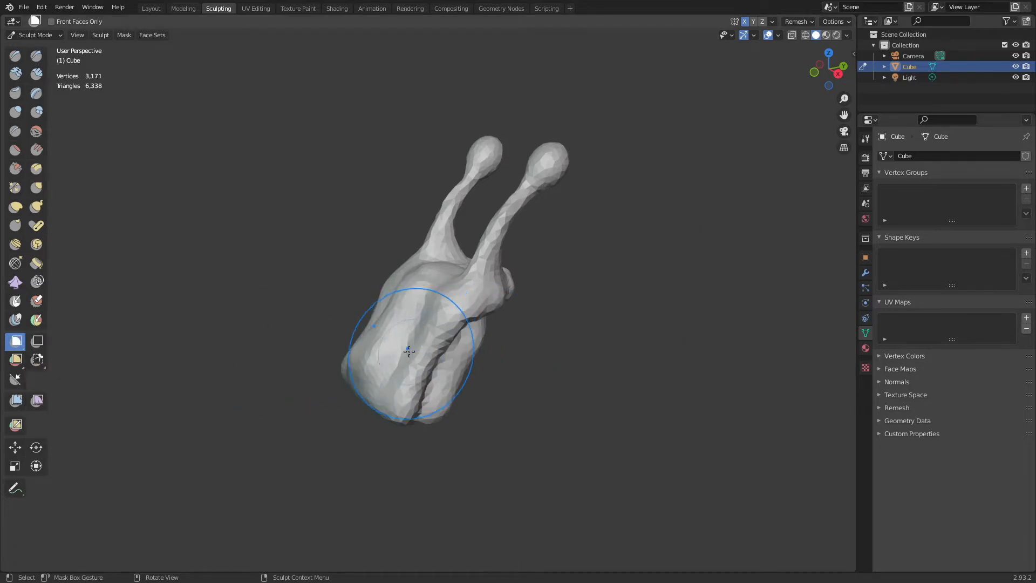
drag(409, 351, 460, 280)
key(a)
click(543, 326)
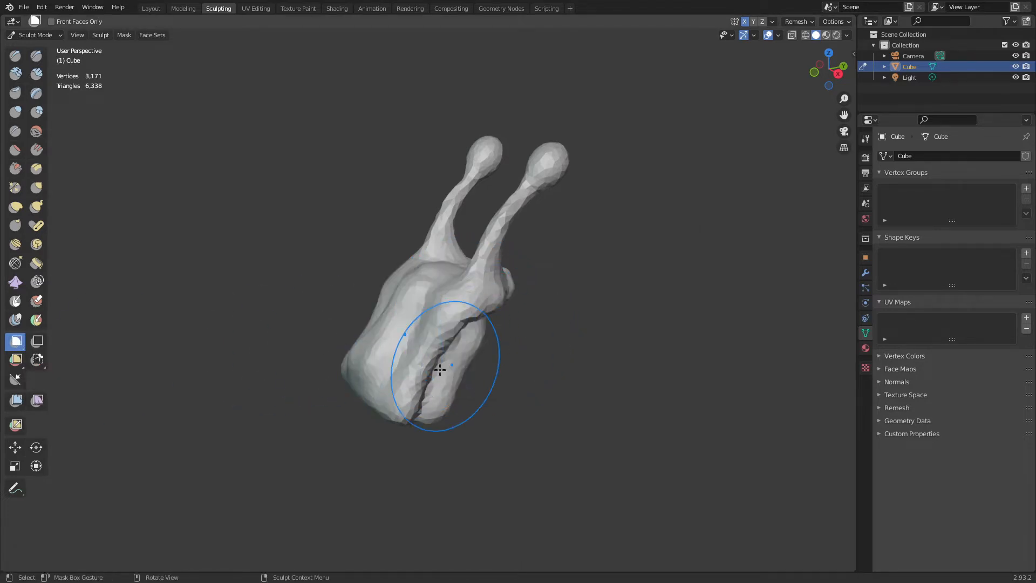
- Apply the Mesh Filter tool to the whole model with the Smooth filter type at strength 1.000
click(17, 403)
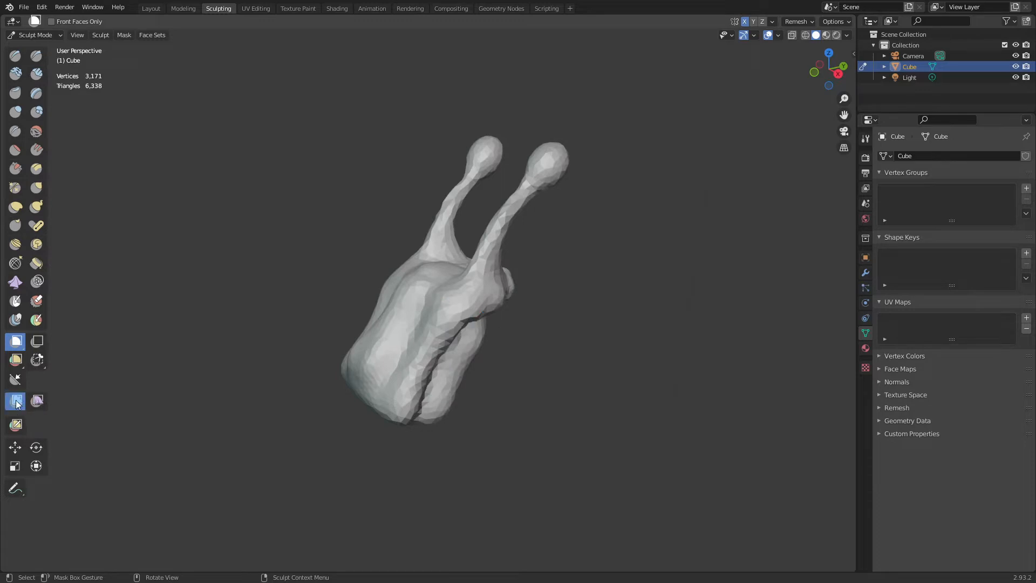
click(129, 20)
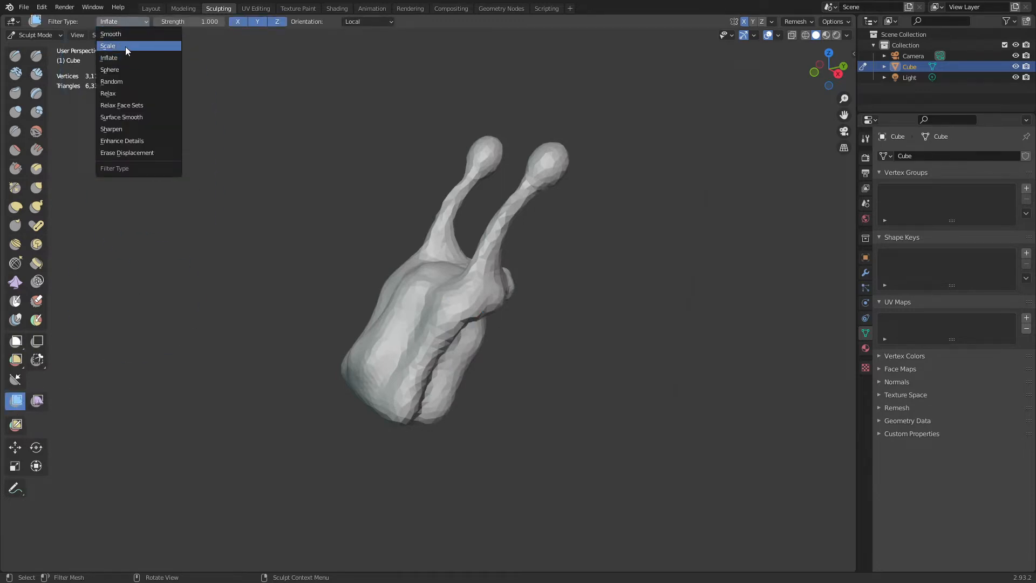
click(132, 37)
middle_drag(479, 324, 372, 305)
drag(434, 302, 708, 323)
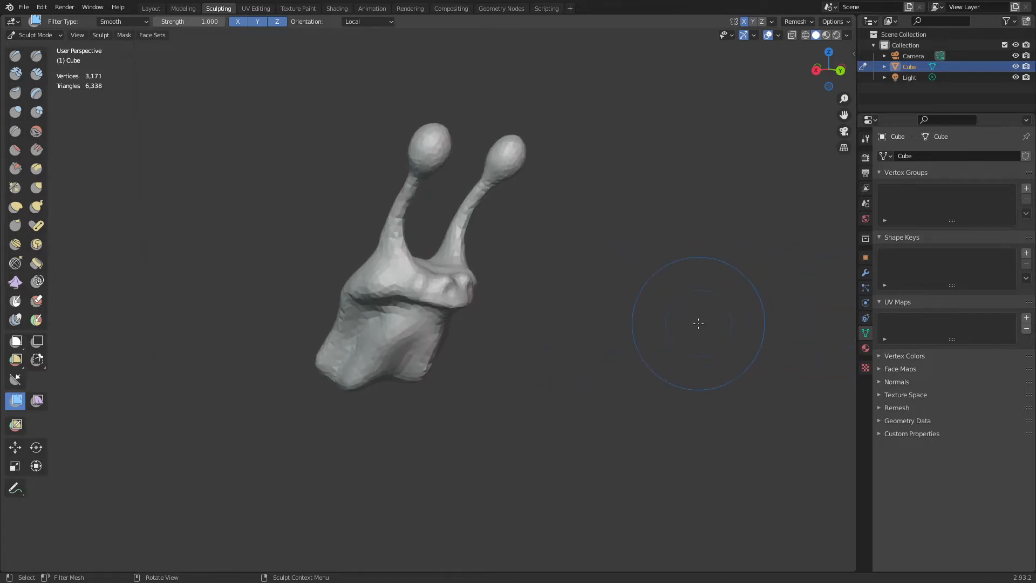
click(129, 21)
mouse_move(475, 361)
middle_down()
mouse_move(486, 362)
mouse_move(476, 355)
middle_up()
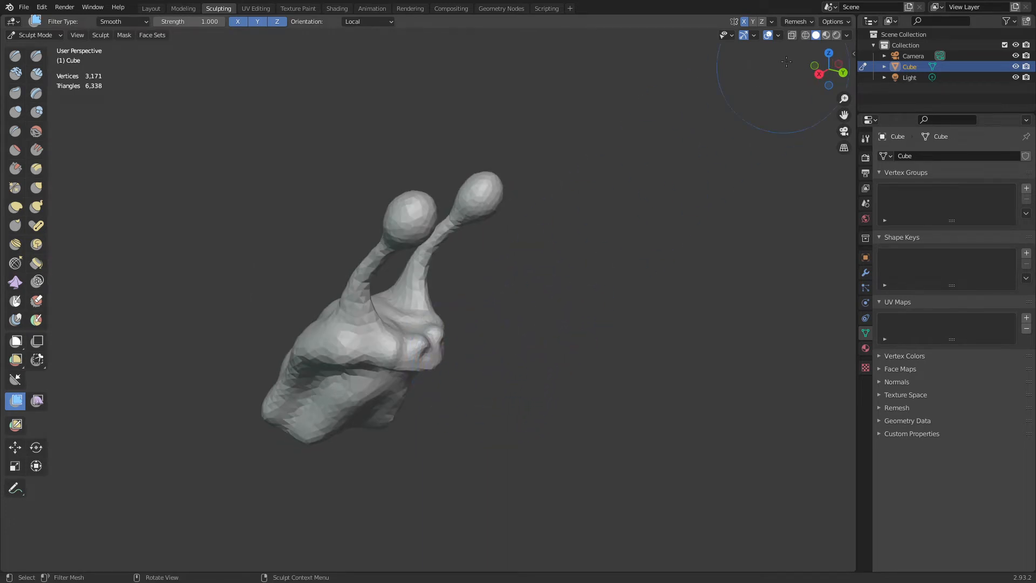
key(ctrl+Tab)
click(461, 408)
key(ctrl+Tab)
click(538, 369)
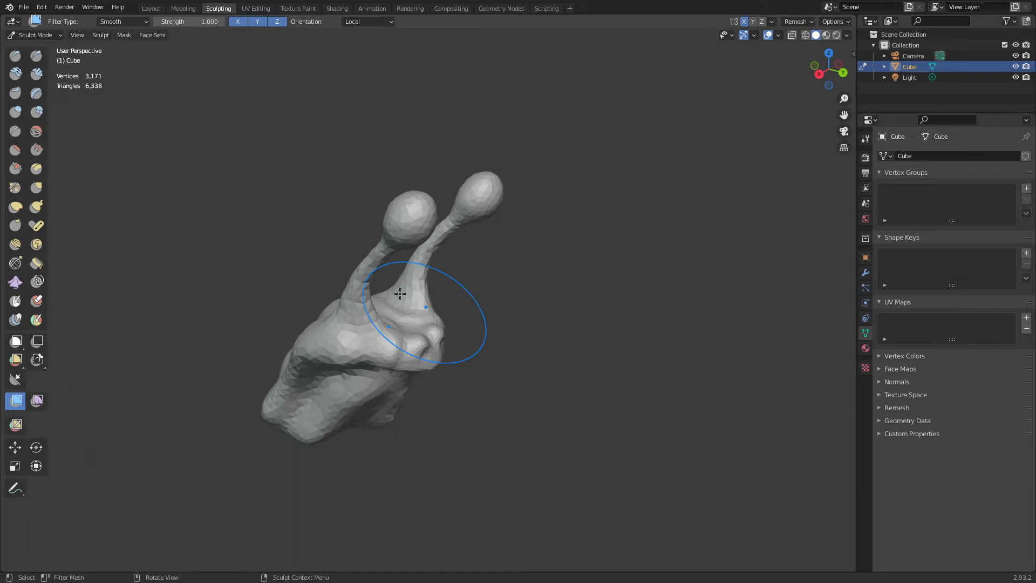
- Activate the Draw brush, disable Dyntopo, and enable Fix Poles, Smooth Normals and Face Sets preservation for remeshing
click(20, 60)
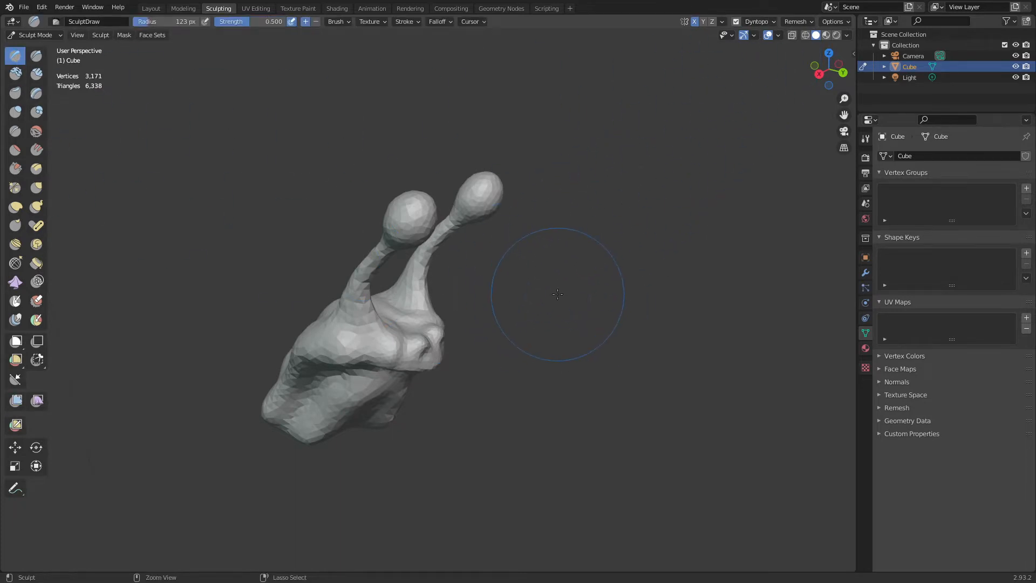
key(ctrl+d)
click(805, 21)
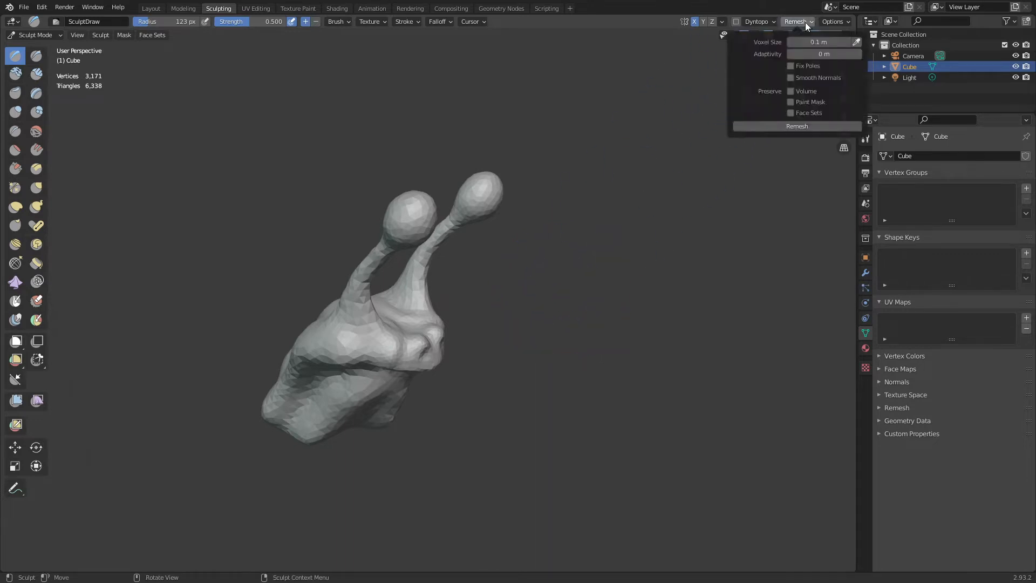
click(810, 67)
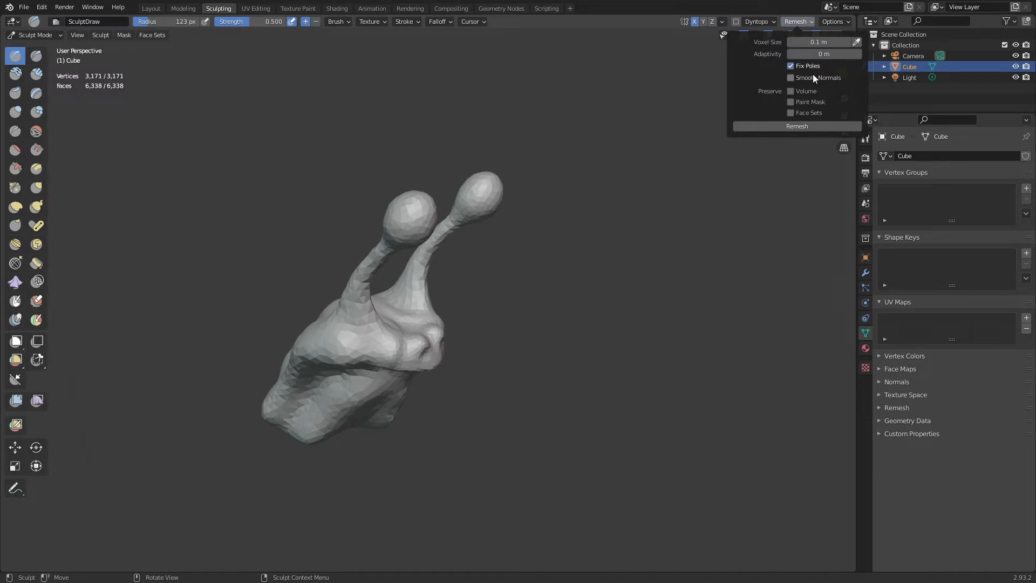
click(812, 115)
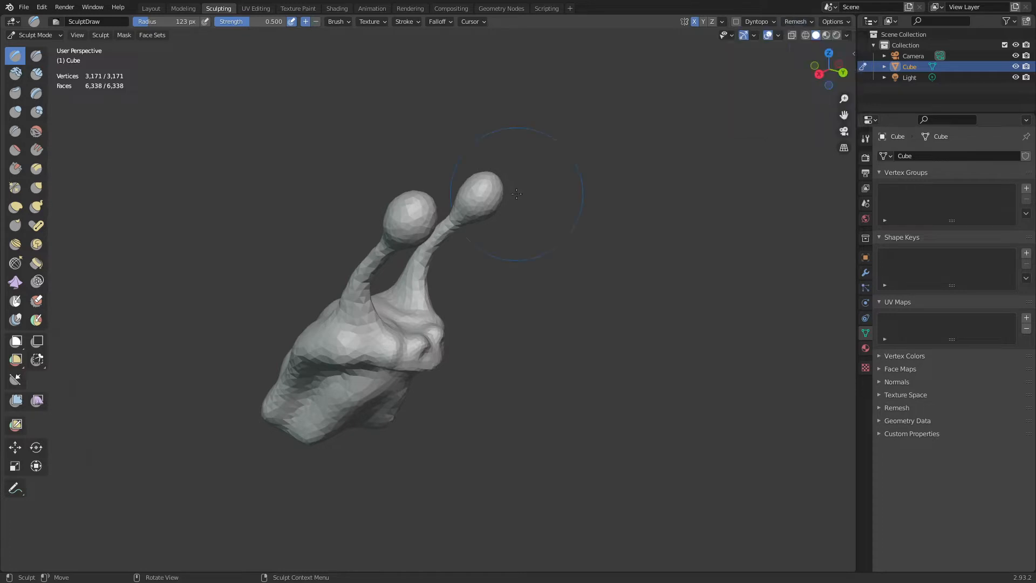
- Try a voxel remesh of the model at 0.1 m, inspect its wireframe, and undo the remesh
click(792, 21)
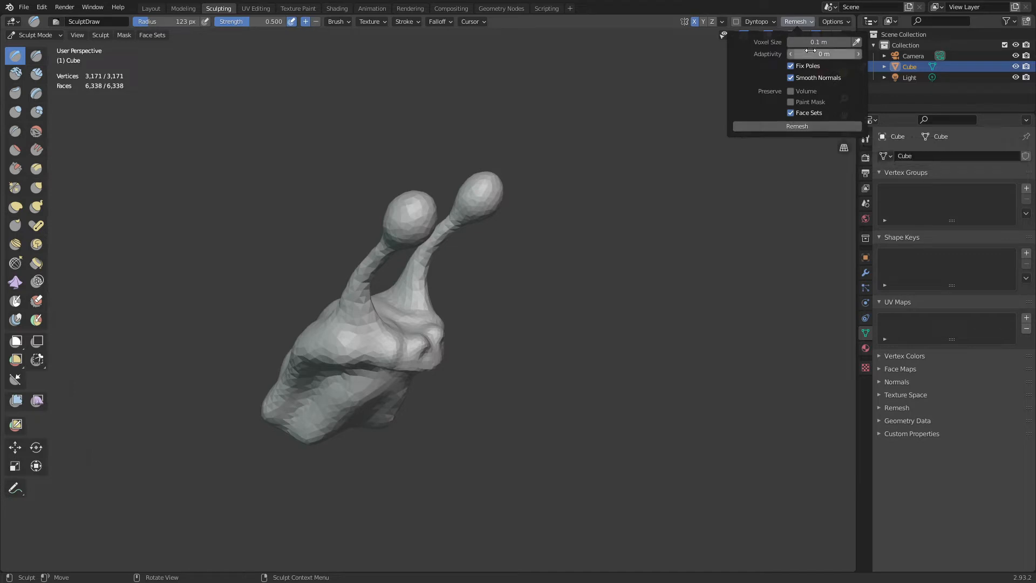
click(783, 128)
middle_drag(496, 310, 553, 313)
key(shift+z)
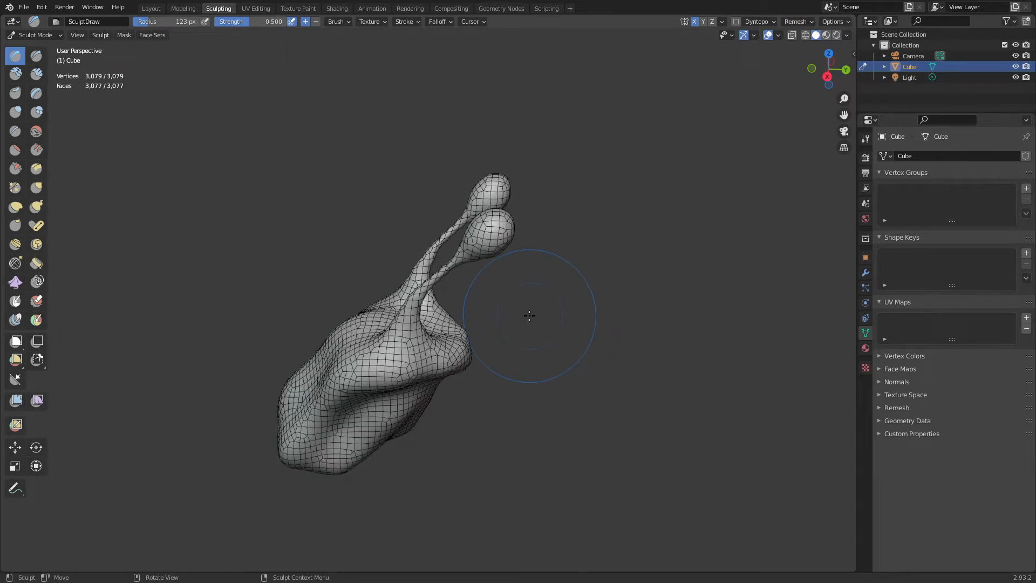
key(shift+z)
key(ctrl+d)
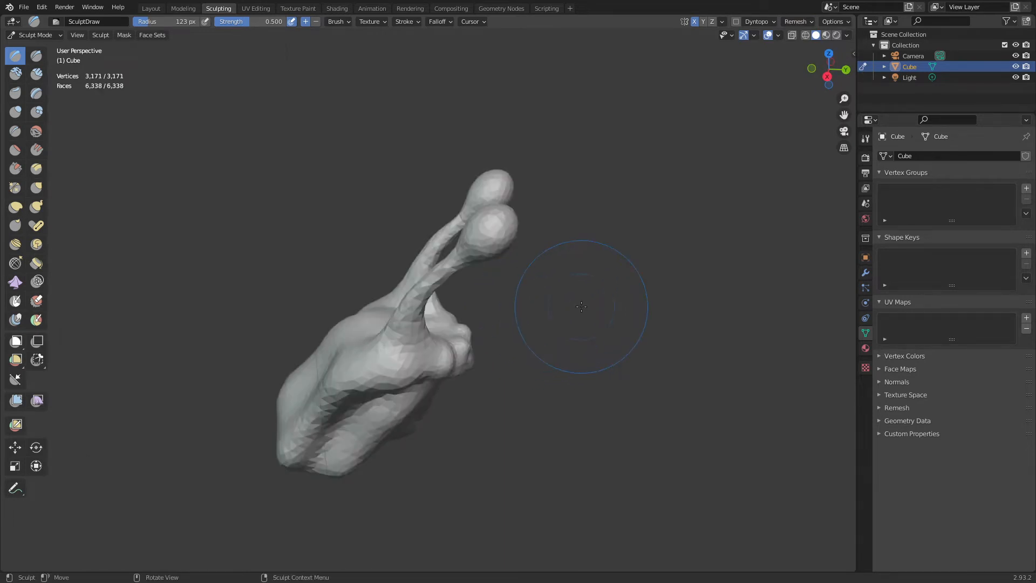
middle_drag(437, 245, 501, 246)
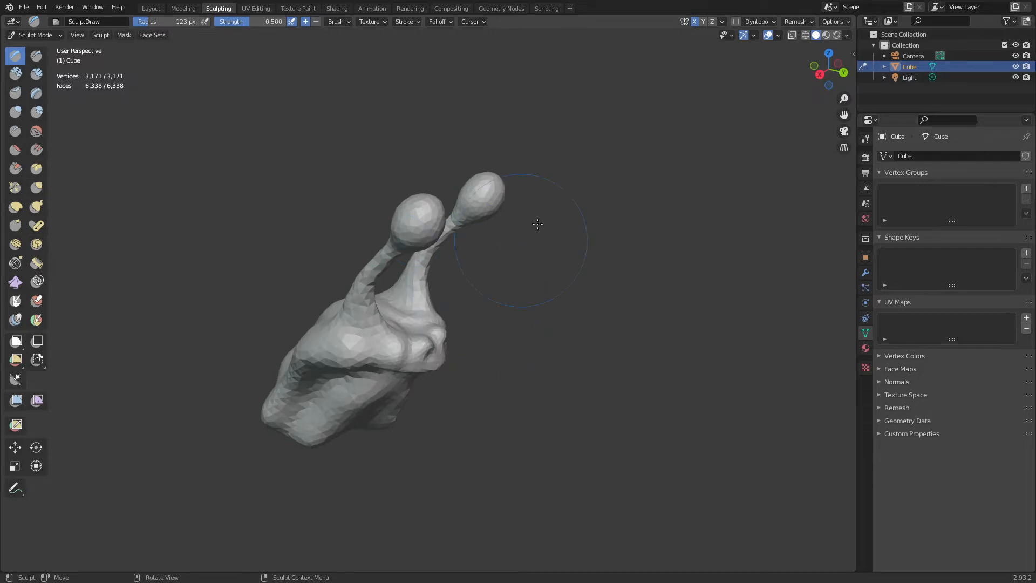
- Set the remesh voxel size to 0.0305 m and remesh the model
click(796, 22)
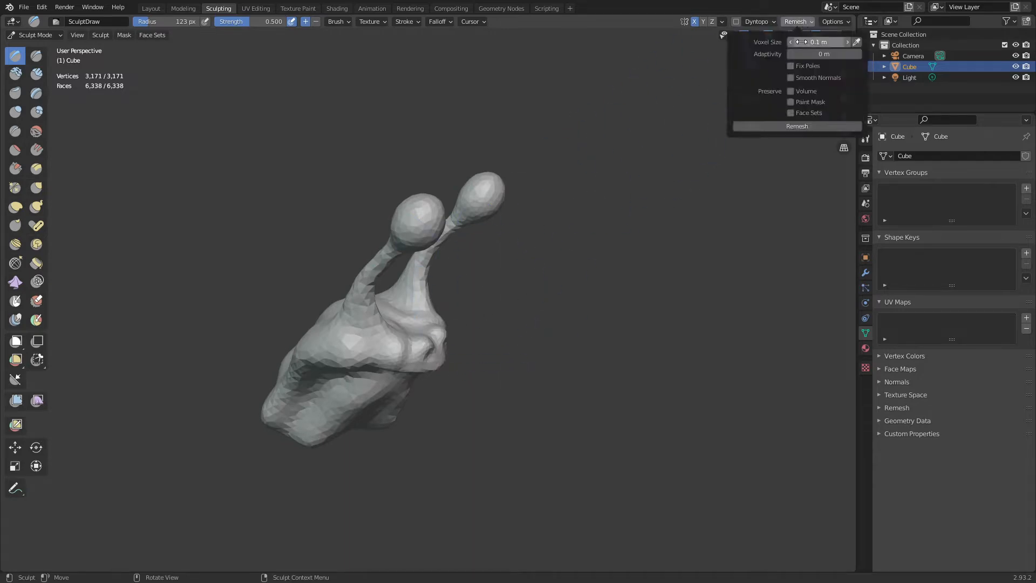
key(r)
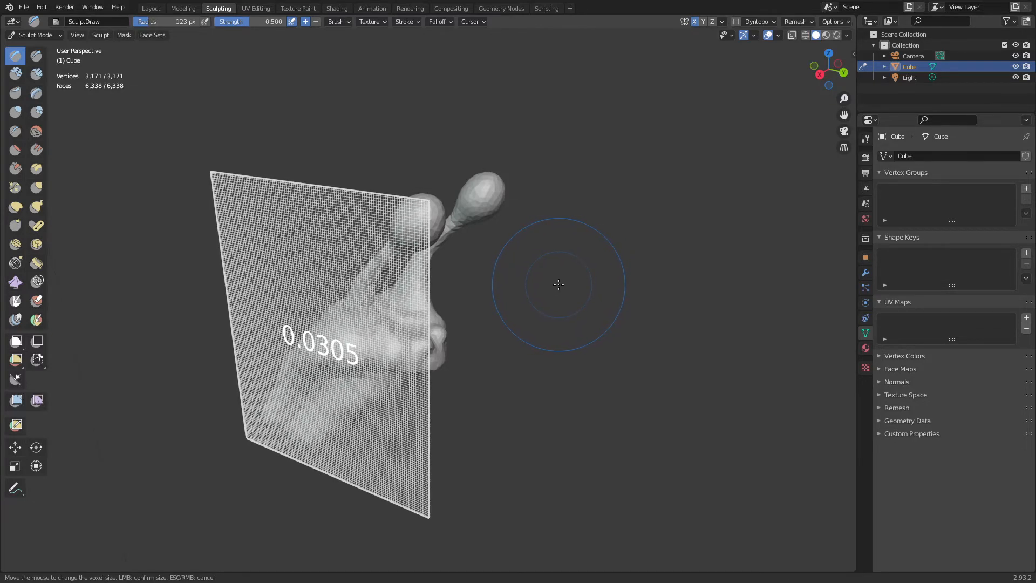
click(559, 285)
middle_drag(494, 274, 507, 297)
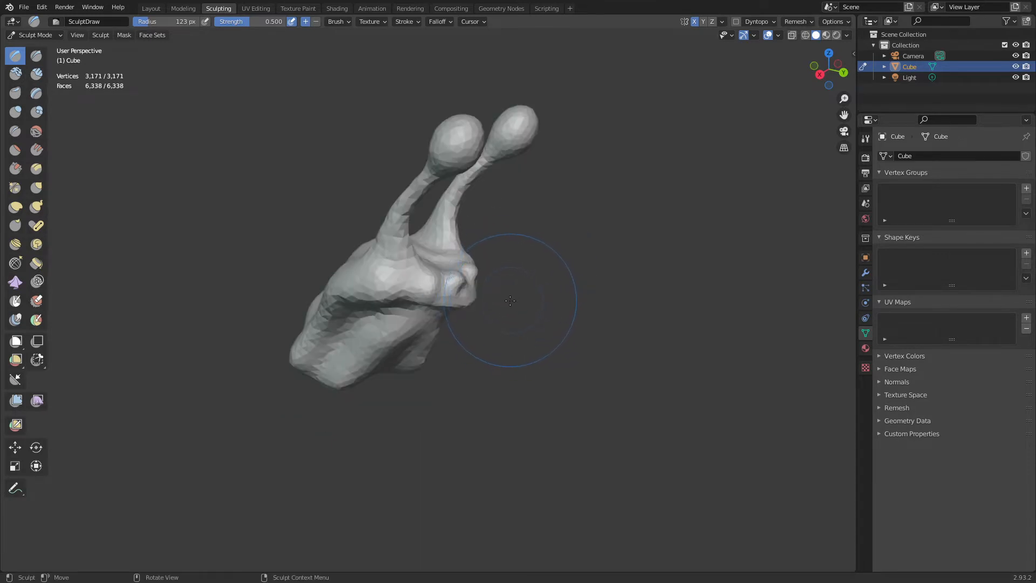
key(ctrl+r)
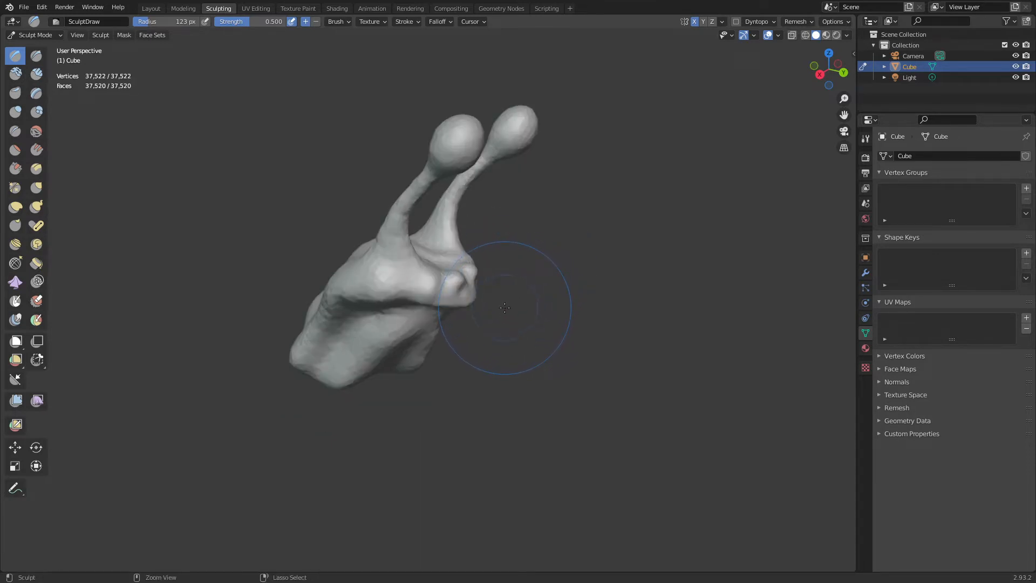
- Enable Fix Poles, Smooth Normals and Face Sets preservation in the remesh settings and remesh the model twice more
click(794, 22)
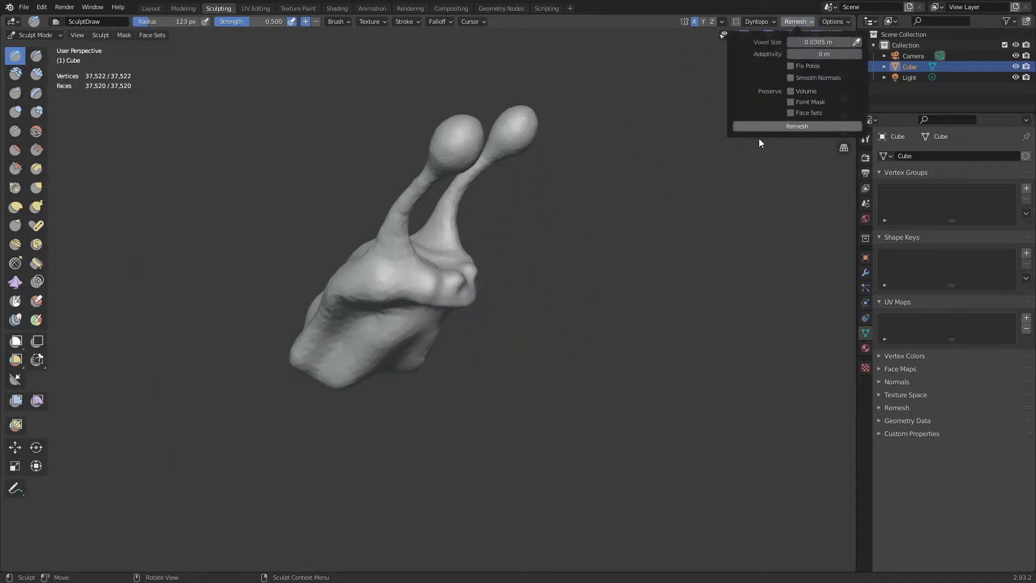
click(794, 21)
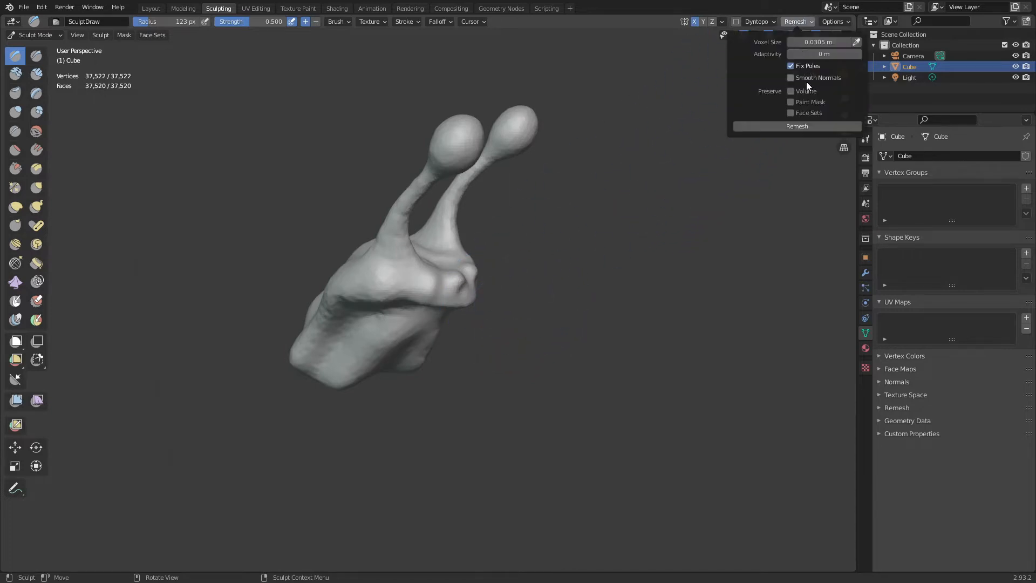
click(793, 127)
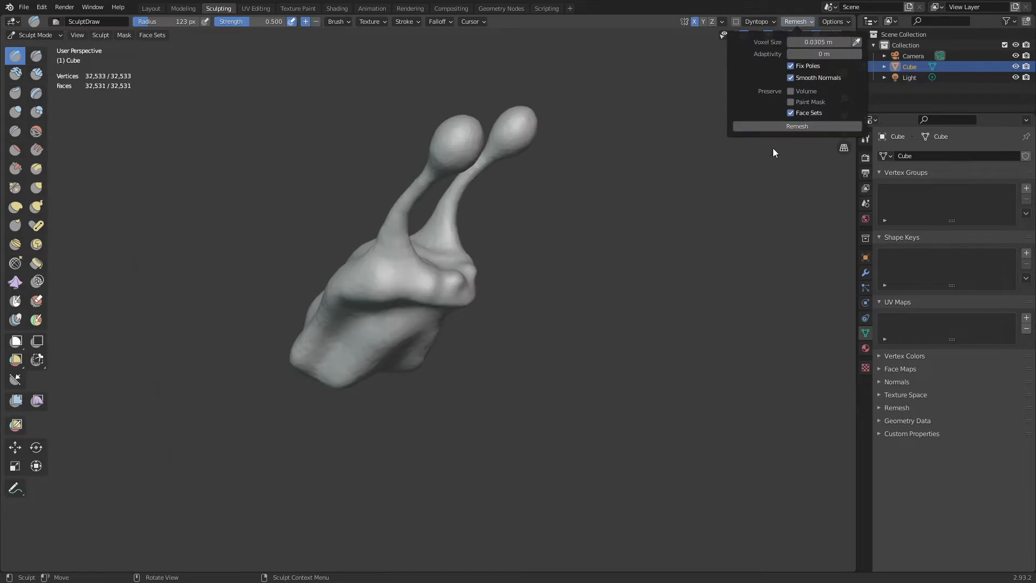
key(ctrl+r)
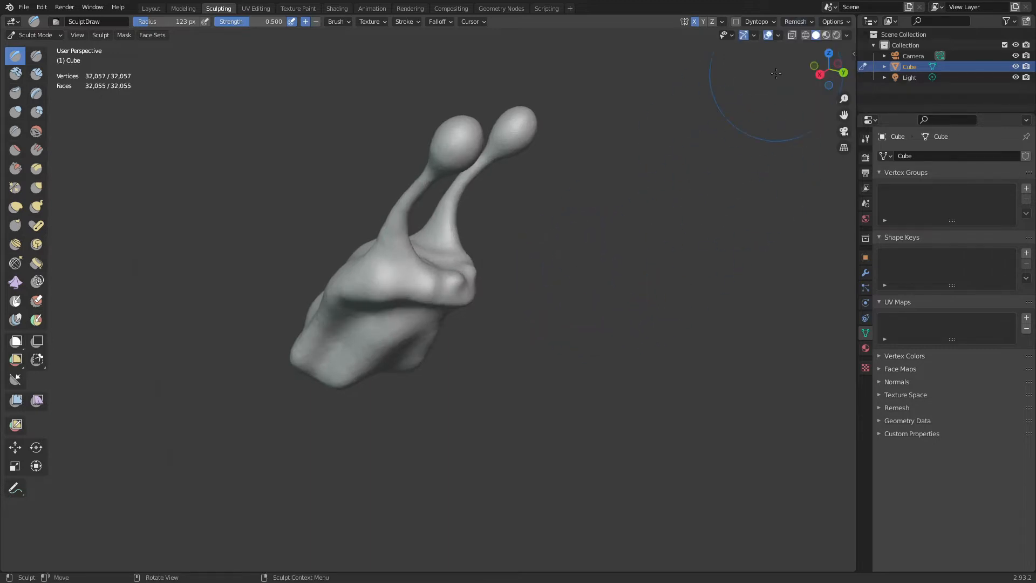
click(798, 21)
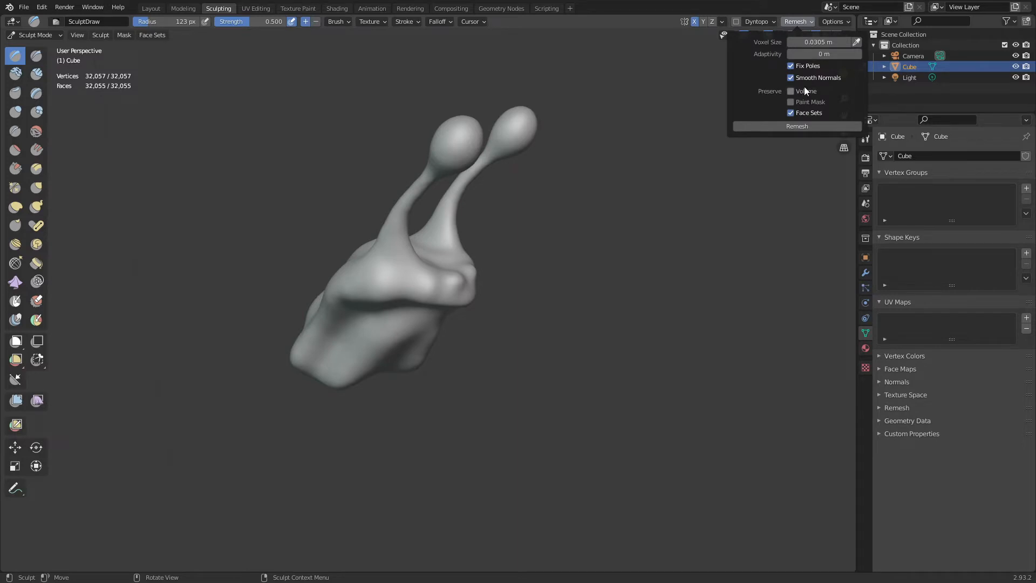
- Examine the remeshed topology of the body and horn bases in wireframe display from close up and several angles
mouse_move(484, 290)
middle_down()
mouse_move(539, 296)
mouse_move(474, 290)
mouse_move(531, 296)
middle_up()
key(shift+z)
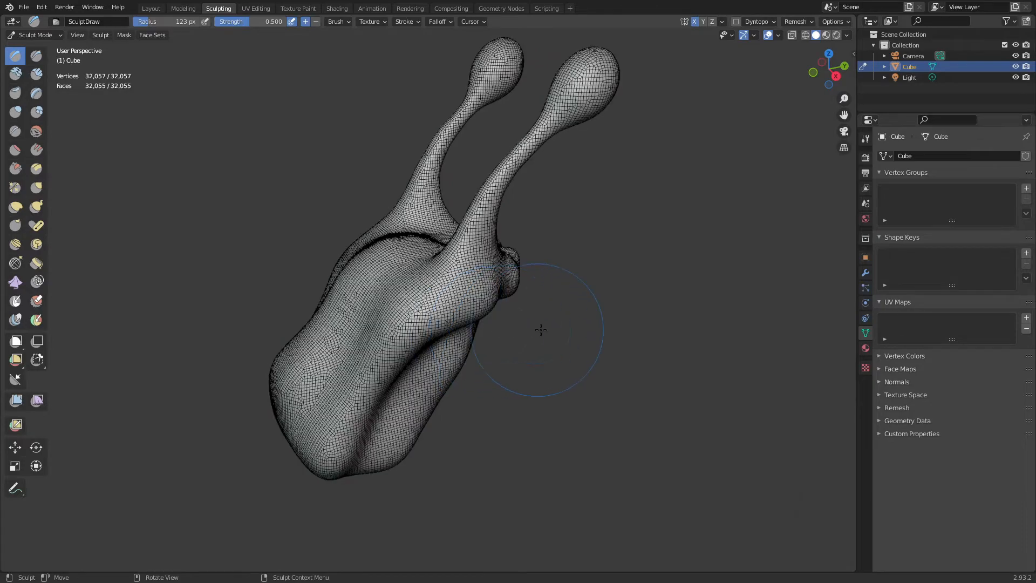
scroll(574, 322, up, 1)
scroll(574, 322, up, 3)
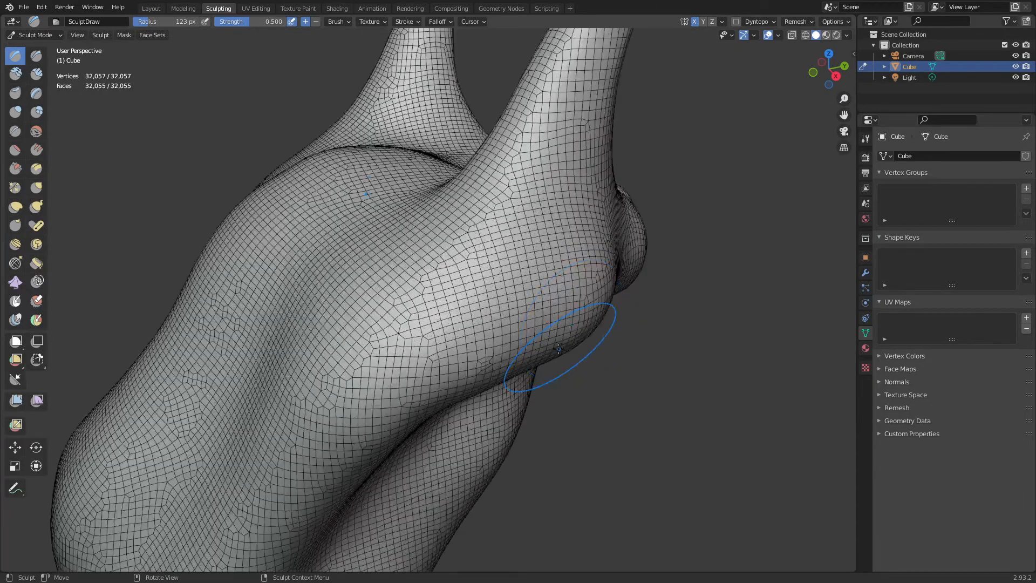
middle_drag(556, 373, 544, 339)
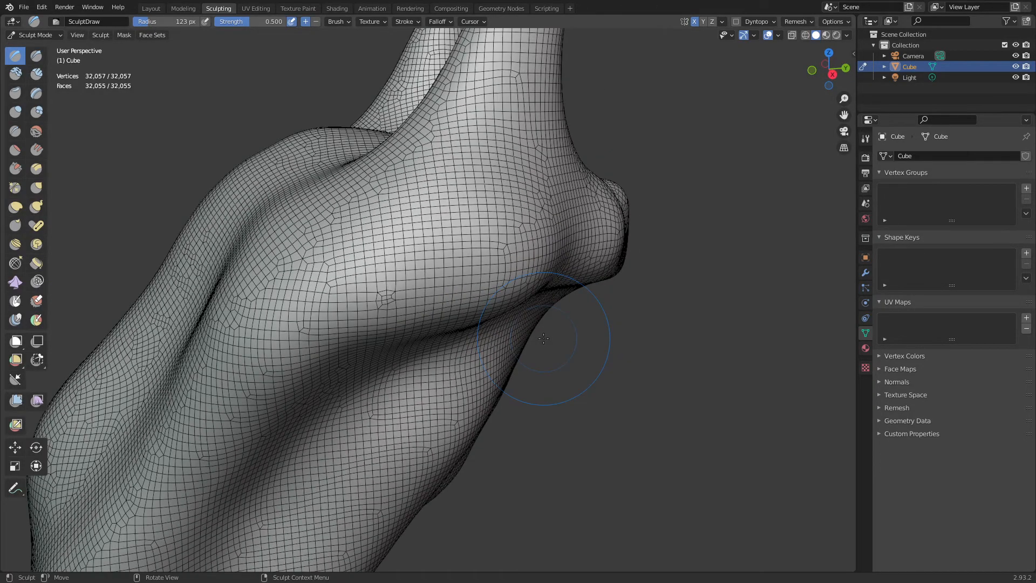
scroll(547, 339, up, 4)
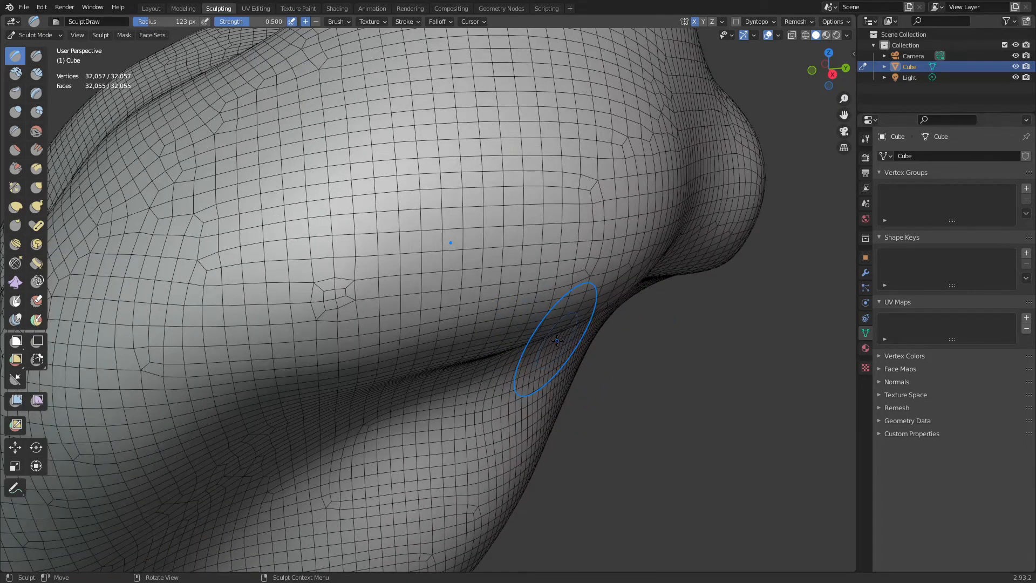
mouse_move(428, 313)
middle_down()
mouse_move(480, 318)
mouse_move(470, 296)
mouse_move(504, 338)
middle_up()
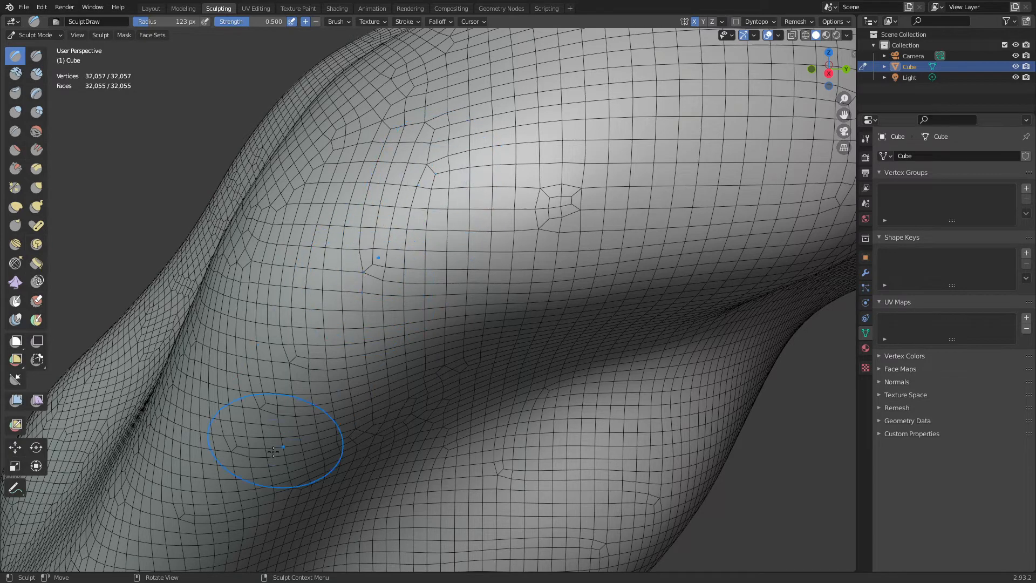
scroll(411, 389, down, 7)
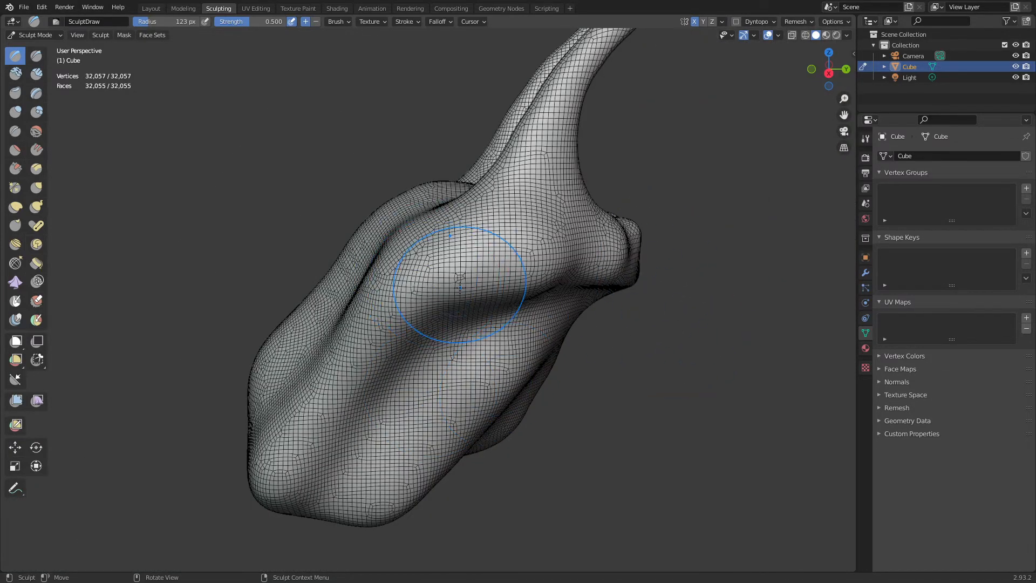
mouse_move(462, 289)
middle_down()
mouse_move(428, 278)
mouse_move(443, 258)
mouse_move(428, 261)
mouse_move(440, 273)
mouse_move(489, 275)
middle_up()
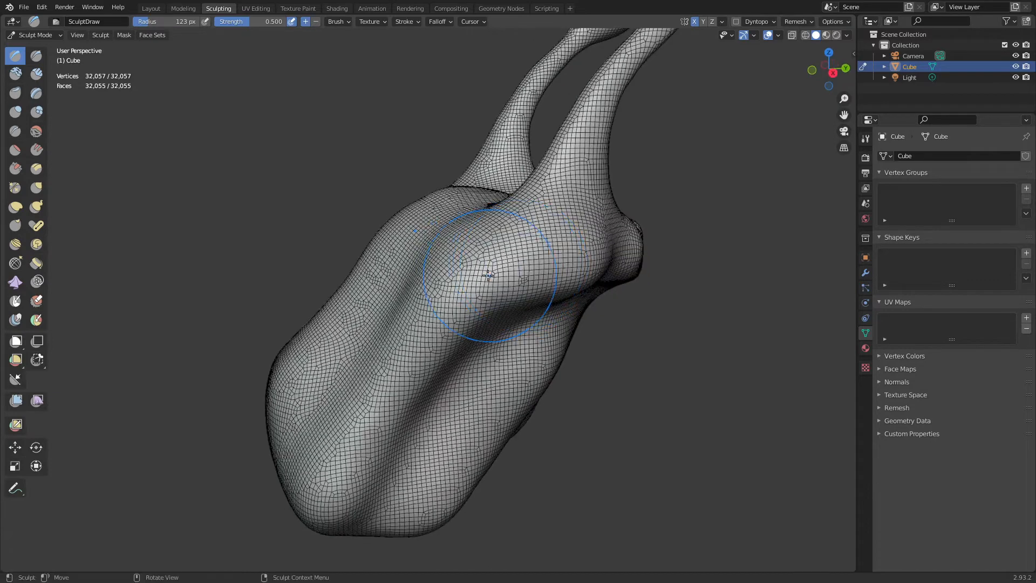
key(shift+z)
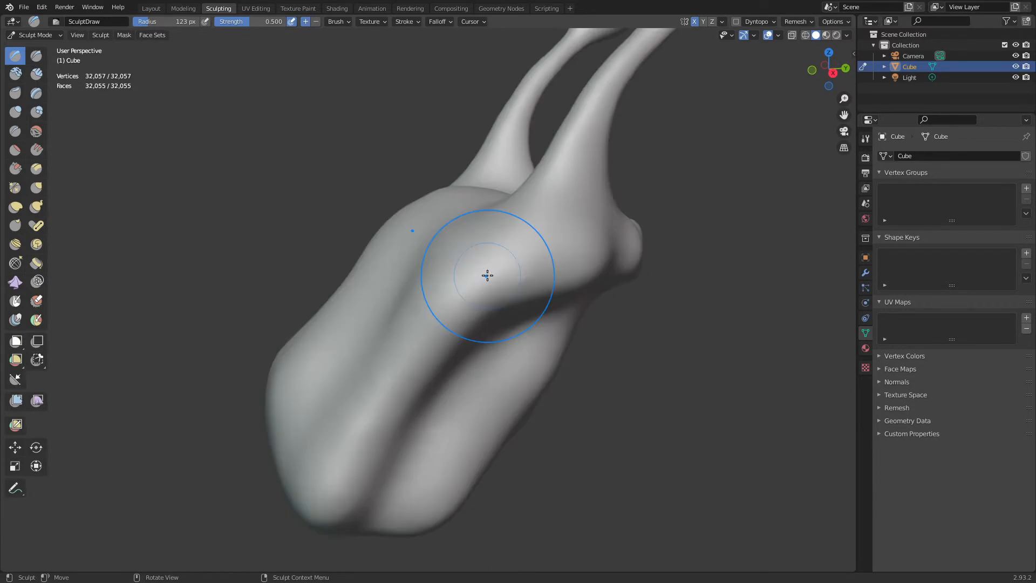
- Remesh the model again at the 0.0305 m voxel size while checking the groove on the side of the body
scroll(478, 275, up, 1)
mouse_move(508, 269)
middle_down()
mouse_move(478, 248)
mouse_move(510, 260)
middle_up()
scroll(491, 259, up, 2)
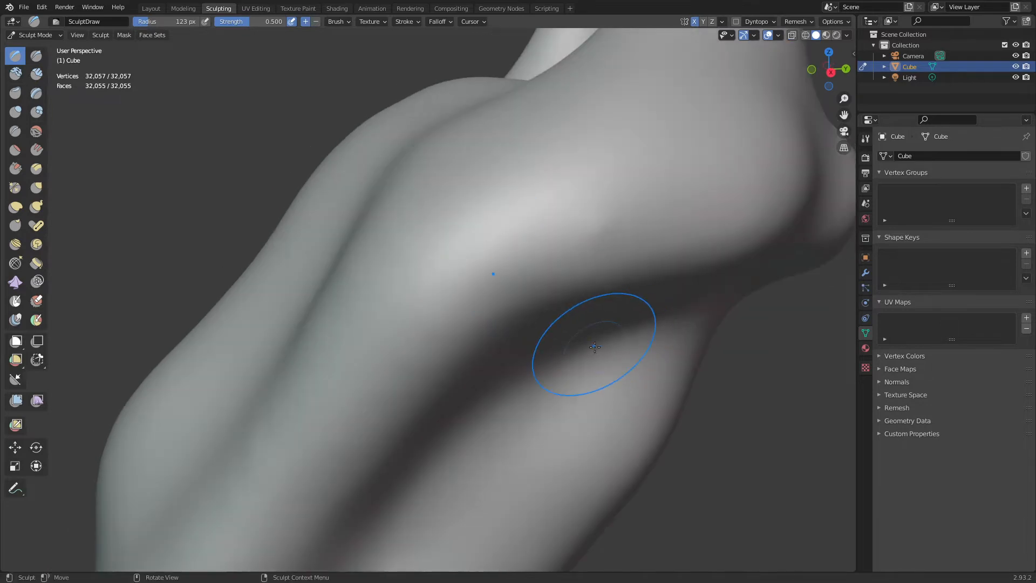
mouse_move(571, 157)
mouse_down()
mouse_move(607, 232)
mouse_move(592, 259)
mouse_up()
key(ctrl+r)
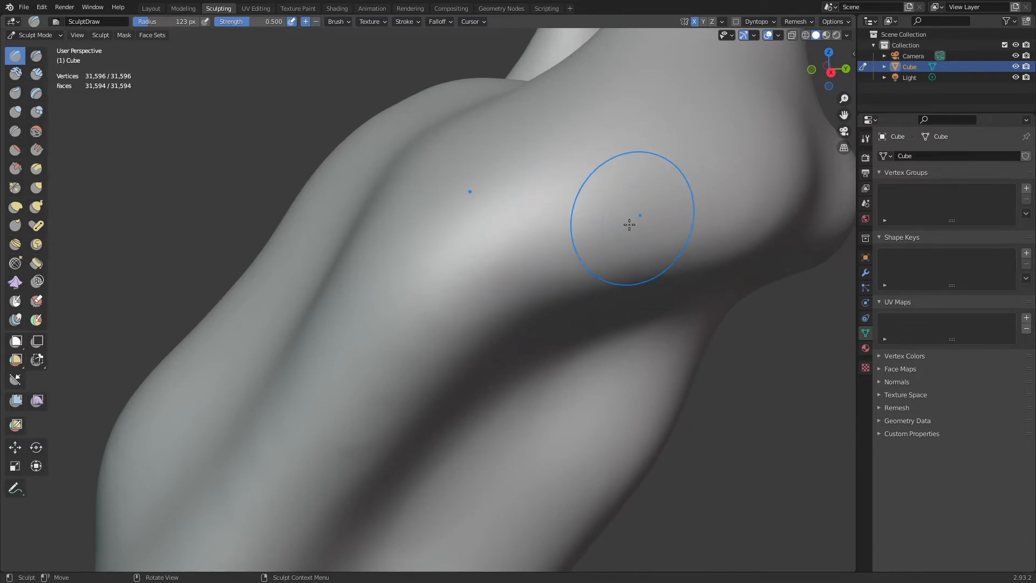
- Try one more remesh of the model and undo it
mouse_move(499, 273)
middle_down()
mouse_move(539, 273)
mouse_move(531, 244)
mouse_move(502, 248)
middle_up()
key(ctrl+r)
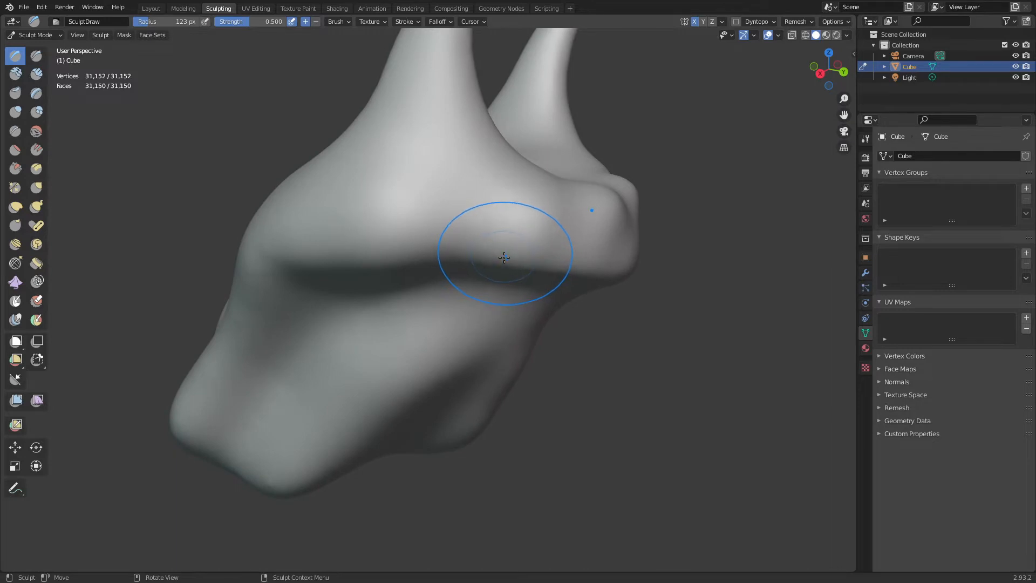
key(ctrl+z)
middle_drag(470, 283, 348, 343)
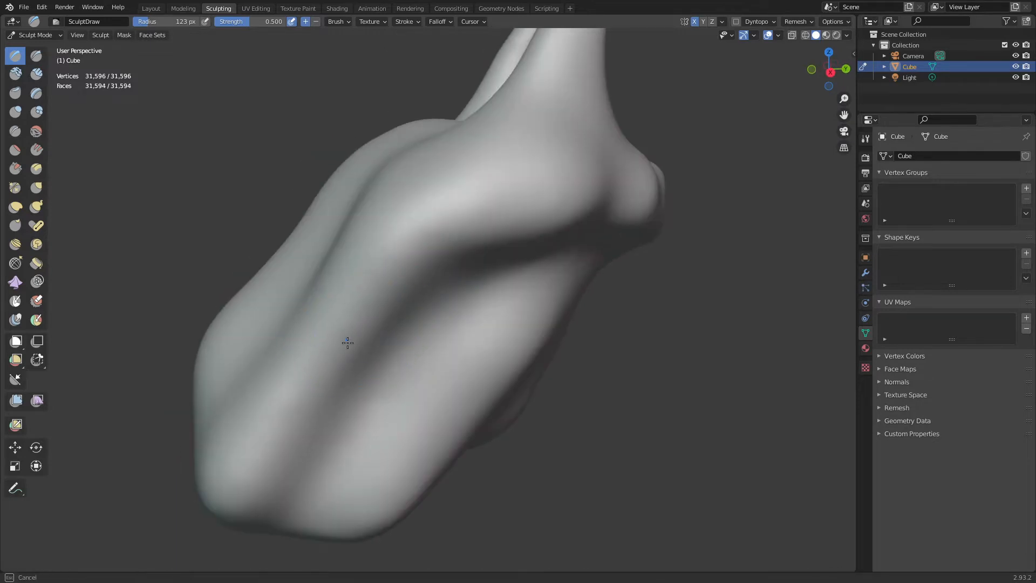
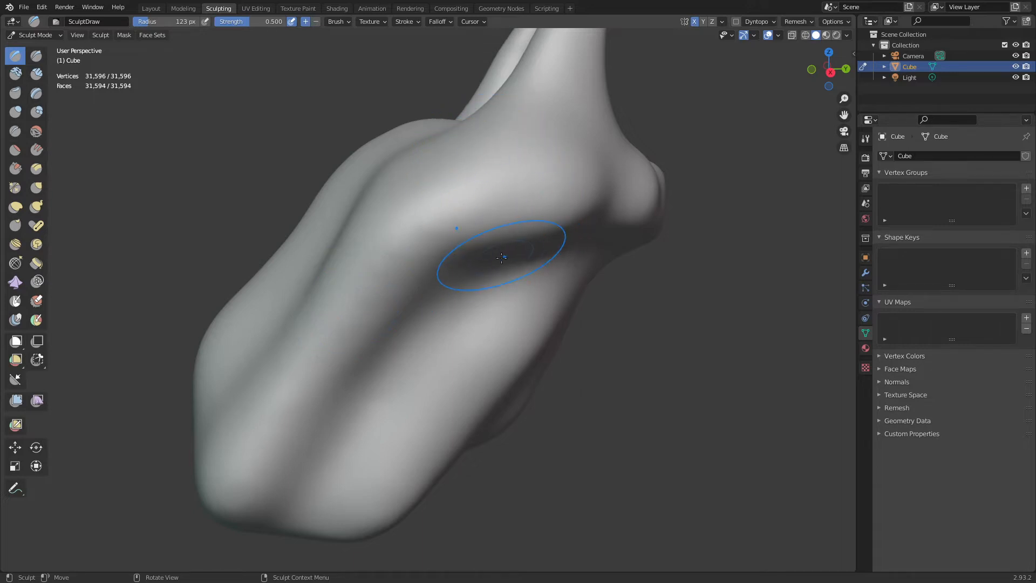
- Switch from Sculpt Mode to Object Mode, deselect the sculpted body and add a plane mesh
mouse_move(479, 232)
middle_down()
mouse_move(511, 225)
mouse_move(493, 225)
mouse_move(469, 311)
middle_up()
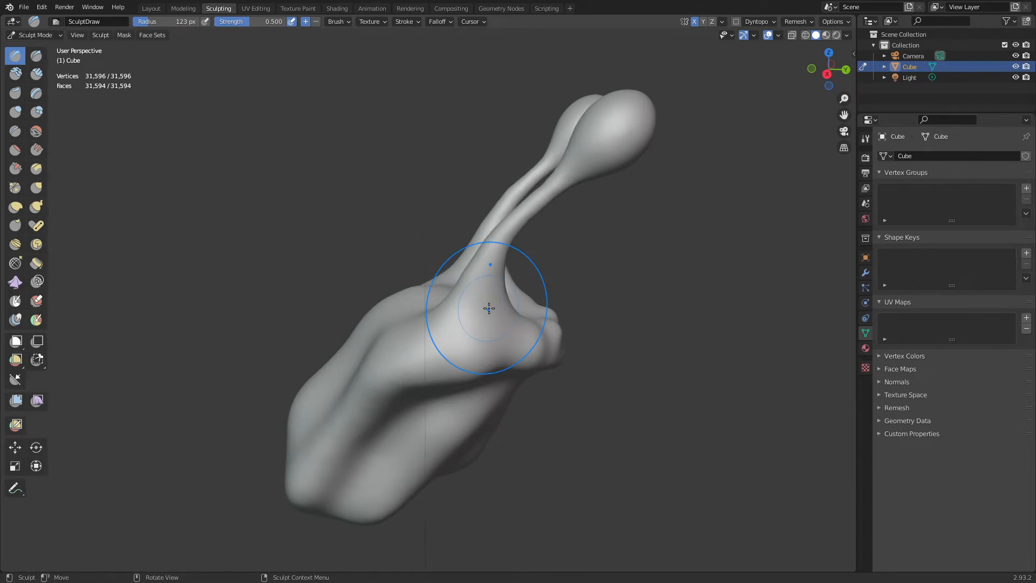
mouse_move(513, 224)
middle_down()
mouse_move(479, 317)
mouse_move(510, 347)
middle_up()
key(ctrl+Tab)
click(435, 349)
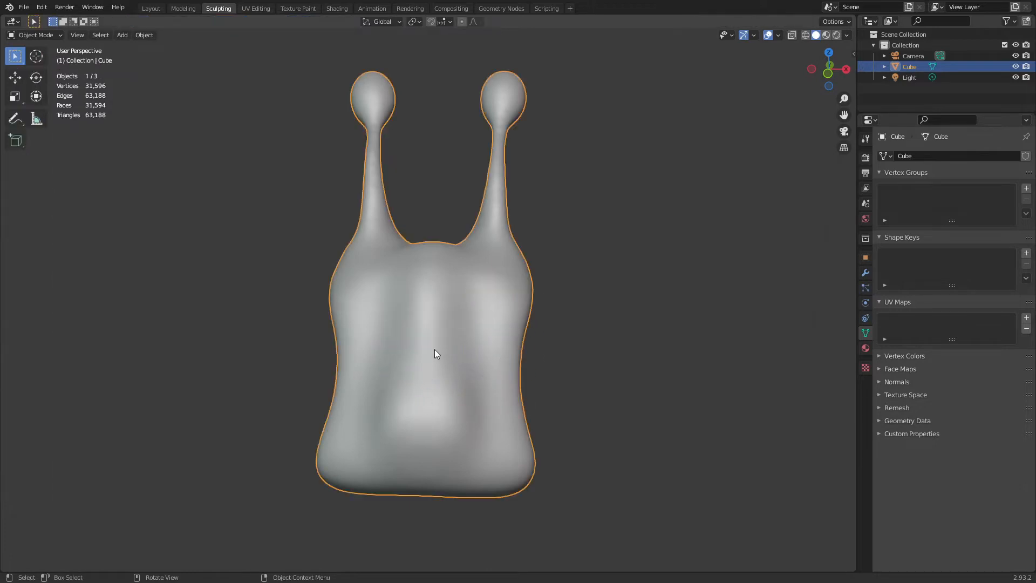
click(617, 363)
key(shift+a)
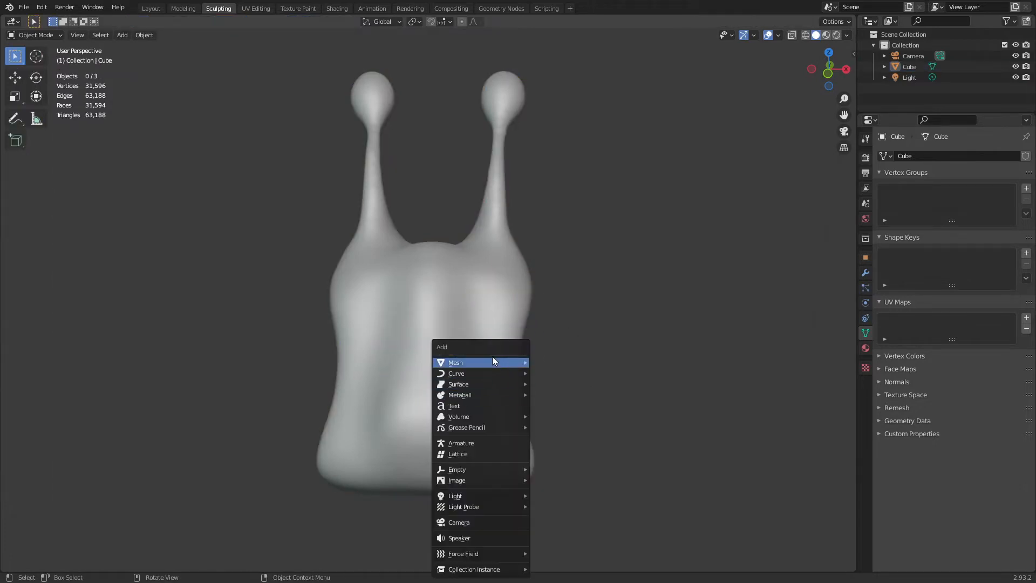
mouse_move(493, 361)
click(546, 364)
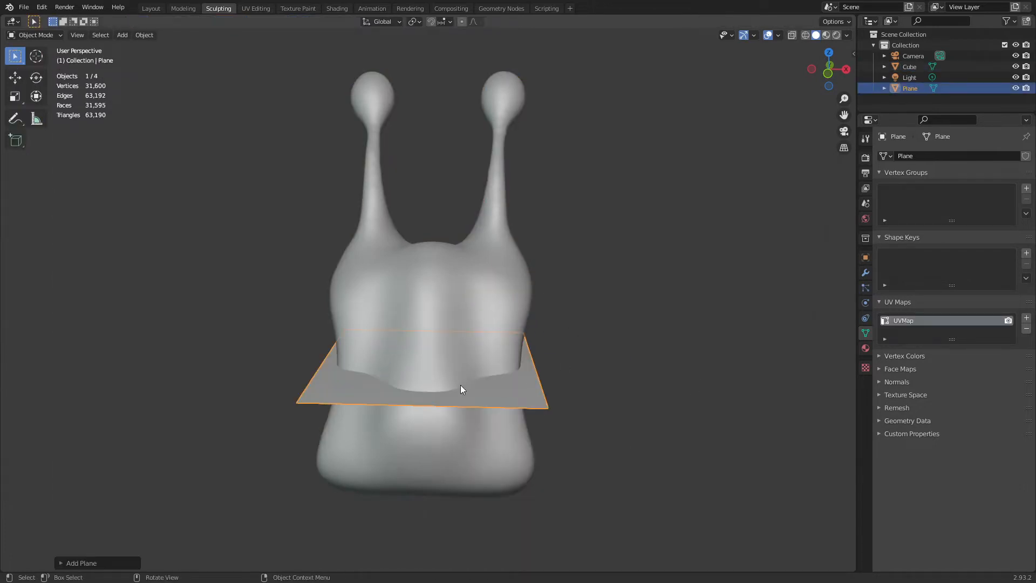
- In Edit Mode, move the plane's face horizontally, with Z locked, until it lies clear beside the body
middle_drag(461, 389, 481, 416)
key(ctrl+Tab)
click(534, 414)
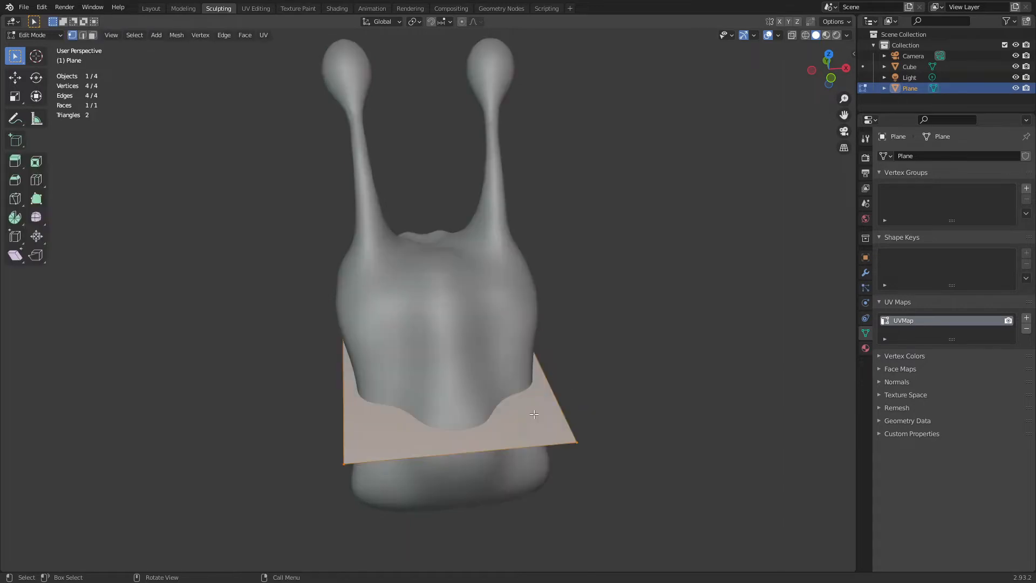
click(500, 414)
click(507, 413)
key(g)
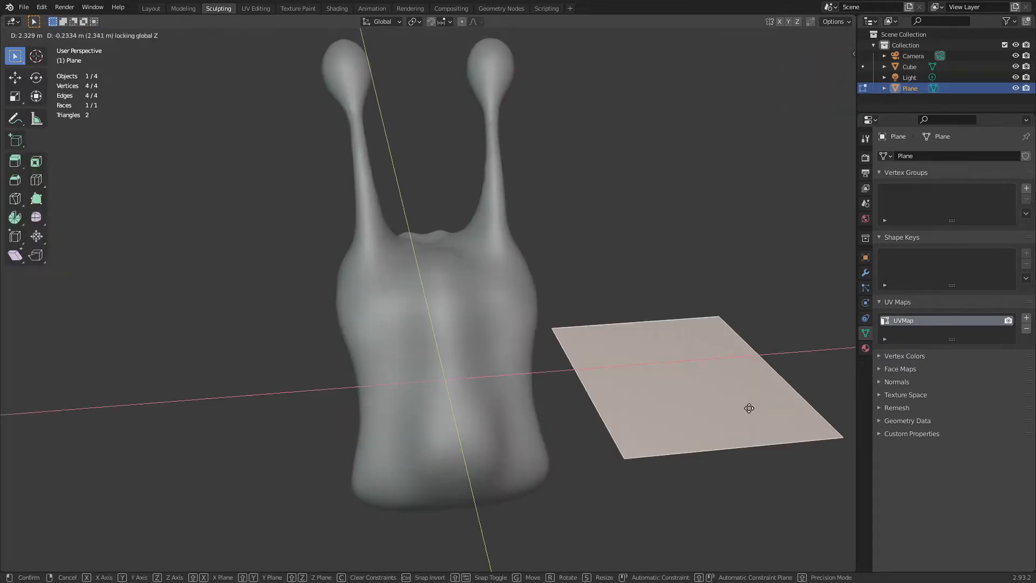
click(750, 409)
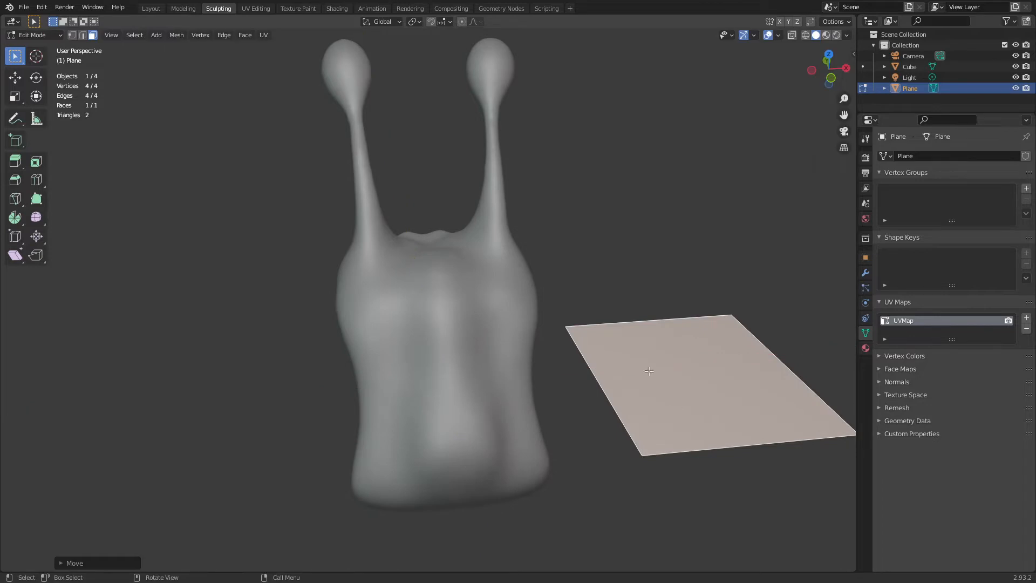
- Set the snapping target to Face and enable Align Rotation to Target
click(387, 21)
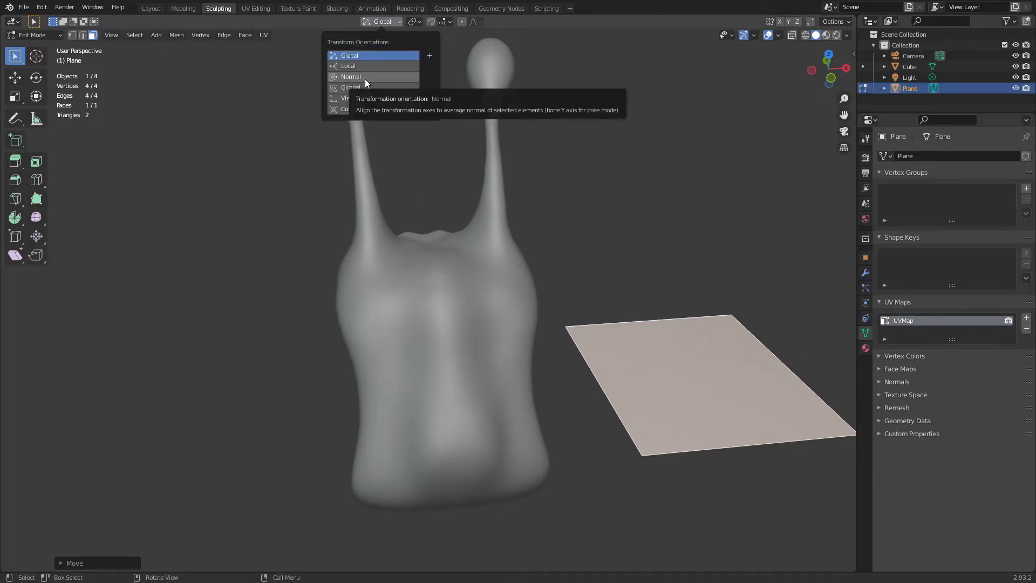
click(451, 22)
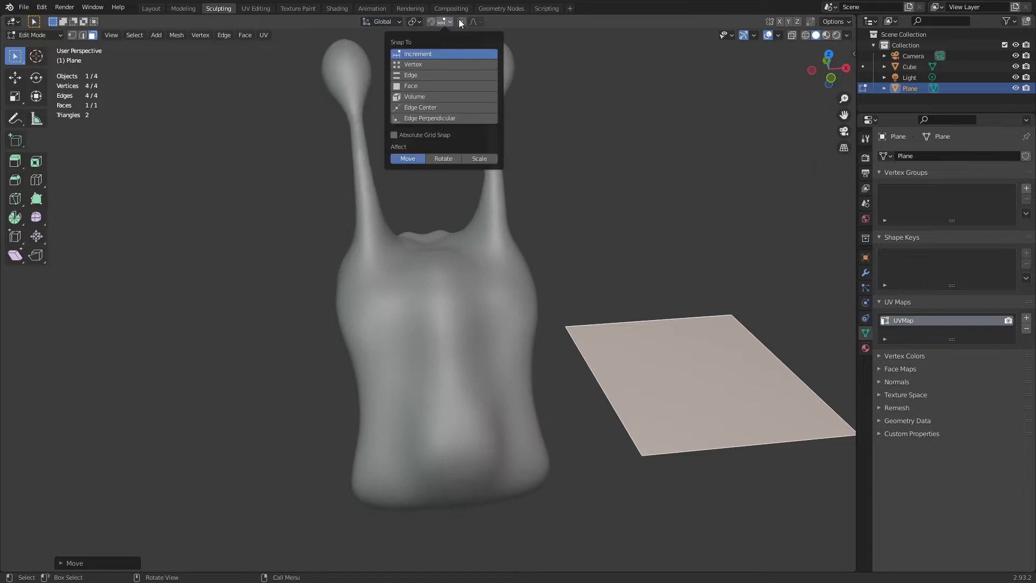
click(419, 85)
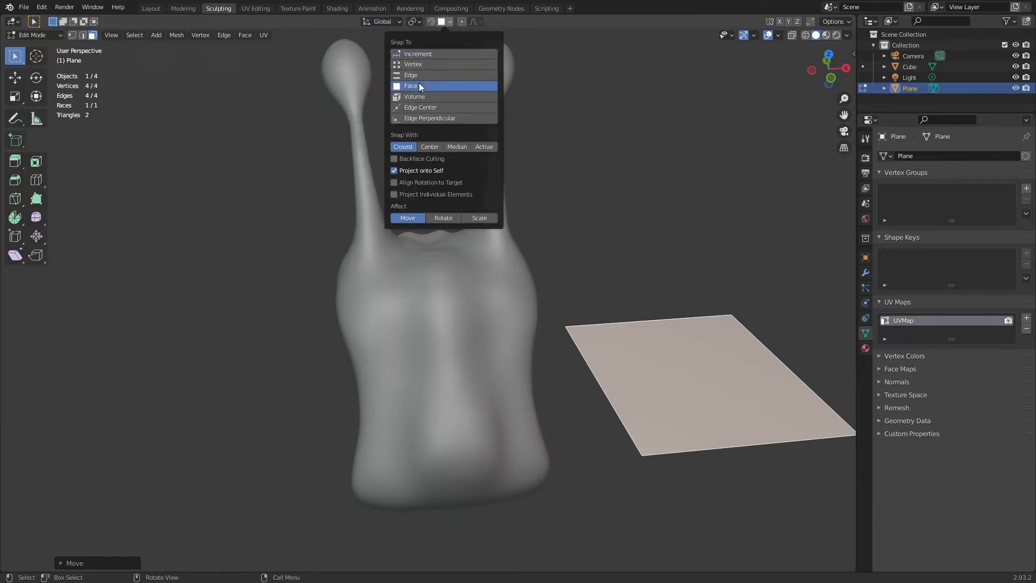
click(414, 183)
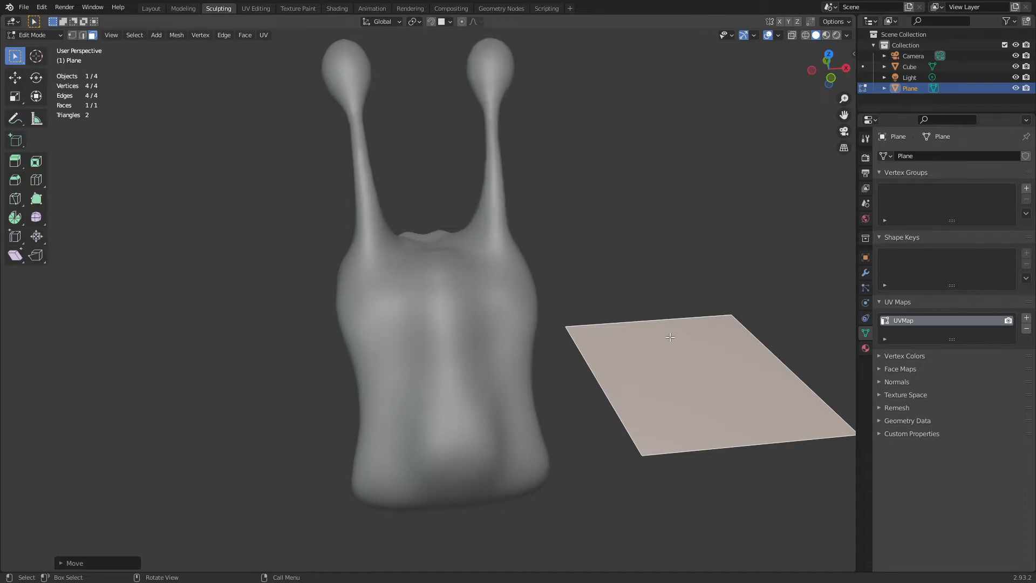
- With snapping on, move the plane's two left corner vertices onto the left part of the body's front
key(1)
click(571, 324)
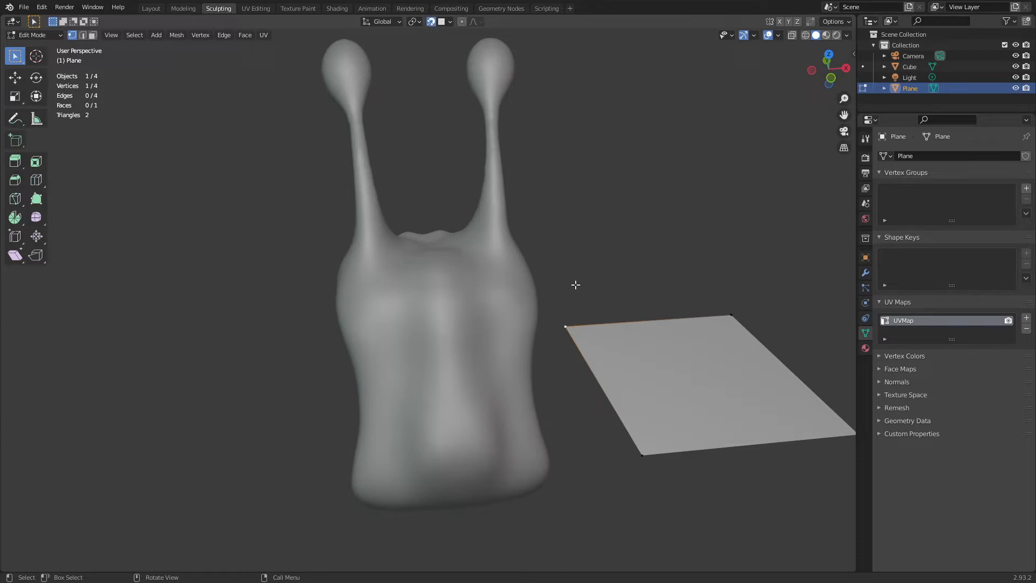
key(g)
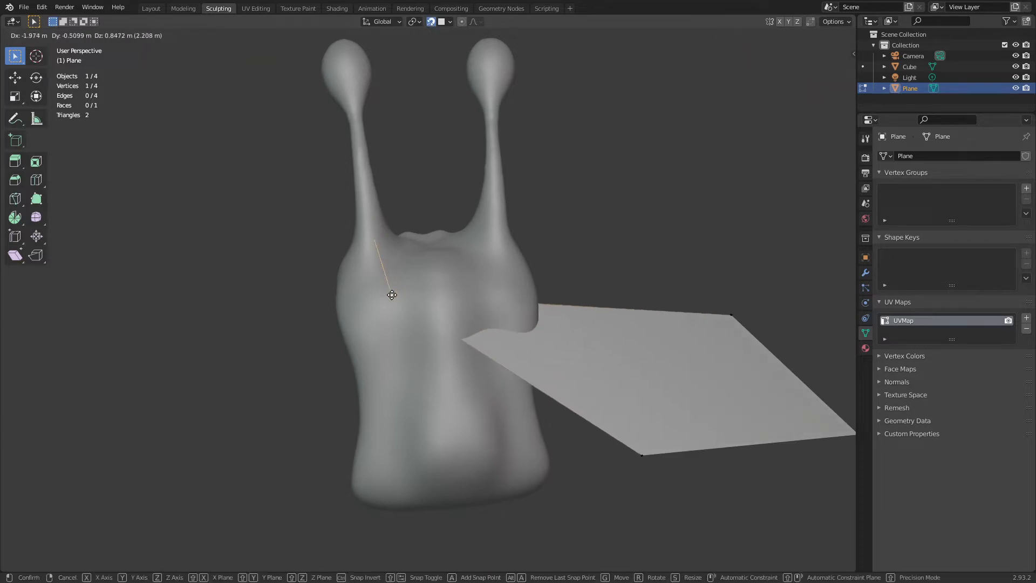
click(392, 294)
click(640, 459)
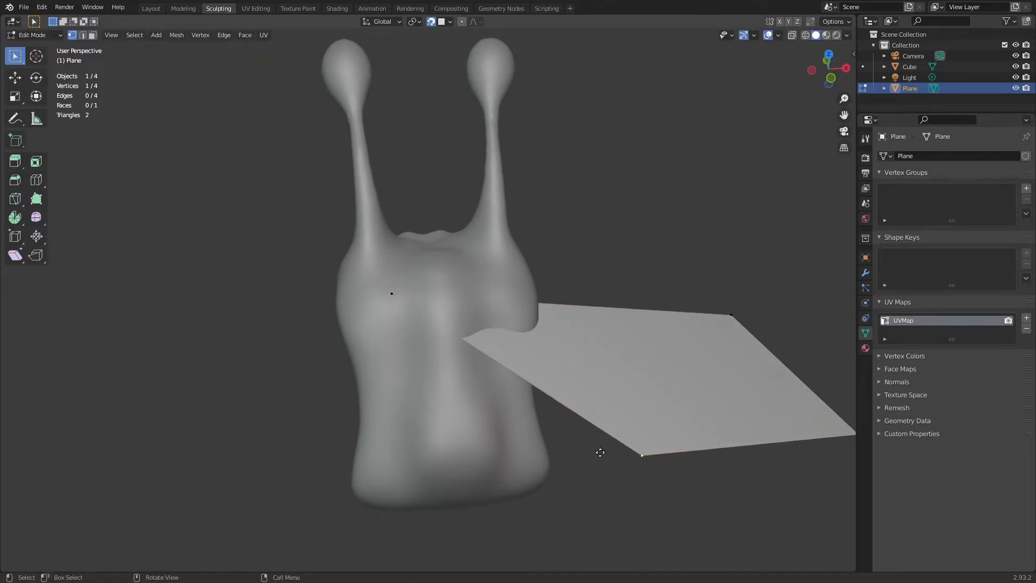
key(g)
click(348, 357)
- Snap the plane's two right corner vertices onto the body surface, forming a small upright quad
click(750, 313)
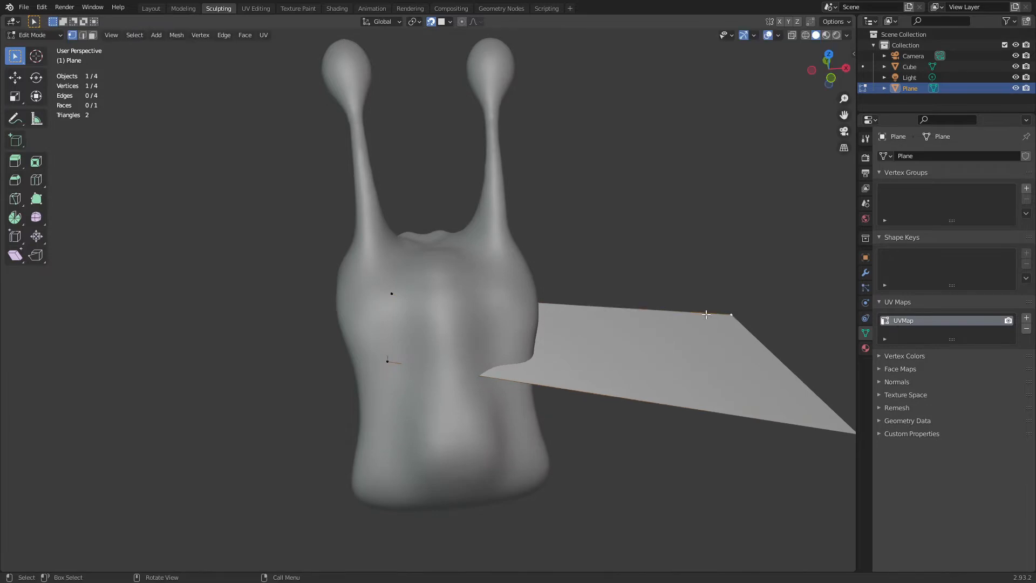
key(g)
click(429, 293)
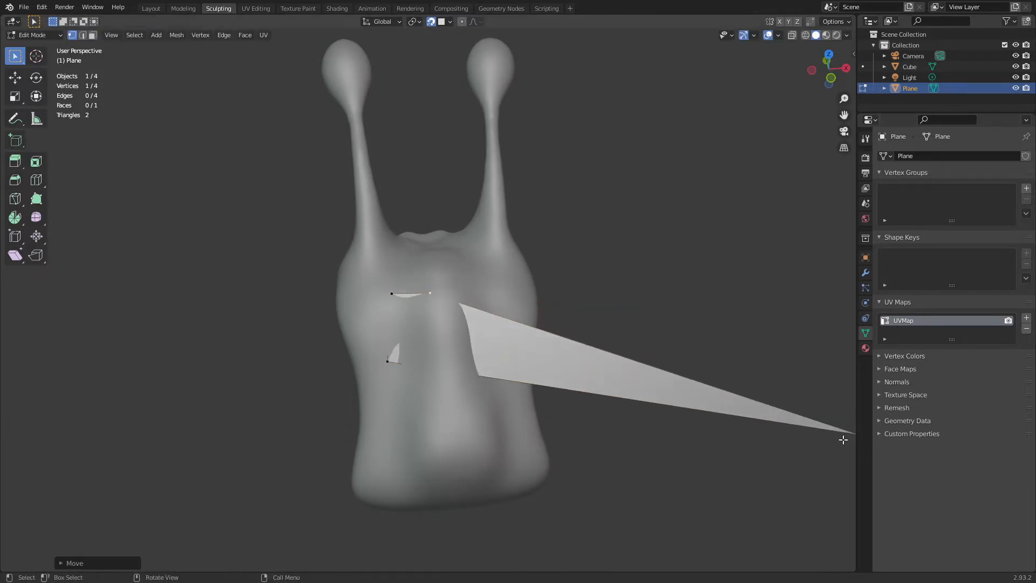
scroll(842, 435, down, 2)
click(708, 387)
key(g)
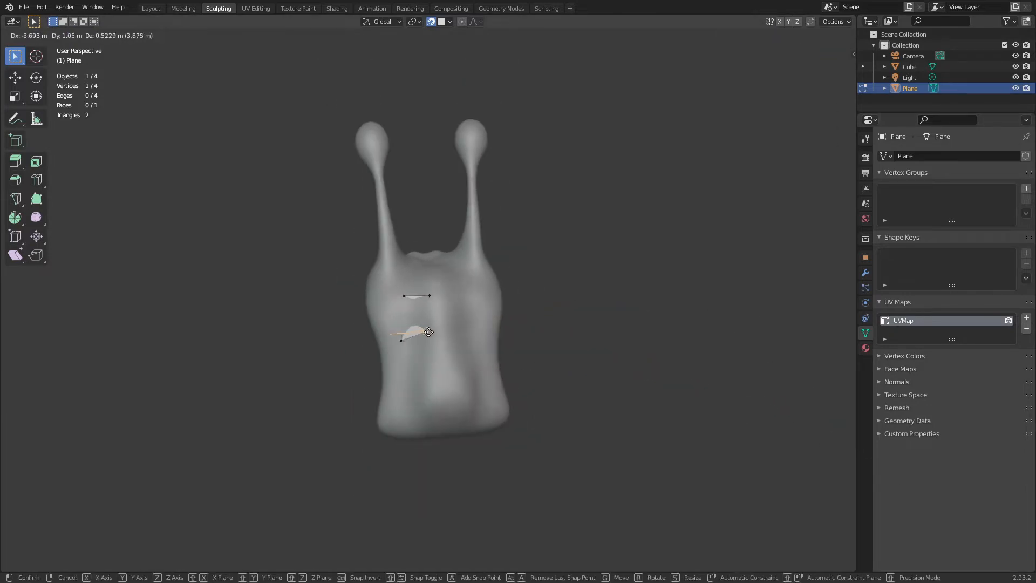
click(437, 343)
- Return to Object Mode and give the plane a Shrinkwrap modifier with the sculpted Cube as its target
scroll(454, 361, up, 4)
scroll(459, 363, up, 1)
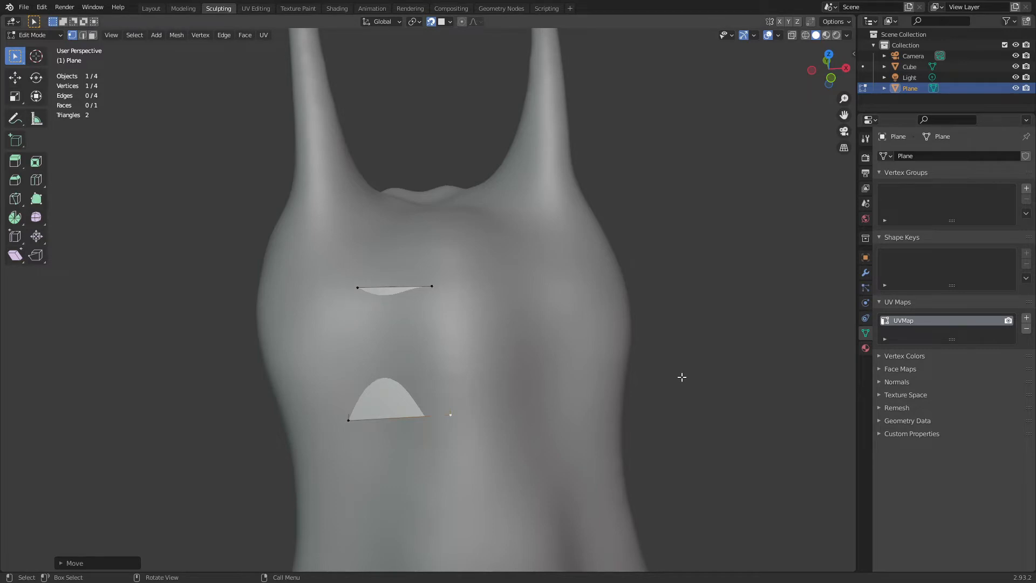
key(ctrl+Tab)
click(592, 374)
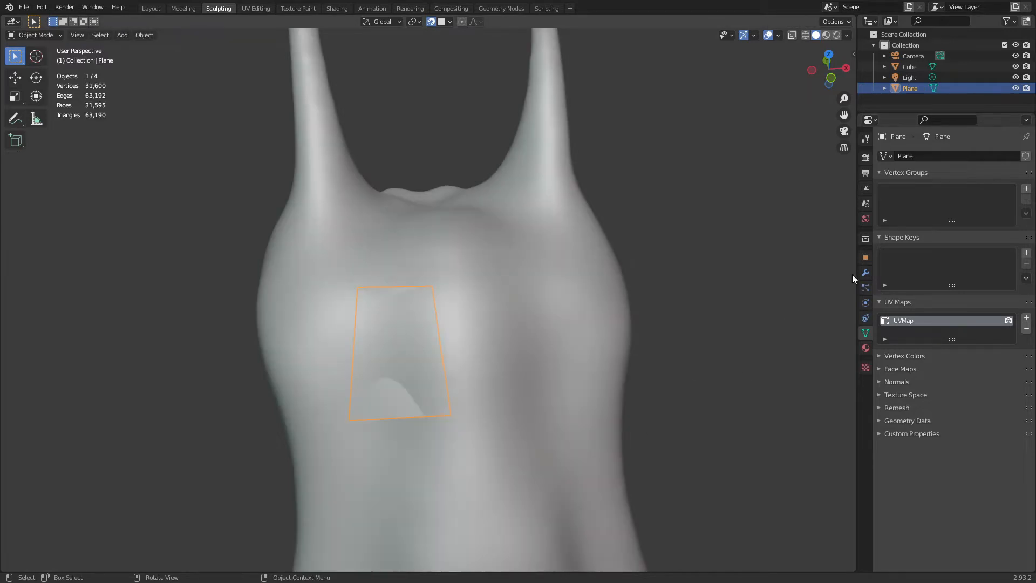
click(866, 271)
click(947, 155)
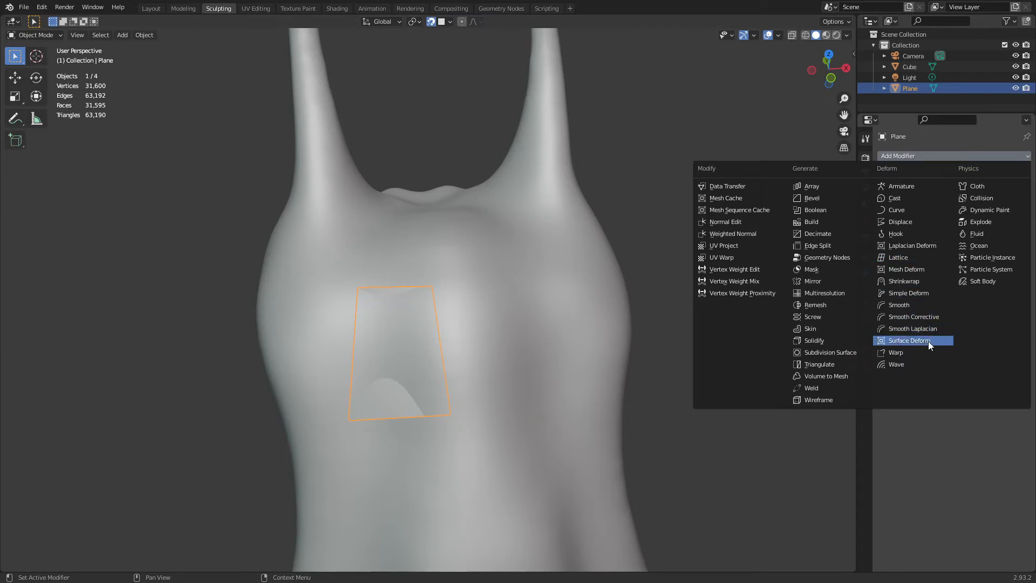
click(926, 281)
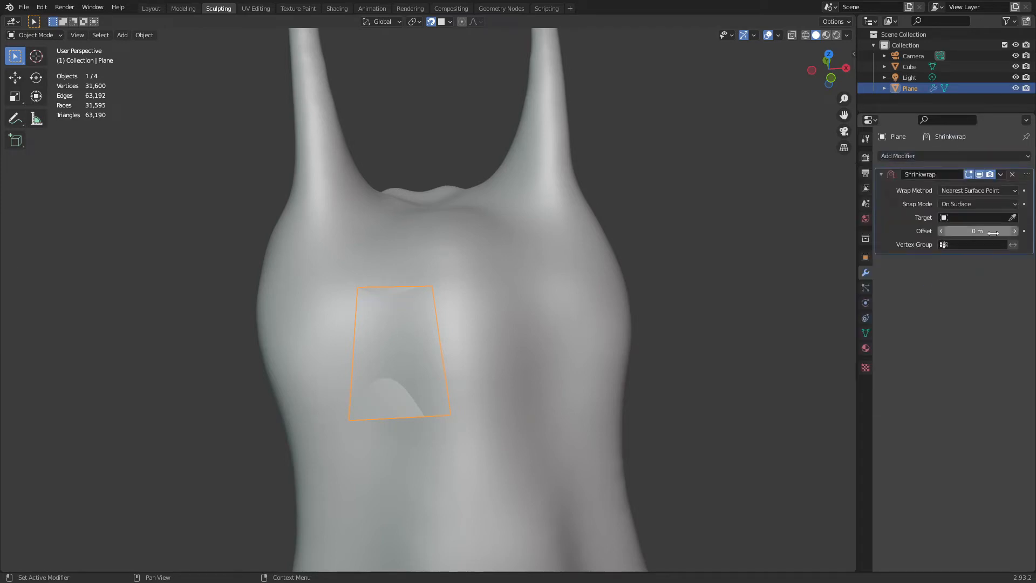
click(1012, 217)
click(604, 345)
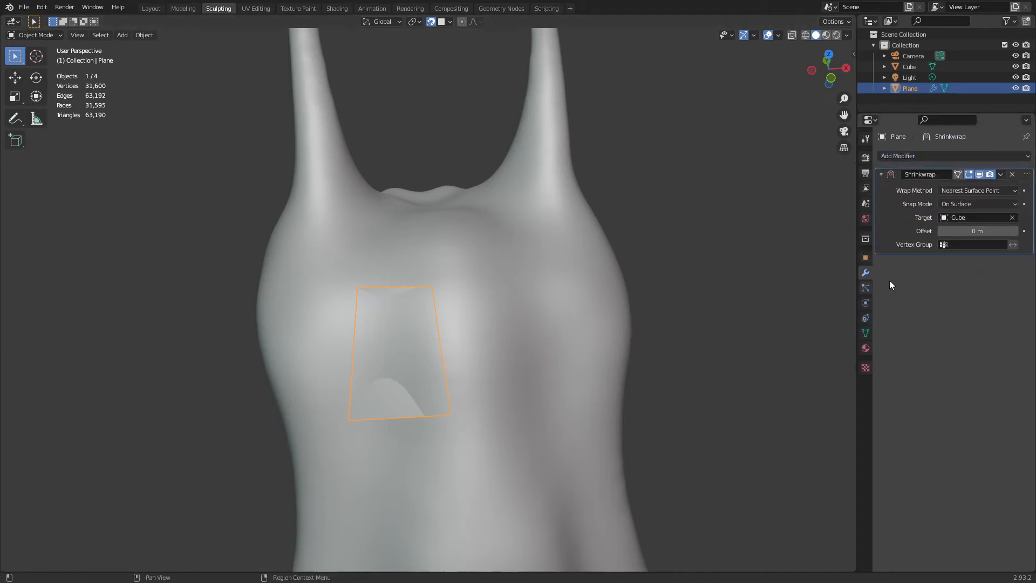
- Try the Outside and Outside Surface snap modes on the Shrinkwrap modifier, then set Above Surface with a 0.05 m offset
click(970, 205)
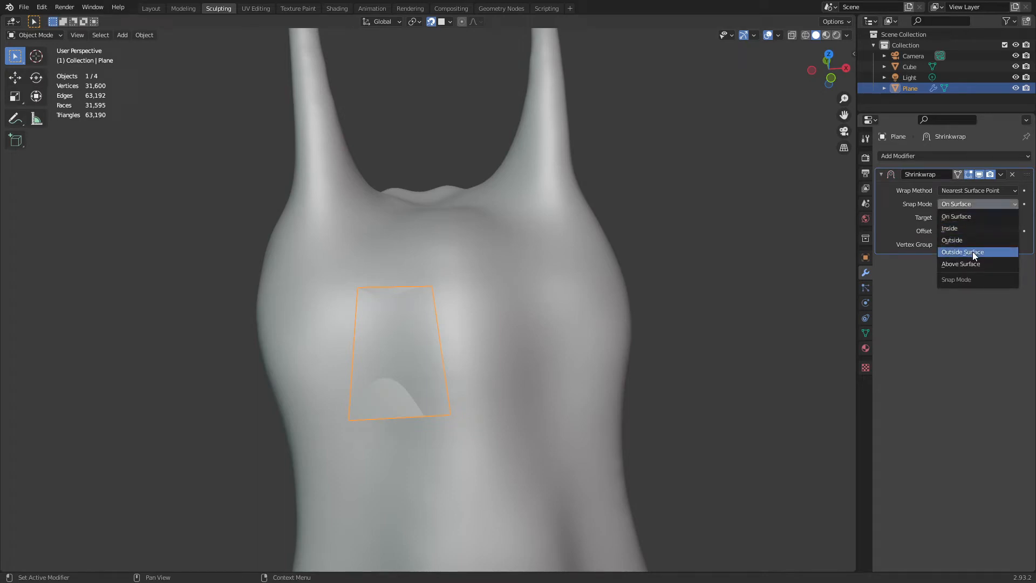
click(968, 240)
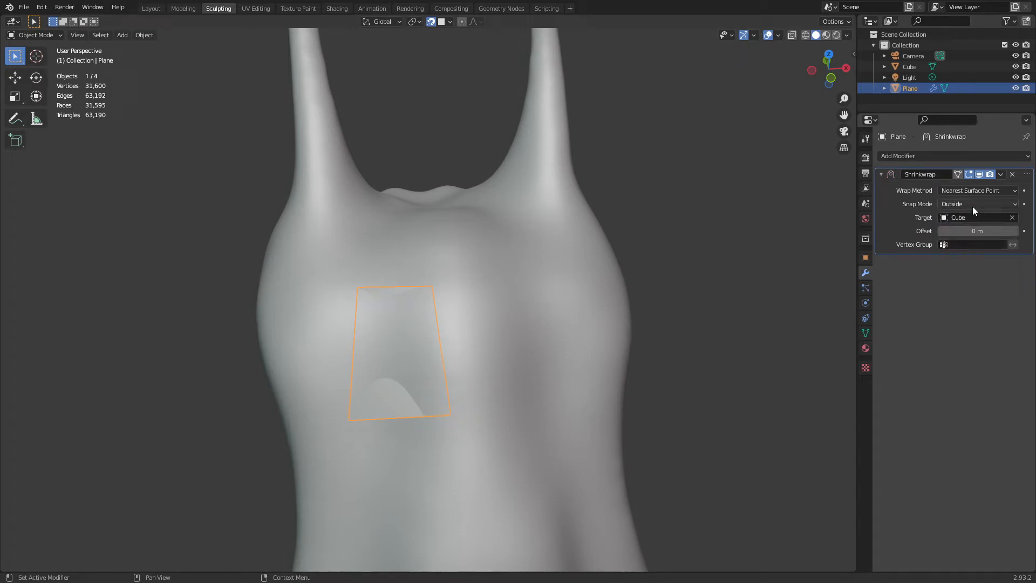
click(973, 205)
click(980, 253)
click(973, 205)
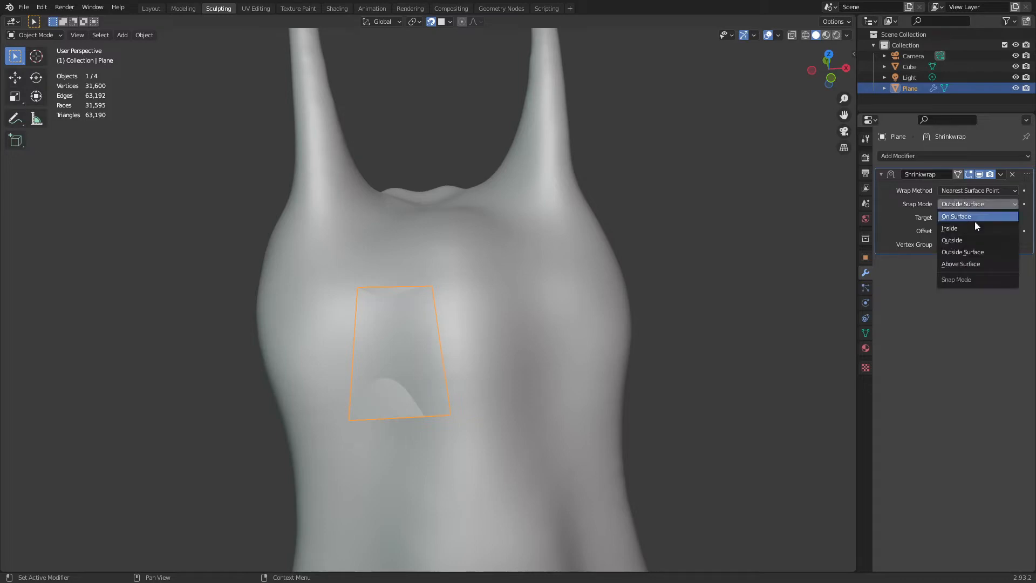
click(973, 263)
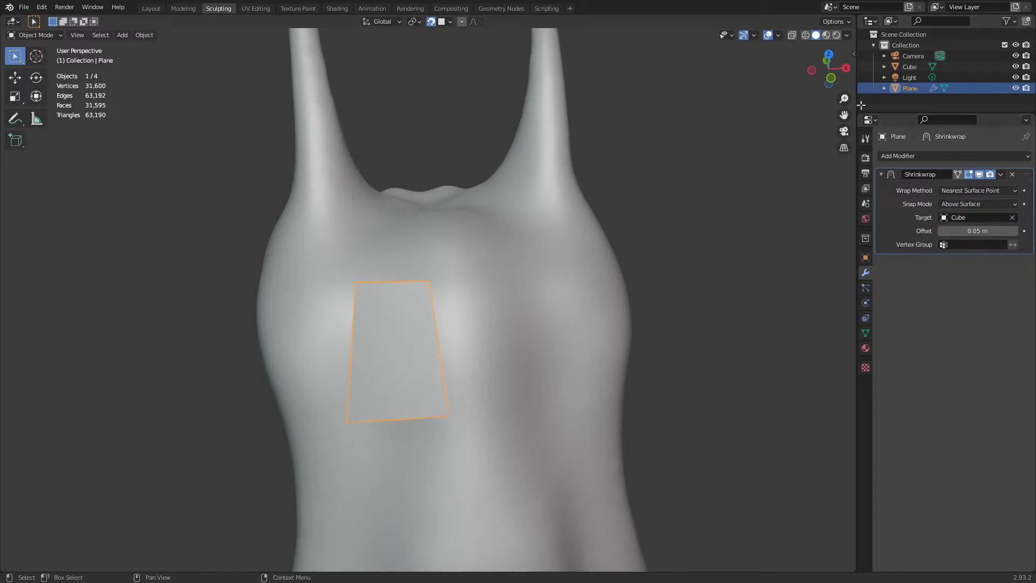
- Set the viewport shading to Studio lighting with Random object colors
click(847, 36)
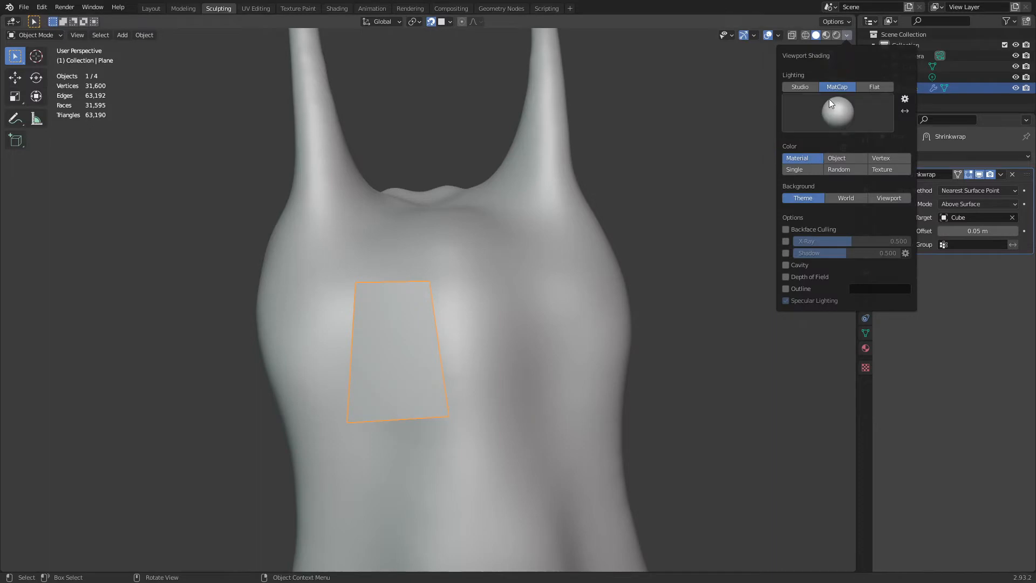
click(815, 88)
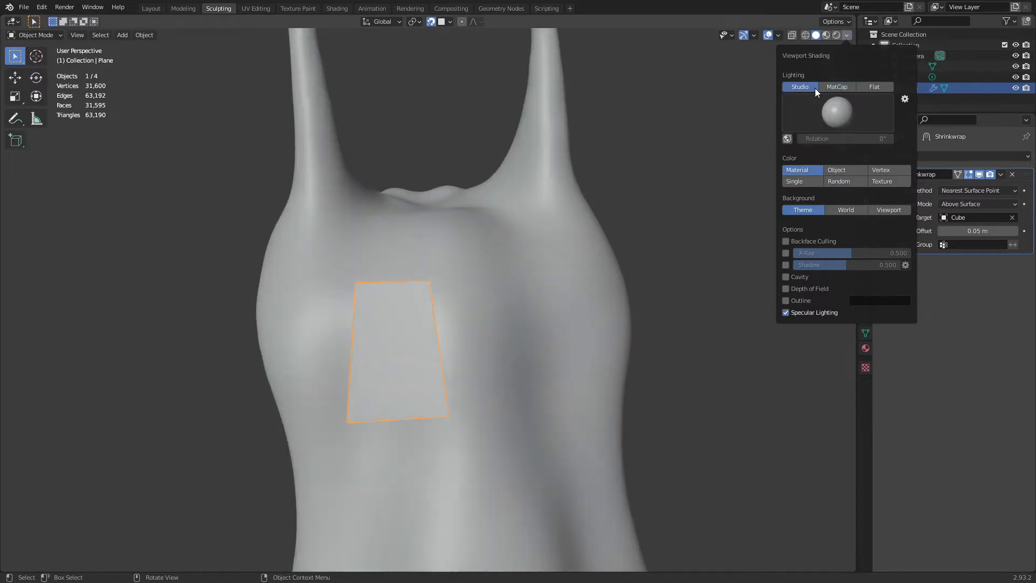
click(841, 186)
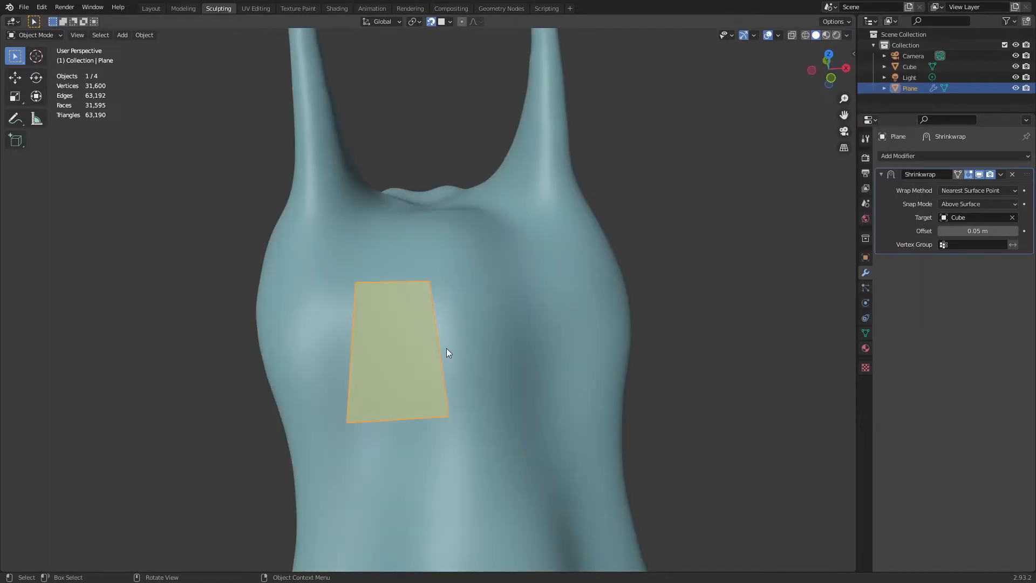
- Enter Edit Mode on the plane and enable the Shrinkwrap modifier's On Cage display
key(Tab)
middle_drag(463, 311, 333, 263)
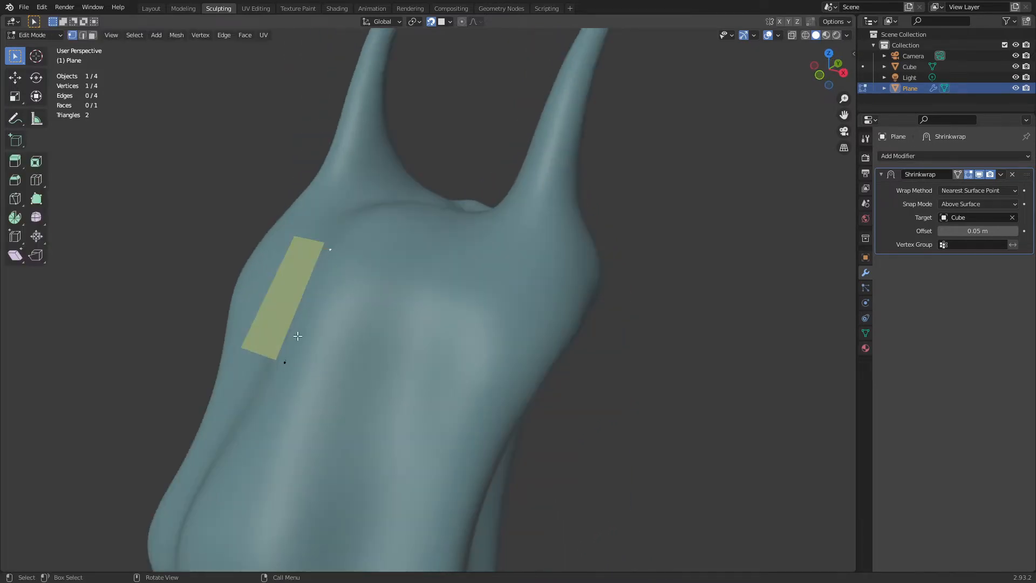
click(962, 177)
middle_drag(292, 382, 351, 393)
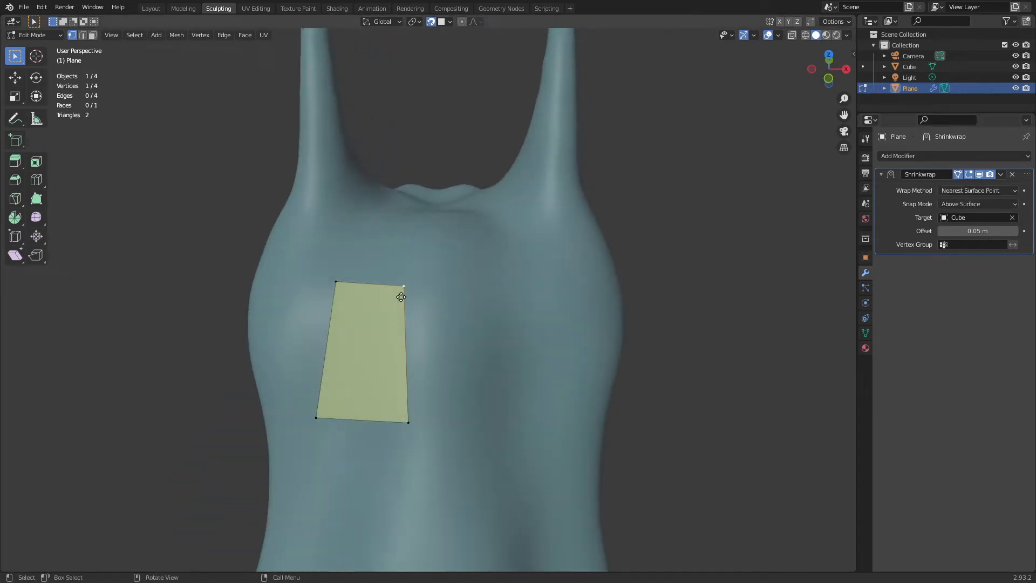
- Extrude the quad's upper right vertex three times across the body to its right side
key(e)
click(467, 293)
key(e)
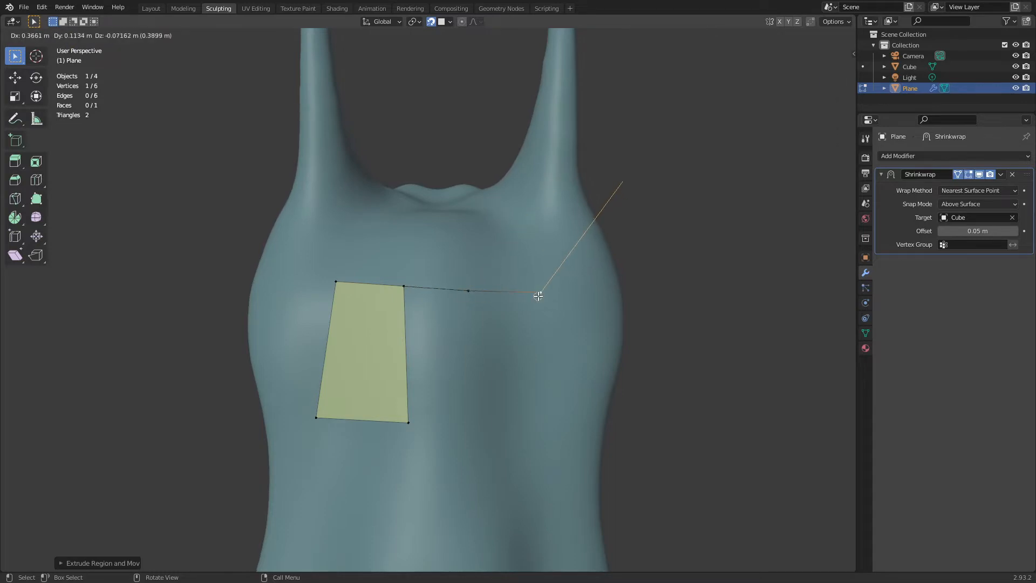
click(540, 292)
key(e)
click(594, 284)
- Extrude the quad's lower right vertex three times across the body, roughly parallel to the upper edge chain
click(409, 422)
key(e)
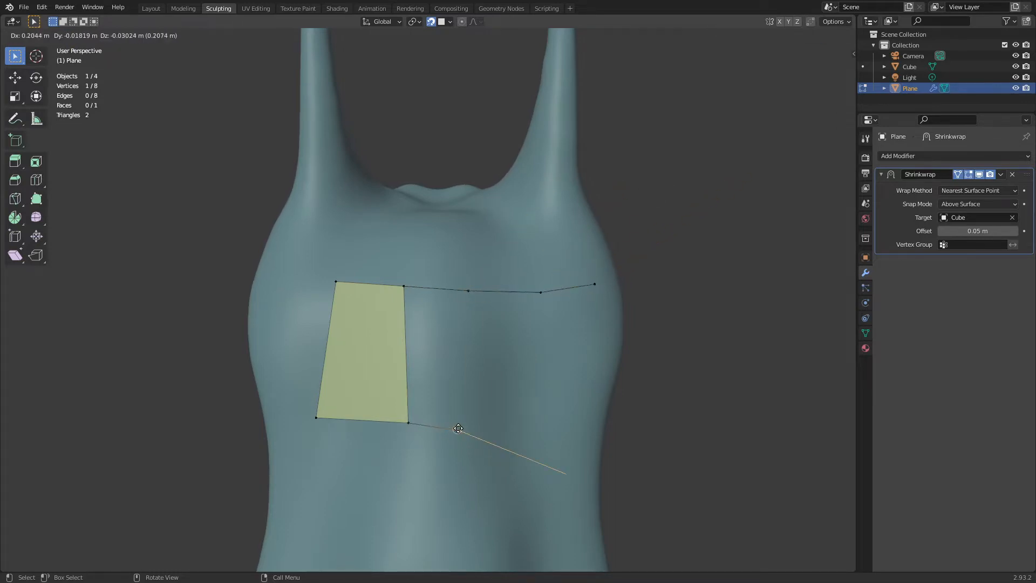
click(467, 425)
key(e)
click(541, 418)
key(e)
click(604, 393)
- Fill three faces between the upper and lower edge chains, starting from the quad's right edge
click(455, 350)
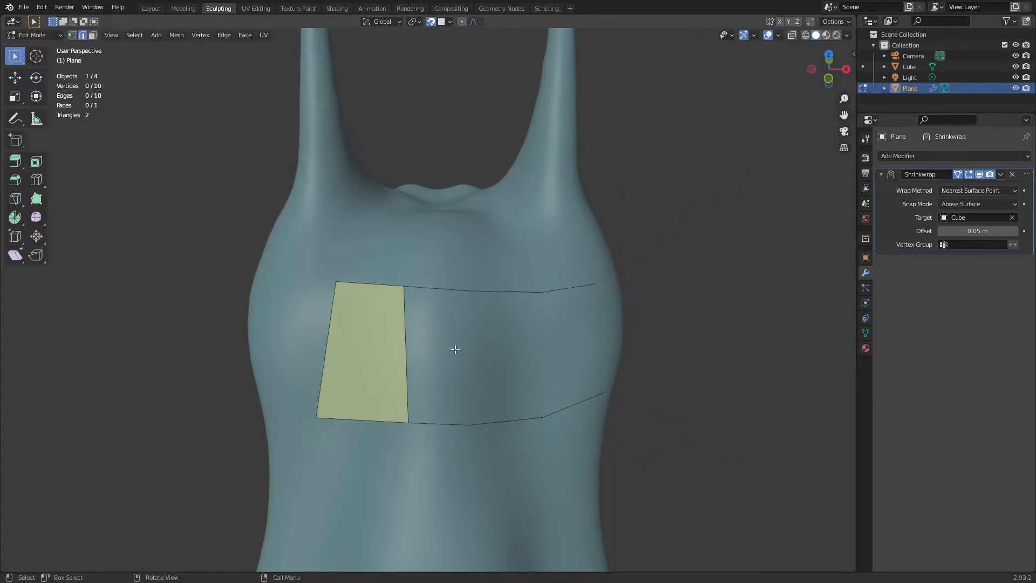
key(f)
key(f)
key(f)
- Add a centred horizontal loop cut across the four-face strip, splitting it into two rows of faces
middle_drag(407, 334, 474, 378)
key(ctrl+r)
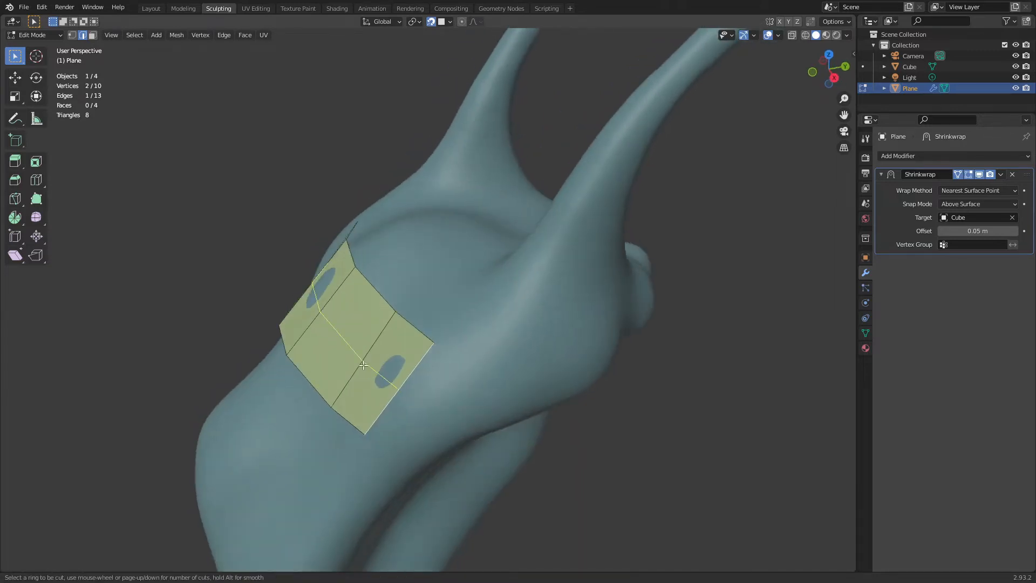
click(363, 366)
click(370, 365)
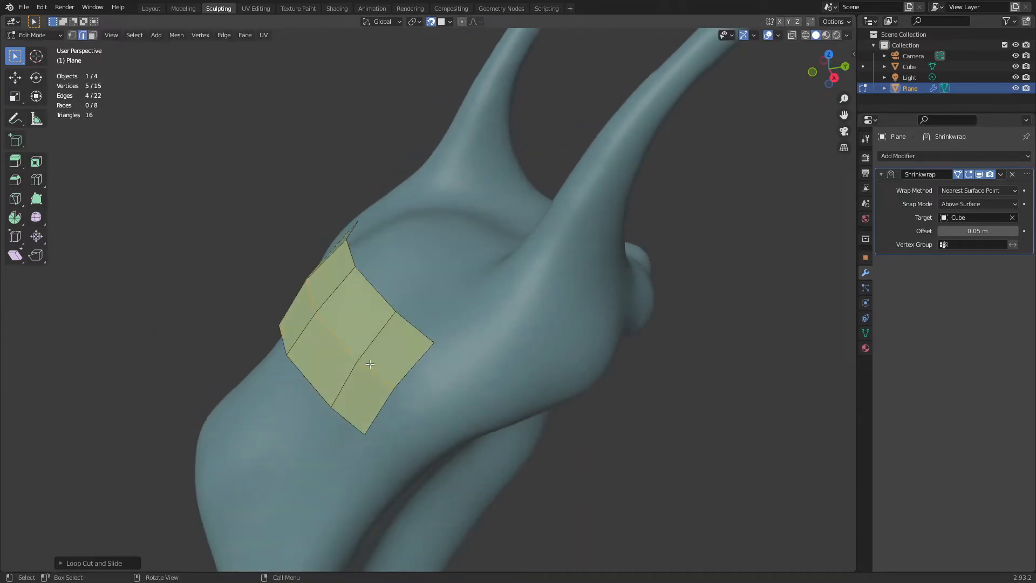
middle_drag(453, 415, 426, 375)
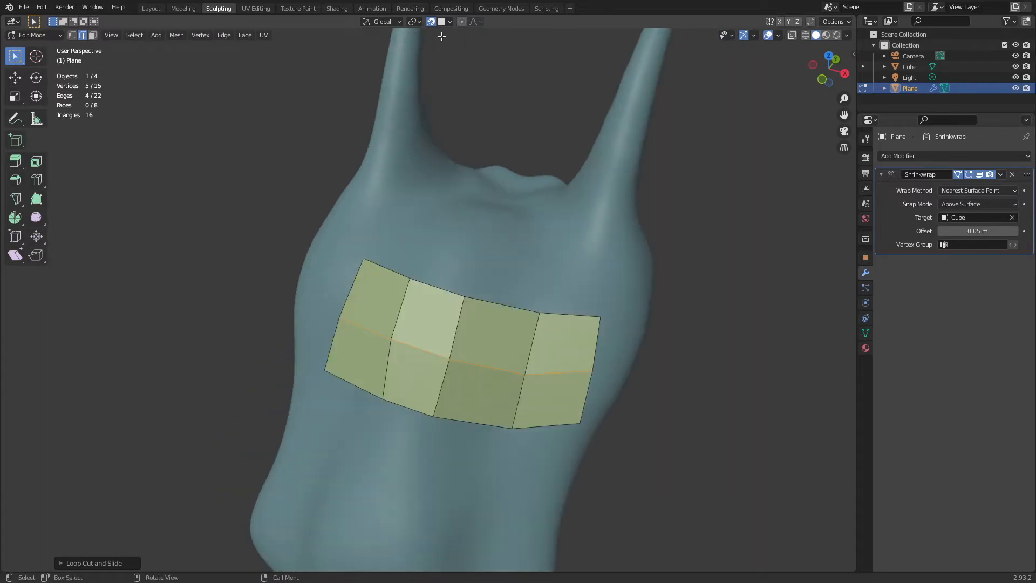
- Check the face-snapping options and move the new middle edge loop slightly along the body surface
click(451, 23)
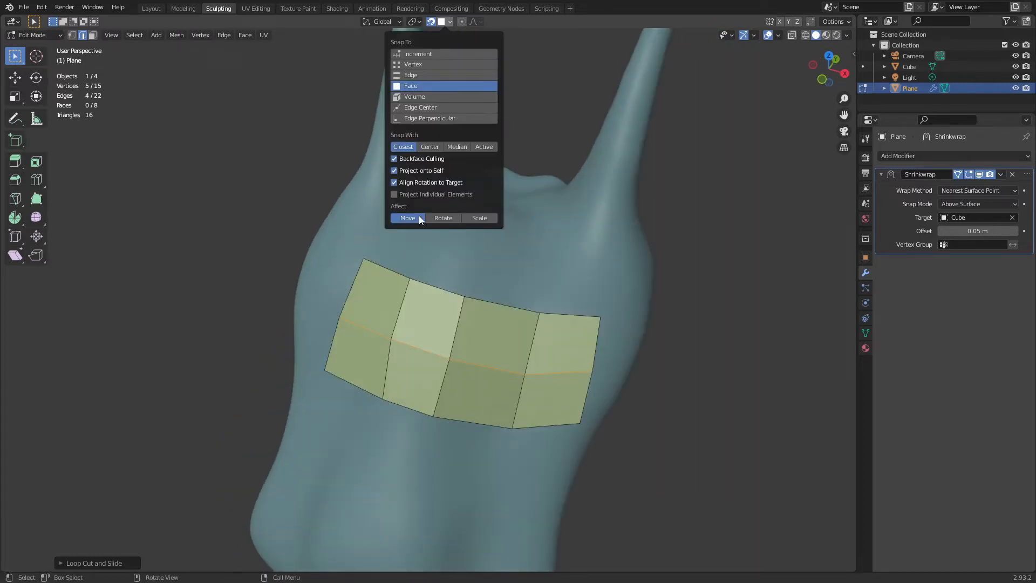
key(g)
click(390, 339)
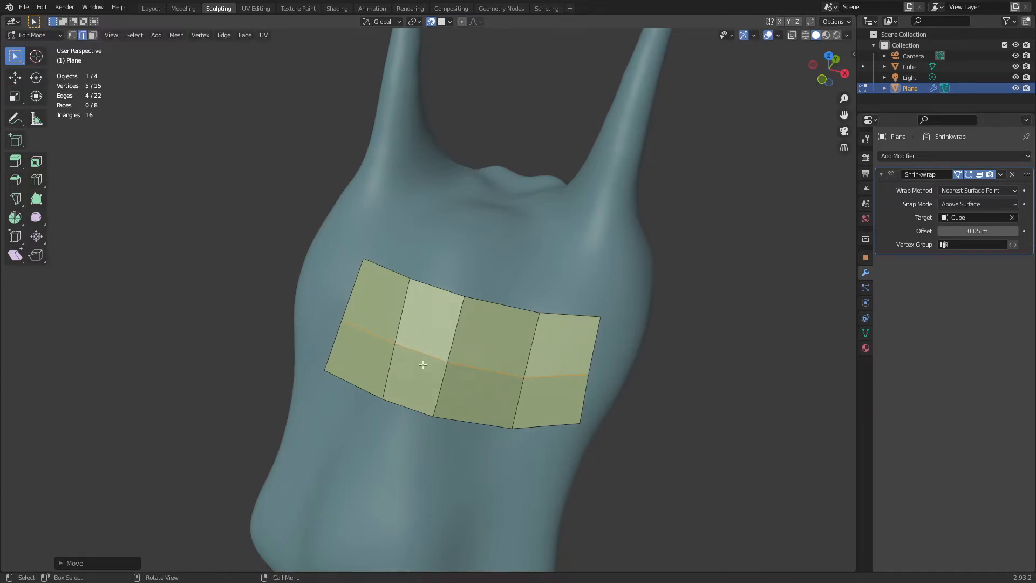
- Extrude the patch's two right boundary edges twice around the side of the body and rotate the outermost edges
middle_drag(423, 365, 347, 335)
click(346, 334)
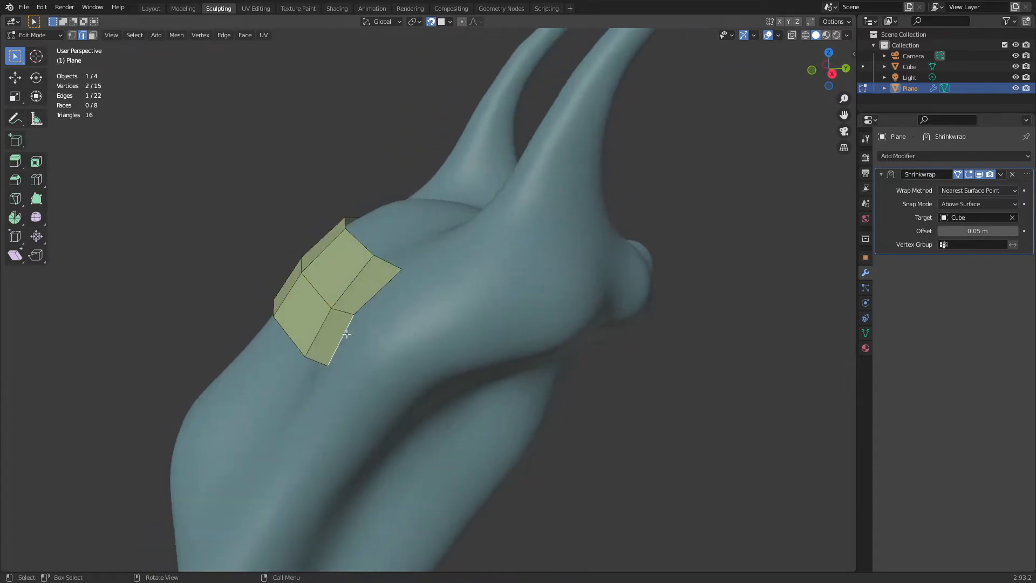
shift+click(370, 314)
key(e)
click(400, 345)
key(e)
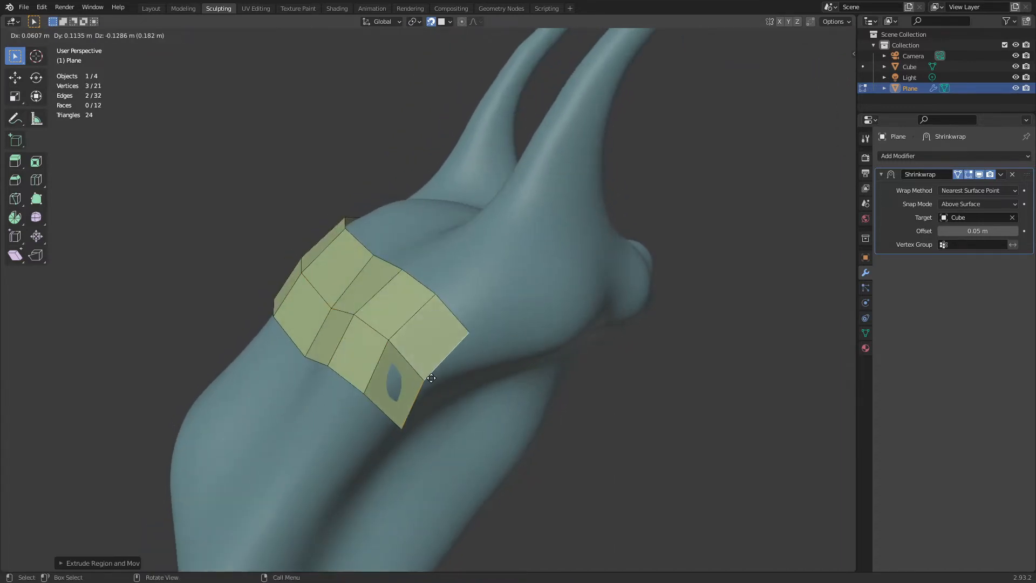
click(431, 378)
key(r)
click(477, 420)
- Extrude the patch's whole bottom edge loop downward twice to add two more rows of faces
middle_drag(453, 418, 432, 410)
alt+click(379, 355)
key(e)
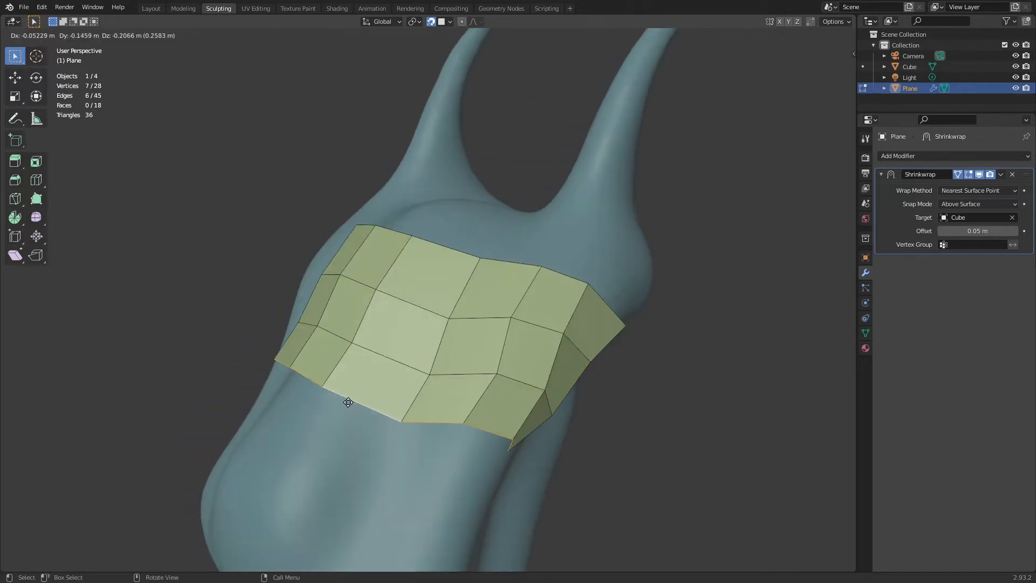
click(339, 436)
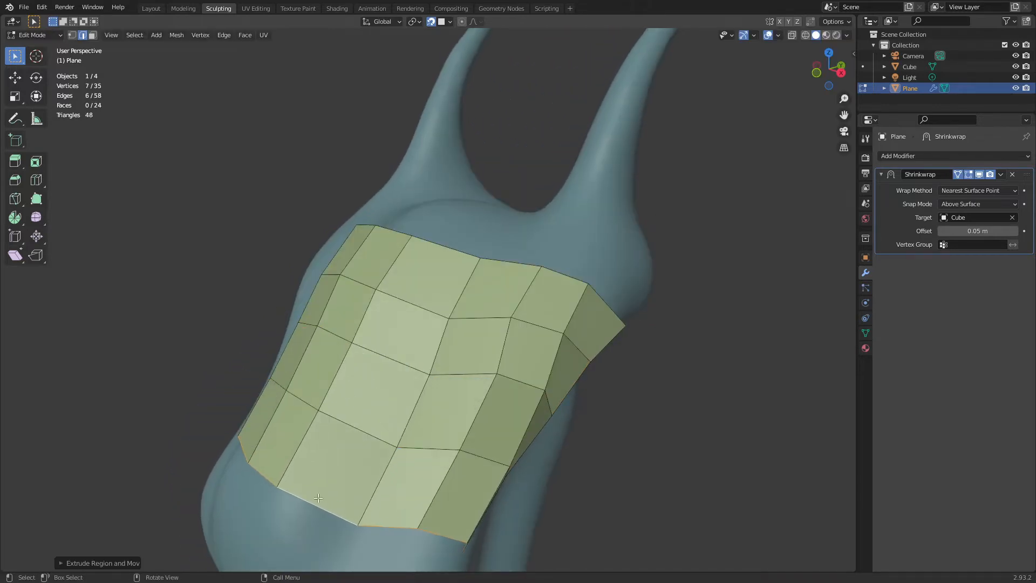
- In vertex selection, move the bottom edge's left corner vertex down and outward and shift the next three vertices left
middle_drag(324, 481, 464, 450)
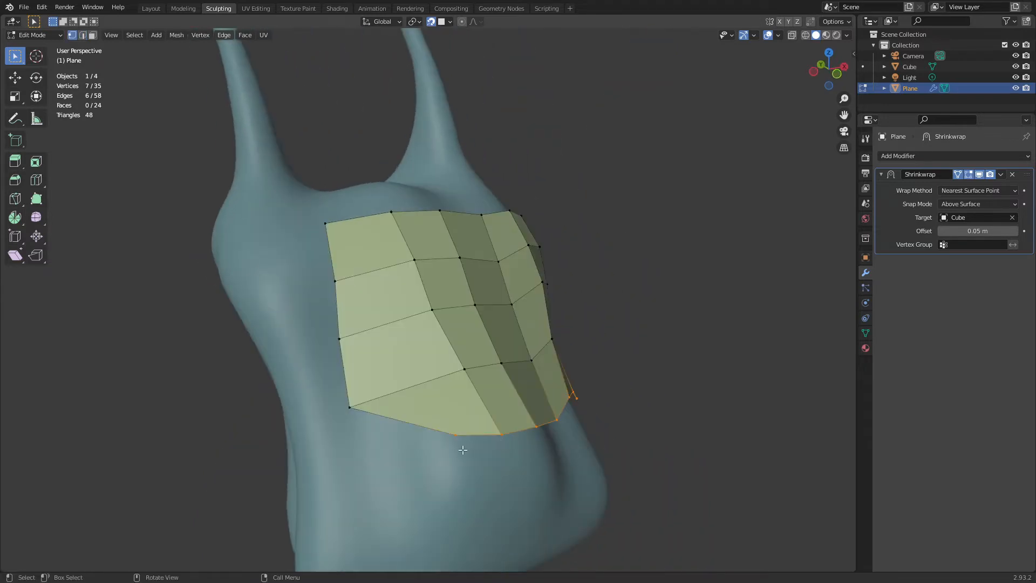
key(g)
click(365, 469)
click(502, 434)
key(g)
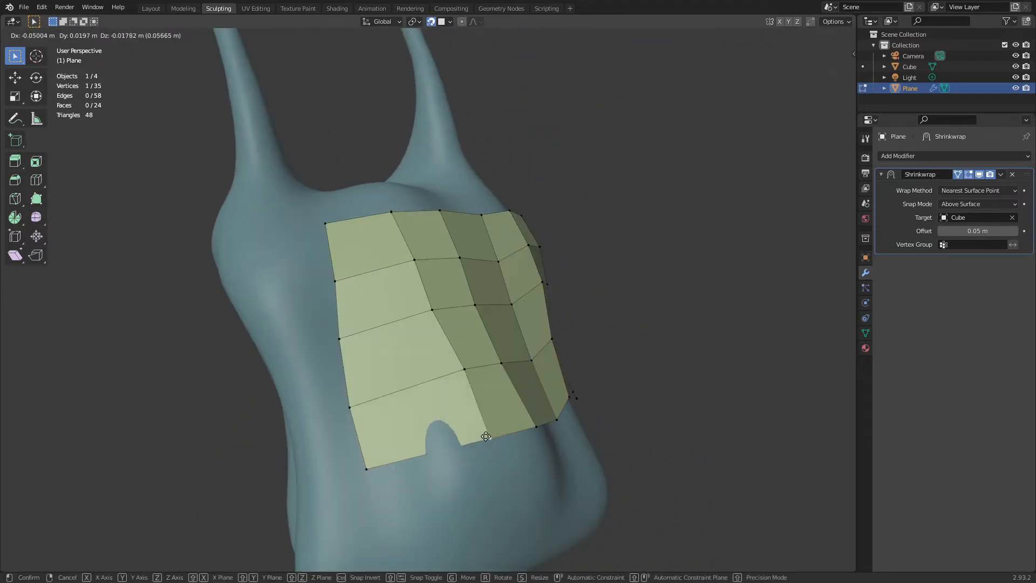
click(485, 438)
click(534, 427)
key(g)
click(528, 428)
click(555, 419)
key(g)
click(544, 422)
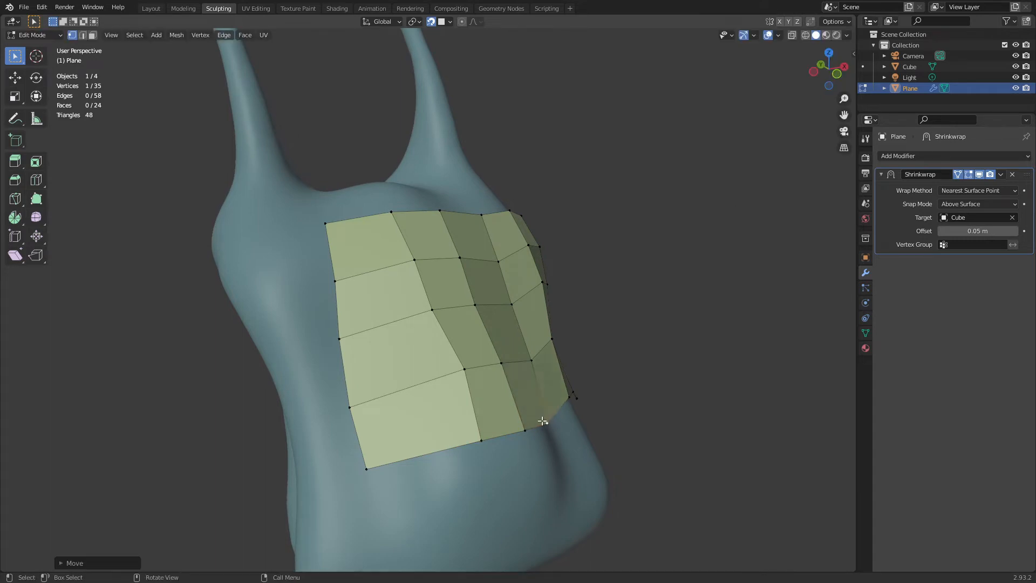
- Reposition the next vertices along the bottom edge to even out the lowest row of faces
middle_drag(544, 421, 464, 429)
click(455, 436)
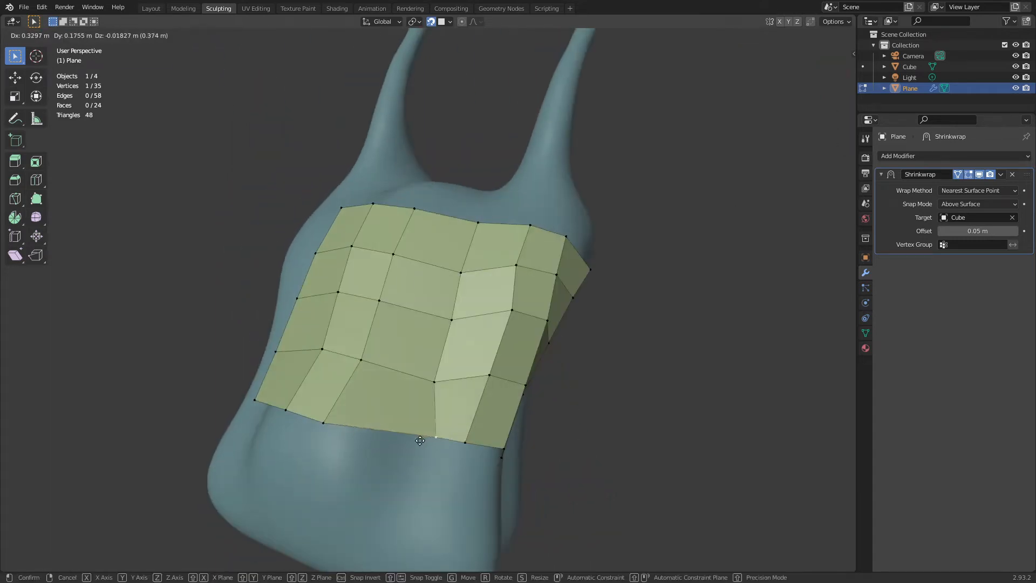
key(g)
click(476, 449)
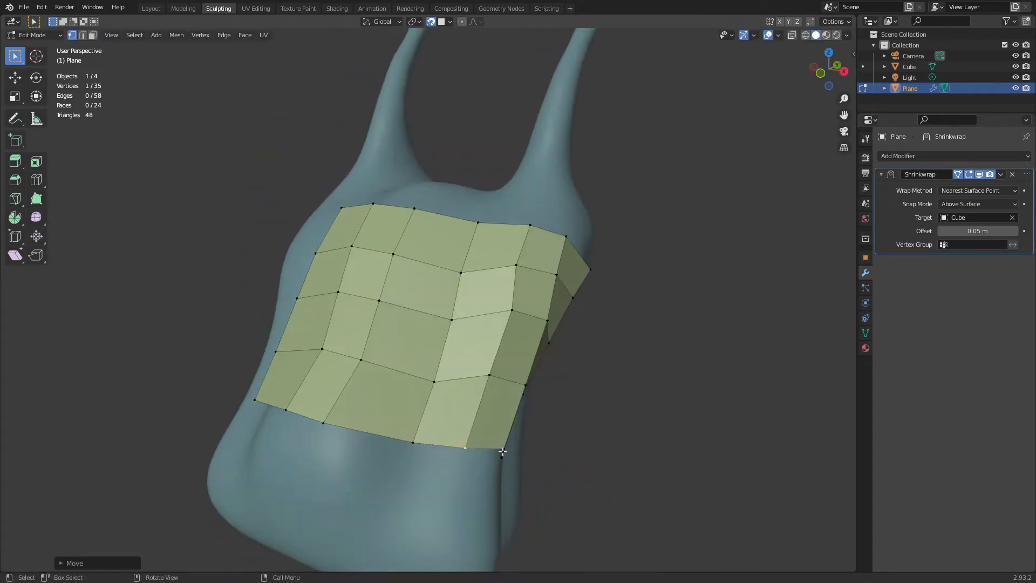
- Move the last vertices at the right end of the bottom edge so the lowest row wraps around the body's side
middle_drag(504, 451, 409, 457)
right_click(409, 468)
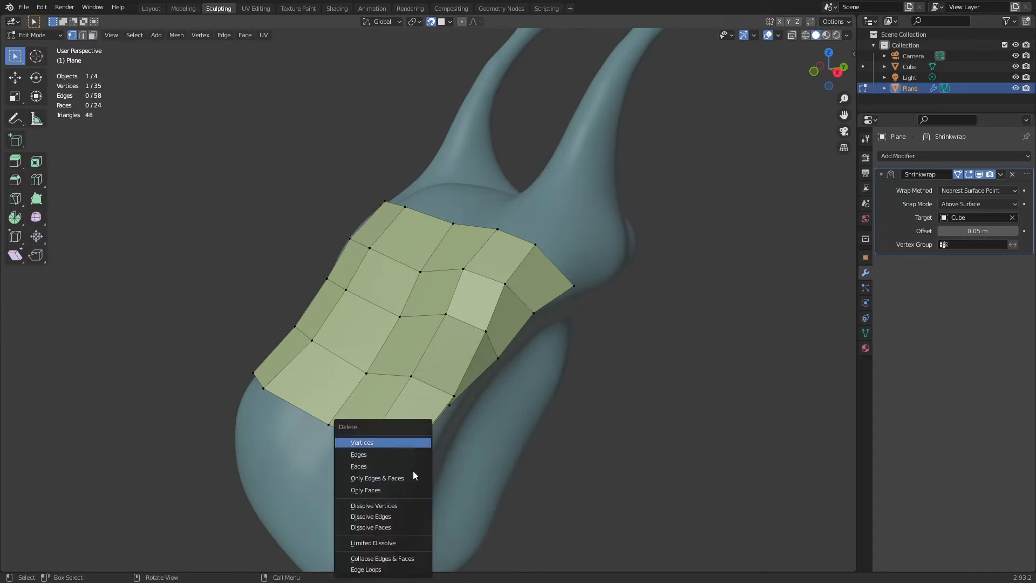
key(g)
click(484, 454)
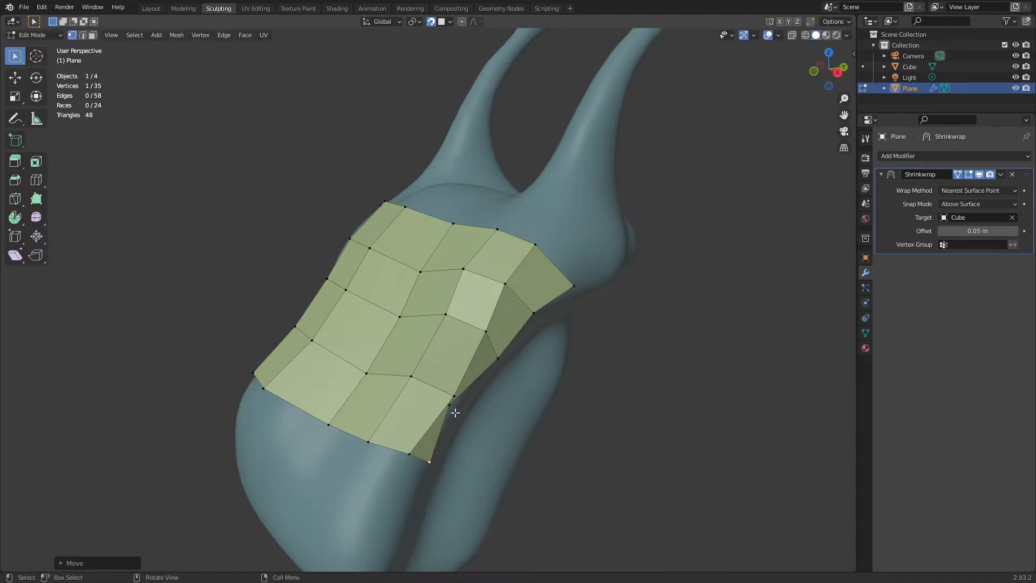
click(455, 412)
key(g)
click(467, 416)
middle_drag(468, 416, 511, 442)
key(ctrl+Tab)
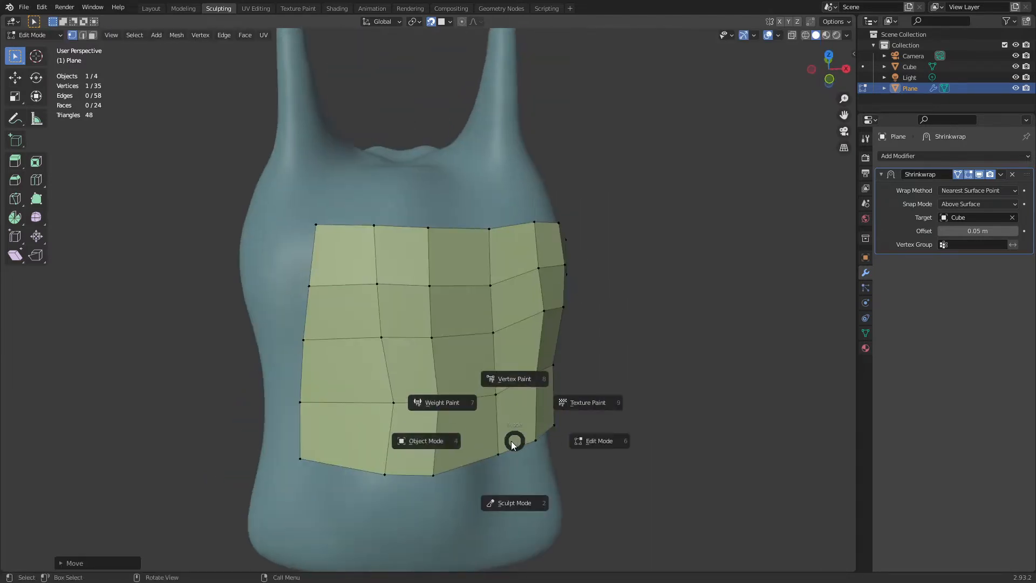
click(467, 443)
key(ctrl+Tab)
click(400, 257)
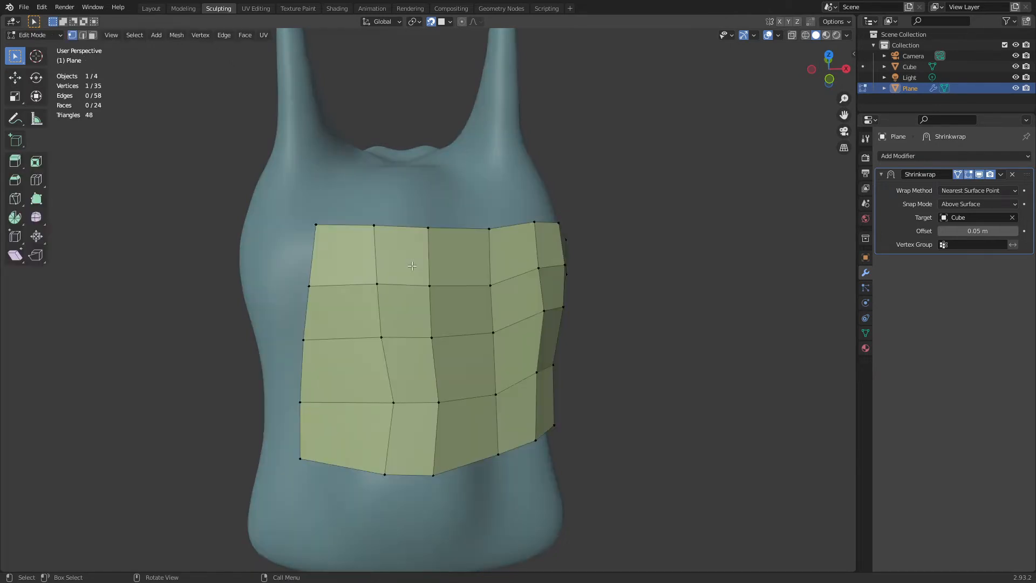
click(398, 254)
click(355, 296)
click(361, 358)
click(365, 409)
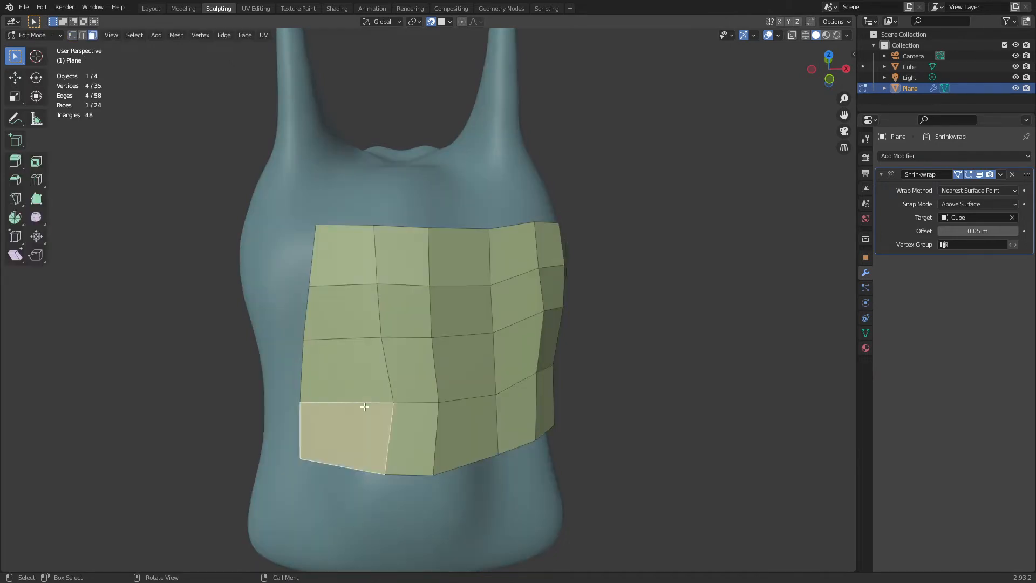
click(418, 418)
- Return to vertex selection and move the second and third vertices of the patch's left edge inward
key(1)
click(312, 303)
key(g)
click(324, 305)
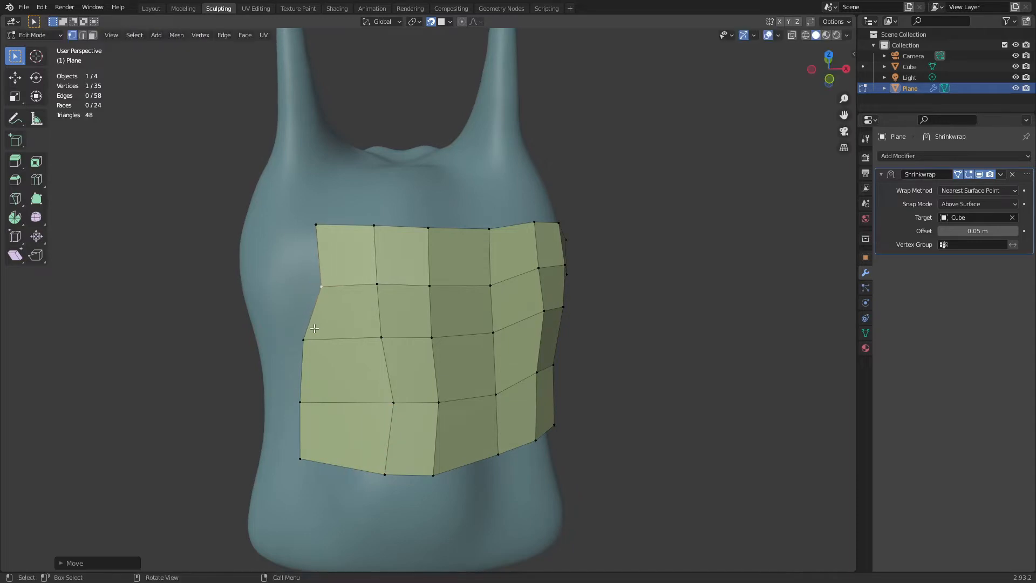
click(314, 336)
key(g)
click(329, 339)
- Move the fourth, third and bottom corner vertices of the left edge inward to straighten the patch's left side
click(301, 395)
key(g)
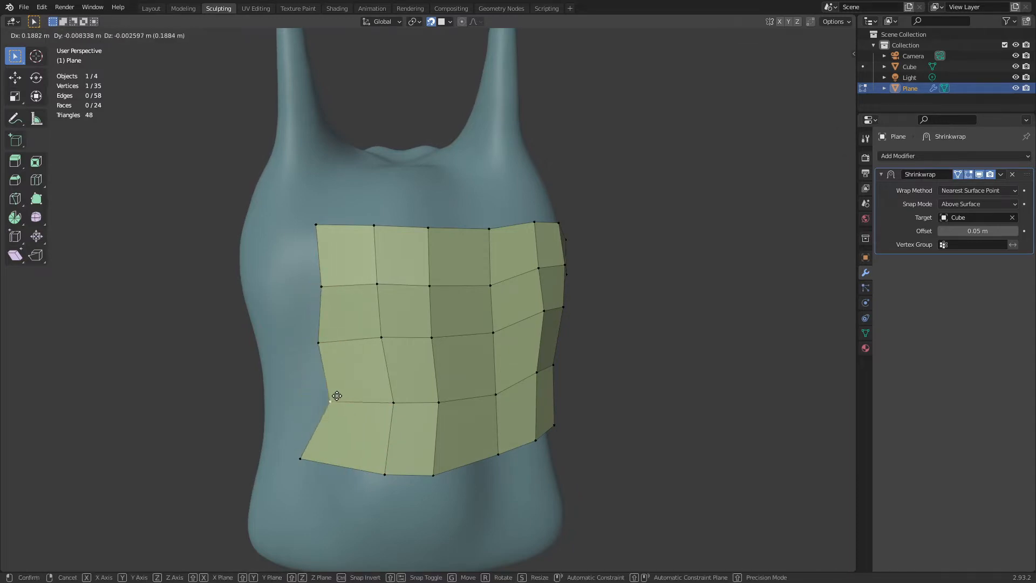
click(335, 396)
click(325, 335)
key(g)
click(338, 331)
click(303, 460)
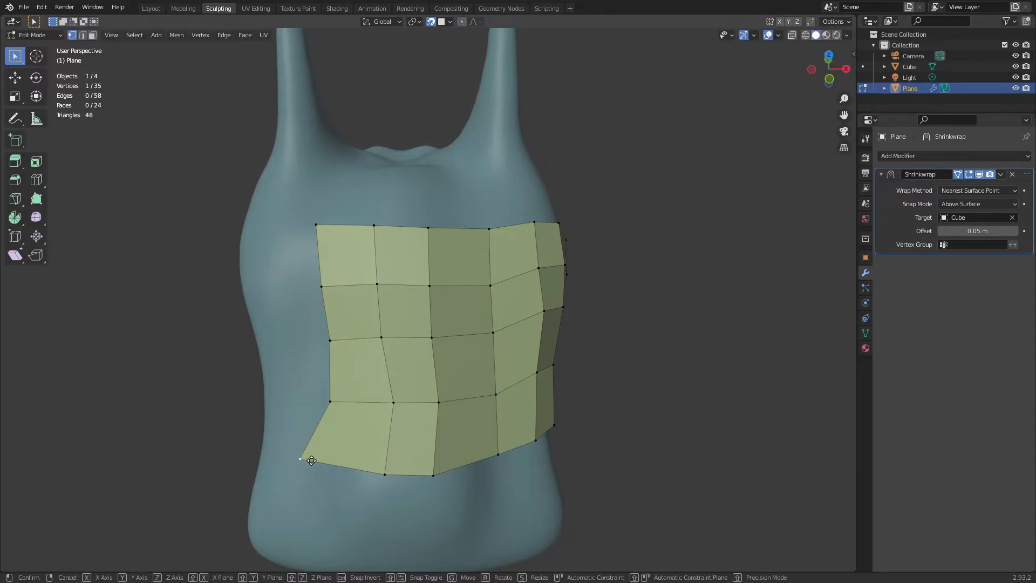
key(g)
click(334, 465)
- Return to Object Mode, add a Multiresolution modifier to the plane and subdivide it twice
key(Tab)
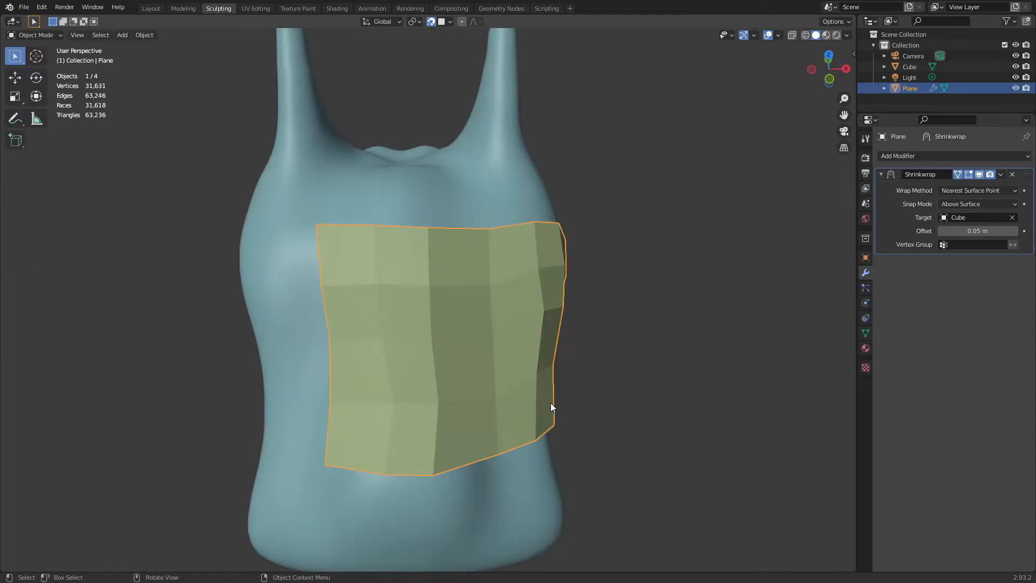
click(928, 155)
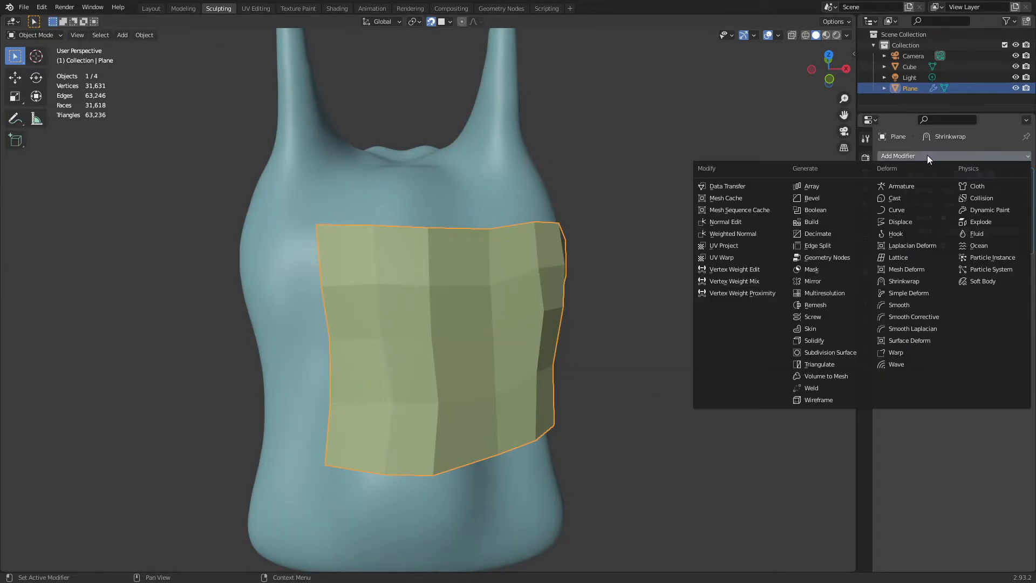
click(839, 301)
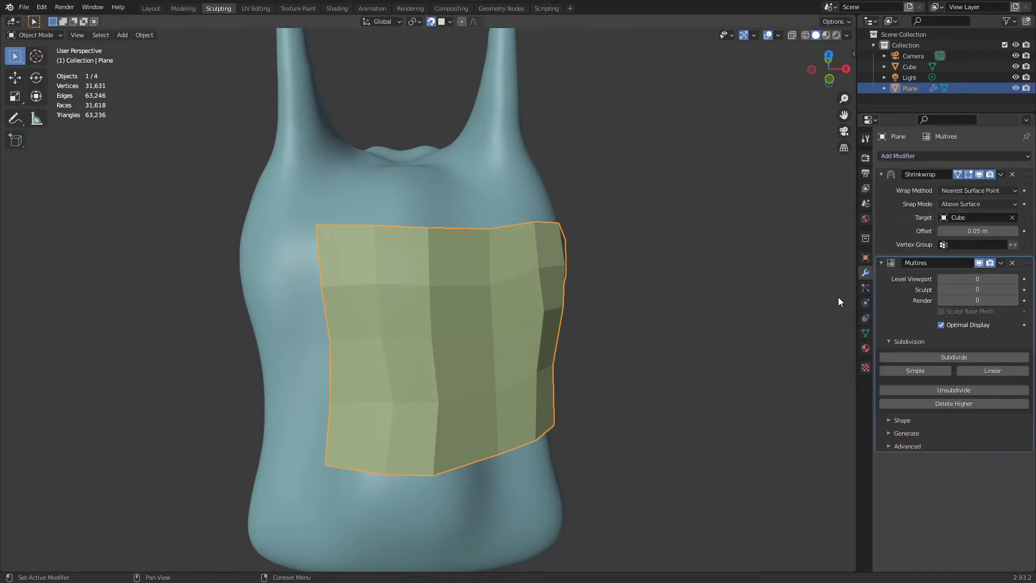
click(953, 358)
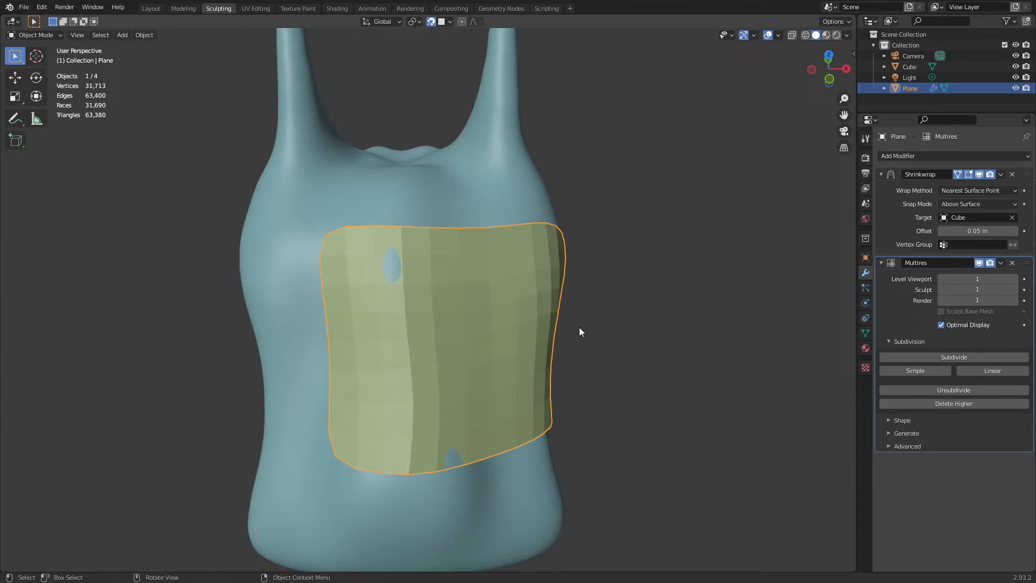
click(931, 358)
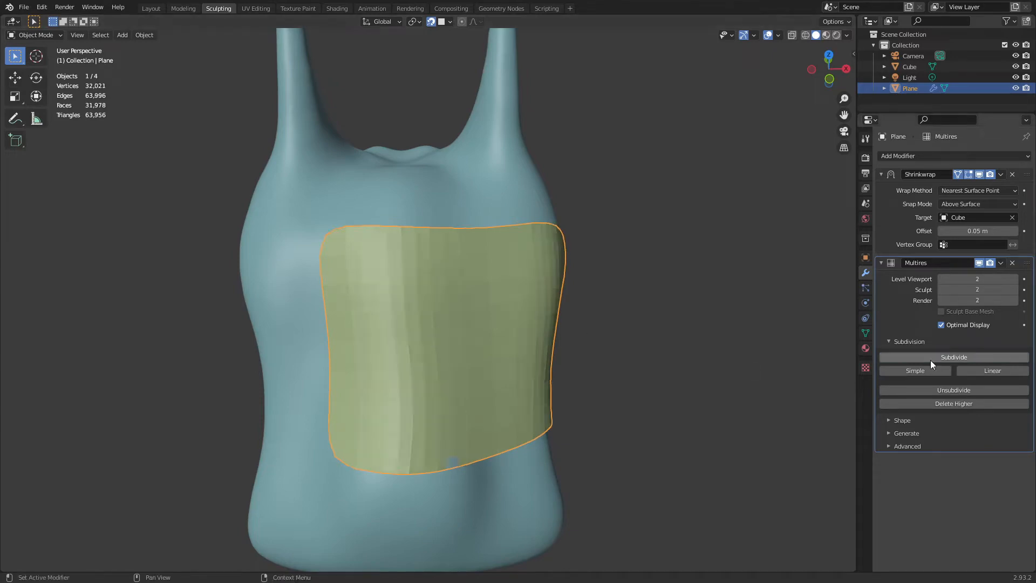
- Show the wireframe on the meshes and turn off Optimal Display in the plane's Multires modifier
key(shift+z)
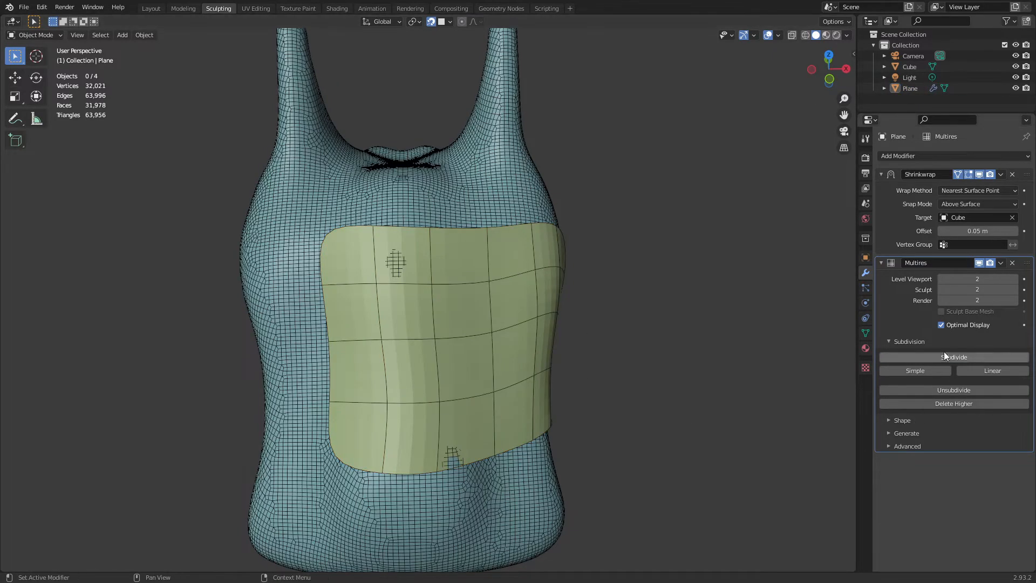
click(957, 322)
click(555, 396)
click(491, 402)
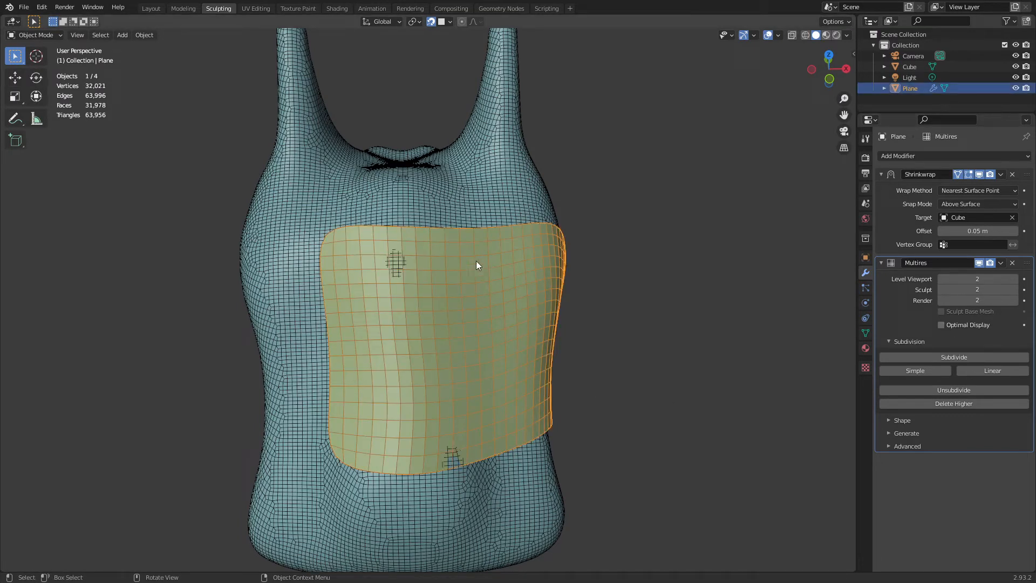
- Subdivide the plane's Multires modifier once more, to level 3
click(969, 357)
scroll(681, 359, up, 2)
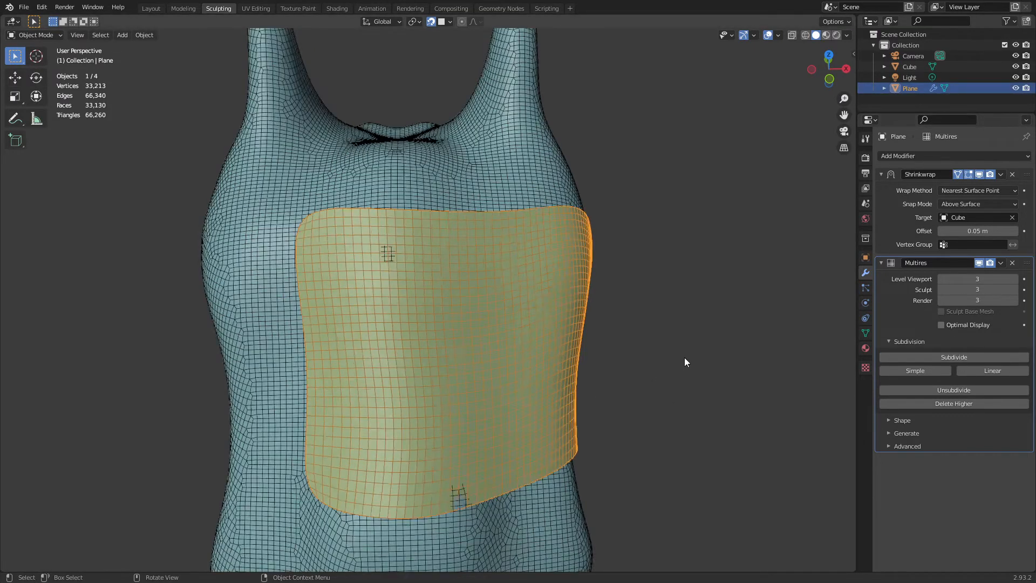
scroll(684, 362, up, 1)
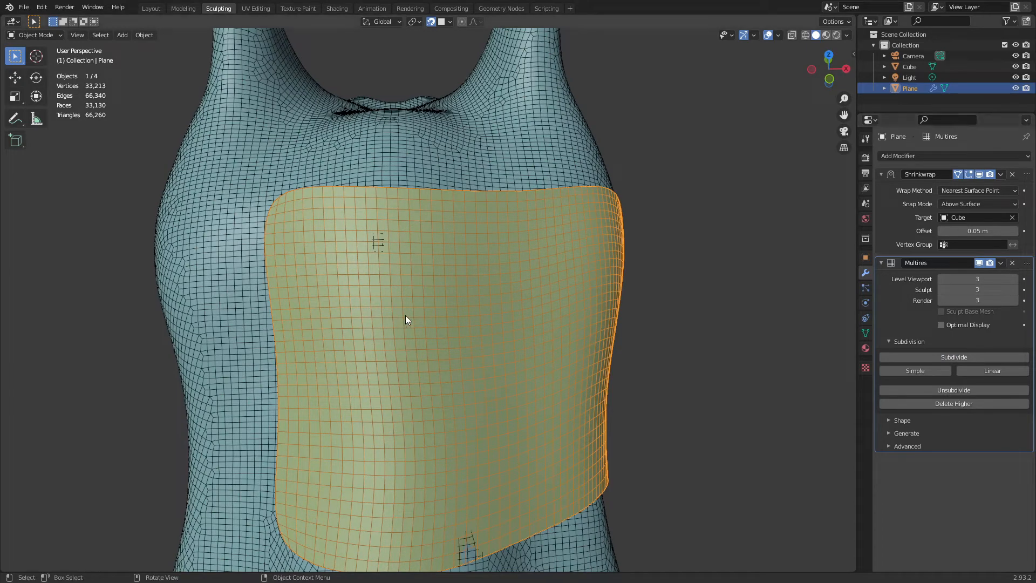
- Switch the plane to Sculpt Mode and choose the Clay Strips brush with a 64 px radius
key(ctrl+Tab)
click(642, 383)
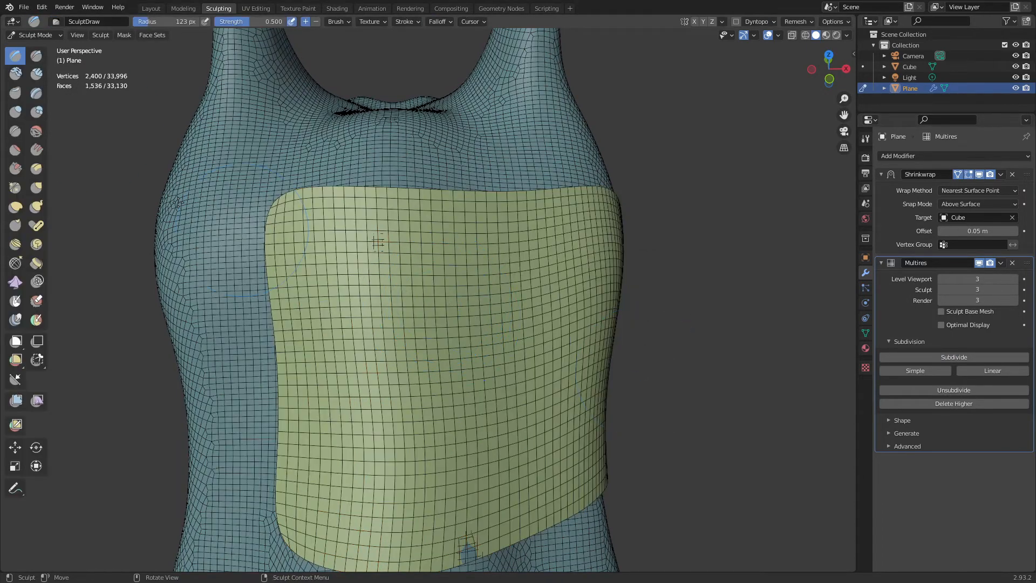
click(37, 71)
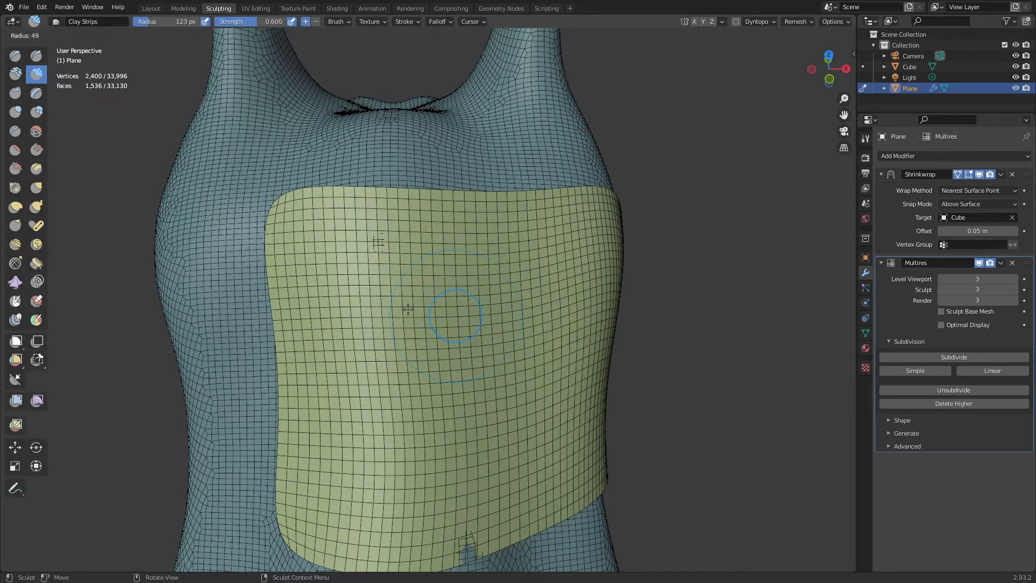
mouse_move(379, 241)
mouse_down()
mouse_move(392, 319)
mouse_move(388, 478)
mouse_move(405, 436)
mouse_move(373, 241)
mouse_move(398, 399)
mouse_move(414, 345)
mouse_move(378, 238)
mouse_up()
key(f)
click(404, 478)
mouse_move(378, 238)
middle_down()
mouse_move(419, 347)
mouse_move(339, 363)
middle_up()
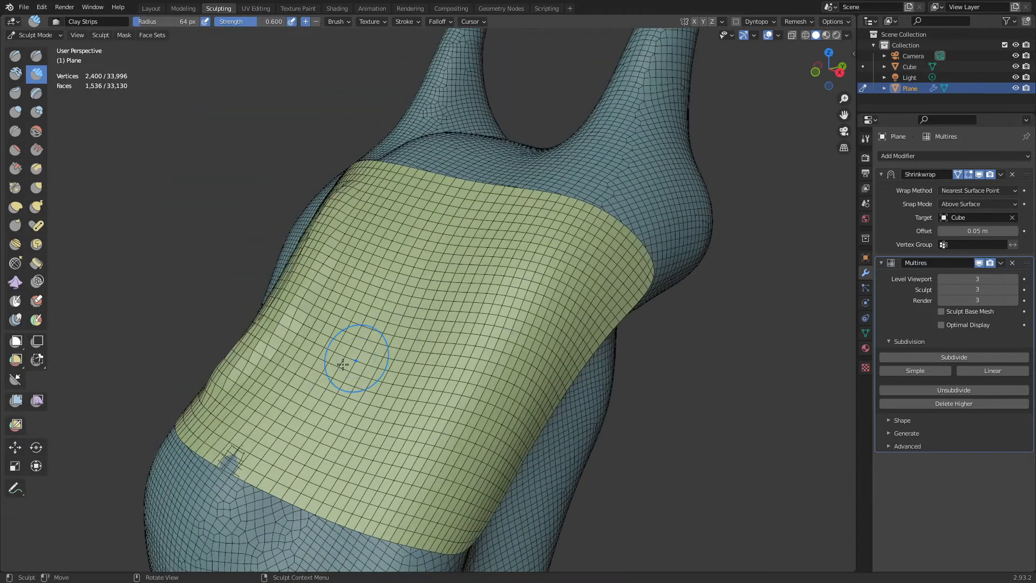
- Try Clay Strips strokes across the subdivided patch and undo them
drag(276, 396, 330, 325)
mouse_move(379, 210)
mouse_down()
mouse_move(348, 295)
mouse_move(224, 424)
mouse_up()
key(ctrl+z)
- Return the plane to Object Mode, remove its Multires modifier and hide the plane
key(ctrl+Tab)
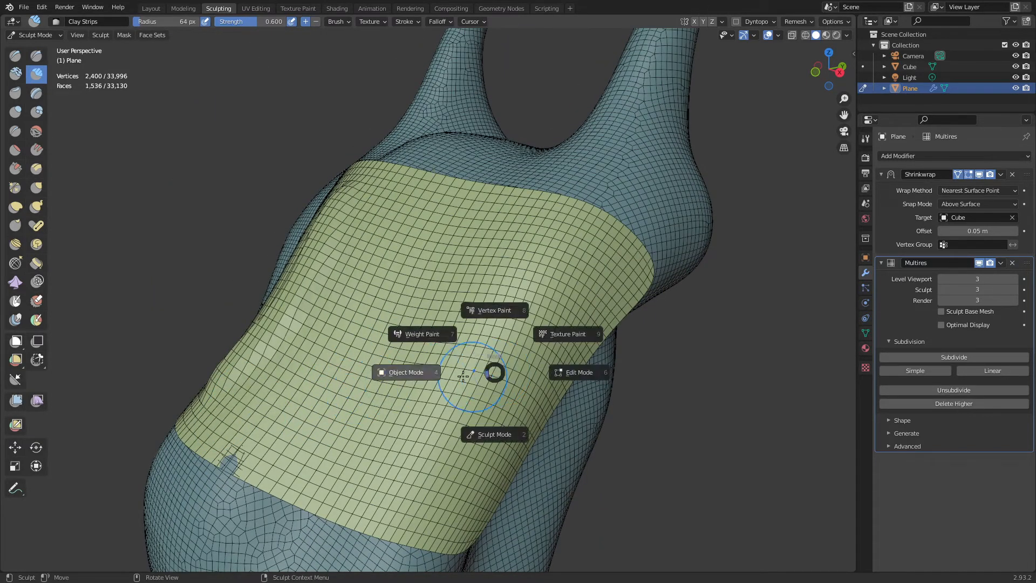
click(412, 370)
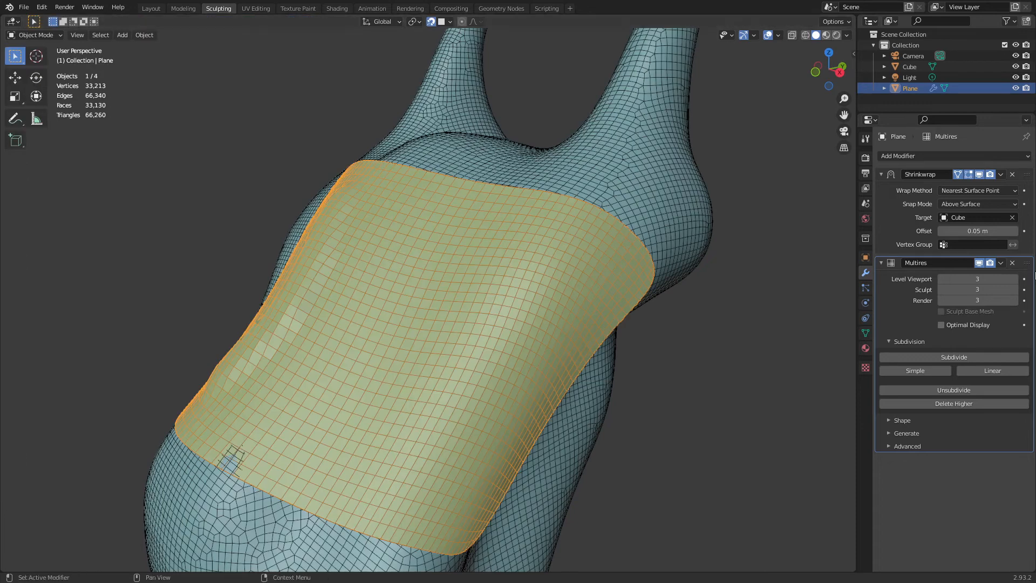
click(1012, 263)
click(618, 163)
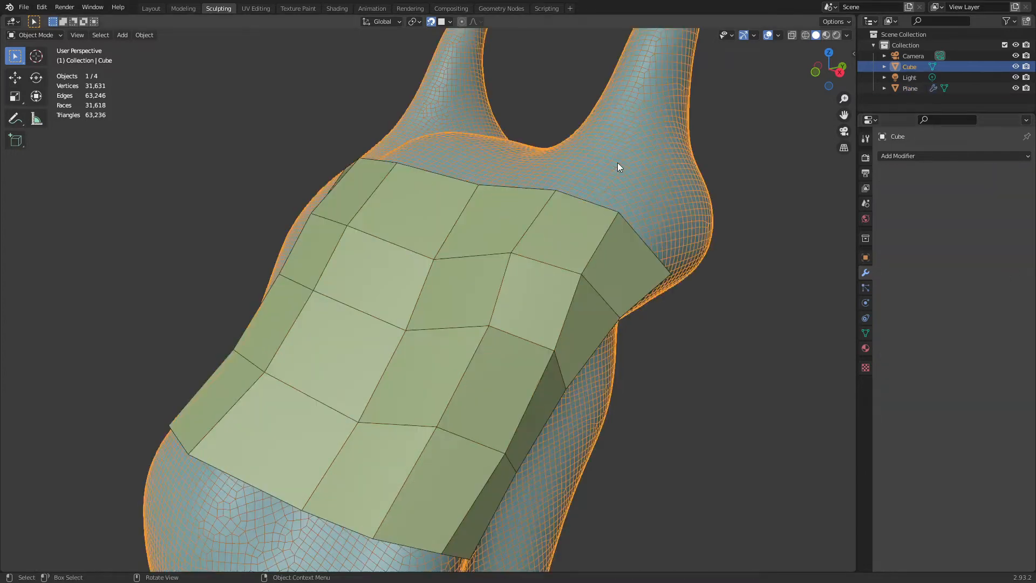
click(561, 229)
key(h)
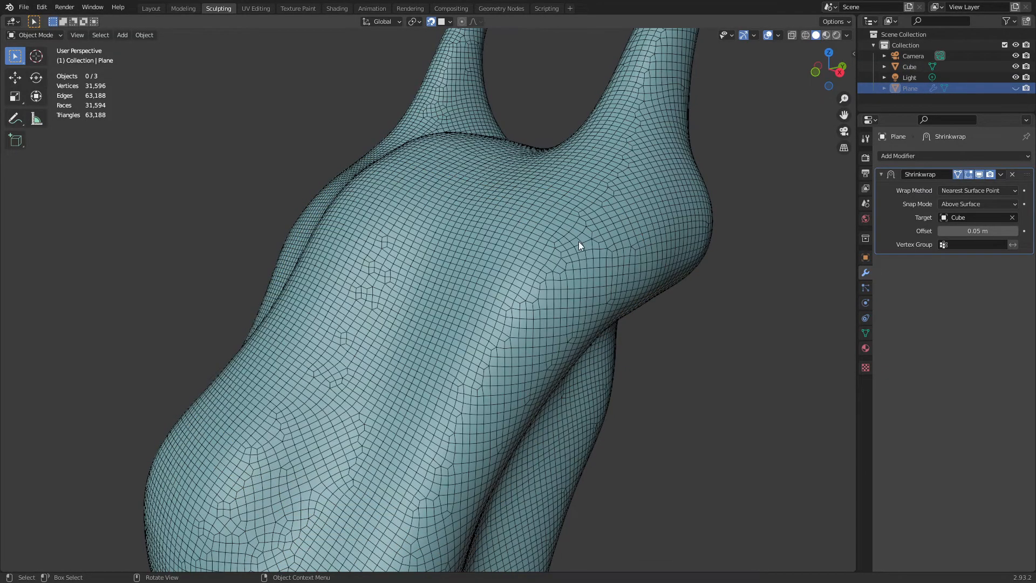
- Select the sculpted cube and switch it to Sculpt Mode
middle_drag(481, 333, 535, 333)
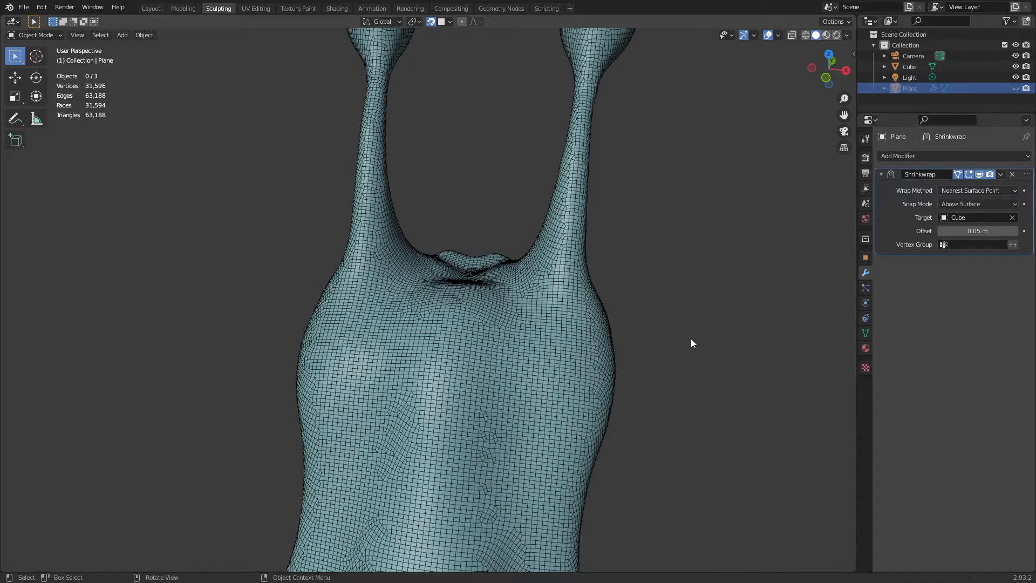
middle_drag(691, 342, 556, 320)
click(472, 400)
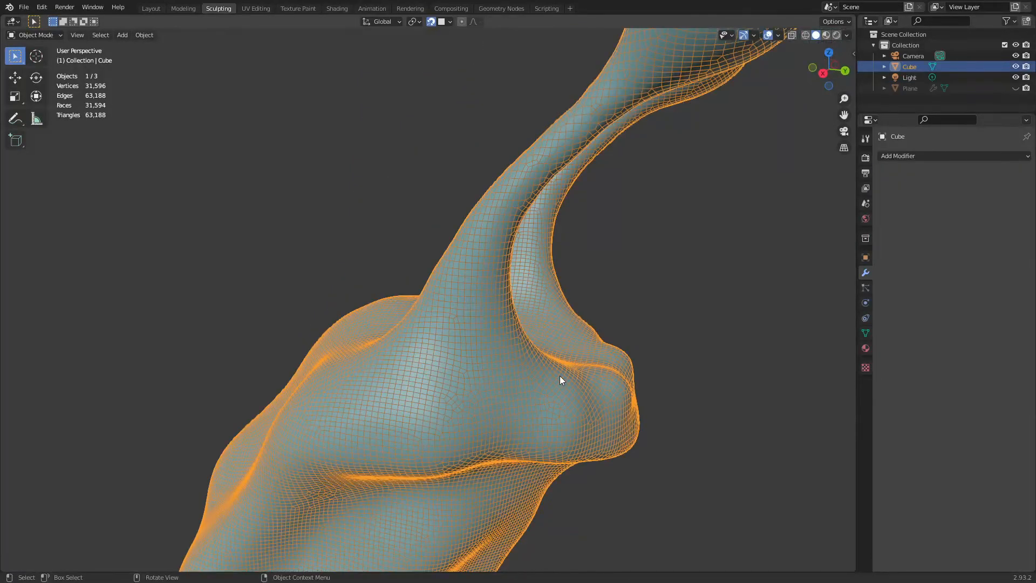
key(ctrl+Tab)
click(597, 434)
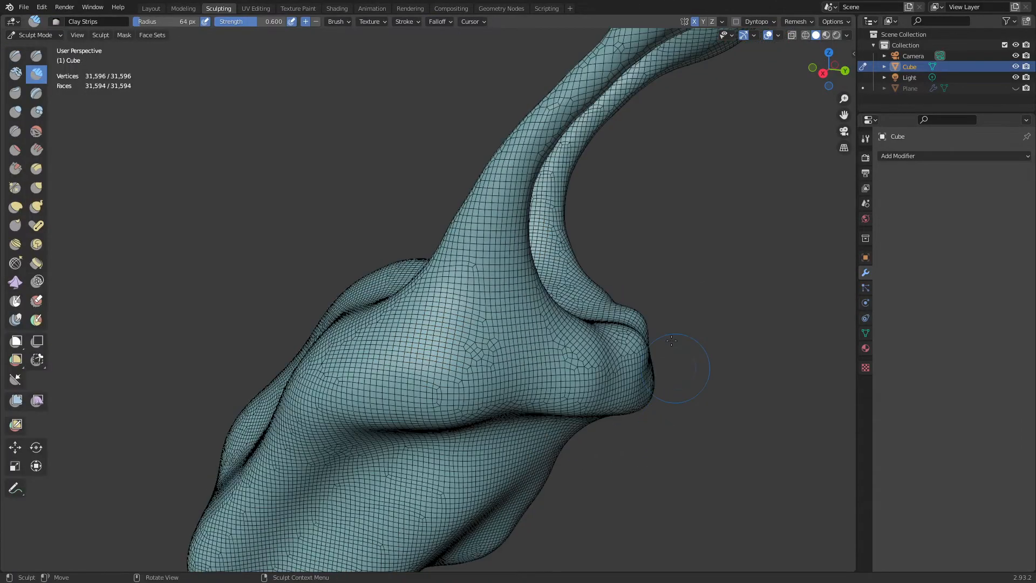
key(ctrl+r)
middle_drag(516, 330, 609, 350)
key(ctrl+z)
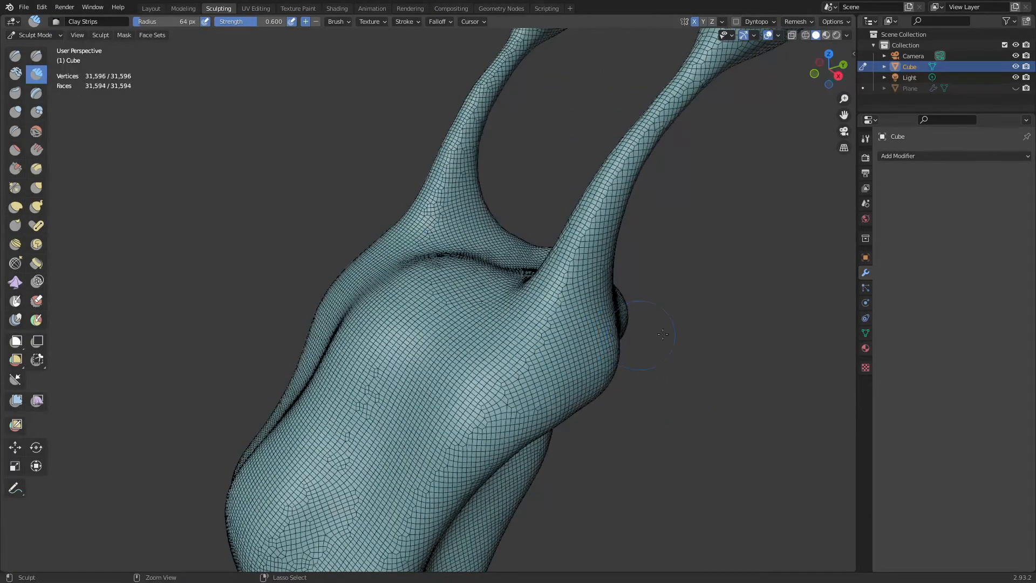
- Add a Multiresolution modifier to the cube, subdivide it twice and set its Level Viewport to 2
click(943, 157)
click(855, 291)
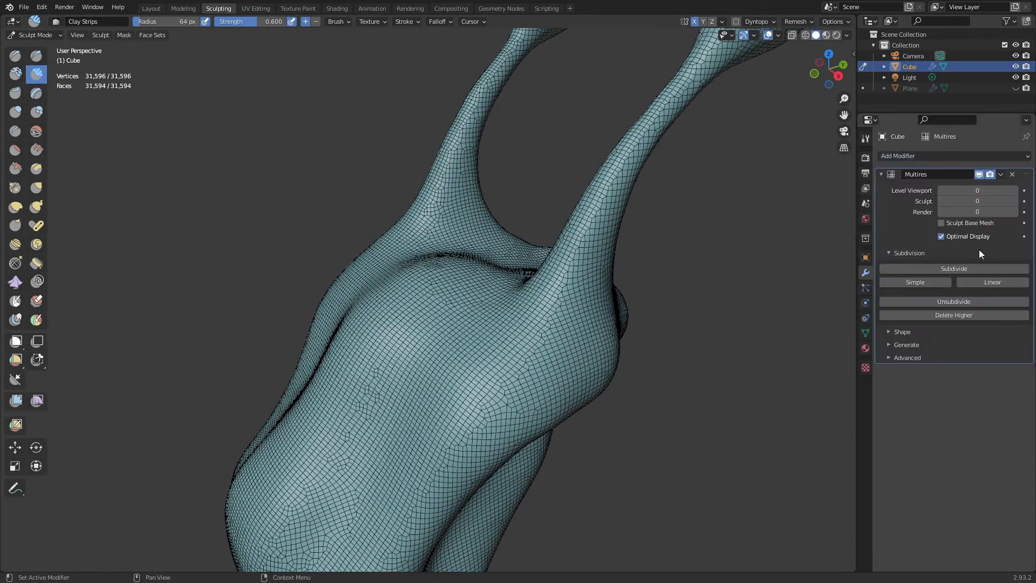
click(962, 267)
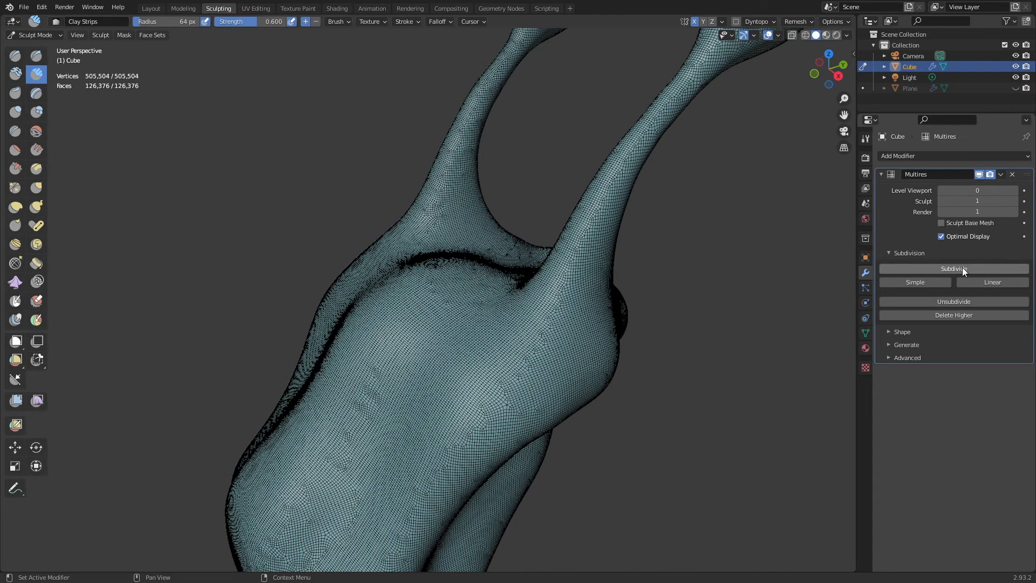
click(962, 267)
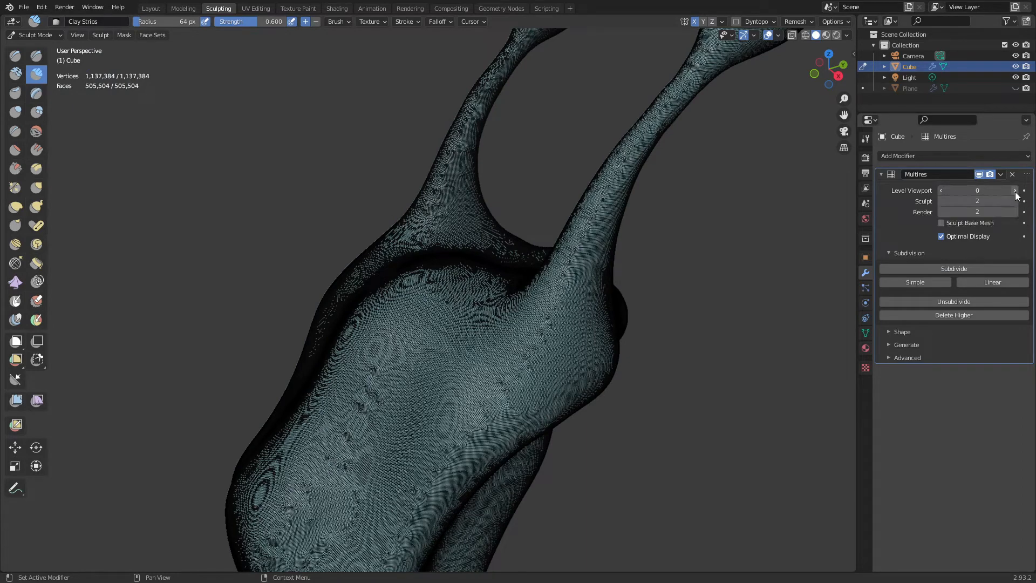
click(1015, 192)
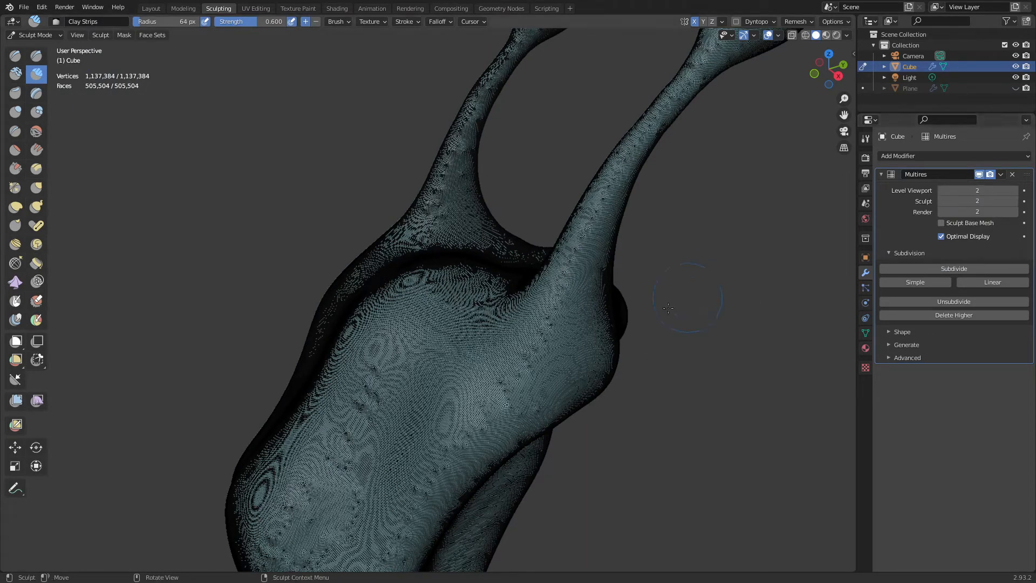
- Check the subdivided cube in Object Mode, then return it to Sculpt Mode and turn off the wireframe display
key(ctrl+Tab)
click(598, 332)
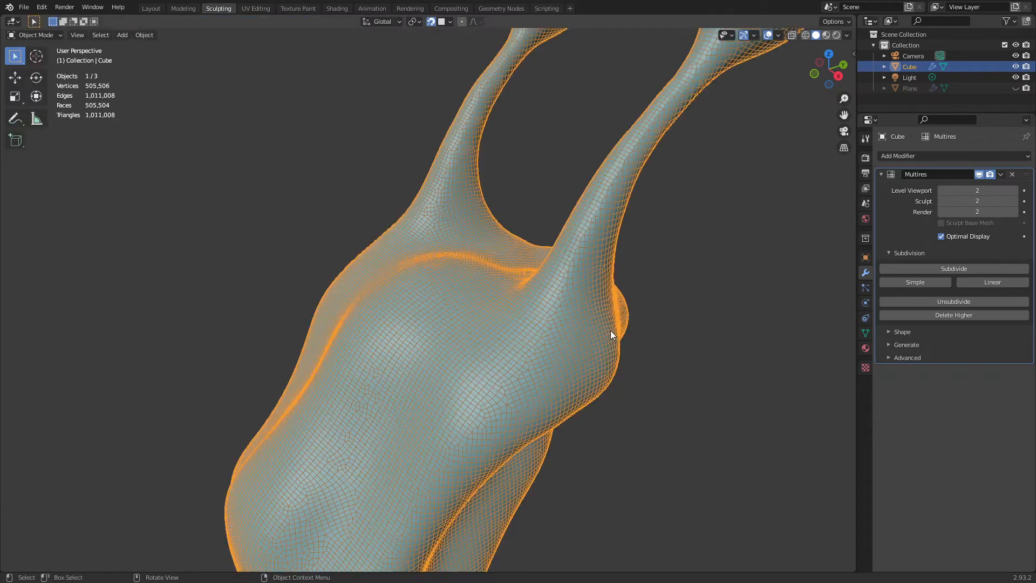
scroll(611, 330, up, 3)
key(ctrl+Tab)
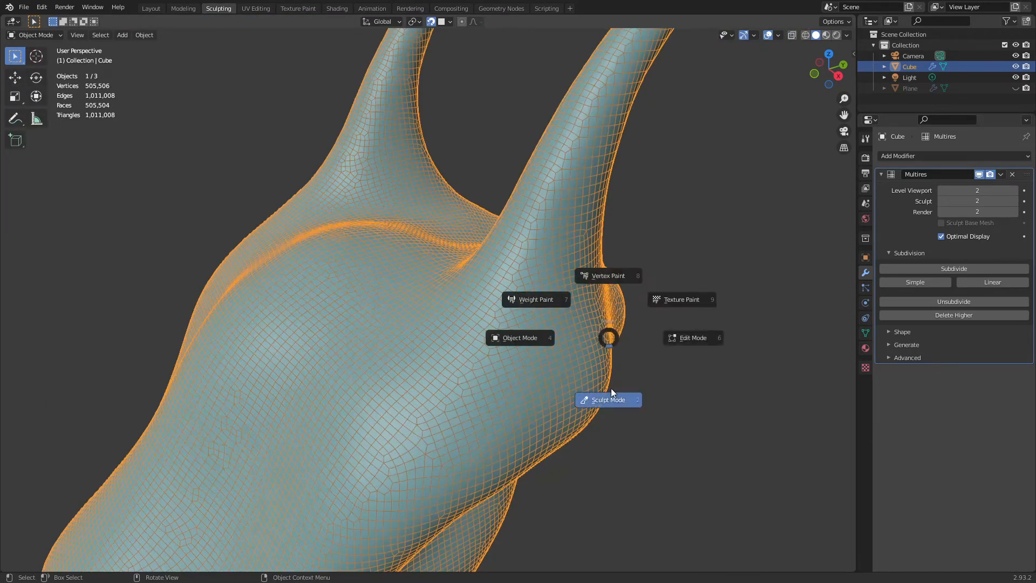
click(611, 388)
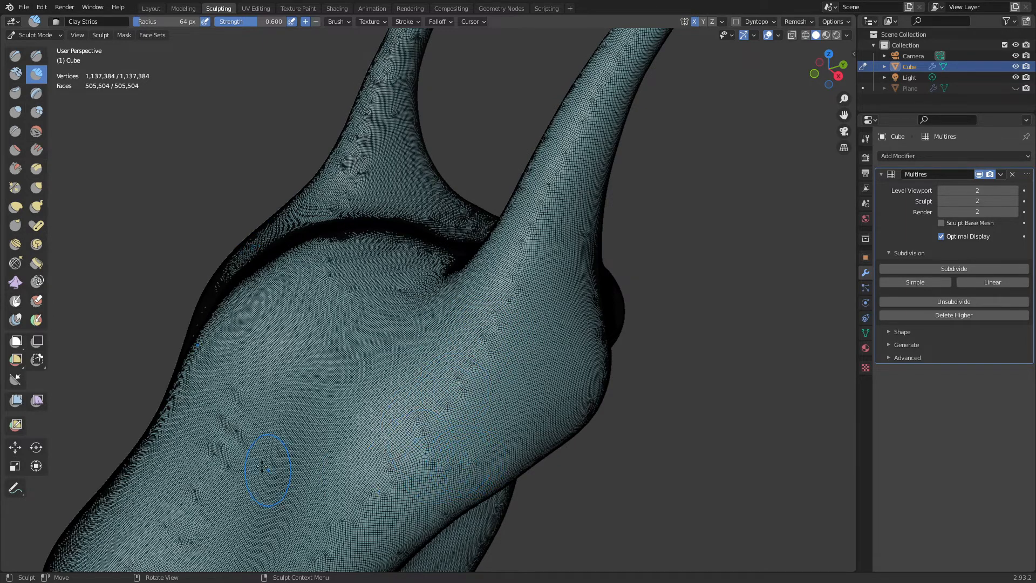
key(shift+alt+z)
mouse_move(610, 308)
middle_down()
mouse_move(640, 310)
mouse_move(504, 331)
mouse_move(488, 352)
mouse_move(502, 358)
middle_up()
scroll(622, 310, down, 2)
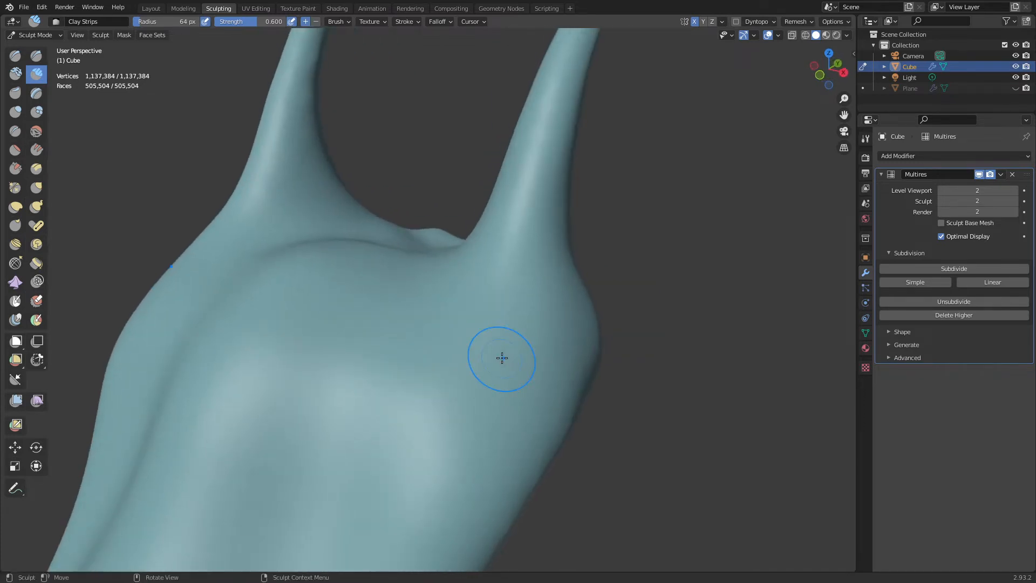
- Sculpt a raised ridge from the base of the eye stalk down the body using Clay Strips at a 44 px radius
key(f)
click(471, 410)
mouse_move(456, 424)
mouse_down()
mouse_move(504, 293)
mouse_move(426, 477)
mouse_move(525, 250)
mouse_move(474, 433)
mouse_up()
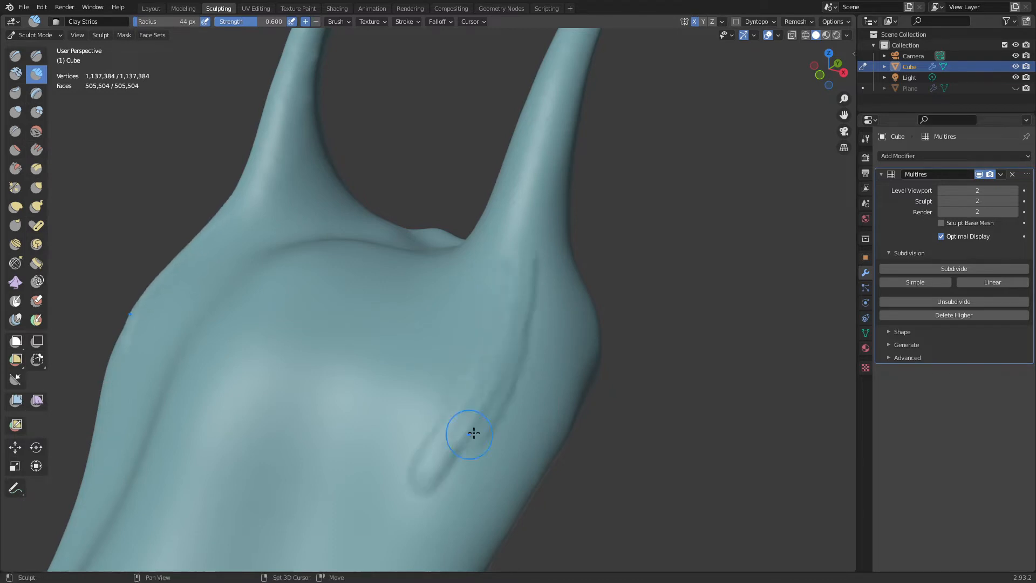
middle_drag(474, 433, 475, 330)
mouse_move(407, 479)
mouse_down()
mouse_move(500, 268)
mouse_move(400, 458)
mouse_move(493, 254)
mouse_move(433, 394)
mouse_up()
- Build up the middle of the body with Clay Strips at a 115 px radius and smooth the ridges
key(f)
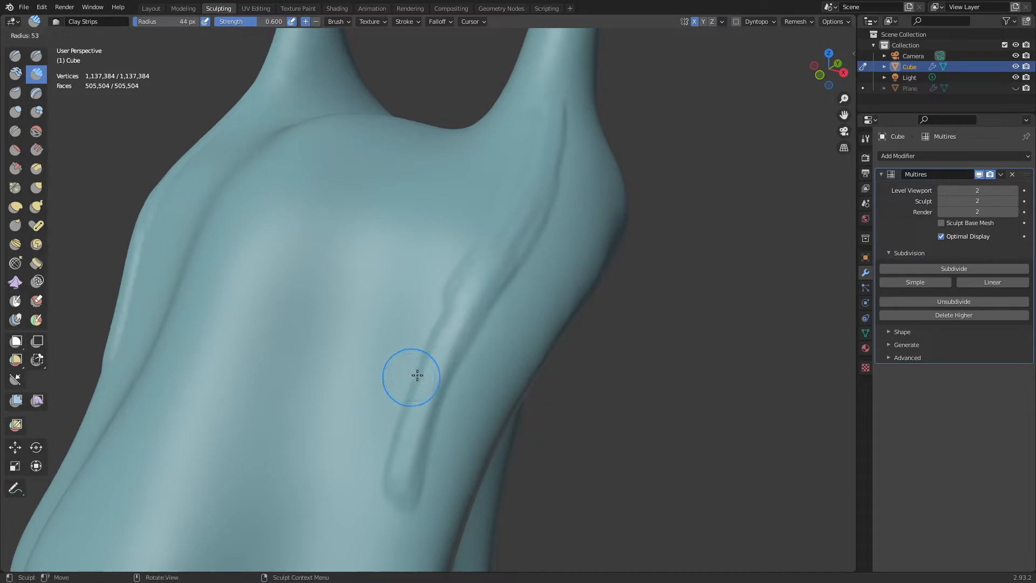
click(420, 248)
drag(261, 352, 256, 358)
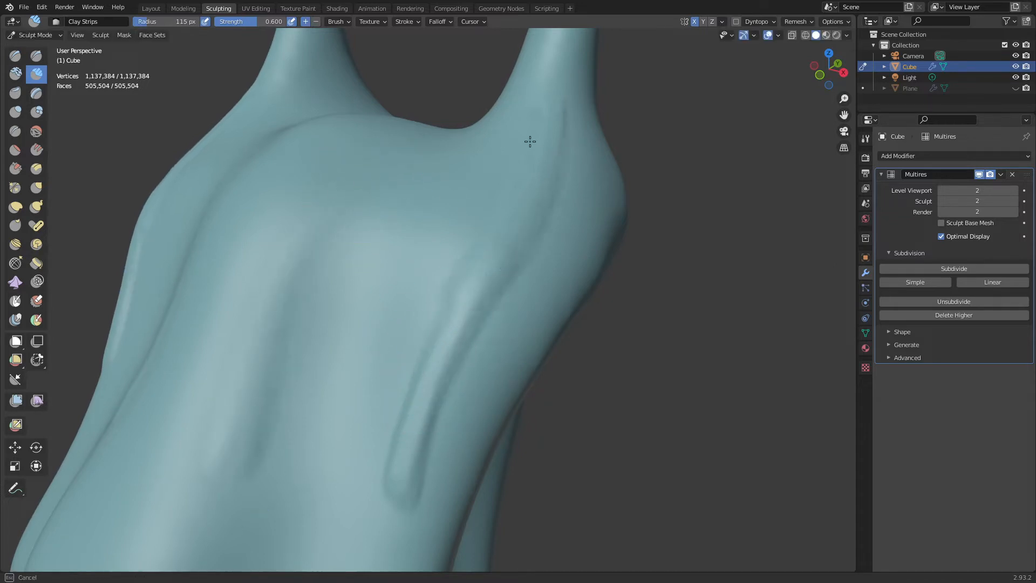
mouse_move(500, 224)
shift+mouse_down()
mouse_move(410, 426)
mouse_move(509, 267)
shift+mouse_up()
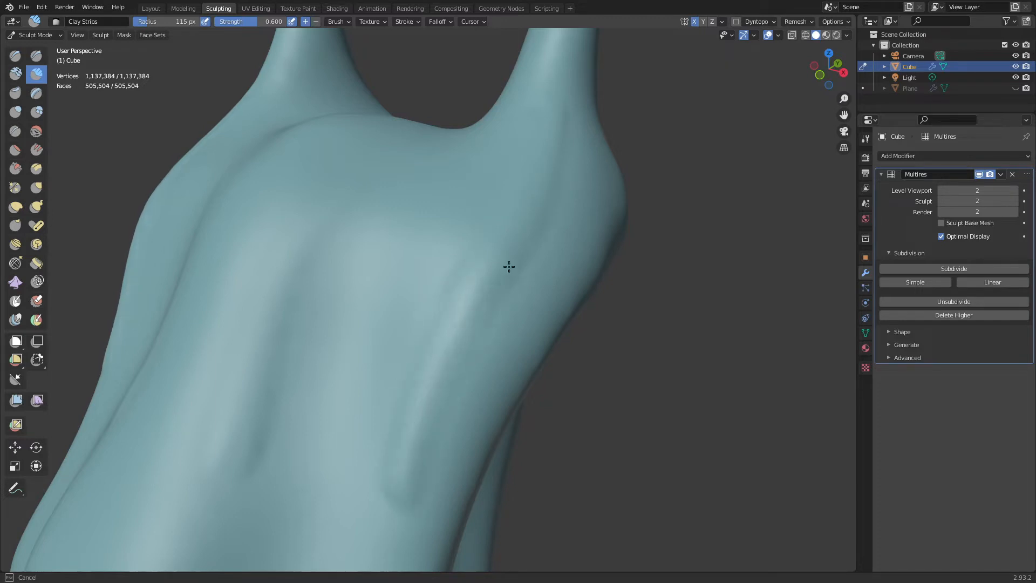
shift+drag(258, 432, 254, 371)
- Lower the Clay Strips tip roundness, set the radius to 39 px and sculpt a hard-edged strip down the body
mouse_move(433, 338)
middle_down()
mouse_move(384, 372)
mouse_move(364, 358)
mouse_move(416, 351)
middle_up()
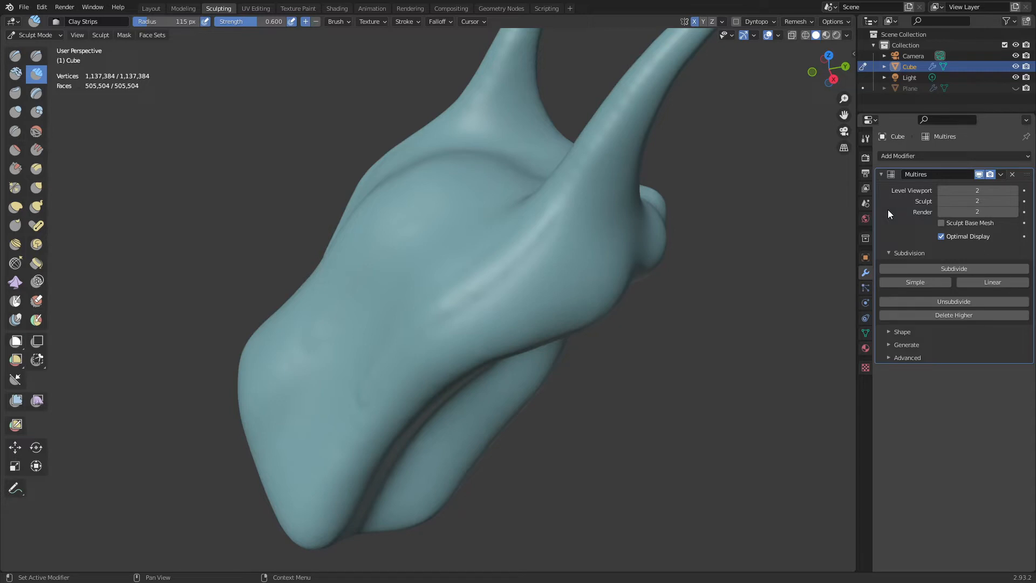
mouse_move(488, 257)
middle_down()
mouse_move(537, 294)
mouse_move(556, 280)
mouse_move(527, 238)
middle_up()
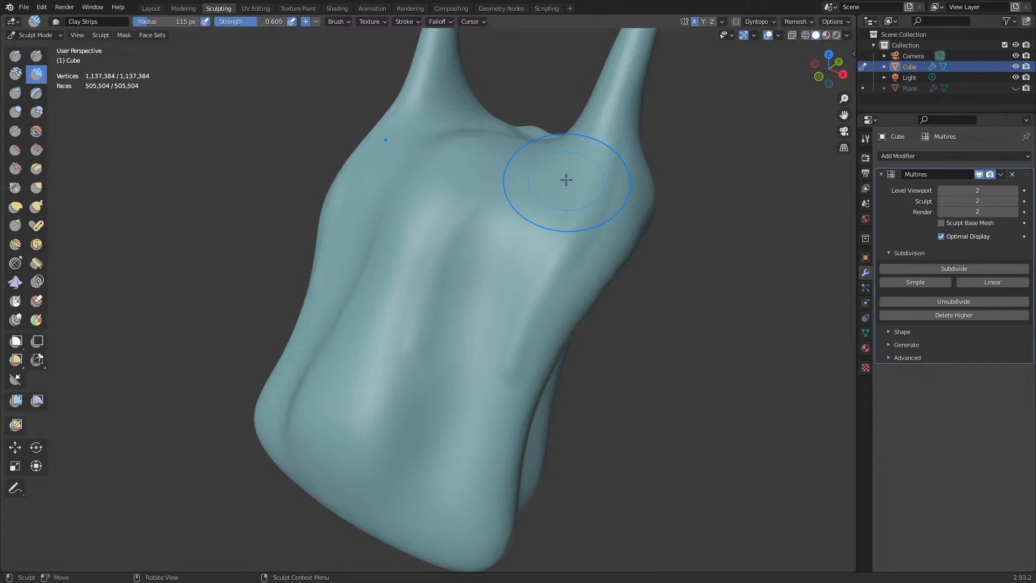
mouse_move(549, 273)
middle_down()
mouse_move(521, 295)
mouse_move(507, 286)
mouse_move(548, 306)
mouse_move(481, 297)
mouse_move(640, 284)
middle_up()
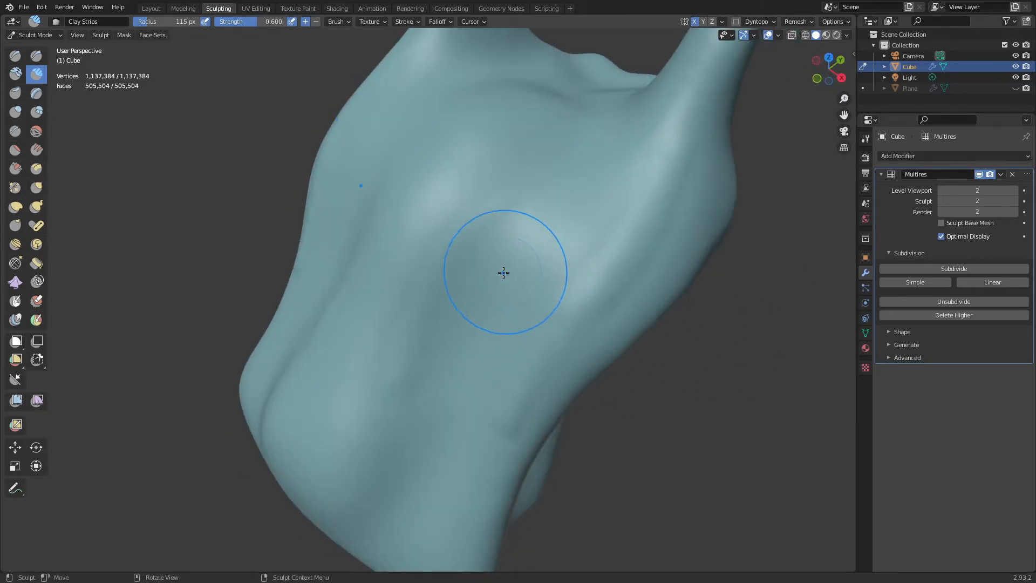
key(f)
click(441, 251)
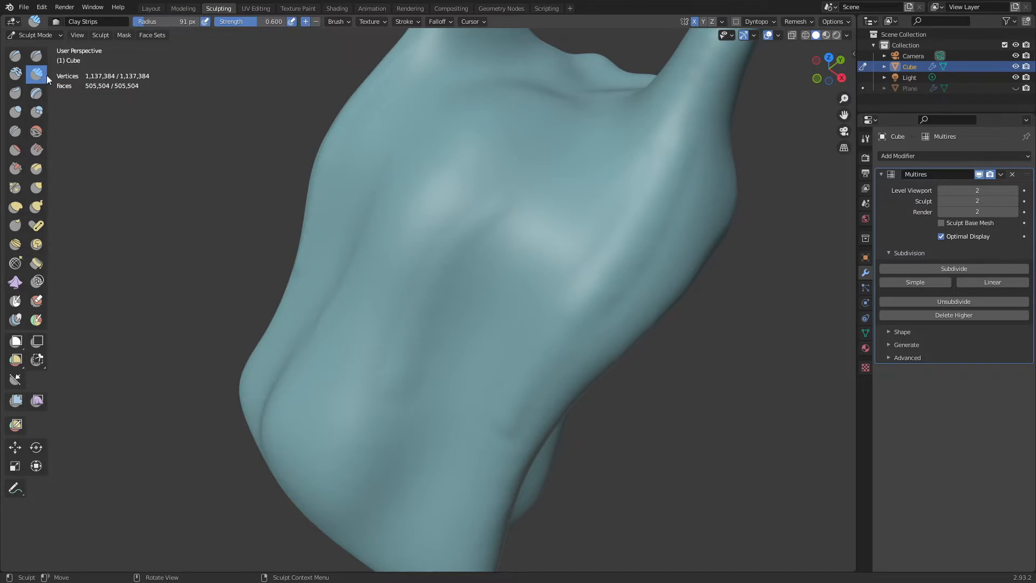
click(342, 24)
drag(364, 127, 307, 126)
key(f)
click(451, 234)
mouse_move(512, 171)
mouse_down()
mouse_move(430, 262)
mouse_move(381, 386)
mouse_move(517, 149)
mouse_move(510, 155)
mouse_up()
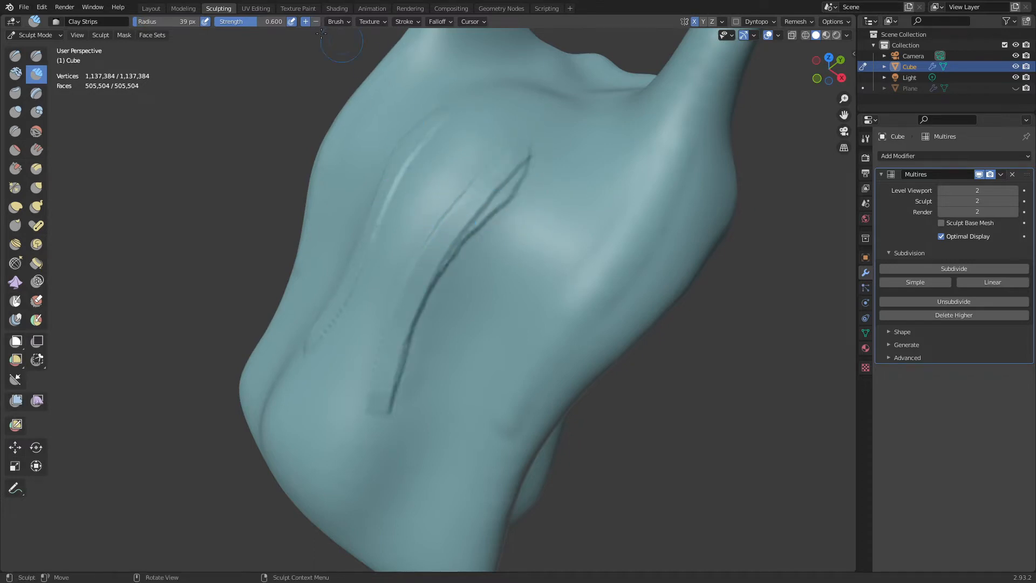
- Set the brush's Tip Roundness to 0.796, sculpt softer strips beside the hard-edged one and smooth between them
click(335, 21)
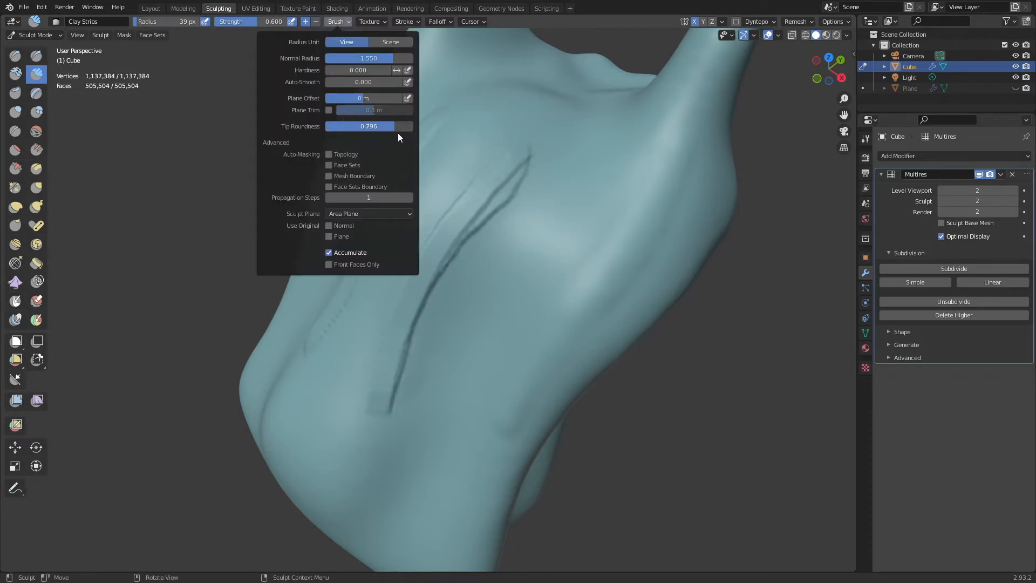
mouse_move(536, 181)
mouse_down()
mouse_move(521, 231)
mouse_move(428, 377)
mouse_move(548, 166)
mouse_up()
middle_drag(486, 292, 451, 282)
mouse_move(451, 283)
mouse_down()
mouse_move(512, 238)
mouse_move(504, 178)
mouse_move(347, 338)
mouse_move(381, 297)
mouse_up()
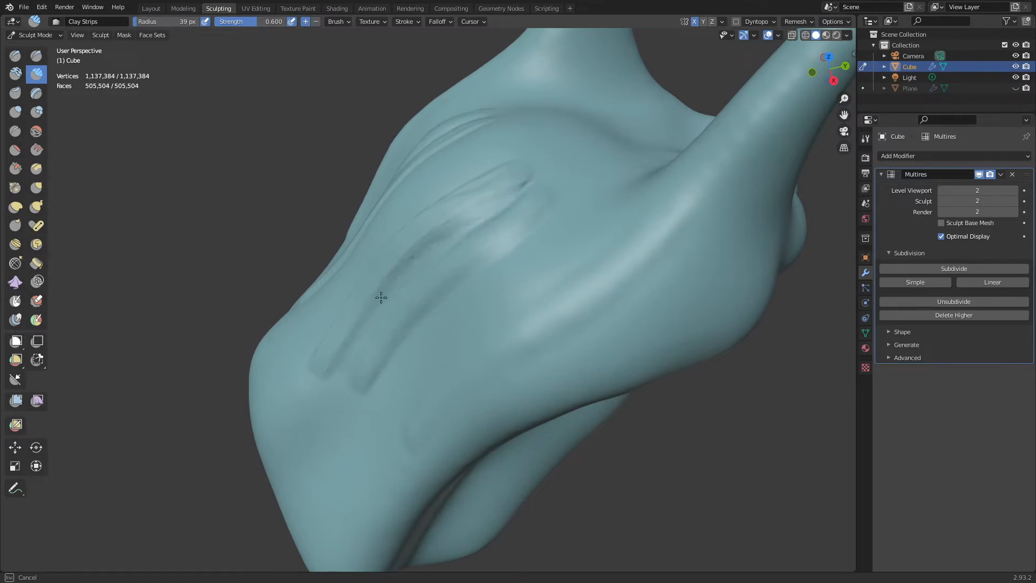
drag(477, 217, 390, 301)
shift+drag(390, 301, 437, 253)
middle_drag(531, 312, 563, 275)
ctrl+middle_drag(479, 347, 479, 312)
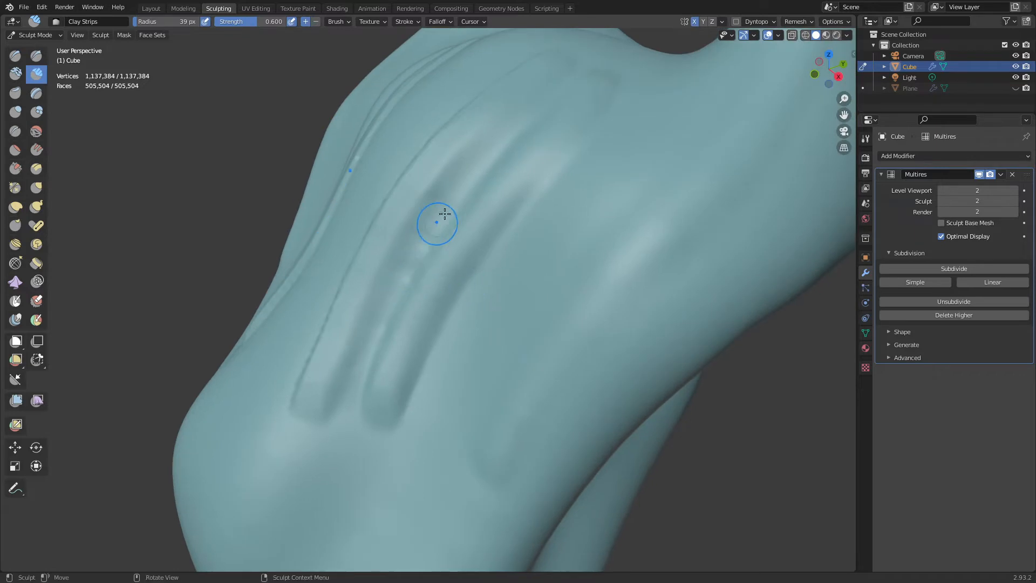
mouse_move(421, 247)
mouse_down()
mouse_move(412, 259)
mouse_move(451, 208)
mouse_move(381, 337)
mouse_up()
- Switch the sculpted cube back to Object Mode and clear the selection
middle_drag(590, 288, 656, 273)
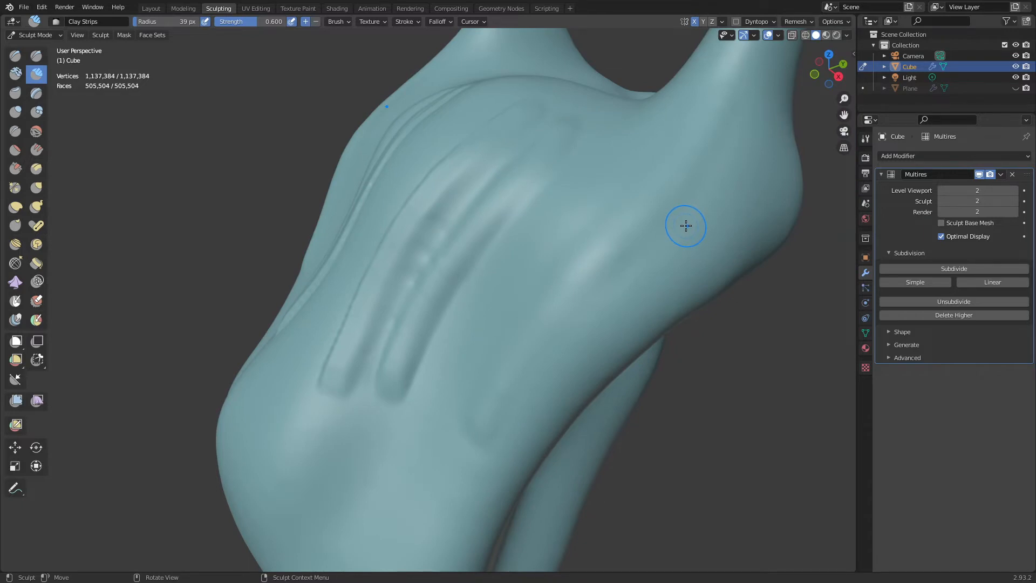
key(ctrl+Tab)
middle_drag(484, 342, 634, 341)
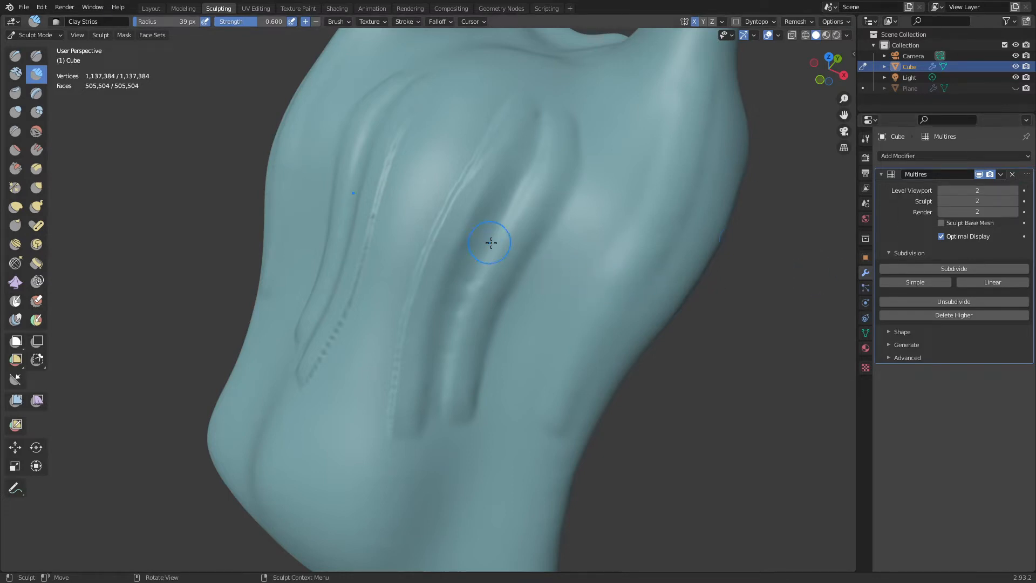
mouse_move(517, 243)
middle_down()
mouse_move(521, 319)
mouse_move(517, 302)
mouse_move(486, 280)
middle_up()
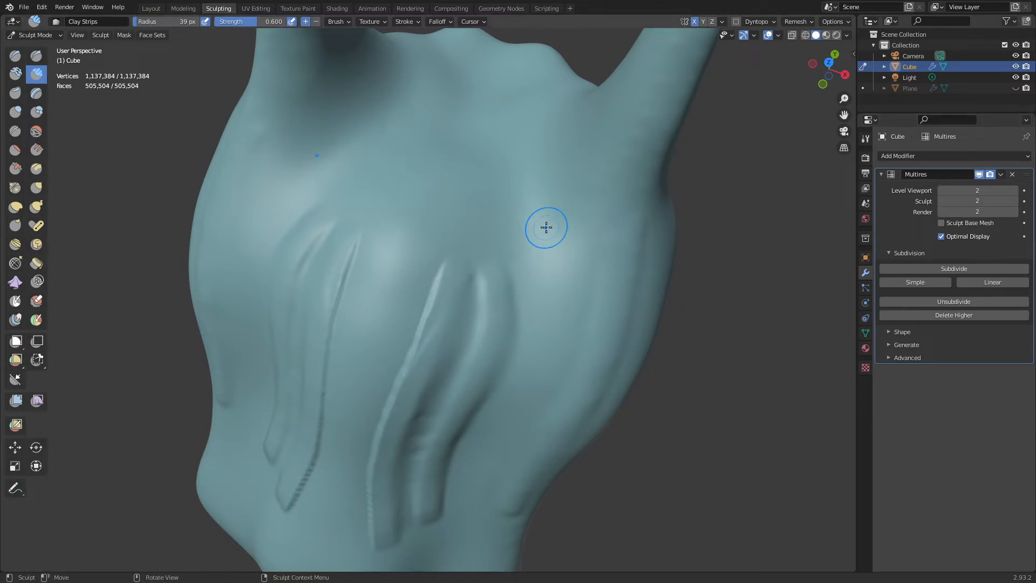
scroll(547, 227, down, 5)
mouse_move(608, 251)
middle_down()
mouse_move(617, 311)
mouse_move(594, 363)
mouse_move(576, 299)
middle_up()
key(ctrl+Tab)
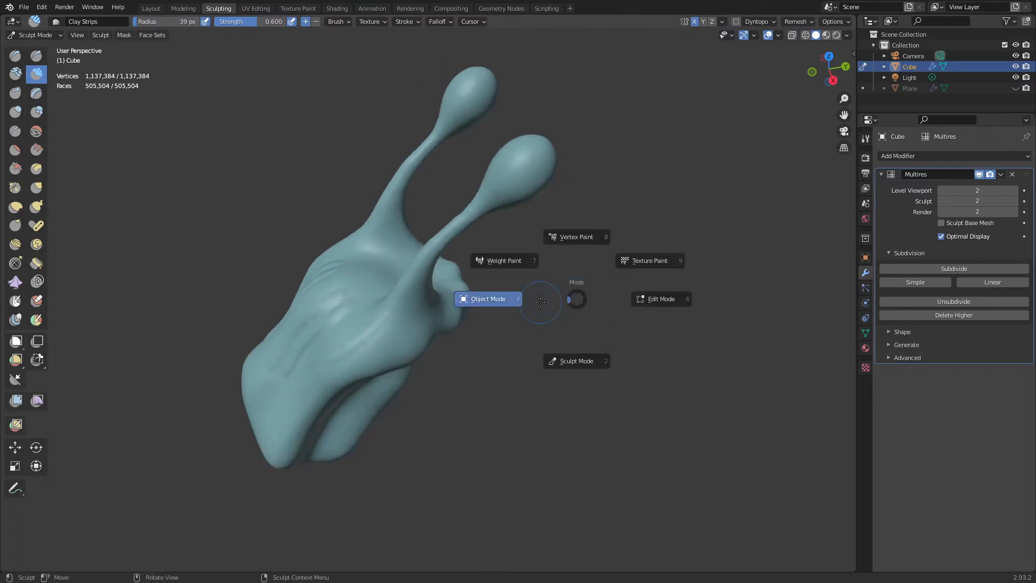
click(541, 303)
click(540, 302)
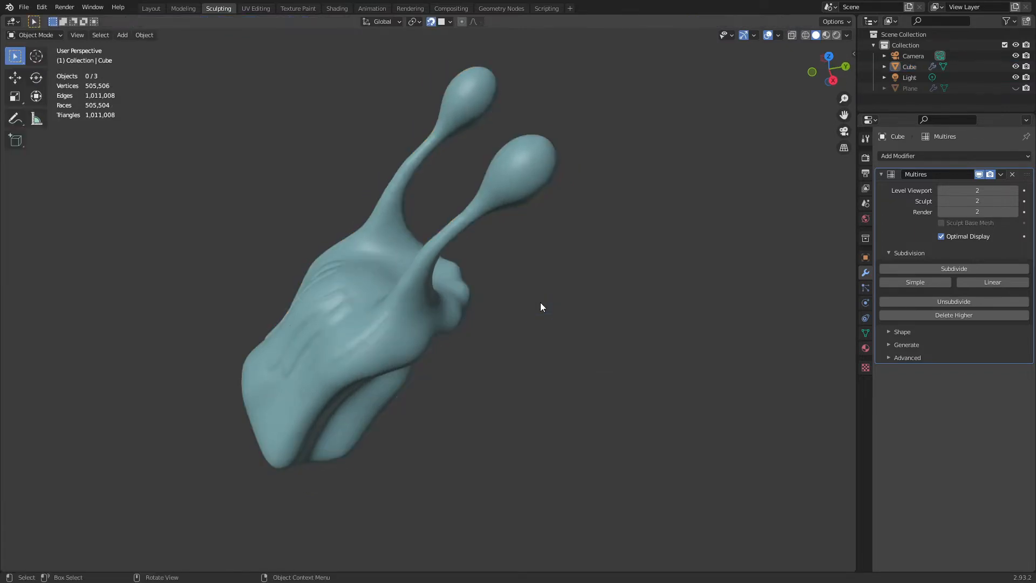
- Switch the eye-stalked creature head to Sculpt Mode and remove its Multires modifier
click(448, 326)
key(ctrl+Tab)
click(465, 375)
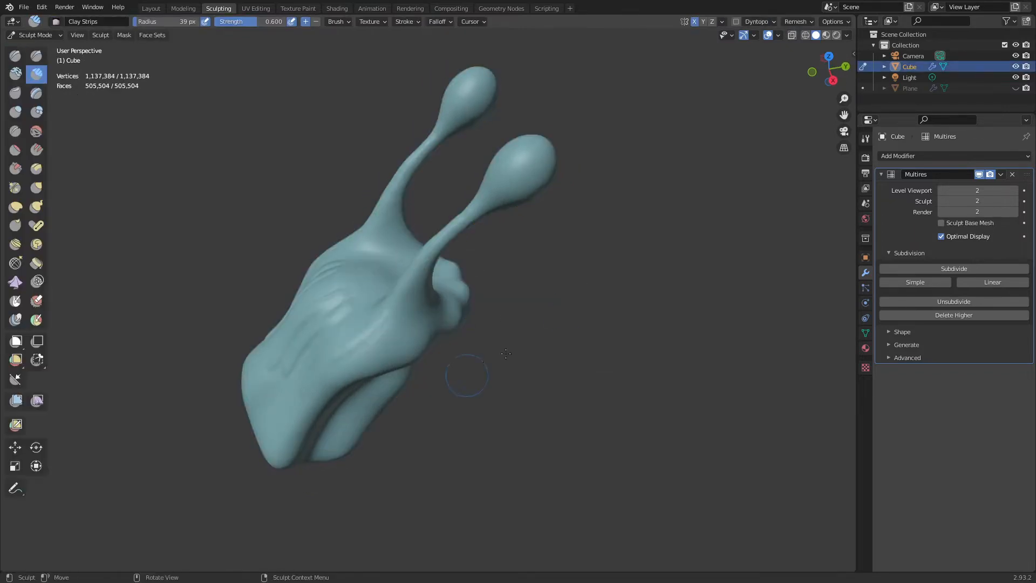
scroll(516, 247, up, 3)
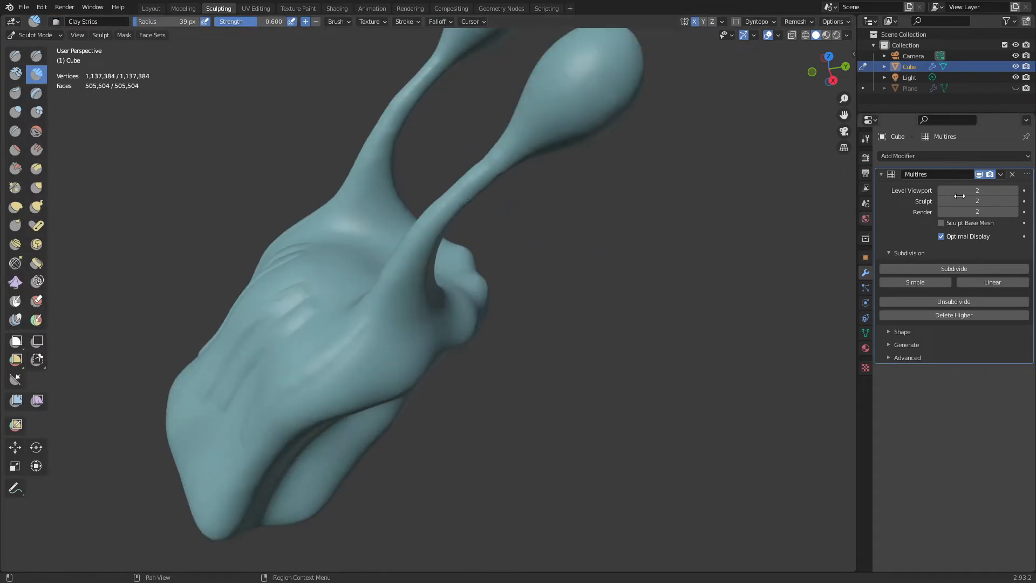
click(1013, 174)
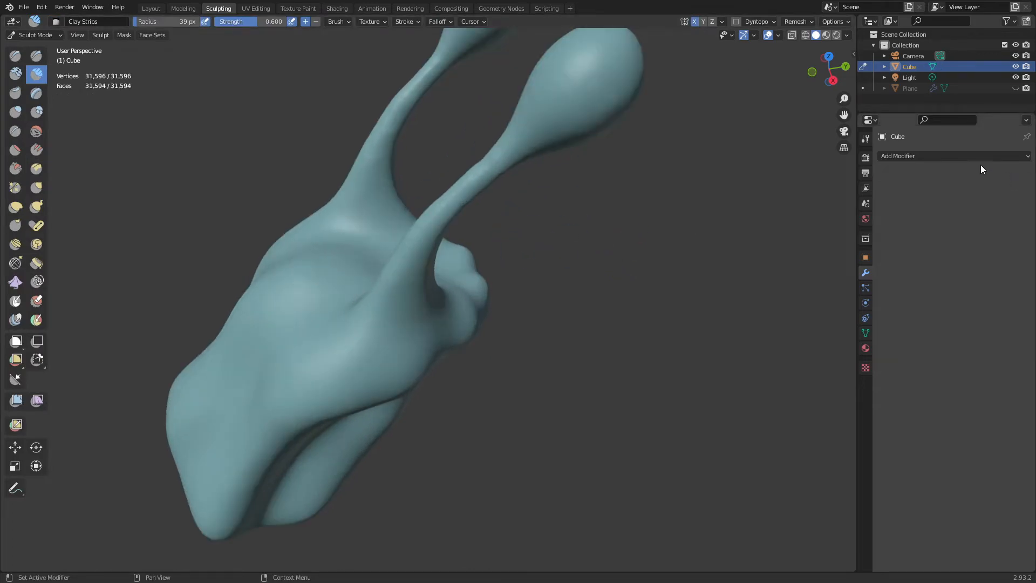
key(shift+z)
key(shift+z)
scroll(435, 302, up, 1)
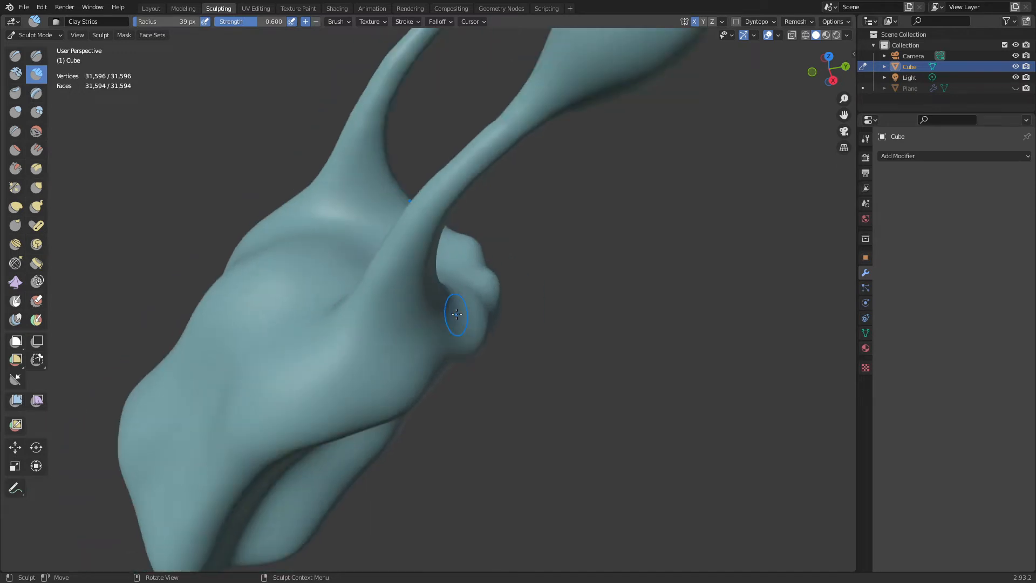
- Enlarge the Clay Strips brush radius to 69 px and try out the voxel size adjustment on the head
mouse_move(457, 314)
middle_down()
mouse_move(504, 305)
mouse_move(527, 331)
mouse_move(669, 185)
mouse_move(603, 273)
mouse_move(583, 280)
middle_up()
key(f)
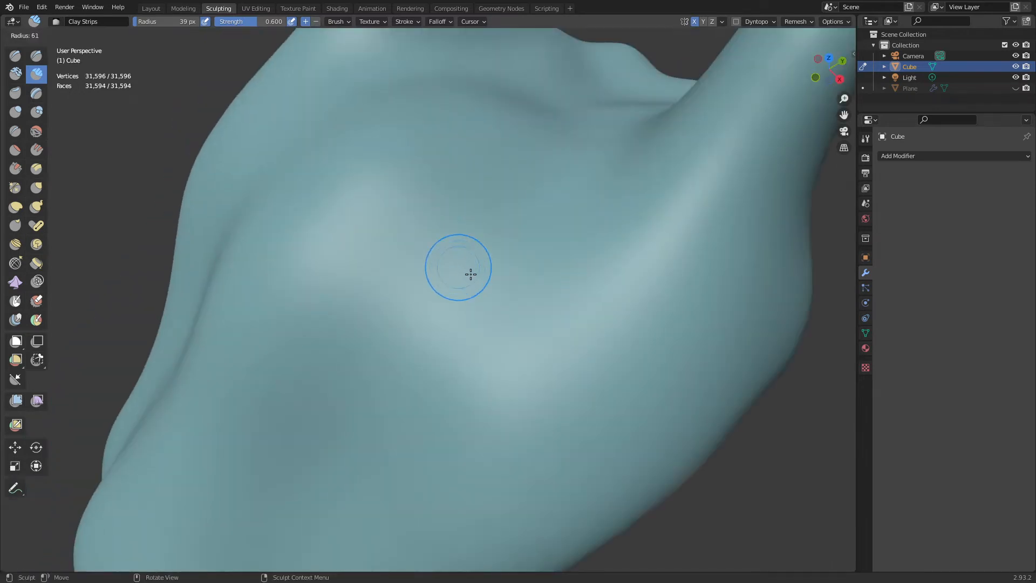
click(467, 260)
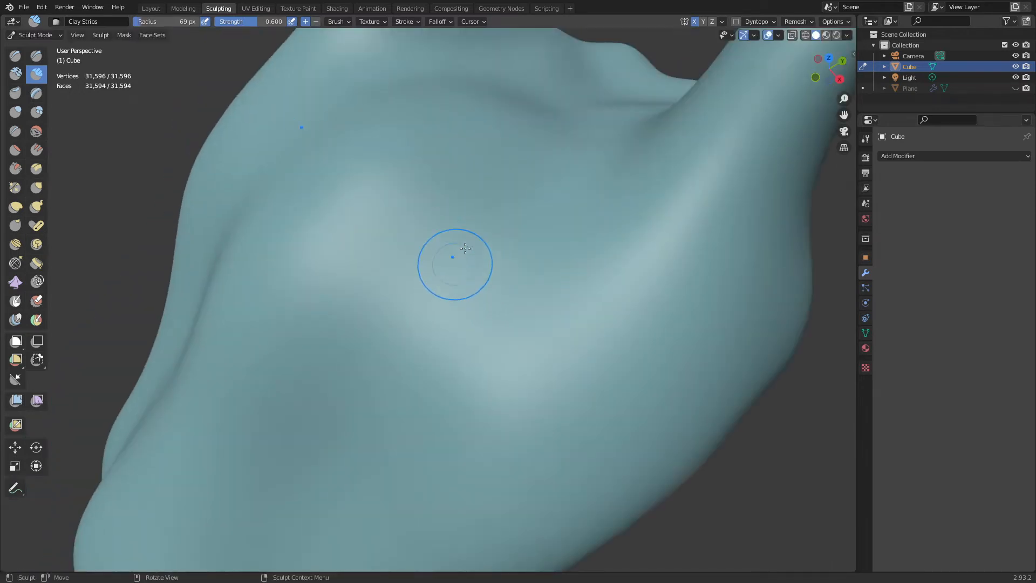
key(r)
right_click(515, 300)
scroll(500, 304, down, 7)
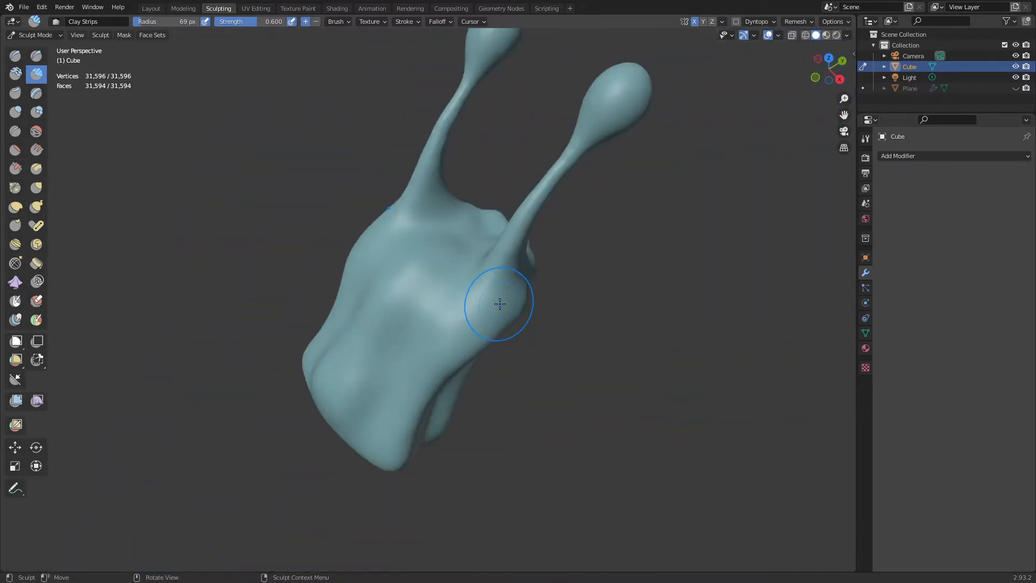
key(shift+r)
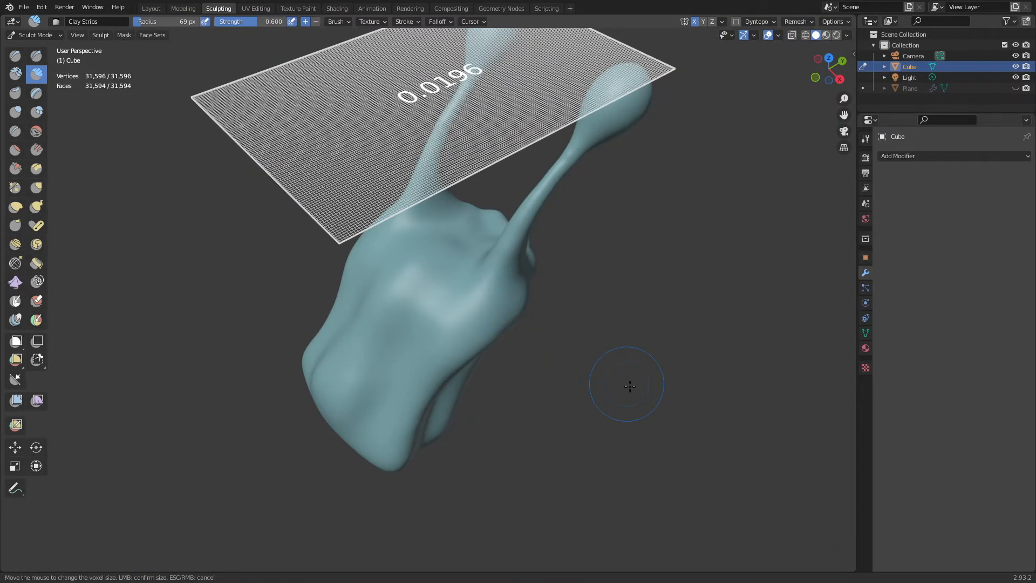
click(678, 416)
- Set the Clay Strips radius to 45 px and sculpt mirrored grooves from between the eye stalks down the head
scroll(500, 335, up, 6)
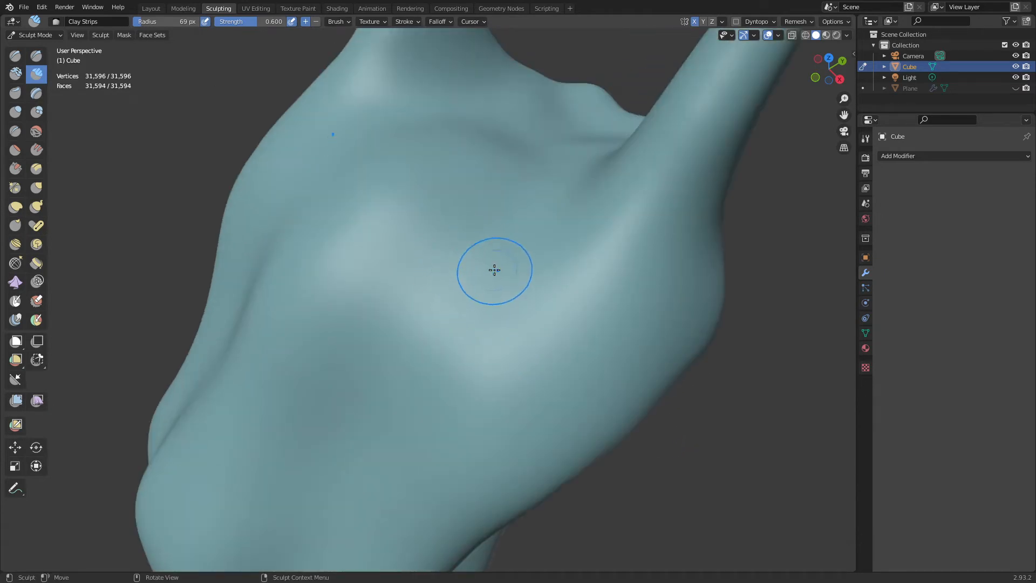
key(f)
click(481, 280)
drag(517, 183, 529, 155)
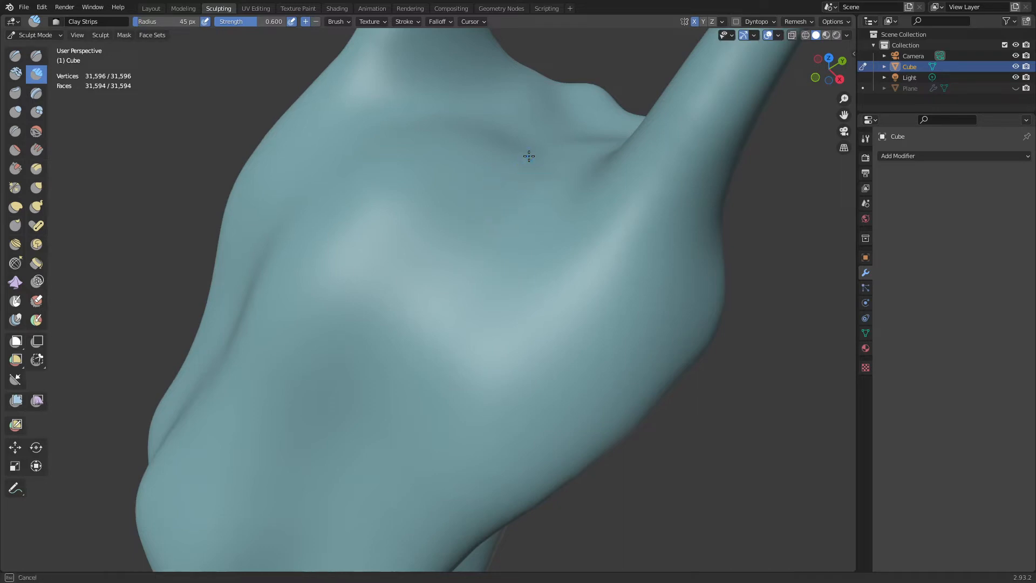
mouse_move(423, 325)
mouse_down()
mouse_move(547, 135)
mouse_move(279, 528)
mouse_move(278, 501)
mouse_up()
drag(485, 214, 498, 157)
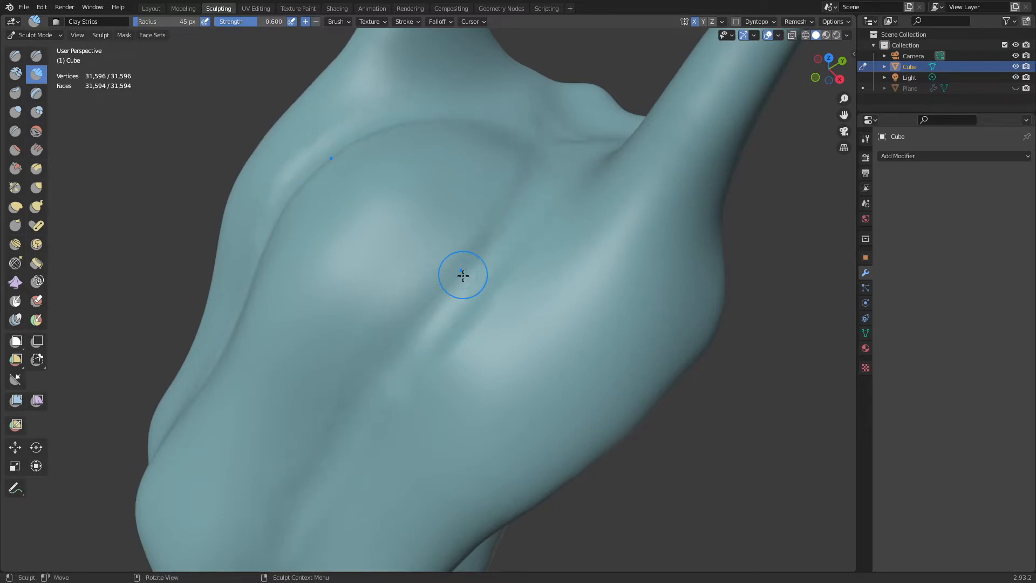
- Choose a voxel size and voxel-remesh the head, then repeat with a smaller voxel size for a denser mesh
scroll(462, 275, down, 3)
key(shift+d)
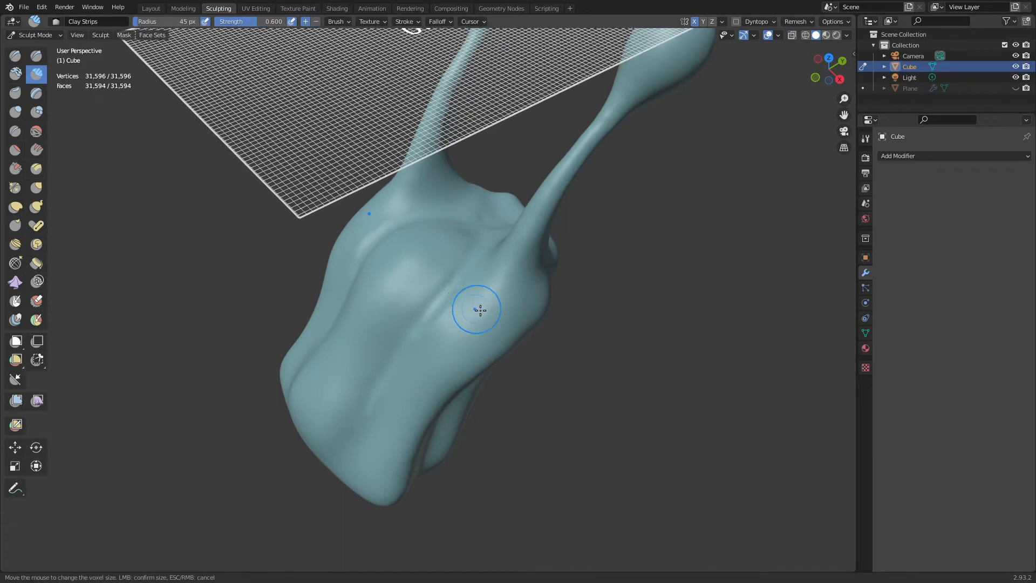
click(498, 322)
key(ctrl+r)
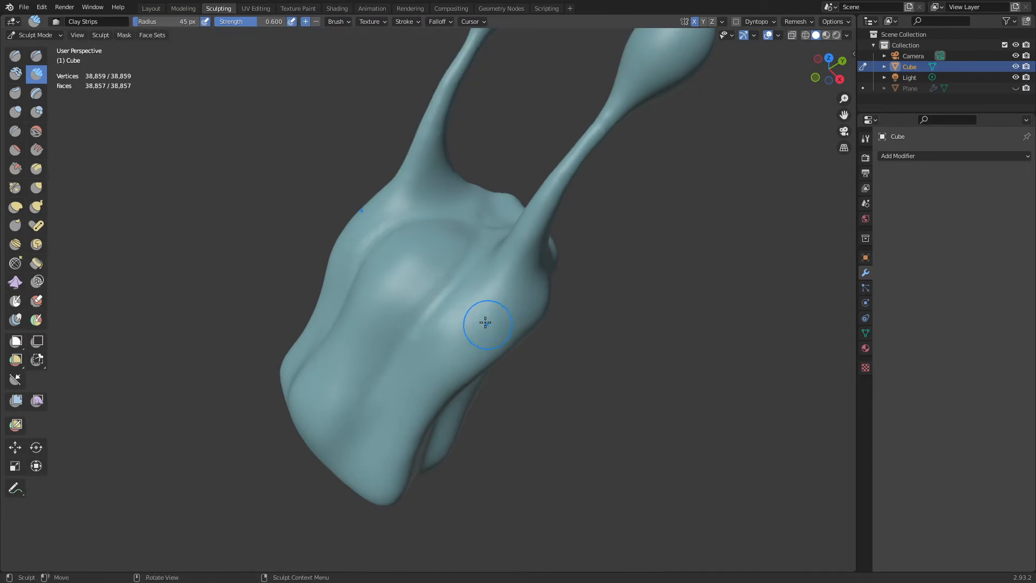
key(r)
click(485, 293)
key(ctrl+r)
- Voxel-remesh the head three more times, picking a progressively smaller voxel size before each pass
key(r)
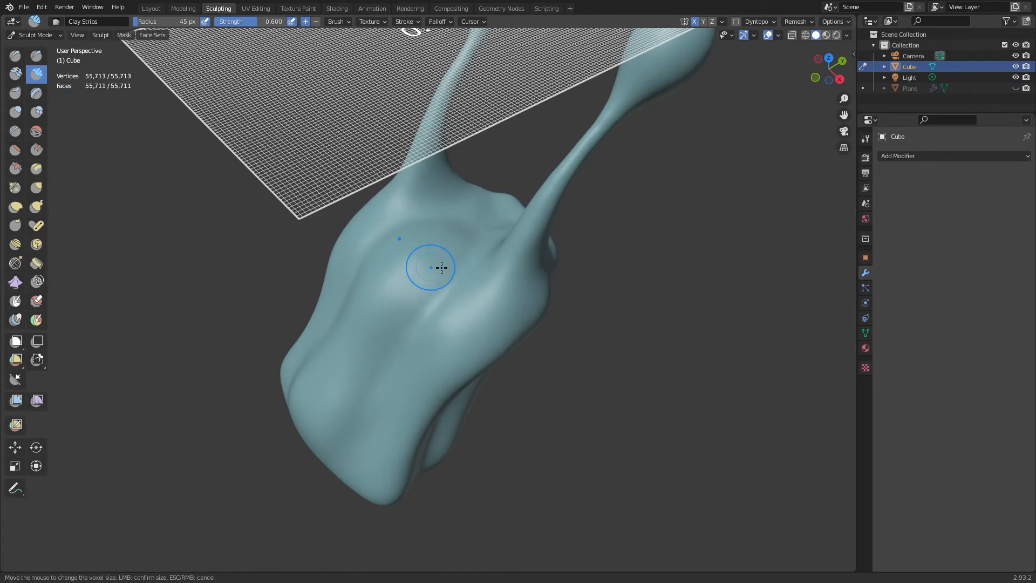
click(488, 301)
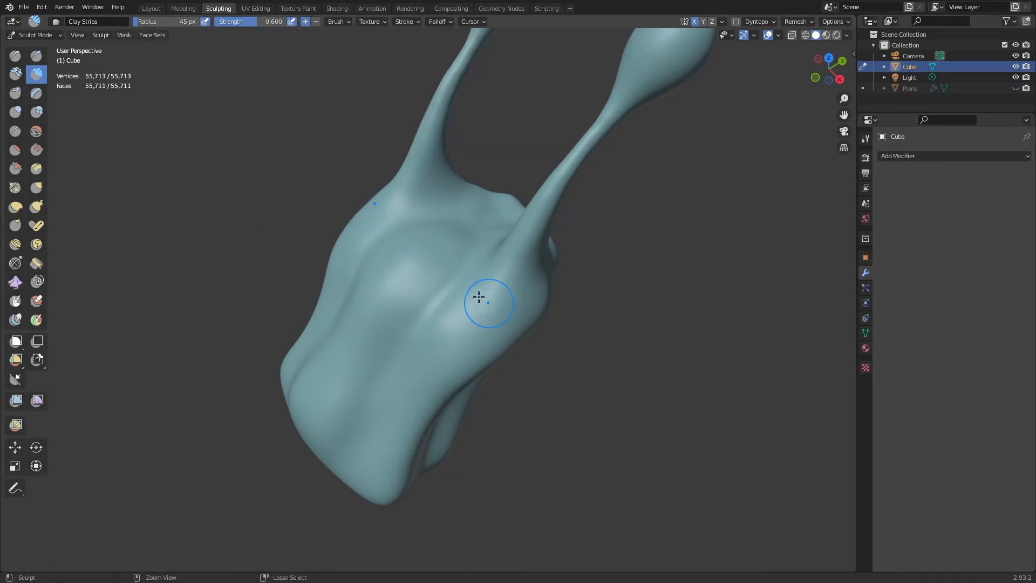
key(ctrl+r)
key(r)
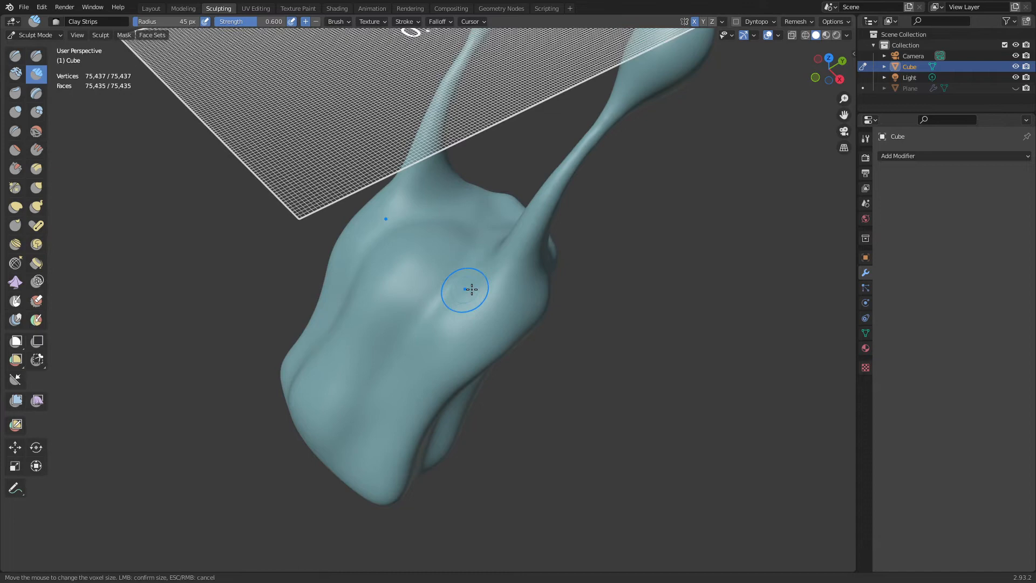
click(507, 292)
key(ctrl+r)
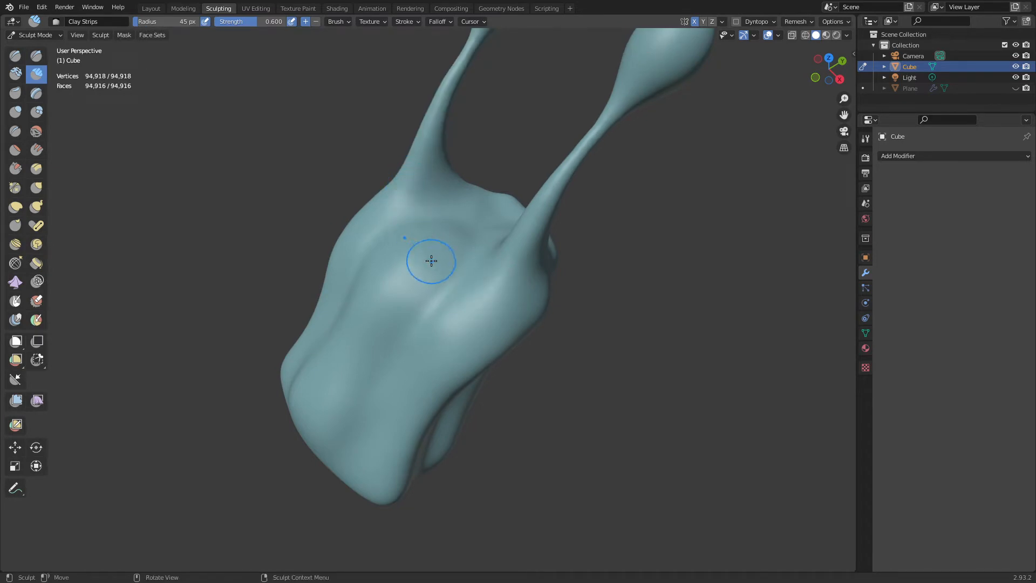
scroll(440, 313, up, 2)
key(r)
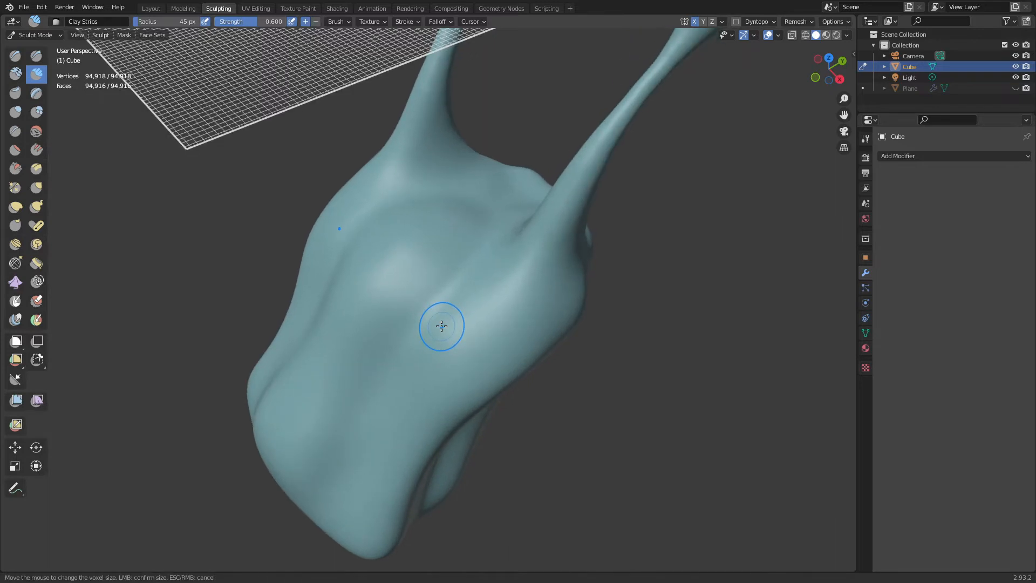
click(549, 349)
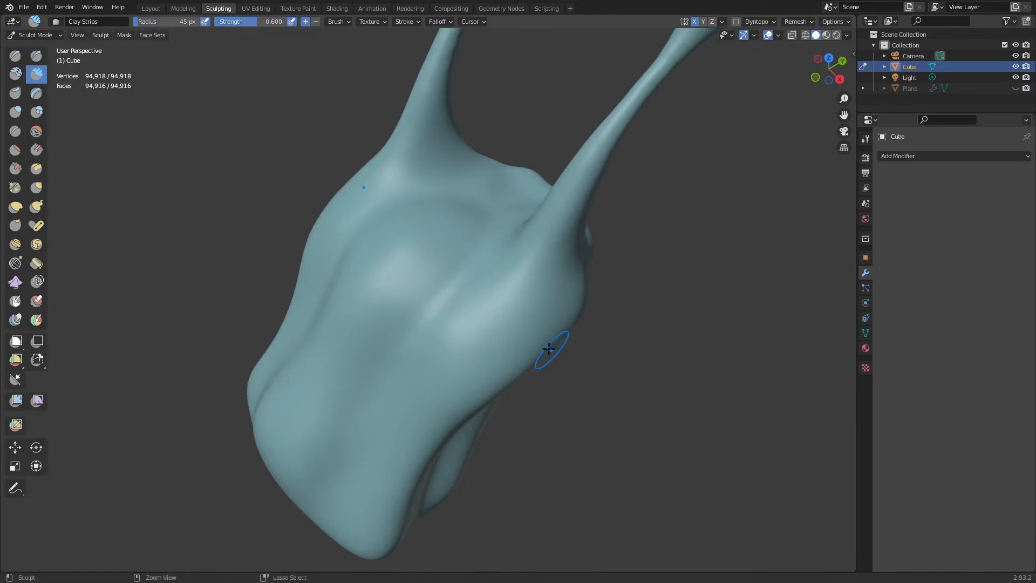
key(ctrl+r)
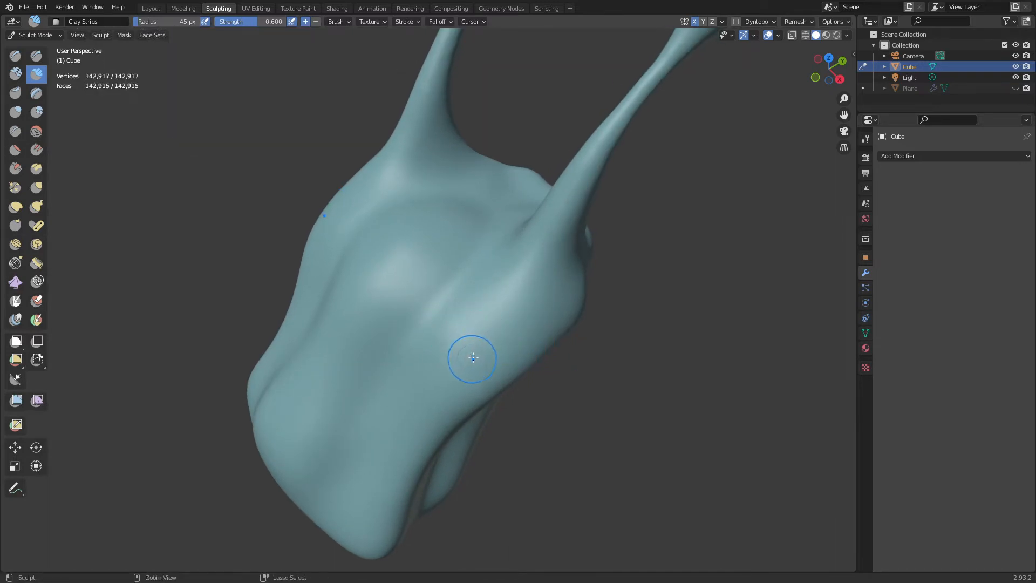
- Deepen and sharpen the mirrored grooves on both sides of the head's central ridge with Clay Strips strokes
scroll(479, 335, up, 2)
drag(485, 244, 319, 465)
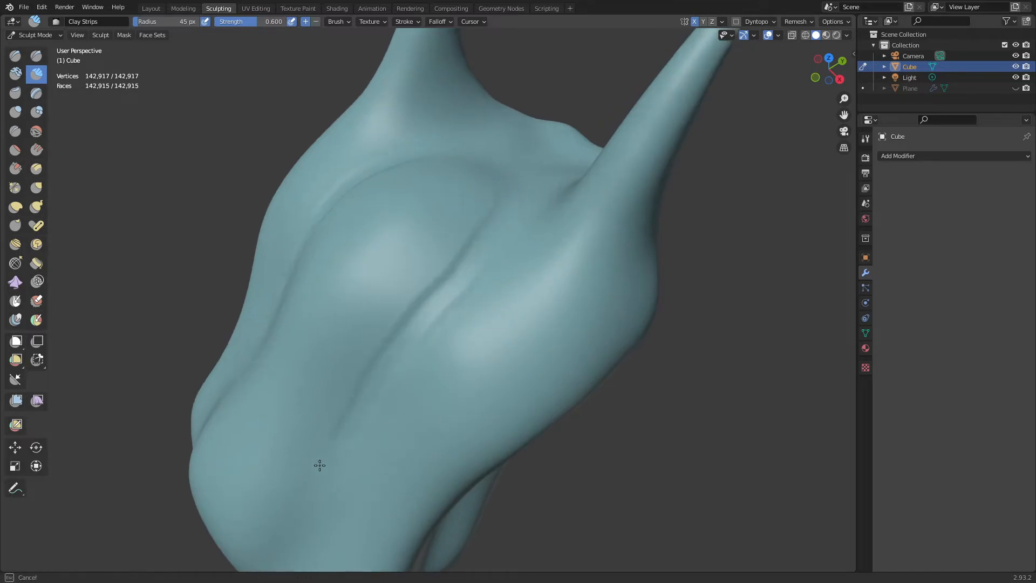
mouse_move(493, 169)
mouse_down()
mouse_move(282, 527)
mouse_move(294, 512)
mouse_up()
mouse_move(348, 425)
mouse_down()
mouse_move(495, 200)
mouse_move(418, 311)
mouse_up()
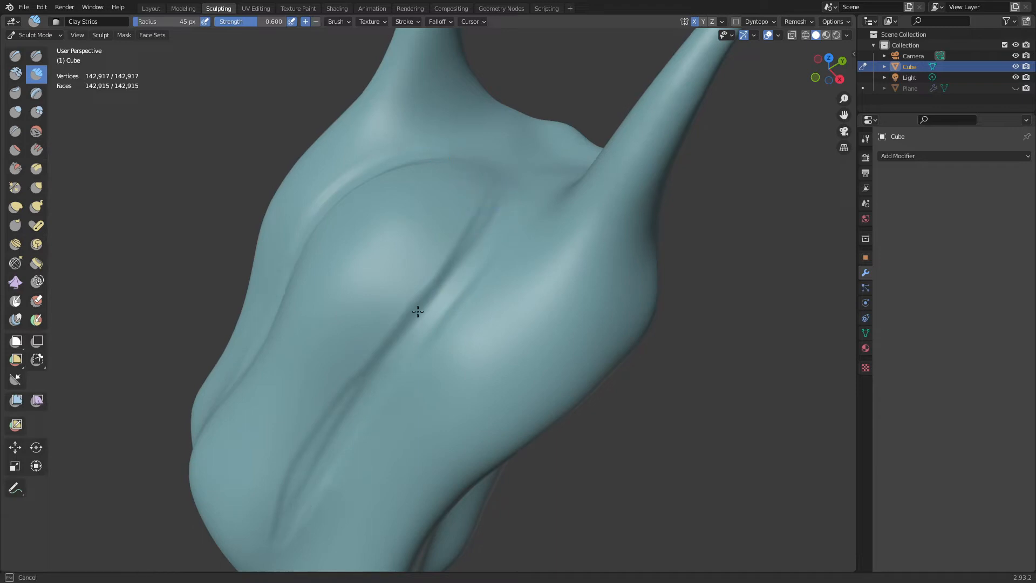
drag(360, 371, 304, 545)
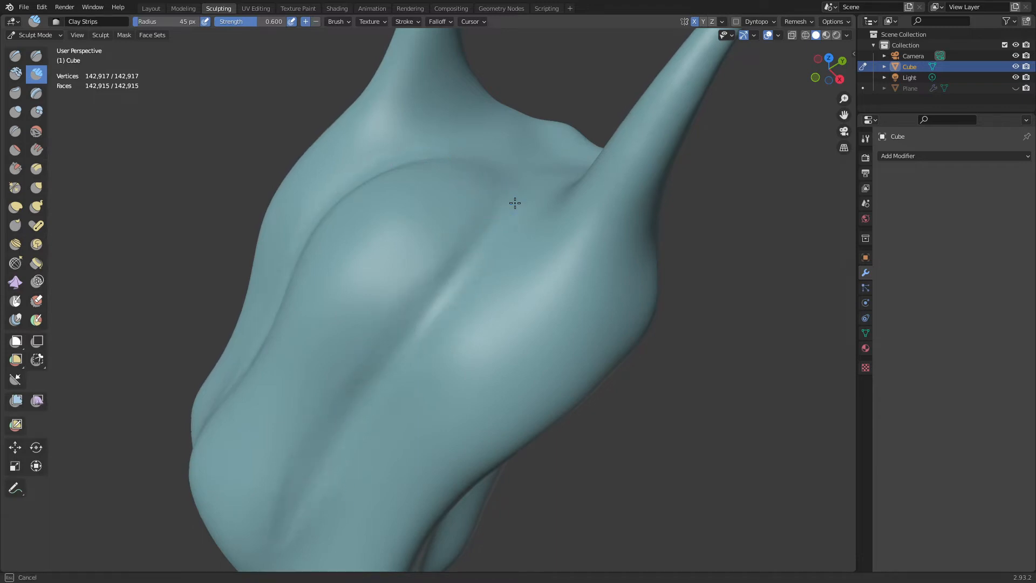
middle_drag(498, 169, 470, 241)
mouse_move(487, 229)
mouse_down()
mouse_move(435, 202)
mouse_move(421, 342)
mouse_up()
middle_drag(421, 342, 509, 282)
drag(493, 227, 393, 475)
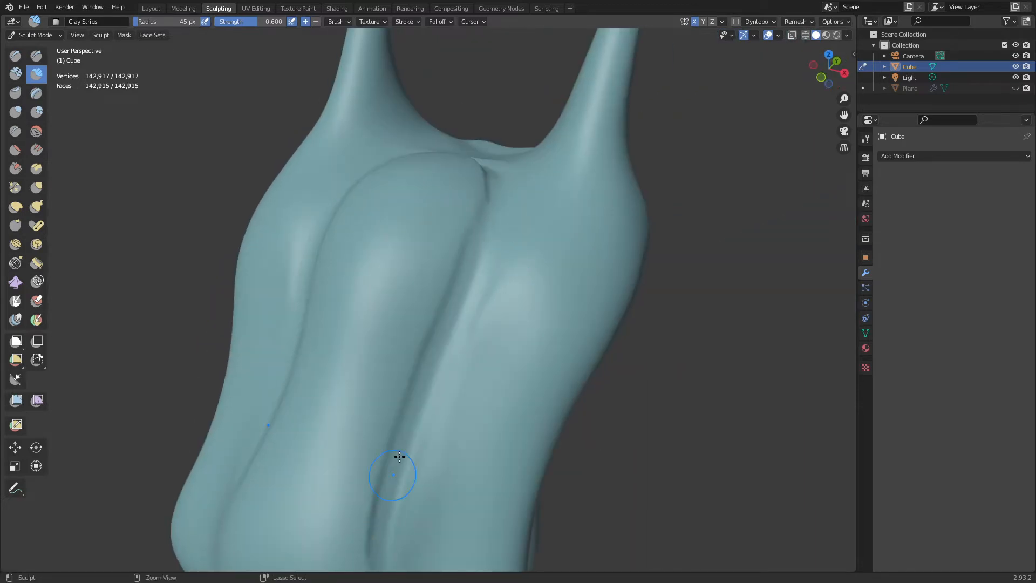
- Shape and smooth the rounded central ridge between the two grooves with Clay Strips strokes
mouse_move(359, 430)
mouse_down()
mouse_move(347, 398)
mouse_move(449, 177)
mouse_move(448, 191)
mouse_up()
middle_drag(446, 205, 443, 274)
mouse_move(416, 216)
mouse_down()
mouse_move(437, 250)
mouse_move(376, 379)
mouse_up()
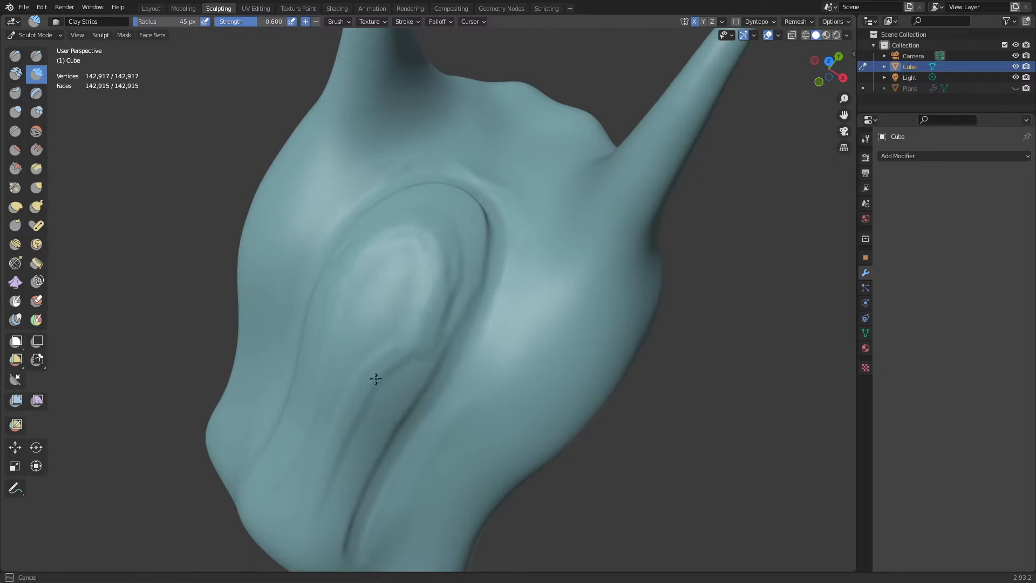
mouse_move(427, 267)
mouse_down()
mouse_move(374, 314)
mouse_move(330, 428)
mouse_move(296, 469)
mouse_up()
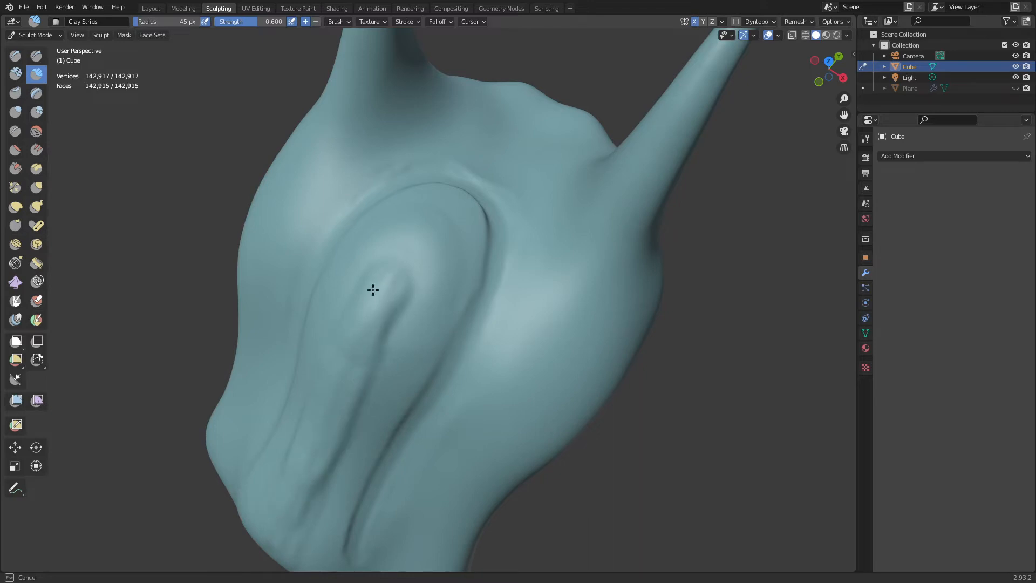
drag(372, 290, 379, 304)
drag(379, 303, 363, 289)
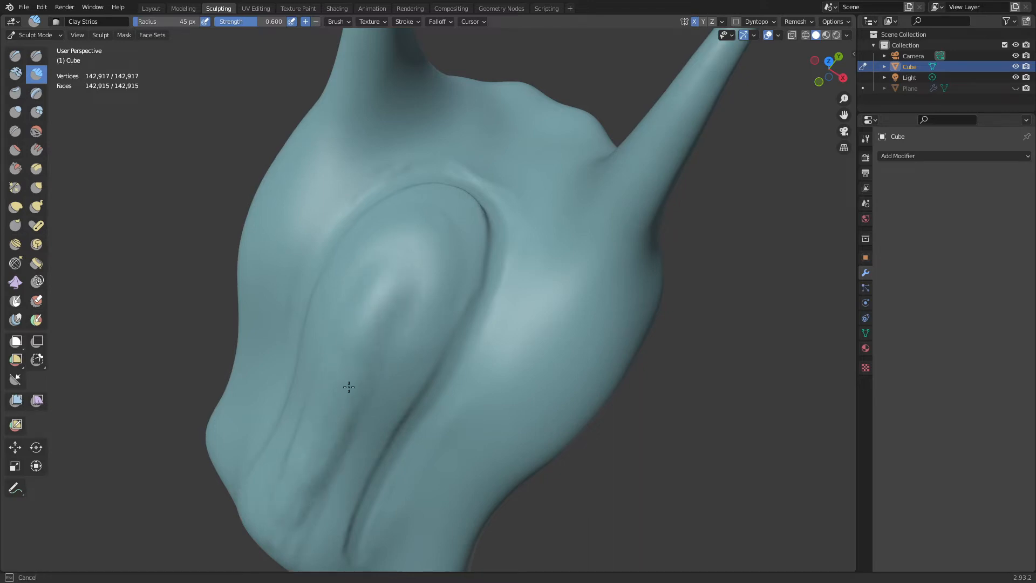
drag(326, 473, 326, 472)
mouse_move(462, 342)
middle_down()
mouse_move(412, 293)
mouse_move(562, 308)
mouse_move(279, 256)
middle_up()
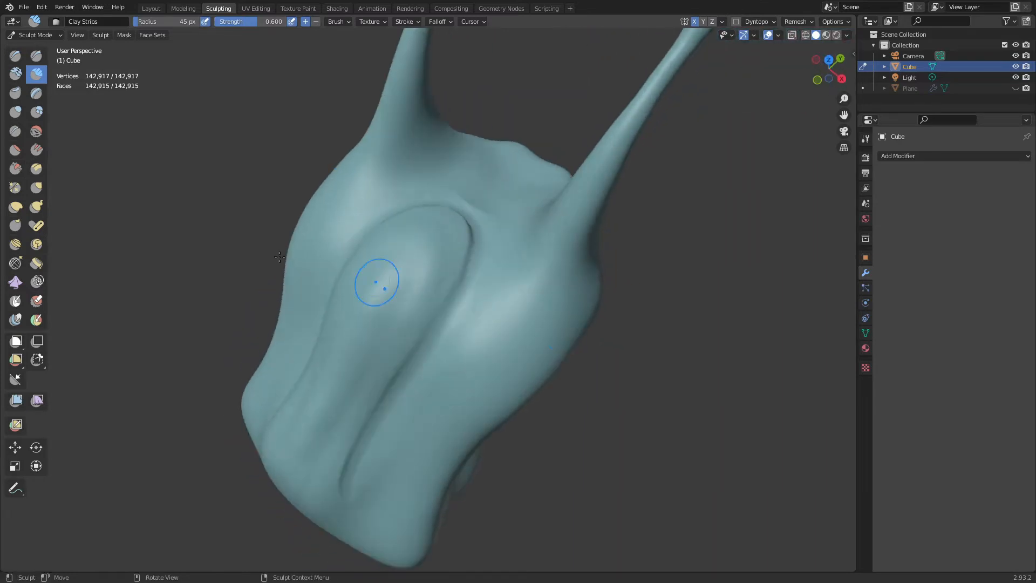
click(153, 35)
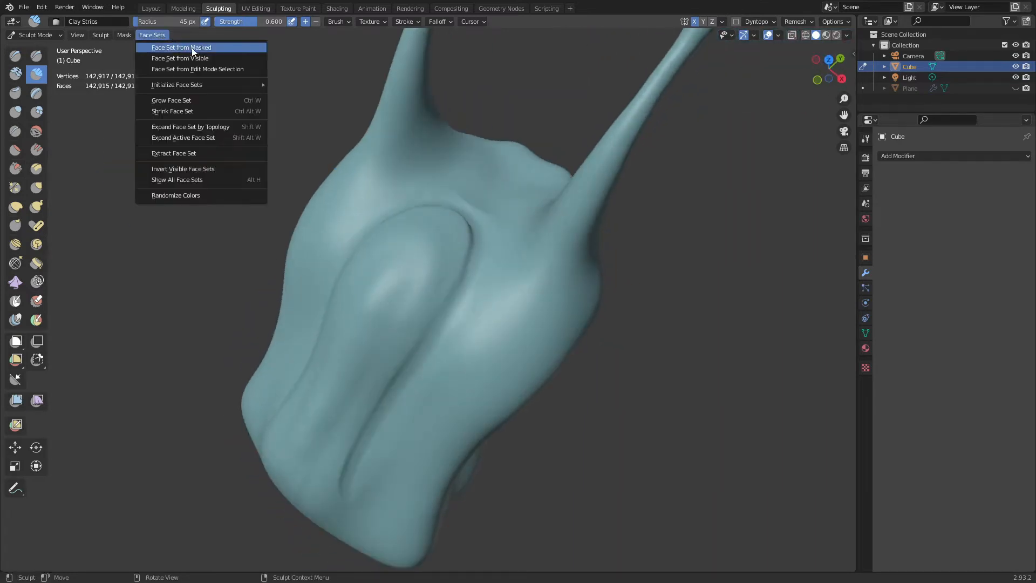
mouse_move(205, 82)
mouse_move(474, 360)
middle_down()
mouse_move(507, 364)
mouse_move(506, 349)
mouse_move(446, 298)
mouse_move(485, 322)
middle_up()
click(153, 34)
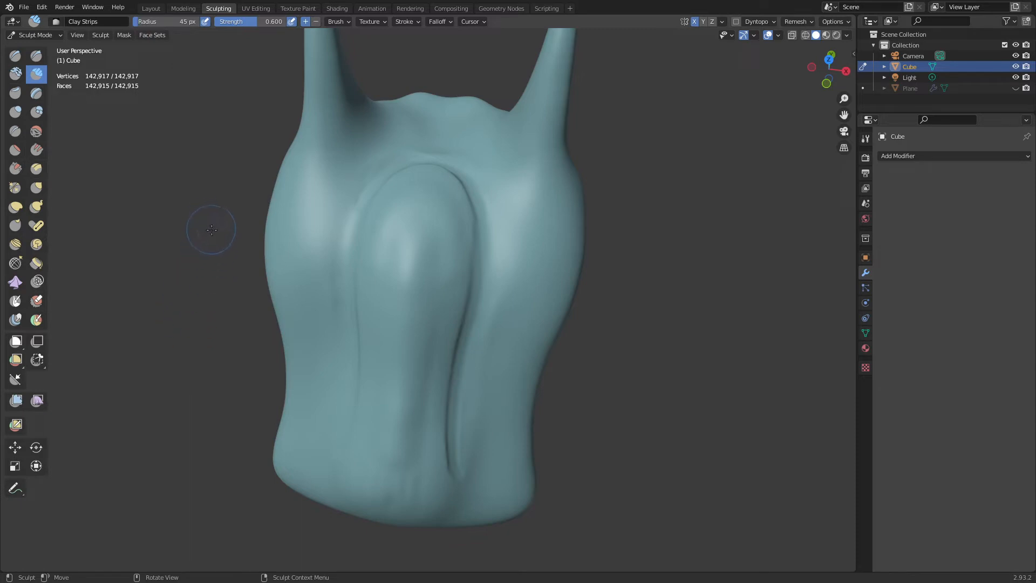
- Paint a symmetrical face set over the head's central ridge with the Draw Face Sets brush
click(36, 321)
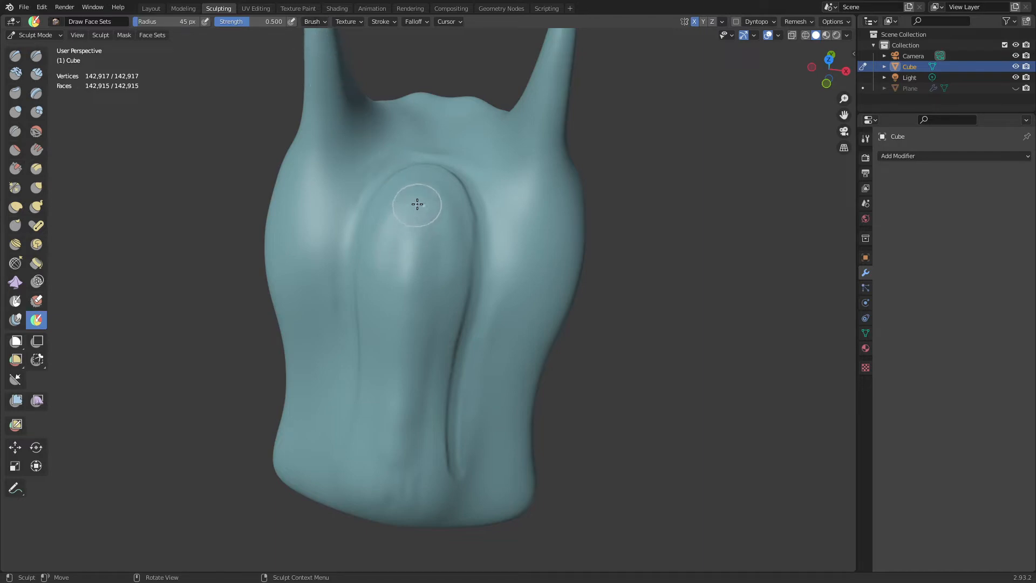
mouse_move(417, 204)
mouse_down()
mouse_move(398, 413)
mouse_move(373, 451)
mouse_move(408, 177)
mouse_move(377, 237)
mouse_move(361, 432)
mouse_move(368, 283)
mouse_move(388, 183)
mouse_move(421, 177)
mouse_up()
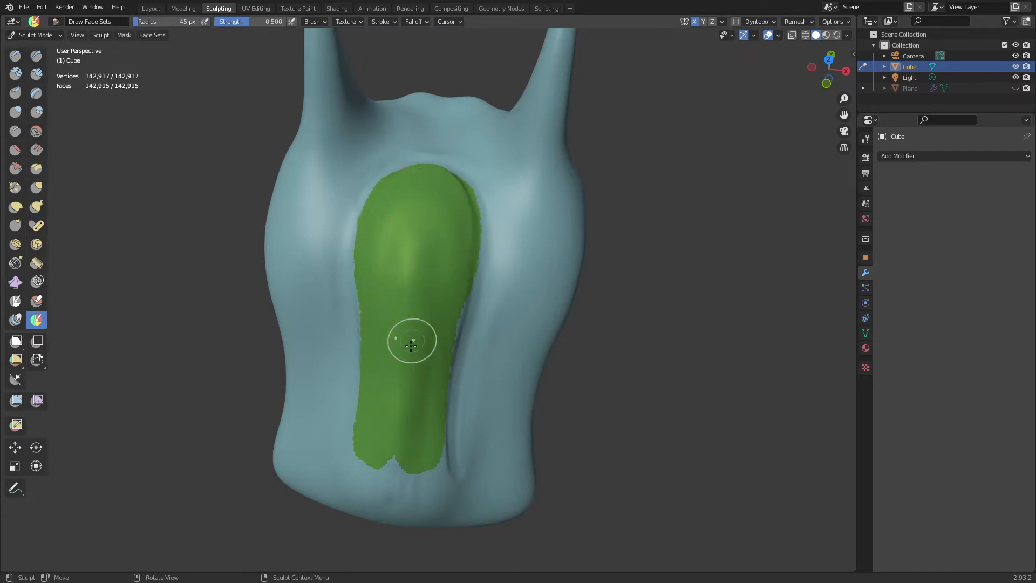
- Try painting another face set across the middle of the ridge, and undo those strokes
mouse_move(402, 217)
mouse_down()
mouse_move(372, 334)
mouse_move(378, 294)
mouse_up()
mouse_move(324, 331)
mouse_down()
mouse_move(313, 195)
mouse_move(324, 324)
mouse_up()
key(ctrl+z)
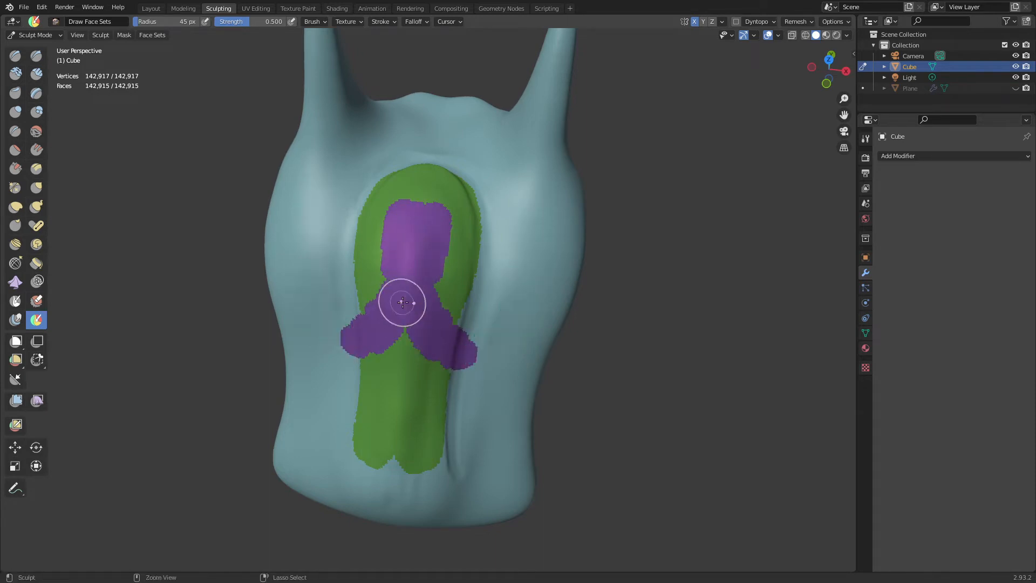
key(ctrl+z)
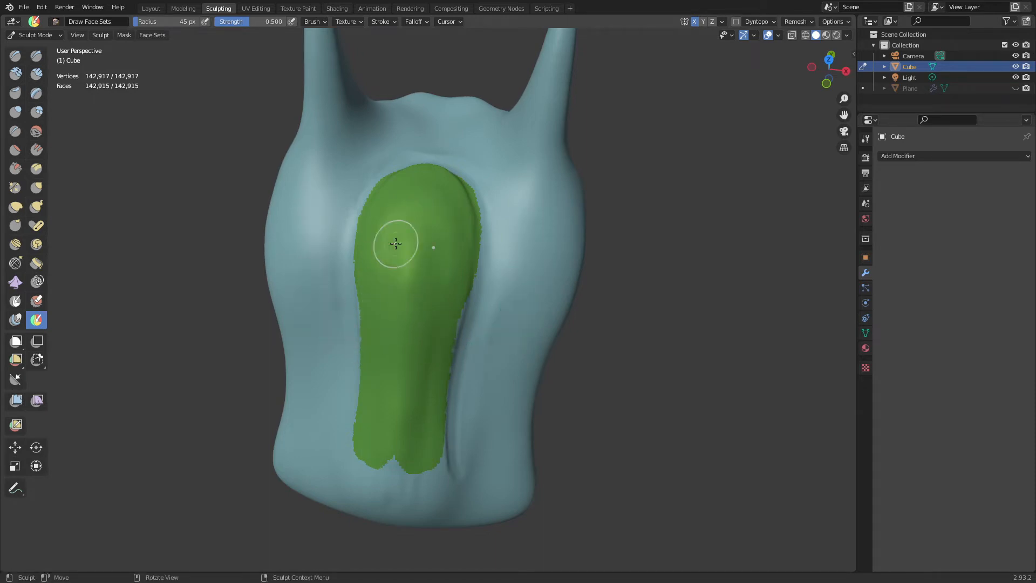
- Extend the ridge's green face set over the surrounding grooves and its lower edge, and trim its outline back to the raised ridge
key(shift+w)
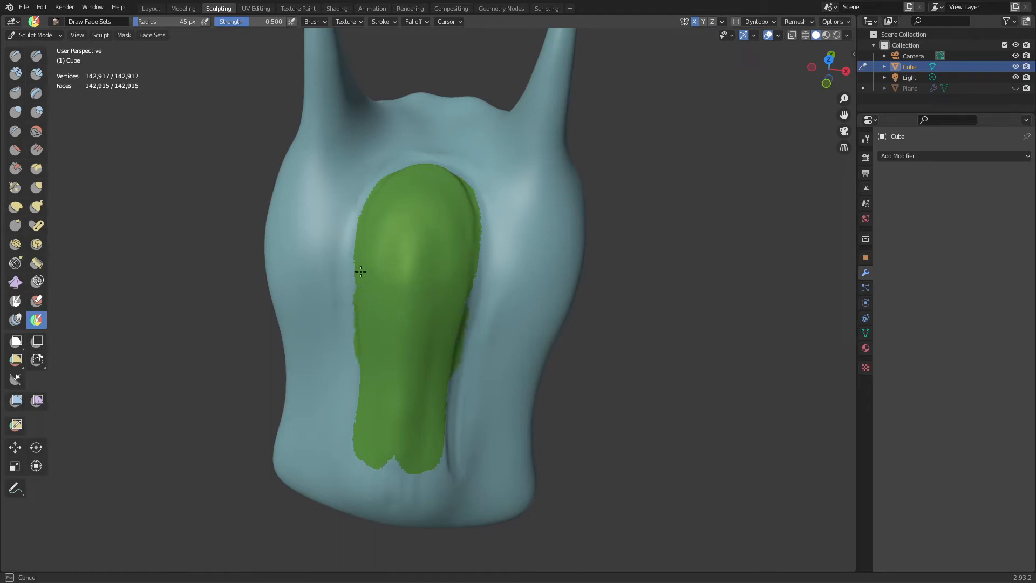
key(Escape)
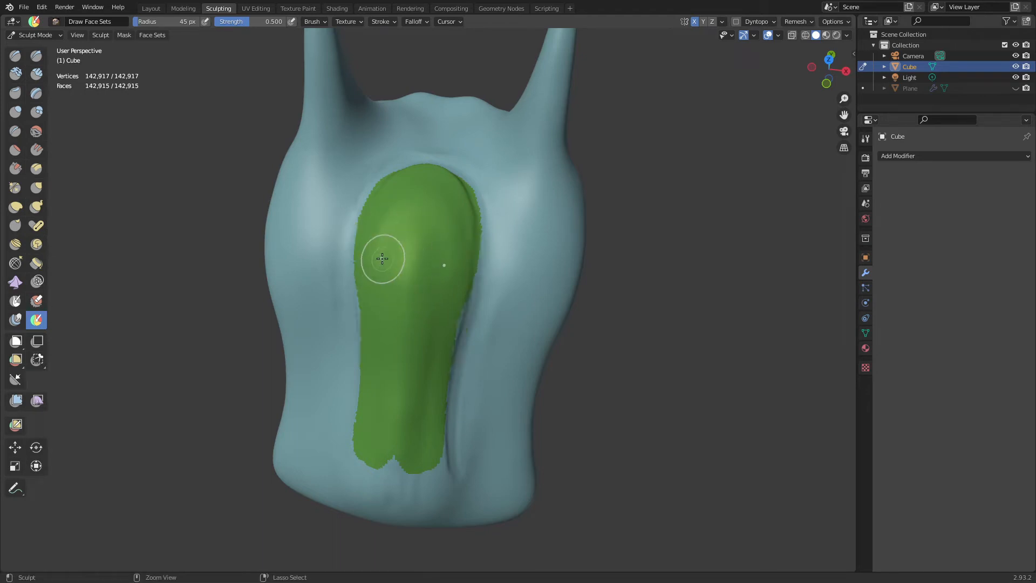
key(shift+w)
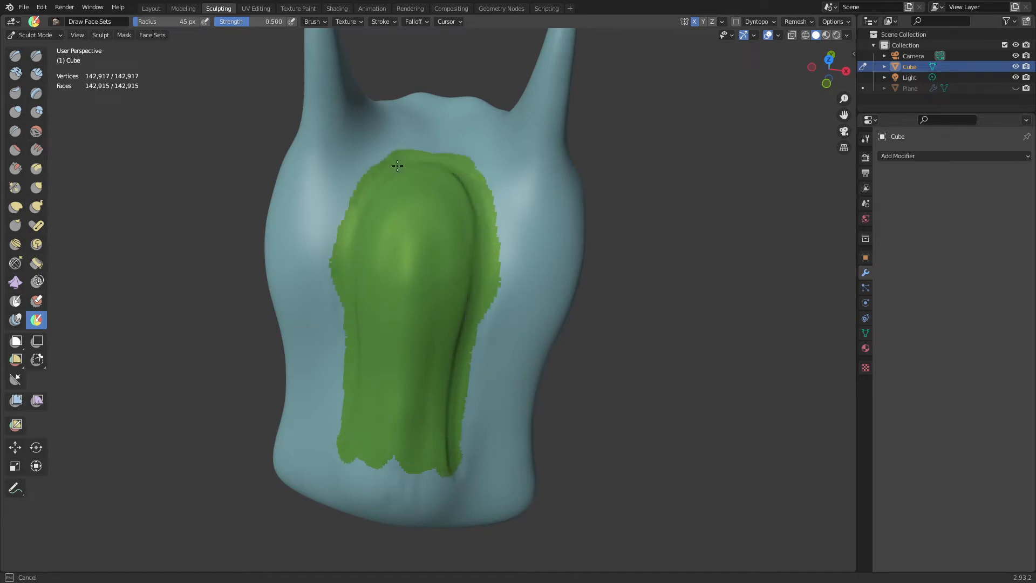
click(397, 456)
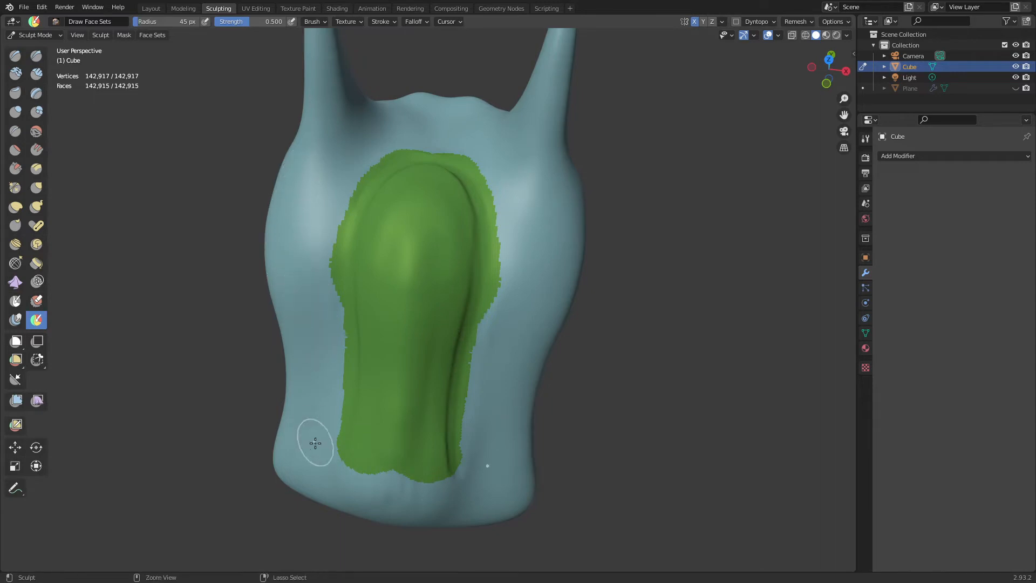
key(shift+w)
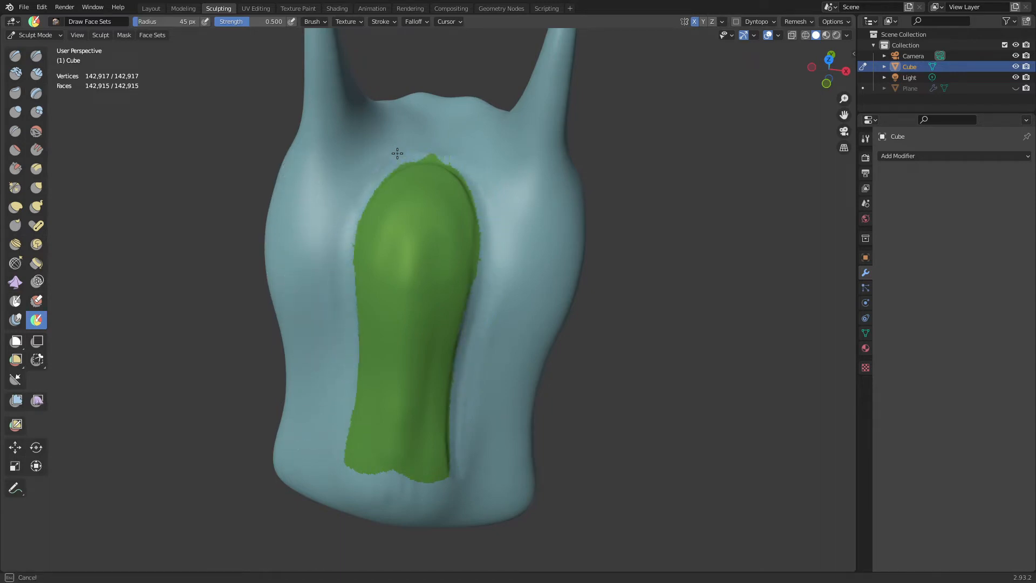
click(450, 157)
- Set the Draw Face Sets brush radius to 68 px, with the ridge's side edge in close view
mouse_move(450, 157)
middle_down()
mouse_move(338, 324)
mouse_move(384, 321)
mouse_move(434, 347)
mouse_move(439, 389)
mouse_move(446, 326)
mouse_move(416, 302)
mouse_move(443, 280)
mouse_move(462, 322)
middle_up()
key(f)
click(456, 305)
ctrl+middle_drag(462, 322, 458, 308)
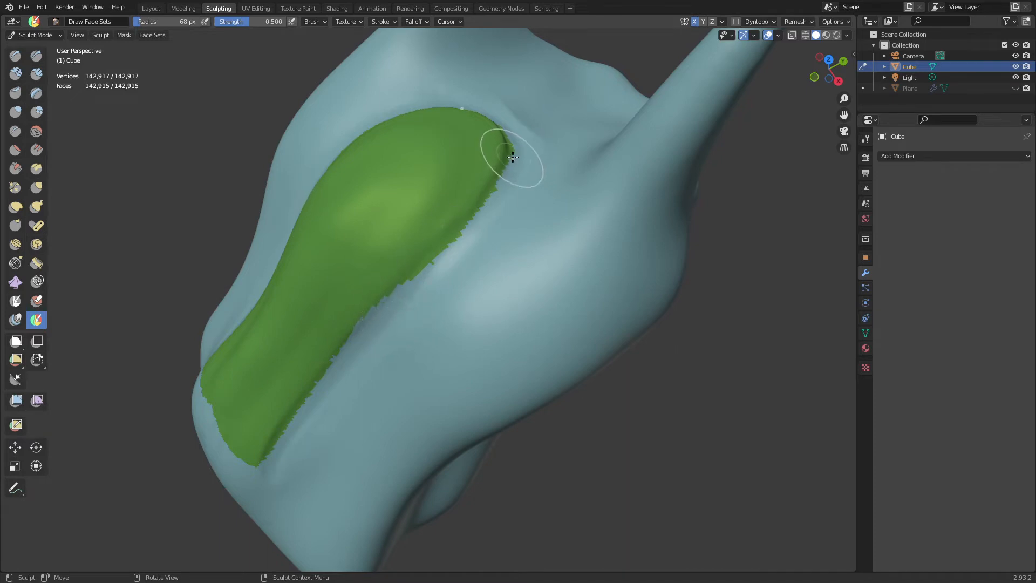
- Try smoothing the jagged boundary of the green face set with relaxing strokes along the ridge's side, and undo the smoothing
shift+drag(515, 141, 507, 181)
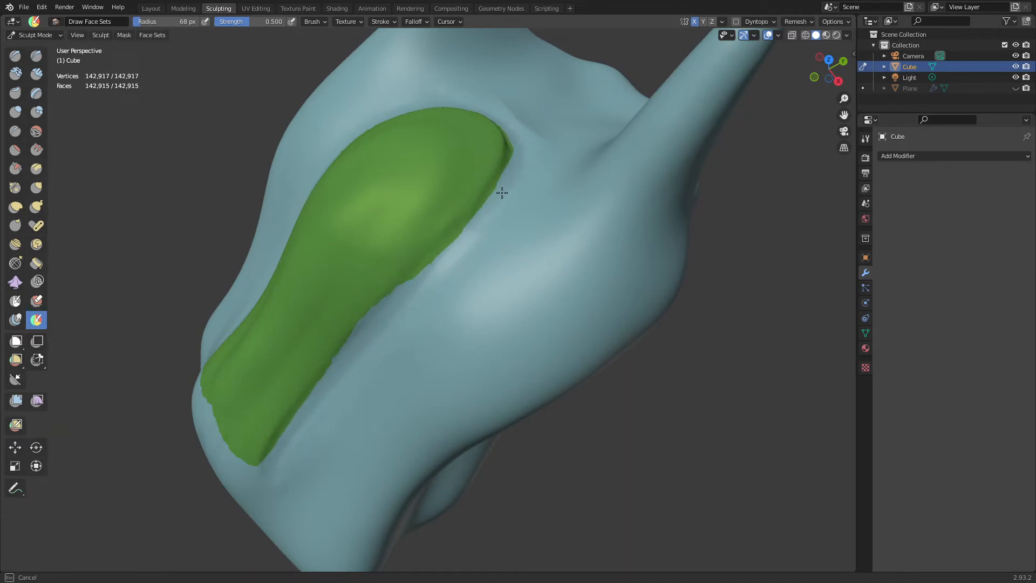
shift+drag(506, 149, 494, 170)
key(shift+w)
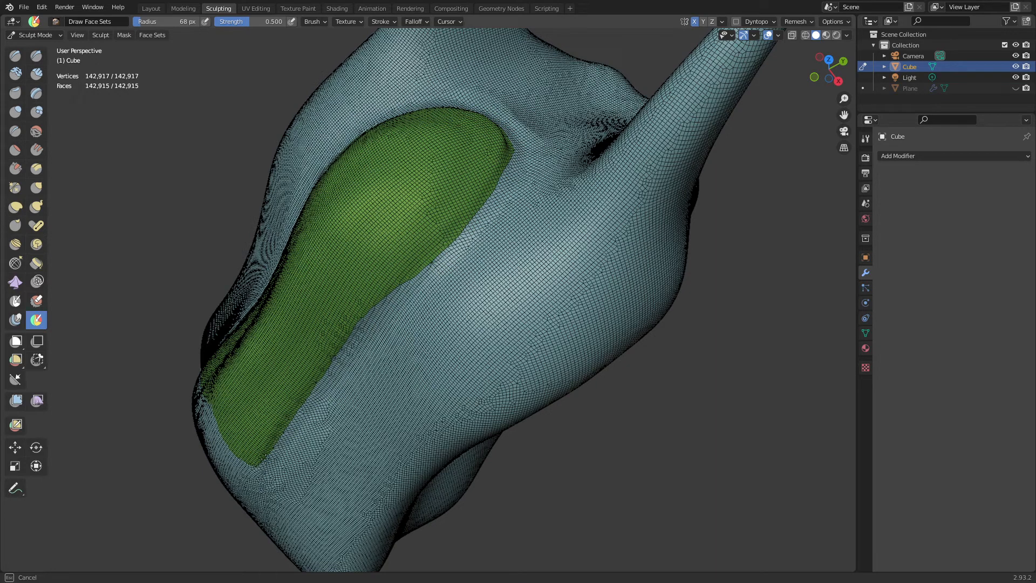
shift+drag(508, 152, 486, 189)
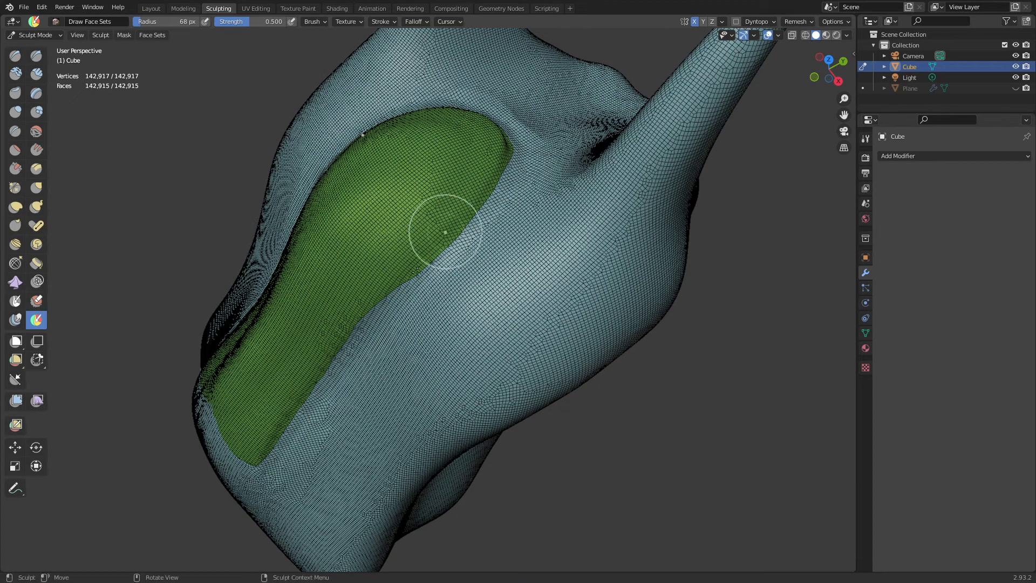
key(ctrl+z)
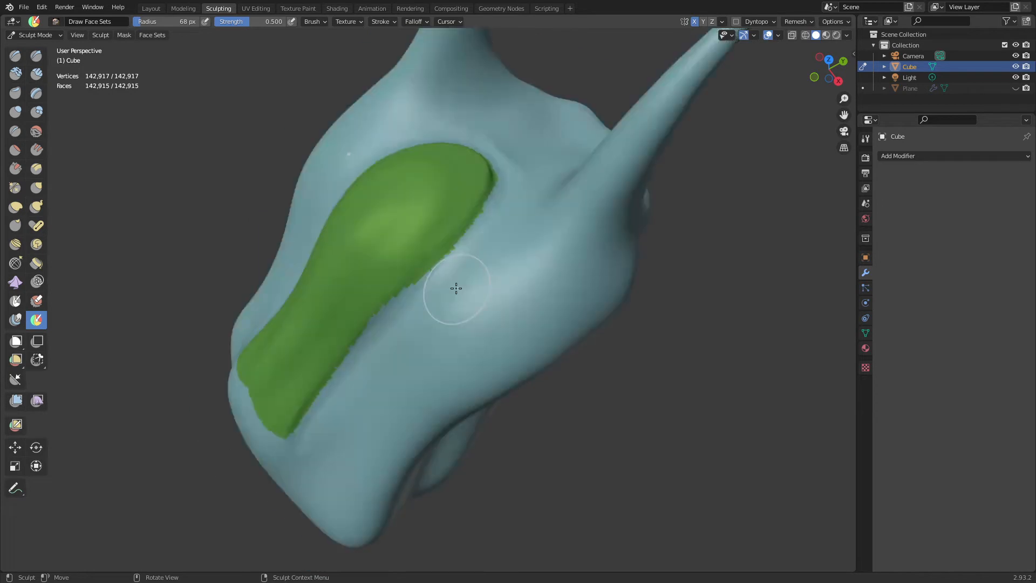
- Extend the green face set along the ridge's side edge toward the groove, keeping the strokes mirrored
mouse_move(487, 251)
middle_down()
mouse_move(533, 286)
mouse_move(515, 278)
mouse_move(507, 207)
middle_up()
shift+drag(478, 340, 474, 296)
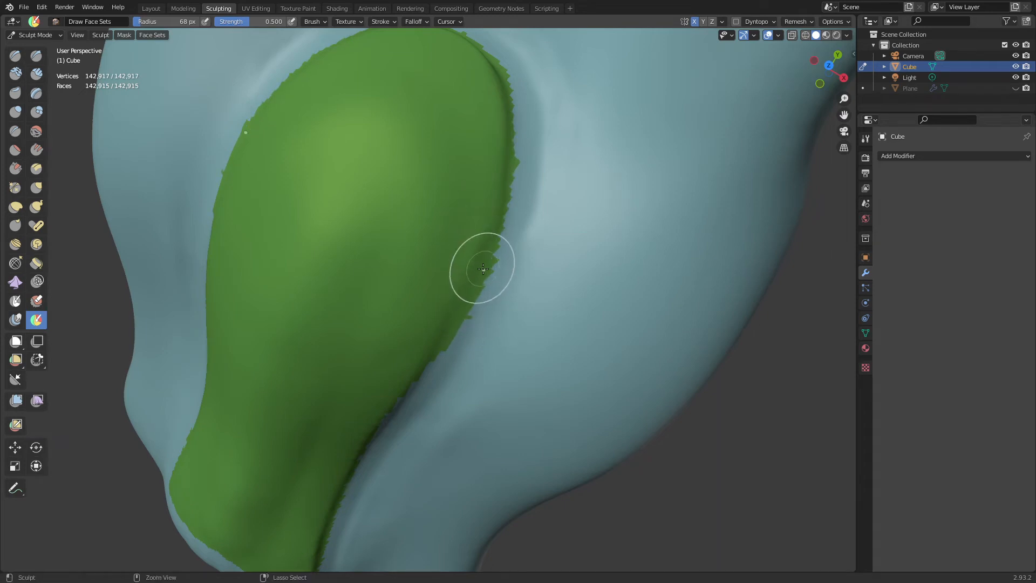
mouse_move(480, 271)
middle_down()
mouse_move(460, 343)
mouse_move(449, 317)
mouse_move(462, 298)
mouse_move(363, 308)
middle_up()
shift+drag(324, 344, 427, 203)
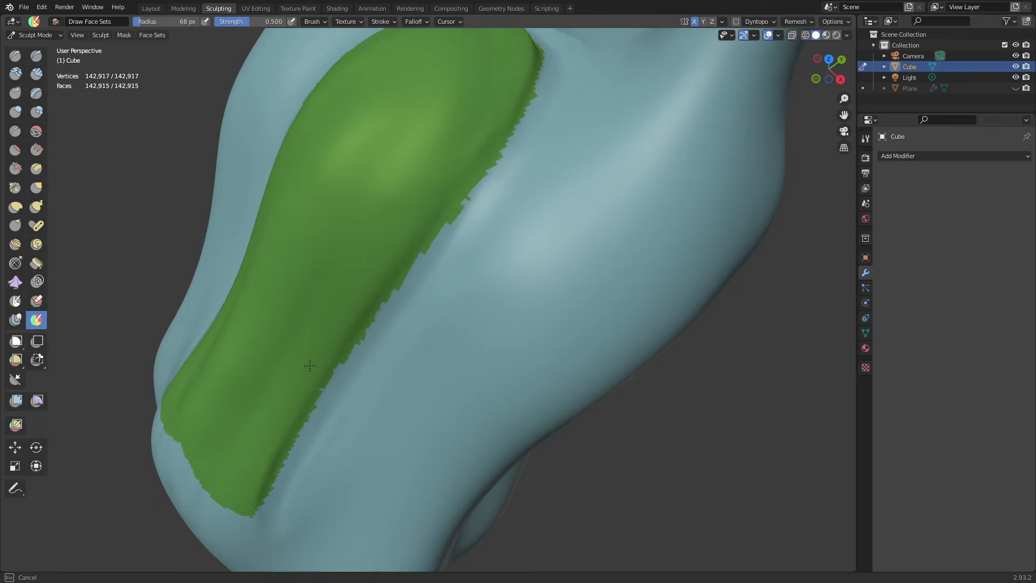
shift+drag(299, 401, 383, 263)
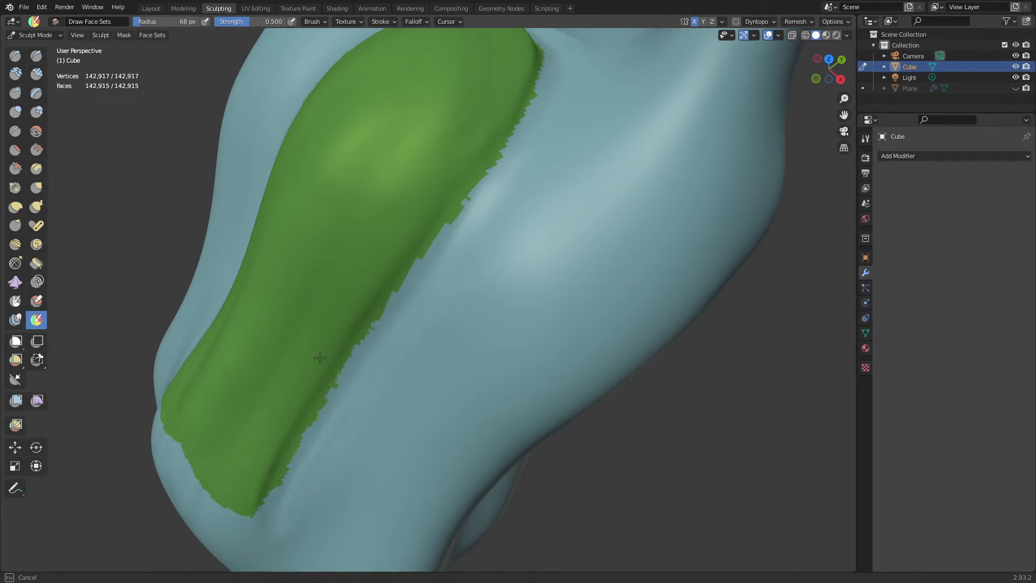
shift+drag(320, 358, 319, 340)
mouse_move(319, 340)
middle_down()
mouse_move(430, 331)
mouse_move(393, 335)
middle_up()
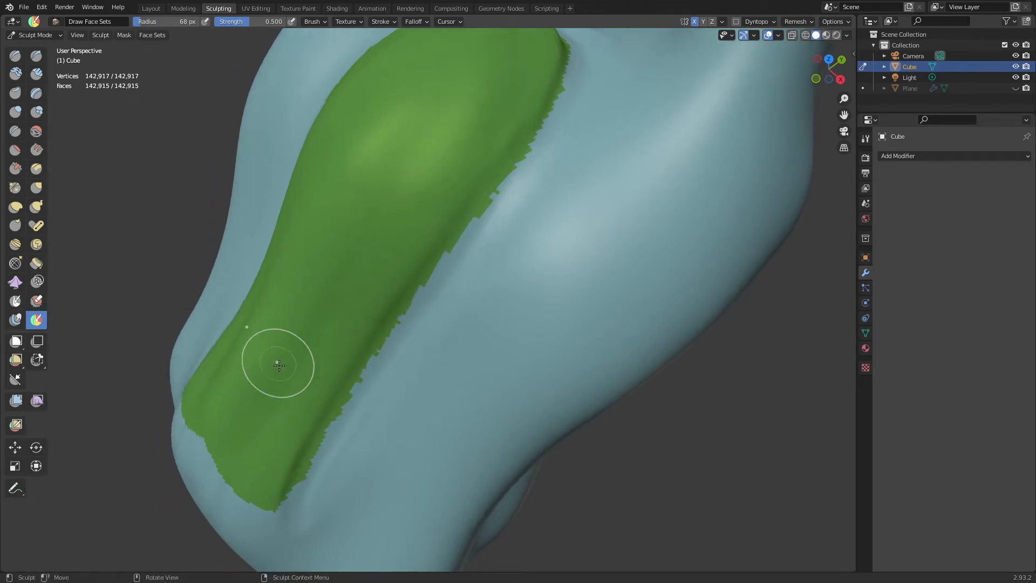
middle_drag(427, 281, 432, 269)
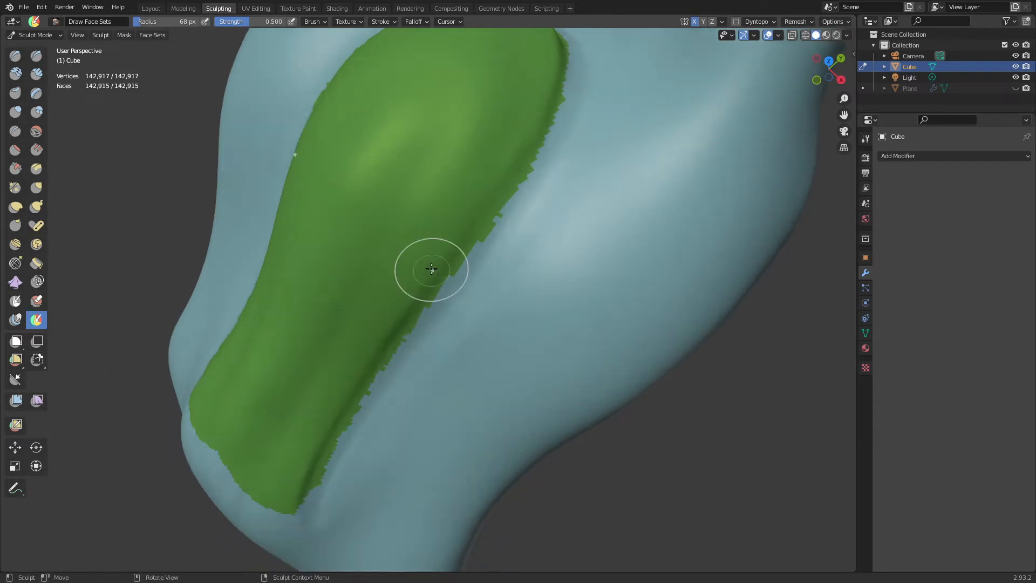
- Paint a new purple face set all around both eye stalks, and set the brush radius to 88 px
mouse_move(525, 234)
middle_down()
mouse_move(551, 254)
mouse_move(529, 270)
mouse_move(536, 191)
mouse_move(539, 273)
mouse_move(562, 232)
mouse_move(548, 240)
middle_up()
mouse_move(548, 240)
mouse_down()
mouse_move(569, 253)
mouse_move(586, 173)
mouse_move(635, 117)
mouse_up()
mouse_move(635, 117)
middle_down()
mouse_move(481, 270)
mouse_move(414, 261)
middle_up()
mouse_move(294, 324)
mouse_down()
mouse_move(324, 302)
mouse_move(324, 221)
mouse_up()
drag(345, 155, 346, 153)
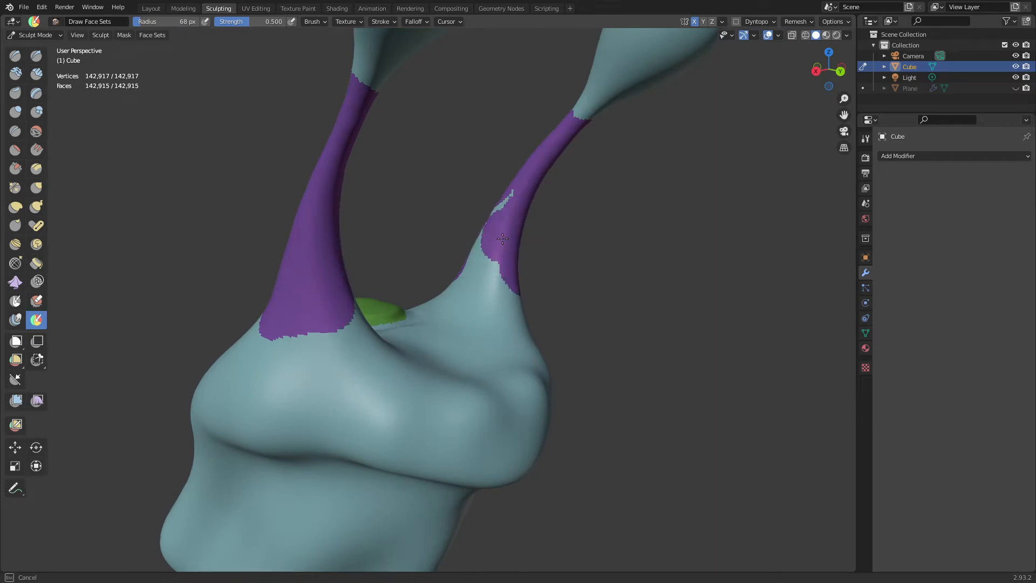
mouse_move(488, 262)
mouse_down()
mouse_move(449, 255)
mouse_move(492, 233)
mouse_up()
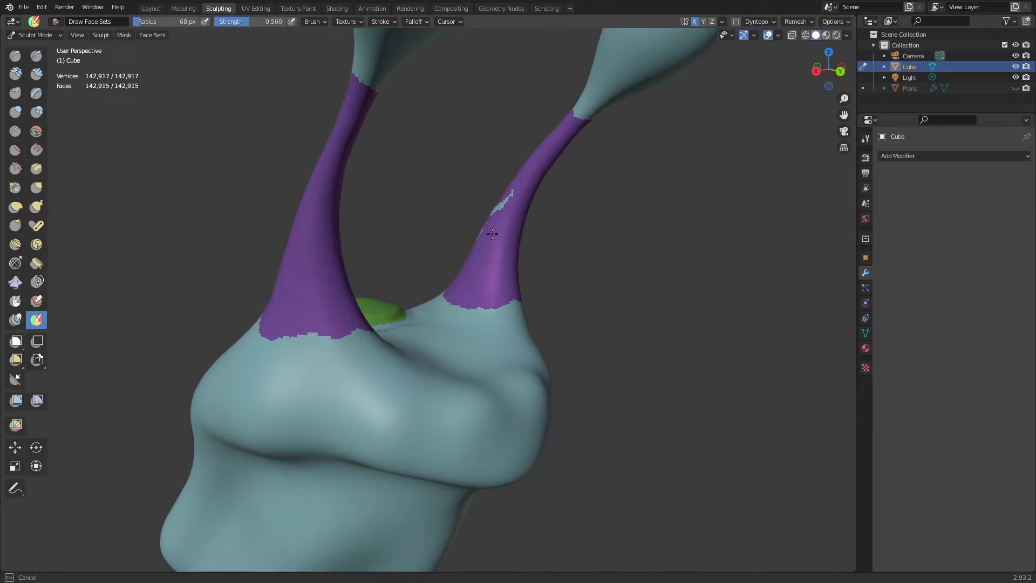
mouse_move(529, 185)
middle_down()
mouse_move(458, 243)
mouse_move(504, 259)
mouse_move(511, 298)
mouse_move(555, 285)
mouse_move(474, 300)
middle_up()
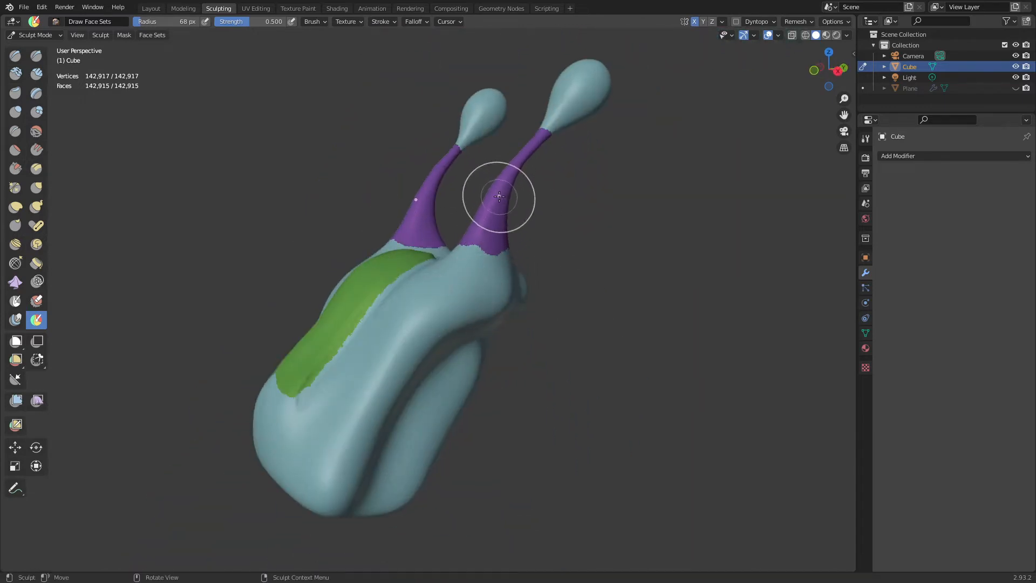
key(f)
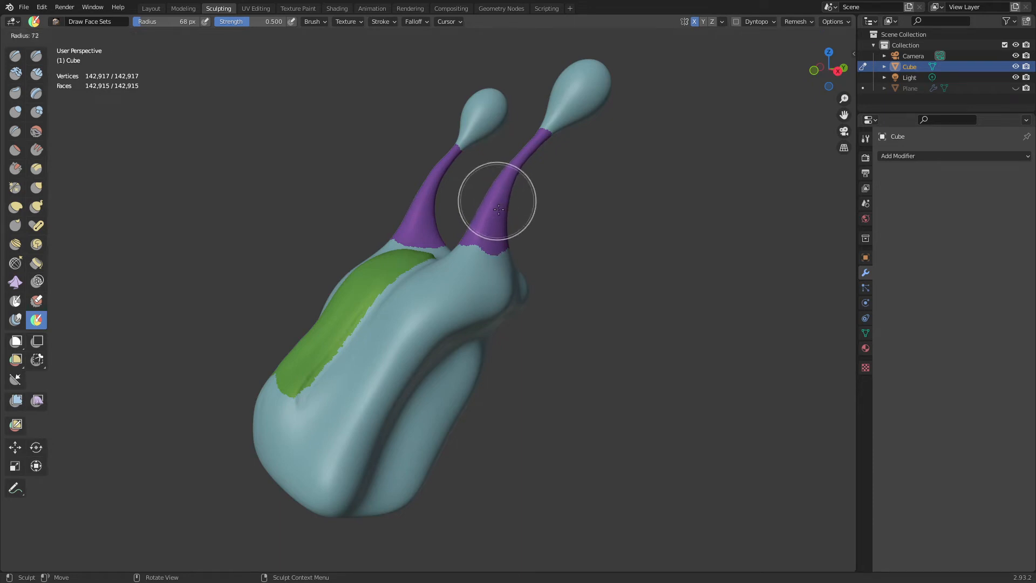
click(505, 205)
- Try the Grab brush on the eye stalks, undo it, and repaint the missing part of the stalk's purple face set
key(g)
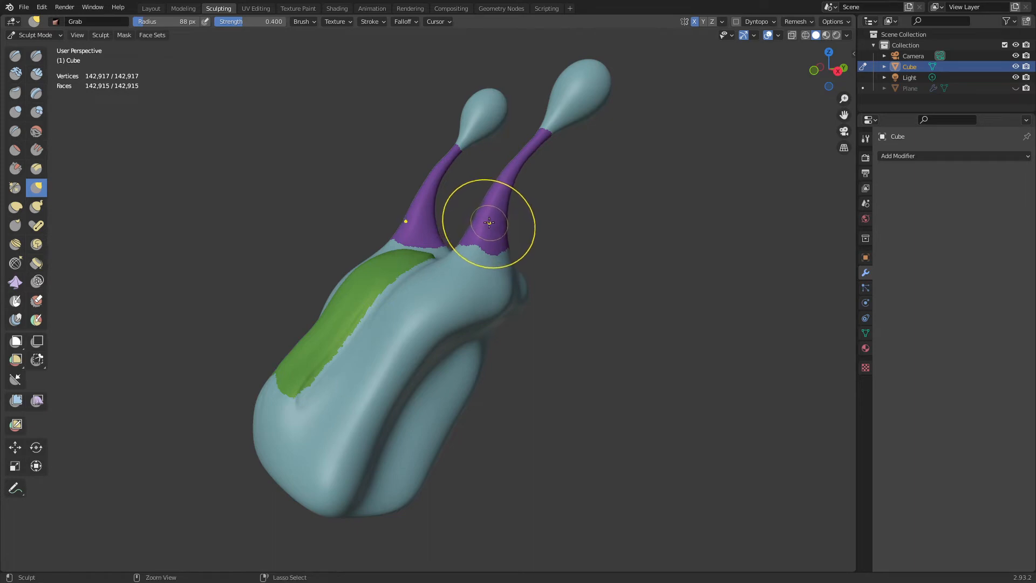
drag(410, 208, 415, 205)
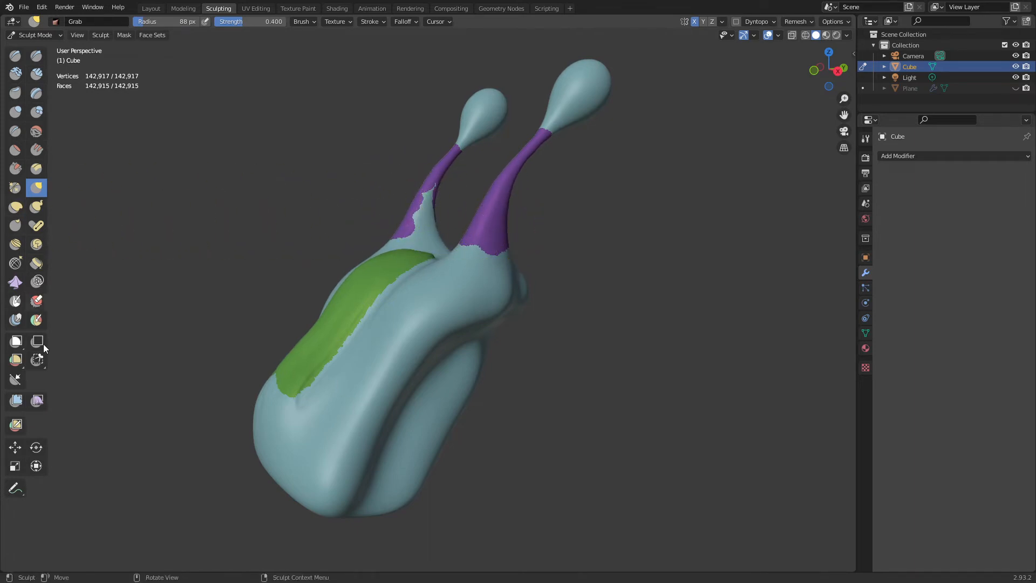
click(36, 320)
drag(438, 178, 413, 217)
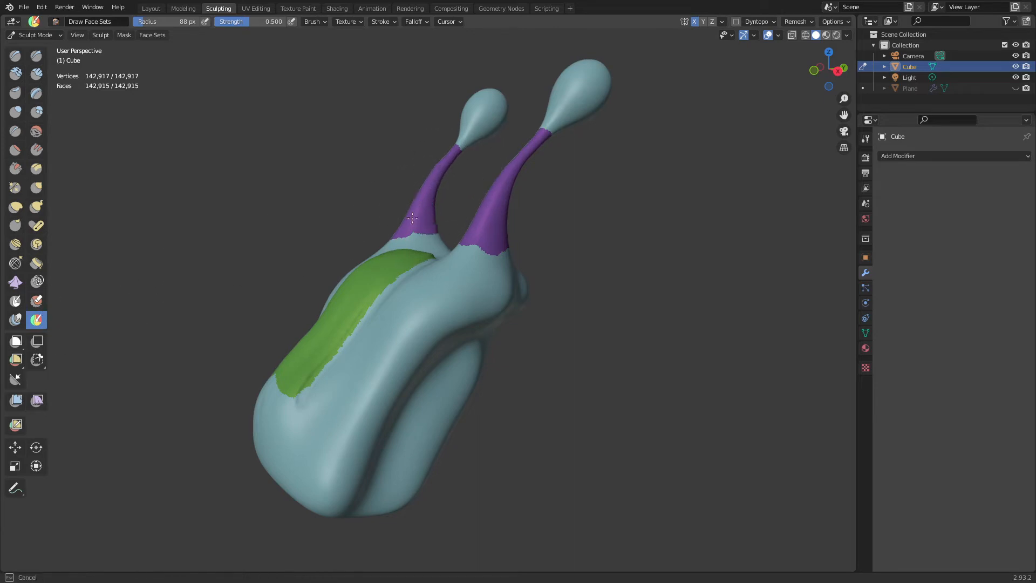
key(ctrl+z)
- Isolate the purple eye-stalk face set, try a stroke on it, undo it, and reveal the whole head again
key(h)
mouse_move(423, 206)
middle_down()
mouse_move(368, 277)
mouse_move(427, 301)
middle_up()
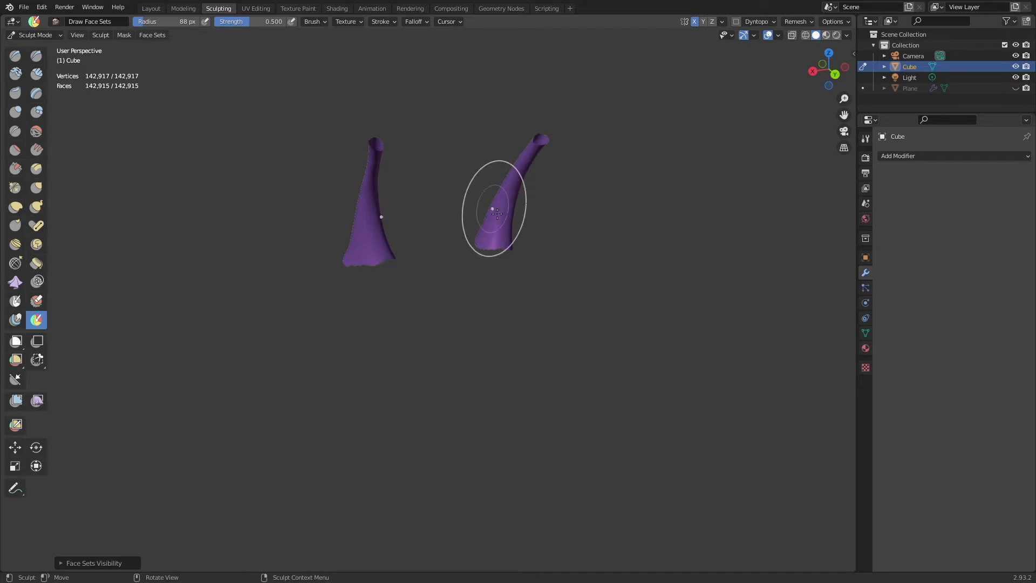
drag(497, 214, 500, 251)
key(ctrl+z)
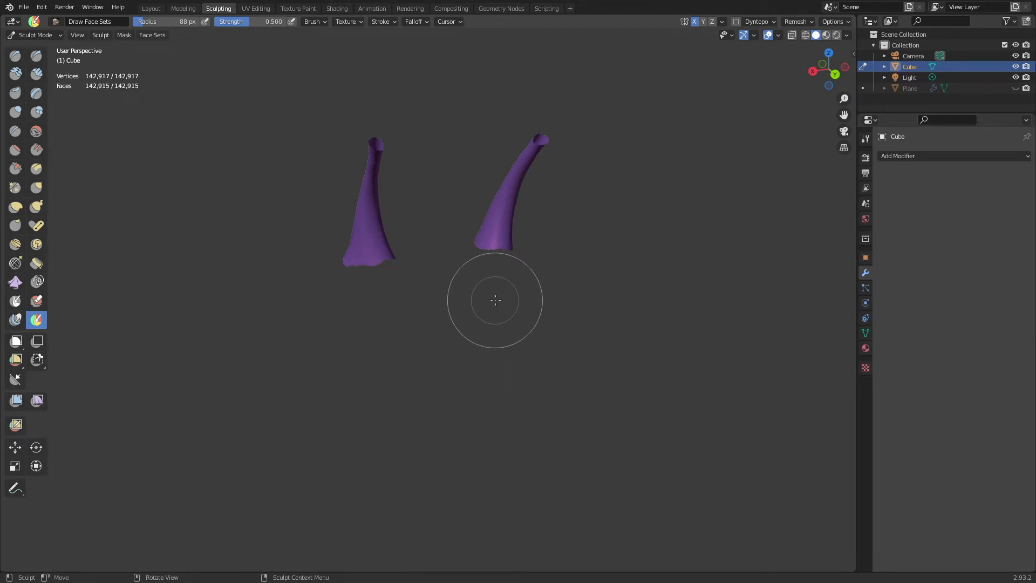
mouse_move(490, 294)
middle_down()
mouse_move(526, 290)
mouse_move(561, 266)
mouse_move(593, 273)
mouse_move(537, 344)
mouse_move(529, 340)
middle_up()
key(h)
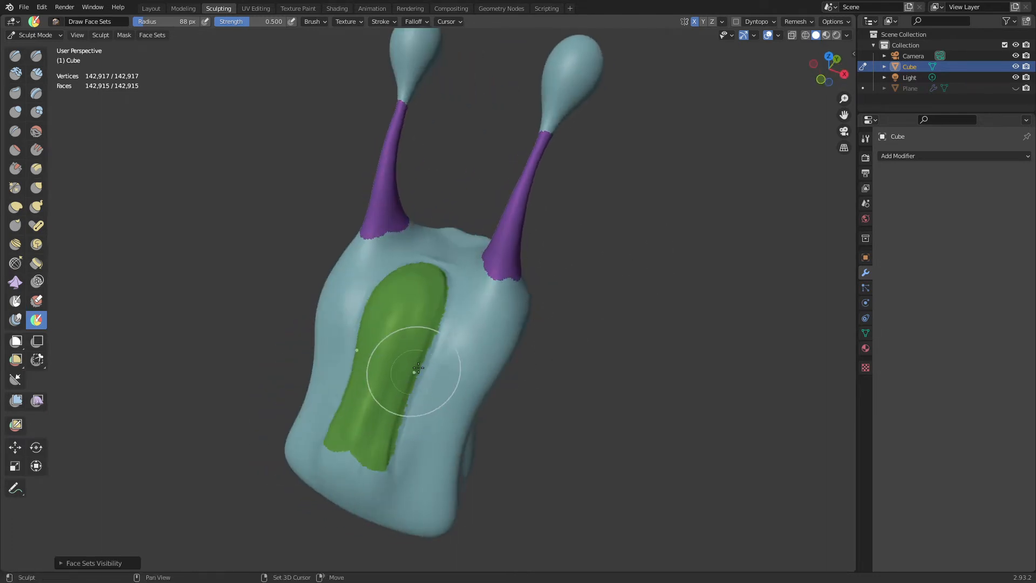
- Toggle the visibility of the head's different face sets on and off to check how each one isolates
key(h)
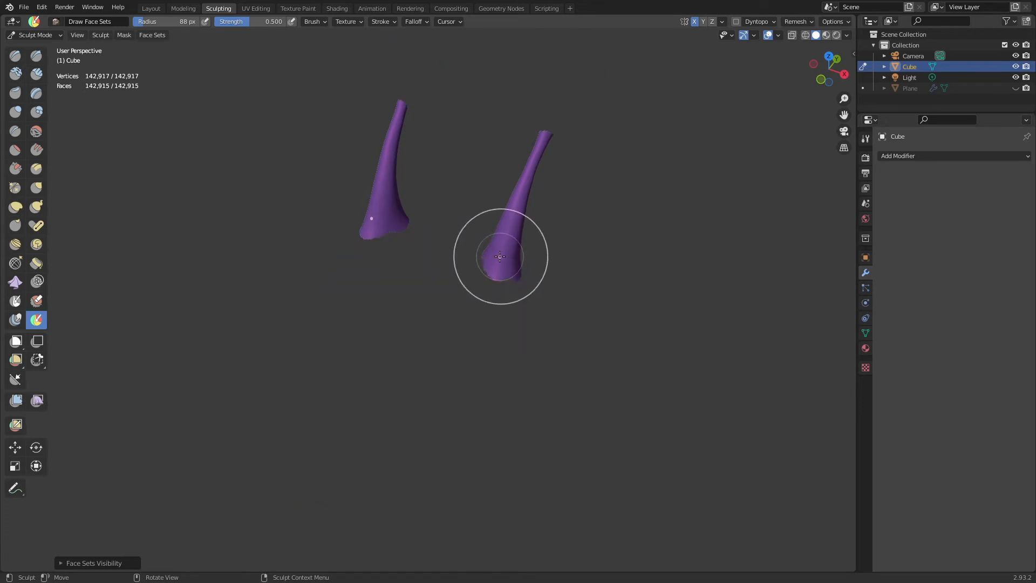
key(h)
key(h)
key(h)
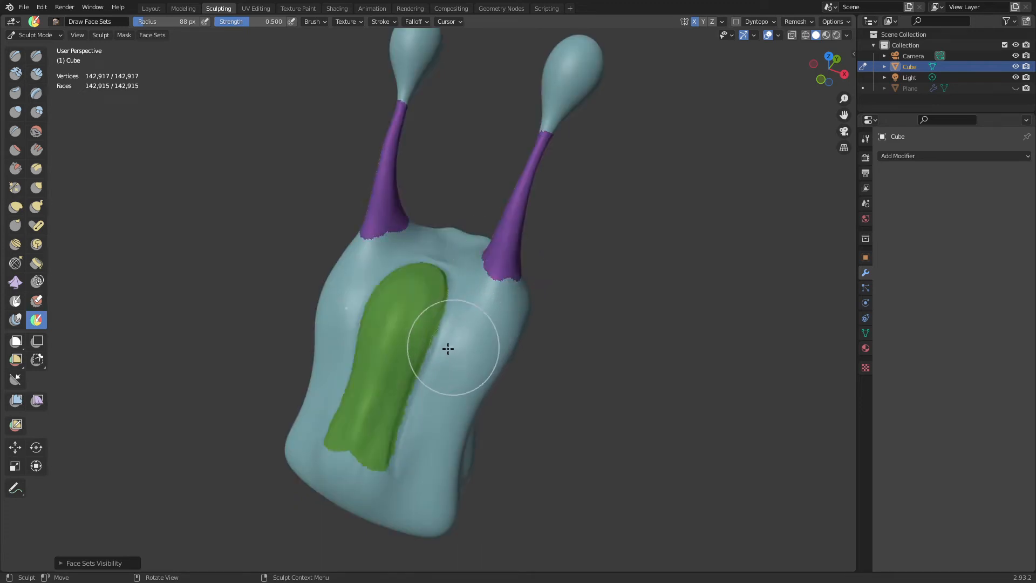
key(h)
key(h)
key(h)
key(h)
key(h)
key(h)
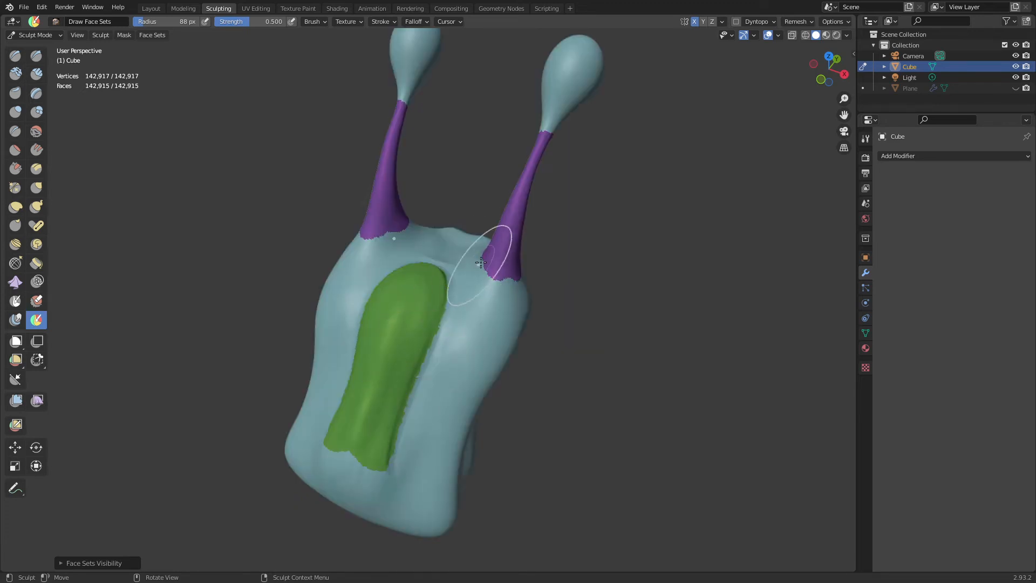
key(h)
key(h)
- Paint a new teal face set over both eye bulbs at the ends of the stalks
mouse_move(564, 157)
middle_down()
mouse_move(509, 104)
mouse_move(509, 197)
mouse_move(532, 204)
mouse_move(508, 216)
mouse_move(497, 185)
middle_up()
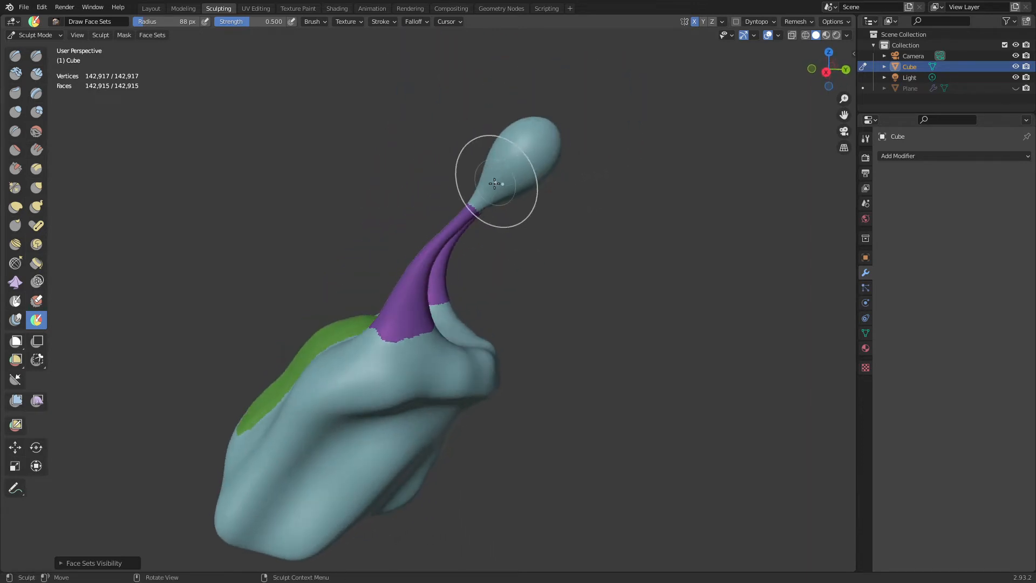
mouse_move(497, 185)
mouse_down()
mouse_move(543, 143)
mouse_move(540, 156)
mouse_up()
middle_drag(538, 210, 606, 210)
drag(447, 176, 477, 165)
key(ctrl+z)
mouse_move(477, 165)
middle_down()
mouse_move(431, 175)
mouse_move(400, 167)
mouse_move(474, 165)
middle_up()
- Check the visibility of the eye bulbs' face set on its own, and reveal the whole head again
key(shift+h)
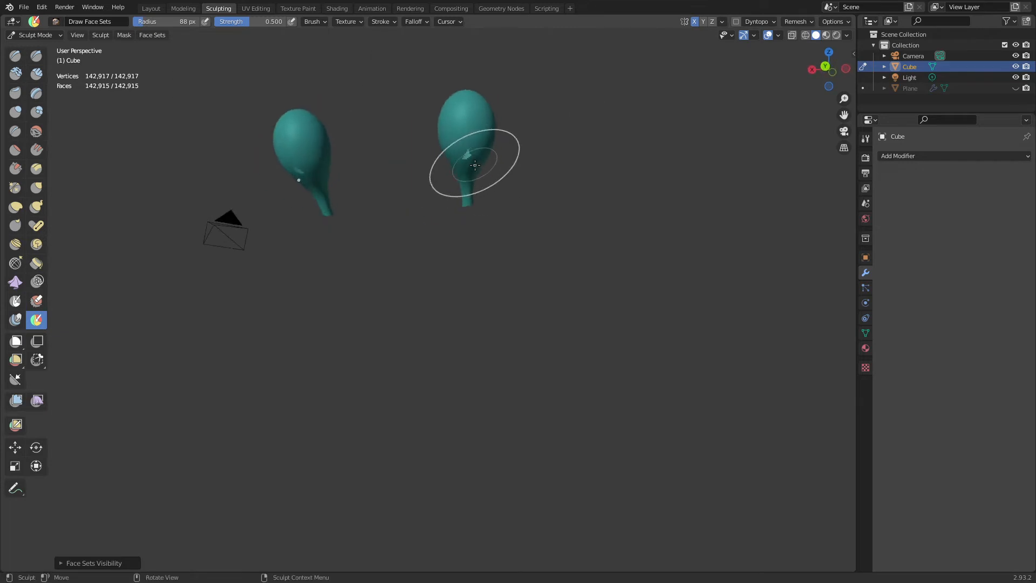
key(alt+h)
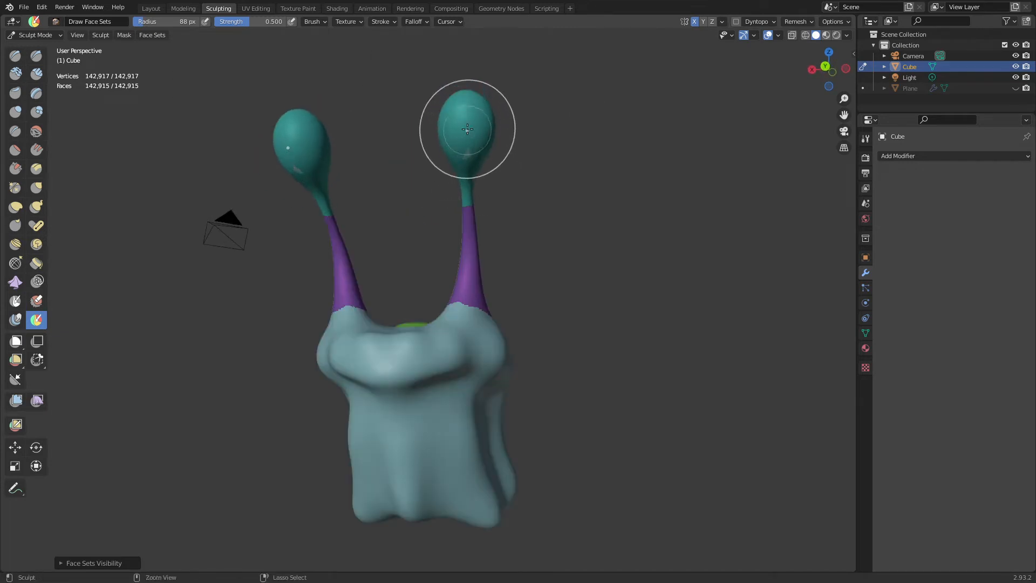
key(shift+h)
mouse_move(464, 143)
middle_down()
mouse_move(347, 219)
mouse_move(414, 238)
mouse_move(464, 276)
mouse_move(428, 301)
mouse_move(427, 332)
middle_up()
key(alt+h)
- Isolate the green ridge face set and sculpt uneven, wrinkled forms over its surface with Clay Strips at a 33 px radius
key(shift+h)
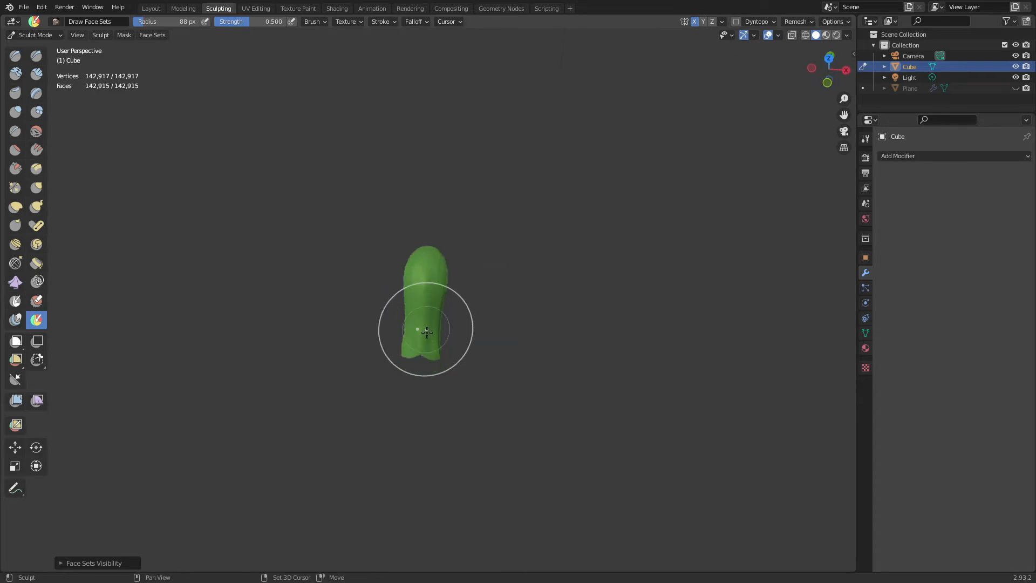
ctrl+middle_drag(428, 392, 456, 265)
click(36, 75)
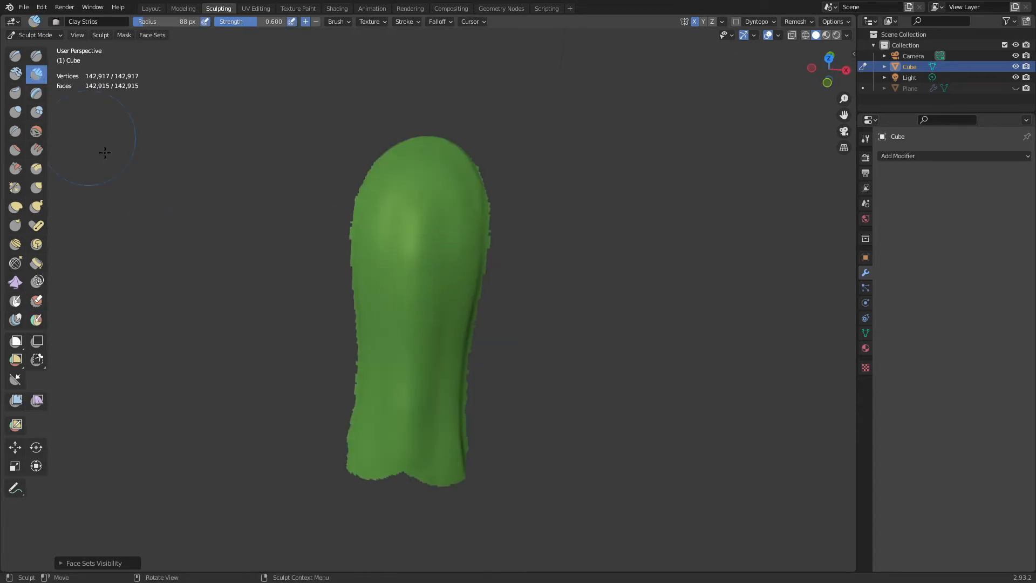
key(f)
click(401, 348)
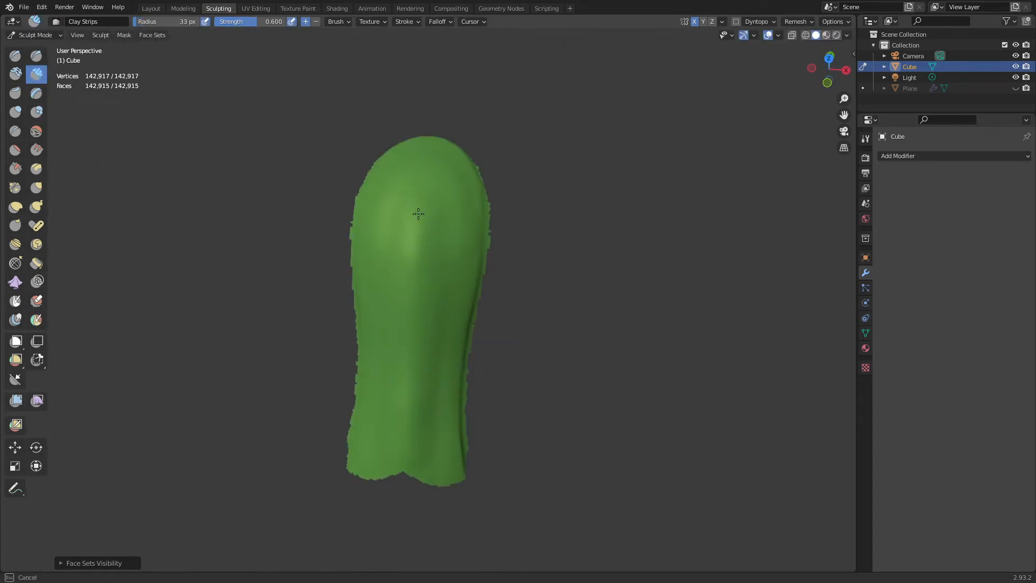
drag(412, 429, 425, 361)
drag(452, 435, 410, 276)
drag(459, 311, 416, 223)
mouse_move(470, 296)
mouse_down()
mouse_move(431, 241)
mouse_move(428, 167)
mouse_move(465, 164)
mouse_up()
drag(416, 377, 473, 442)
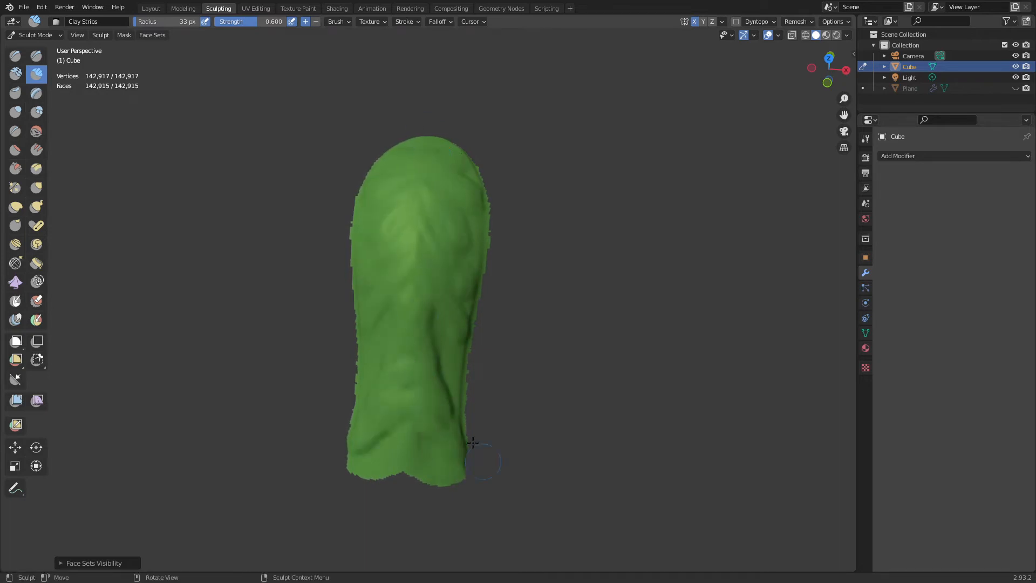
- Reveal the whole head and isolate the teal face set of the eye bulbs
key(h)
scroll(470, 267, down, 3)
middle_drag(588, 253, 464, 229)
shift+middle_drag(681, 231, 533, 299)
key(h)
ctrl+middle_drag(524, 346, 526, 294)
middle_drag(562, 307, 485, 306)
shift+middle_drag(486, 306, 550, 323)
shift+middle_drag(551, 324, 475, 426)
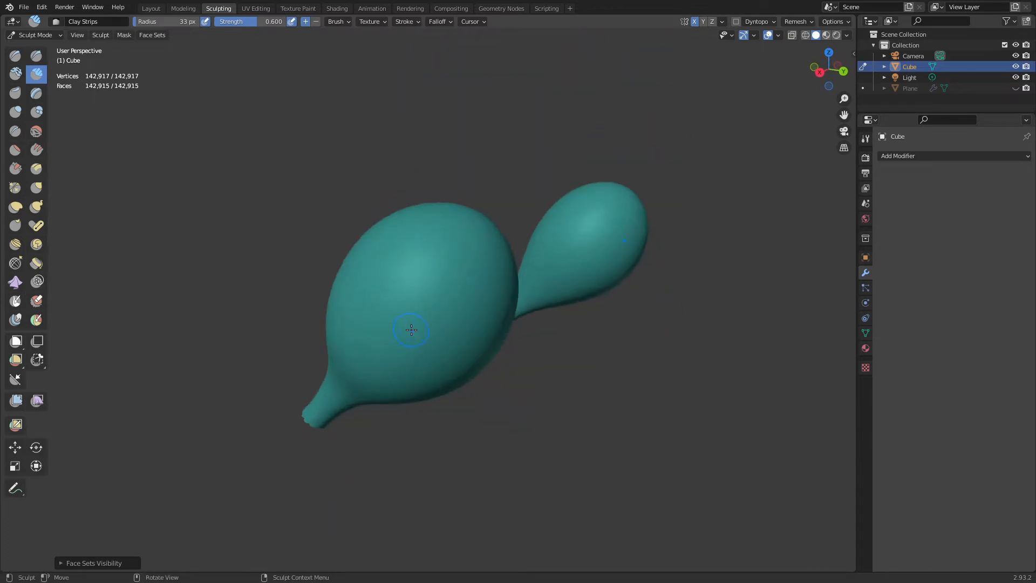
- Sculpt soft ridges over the eye bulbs with Clay Strips, starting at a 77 px radius, and reveal the whole head again
key(f)
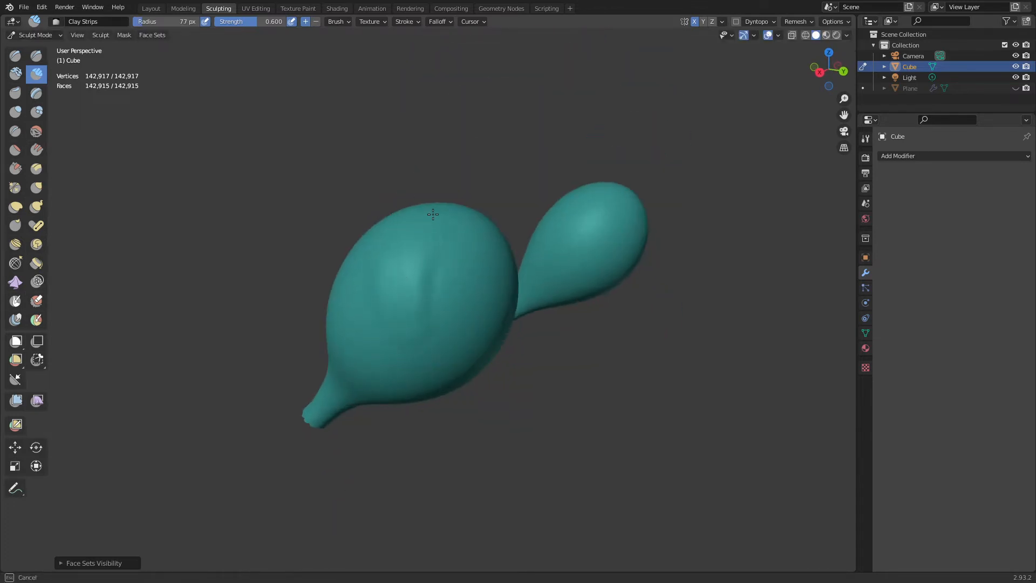
drag(452, 228, 457, 228)
mouse_move(457, 231)
mouse_down()
mouse_move(412, 259)
mouse_move(411, 345)
mouse_up()
mouse_move(410, 327)
middle_down()
mouse_move(343, 254)
mouse_move(572, 362)
middle_up()
key(f)
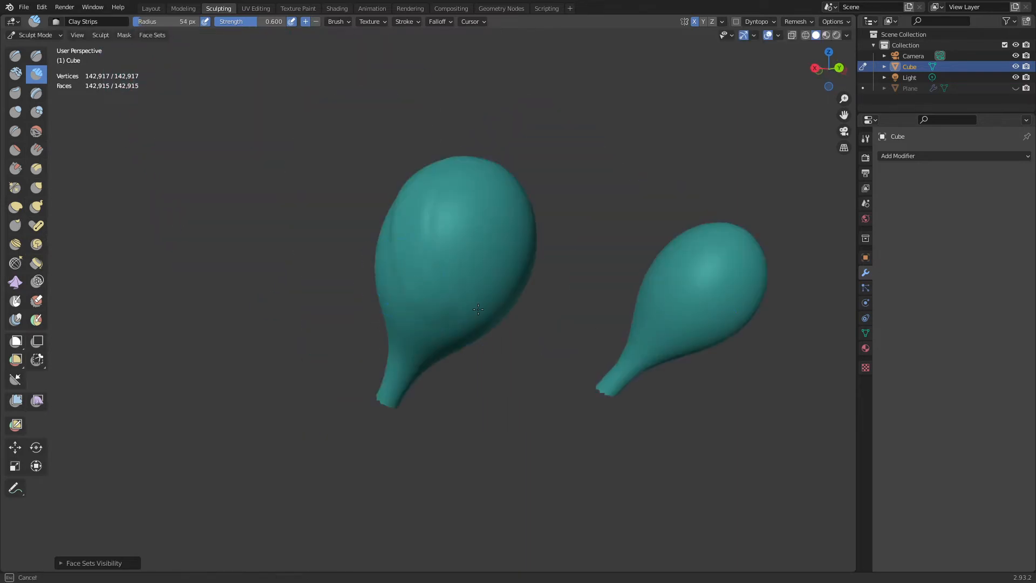
click(441, 308)
middle_drag(508, 290, 511, 373)
key(h)
- Try a Clay Strips stroke across the purple eye stalks at a 98 px radius, and undo it
key(f)
click(563, 379)
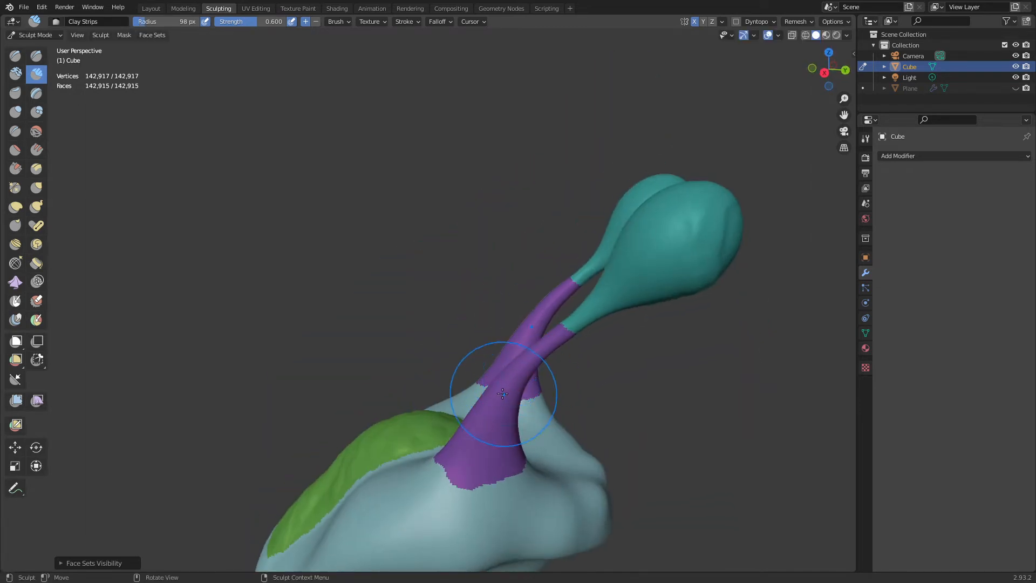
drag(503, 392, 522, 375)
middle_drag(537, 382, 477, 397)
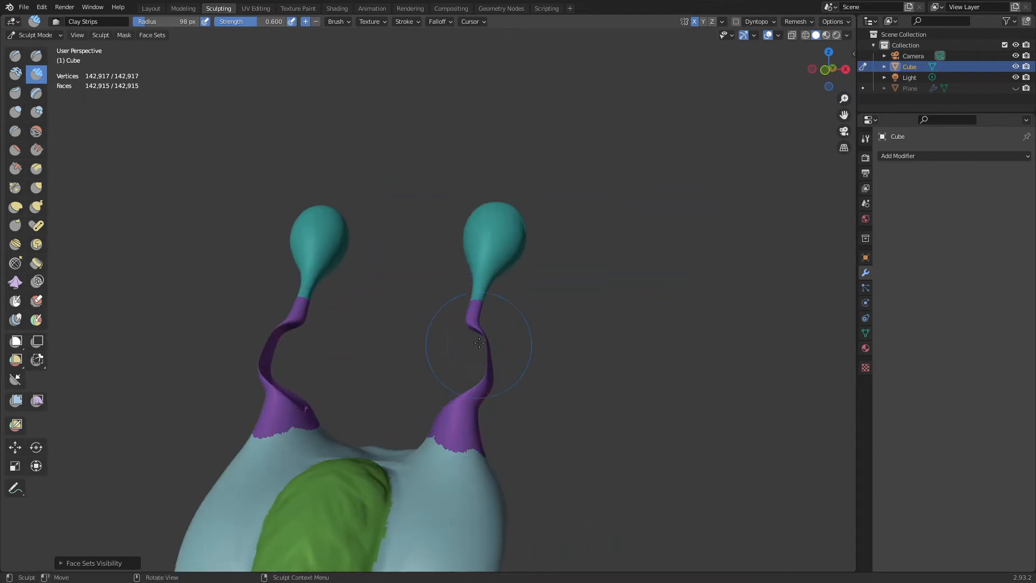
key(ctrl+z)
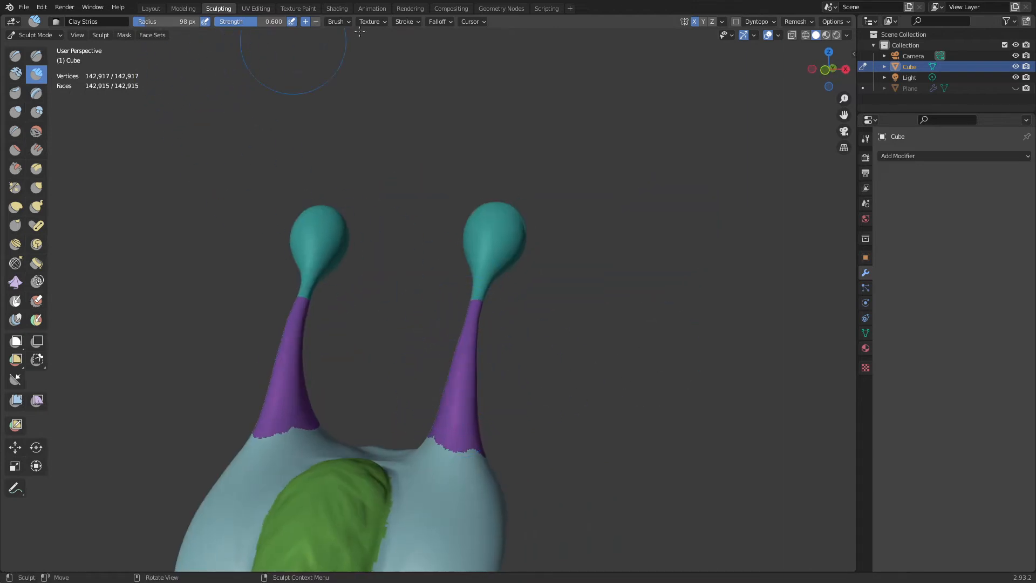
- Check the brush options and try further Clay Strips strokes on the purple eye stalks with the whole head visible
click(340, 22)
mouse_move(463, 372)
mouse_down()
mouse_move(461, 397)
mouse_move(474, 370)
mouse_up()
middle_drag(474, 371, 320, 355)
mouse_move(500, 370)
mouse_down()
mouse_move(471, 421)
mouse_move(509, 379)
mouse_up()
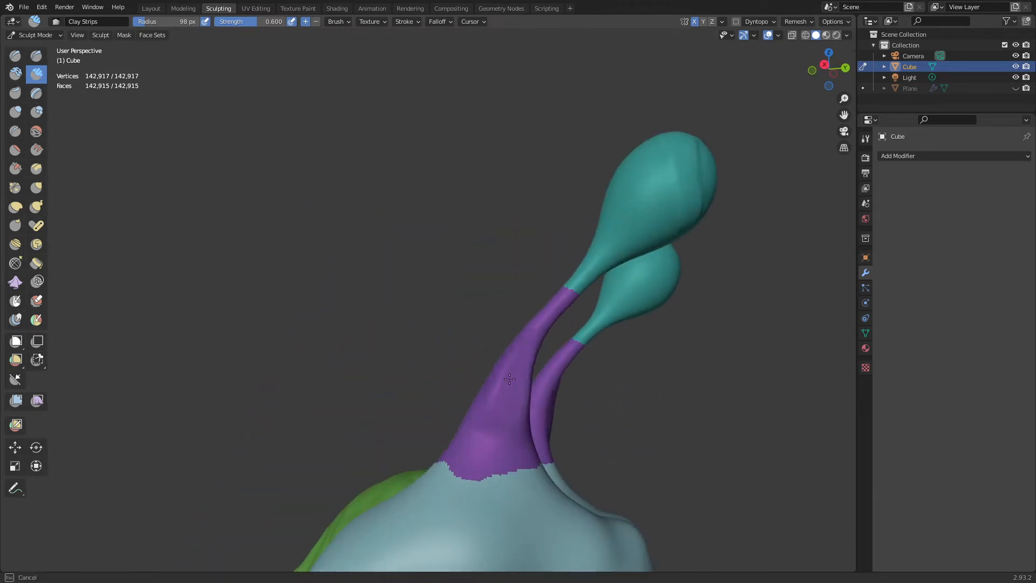
middle_drag(509, 379, 514, 344)
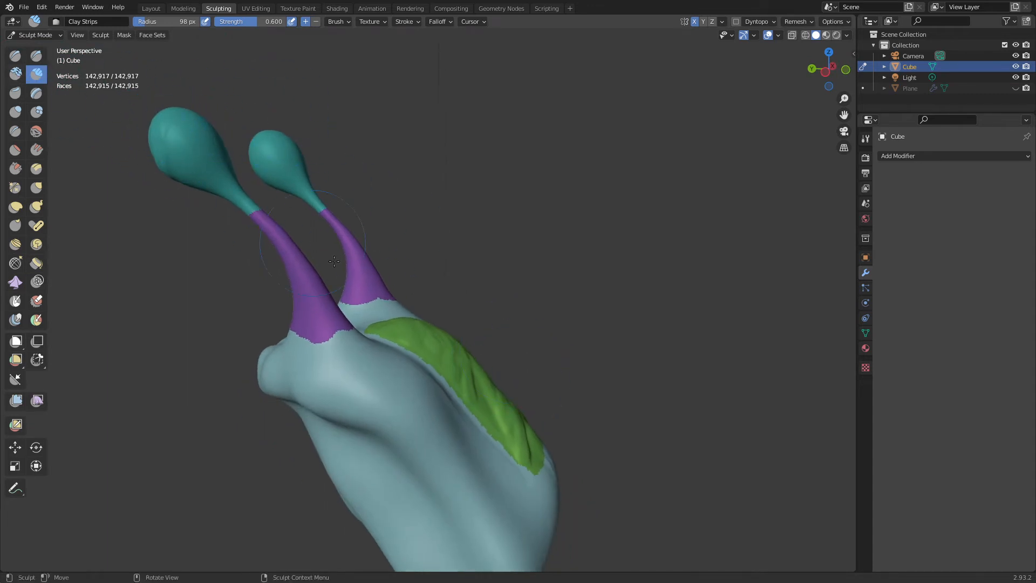
- Isolate the light blue head face set and set Clay Strips to a 29 px radius and a strength of 1.000
key(f)
click(405, 378)
key(shift+h)
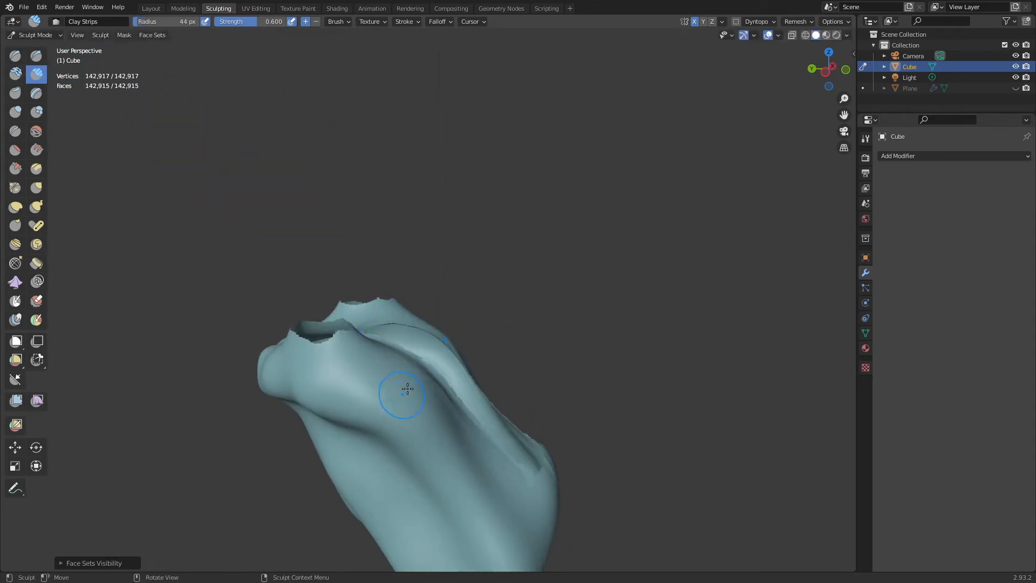
middle_drag(408, 389, 400, 405)
mouse_move(379, 361)
mouse_down()
mouse_move(390, 385)
mouse_move(372, 378)
mouse_move(381, 405)
mouse_move(367, 372)
mouse_up()
key(f)
click(364, 358)
key(shift+f)
click(358, 322)
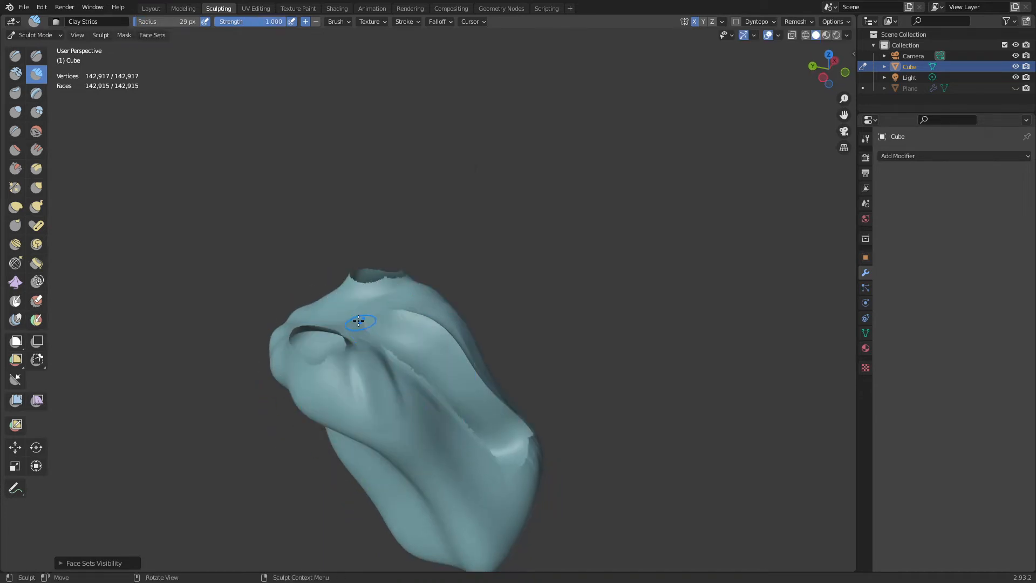
- Sculpt long, deep folds running down the back and side of the isolated head with Clay Strips
mouse_move(358, 321)
mouse_down()
mouse_move(383, 431)
mouse_move(366, 341)
mouse_up()
drag(411, 375, 452, 526)
drag(469, 451, 489, 517)
mouse_move(519, 486)
mouse_down()
mouse_move(508, 467)
mouse_move(528, 504)
mouse_up()
middle_drag(481, 418, 347, 377)
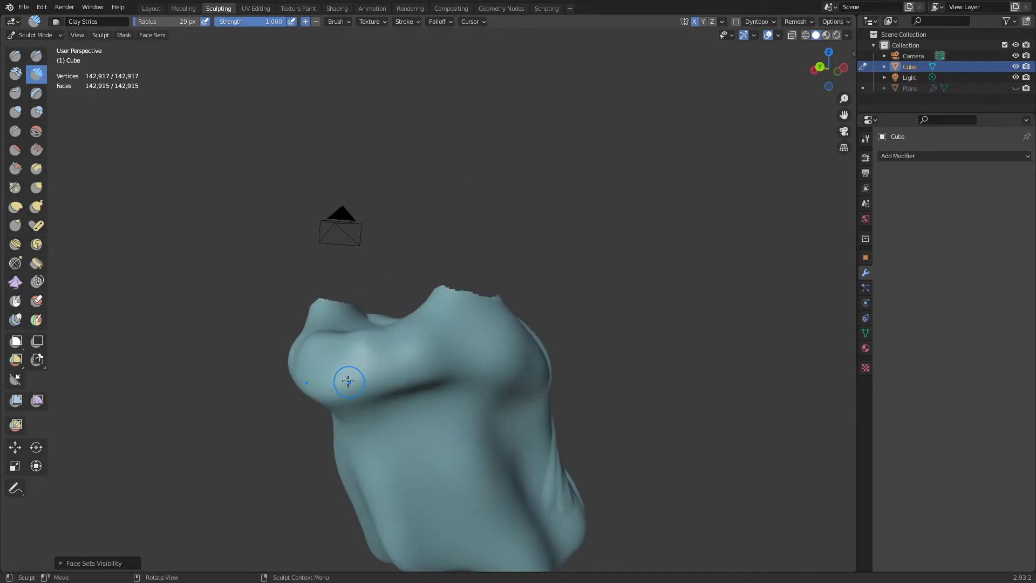
- Build up a lip-shaped form on the front of the snout with Clay Strips, and reduce the brush radius to 16 px
drag(347, 377, 334, 372)
middle_drag(327, 375, 400, 363)
key(f)
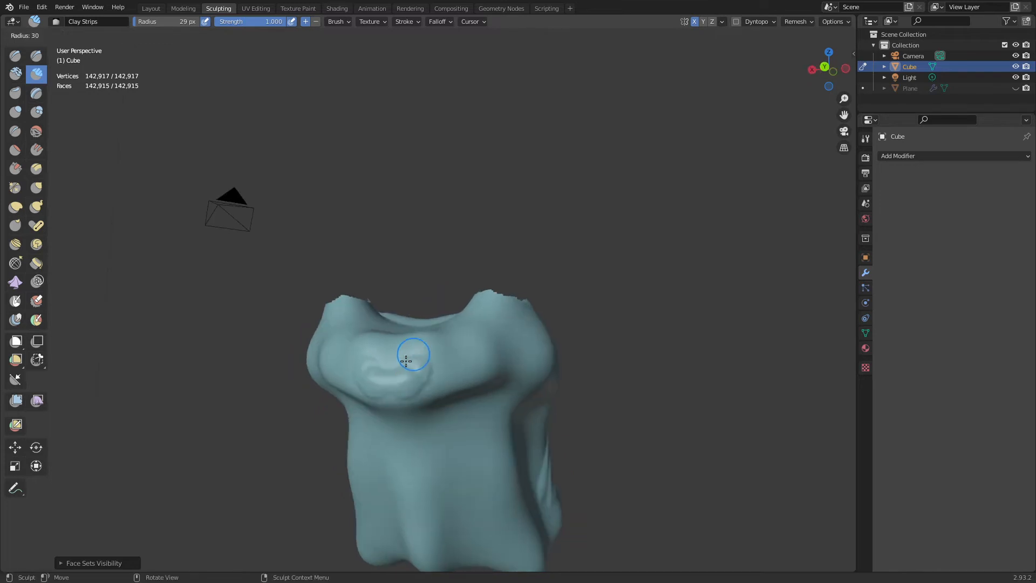
click(386, 339)
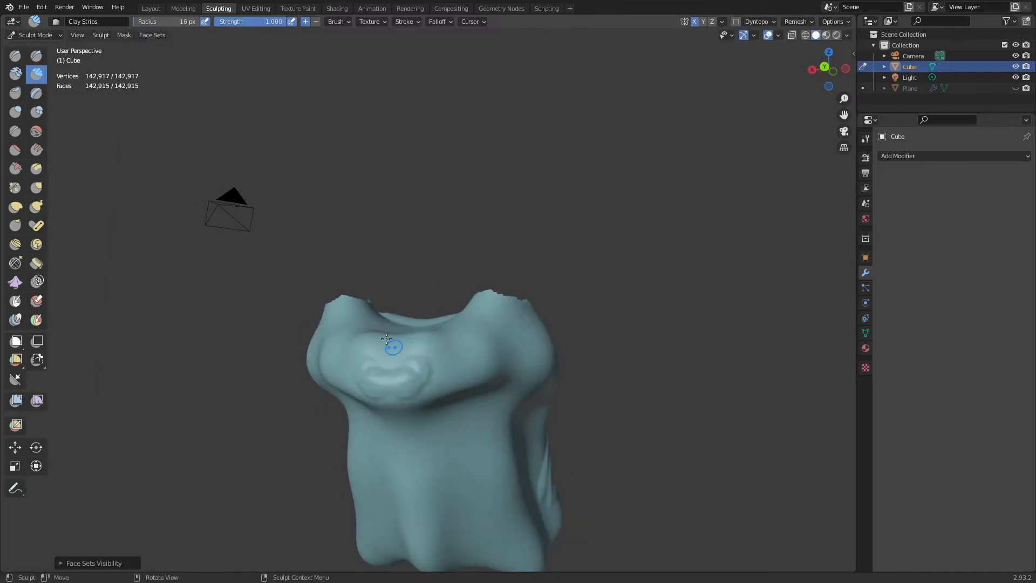
- Carve a pair of nostril-like creases above the snout's lip form with Draw Sharp at a 15 px radius
click(36, 55)
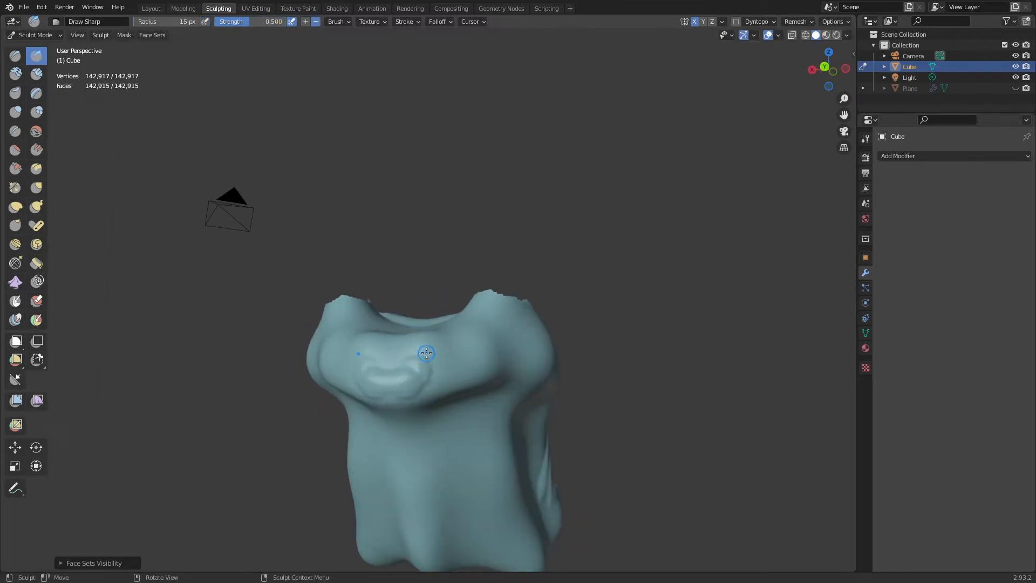
key(f)
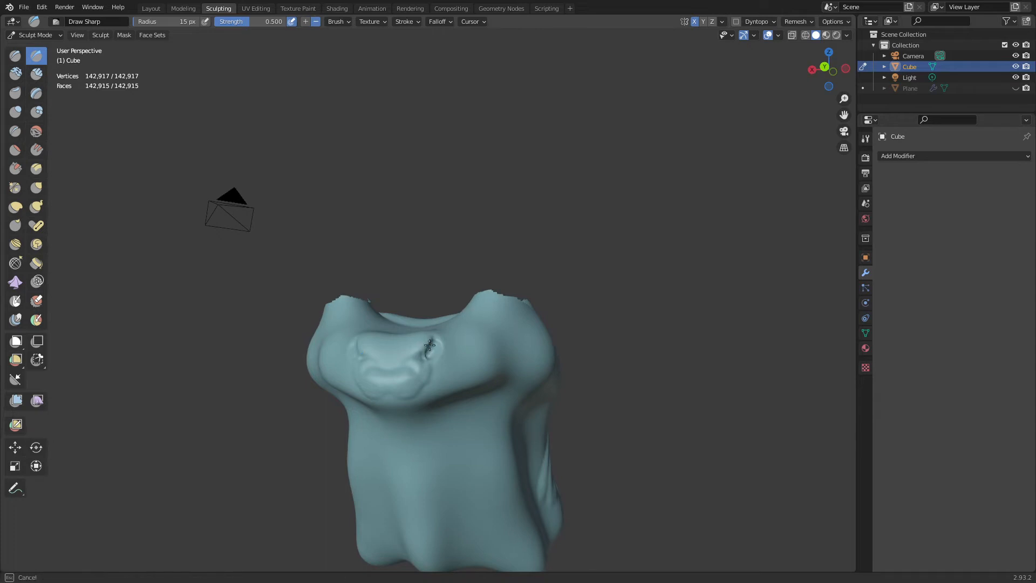
drag(428, 354, 434, 347)
middle_drag(428, 350, 503, 370)
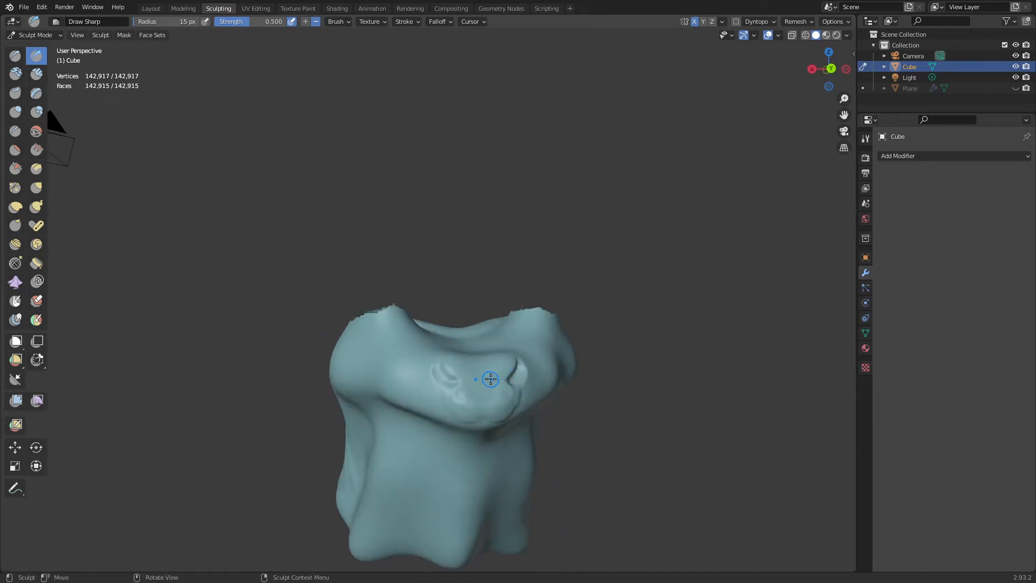
- Reveal the whole head, isolate the purple eye stalks' face set, and set the Draw Sharp radius to 30 px
key(alt+h)
middle_drag(475, 332, 551, 318)
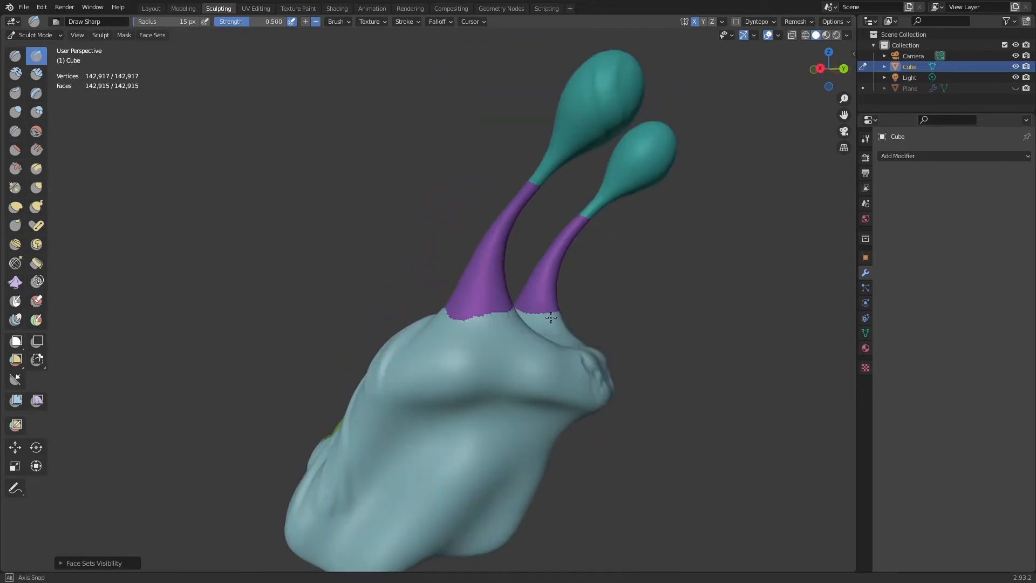
key(shift+h)
middle_drag(473, 261, 484, 301)
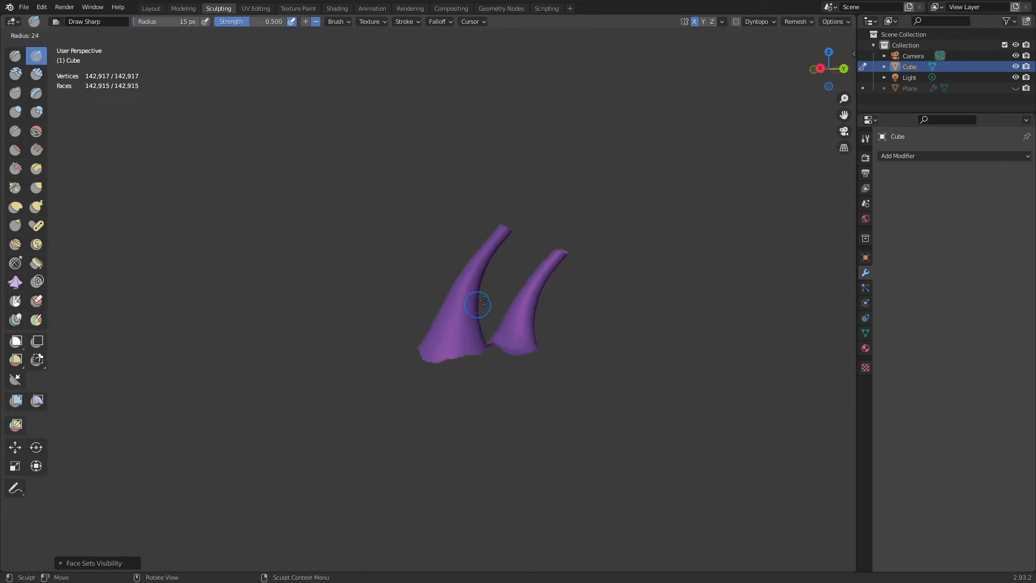
click(484, 300)
- Carve ring-like wrinkles around both purple eye stalks along their length with Draw Sharp, and undo the last stray stroke
drag(416, 327, 418, 326)
mouse_move(450, 301)
mouse_down()
mouse_move(480, 288)
mouse_move(478, 311)
mouse_up()
drag(458, 275, 480, 271)
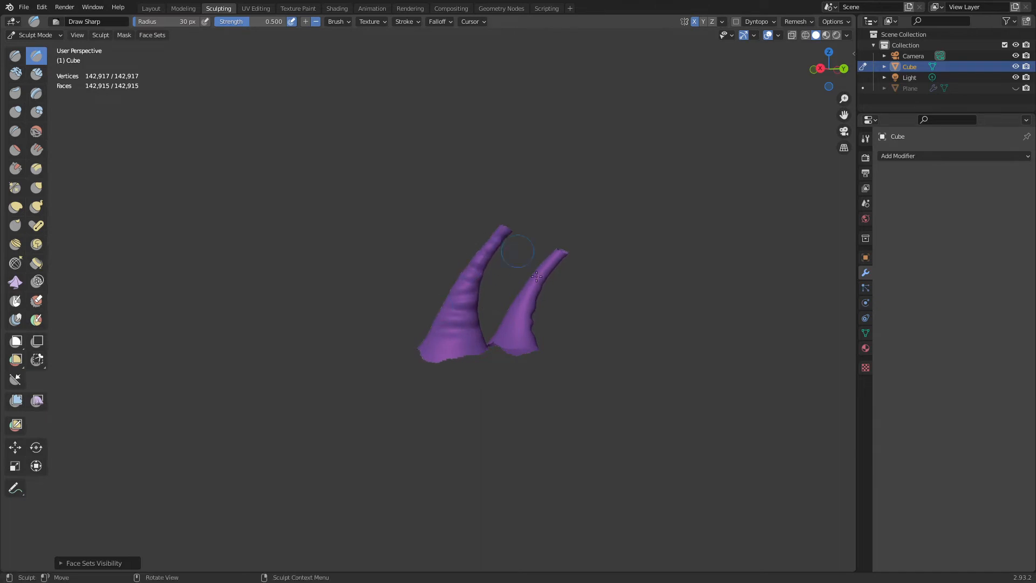
drag(512, 310, 519, 285)
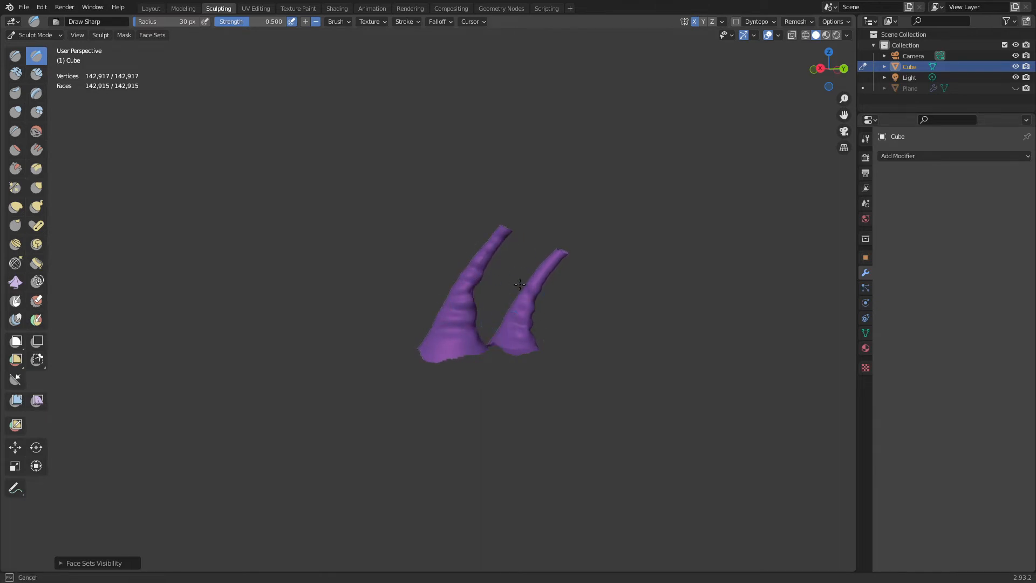
middle_drag(536, 252, 522, 293)
drag(528, 256, 531, 249)
drag(403, 246, 394, 313)
key(ctrl+z)
middle_drag(486, 320, 273, 286)
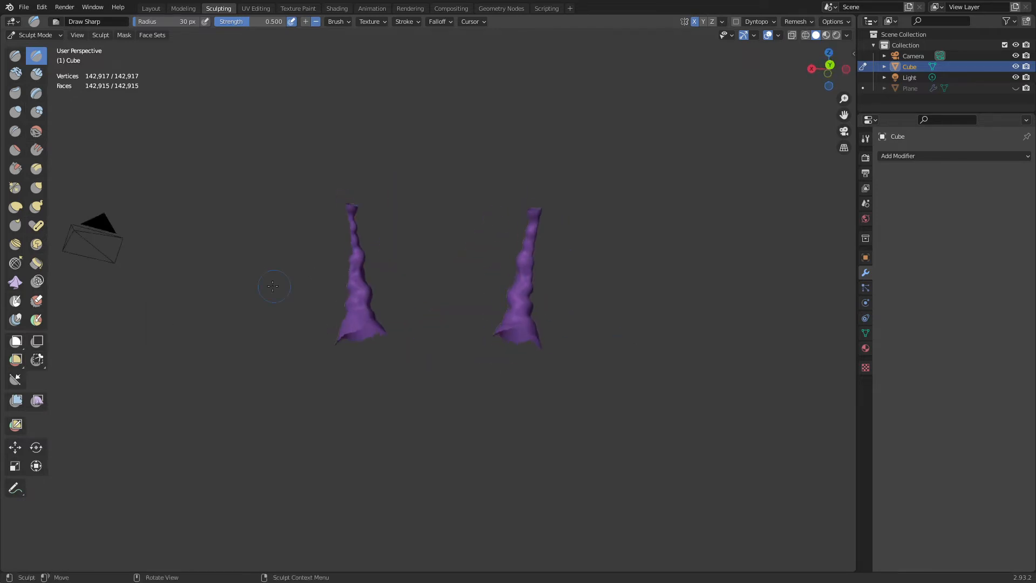
- Reveal the whole head, deselect it in Object Mode, and return to Sculpt Mode
key(alt+h)
middle_drag(464, 324, 603, 333)
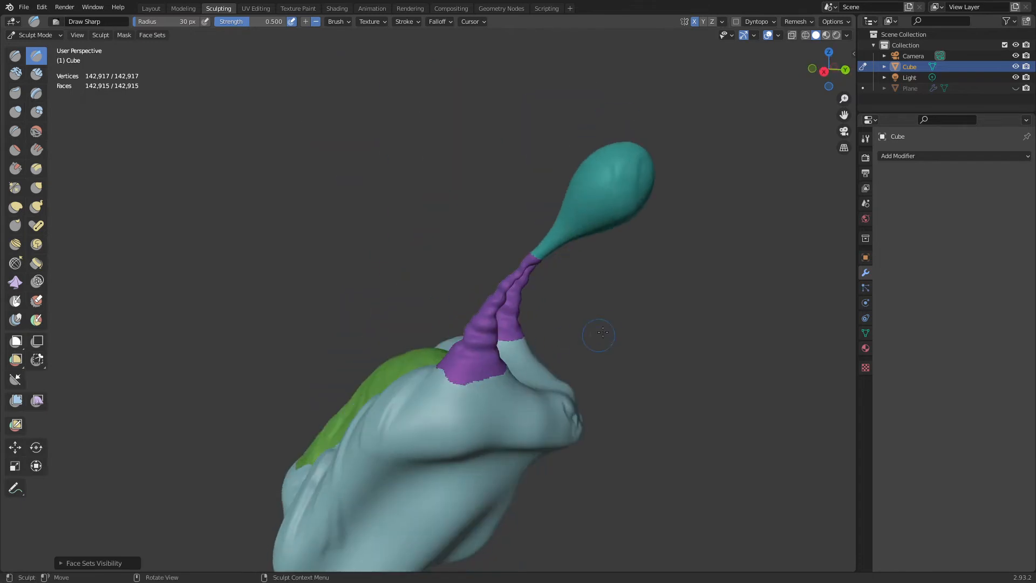
ctrl+middle_drag(513, 376, 628, 366)
key(ctrl+Tab)
click(585, 361)
click(594, 375)
middle_drag(567, 380, 465, 377)
key(ctrl+Tab)
click(462, 464)
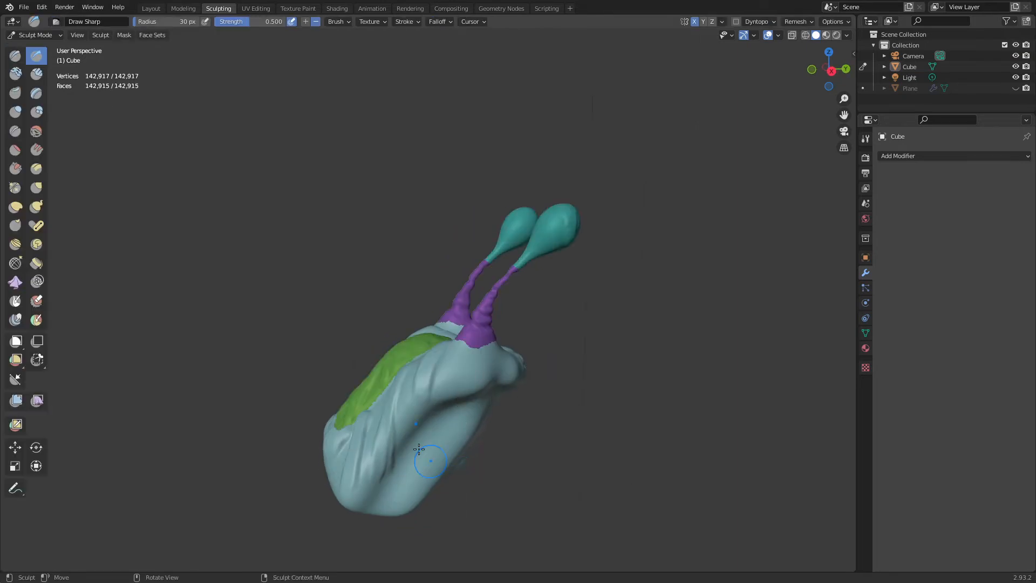
- Try a voxel remesh of the head without preserving its face sets, and undo it
click(802, 20)
drag(520, 371, 502, 364)
click(797, 21)
key(ctrl+r)
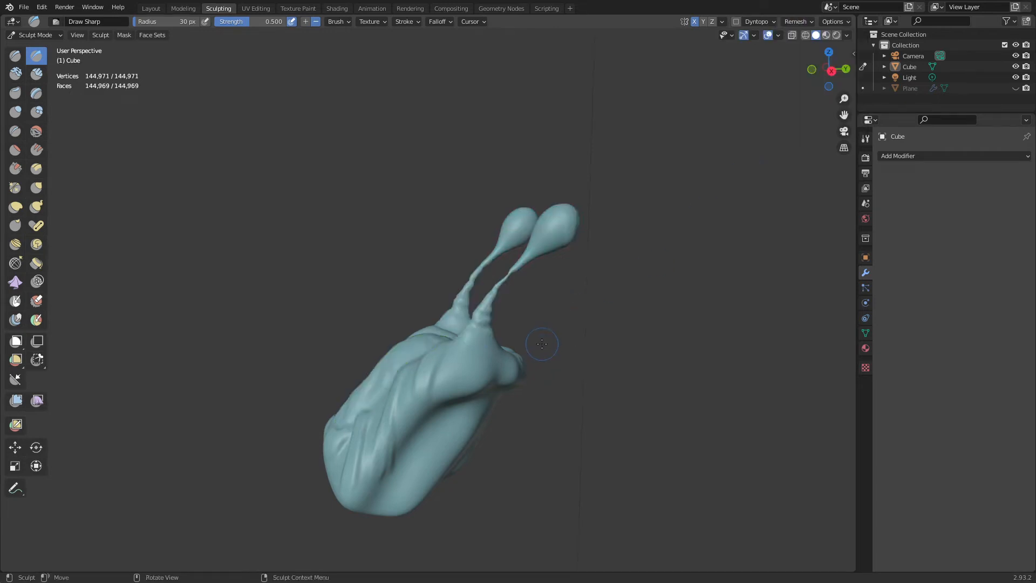
middle_drag(506, 321, 572, 376)
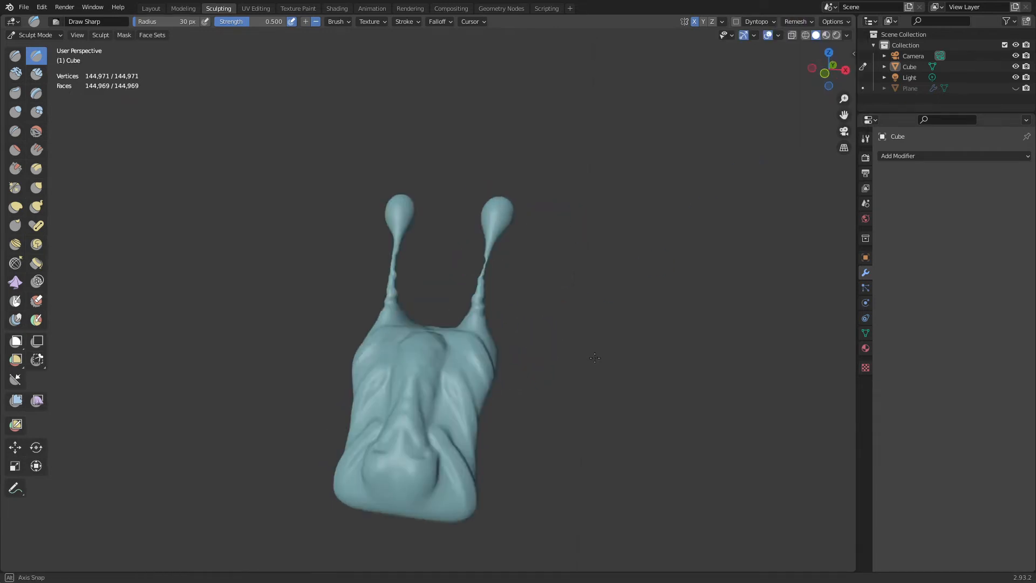
key(ctrl+z)
- Set a finer remesh voxel size of 0.01185 m for the head
middle_drag(495, 370, 574, 352)
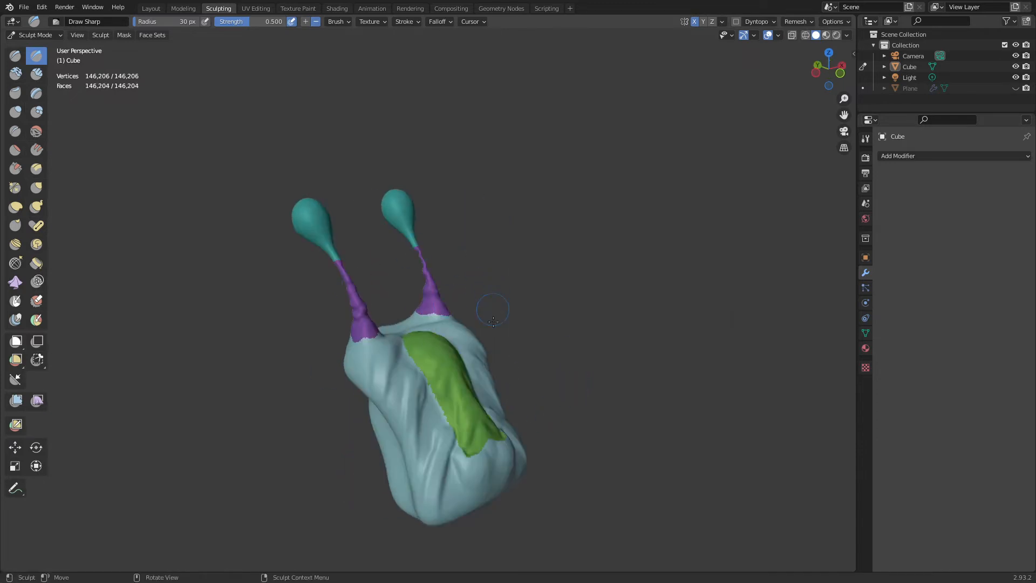
shift+middle_drag(489, 369, 539, 352)
ctrl+middle_drag(514, 448, 529, 380)
shift+middle_drag(528, 380, 463, 267)
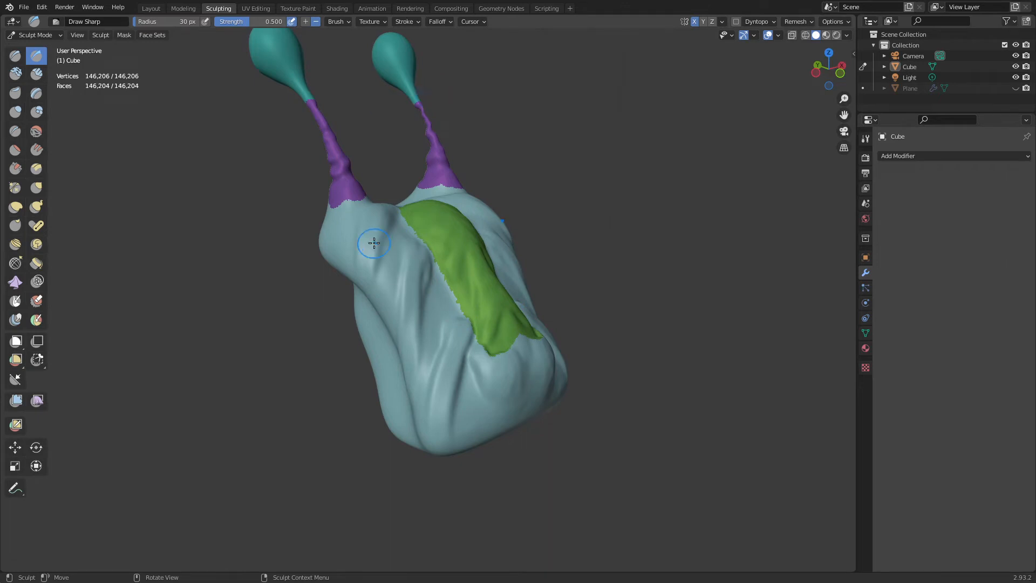
key(r)
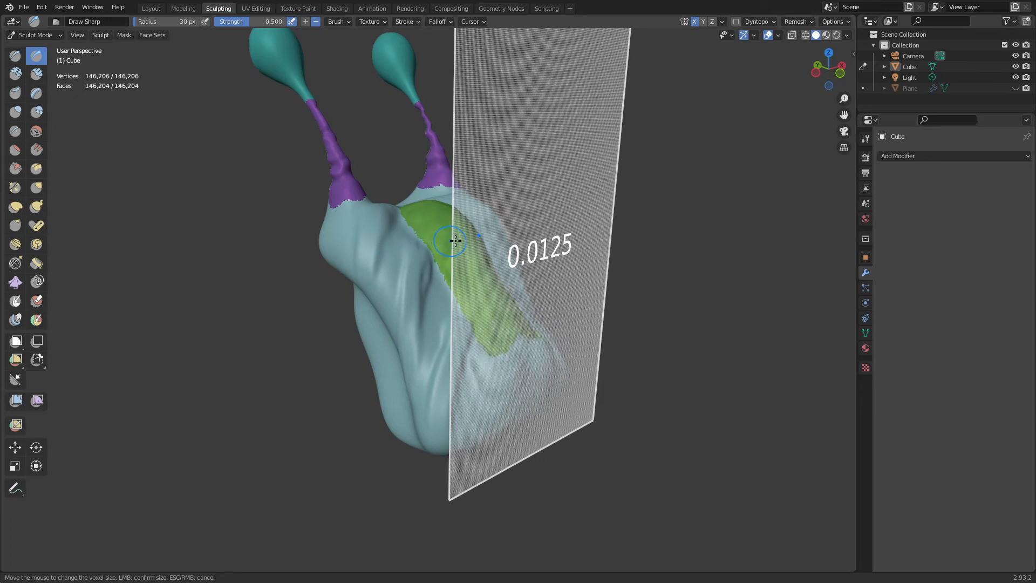
click(487, 241)
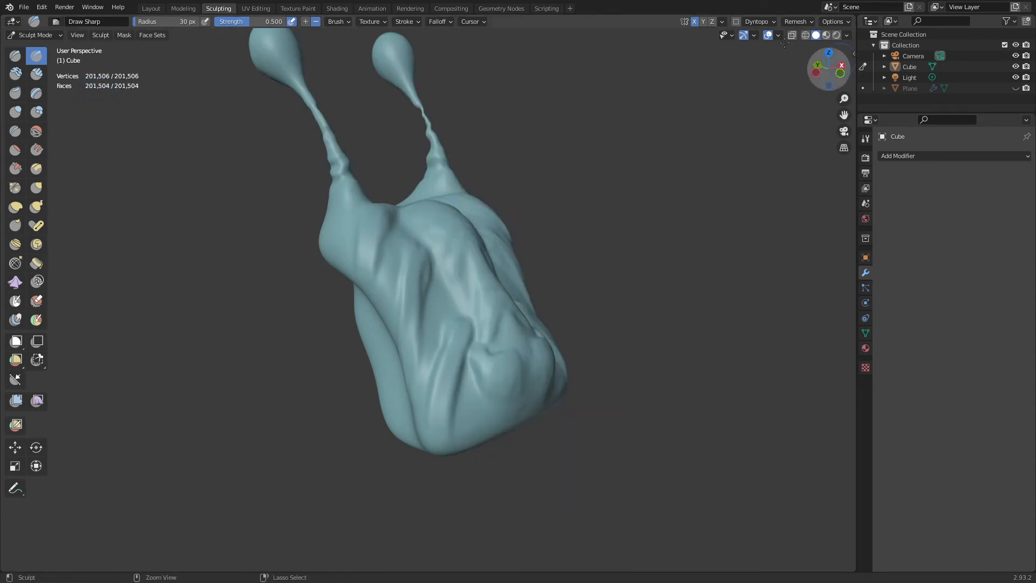
- Turn on preserving face sets in the remesh options and remesh the head
click(797, 21)
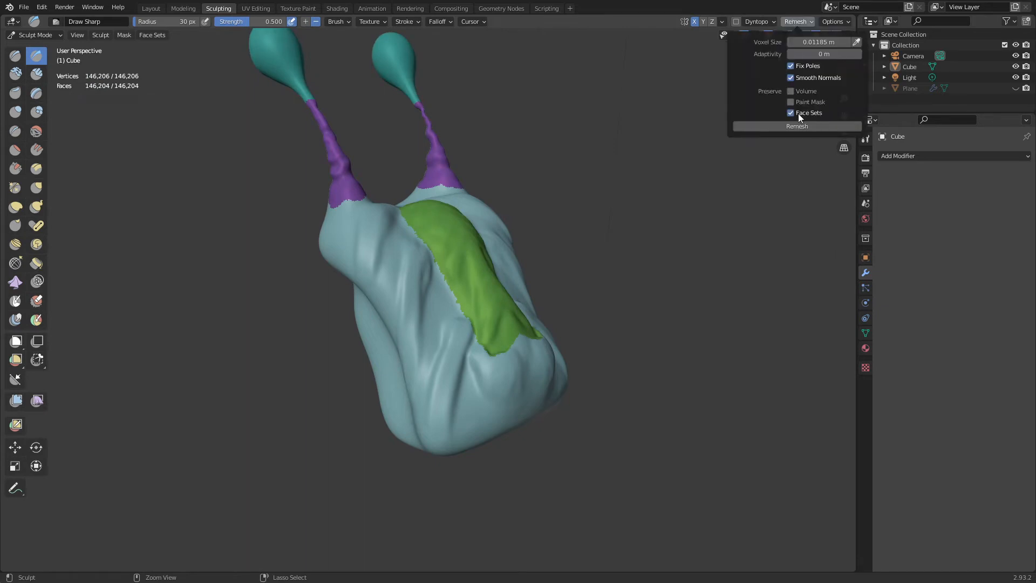
click(798, 114)
click(798, 128)
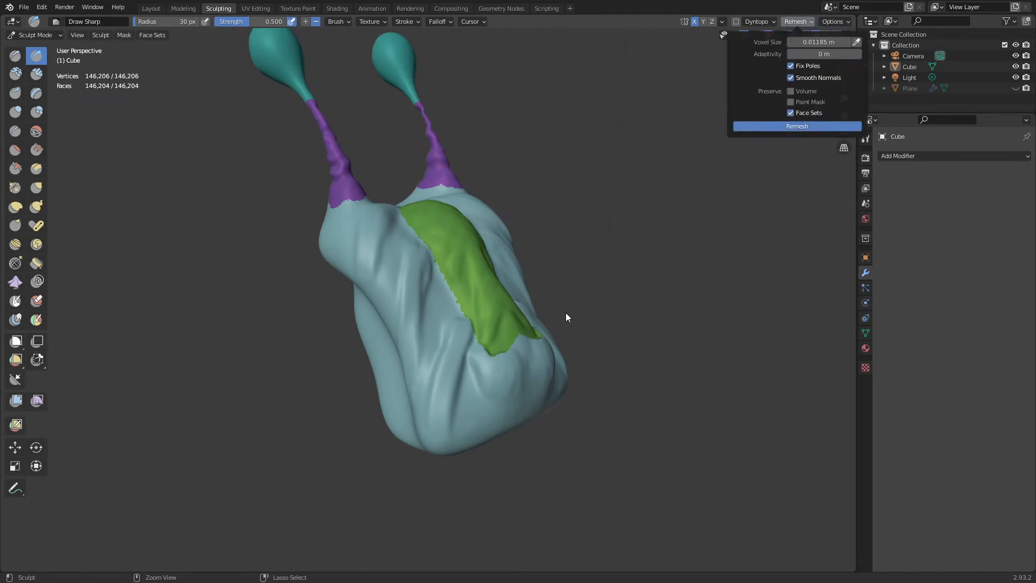
- Remesh the head again at a smaller voxel size, and readjust the voxel size to about 0.0093
key(r)
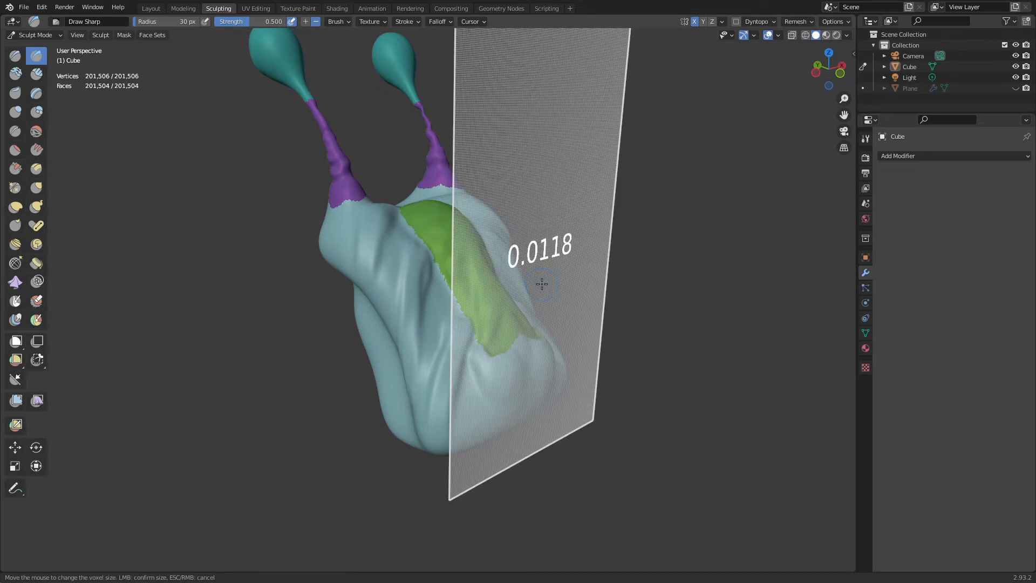
click(658, 285)
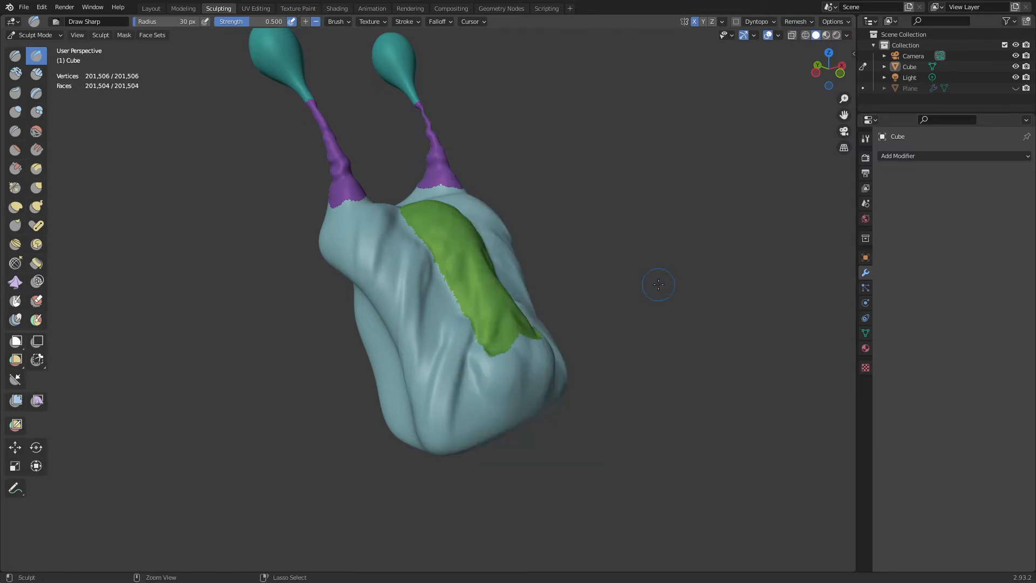
key(ctrl+r)
key(r)
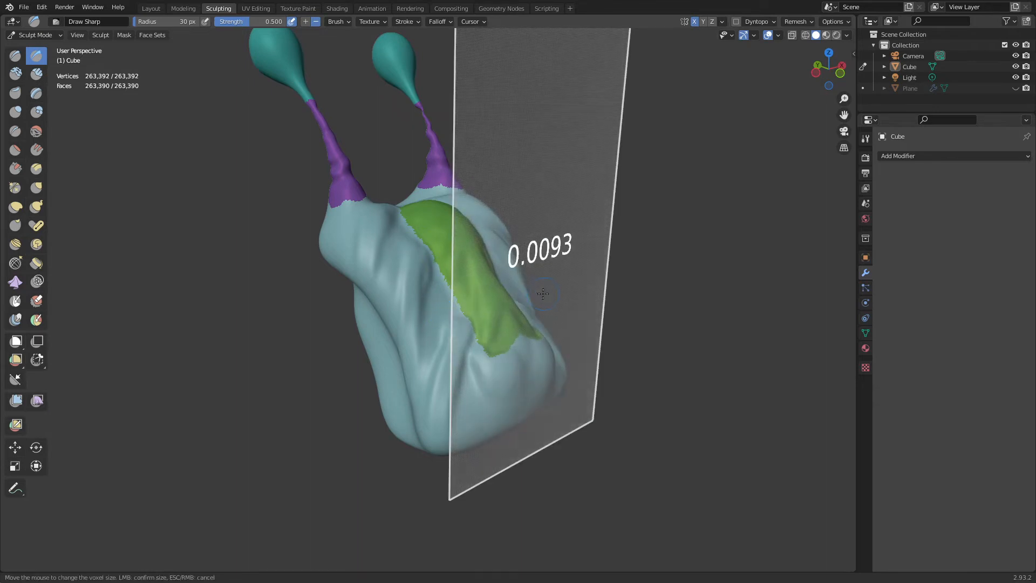
click(546, 293)
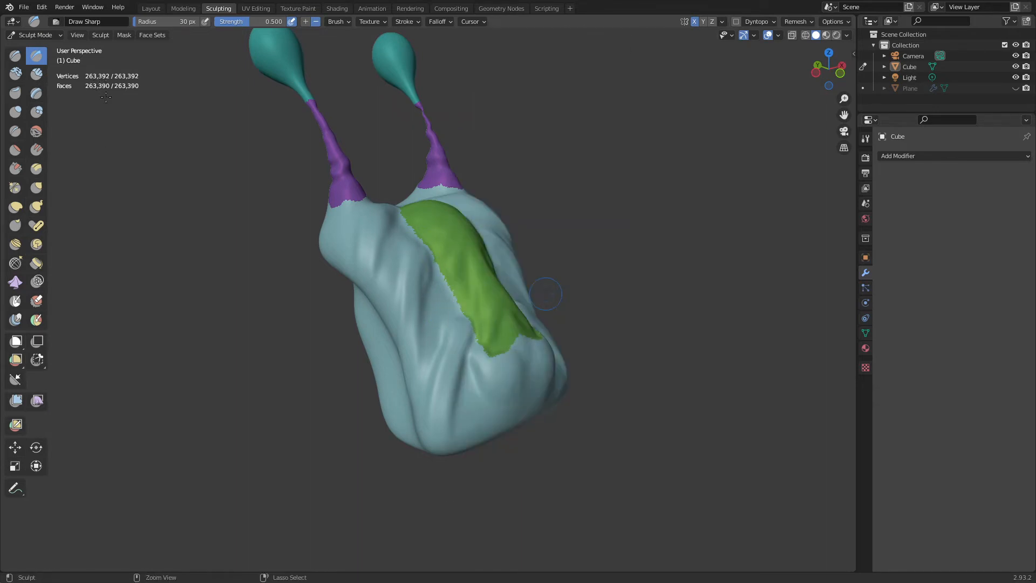
- Remesh the whole head again at the readjusted voxel size
key(ctrl+r)
mouse_move(528, 278)
middle_down()
mouse_move(472, 266)
mouse_move(463, 286)
mouse_move(516, 264)
middle_up()
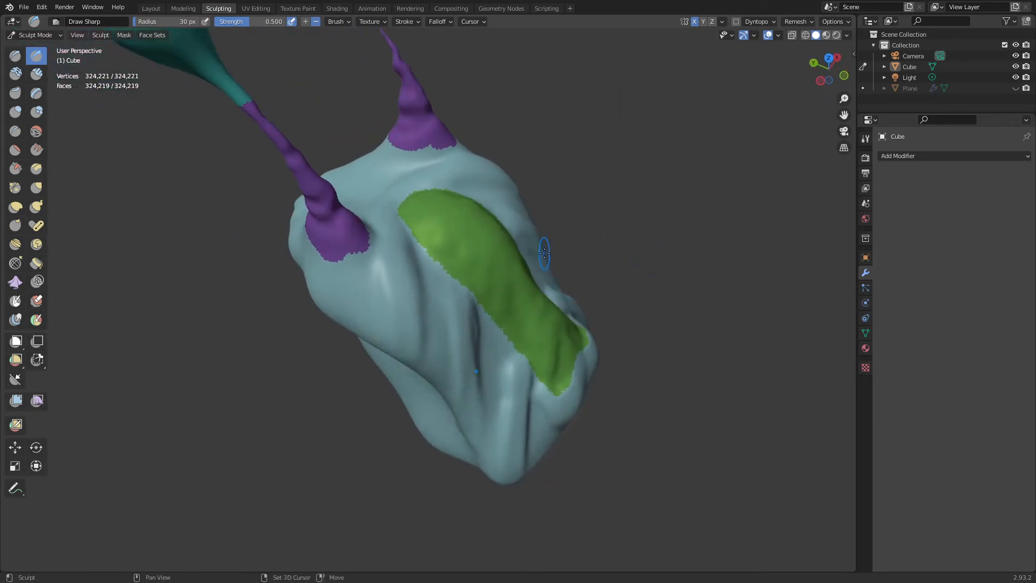
- Switch to the Clay brush and give it a new texture with Area Plane mapping
click(367, 21)
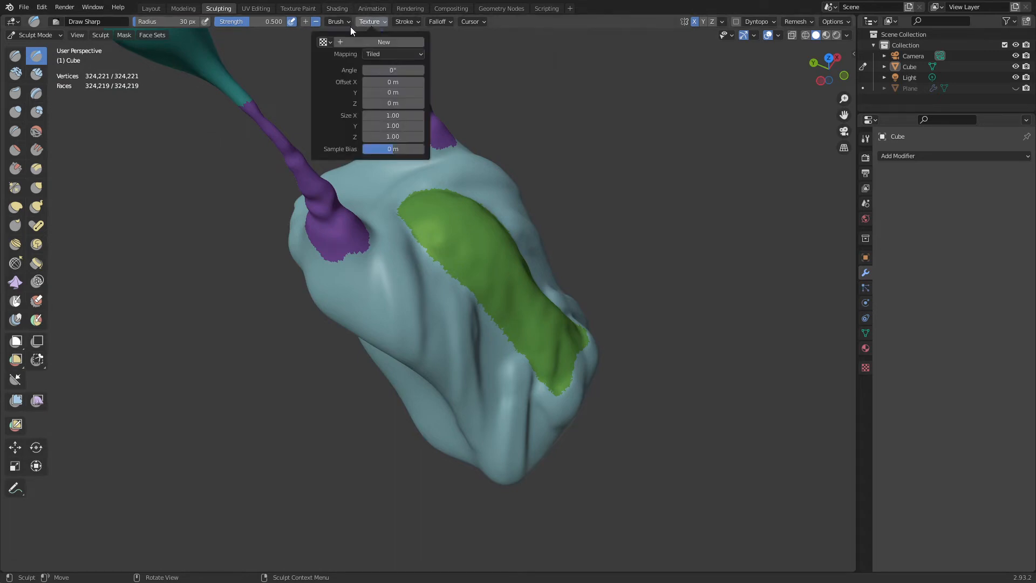
click(358, 21)
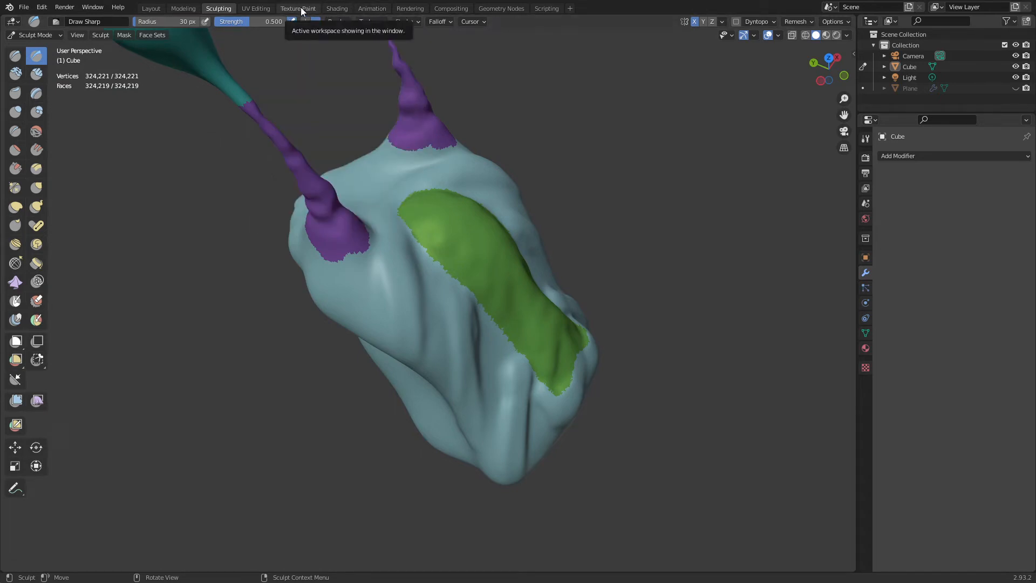
click(19, 75)
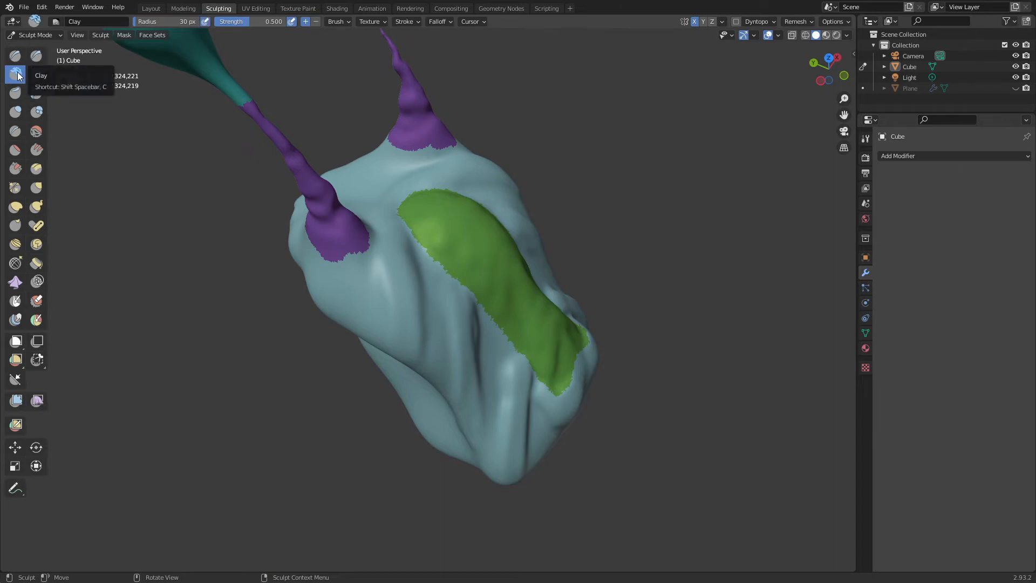
click(381, 21)
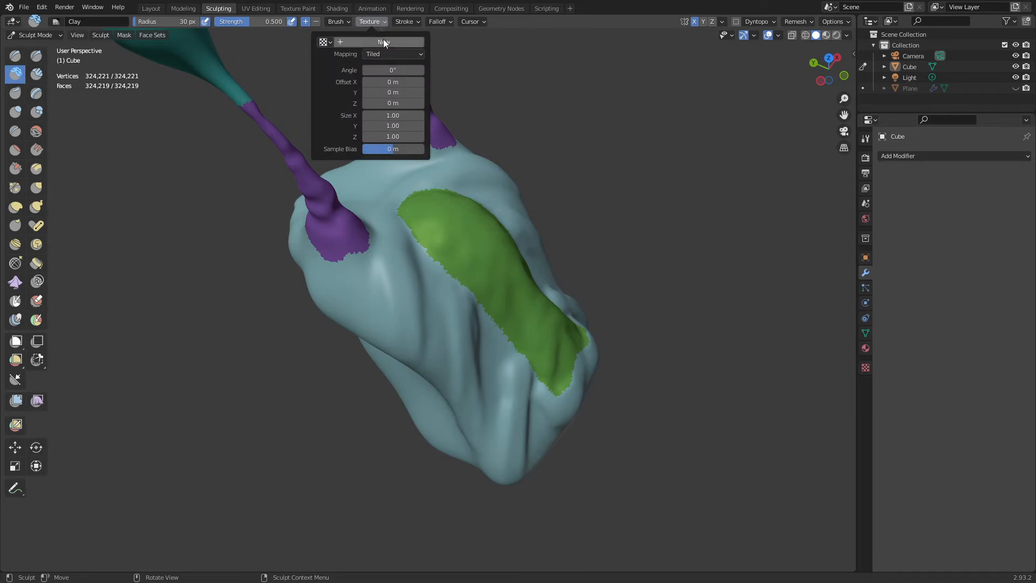
click(384, 40)
click(387, 53)
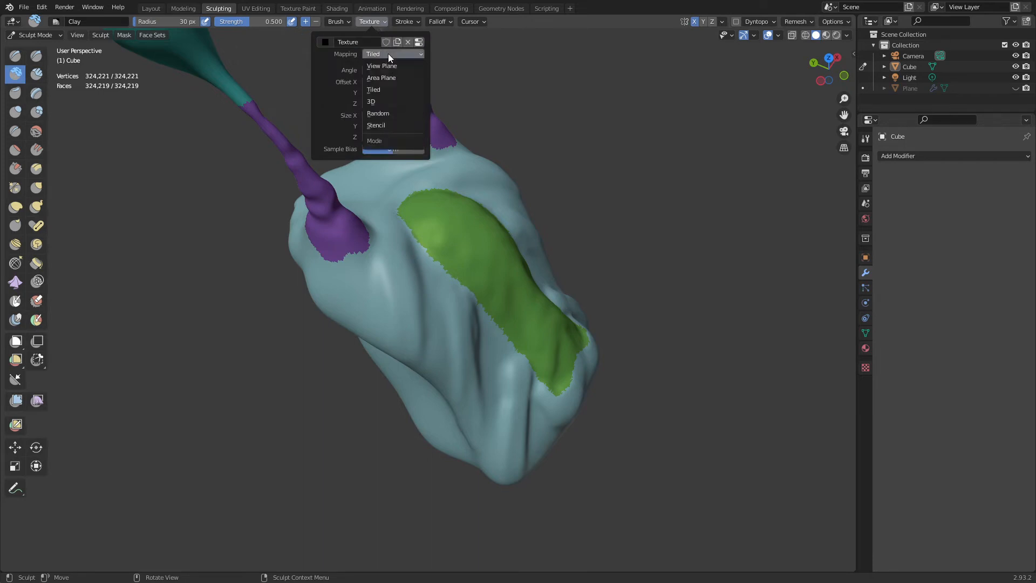
click(384, 78)
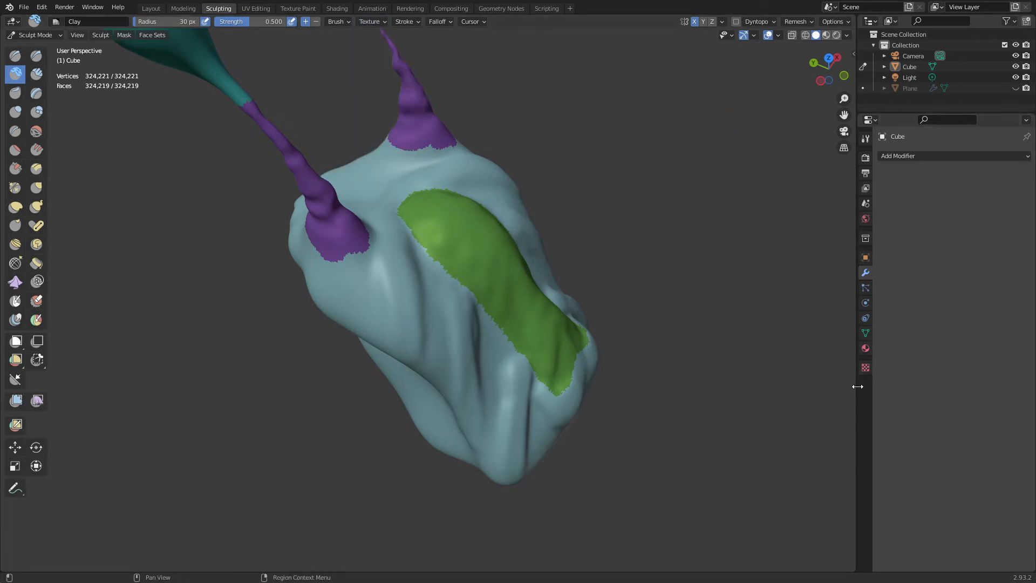
- Load sand01.tif from the texture library's alphas/Sand folder as the image of the Clay brush's texture
click(866, 368)
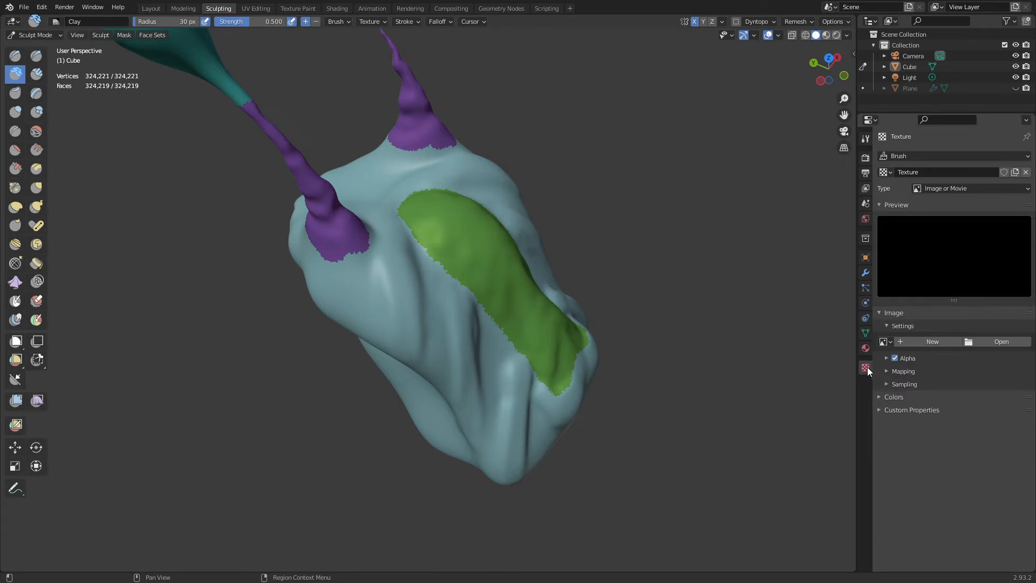
click(1009, 348)
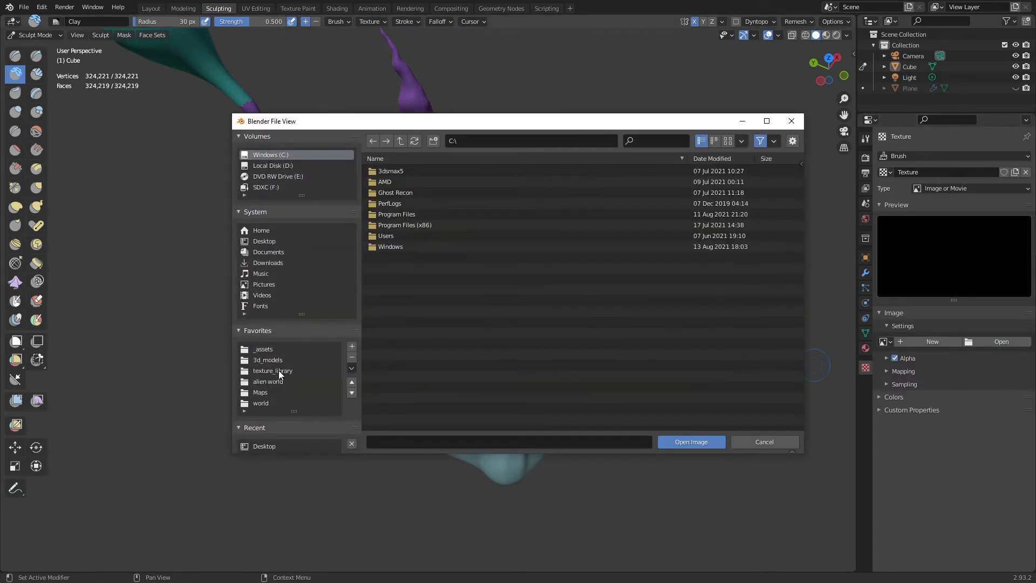
click(278, 370)
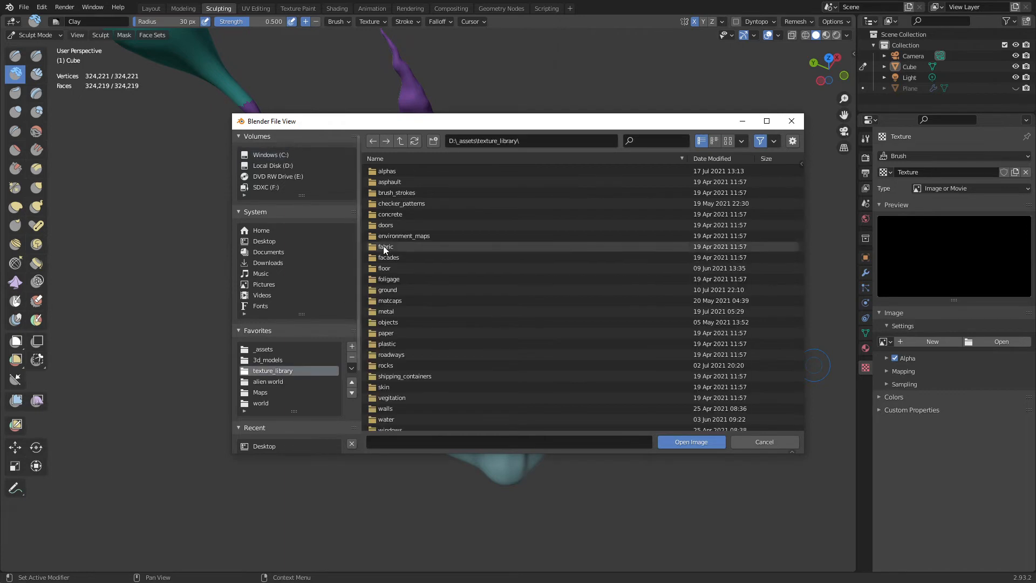
click(403, 174)
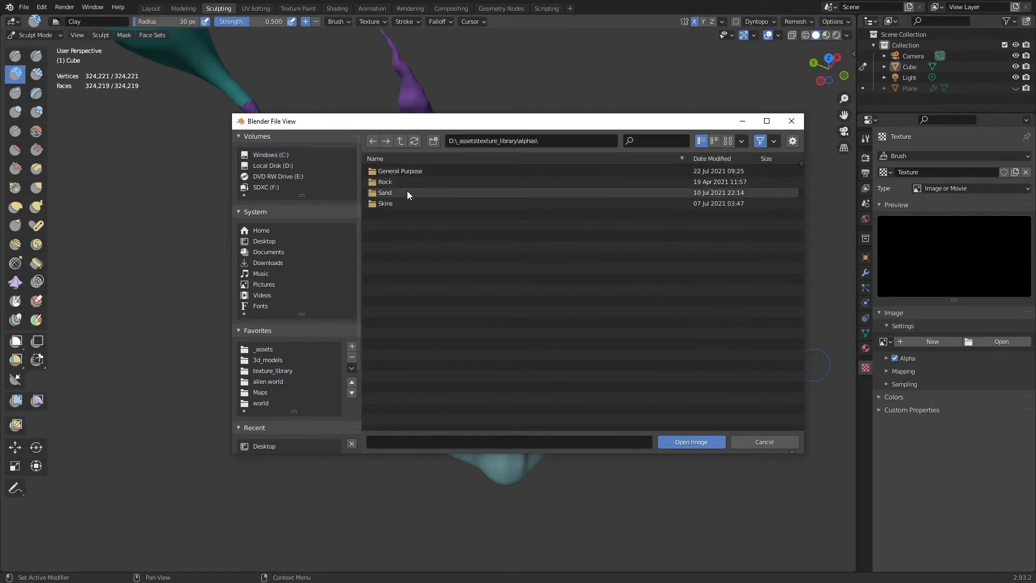
click(407, 192)
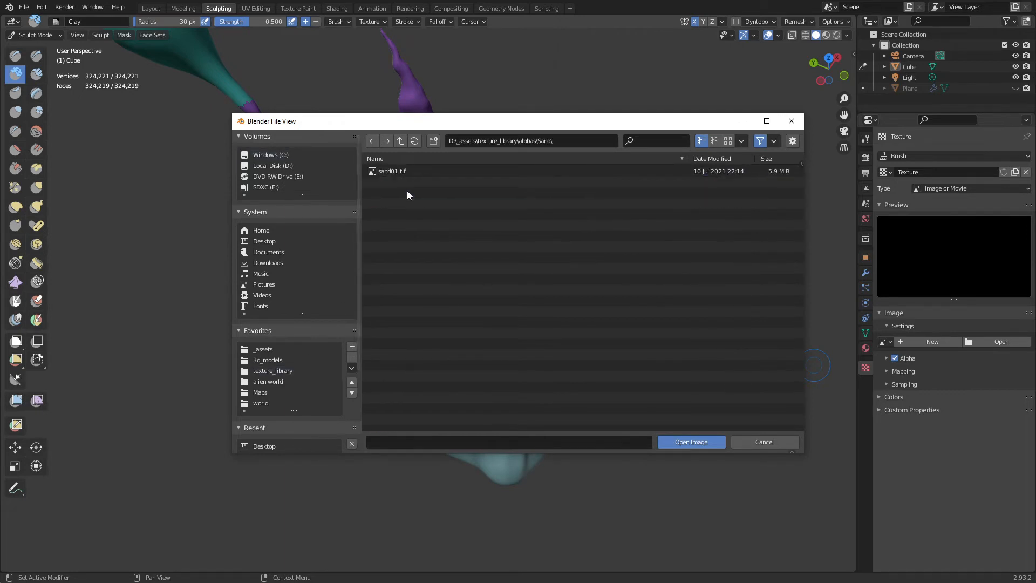
click(729, 141)
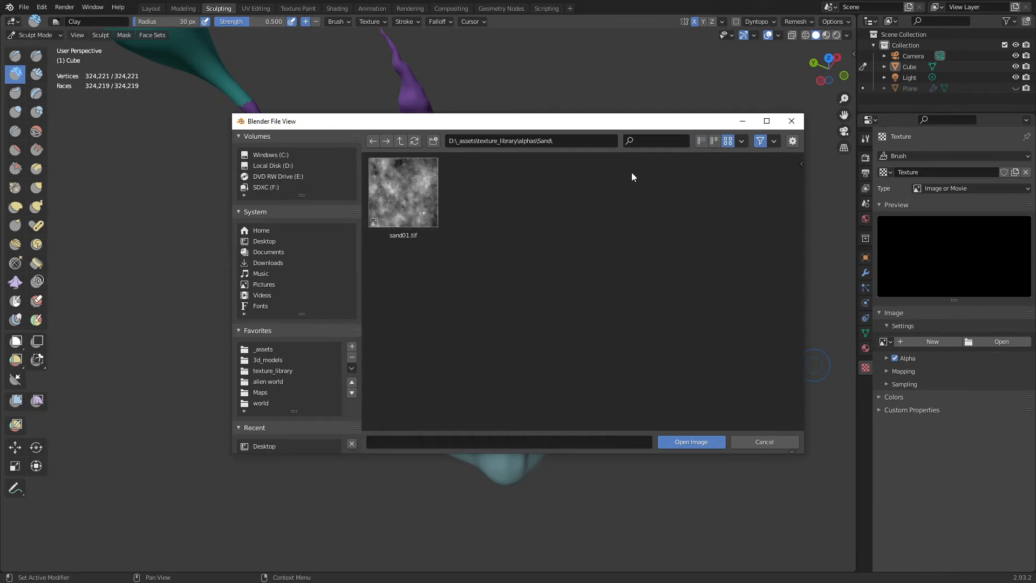
click(408, 208)
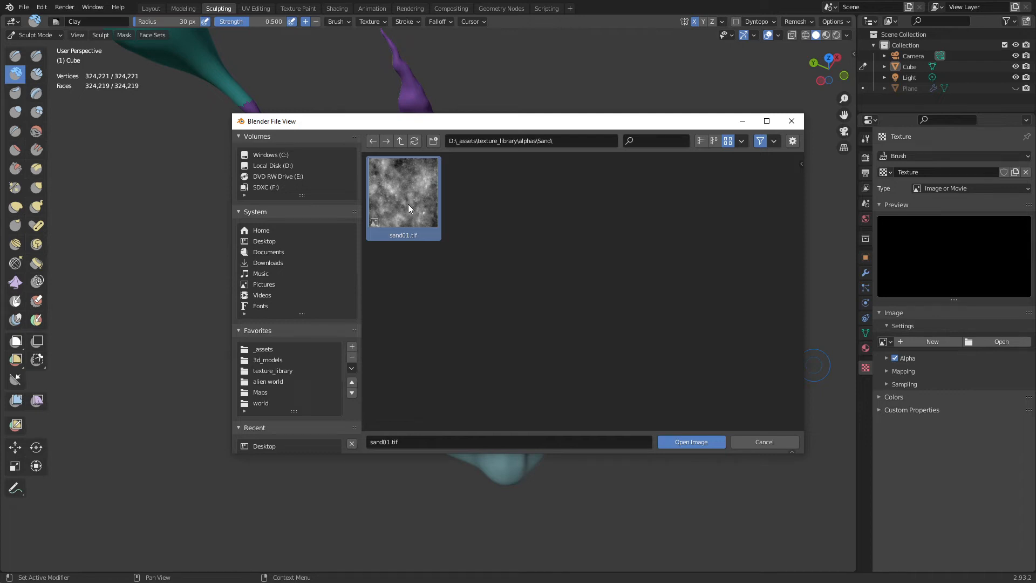
double_click(408, 207)
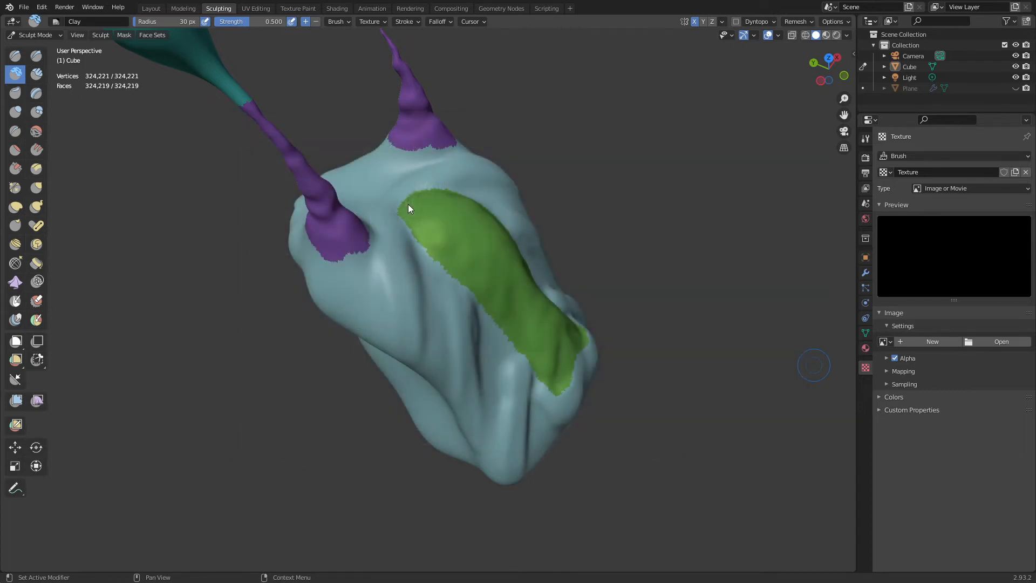
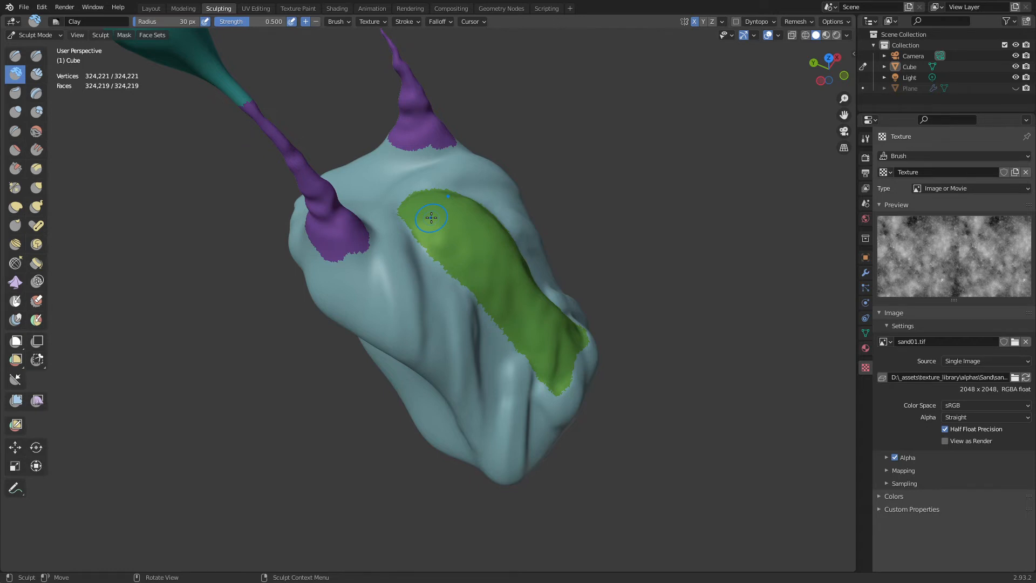
- Enlarge the Clay brush radius to 163 px and try a textured stroke across the green face set
key(f)
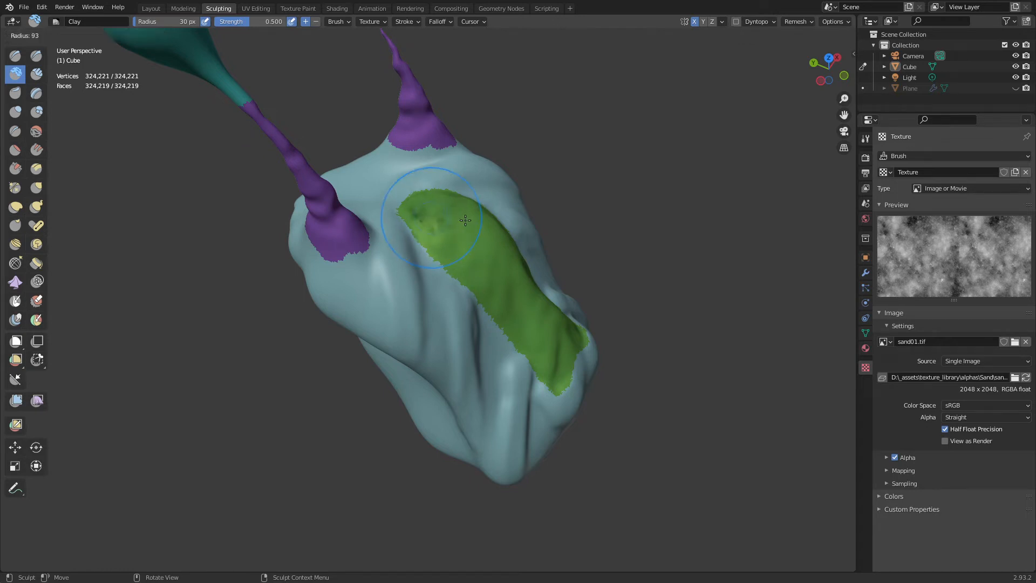
click(503, 227)
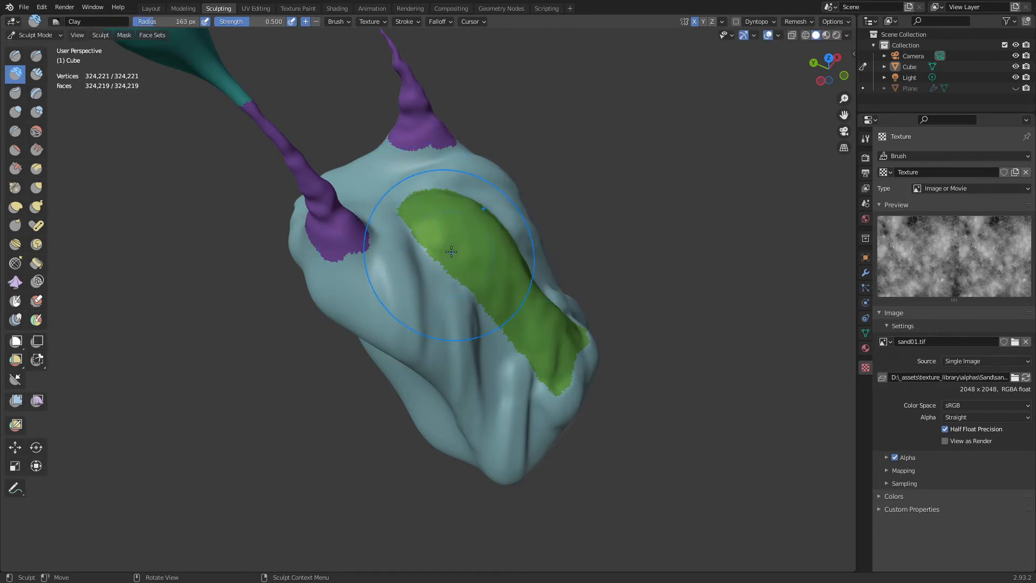
mouse_move(440, 237)
mouse_down()
mouse_move(470, 245)
mouse_move(439, 267)
mouse_move(478, 334)
mouse_move(489, 289)
mouse_move(535, 270)
mouse_up()
- Set the brush stroke spacing to 60% and try a textured stroke over the head
click(374, 21)
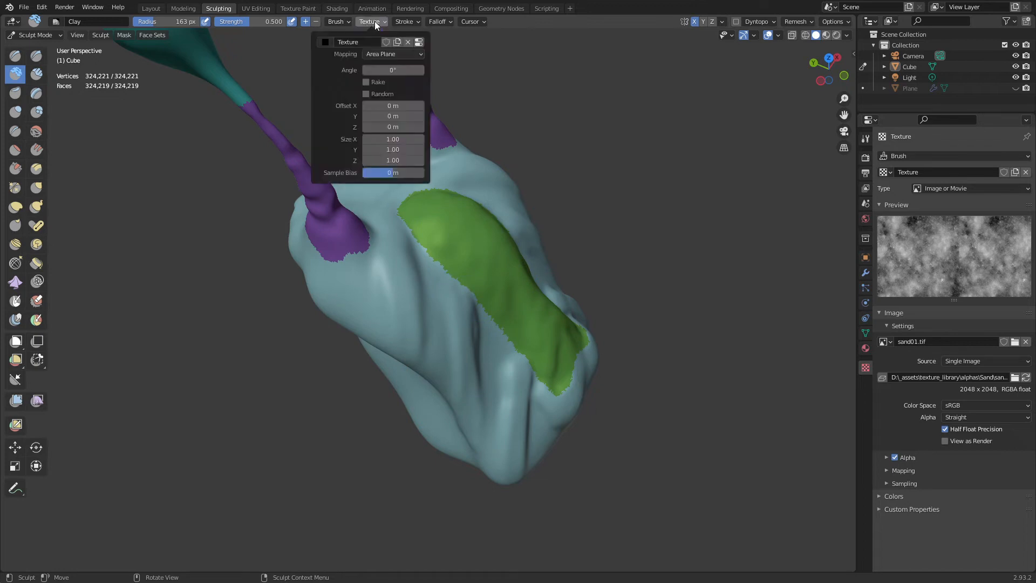
mouse_move(407, 22)
drag(423, 61, 453, 60)
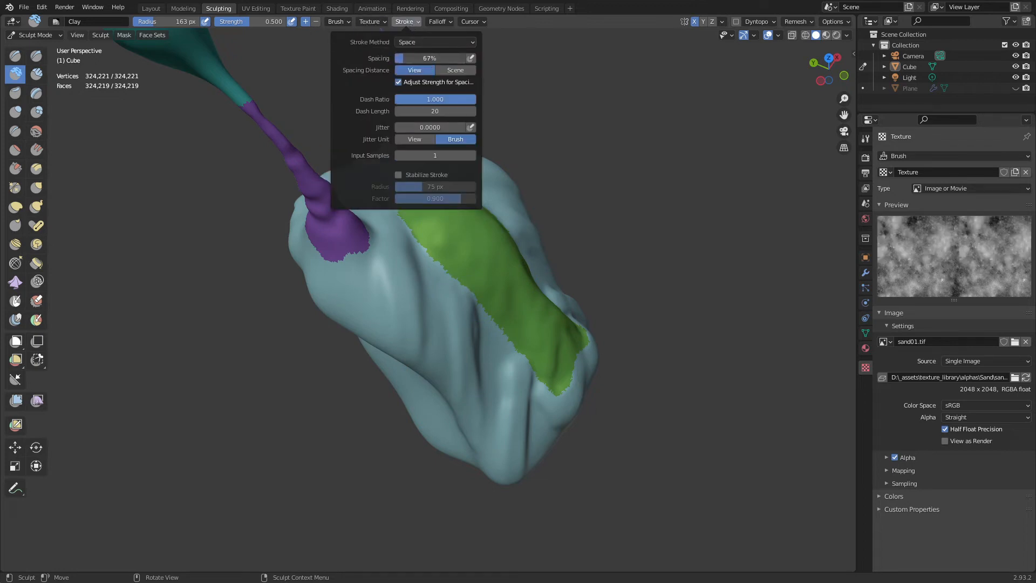
drag(513, 393, 484, 329)
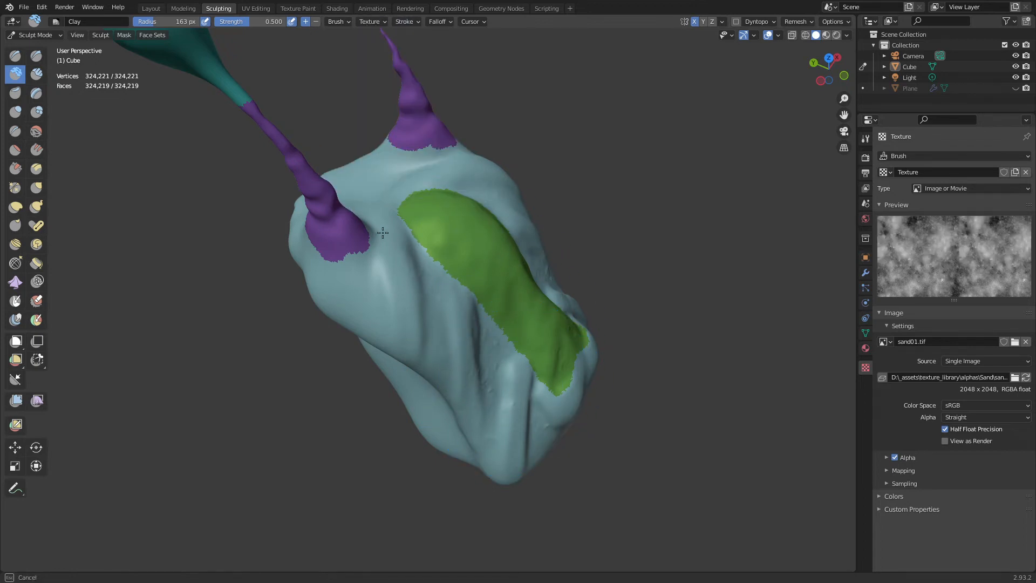
drag(572, 469, 572, 469)
- Change the brush's stroke method to Anchored and try stamping the sand texture over the green face set and the folds beside it
click(406, 21)
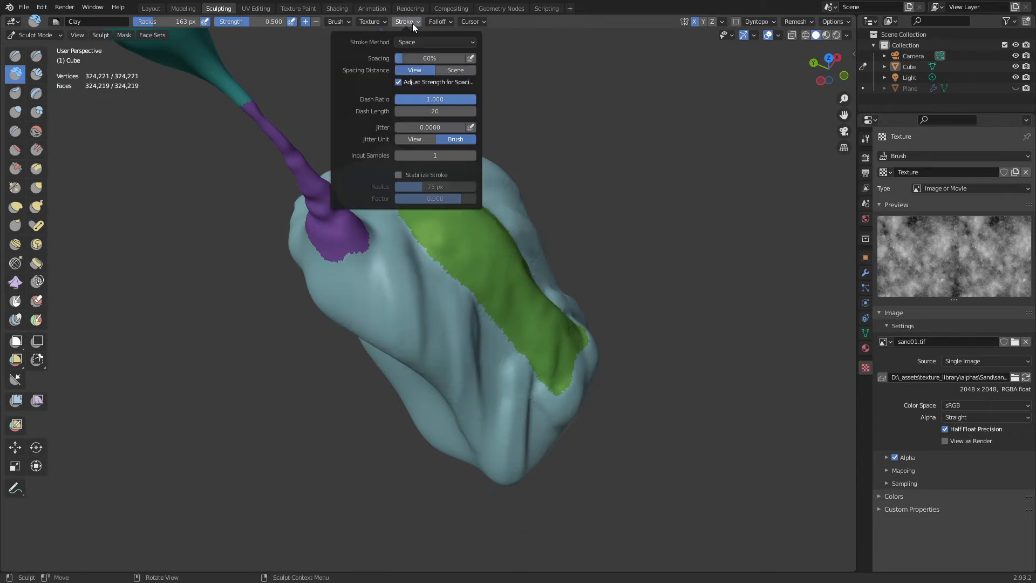
click(437, 43)
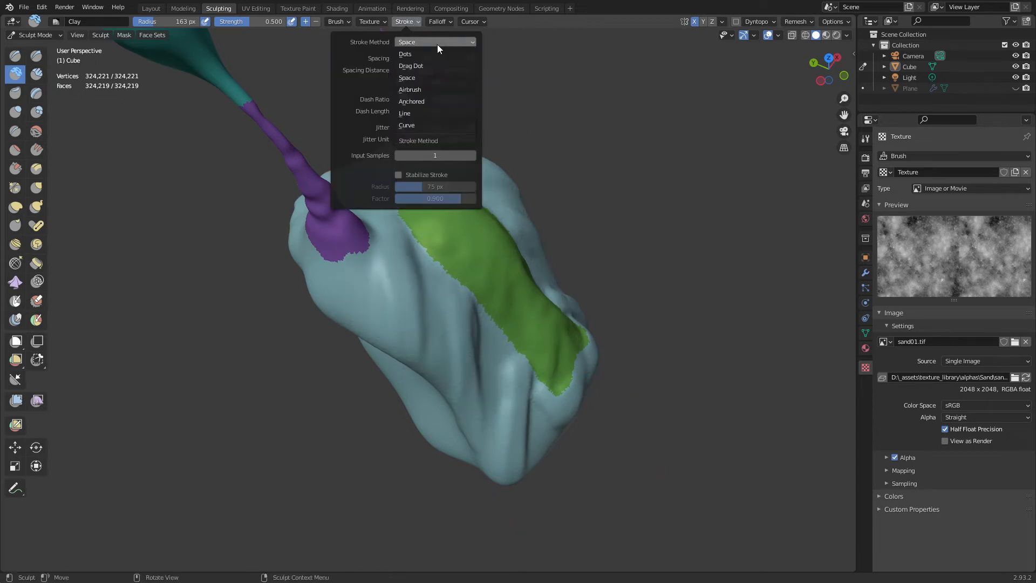
click(436, 105)
drag(436, 218, 435, 206)
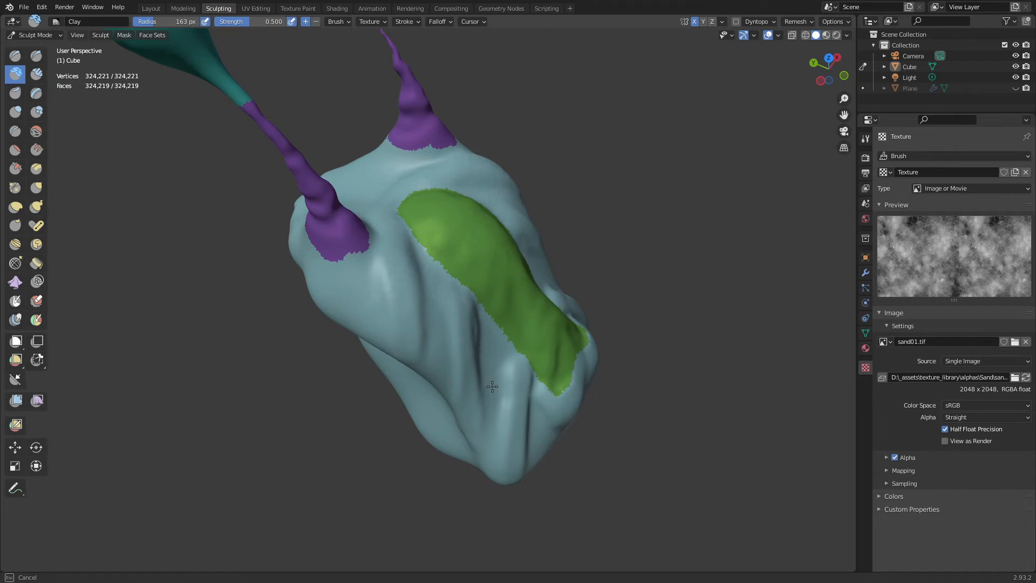
drag(497, 399, 487, 312)
drag(468, 276, 480, 289)
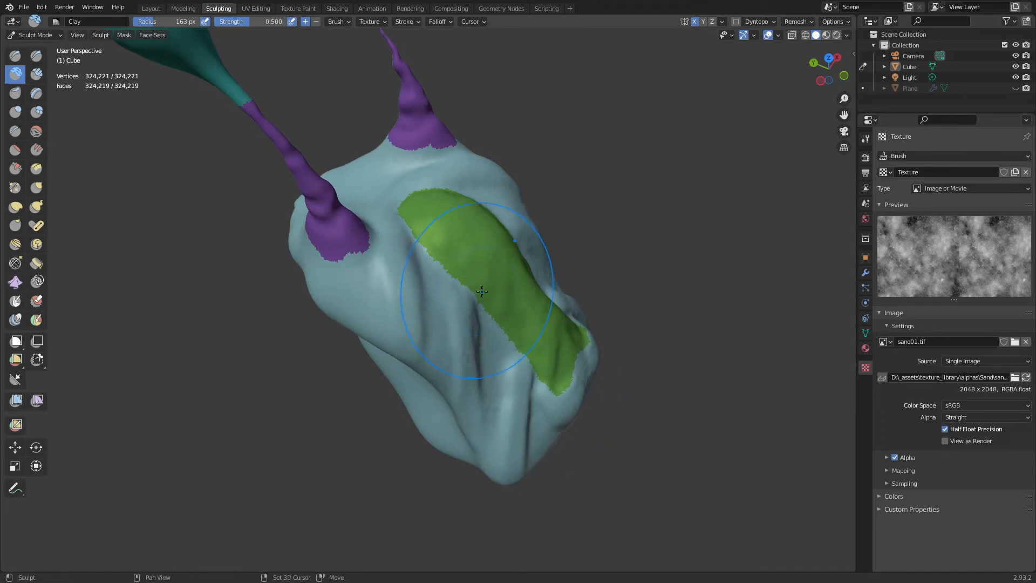
- Raise the brush strength to 0.861 and stamp the sand texture over the blue-grey skin around the head
key(shift+f)
click(514, 291)
drag(396, 215, 463, 354)
mouse_move(463, 354)
middle_down()
mouse_move(548, 231)
mouse_move(605, 309)
middle_up()
drag(447, 383, 543, 437)
middle_drag(542, 436, 493, 429)
mouse_move(493, 429)
mouse_down()
mouse_move(441, 416)
mouse_move(544, 423)
mouse_move(505, 490)
mouse_move(485, 405)
mouse_move(505, 353)
mouse_up()
mouse_move(505, 353)
middle_down()
mouse_move(543, 408)
mouse_move(502, 335)
middle_up()
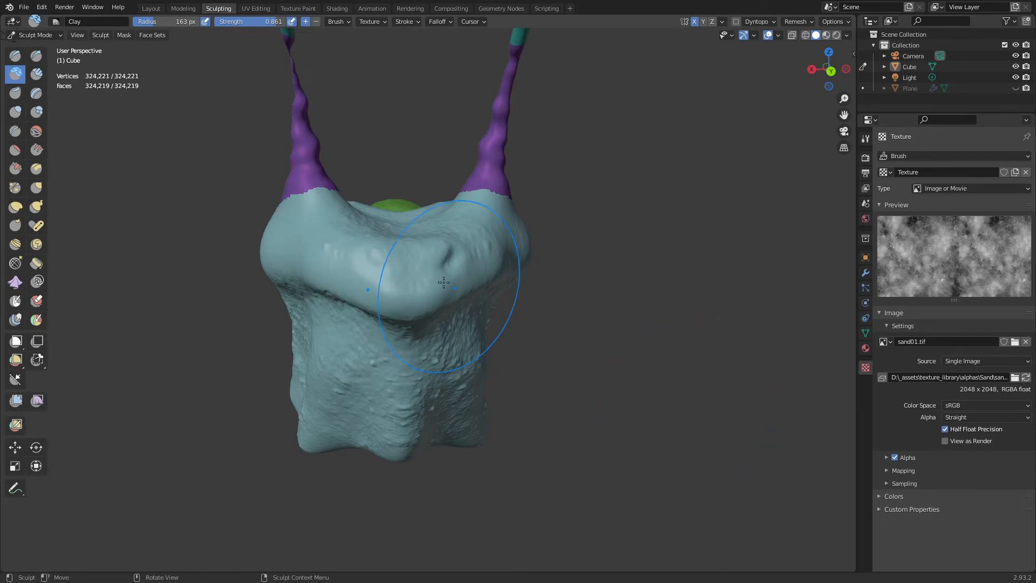
- Change the brush texture's mapping to Stencil
middle_drag(486, 292, 502, 259)
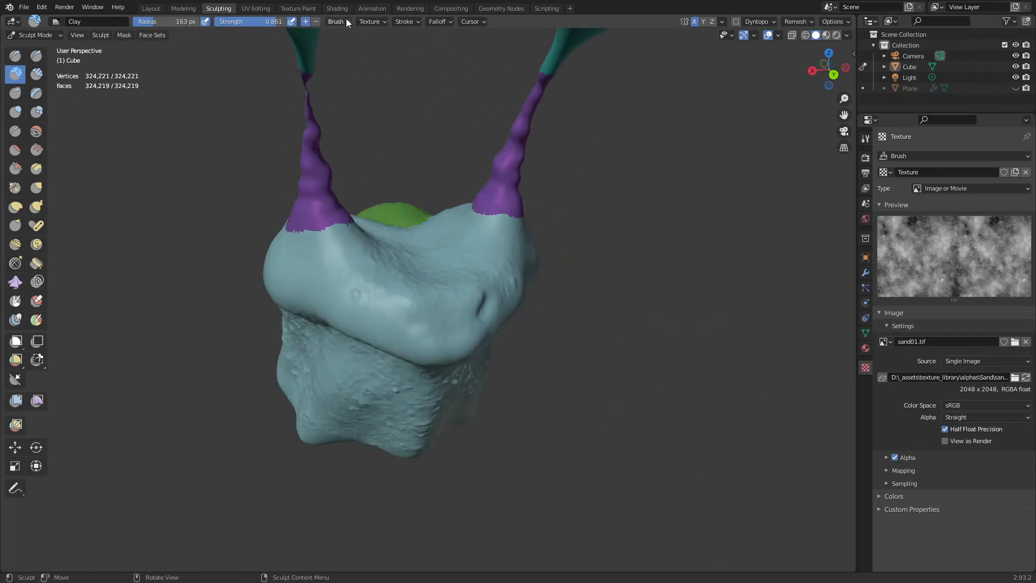
click(369, 22)
click(369, 21)
click(391, 54)
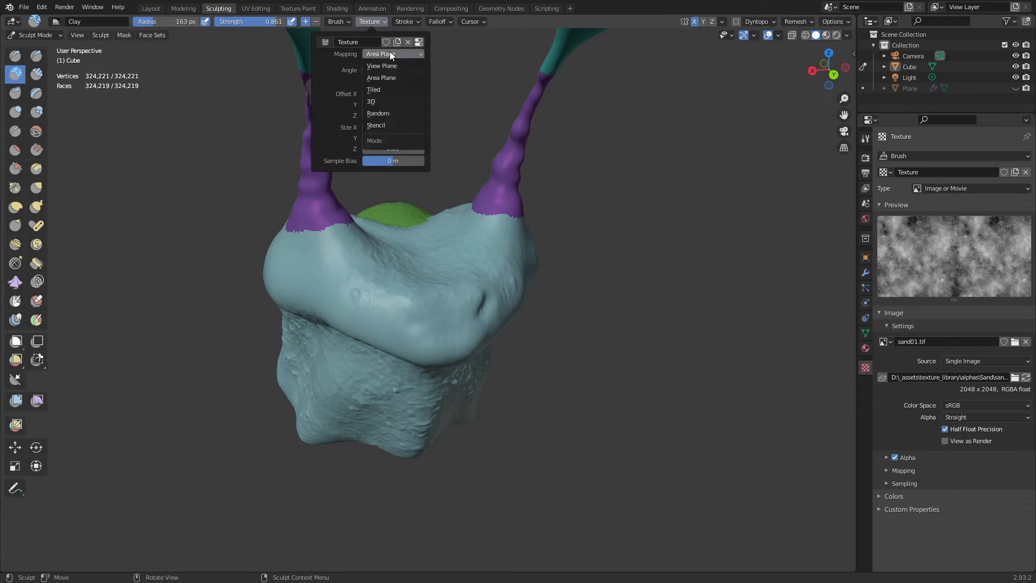
click(391, 125)
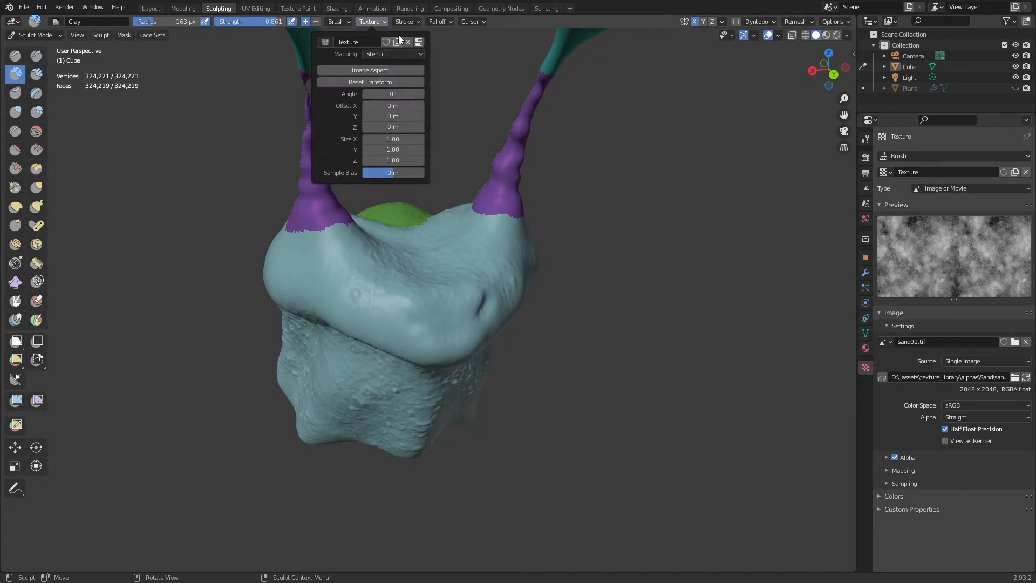
- Return the stroke method to Space and set its spacing to 5%
click(405, 21)
click(416, 41)
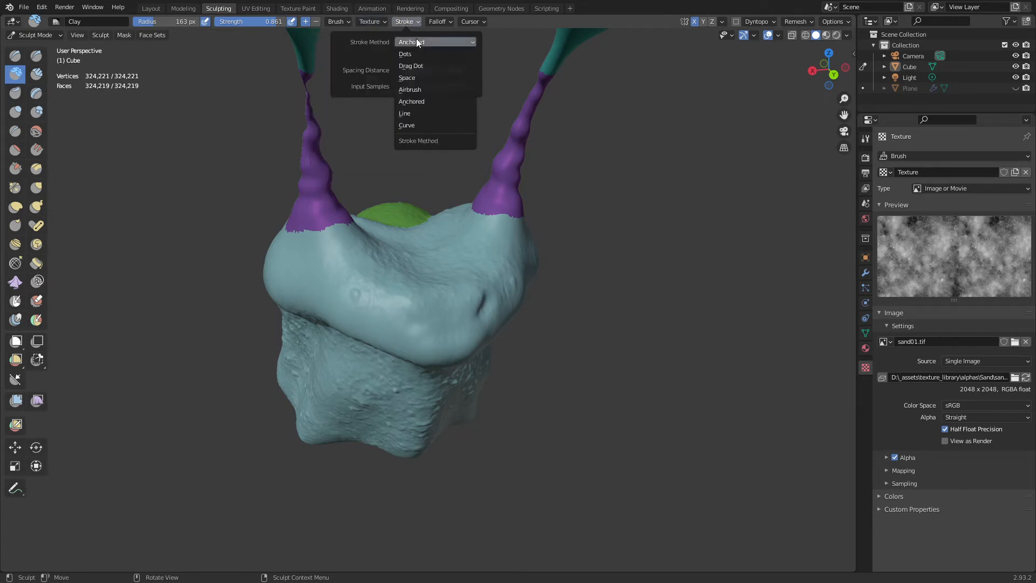
click(418, 81)
click(438, 58)
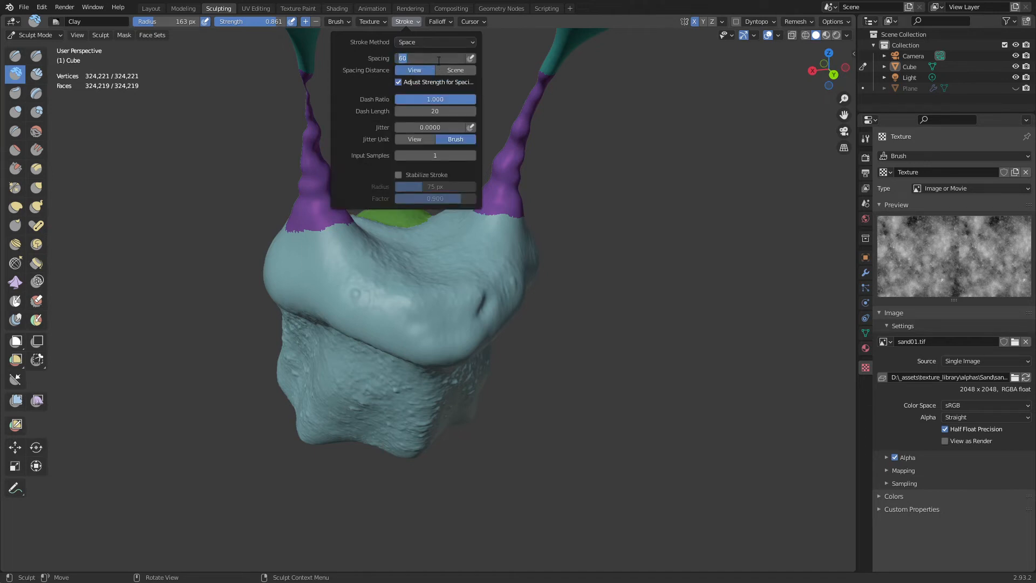
text(5)
key(Return)
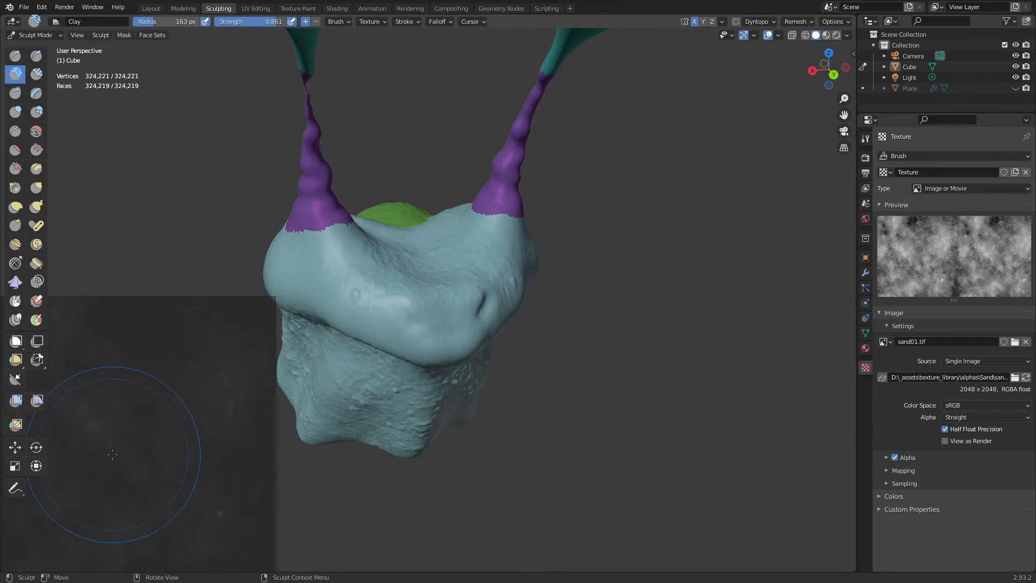
- Move the sand texture stencil over the head, rotate it slightly and enlarge it to cover the brow area
mouse_move(132, 452)
right_down()
mouse_move(239, 433)
mouse_move(370, 326)
mouse_move(406, 316)
right_up()
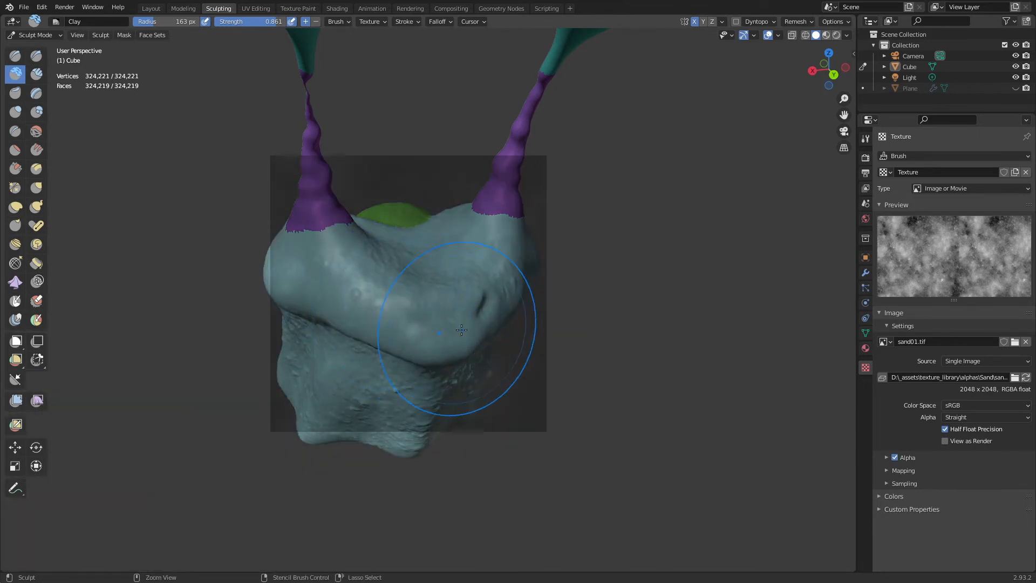
mouse_move(489, 343)
ctrl+right_down()
mouse_move(494, 264)
mouse_move(484, 357)
mouse_move(494, 330)
mouse_move(541, 342)
mouse_move(517, 350)
mouse_move(481, 335)
mouse_move(534, 352)
mouse_move(532, 319)
mouse_move(546, 315)
mouse_move(486, 358)
mouse_move(527, 331)
mouse_move(486, 347)
mouse_move(486, 304)
mouse_move(456, 294)
ctrl+right_up()
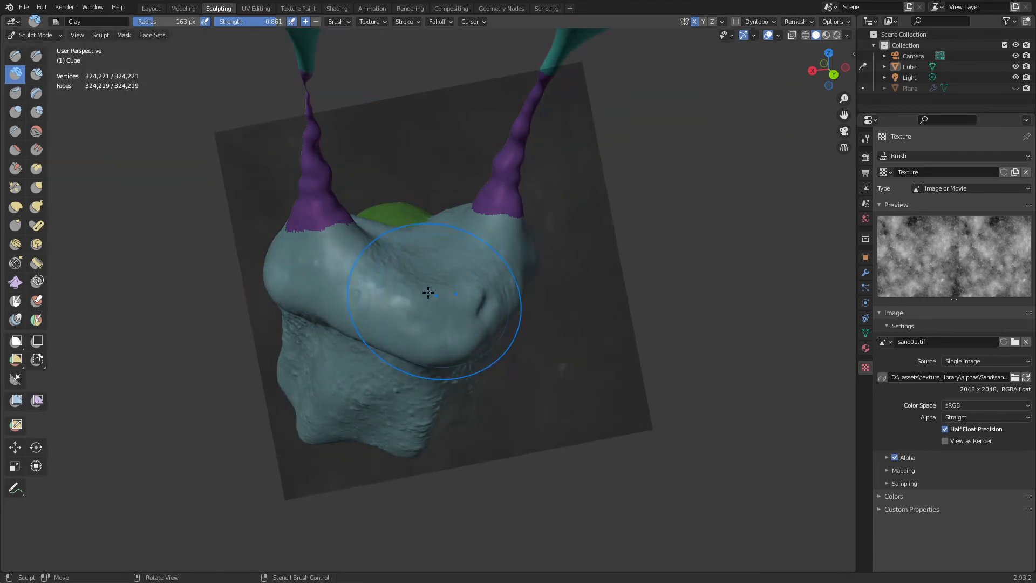
right_drag(350, 249, 383, 313)
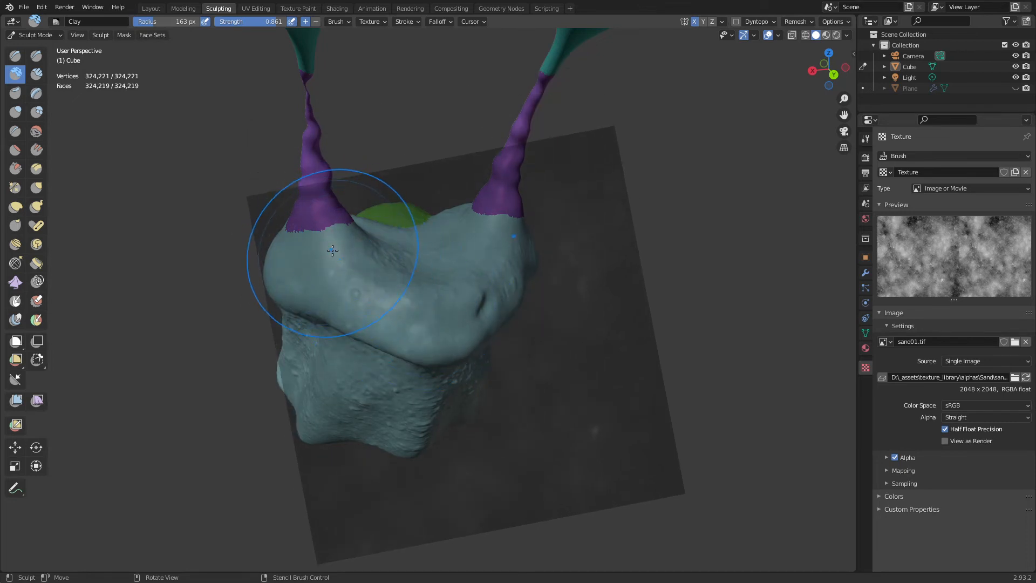
- Isolate the blue-grey skin face set by hiding the head's other face sets
scroll(435, 289, up, 3)
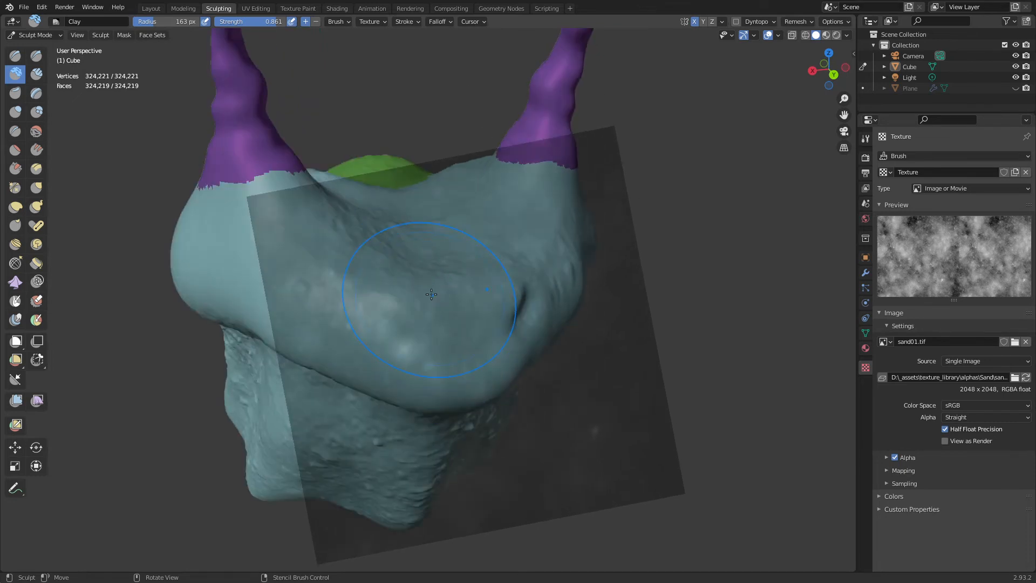
scroll(432, 294, down, 4)
key(h)
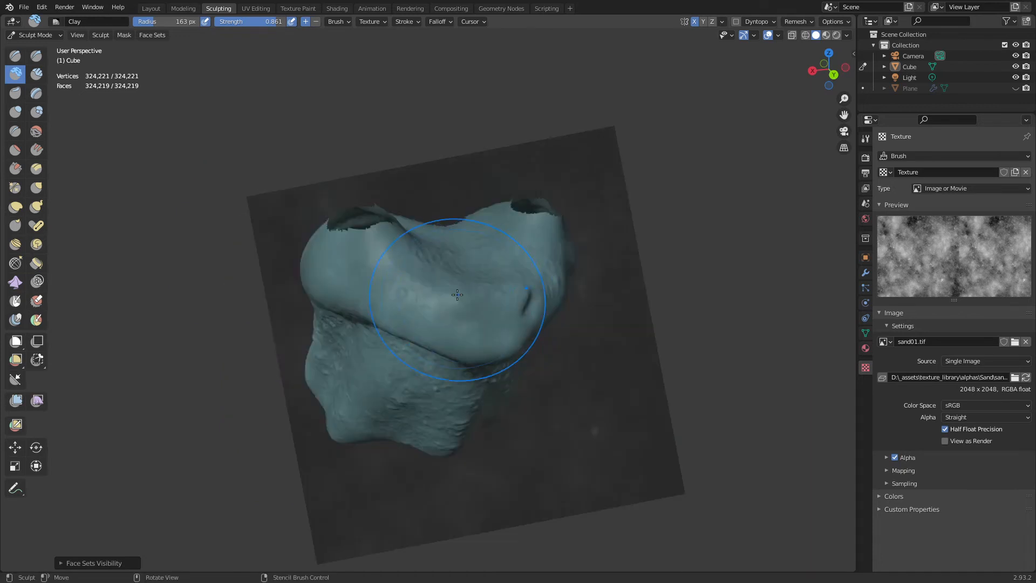
middle_drag(458, 294, 470, 321)
- Set the brush strength to 0.345 and paint the sand stencil over the brow
key(shift+f)
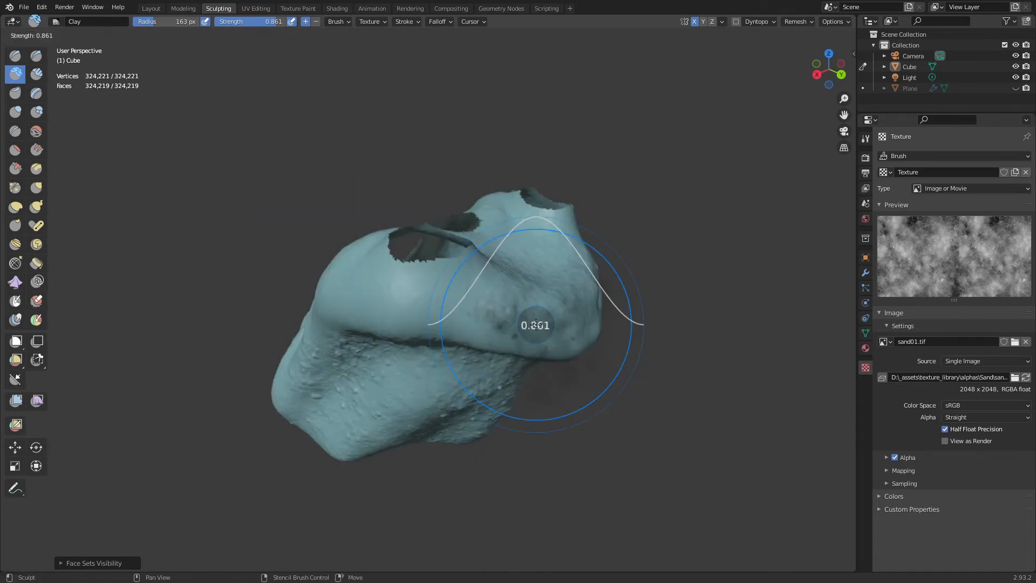
click(512, 320)
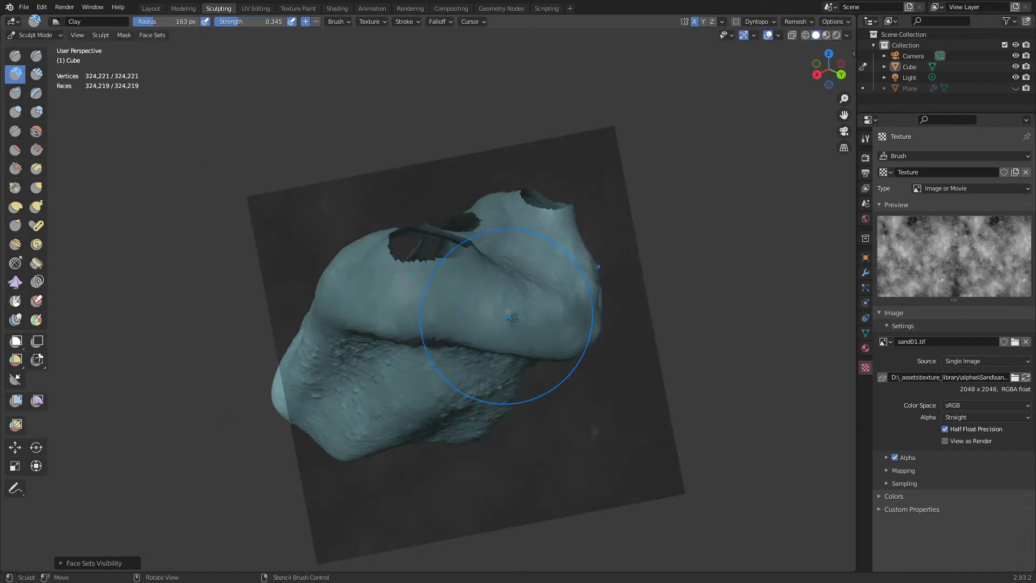
drag(512, 320, 549, 340)
mouse_move(435, 351)
middle_down()
mouse_move(450, 361)
mouse_move(432, 410)
middle_up()
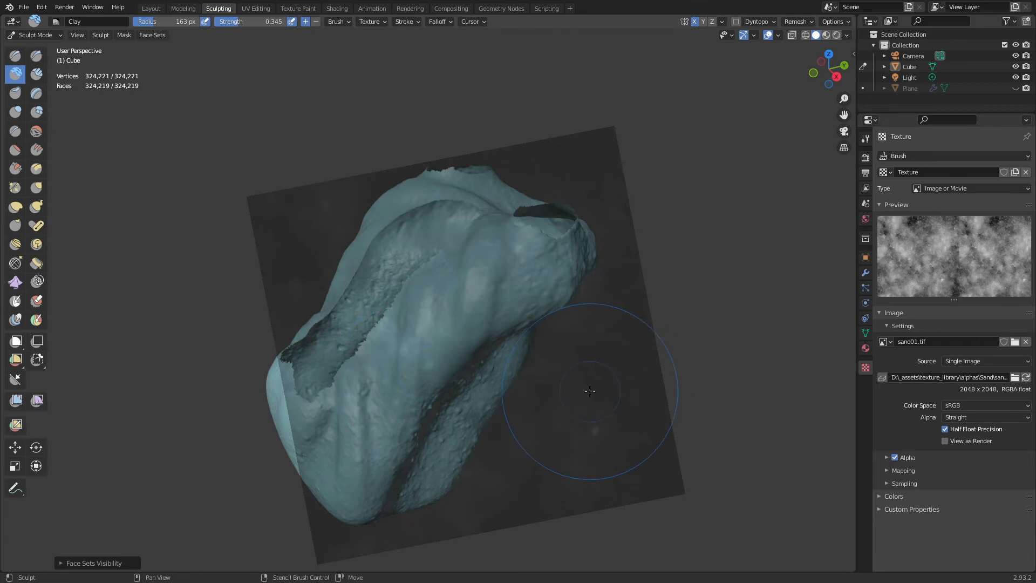
- Rotate the sand stencil and paint its detail on the side ridge and lower front of the head
ctrl+right_drag(590, 391, 568, 413)
mouse_move(423, 273)
mouse_down()
mouse_move(488, 270)
mouse_move(475, 273)
mouse_up()
mouse_move(440, 439)
middle_down()
mouse_move(491, 396)
mouse_move(486, 381)
mouse_move(697, 378)
mouse_move(714, 364)
middle_up()
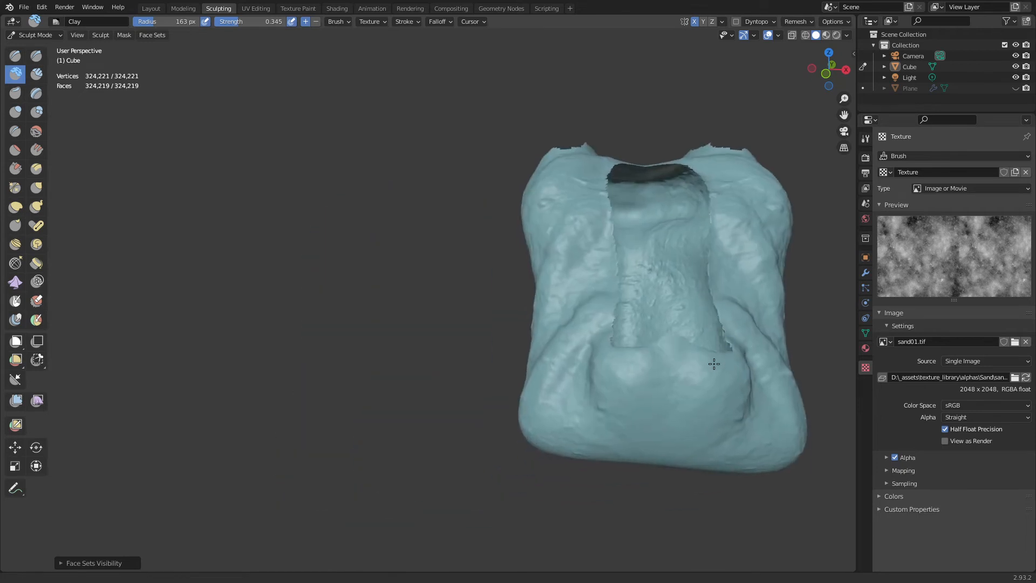
drag(657, 401, 656, 378)
drag(628, 423, 647, 423)
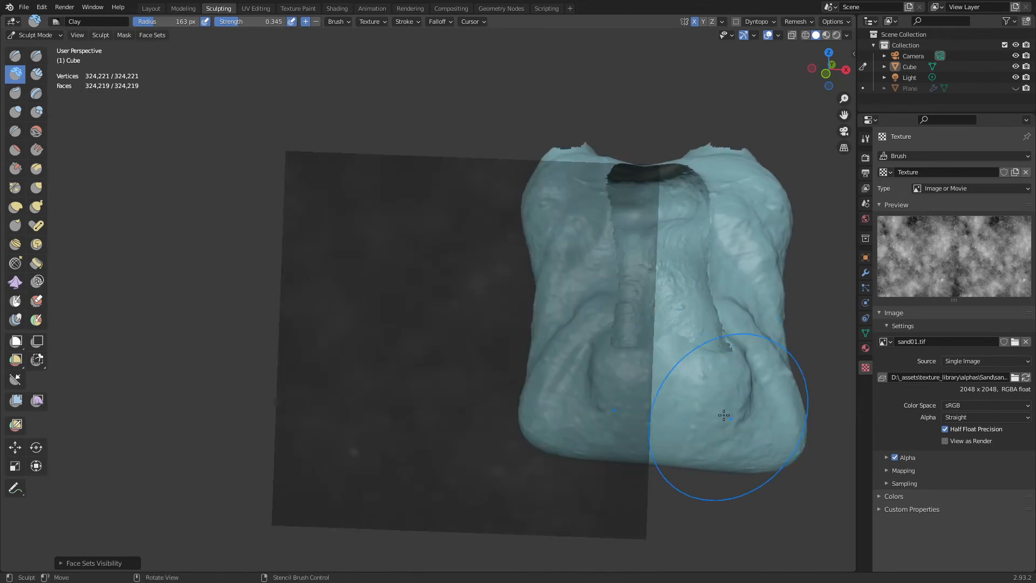
- Set the brush radius to 104 px, paint sand detail on the side of the head, and shrink the stencil
mouse_move(675, 428)
middle_down()
mouse_move(605, 427)
mouse_move(556, 486)
middle_up()
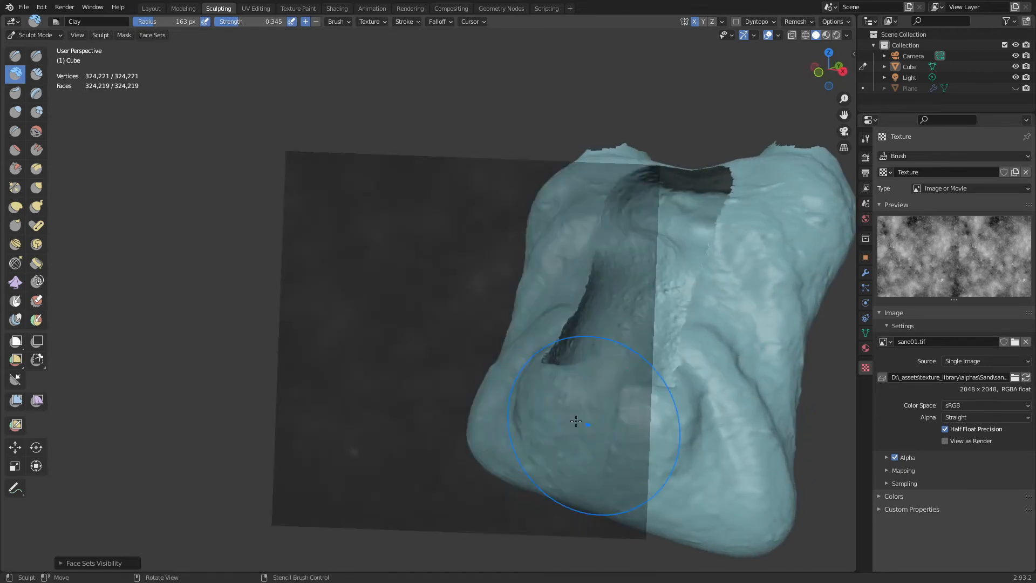
mouse_move(662, 373)
shift+middle_down()
mouse_move(516, 402)
mouse_move(443, 361)
shift+middle_up()
key(f)
click(381, 345)
mouse_move(390, 341)
mouse_down()
mouse_move(431, 311)
mouse_move(468, 325)
mouse_up()
shift+right_drag(534, 347, 489, 339)
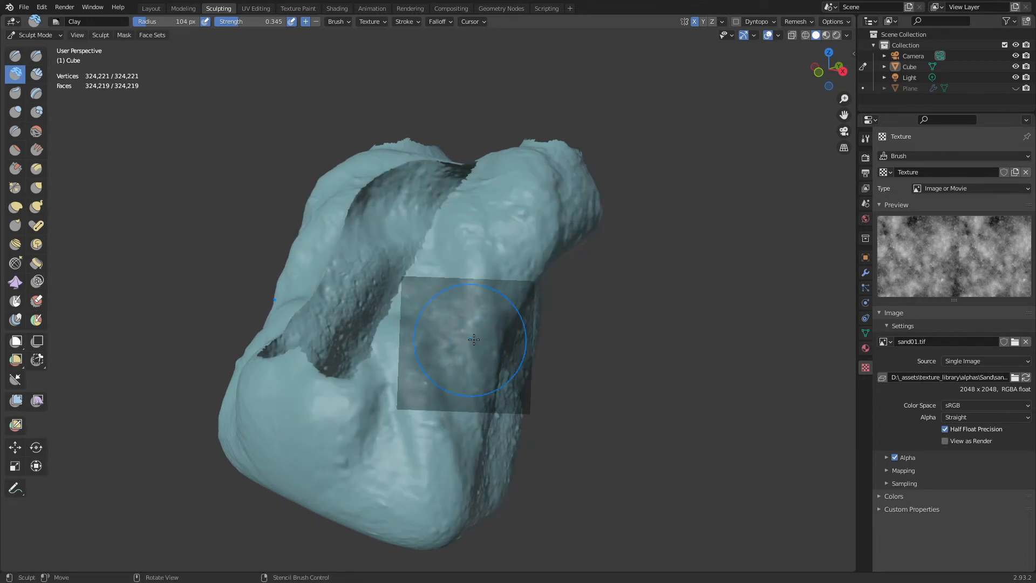
- Switch to Object Mode and hide the head object and the light
mouse_move(475, 346)
middle_down()
mouse_move(566, 354)
mouse_move(638, 346)
middle_up()
key(ctrl+Tab)
click(571, 348)
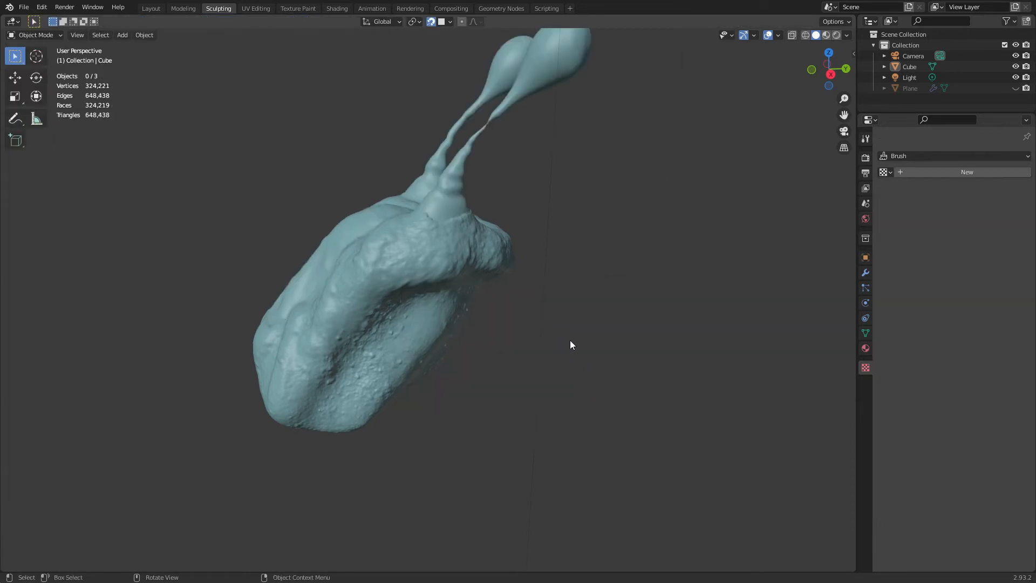
click(426, 322)
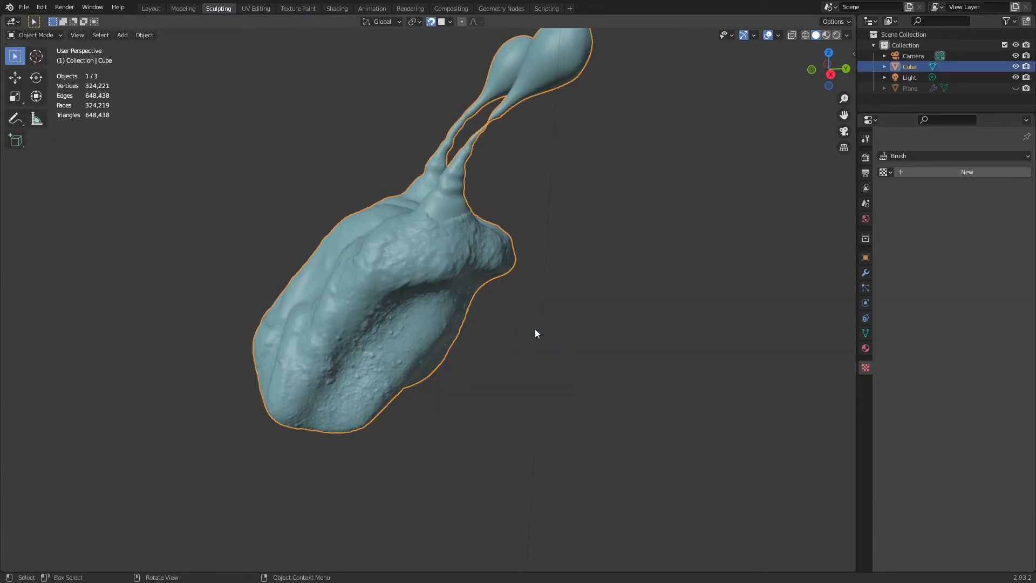
key(h)
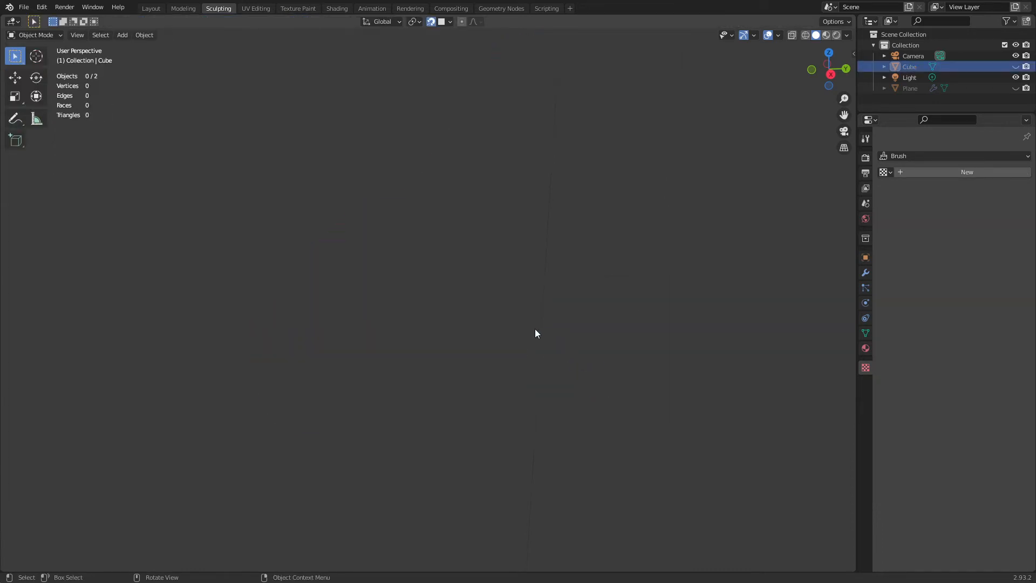
click(536, 329)
key(h)
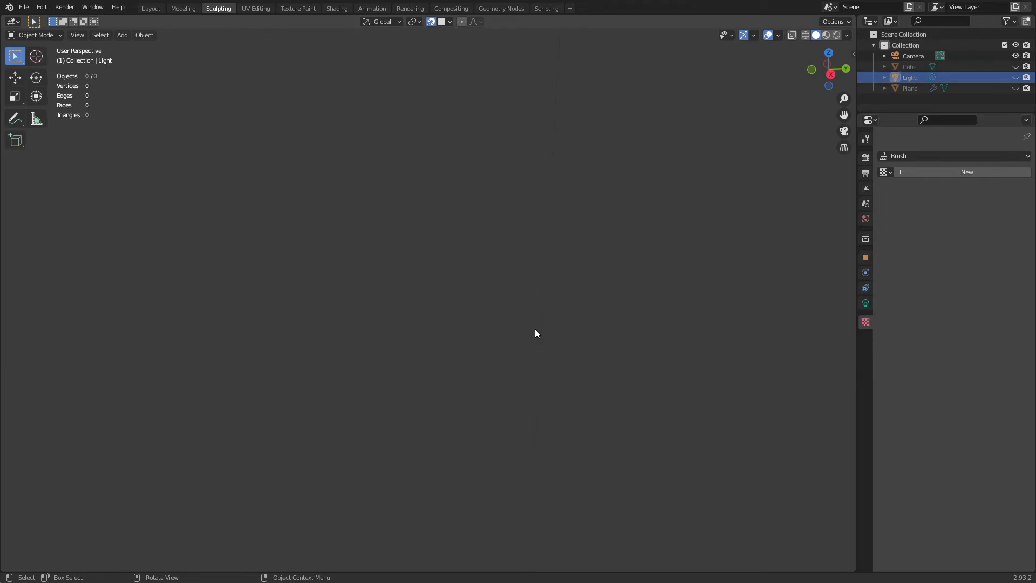
- Reveal all hidden objects, hide the low-poly plane again, and return the head to Sculpt Mode
key(alt+h)
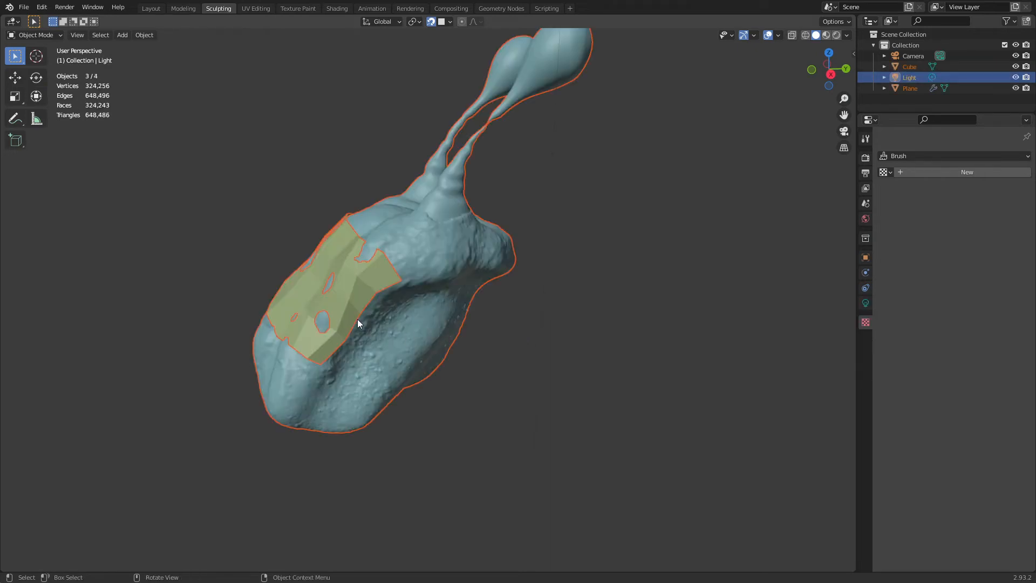
click(346, 310)
click(345, 310)
click(345, 309)
key(h)
click(440, 309)
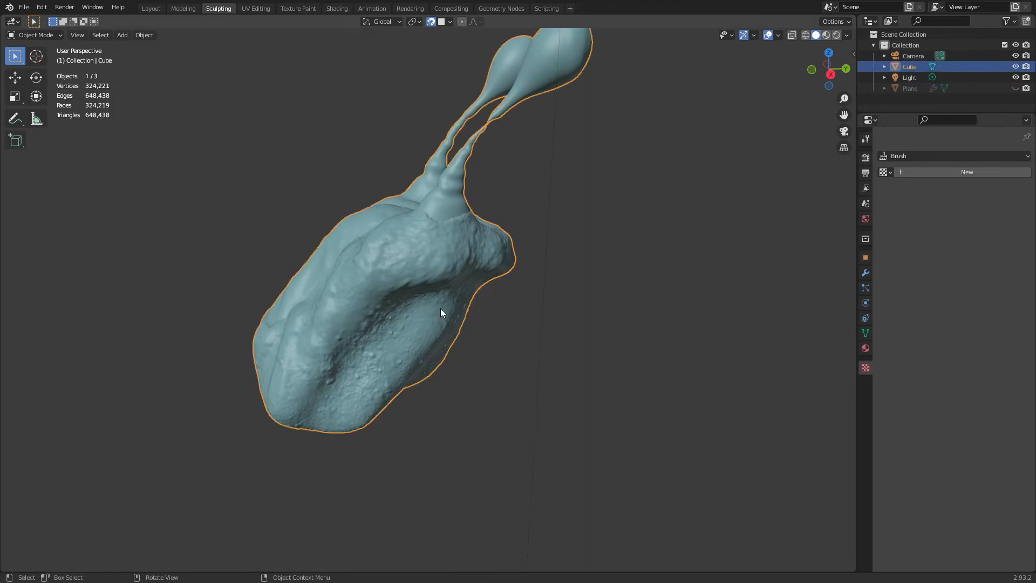
key(ctrl+Tab)
click(441, 371)
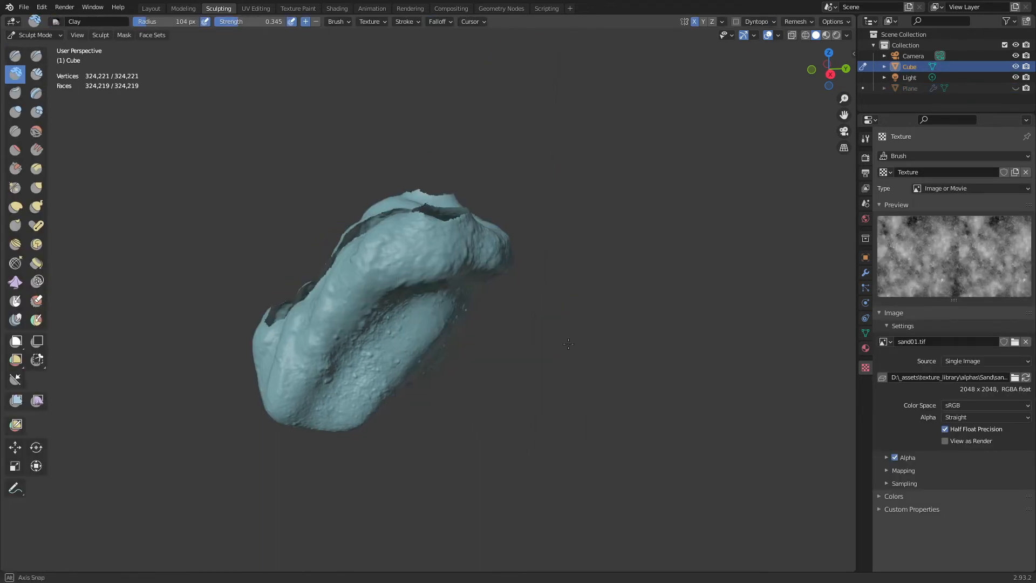
- Create a new empty texture for the Clay brush from its texture settings
click(365, 21)
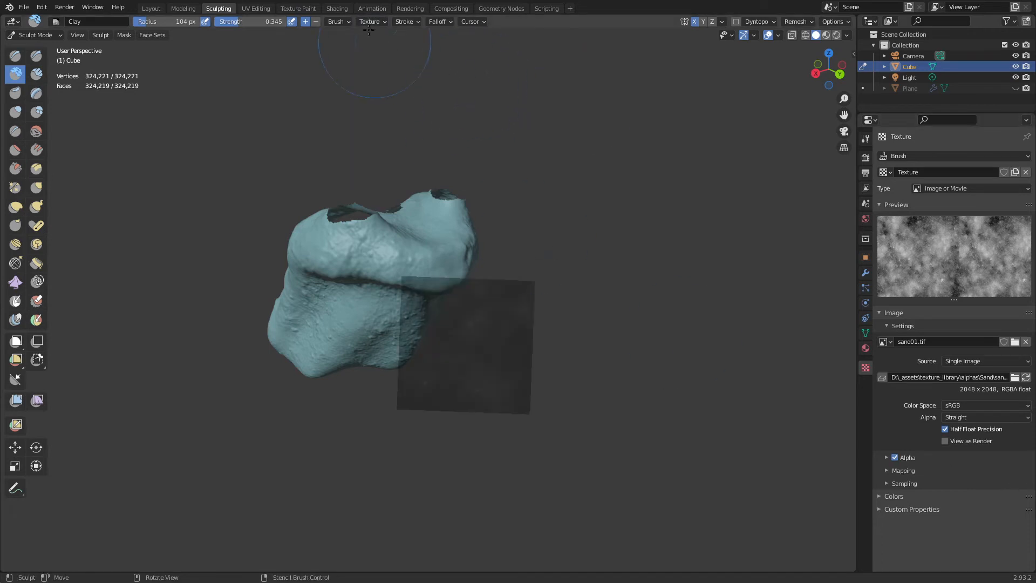
click(369, 22)
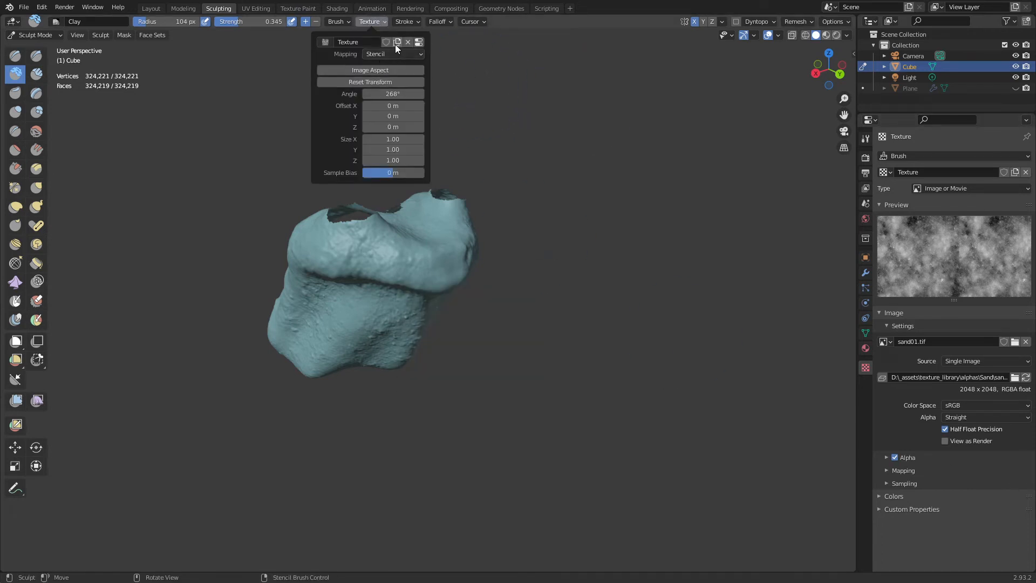
click(396, 43)
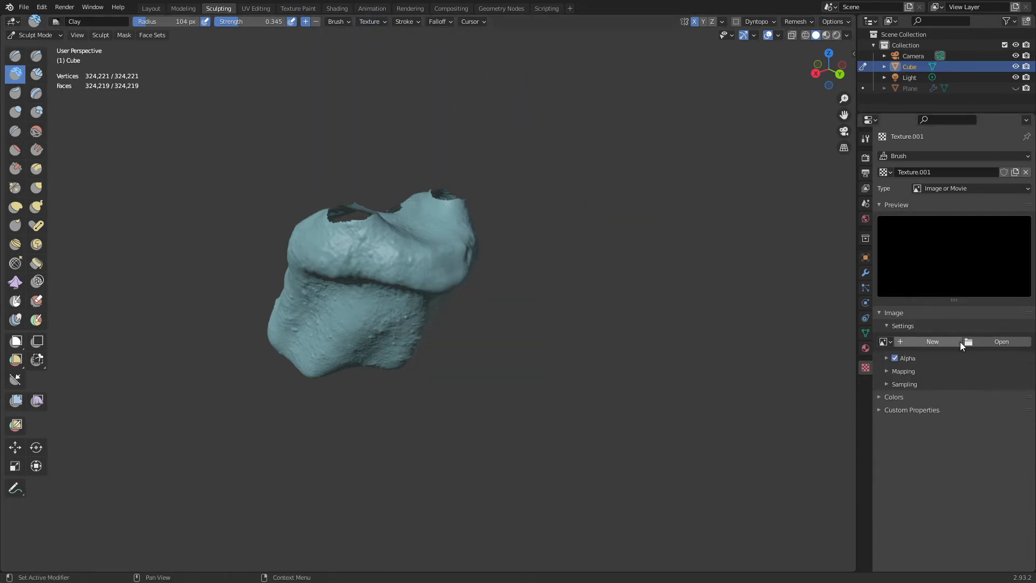
- Switch the brush to the sand texture and back to the empty one, and cancel opening an image for it
click(886, 172)
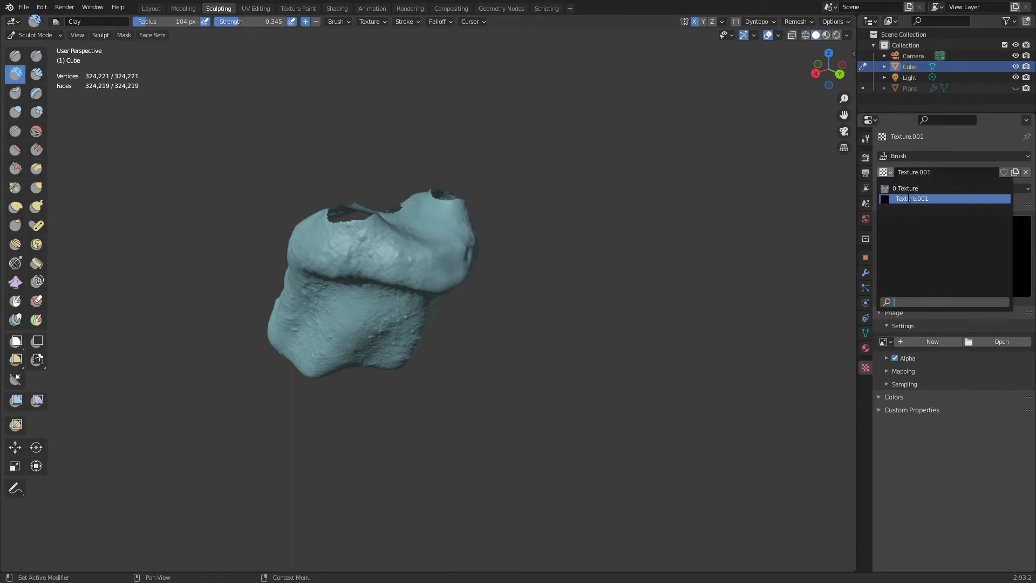
click(906, 188)
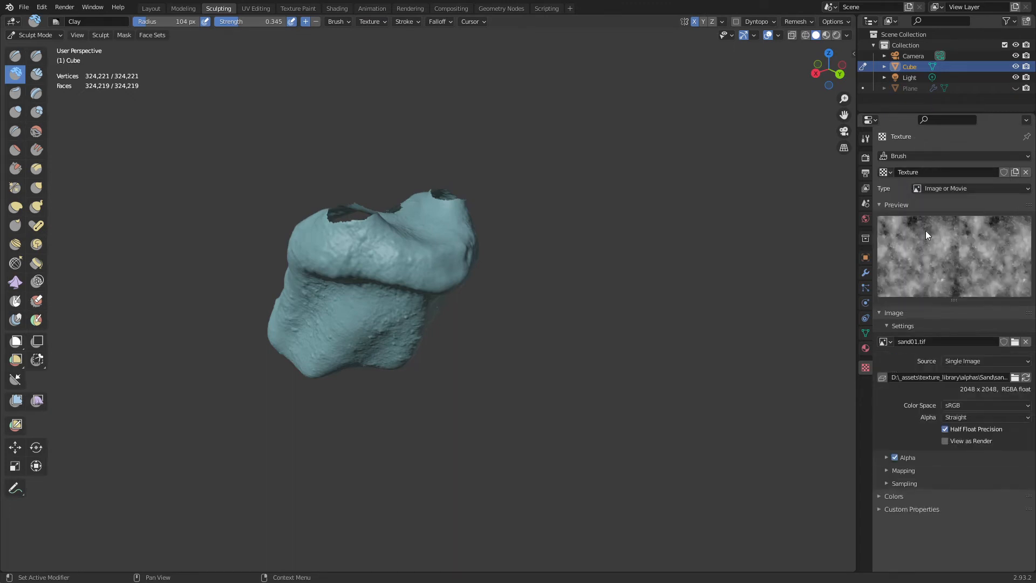
click(890, 172)
click(897, 205)
click(992, 341)
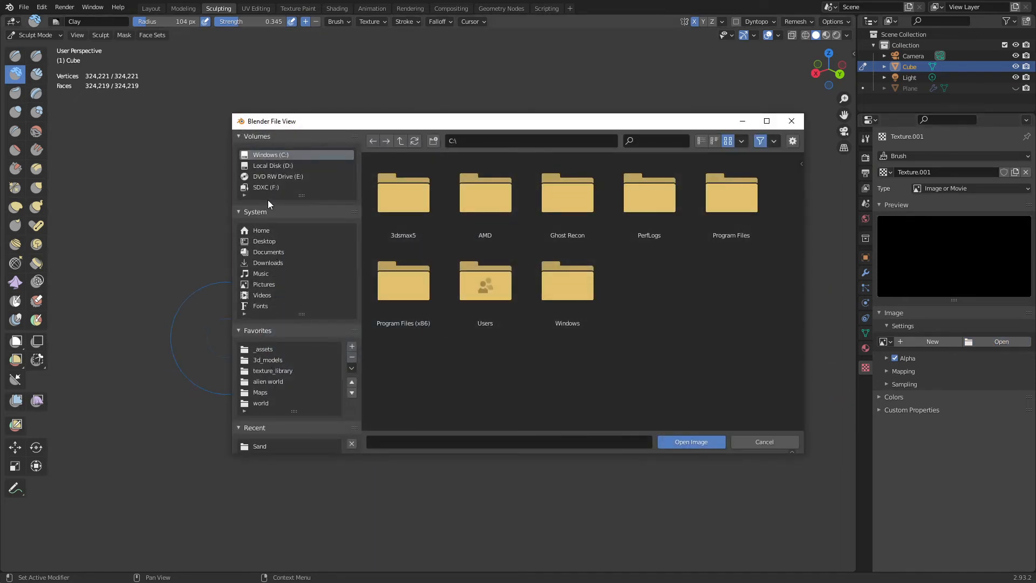
click(782, 441)
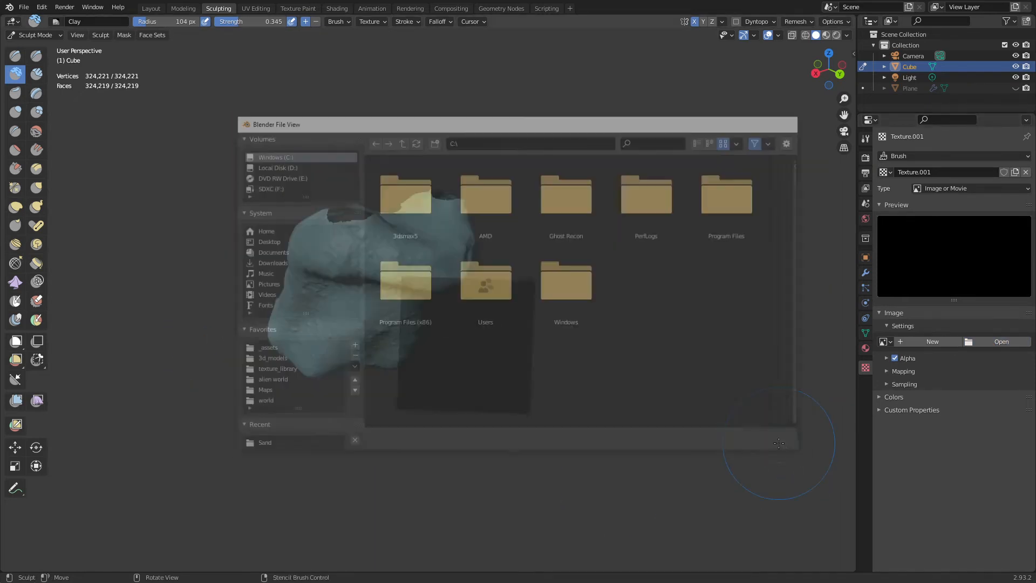
- Save the file as sculptdemo.blend on the Desktop
click(23, 8)
click(84, 93)
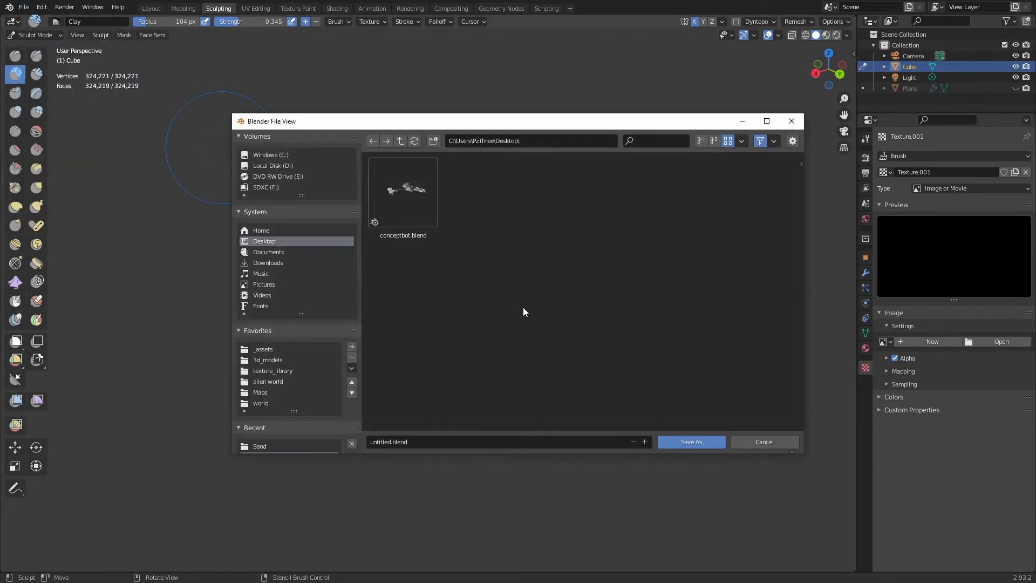
click(419, 441)
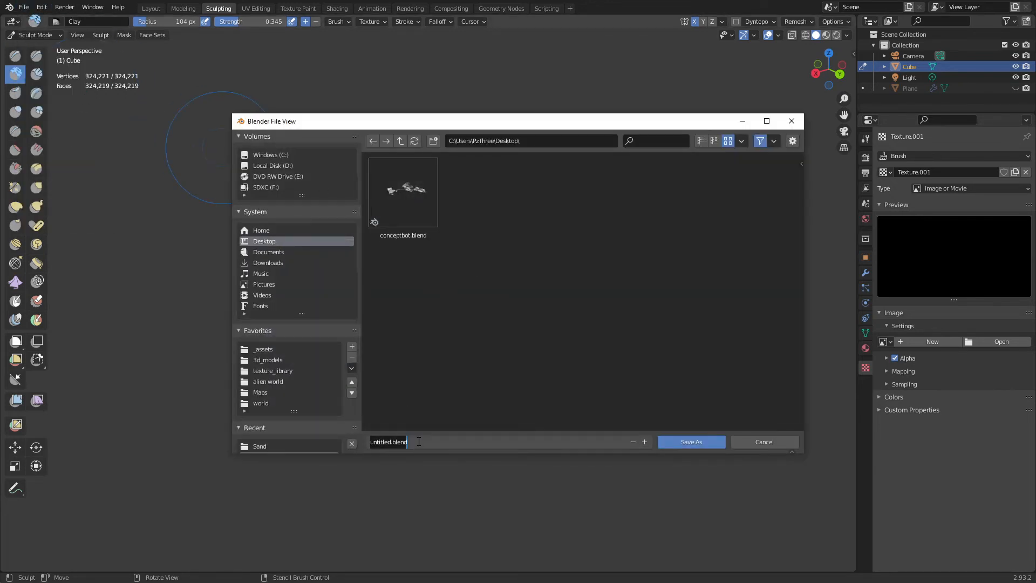
text(scu)
text(lptdemo)
key(Return)
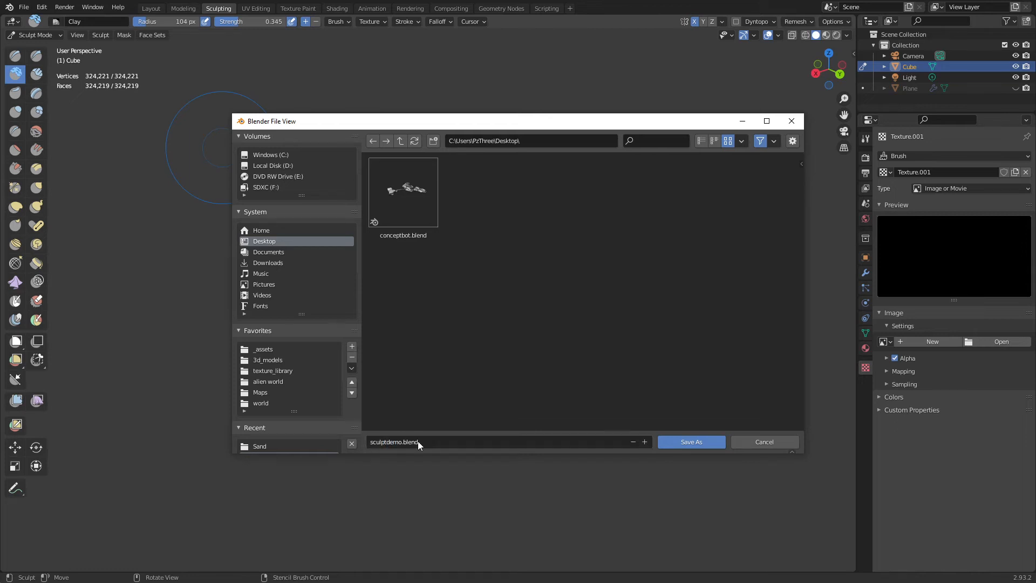
- Switch to Object Mode and deselect the head
middle_drag(478, 306, 491, 323)
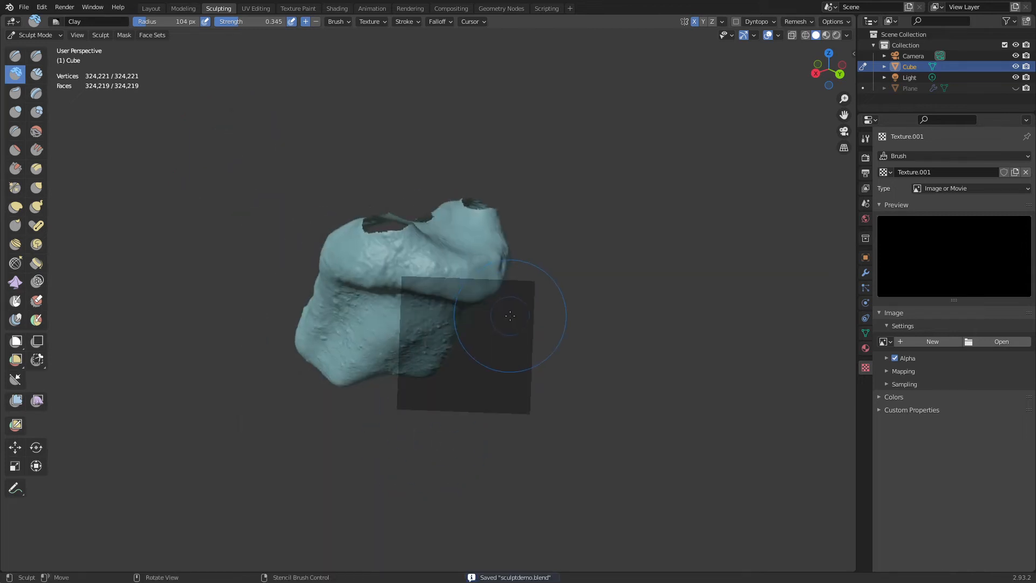
key(ctrl+Tab)
click(405, 312)
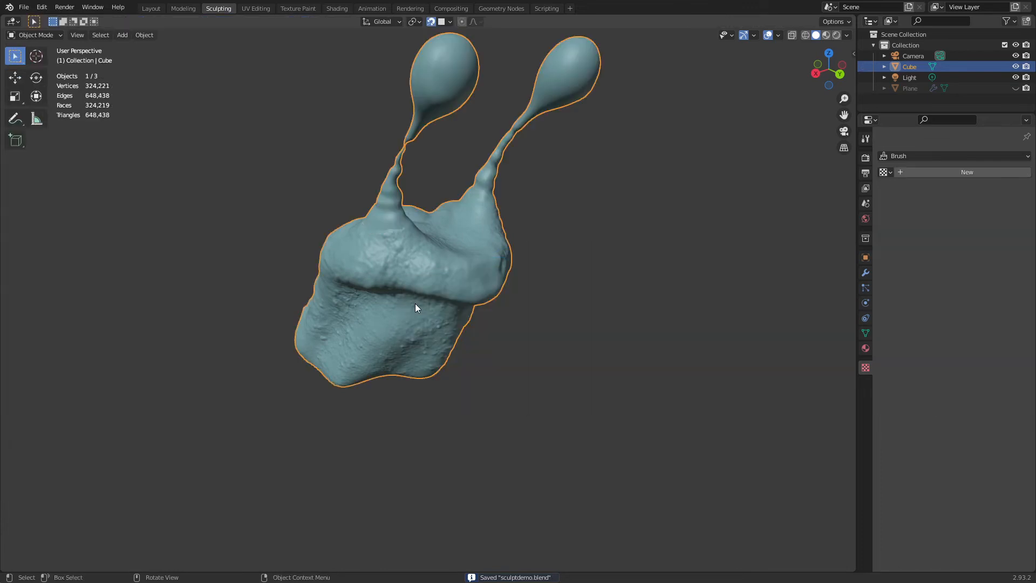
scroll(410, 335, down, 5)
middle_drag(410, 335, 517, 349)
click(517, 345)
scroll(514, 337, up, 3)
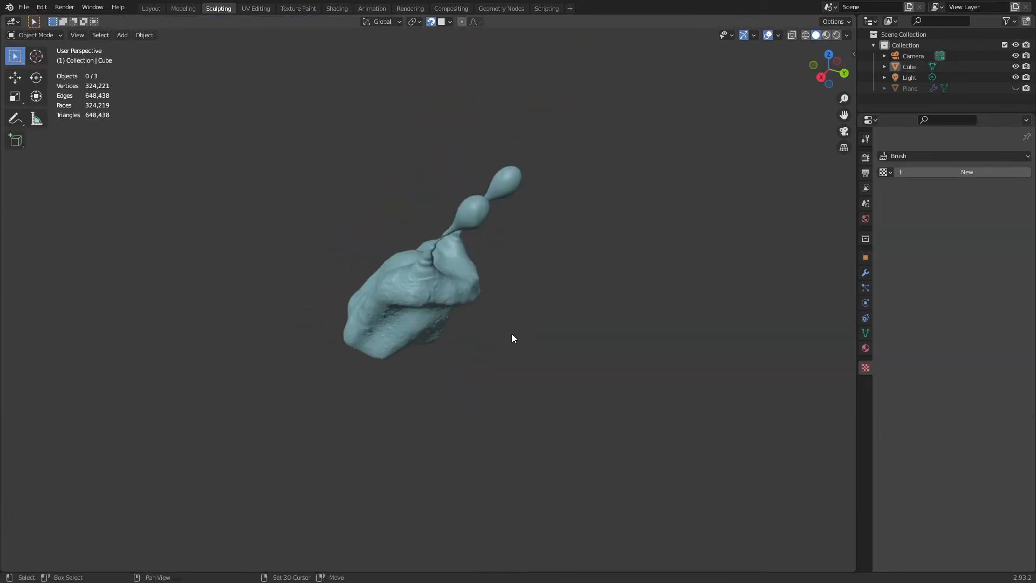
- Add a cube mesh and move it clear of the head to one side
key(shift+a)
mouse_move(512, 335)
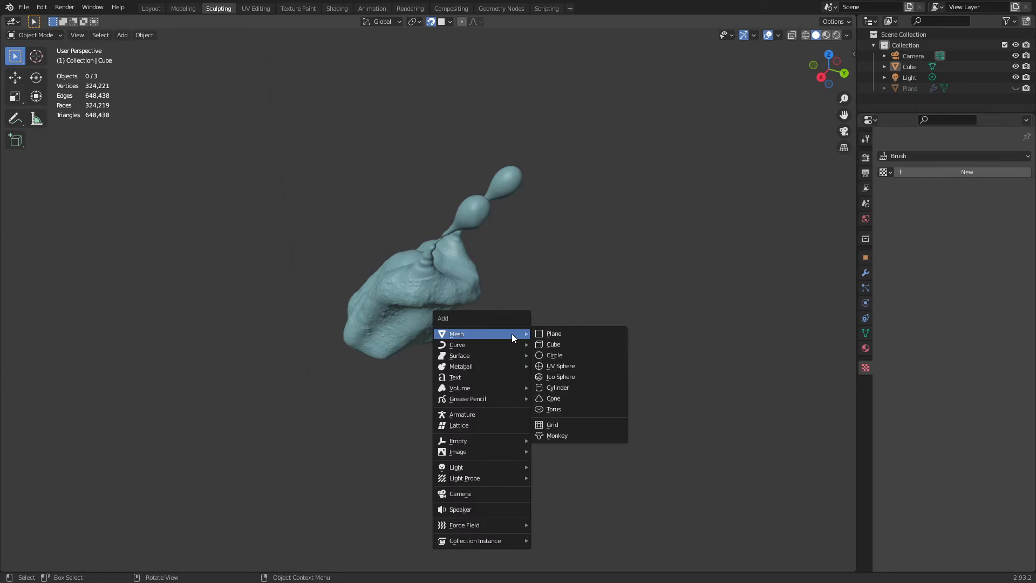
click(573, 345)
key(g)
key(x)
click(422, 307)
key(g)
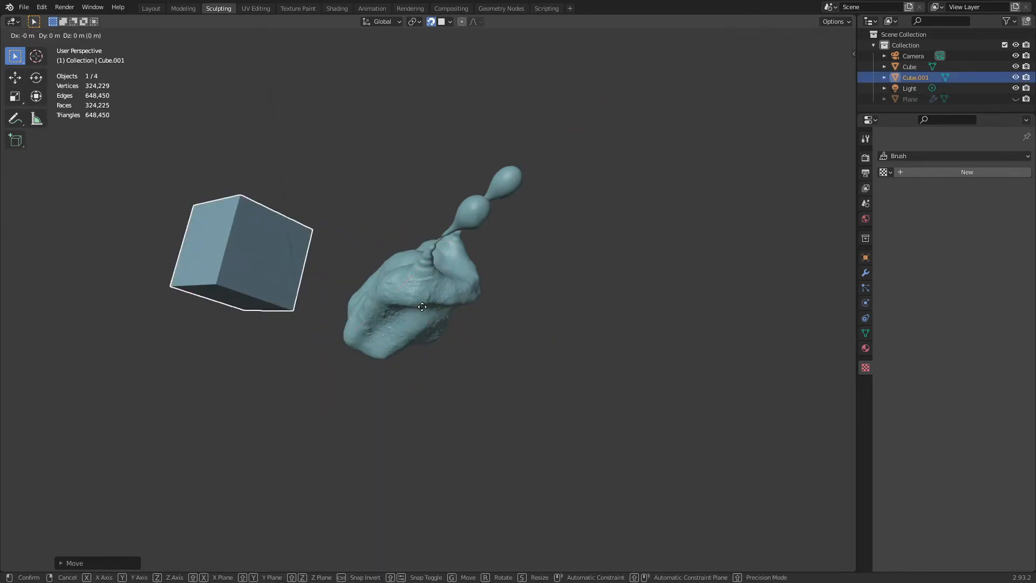
click(422, 306)
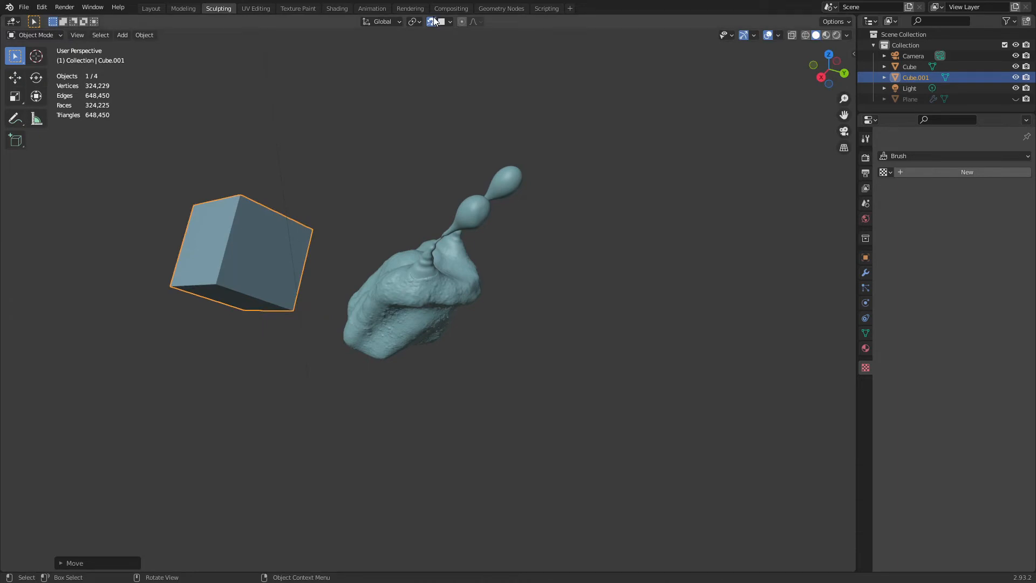
- Duplicate the cube twice, placing one copy on the opposite side of the head and one in front of it
key(shift+d)
key(x)
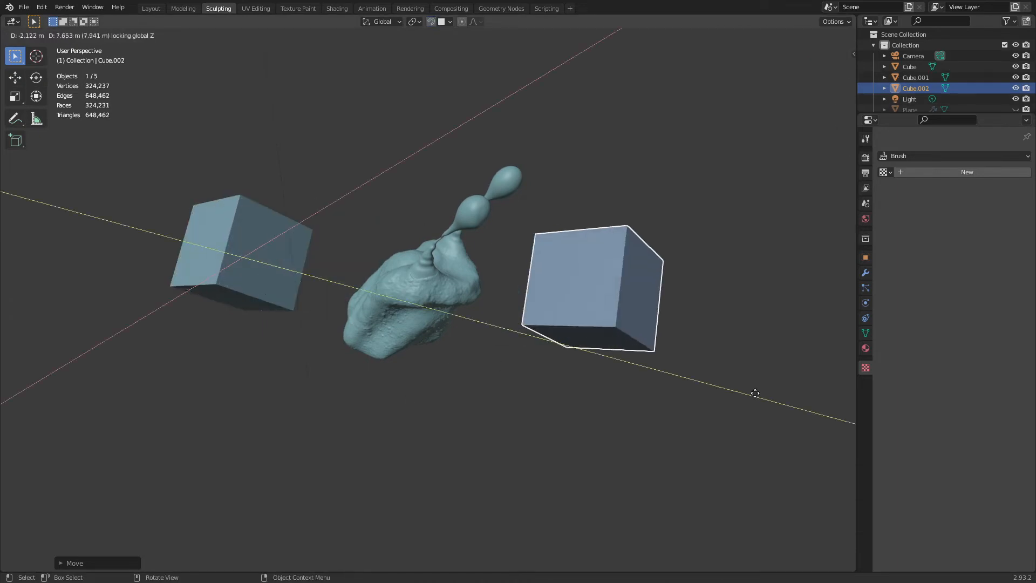
click(639, 386)
key(shift+d)
key(shift+z)
click(380, 320)
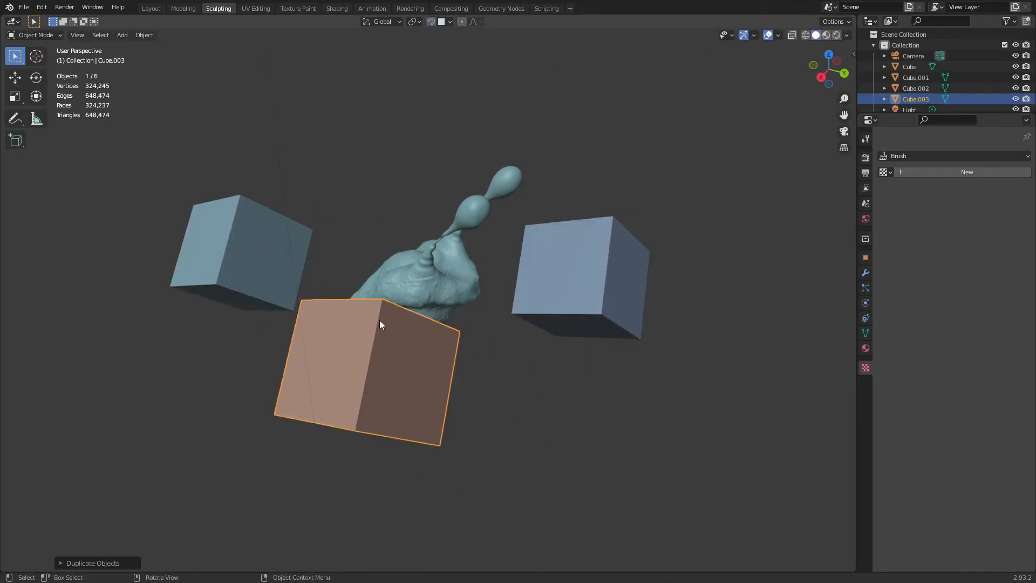
- Select all three cubes and join them into a single object
middle_drag(533, 328, 502, 307)
shift+click(284, 251)
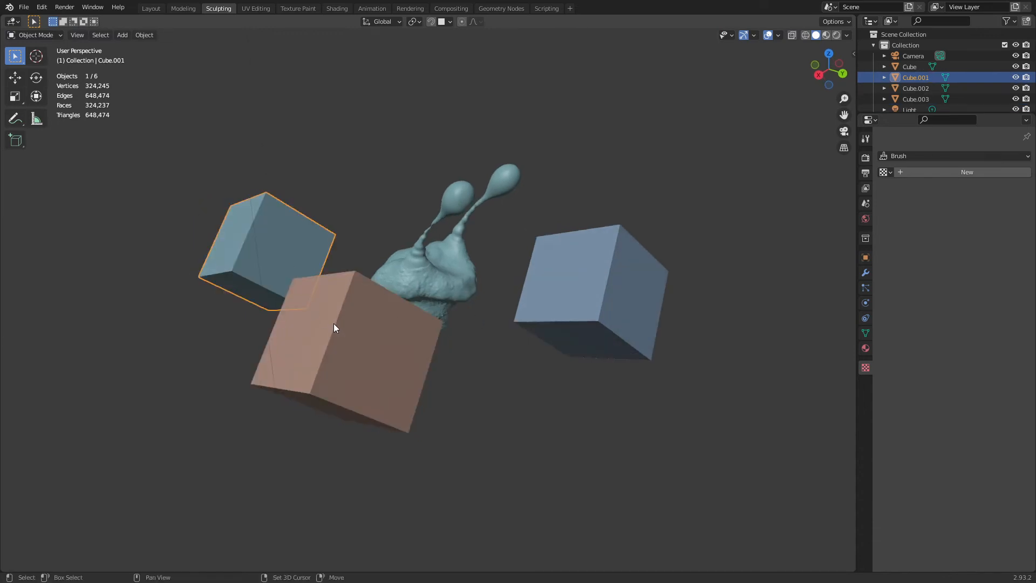
shift+click(334, 324)
shift+click(574, 314)
middle_drag(626, 317, 592, 335)
key(ctrl+j)
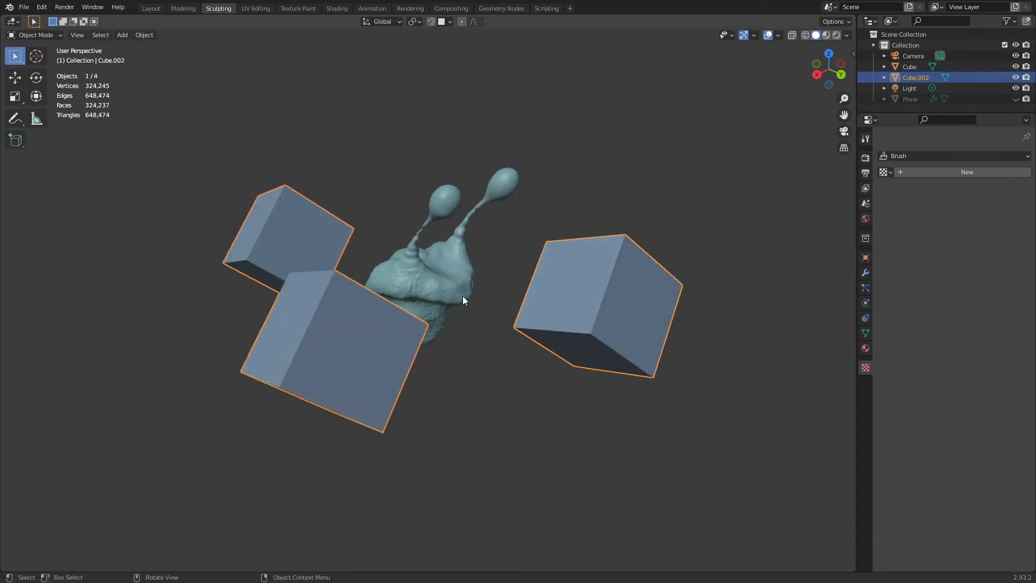
- Switch the joined cubes to Sculpt Mode and initialize their face sets by loose parts
key(ctrl+Tab)
click(451, 354)
click(153, 35)
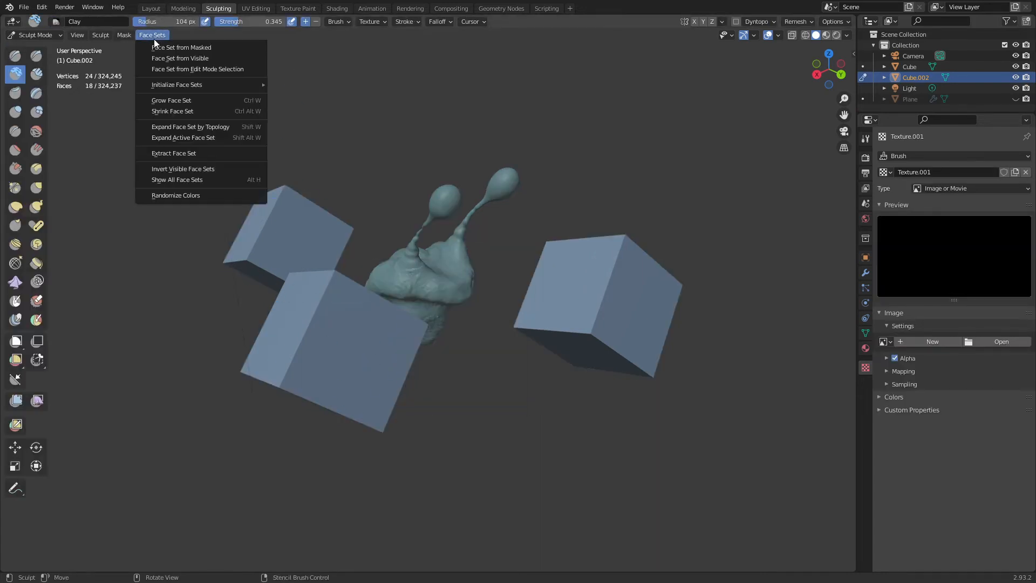
mouse_move(207, 84)
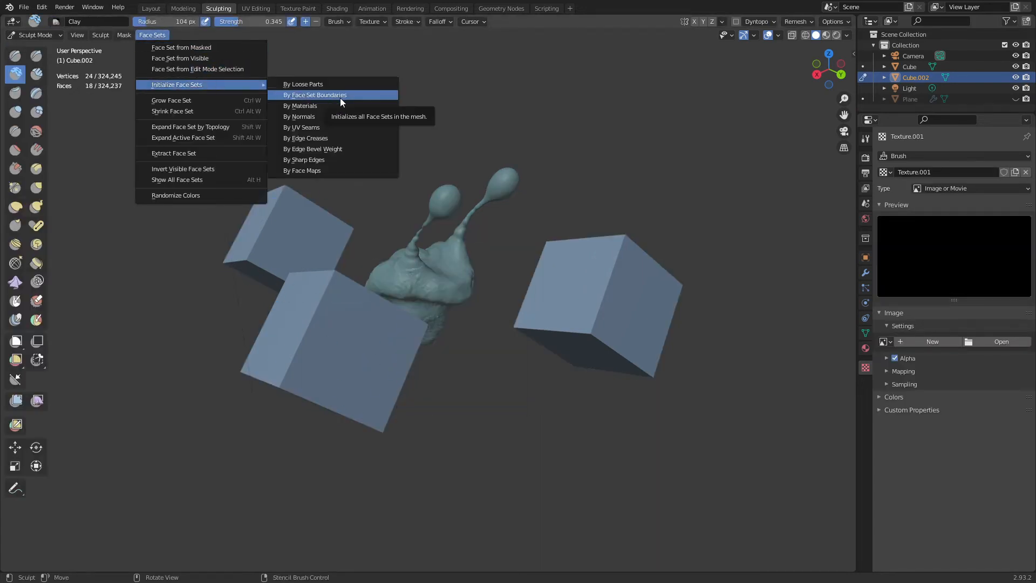
click(342, 84)
middle_drag(623, 345, 578, 267)
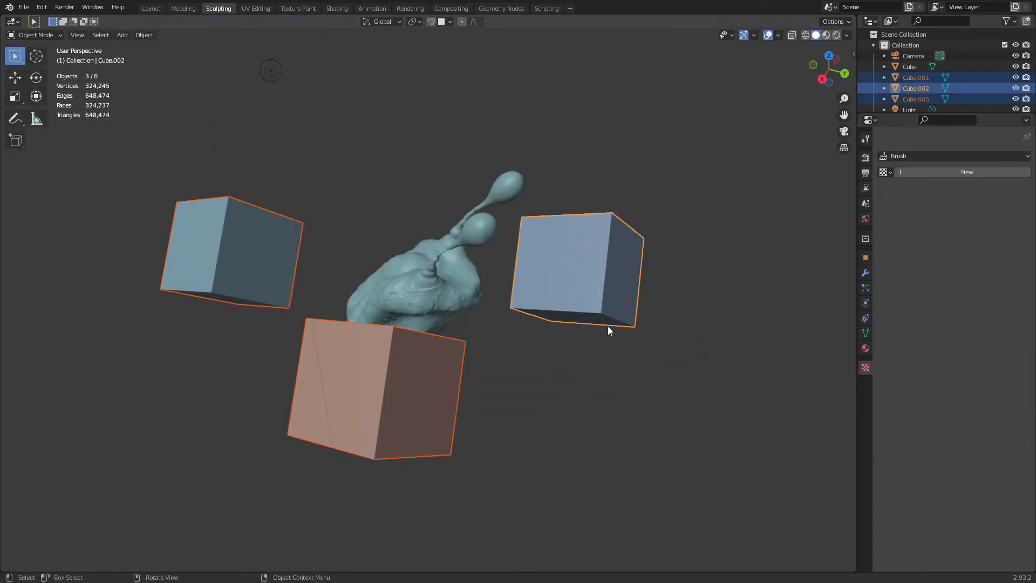
- Make the cube in front of the head the only selected object and switch it to Sculpt Mode
click(399, 348)
click(257, 273)
shift+click(360, 362)
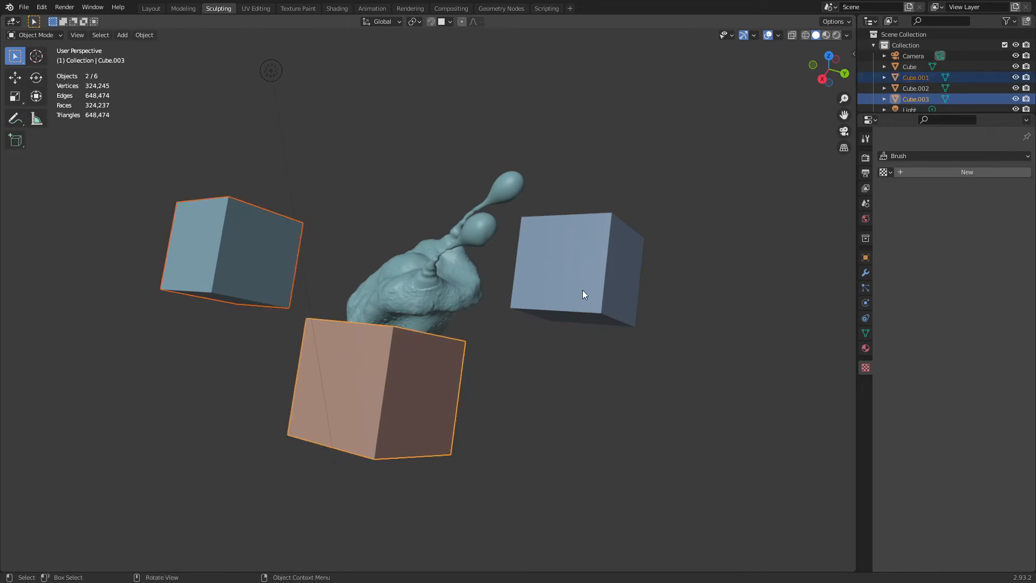
click(580, 292)
click(407, 392)
key(ctrl+Tab)
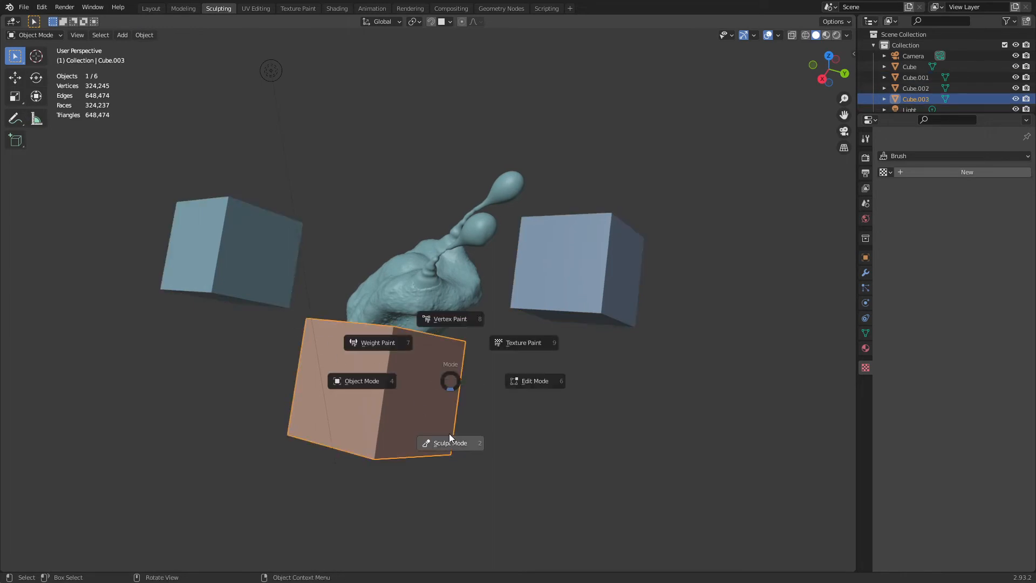
click(448, 438)
- Add the Transfer Sculpt Mode command to the Quick Favorites
click(102, 36)
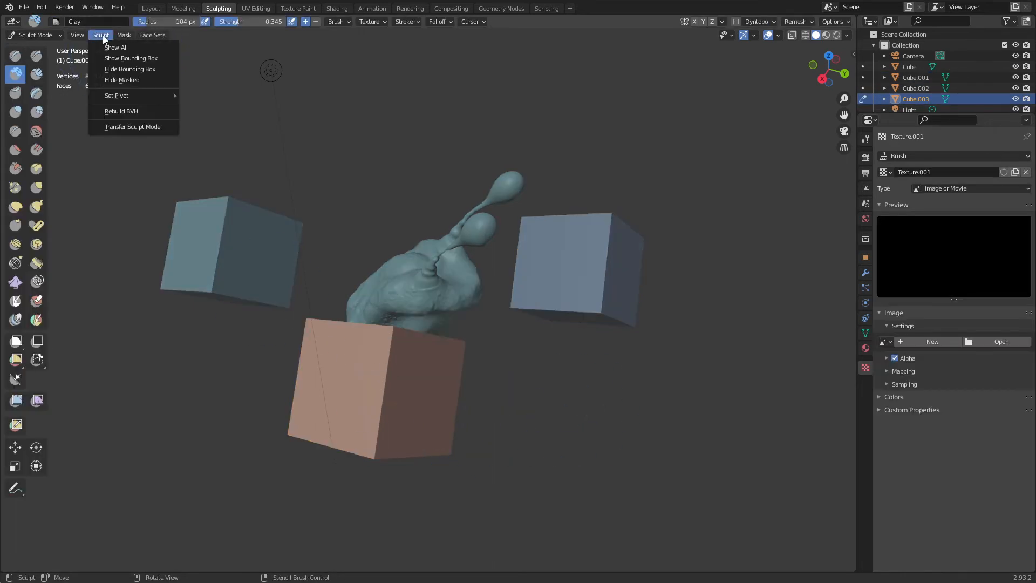
right_click(140, 131)
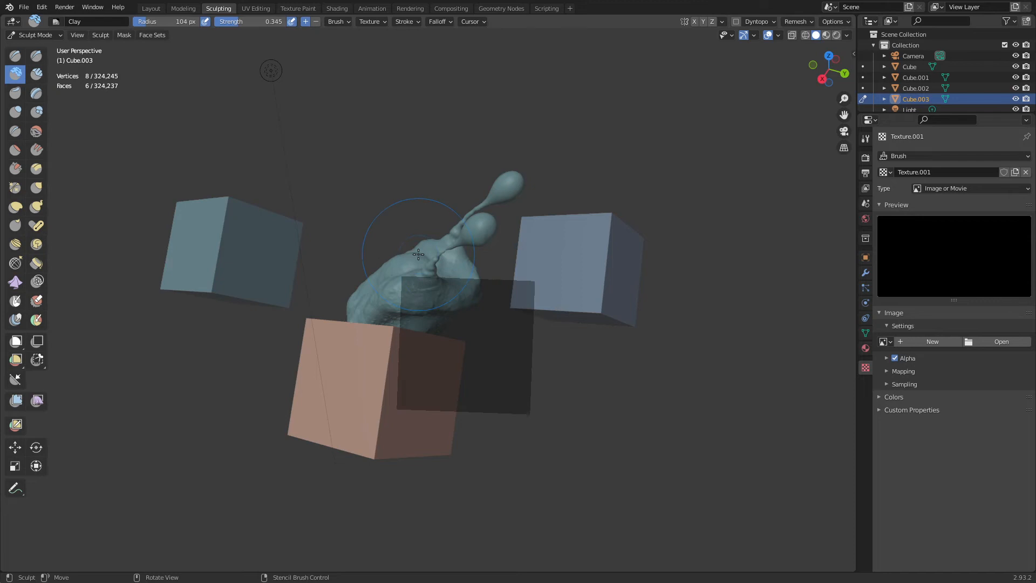
key(q)
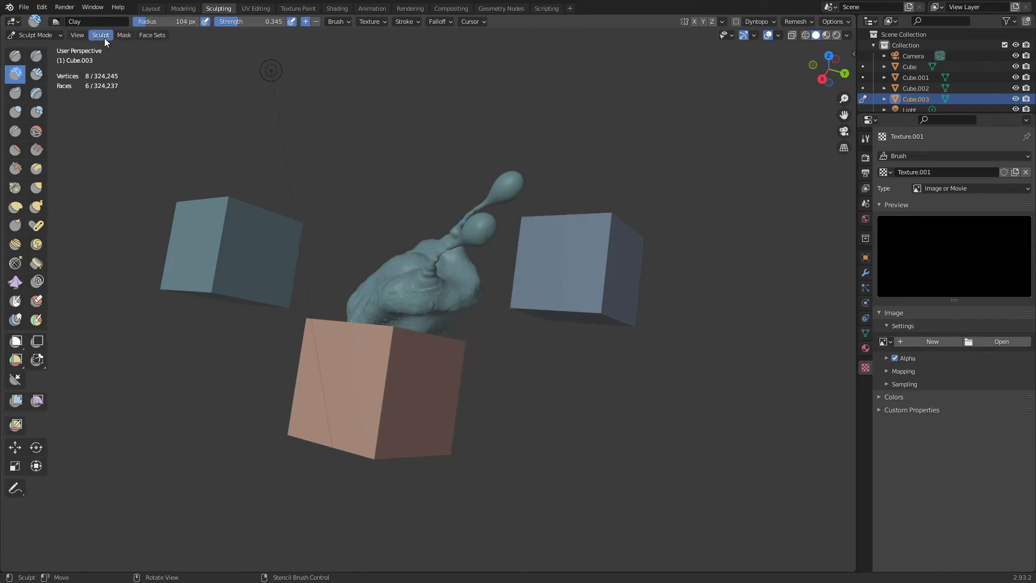
click(103, 35)
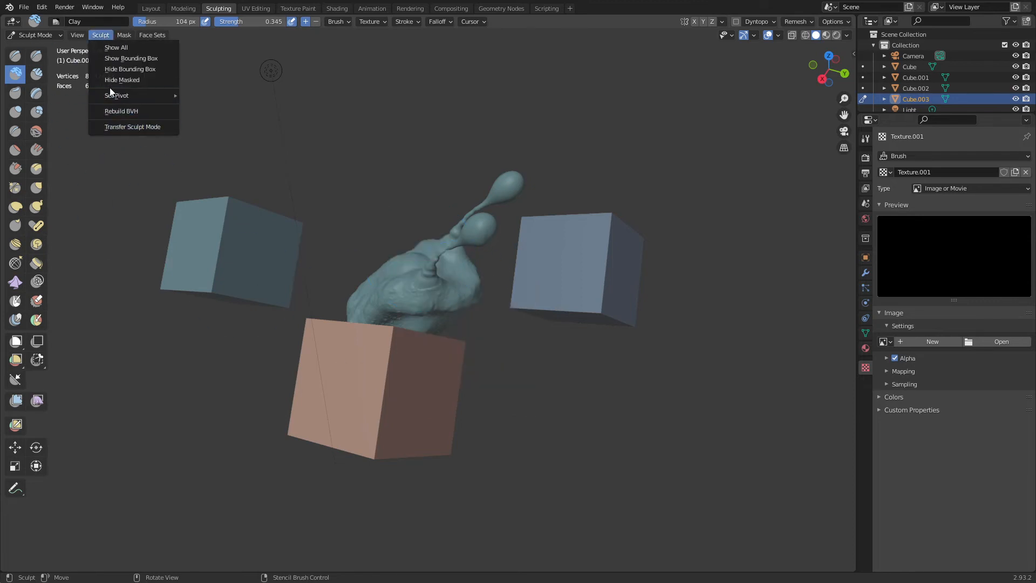
right_click(118, 127)
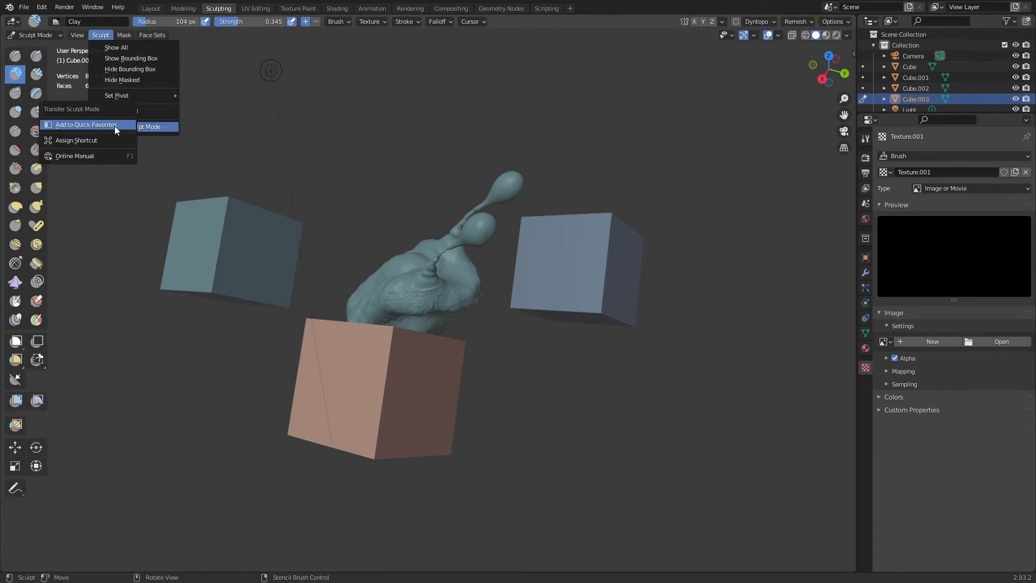
click(87, 124)
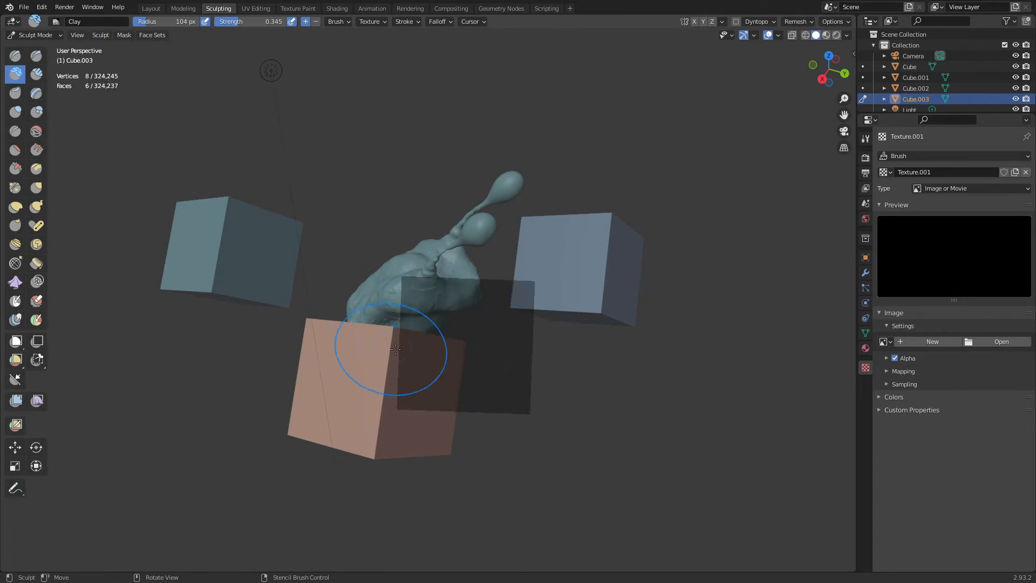
- Transfer Sculpt Mode to the cube left of the head and on to the one right of it, enabling dynamic topology there
key(q)
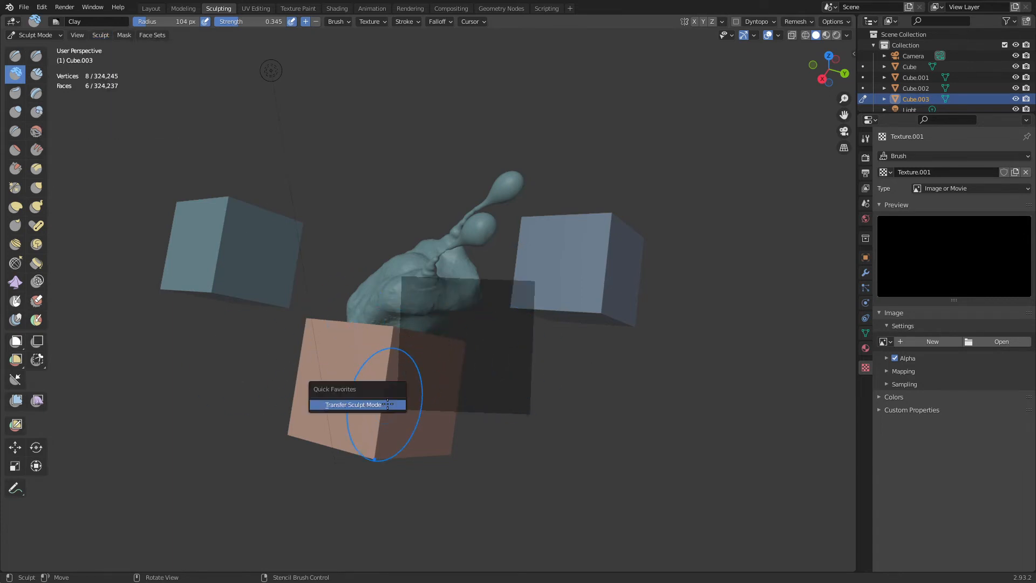
click(371, 404)
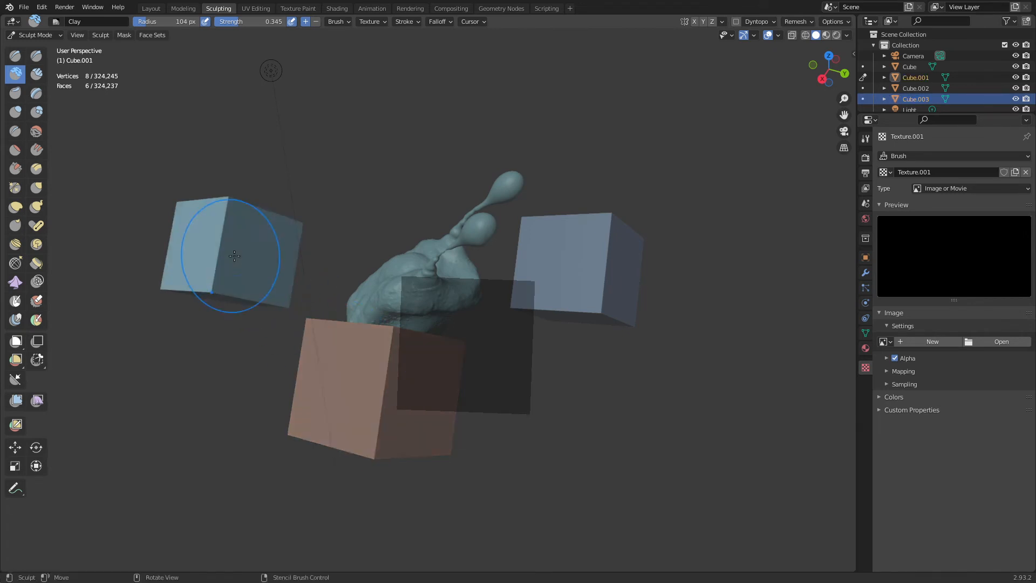
click(578, 258)
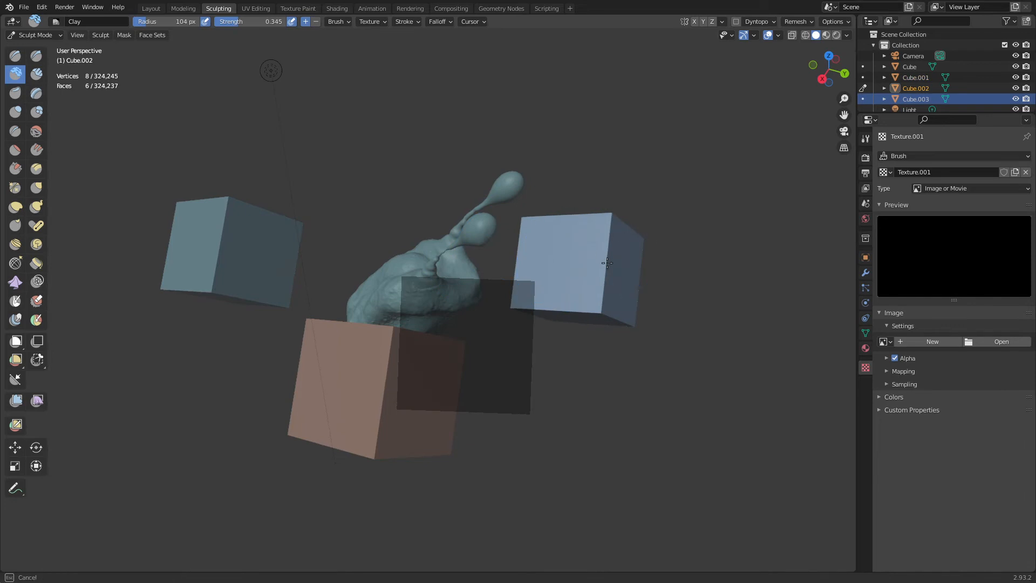
click(737, 22)
click(729, 54)
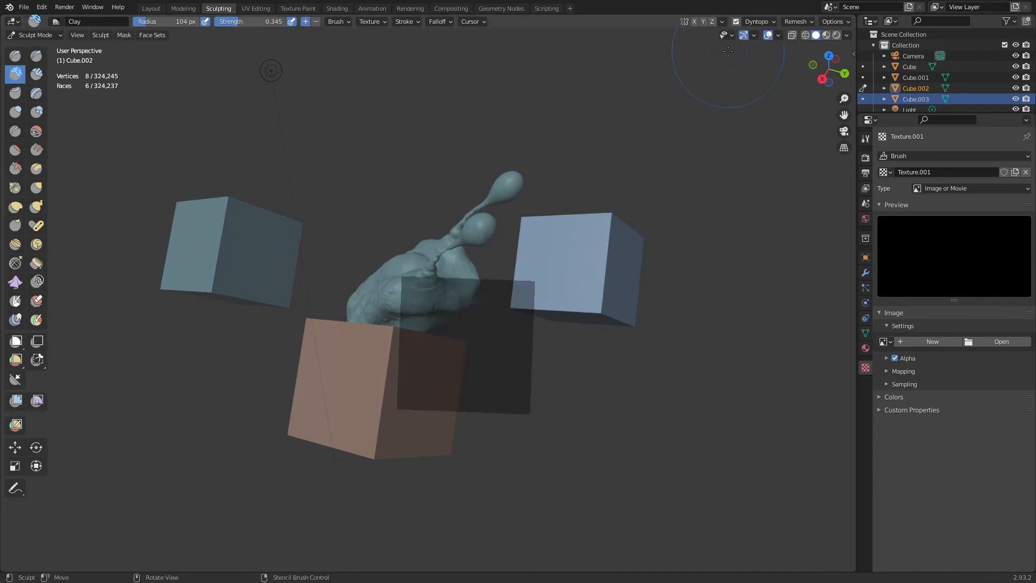
- Transfer Sculpt Mode to the cube in front of the head and enable dynamic topology on it
key(q)
click(586, 234)
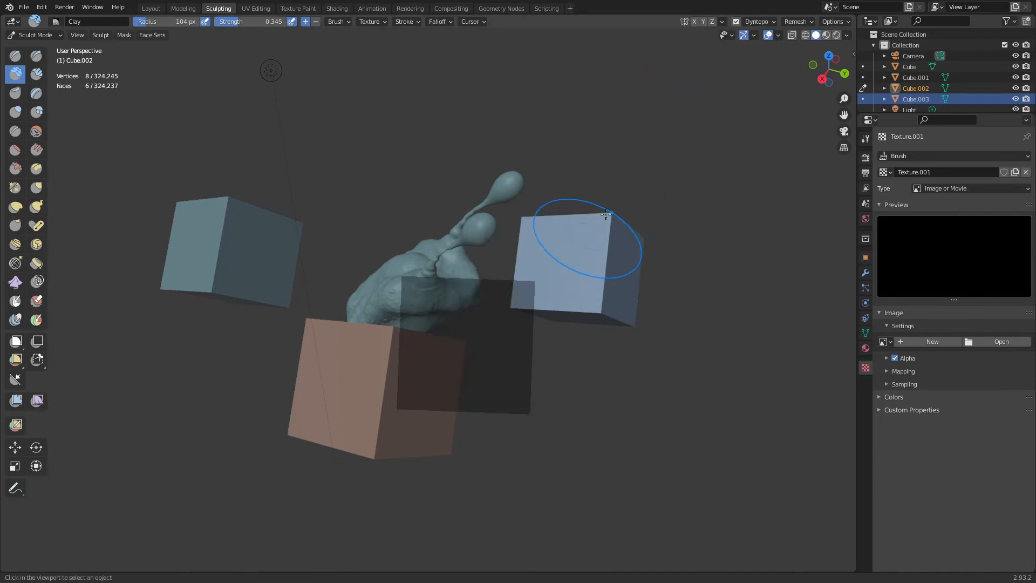
click(377, 359)
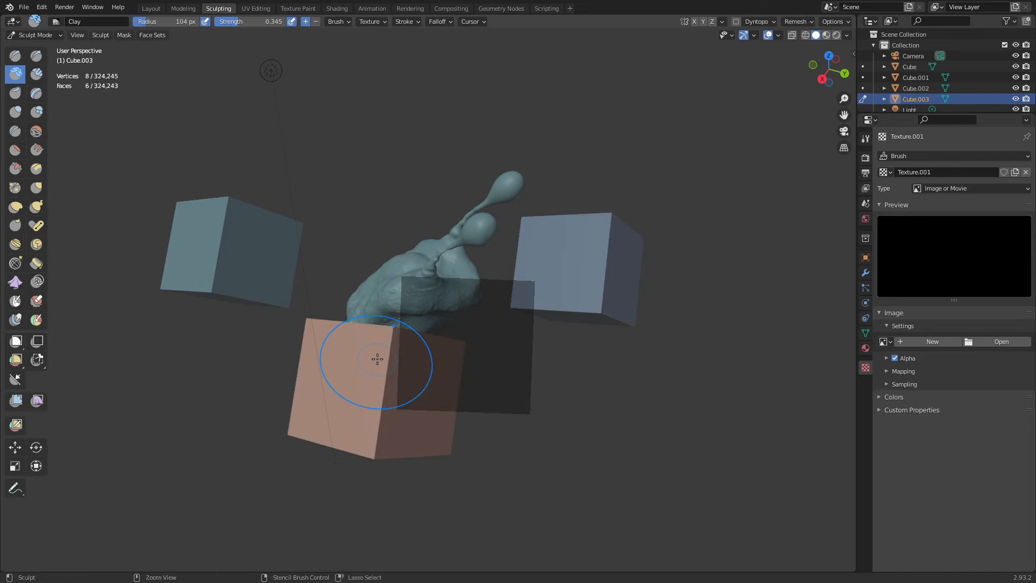
key(ctrl+d)
click(377, 359)
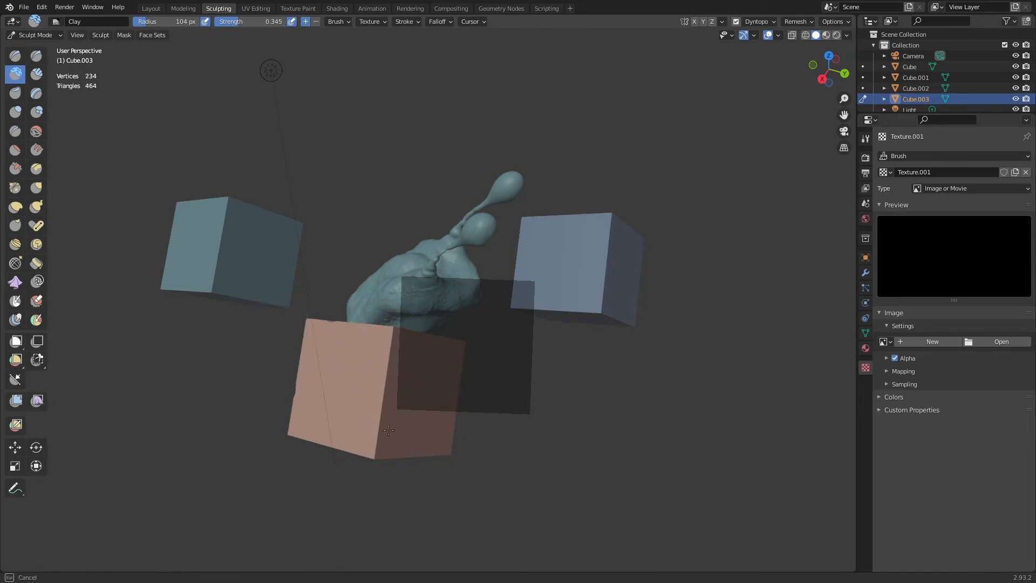
- Sculpt the front cube's faces with a Clay stroke, followed by raised strokes with the SculptDraw brush
mouse_move(388, 430)
mouse_down()
mouse_move(346, 439)
mouse_move(324, 426)
mouse_up()
click(15, 56)
mouse_move(373, 331)
mouse_down()
mouse_move(407, 378)
mouse_move(302, 389)
mouse_move(297, 399)
mouse_up()
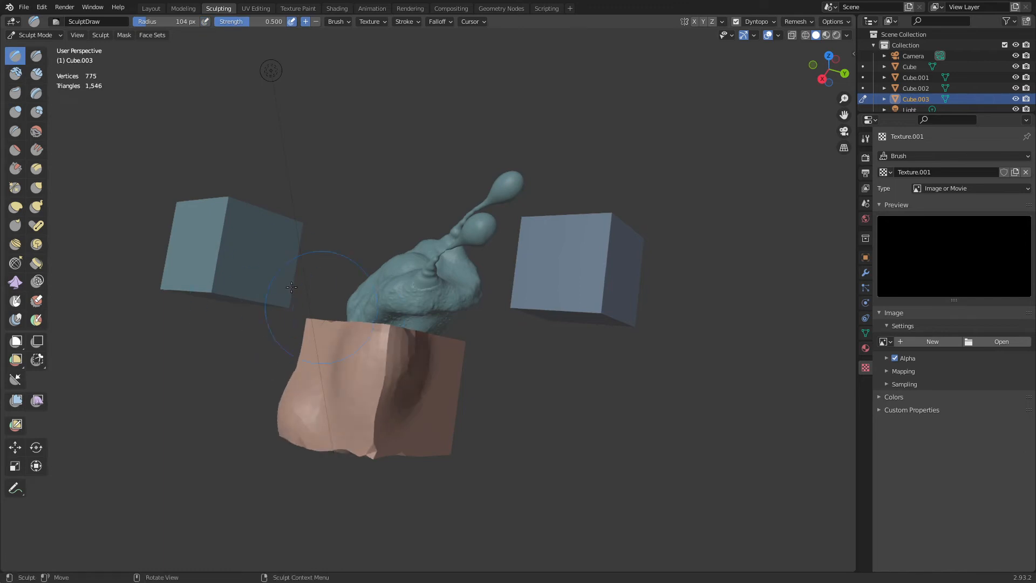
- Transfer Sculpt Mode to the cube left of the head and sculpt SculptDraw strokes over its faces with dynamic topology enabled
key(q)
click(238, 254)
click(216, 243)
mouse_move(222, 218)
mouse_down()
mouse_move(261, 193)
mouse_move(259, 216)
mouse_up()
key(ctrl+d)
click(216, 233)
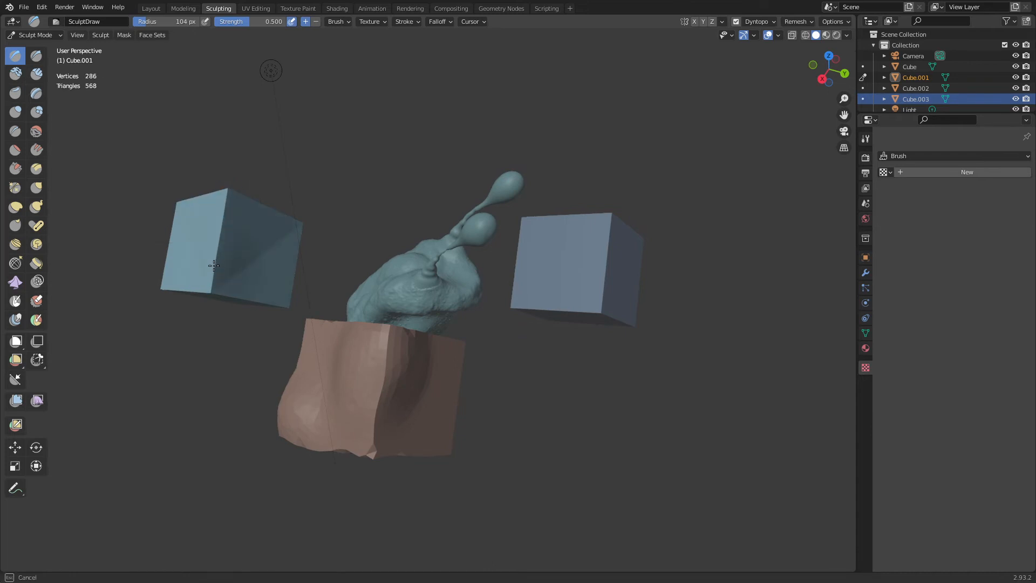
mouse_move(214, 265)
mouse_down()
mouse_move(272, 292)
mouse_move(281, 226)
mouse_move(202, 215)
mouse_move(231, 250)
mouse_move(227, 238)
mouse_up()
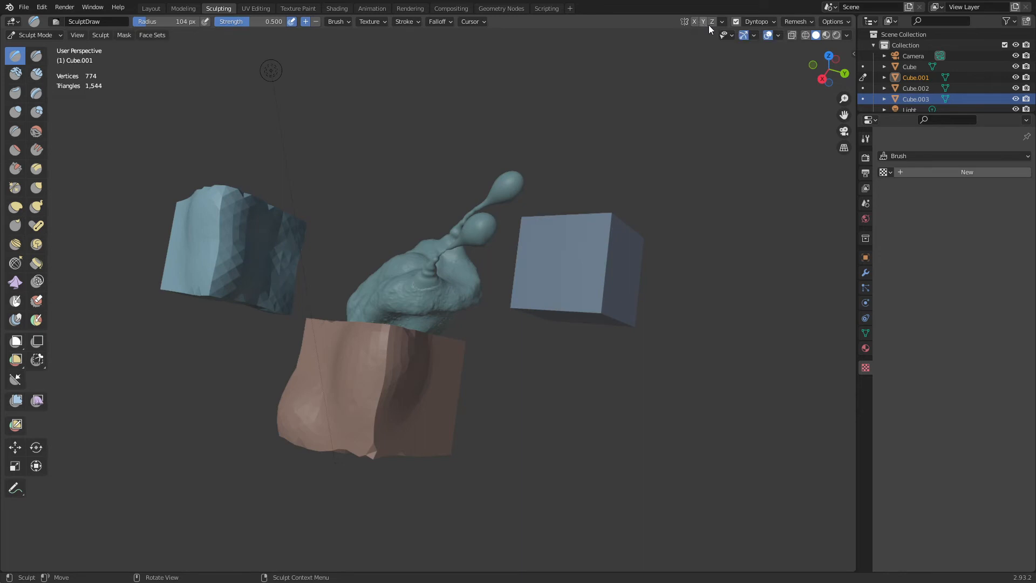
- Transfer Sculpt Mode to the cube right of the head and deform it with SculptDraw strokes using dynamic topology
key(q)
click(591, 275)
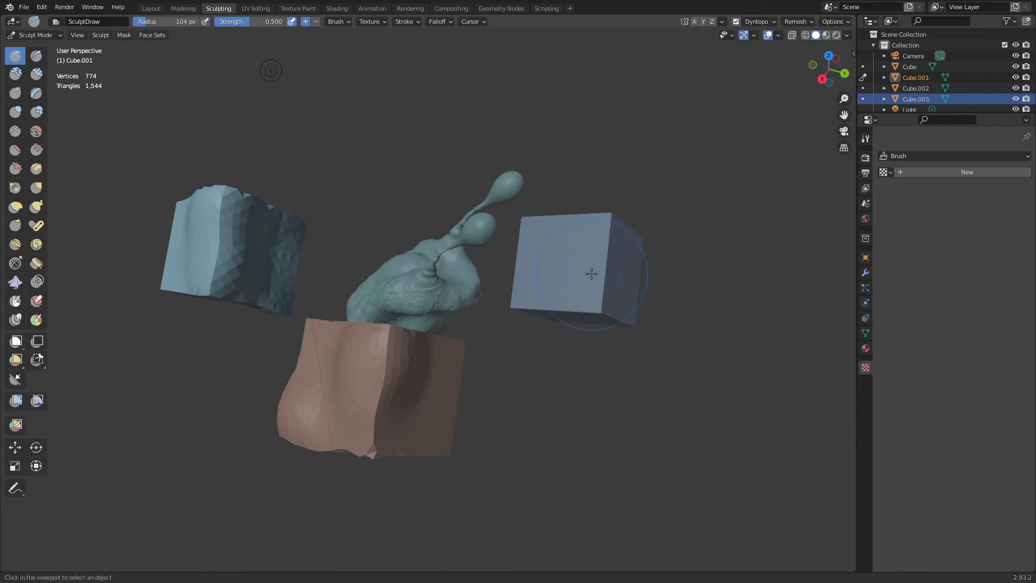
click(592, 274)
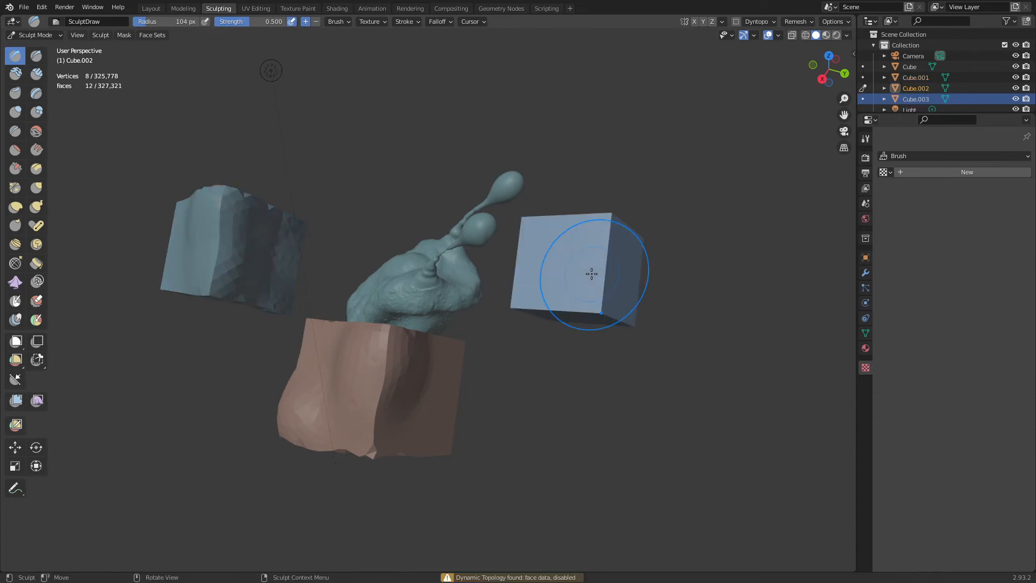
click(593, 302)
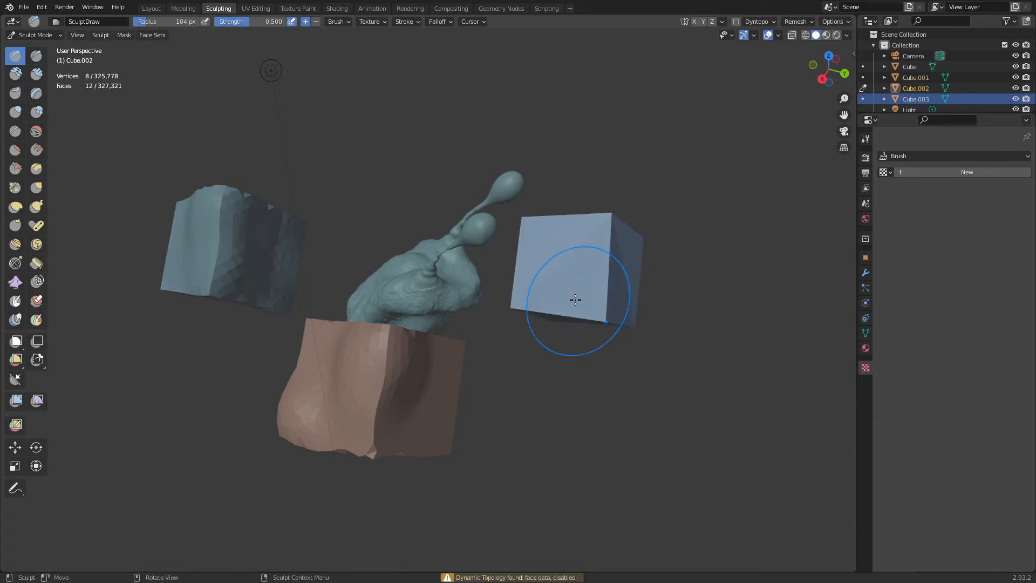
key(ctrl+d)
click(595, 296)
mouse_move(599, 300)
mouse_down()
mouse_move(610, 318)
mouse_move(607, 296)
mouse_move(510, 295)
mouse_move(521, 221)
mouse_move(597, 227)
mouse_move(615, 216)
mouse_move(636, 293)
mouse_move(629, 321)
mouse_move(510, 280)
mouse_move(570, 224)
mouse_move(580, 259)
mouse_move(628, 216)
mouse_up()
- Remove the UV map from each of the three cubes, leaving Sculpt Mode to select the front and left ones
click(866, 333)
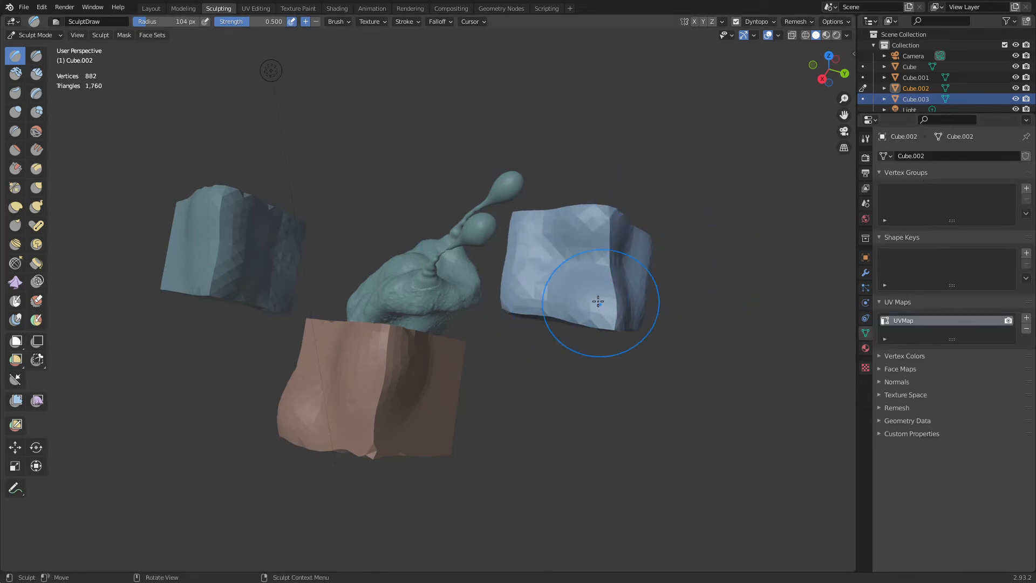
click(1026, 331)
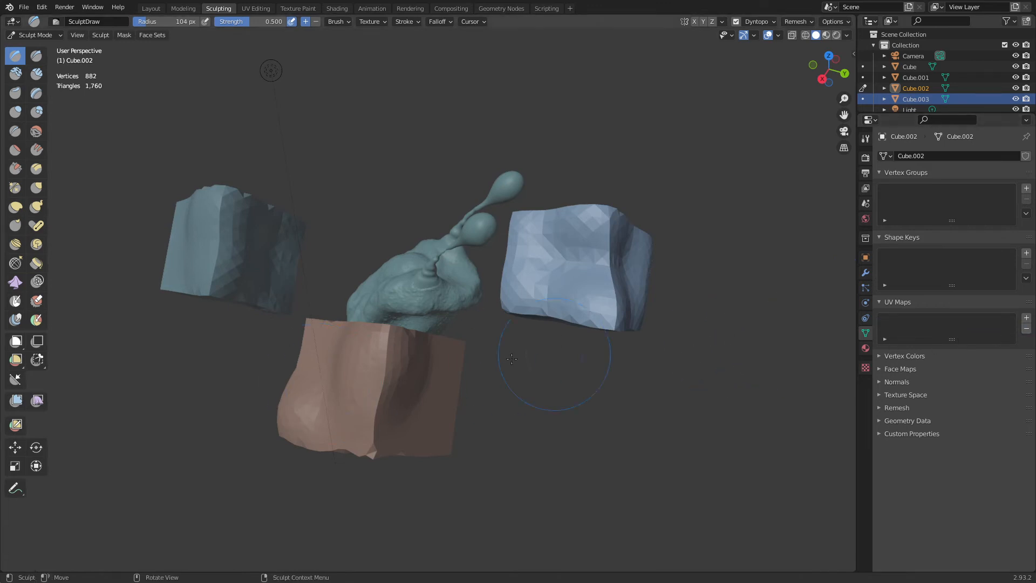
key(ctrl+Tab)
click(410, 376)
click(410, 378)
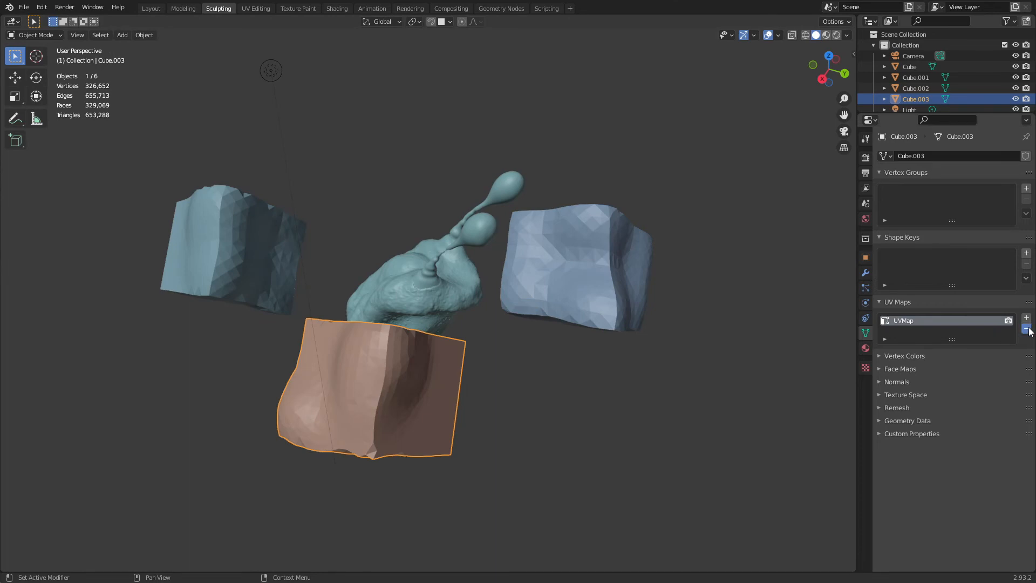
click(231, 259)
click(1025, 328)
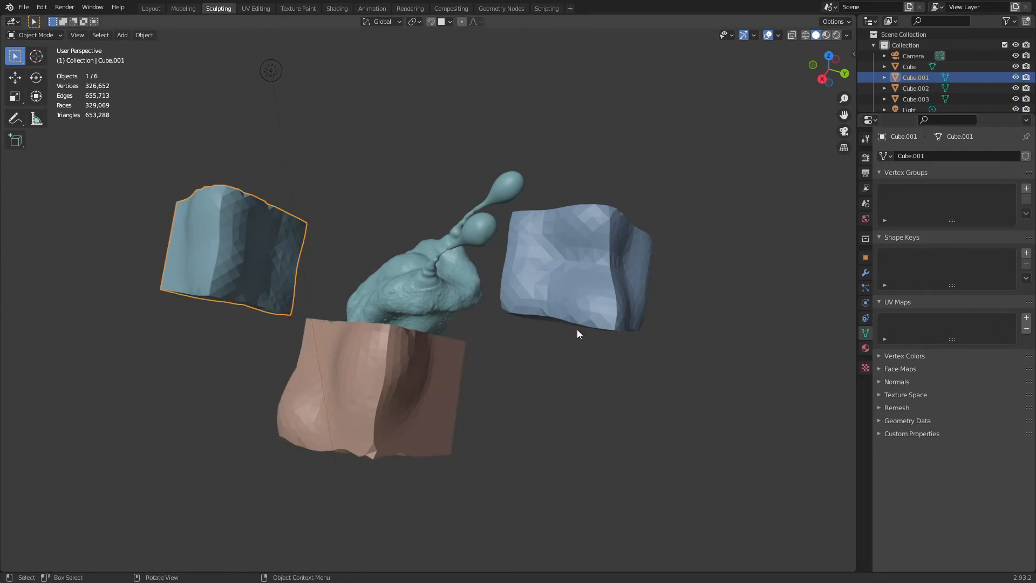
- Return the cube left of the head to Sculpt Mode and transfer sculpting from it to the front cube
key(ctrl+Tab)
click(323, 292)
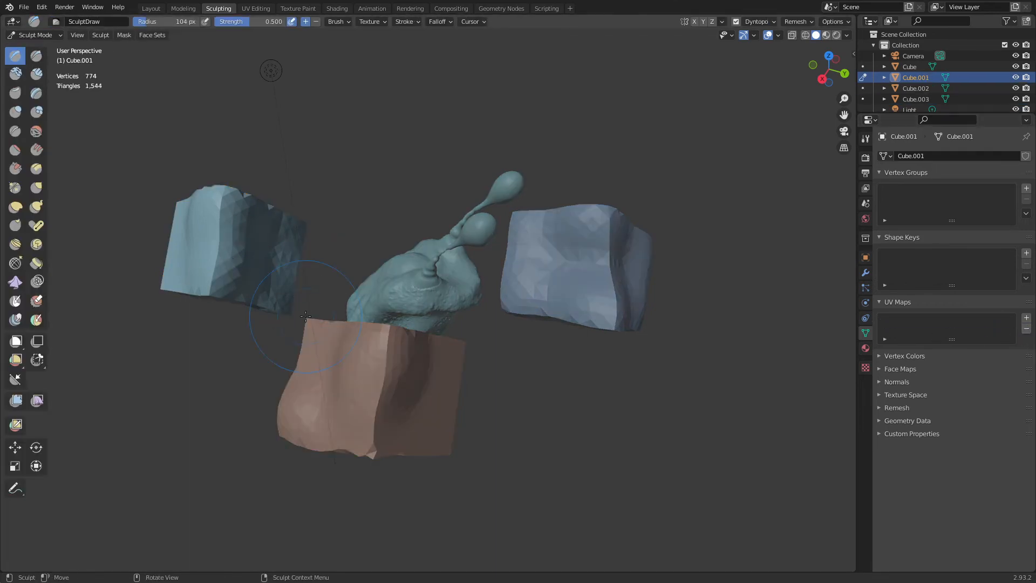
key(q)
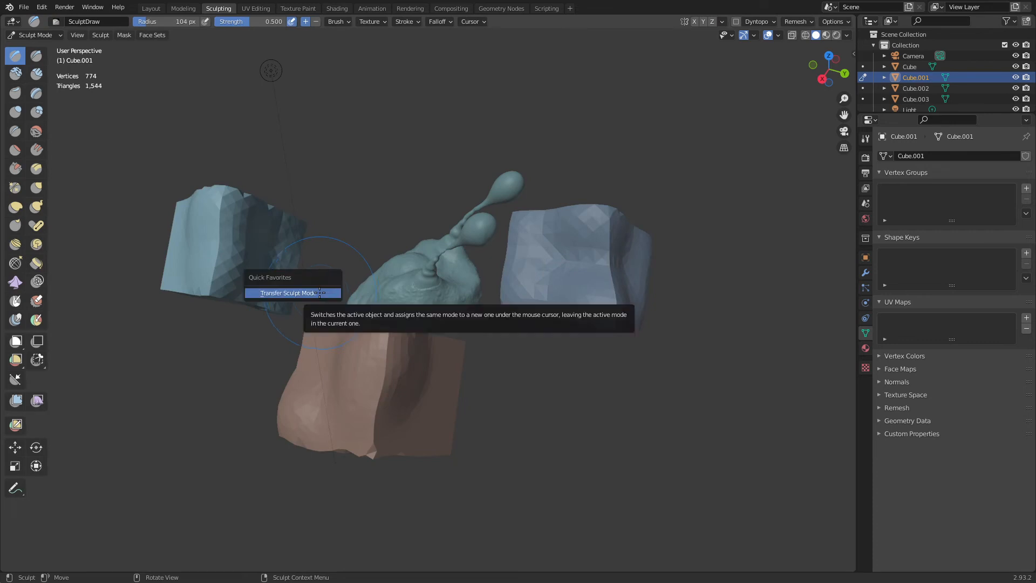
right_click(320, 292)
click(319, 293)
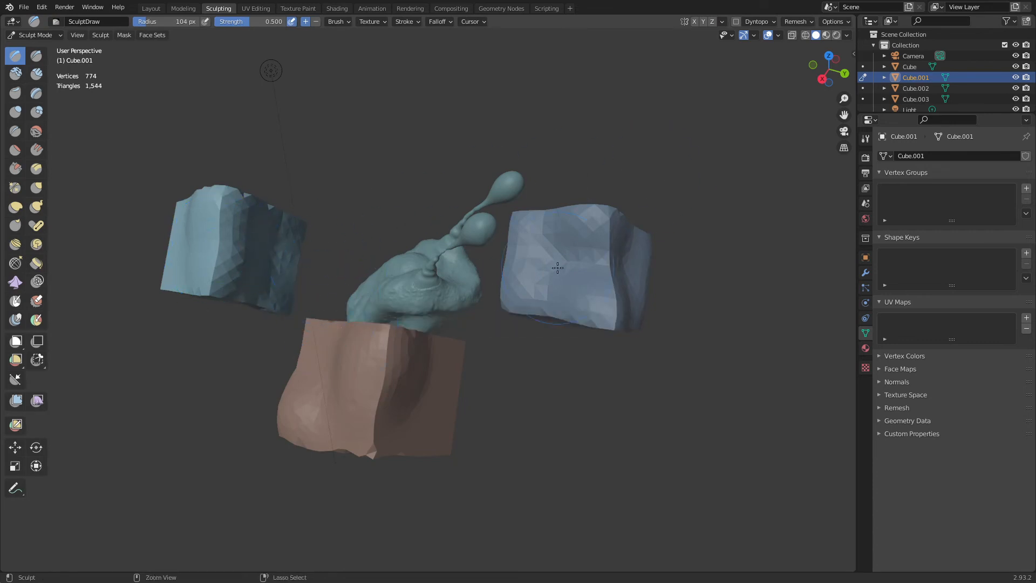
key(q)
click(381, 298)
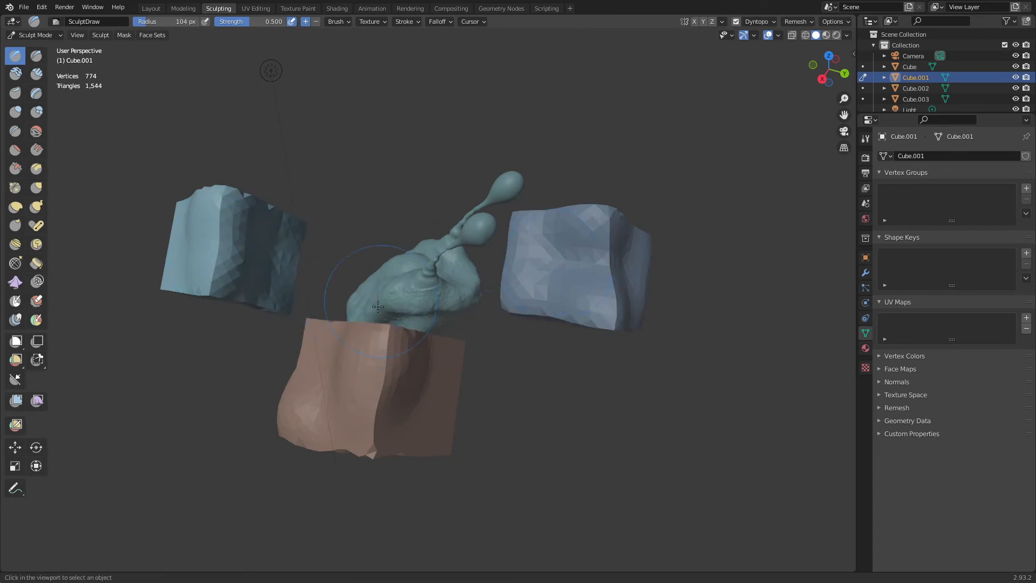
click(340, 383)
key(ctrl+q)
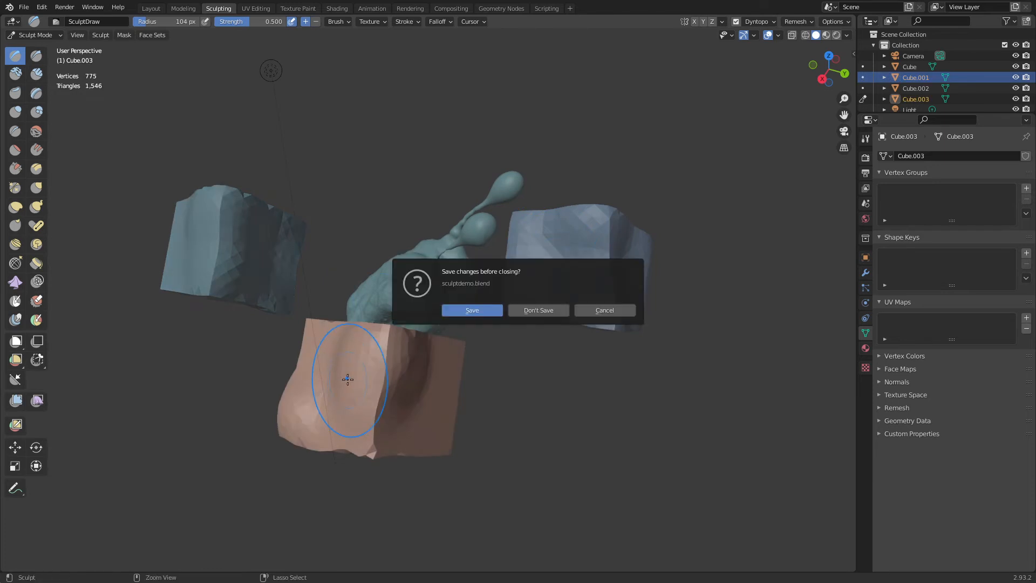
- Cancel closing the file and transfer Sculpt Mode from the front cube to the cube right of the head
click(605, 311)
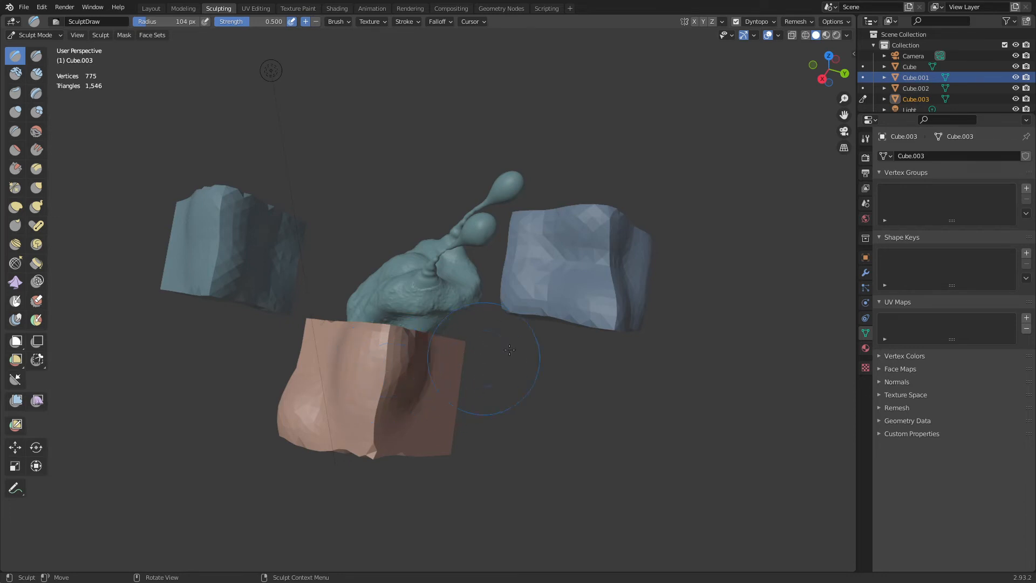
key(q)
click(586, 305)
click(586, 301)
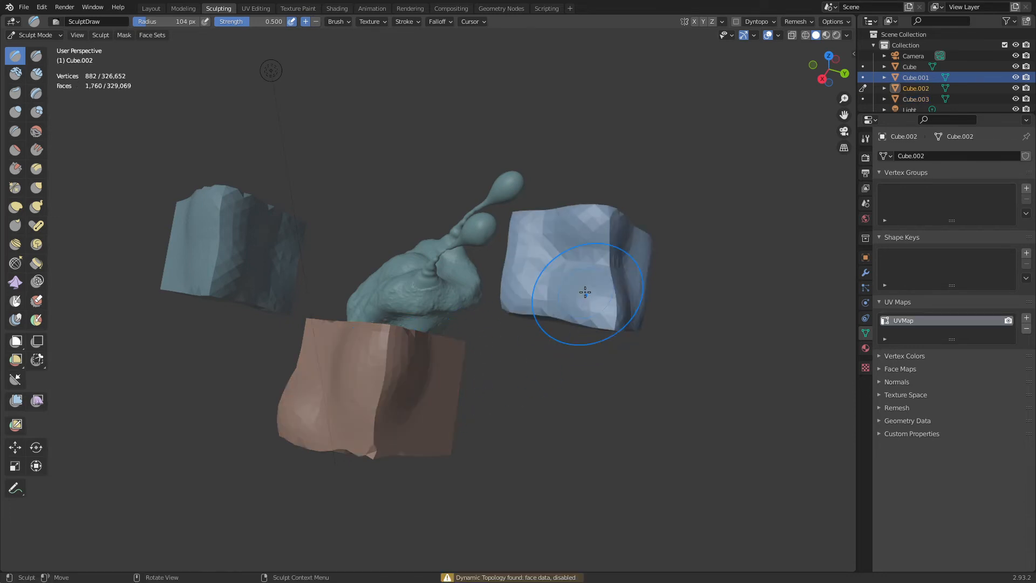
- Try to enable dynamic topology and remove the UV map on the cube right of the head while in Sculpt Mode
key(ctrl+d)
click(585, 292)
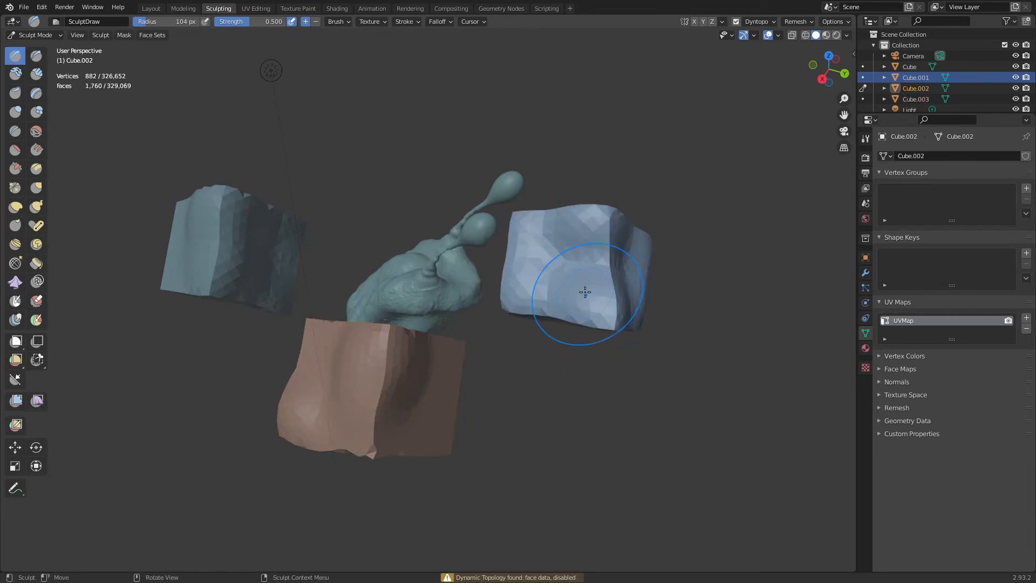
click(1027, 329)
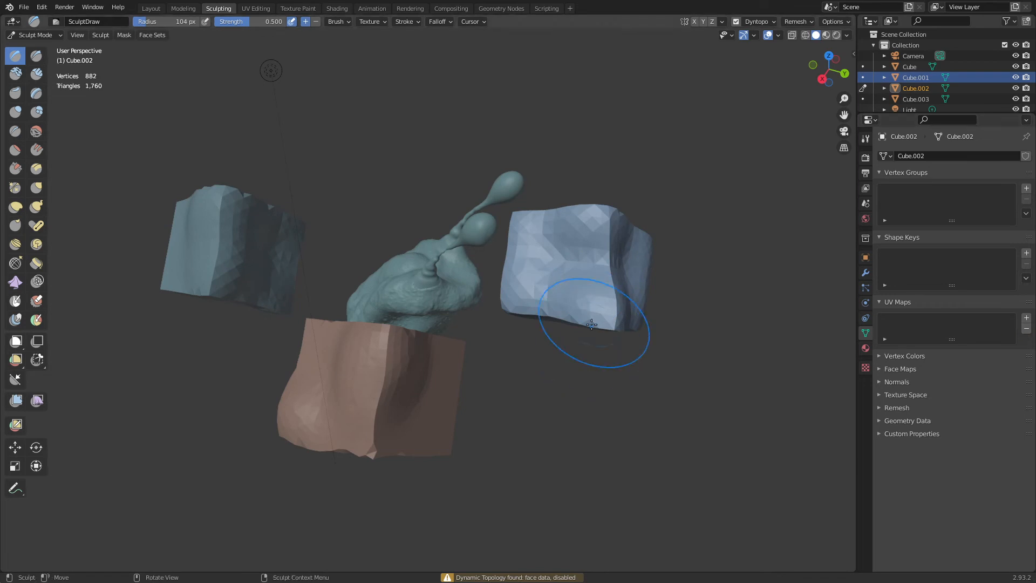
key(ctrl+Tab)
click(555, 321)
key(ctrl+Tab)
click(571, 357)
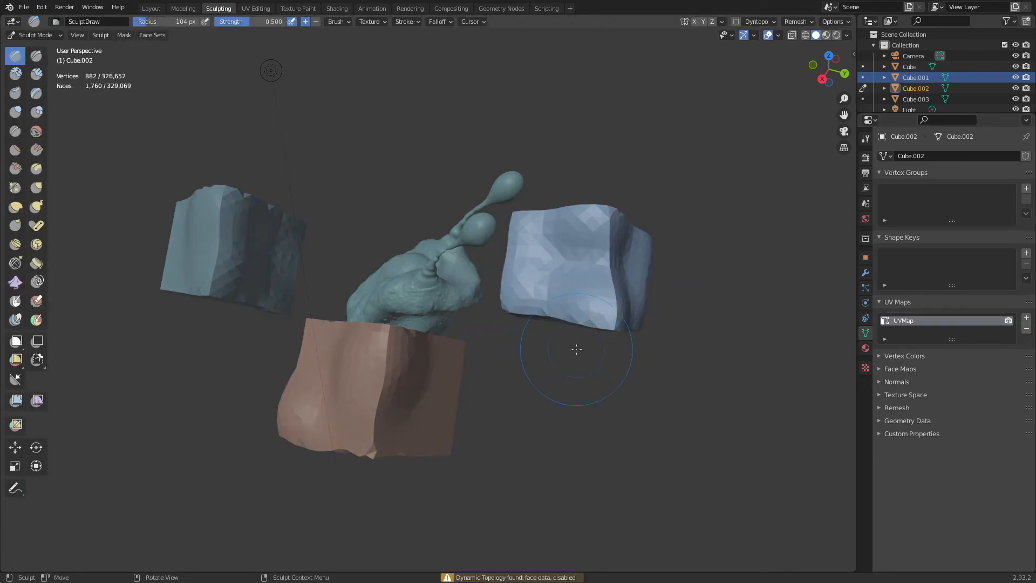
- Remove the UV map of the cube right of the head in Object Mode and check the UV maps of the other cubes
key(ctrl+Tab)
click(585, 326)
click(1027, 329)
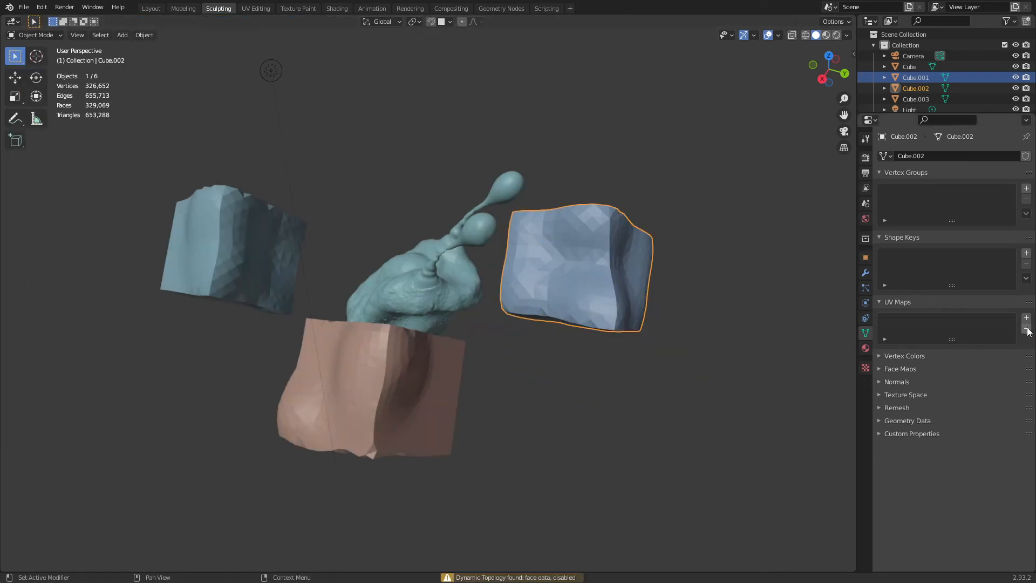
click(331, 388)
click(203, 280)
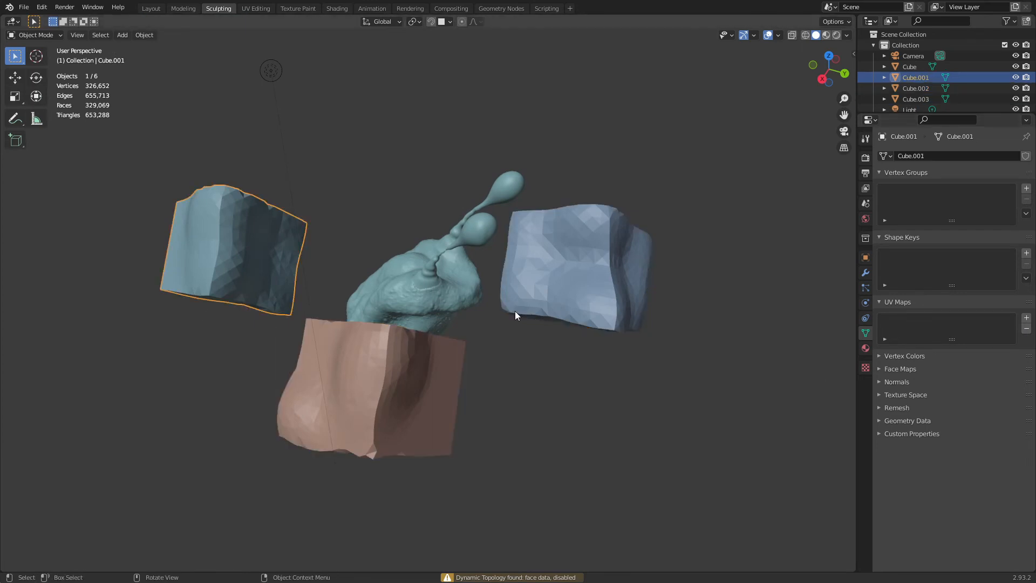
- Return the cube right of the head to Sculpt Mode and enable dynamic topology on it
click(595, 277)
key(ctrl+Tab)
click(589, 333)
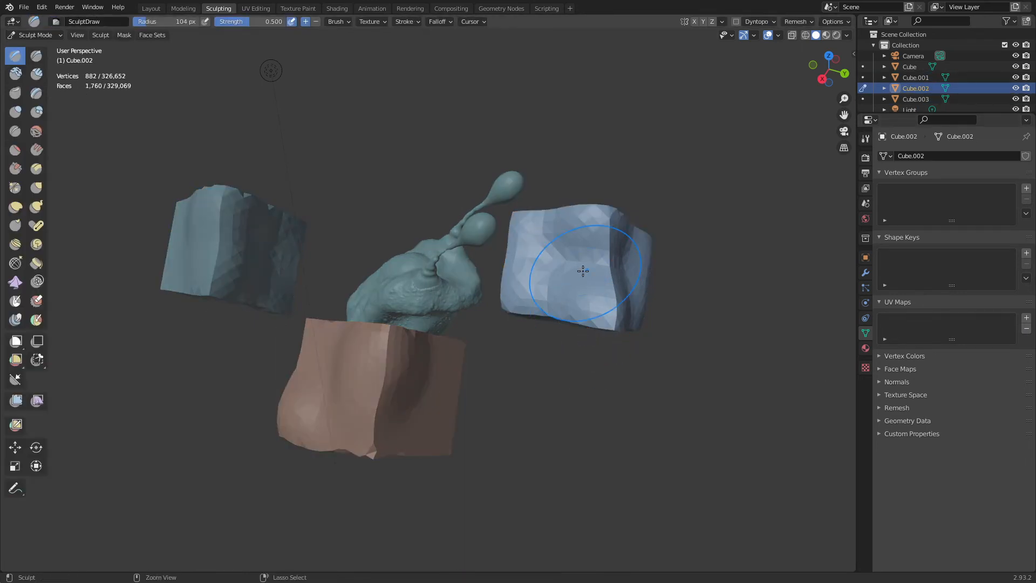
key(ctrl+d)
- Transfer Sculpt Mode from the right cube to the front cube
key(q)
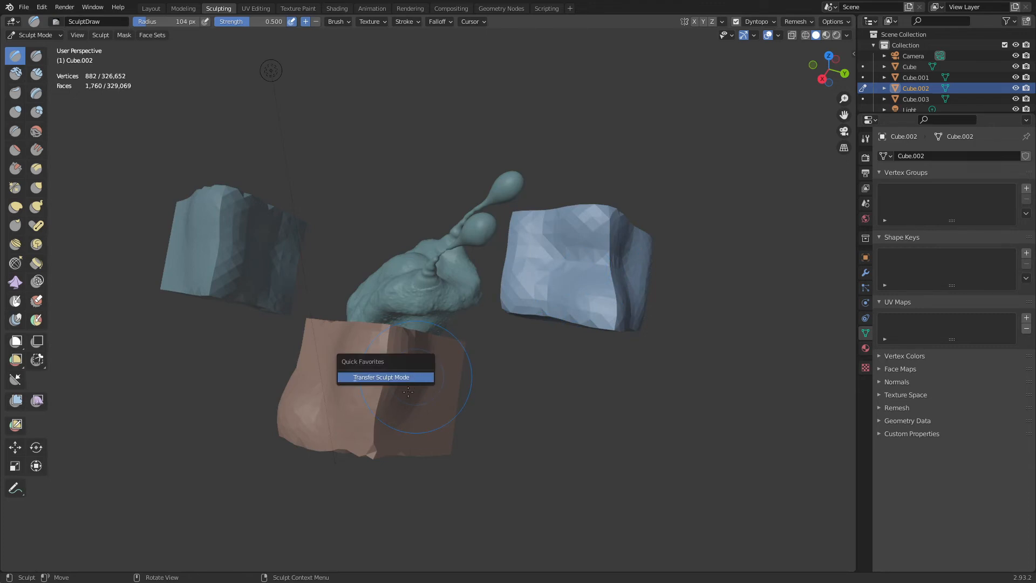
key(Escape)
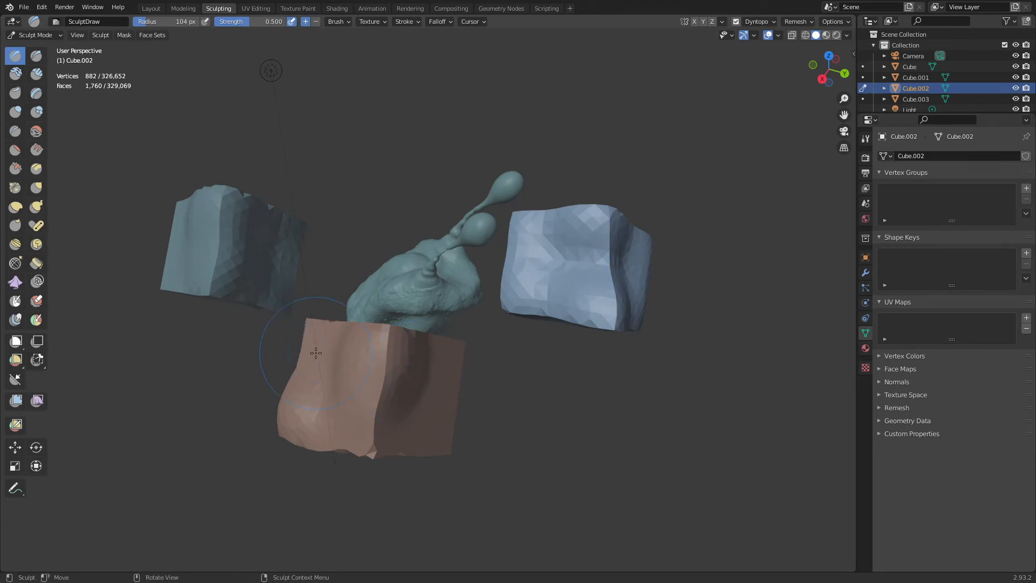
key(q)
click(410, 379)
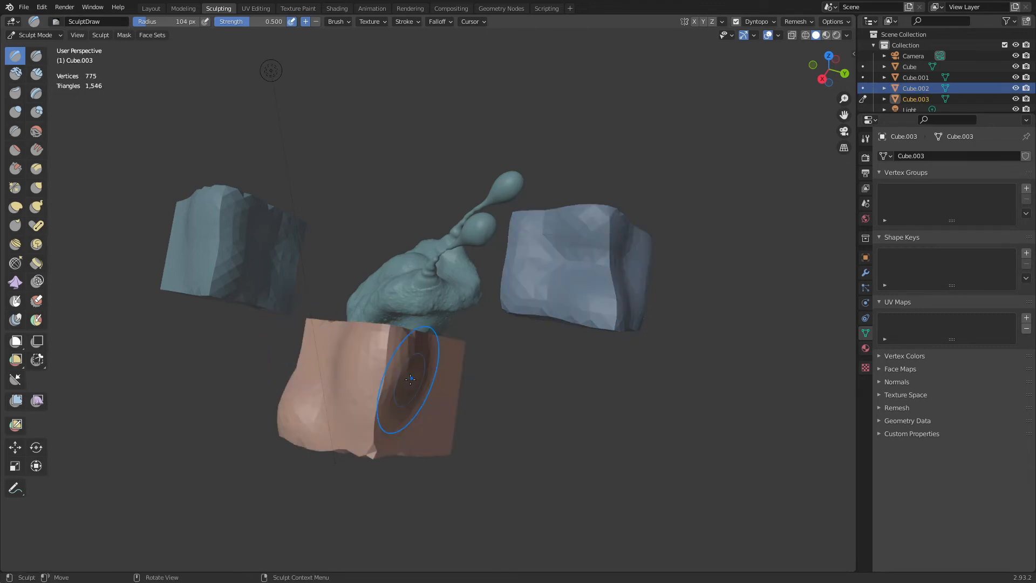
- Transfer Sculpt Mode to the cube left of the head, then to the cube right of the head
key(q)
click(199, 272)
click(199, 268)
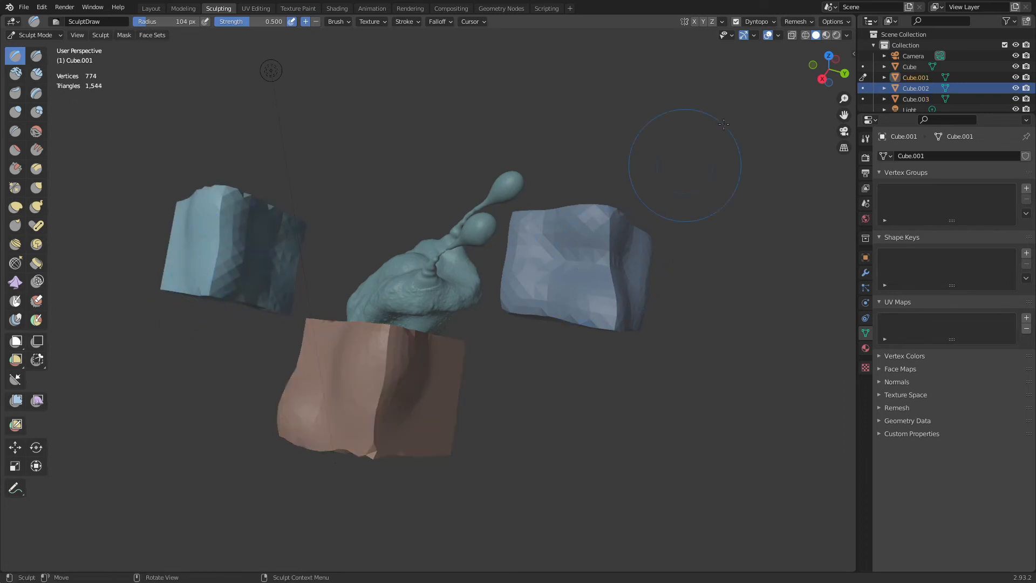
key(q)
click(613, 267)
click(610, 265)
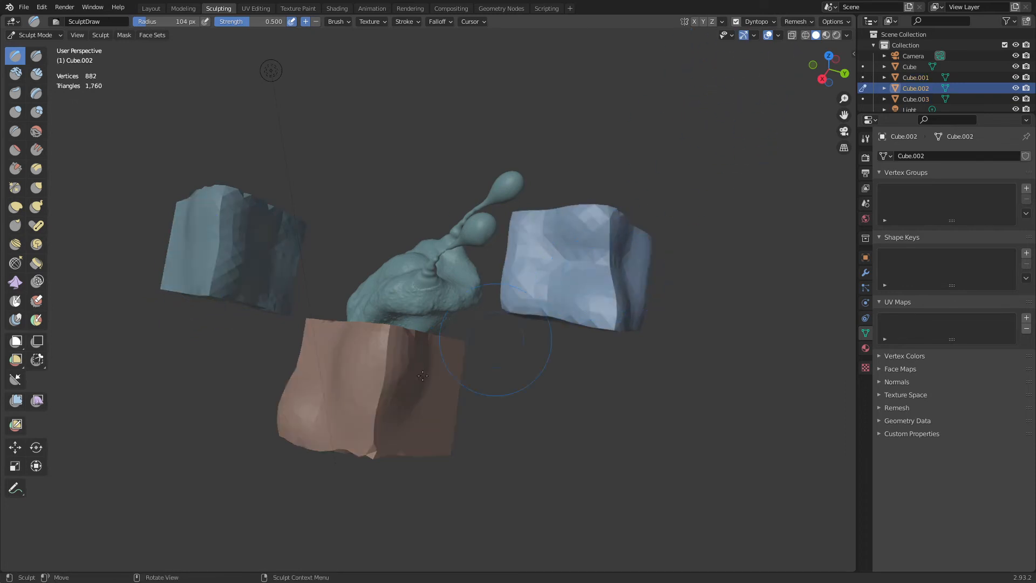
- Transfer Sculpt Mode to the front cube and from there to the cube left of the head
key(q)
click(374, 398)
key(q)
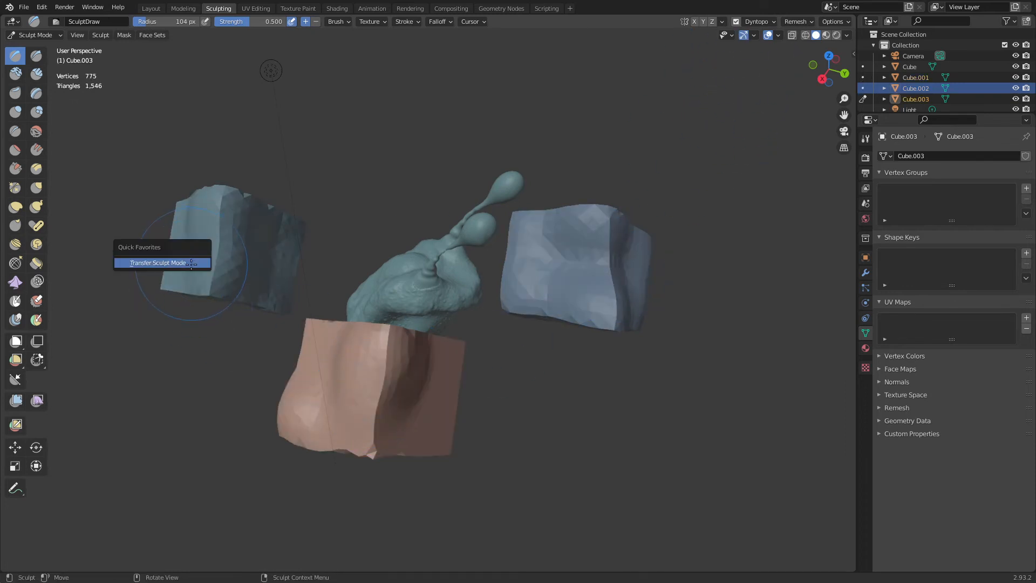
click(193, 263)
click(193, 263)
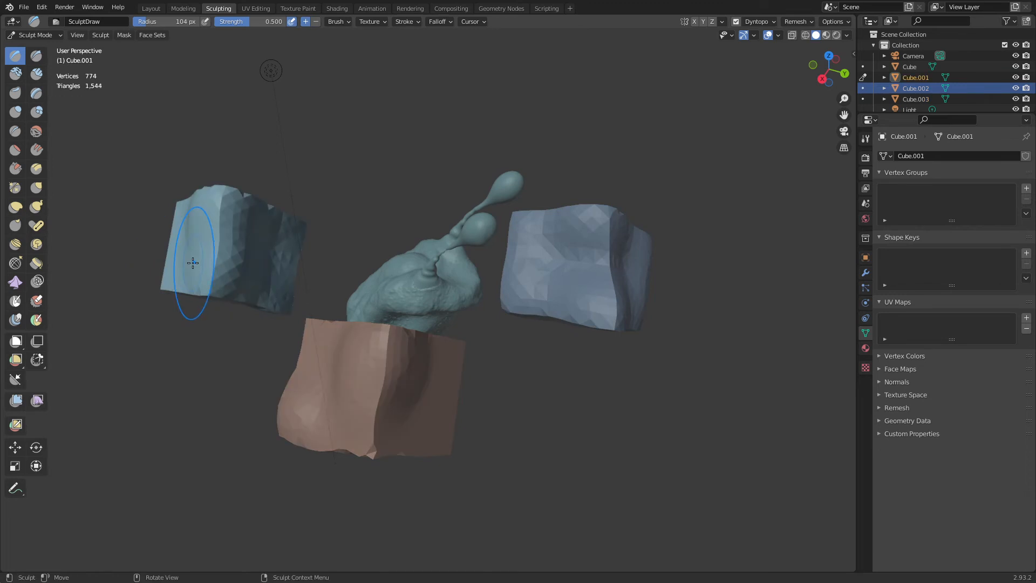
click(24, 7)
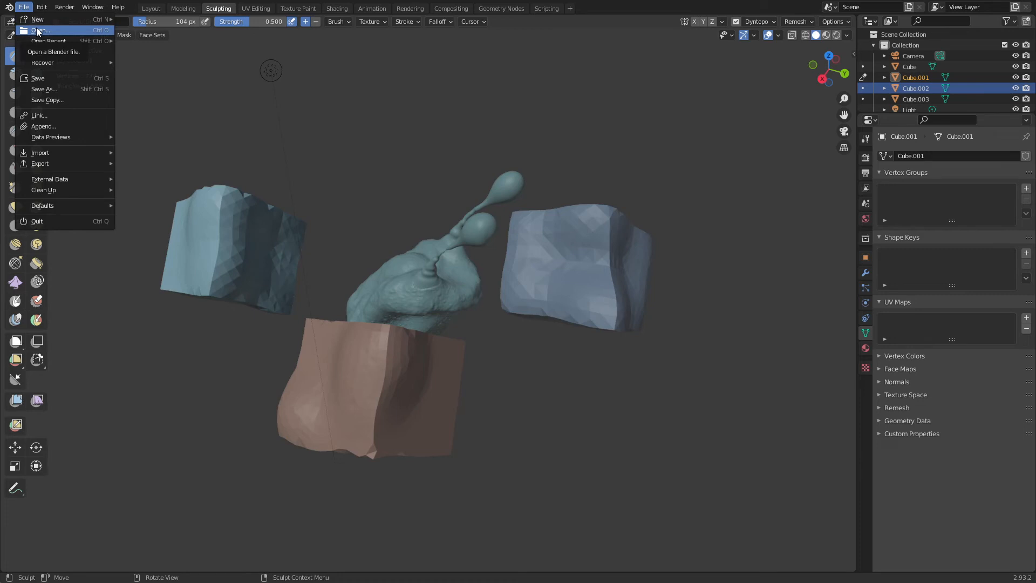
click(37, 30)
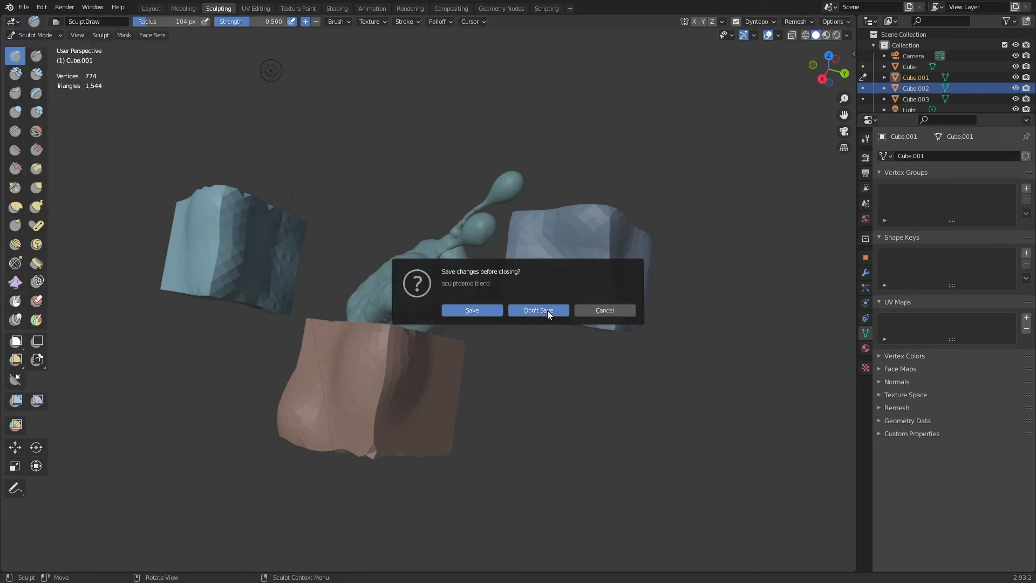
click(629, 313)
key(ctrl+o)
key(Escape)
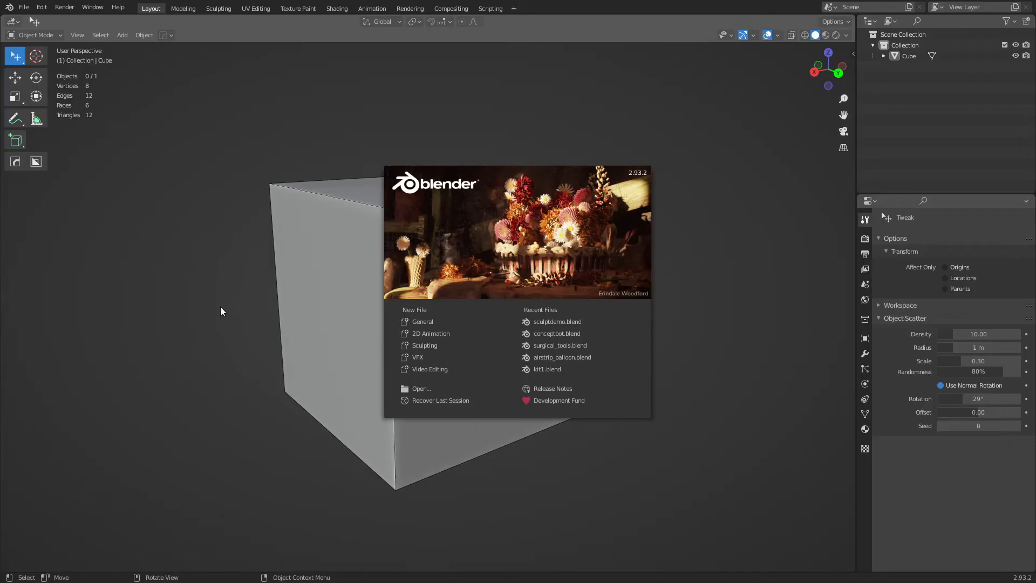
- Dismiss the splash screen, select the default cube and switch it to Sculpt Mode
click(220, 306)
click(384, 305)
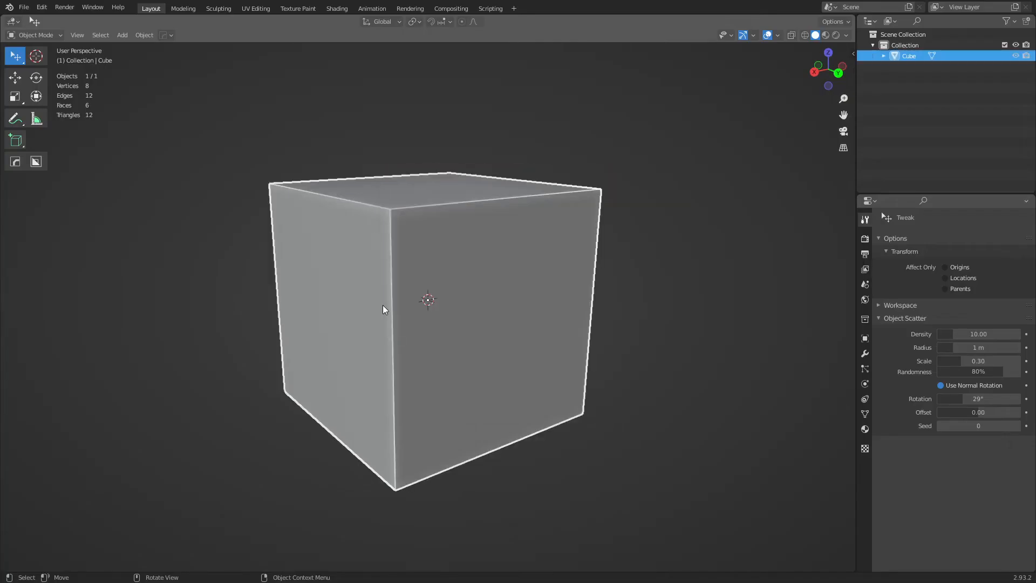
key(ctrl+Tab)
click(383, 356)
middle_drag(484, 300, 497, 326)
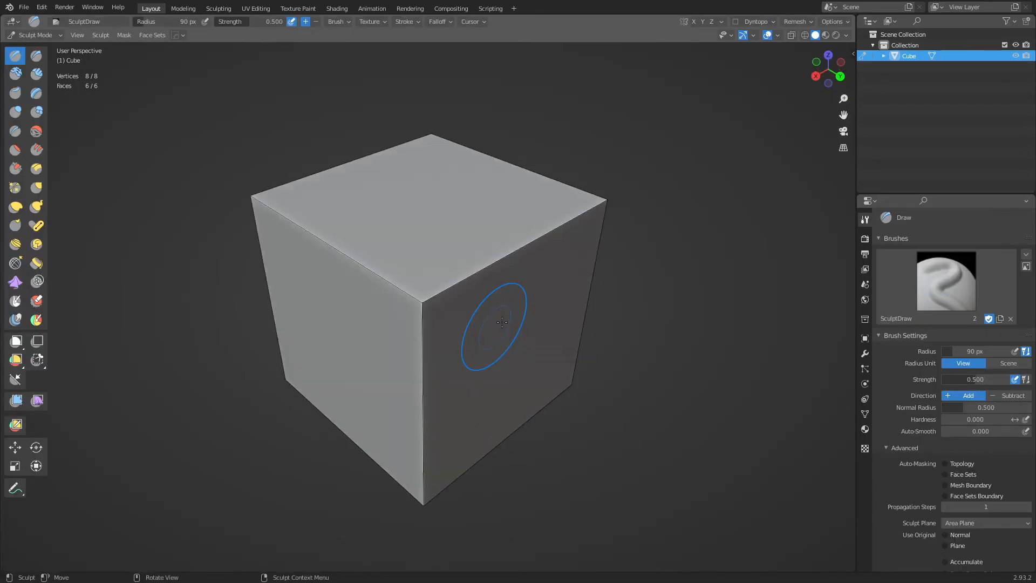
- Open sculptdemo.blend from the Desktop folder, discarding the changes in the current scene
click(24, 7)
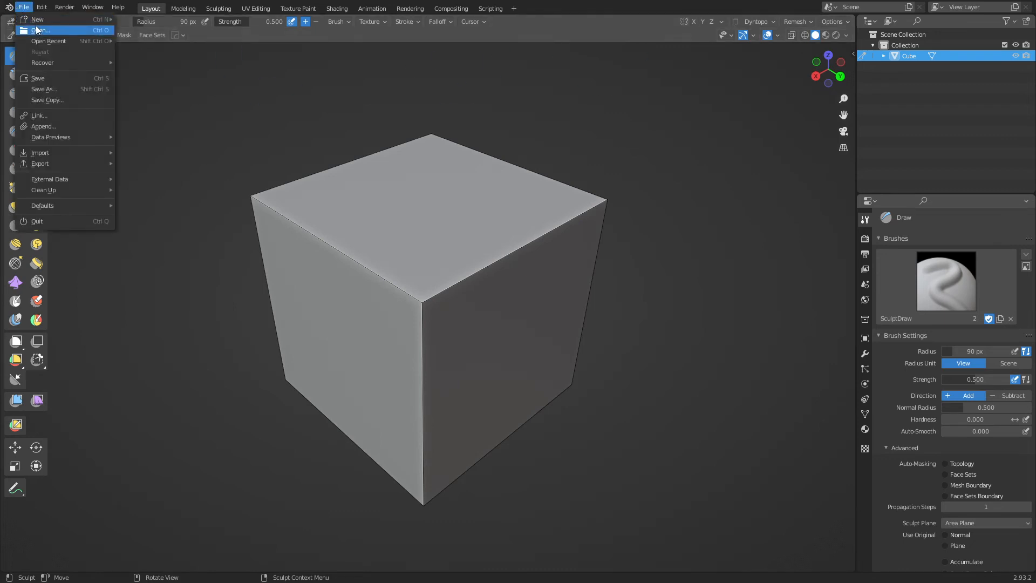
click(24, 227)
click(534, 310)
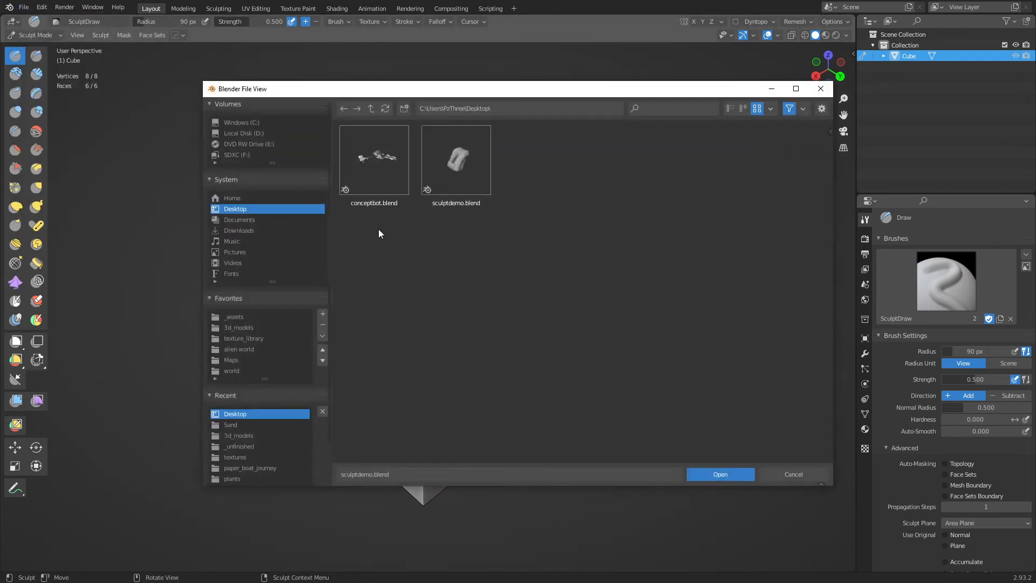
double_click(442, 176)
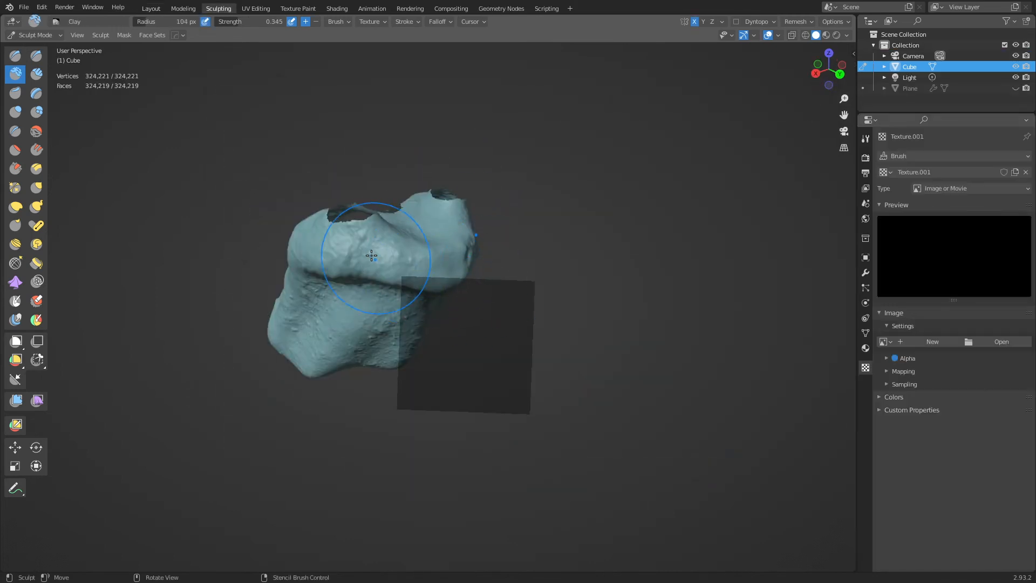
middle_drag(475, 276, 440, 273)
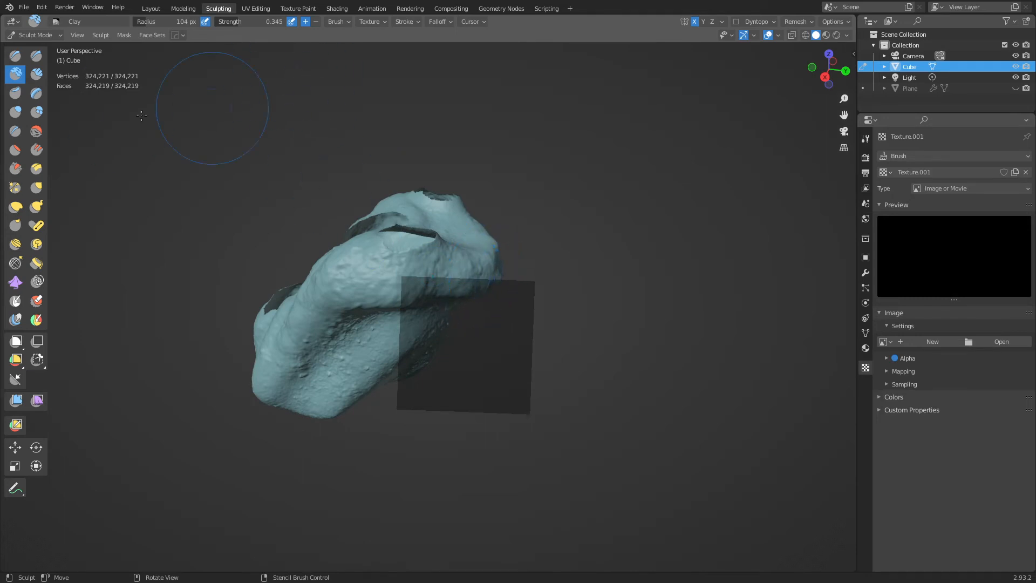
- Switch to the SculptDraw brush and display its texture settings
key(x)
middle_drag(431, 282, 489, 213)
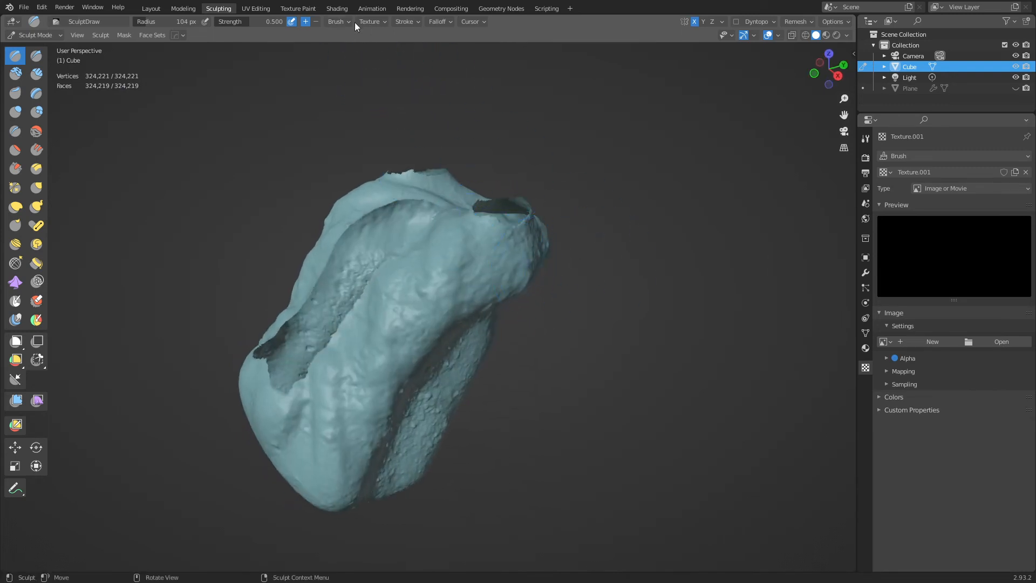
click(369, 24)
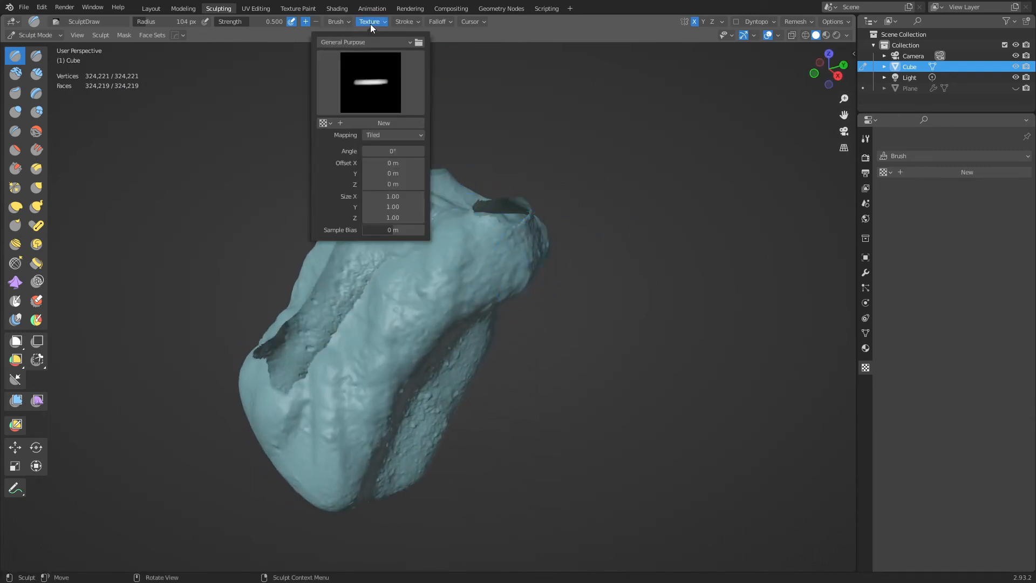
- Search the add-ons for "scul" and examine the Sculpt Alphas Manager details and its library path setting
click(41, 7)
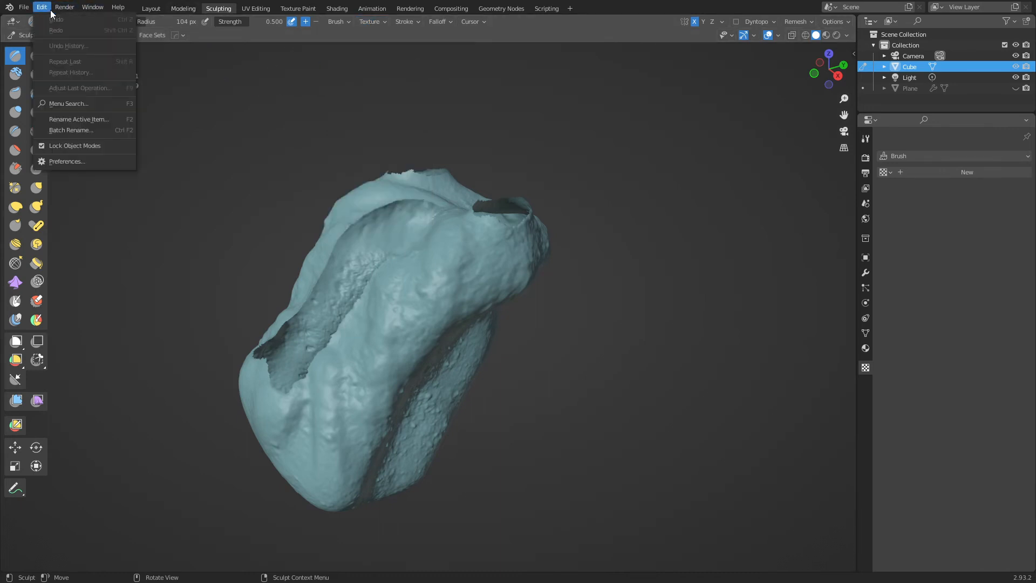
click(89, 159)
click(280, 41)
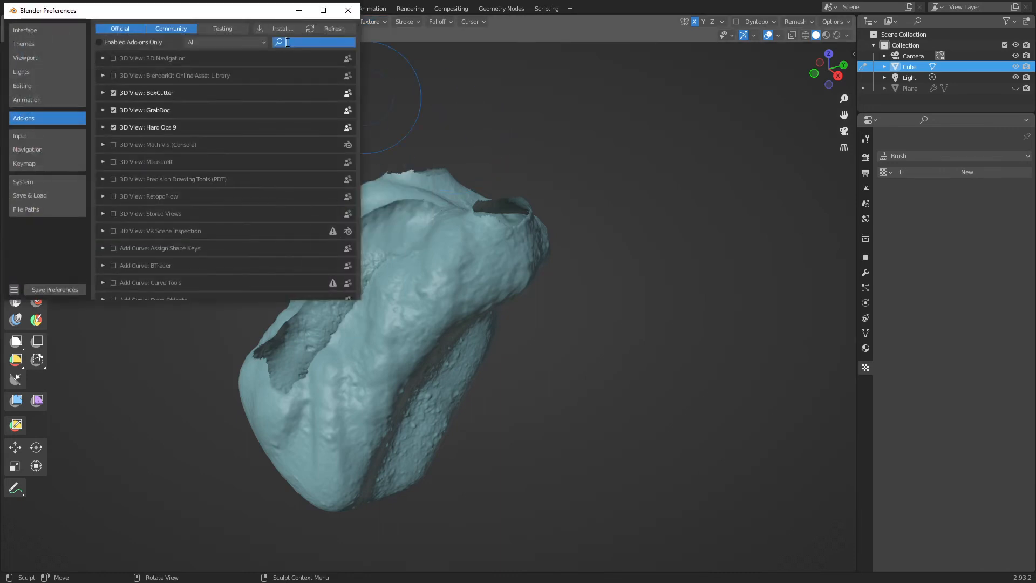
text(sc)
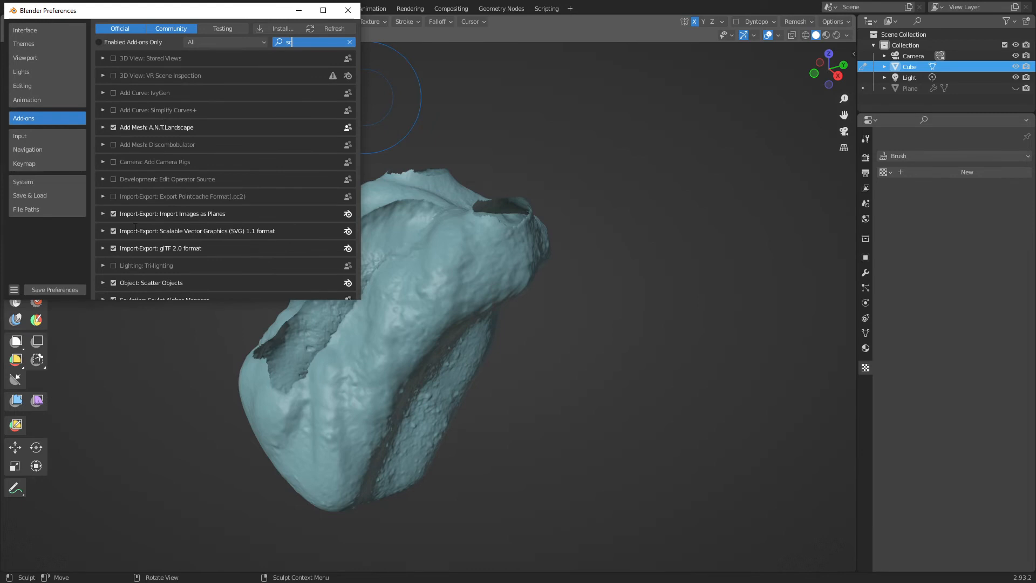
text(ul)
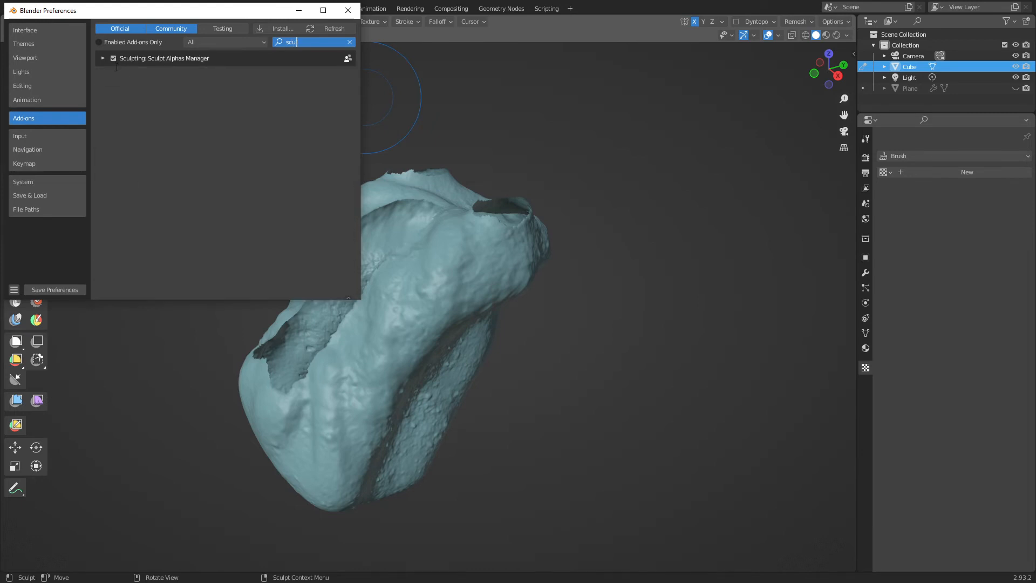
click(102, 59)
click(101, 59)
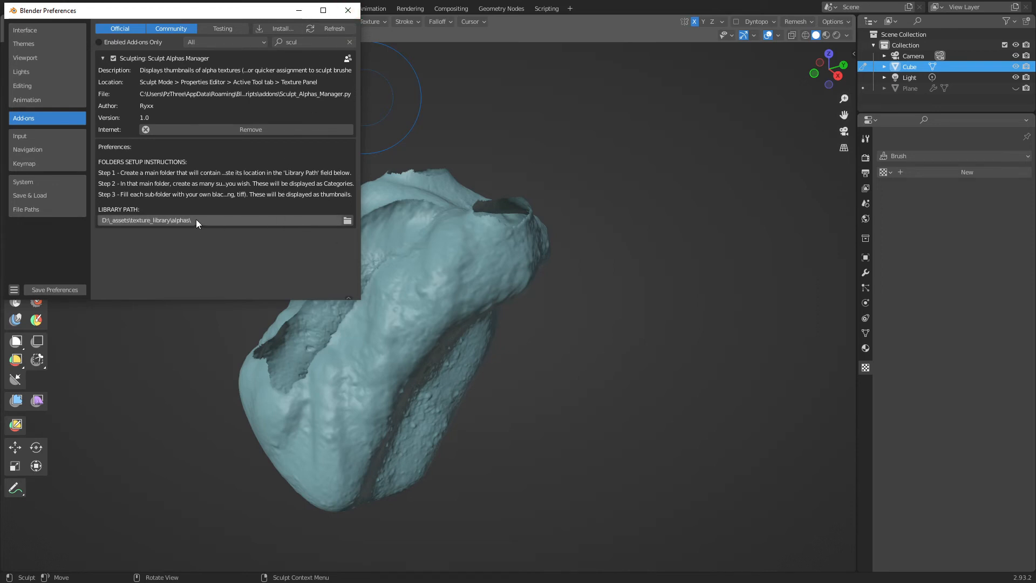
- Close the preferences, choose the Bumps_01_height alpha from the Skins category and sculpt bumps along the side of the head
click(348, 11)
click(367, 22)
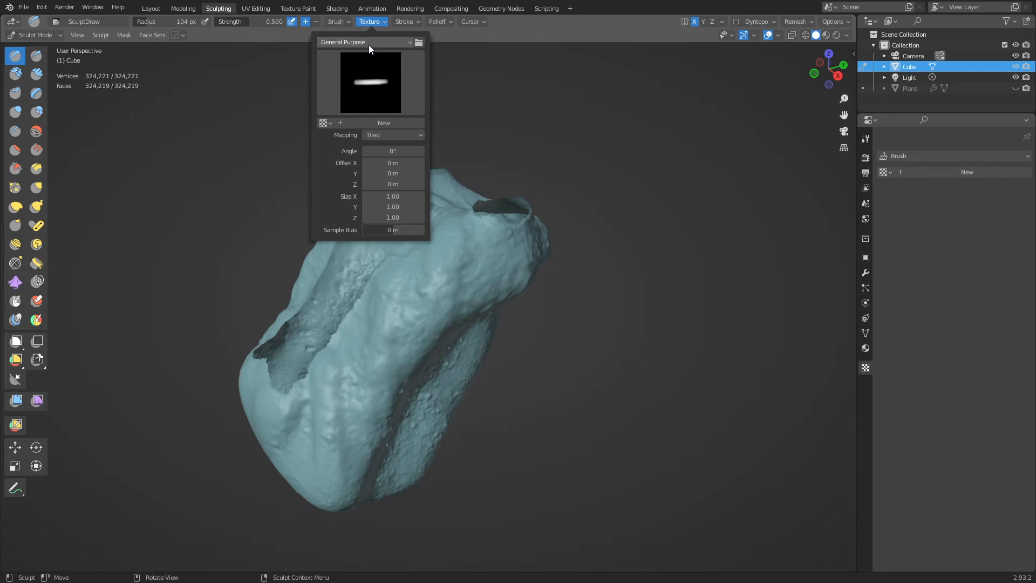
click(369, 44)
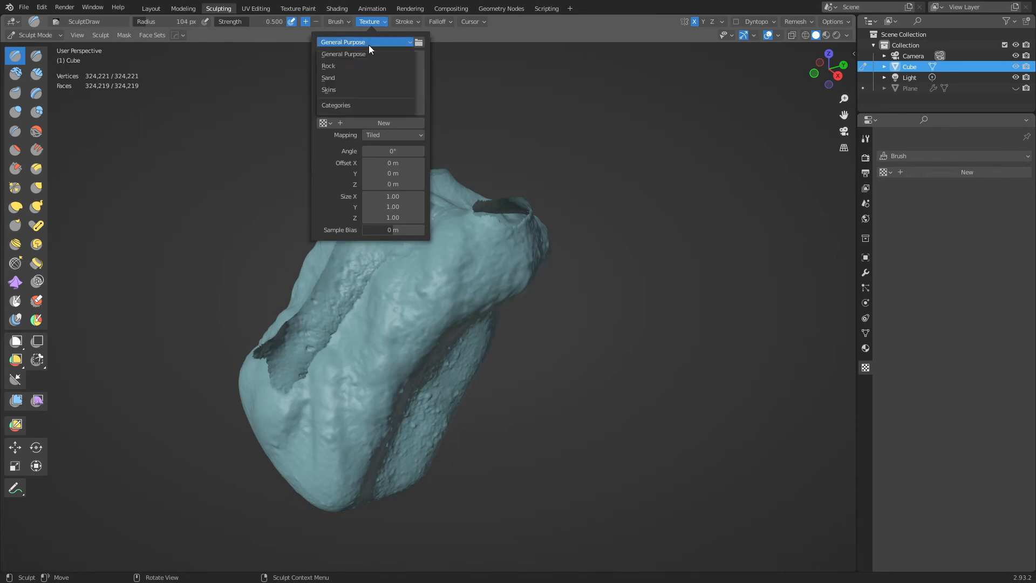
click(346, 90)
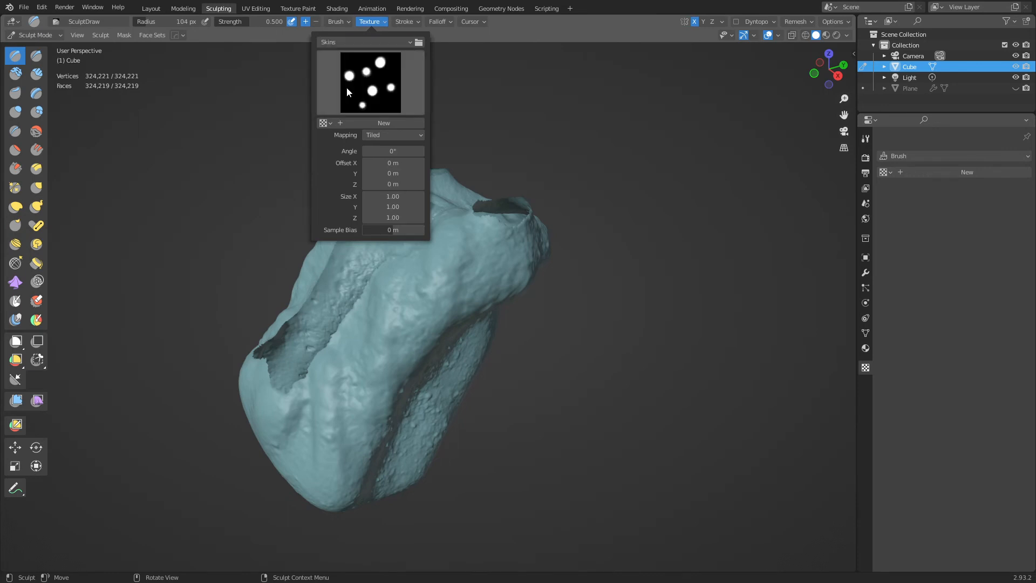
click(379, 107)
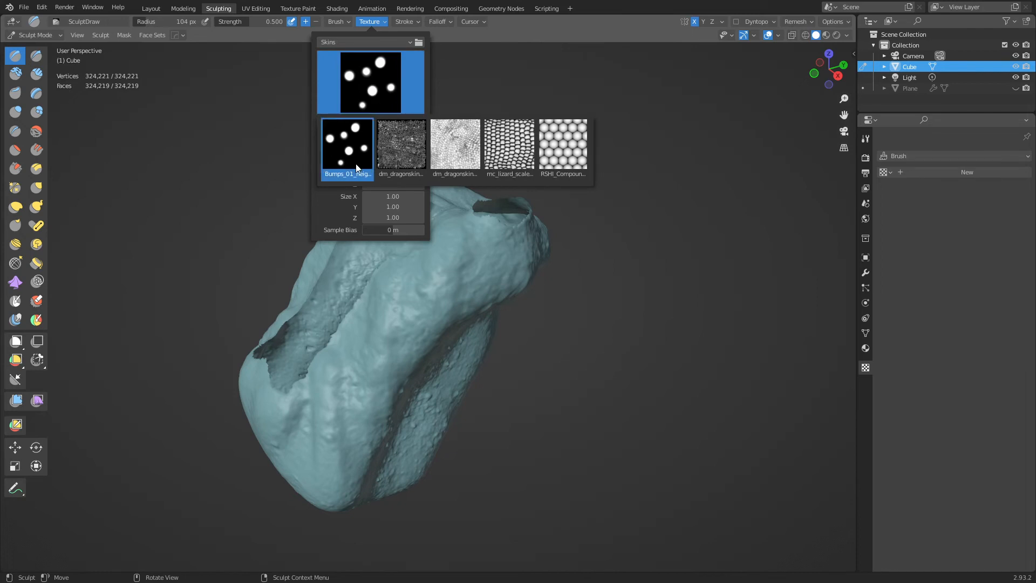
click(356, 168)
drag(435, 282, 355, 422)
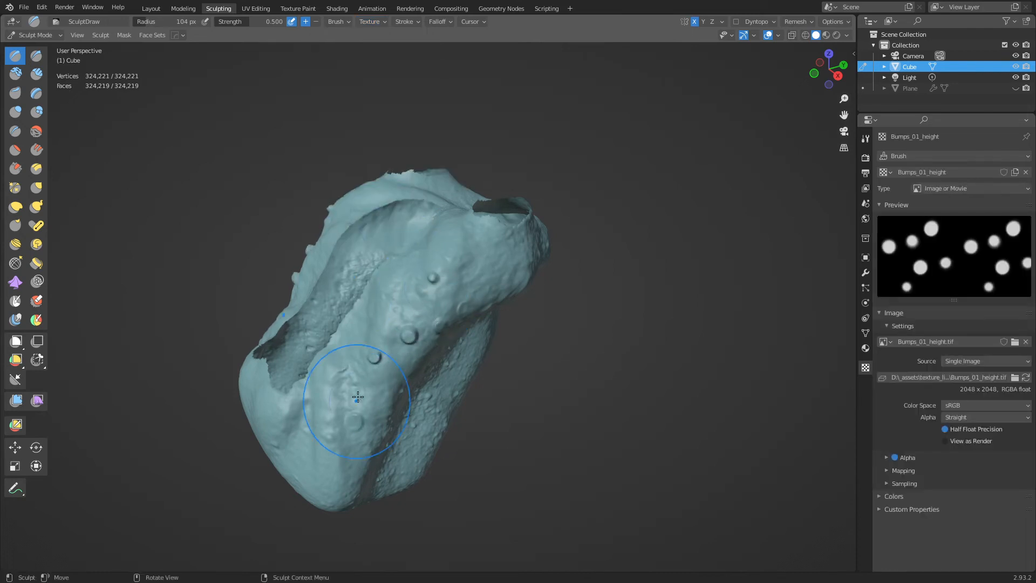
- Set the brush's stroke method to Anchored, test it with bumps on the side of the head and undo the test
scroll(487, 308, down, 1)
middle_drag(487, 309, 463, 303)
click(373, 24)
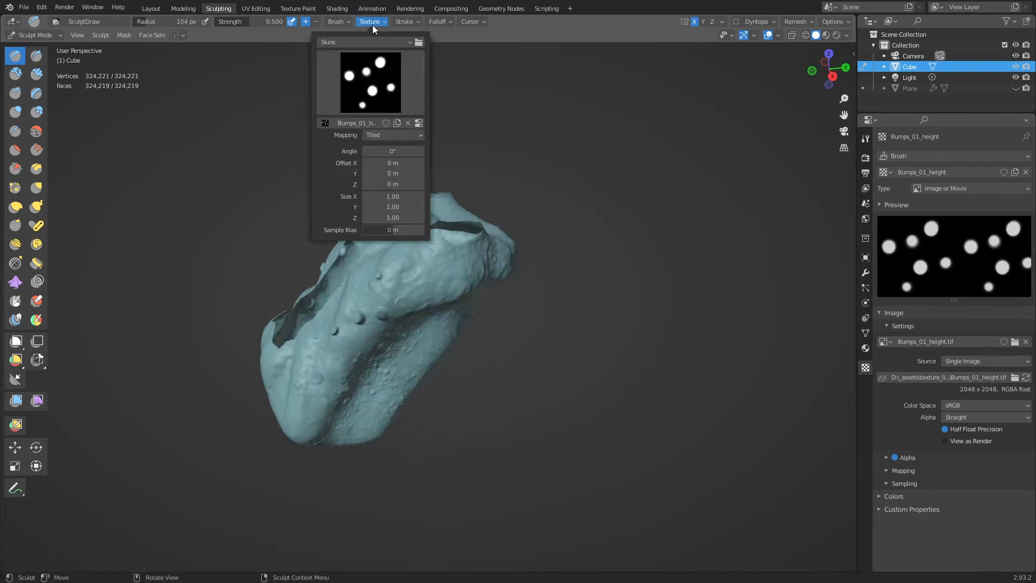
click(404, 23)
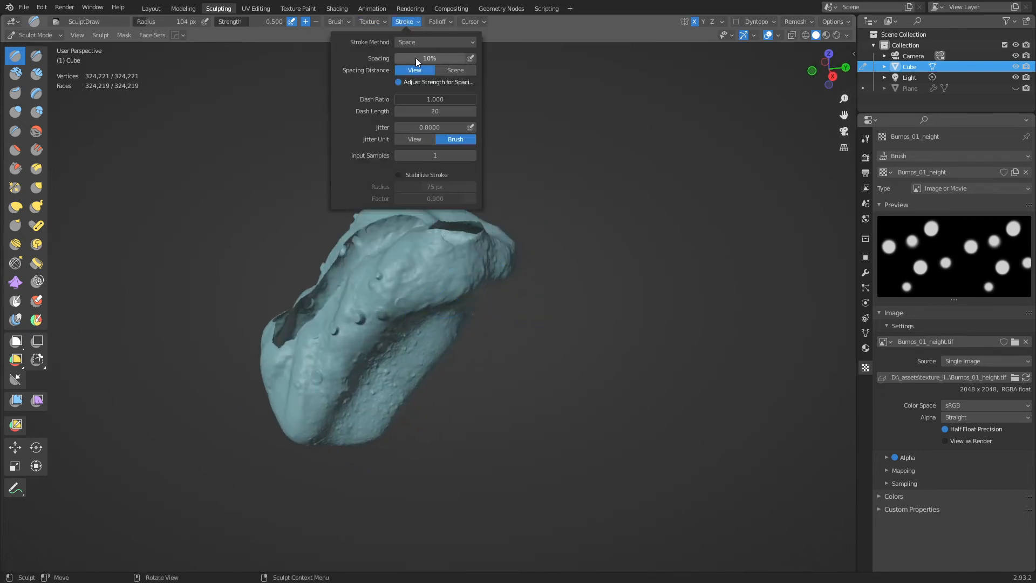
click(429, 42)
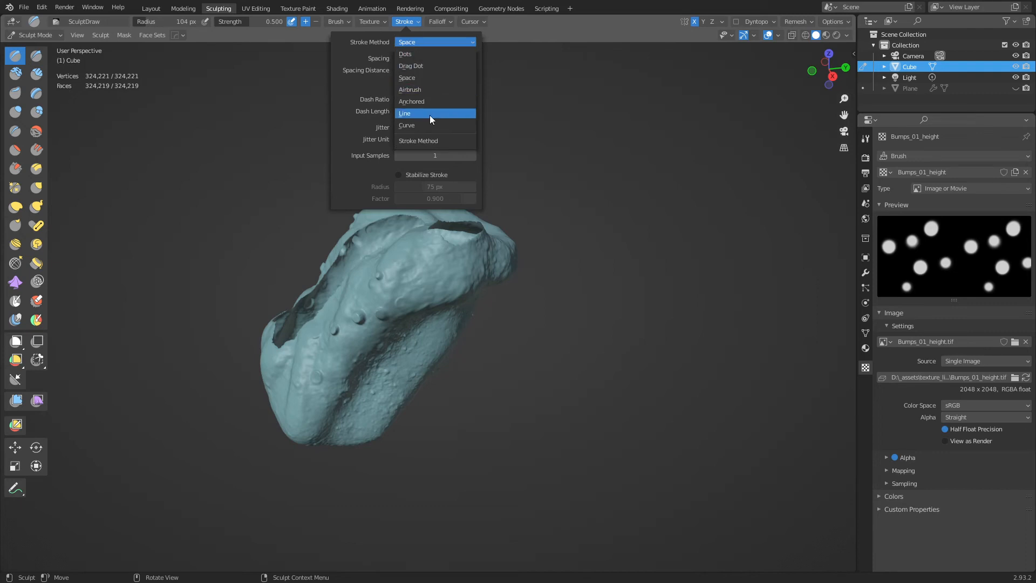
click(428, 101)
drag(432, 294, 379, 384)
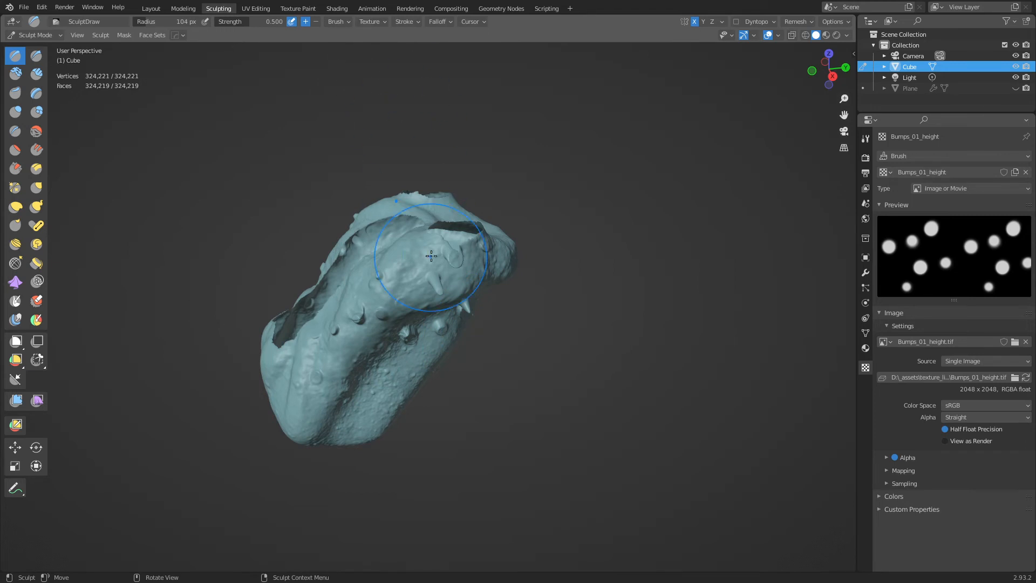
key(ctrl+z)
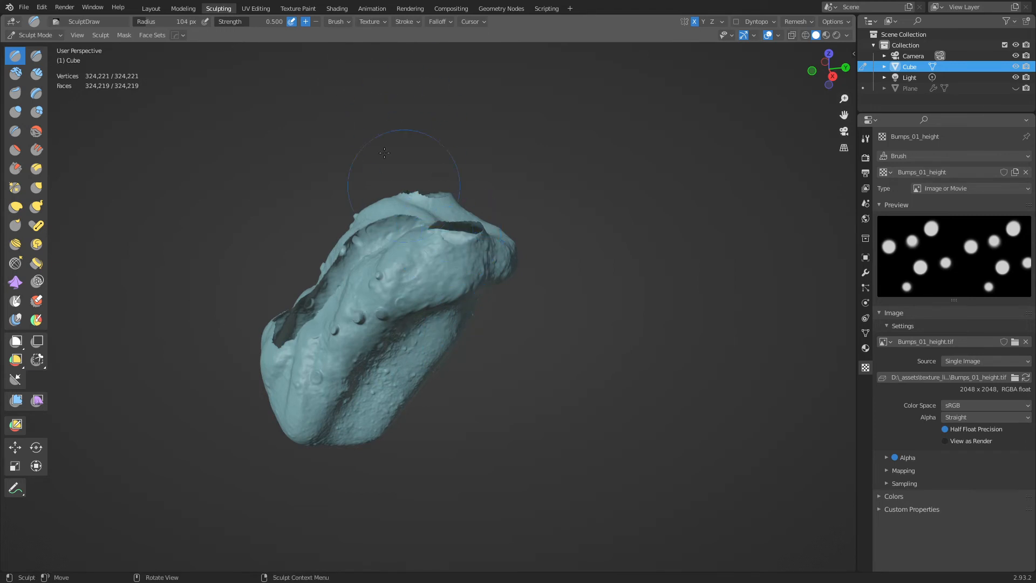
- Set the brush texture mapping to Area Plane and sculpt bumps along the side of the head
click(373, 23)
click(392, 135)
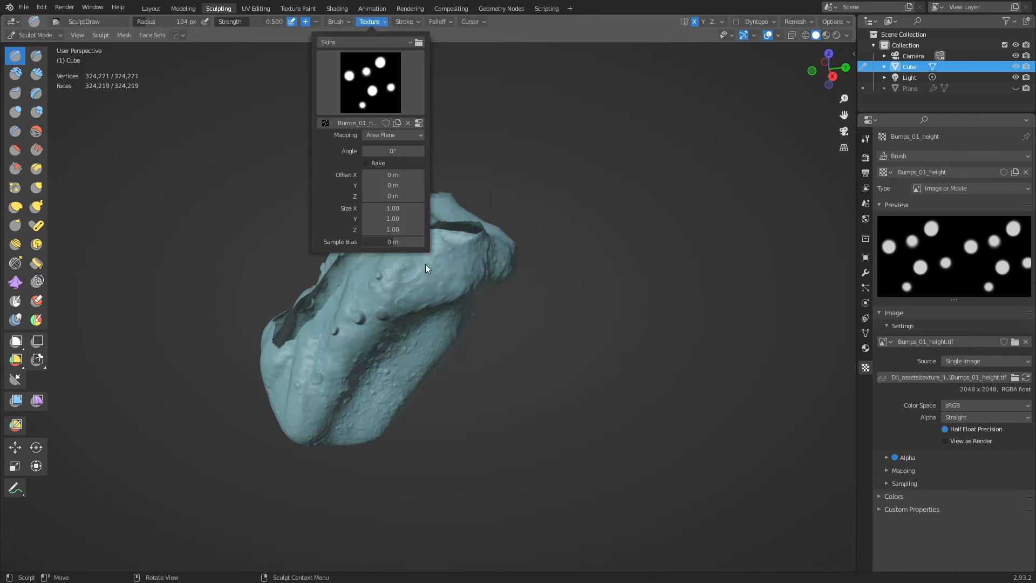
mouse_move(412, 273)
mouse_down()
mouse_move(373, 307)
mouse_move(301, 432)
mouse_up()
- Change the brush alpha to mc_lizard_scales08, test it on the top of the head and undo that stroke
mouse_move(301, 432)
middle_down()
mouse_move(386, 273)
mouse_move(469, 281)
middle_up()
click(373, 22)
click(407, 100)
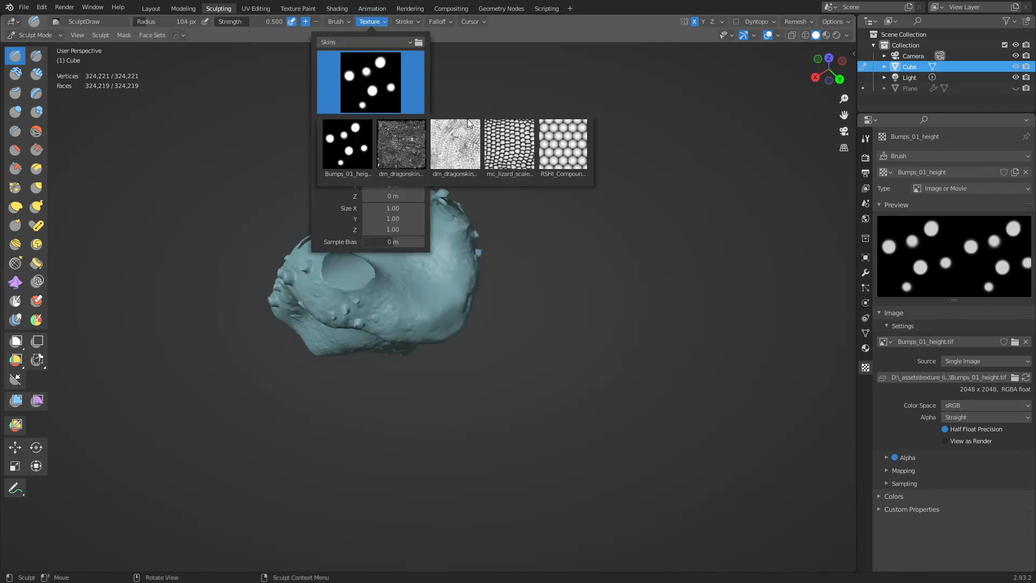
click(523, 157)
drag(430, 280, 423, 358)
key(ctrl+z)
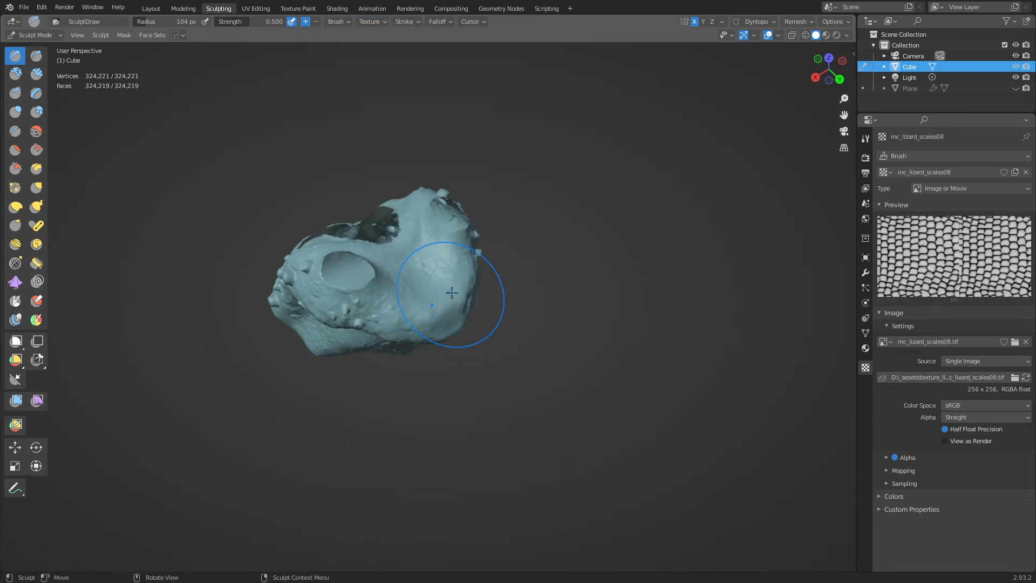
- Set the brush strength to 0.182 and stamp lizard scales over the top and side of the head
key(shift+f)
click(424, 287)
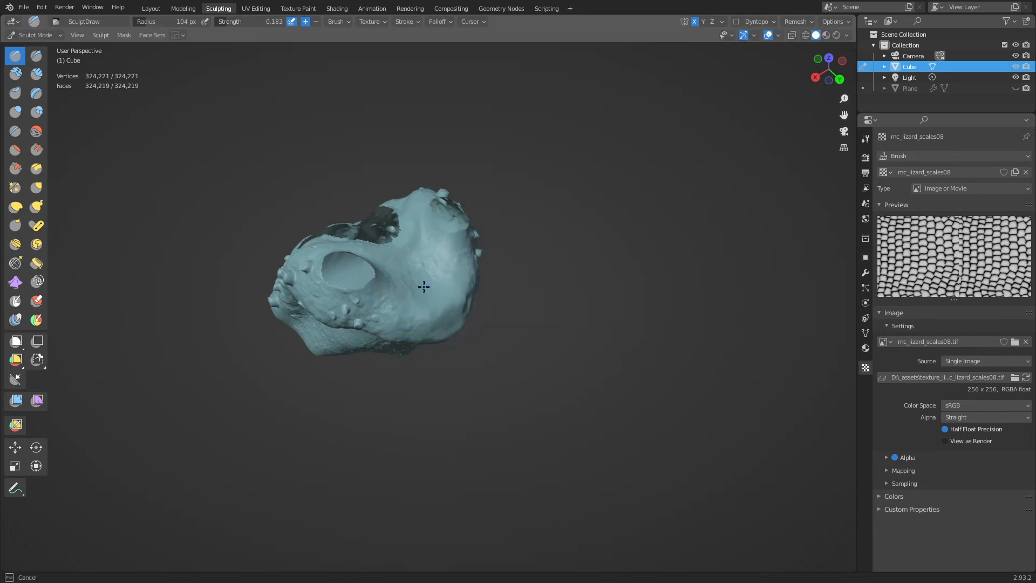
middle_drag(436, 332, 392, 287)
drag(391, 287, 390, 311)
mouse_move(322, 240)
mouse_down()
mouse_move(325, 308)
mouse_move(280, 308)
mouse_move(292, 323)
mouse_up()
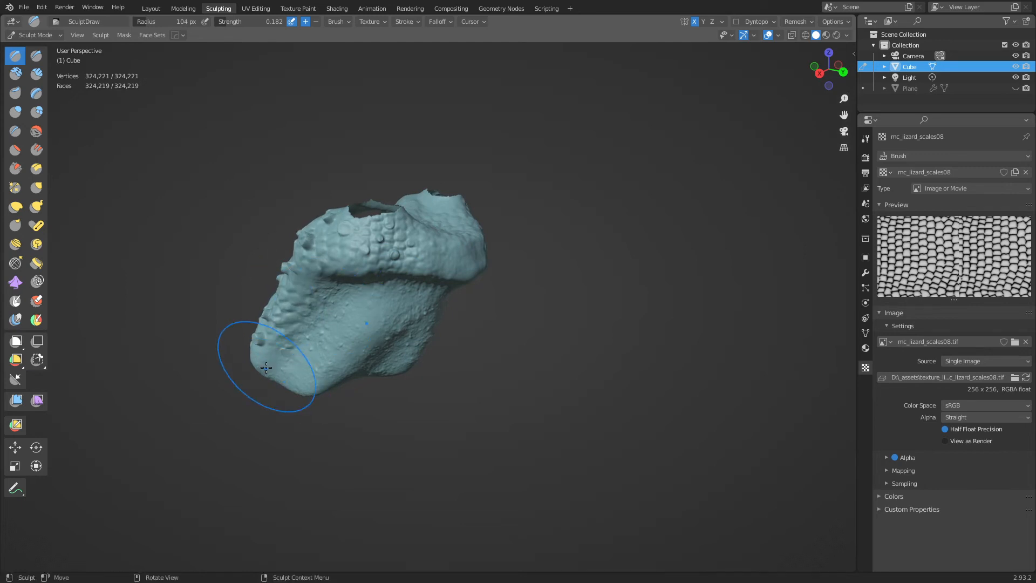
drag(266, 367, 268, 399)
- Switch the brush alpha to dm_dragonskin1 and stamp the dragon skin detail over the underside of the head
middle_drag(334, 346, 324, 332)
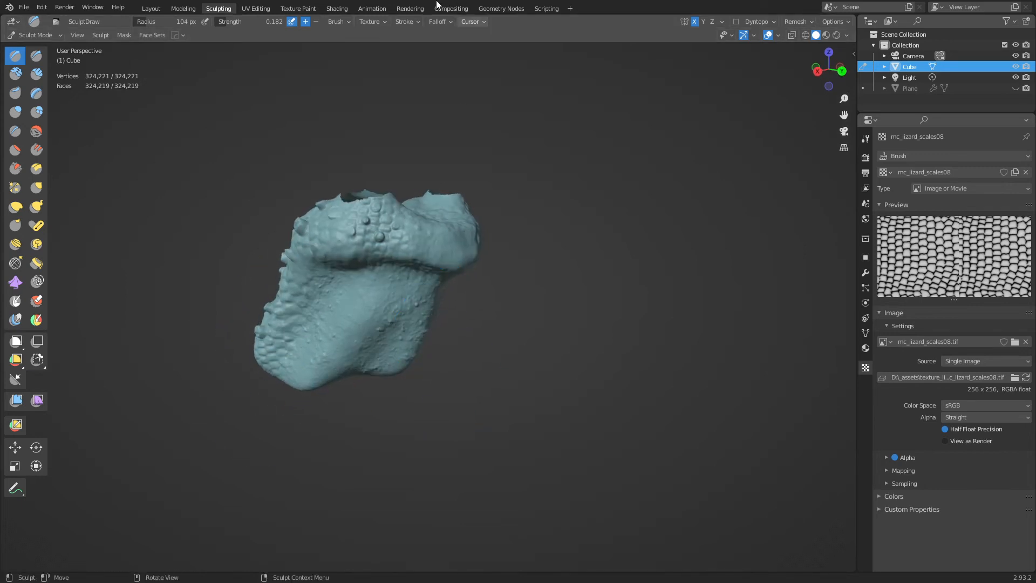
click(385, 22)
click(378, 76)
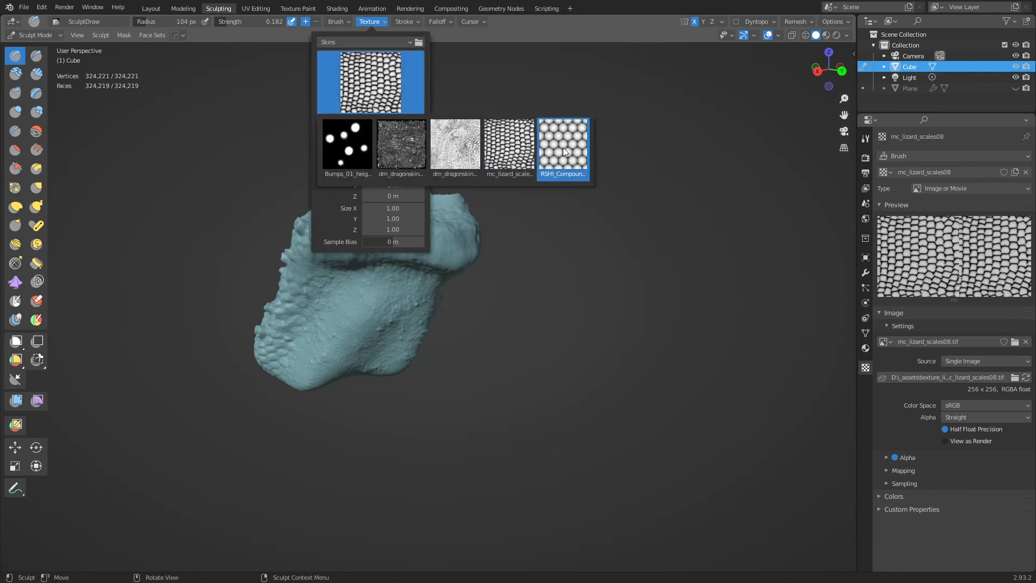
click(409, 162)
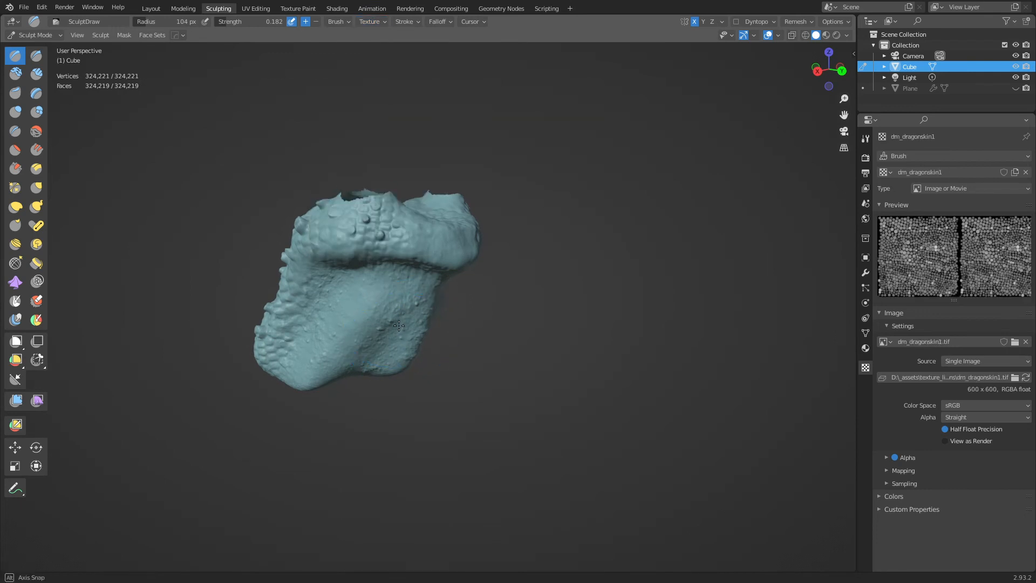
middle_drag(391, 226, 384, 259)
drag(360, 345, 362, 344)
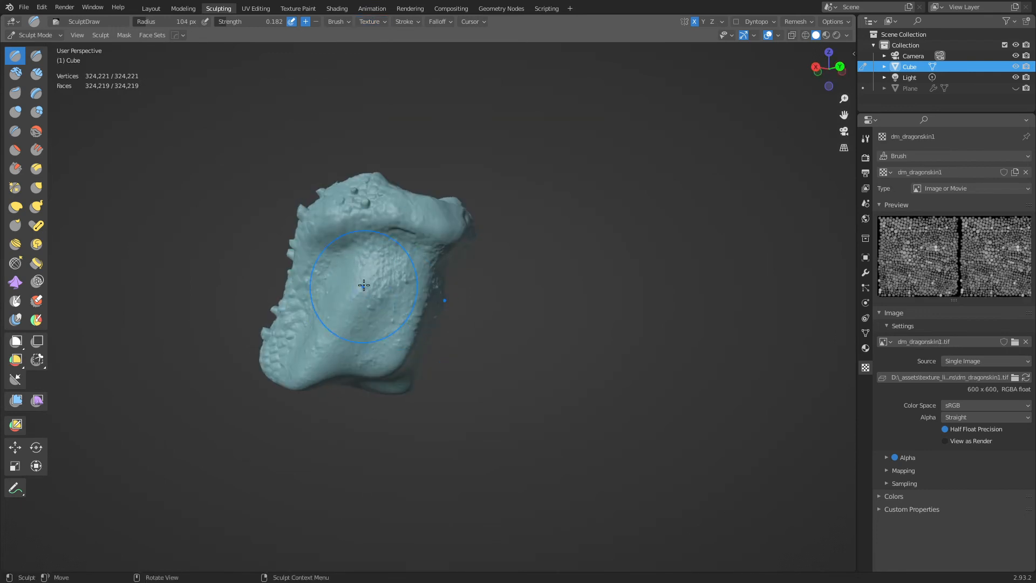
mouse_move(365, 285)
mouse_down()
mouse_move(340, 349)
mouse_move(354, 307)
mouse_move(277, 402)
mouse_up()
- Reveal the hidden eyes and eye stalks of the creature head and switch to Object Mode
middle_drag(520, 273, 519, 316)
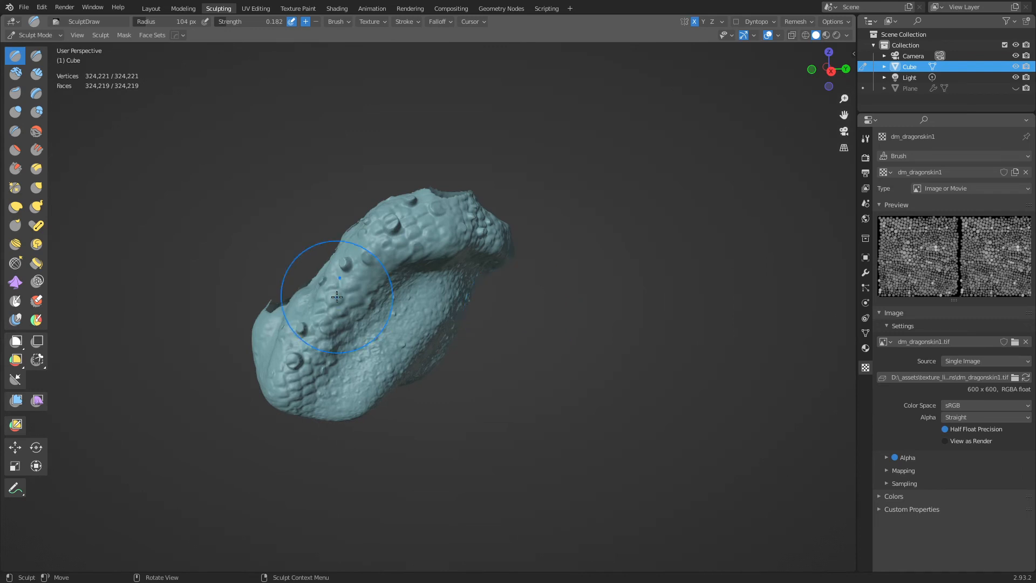
middle_drag(324, 254, 412, 302)
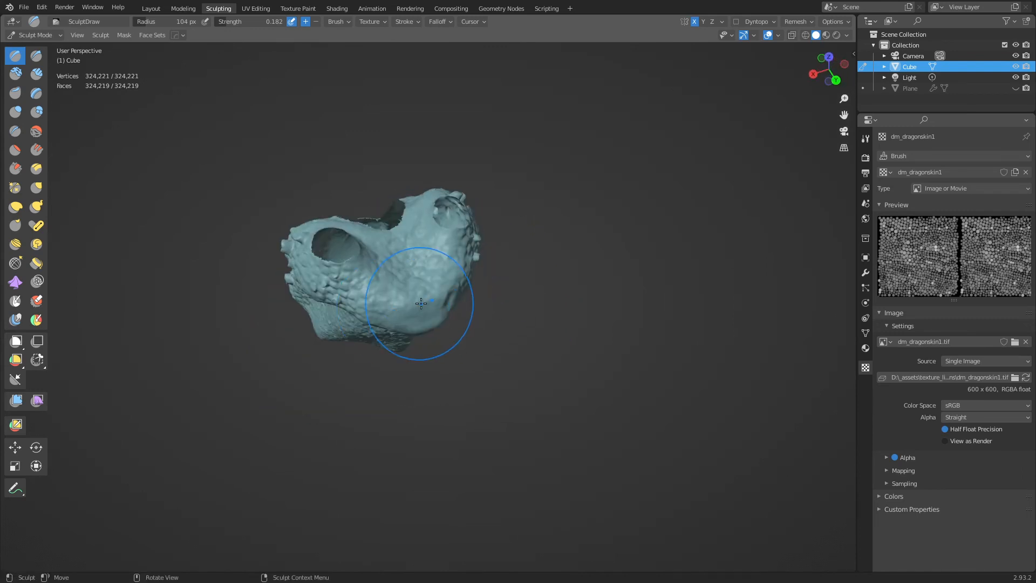
key(alt+h)
key(ctrl+Tab)
click(404, 313)
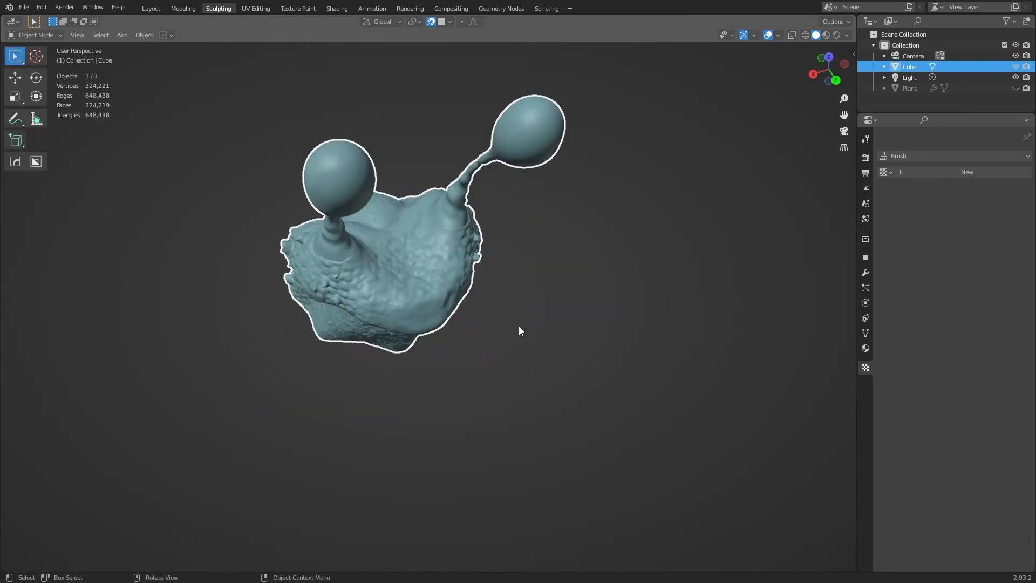
- Duplicate the creature head in place and turn off snapping
middle_drag(519, 326, 415, 298)
scroll(379, 322, up, 3)
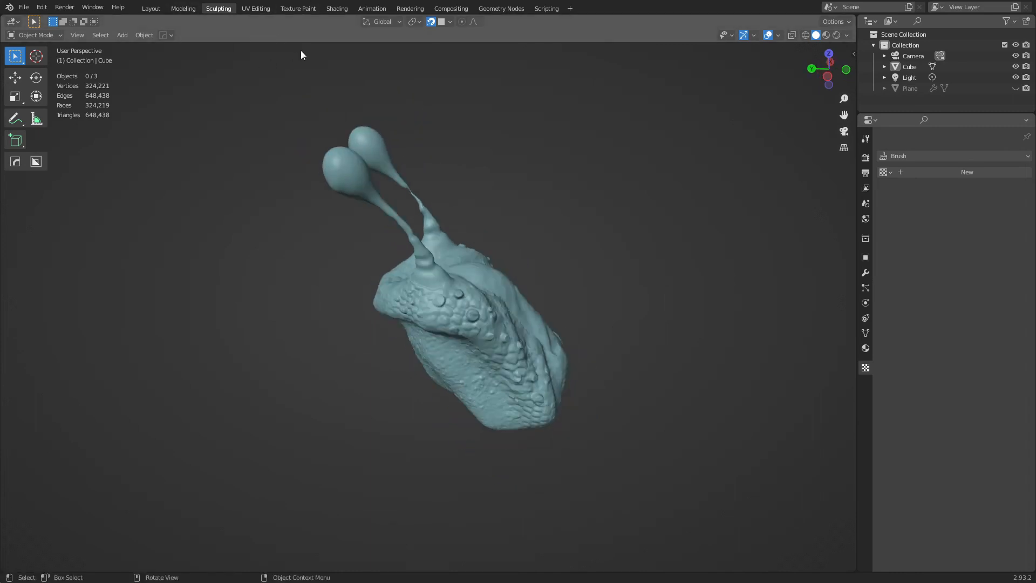
click(467, 316)
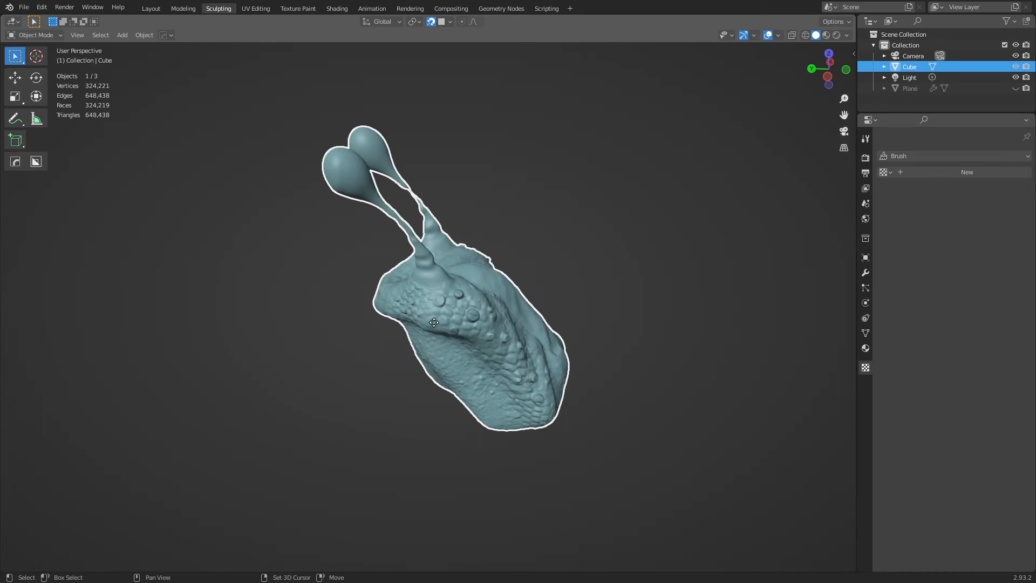
key(shift+d)
key(shift+z)
key(Escape)
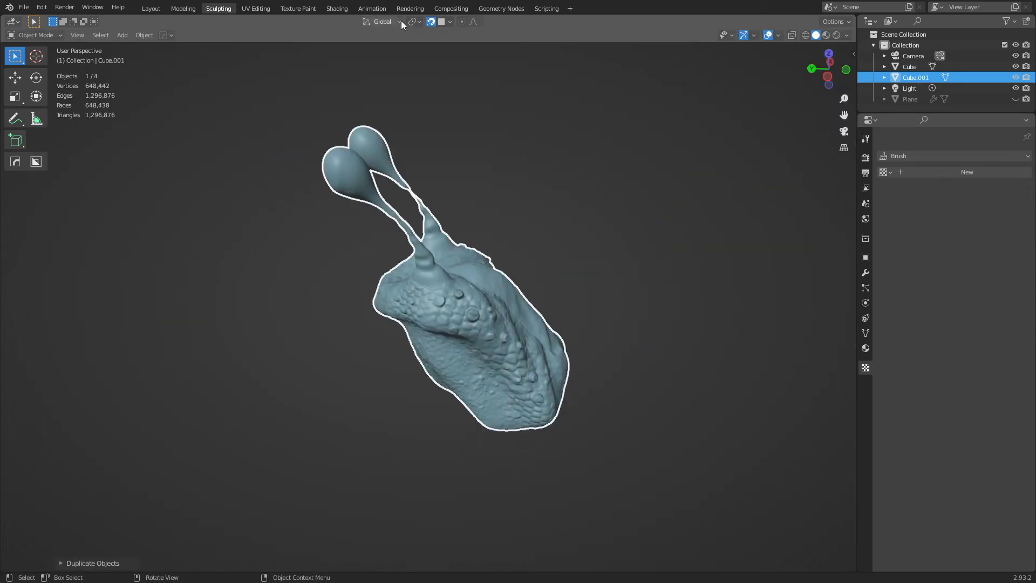
click(441, 22)
click(432, 22)
- Move the duplicate horizontally, without changing its height, to about X 5 m, Y -5.7 m, and frame it in the view
key(g)
key(shift+z)
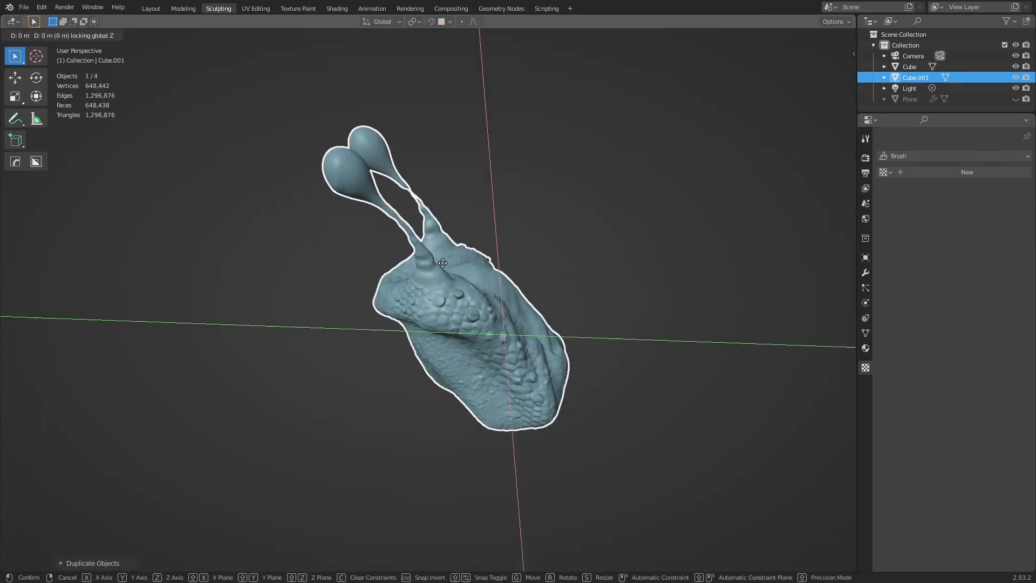
click(683, 166)
key(grave)
click(723, 227)
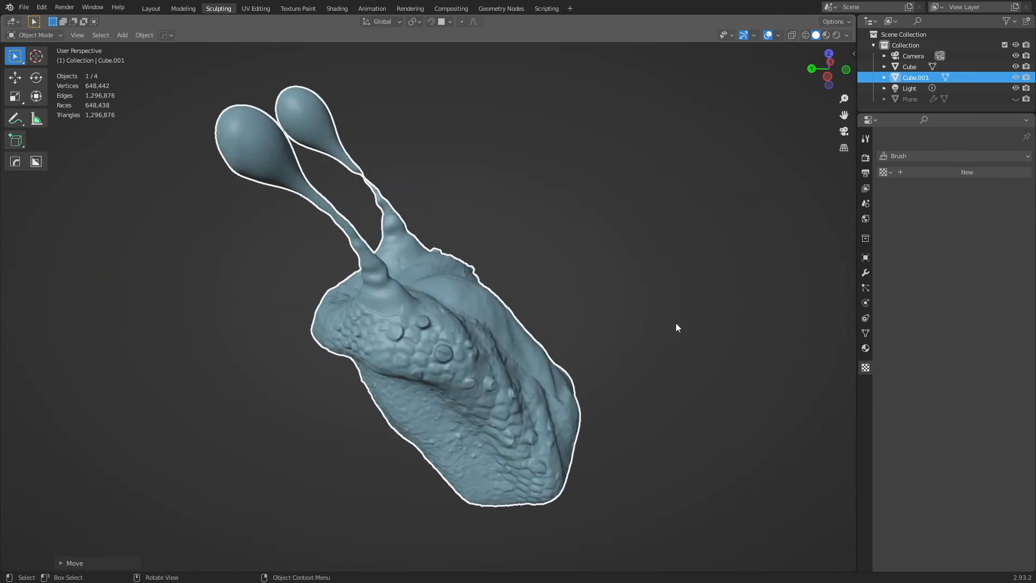
- Display the Quad Remesher settings for the duplicated head
key(n)
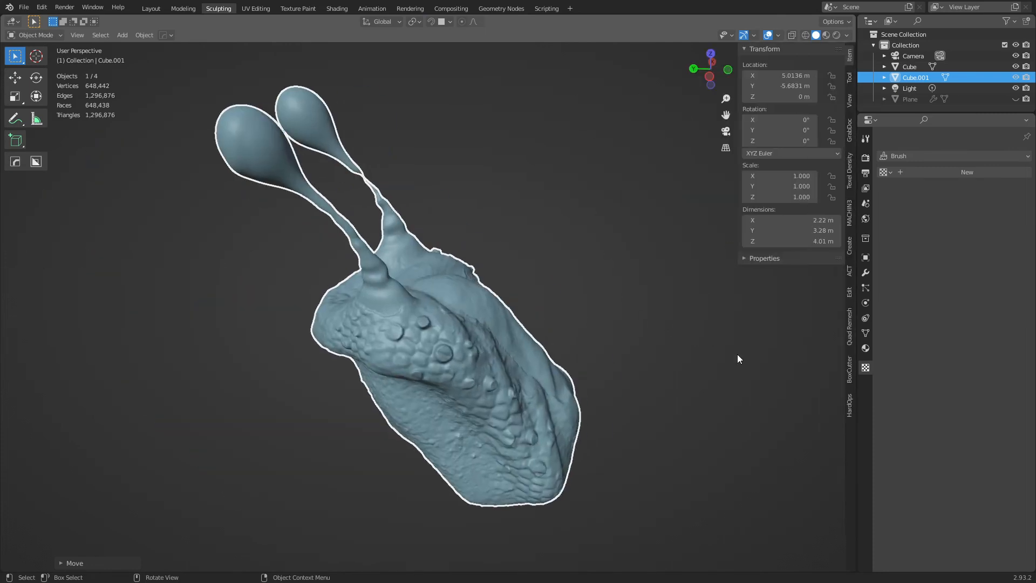
click(850, 405)
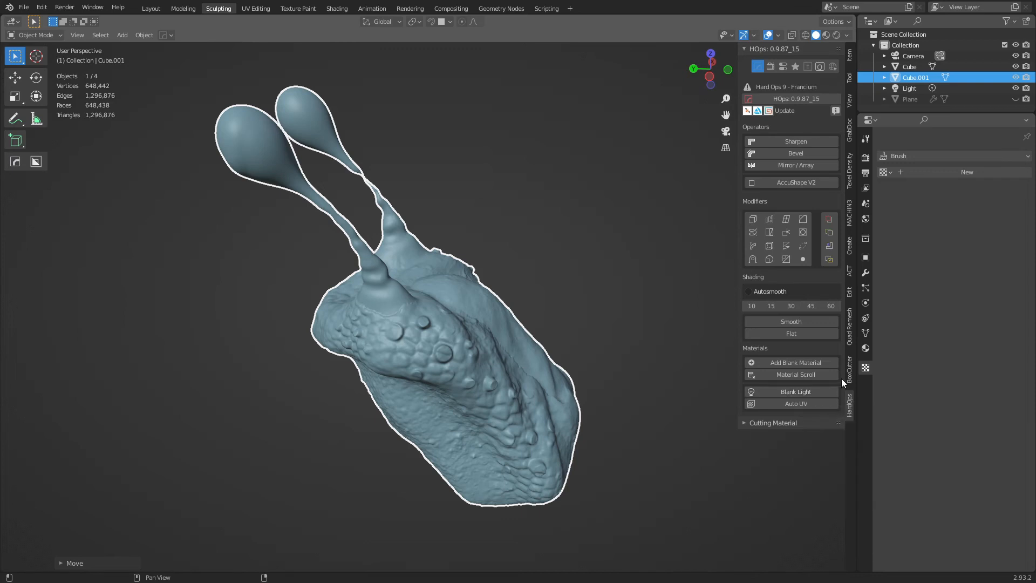
click(847, 335)
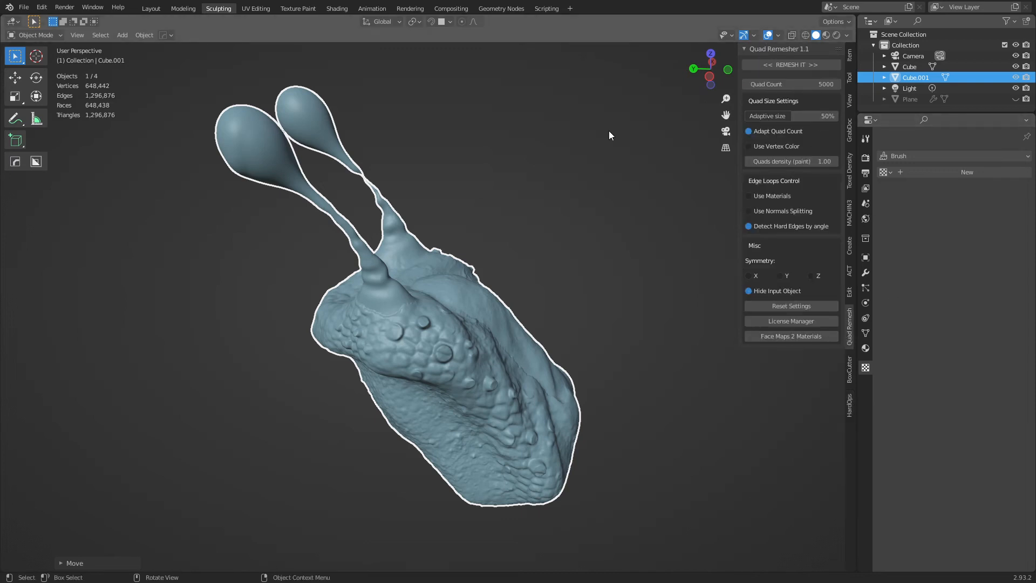
- Examine the duplicated head from several sides with its wireframe displayed, and turn the wireframe off again
mouse_move(451, 372)
middle_down()
mouse_move(397, 294)
mouse_move(458, 284)
mouse_move(553, 361)
middle_up()
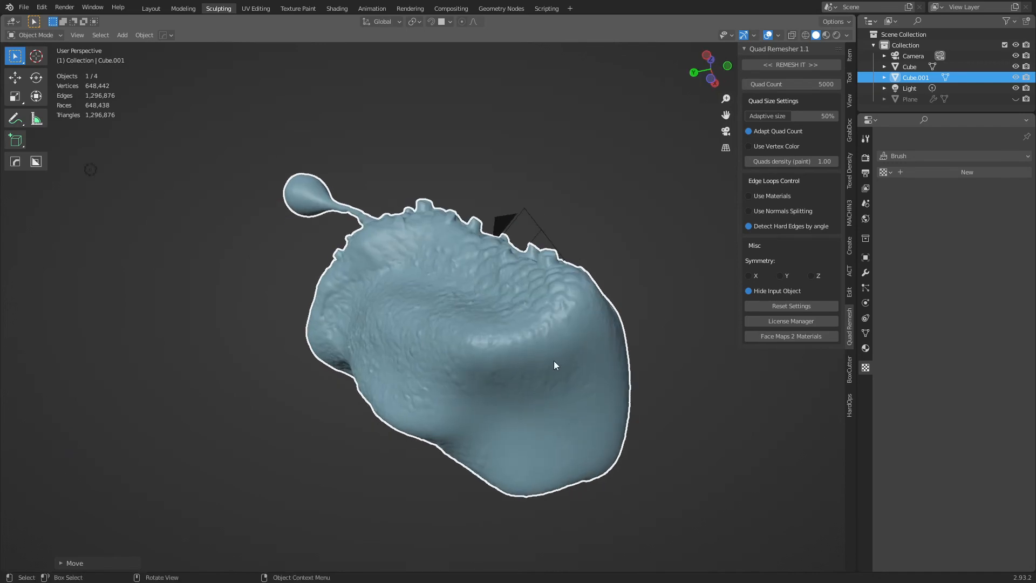
mouse_move(242, 249)
middle_down()
mouse_move(526, 322)
mouse_move(634, 316)
mouse_move(615, 314)
middle_up()
scroll(549, 249, up, 2)
key(shift+w)
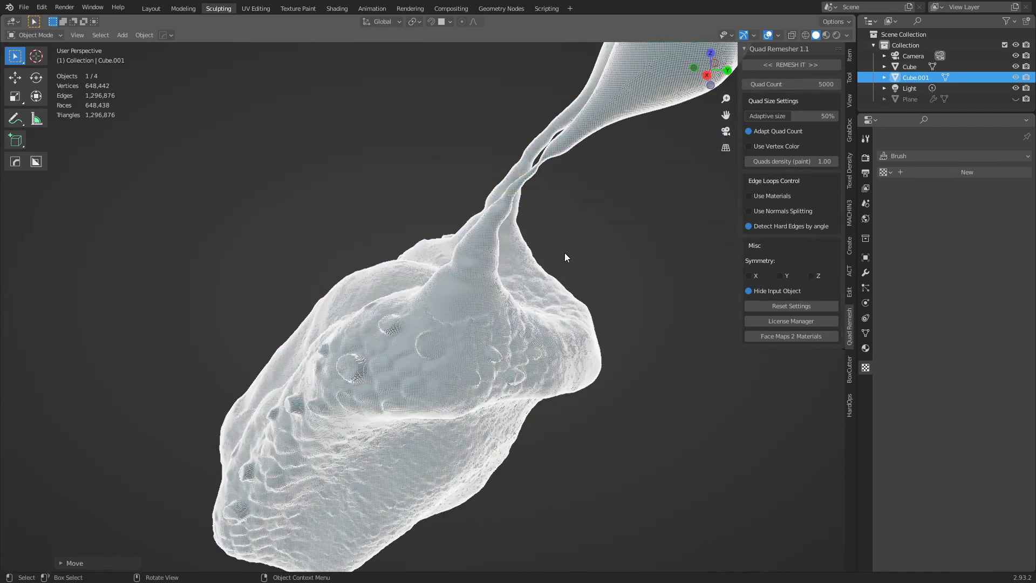
mouse_move(581, 259)
middle_down()
mouse_move(620, 263)
mouse_move(517, 256)
mouse_move(534, 112)
middle_up()
key(shift+w)
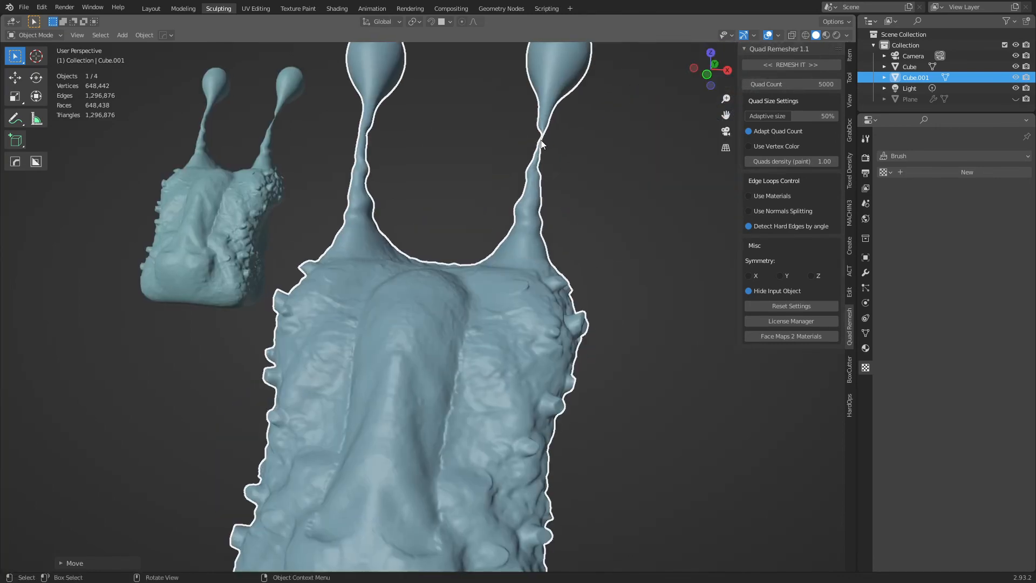
- Switch the duplicated head to Sculpt Mode
key(ctrl+Tab)
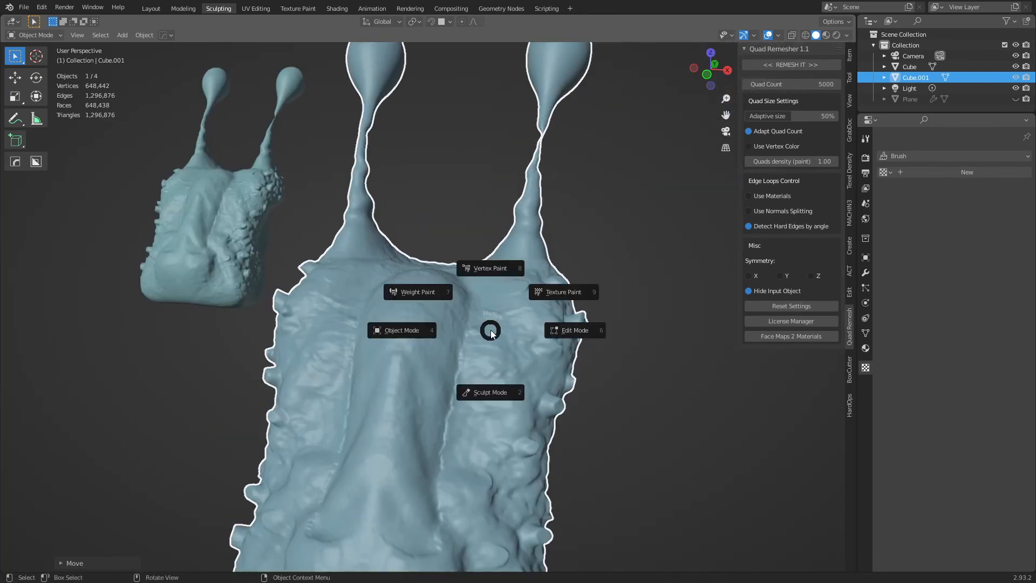
click(492, 392)
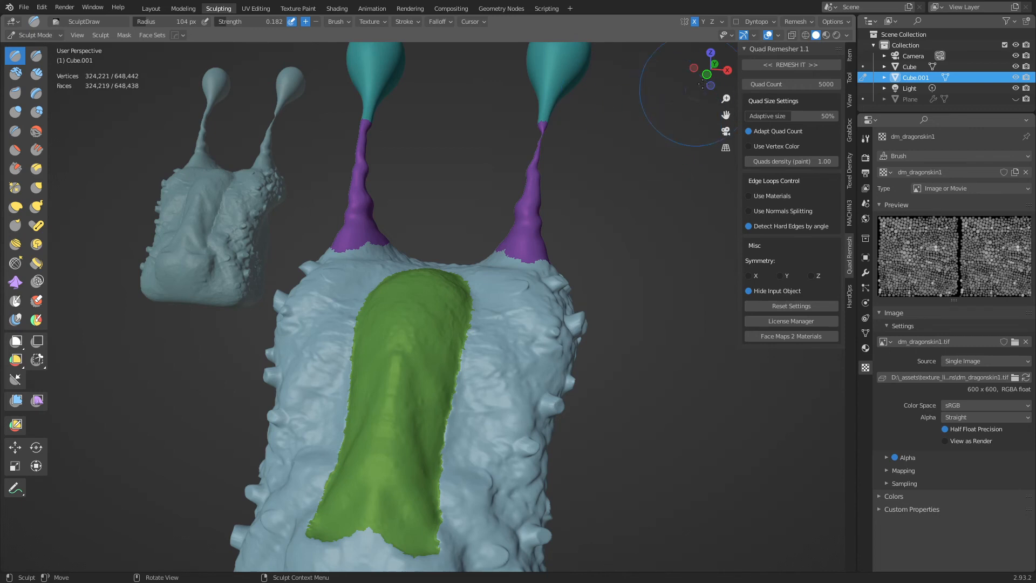
- Symmetrize the duplicated head's sculpt across the X axis in the -X to +X direction
click(785, 23)
mouse_move(723, 22)
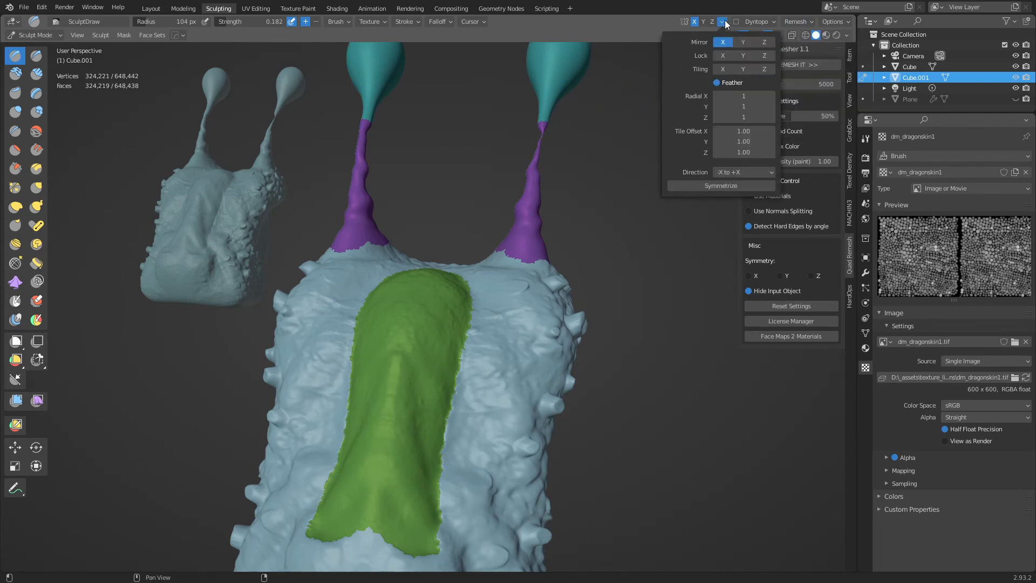
click(731, 187)
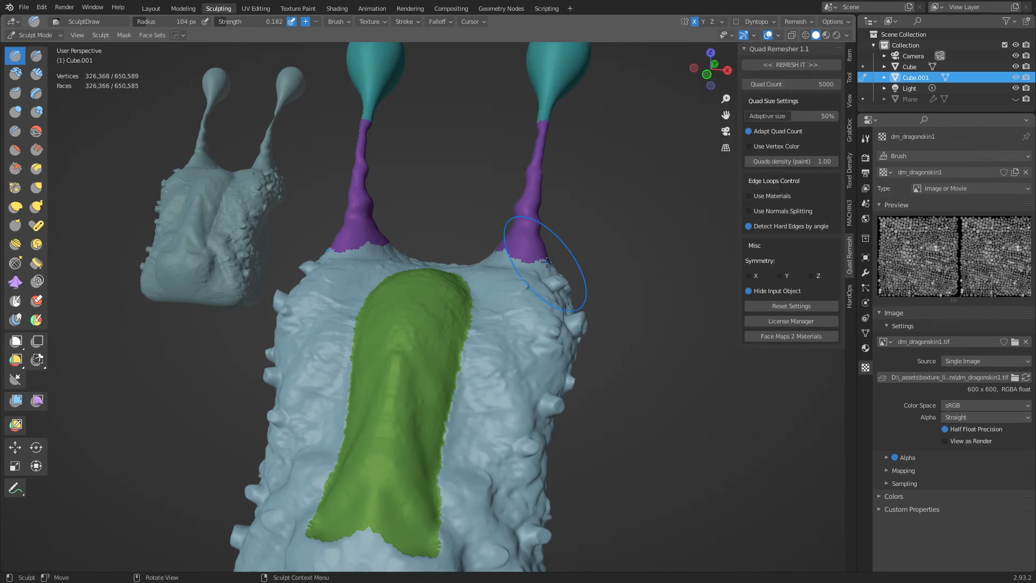
- Examine the symmetrized head from the front, sides and back, including the skin detail around the eye stalks
middle_drag(601, 231, 439, 240)
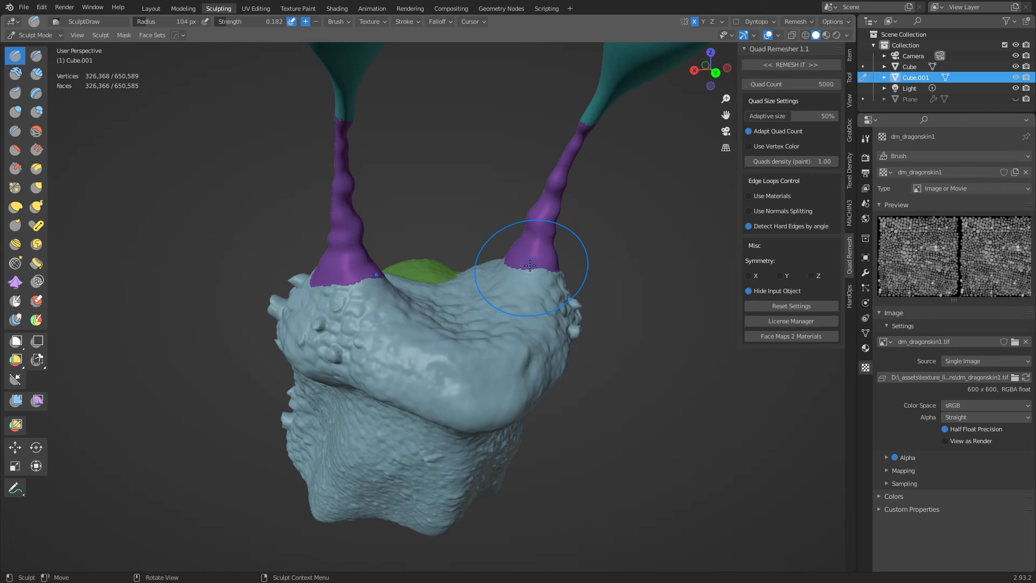
mouse_move(530, 264)
middle_down()
mouse_move(527, 255)
mouse_move(497, 276)
middle_up()
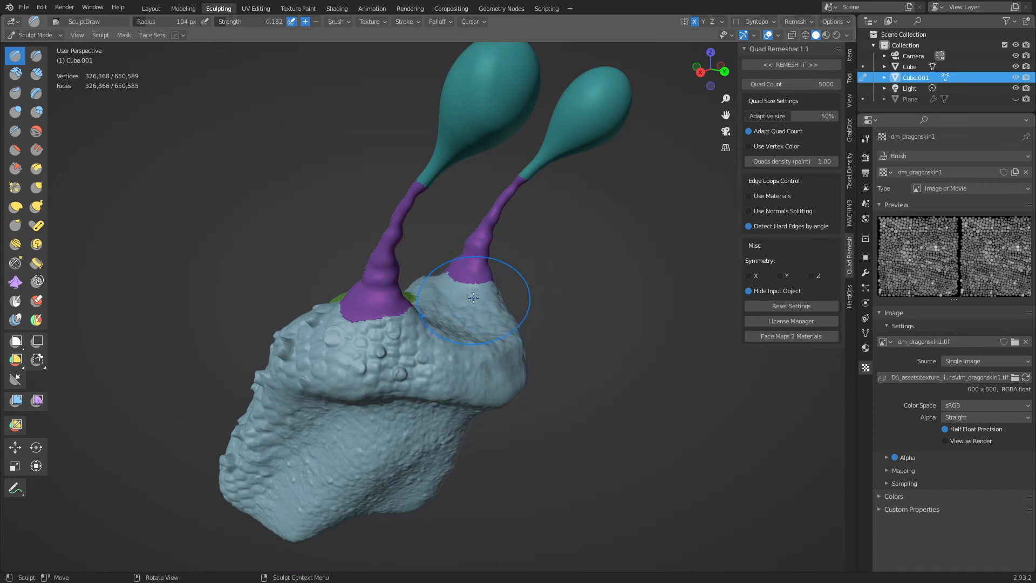
middle_drag(497, 278, 577, 284)
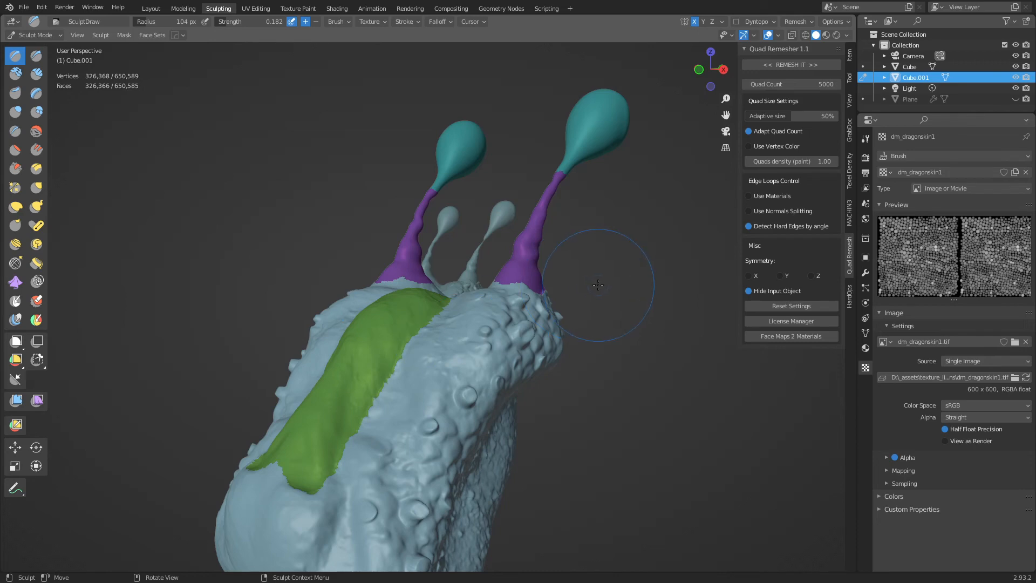
middle_drag(577, 284, 504, 289)
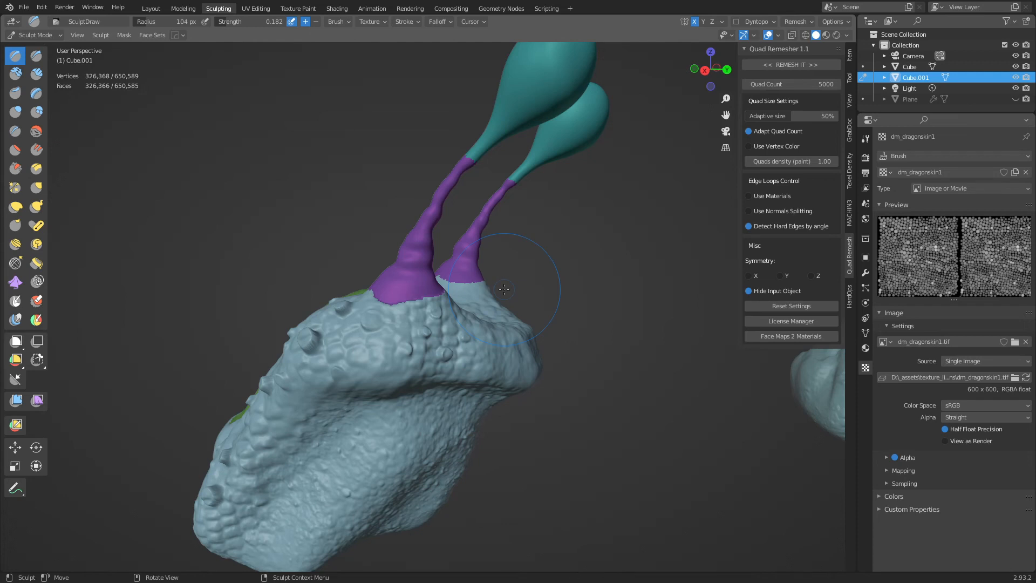
middle_drag(525, 306, 490, 305)
shift+middle_drag(498, 269, 386, 332)
scroll(502, 291, up, 2)
scroll(503, 336, down, 1)
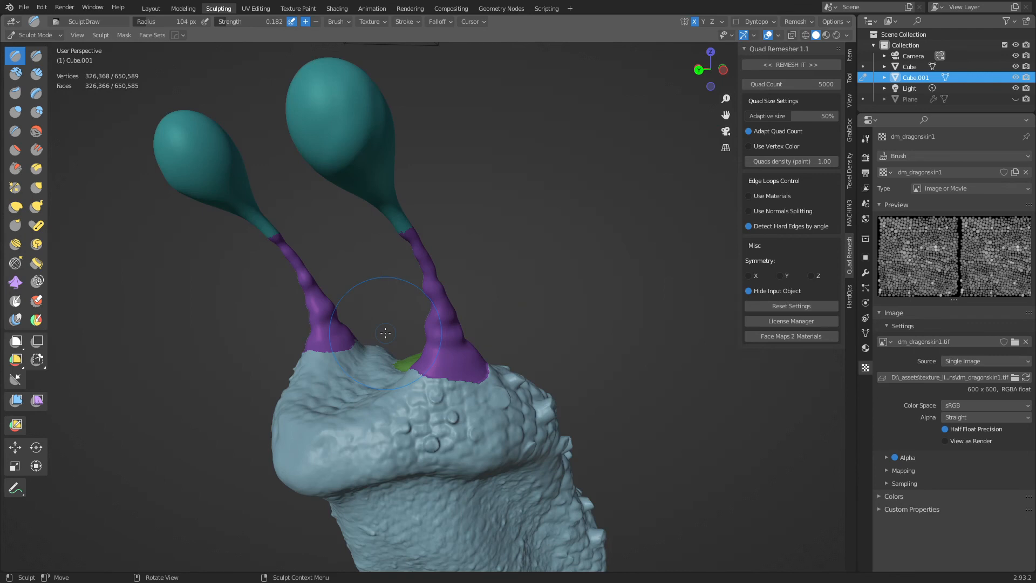
middle_drag(418, 340, 375, 335)
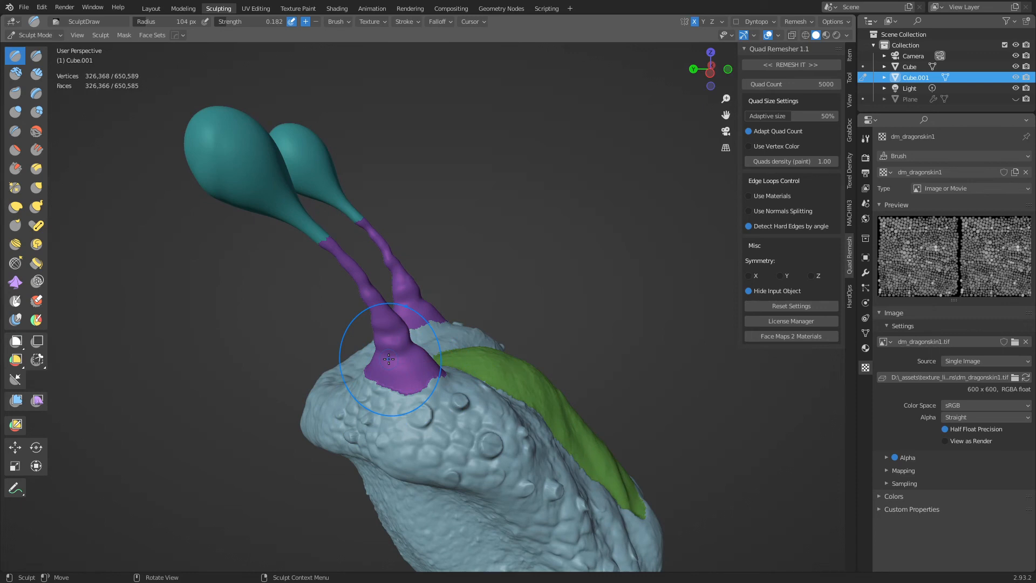
middle_drag(389, 359, 412, 306)
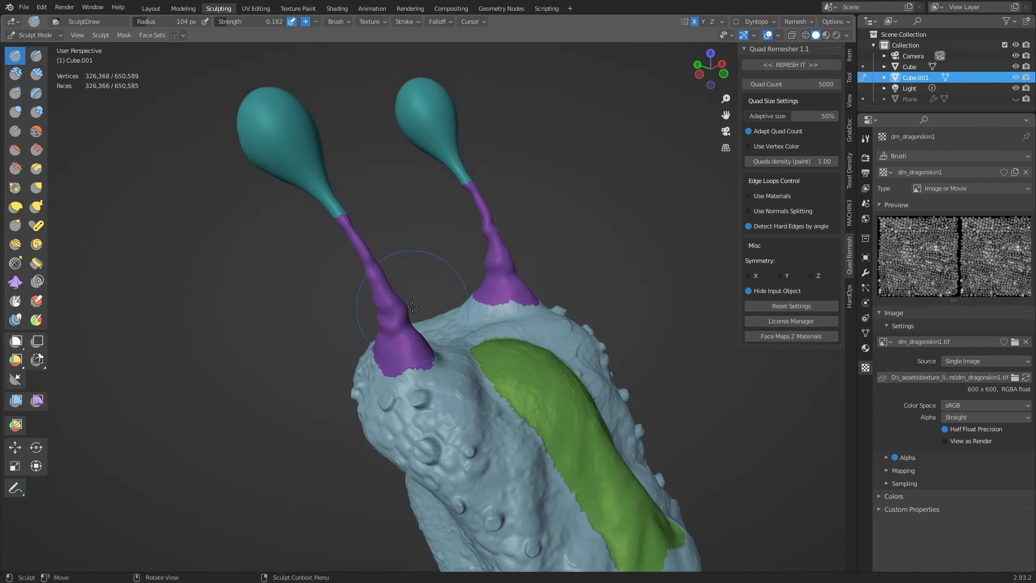
mouse_move(412, 306)
middle_down()
mouse_move(419, 345)
mouse_move(382, 307)
mouse_move(413, 335)
mouse_move(360, 319)
middle_up()
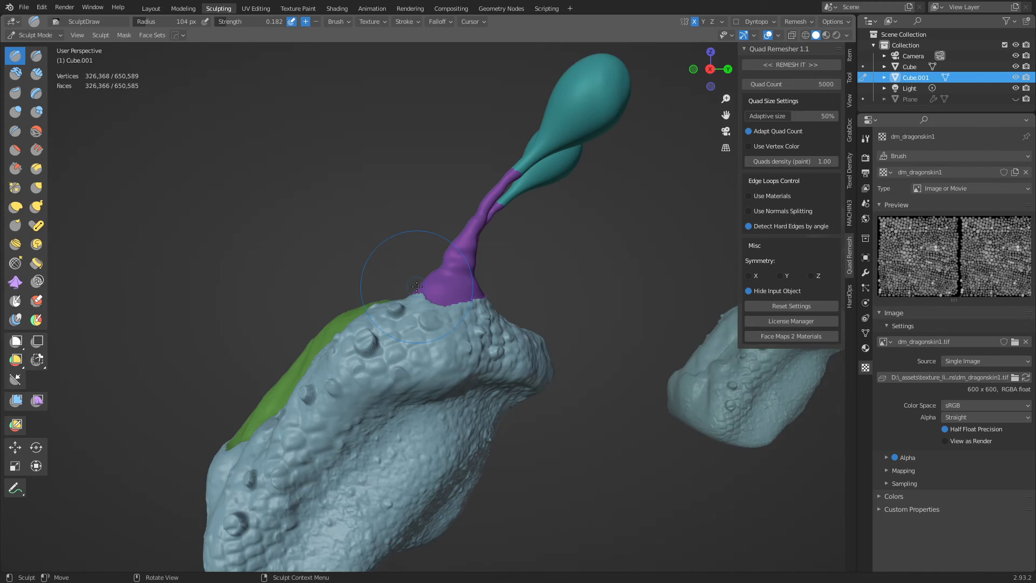
mouse_move(417, 286)
middle_down()
mouse_move(394, 306)
mouse_move(421, 275)
mouse_move(464, 267)
mouse_move(425, 269)
middle_up()
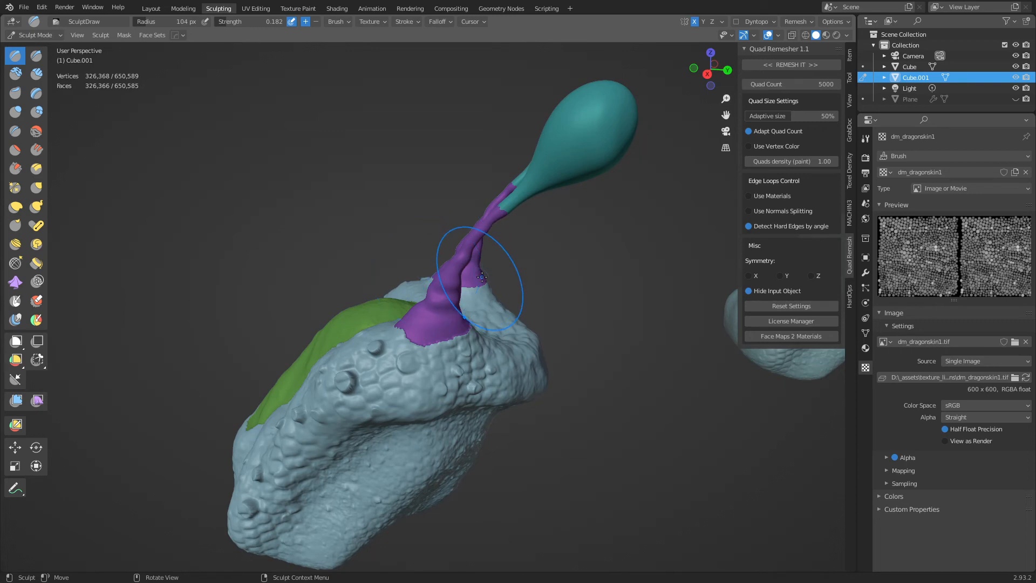
mouse_move(480, 280)
middle_down()
mouse_move(457, 329)
mouse_move(447, 322)
middle_up()
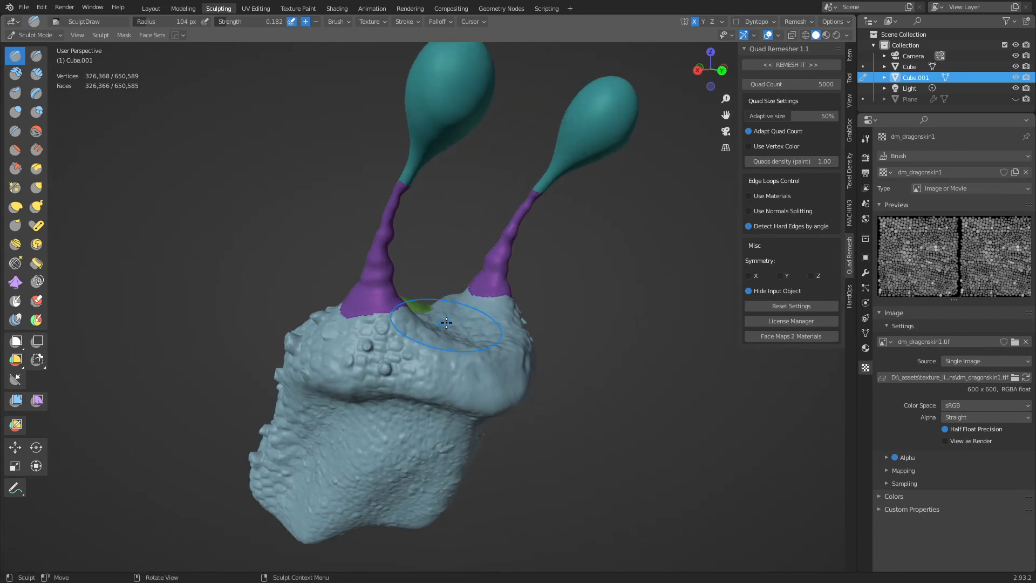
mouse_move(446, 323)
middle_down()
mouse_move(476, 286)
mouse_move(513, 333)
mouse_move(481, 353)
mouse_move(504, 347)
middle_up()
mouse_move(515, 391)
mouse_down()
mouse_move(426, 400)
mouse_move(442, 444)
mouse_up()
mouse_move(415, 423)
middle_down()
mouse_move(393, 412)
mouse_move(469, 373)
mouse_move(460, 365)
middle_up()
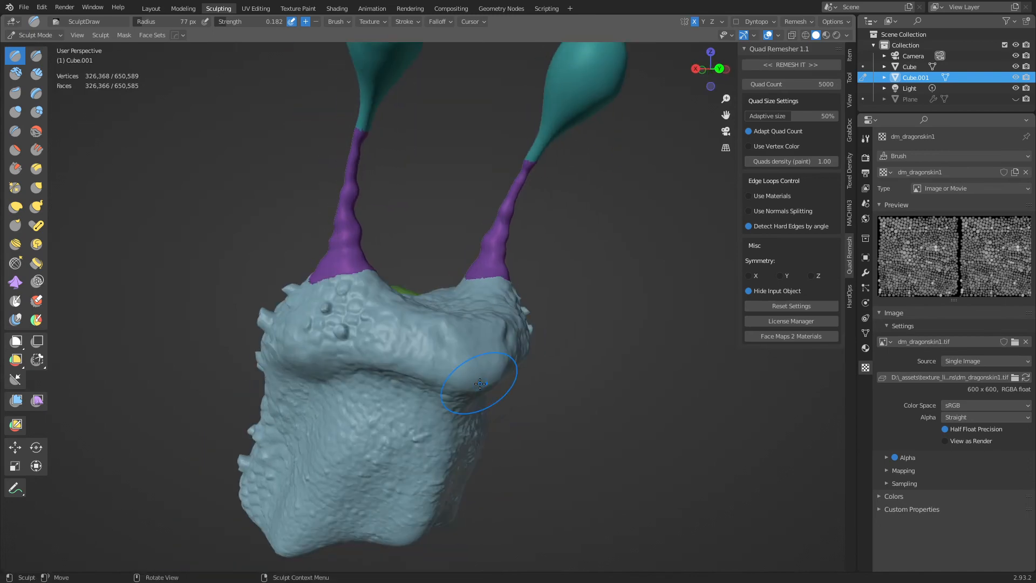
- Return the duplicated head to Object Mode and display its wireframe to check the mesh density up close
key(ctrl+Tab)
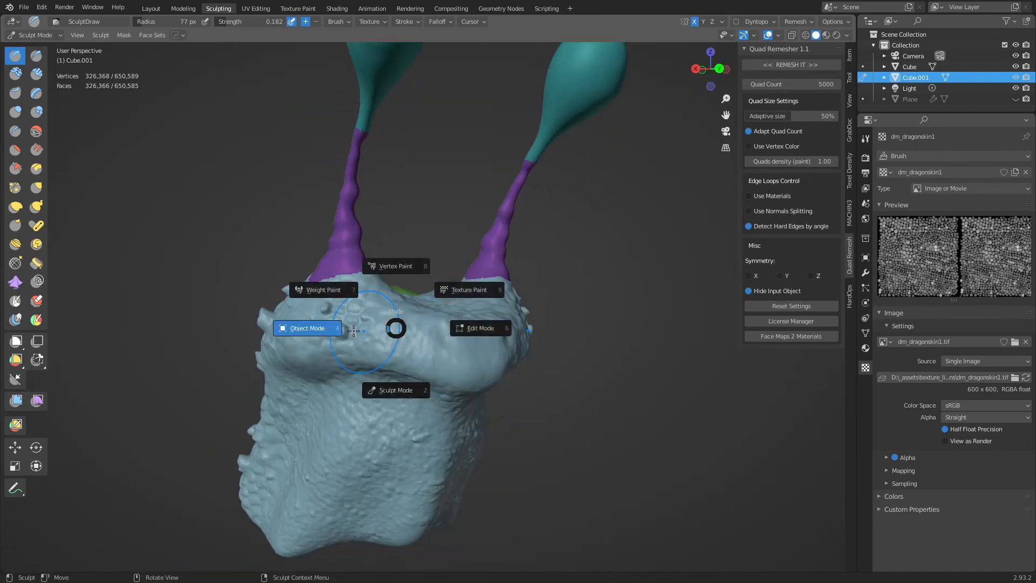
click(353, 326)
scroll(352, 326, down, 2)
key(shift+z)
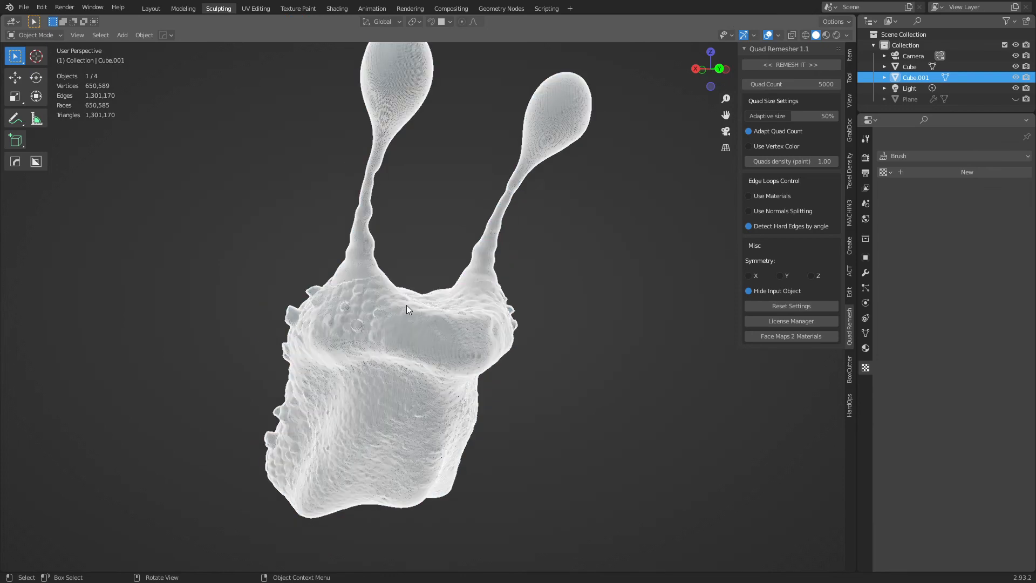
middle_drag(471, 296, 530, 319)
scroll(458, 350, up, 4)
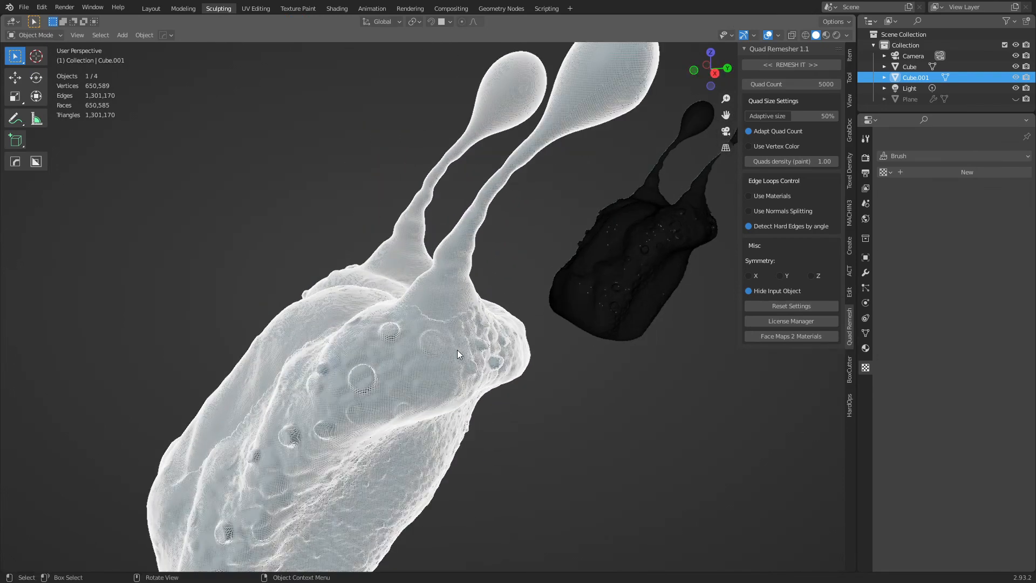
middle_drag(448, 355, 262, 407)
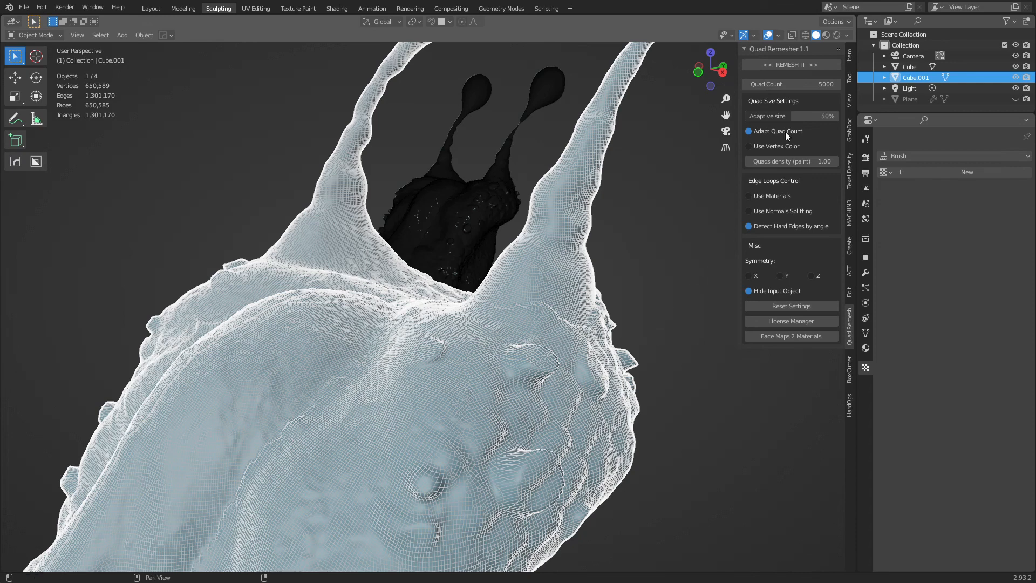
- Set the Quad Remesher quad count to 700000 for the duplicated head
click(824, 85)
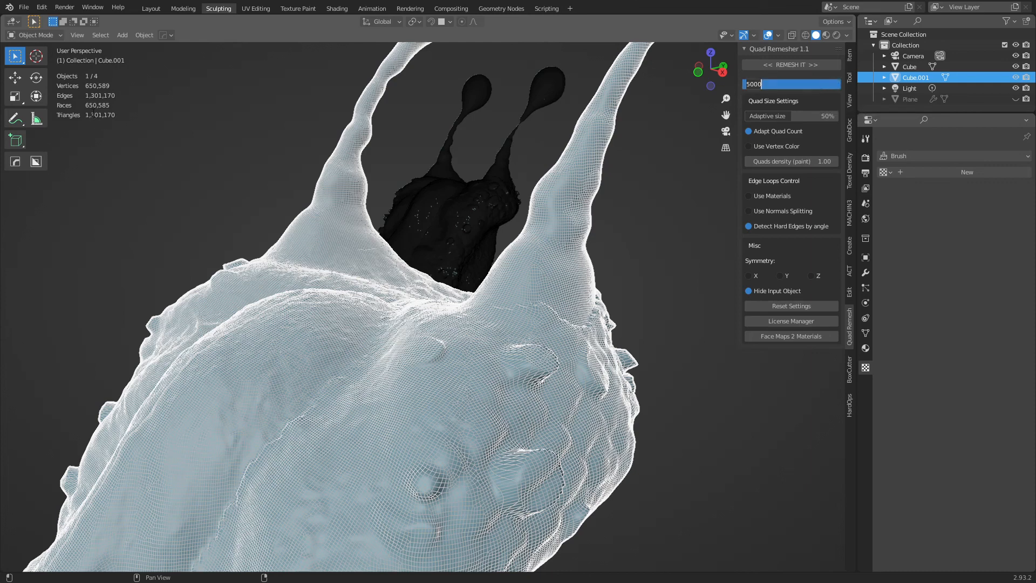
text(500)
key(BackSpace)
key(BackSpace)
key(BackSpace)
text(700000)
key(Return)
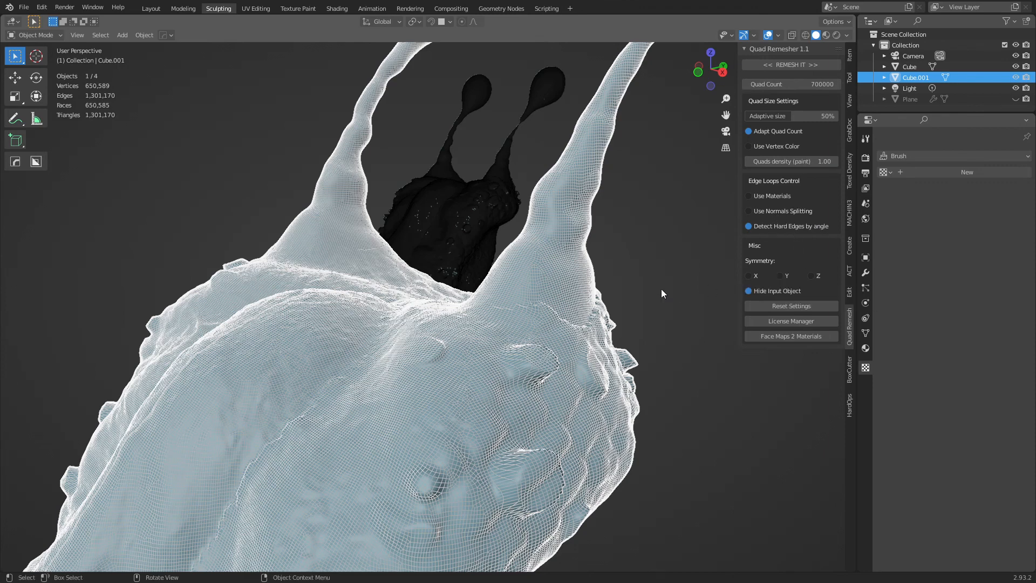
- Enable X symmetry in Quad Remesher and remesh the duplicated head
mouse_move(661, 289)
middle_down()
mouse_move(547, 301)
mouse_move(630, 311)
middle_up()
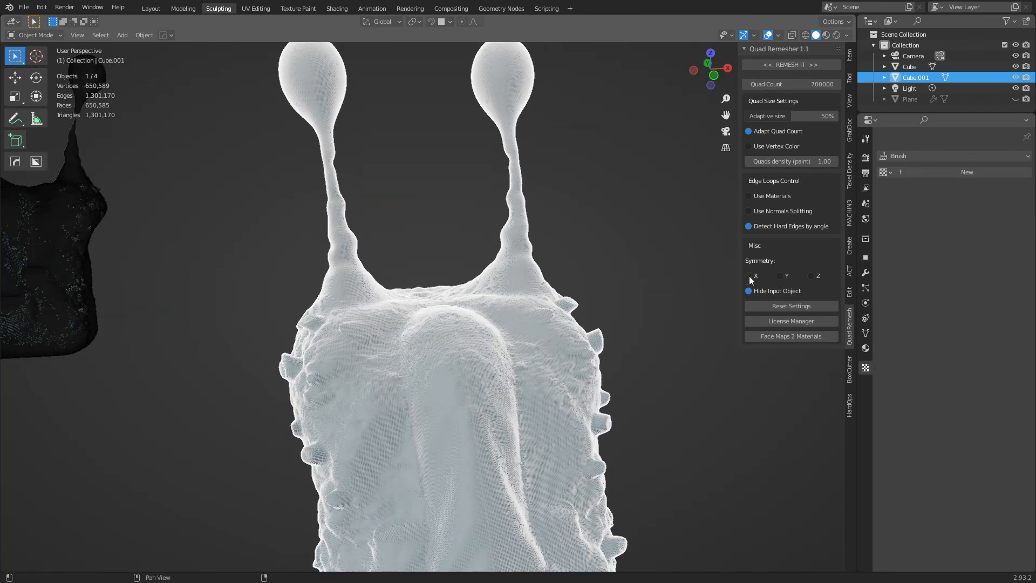
click(749, 276)
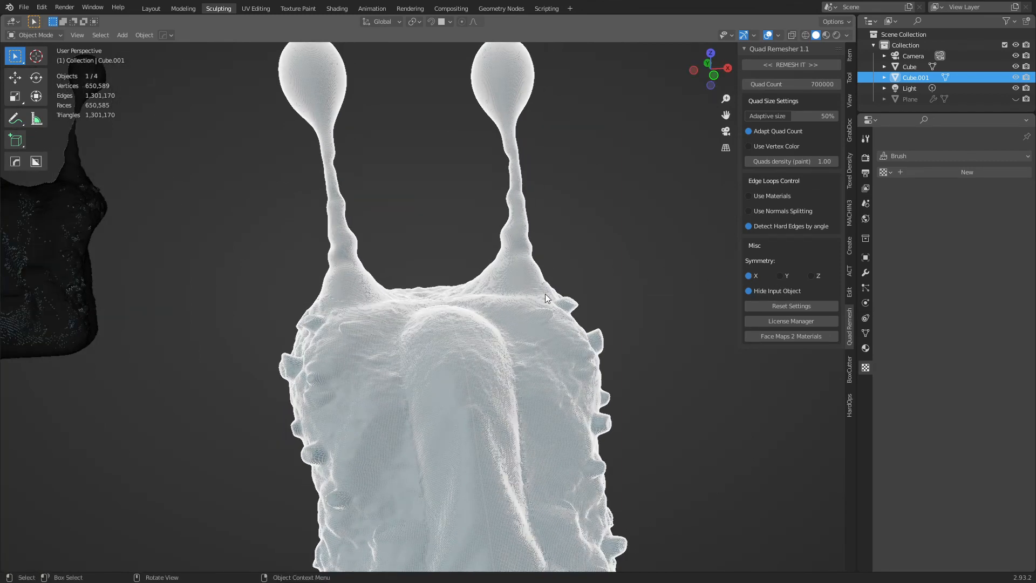
click(794, 65)
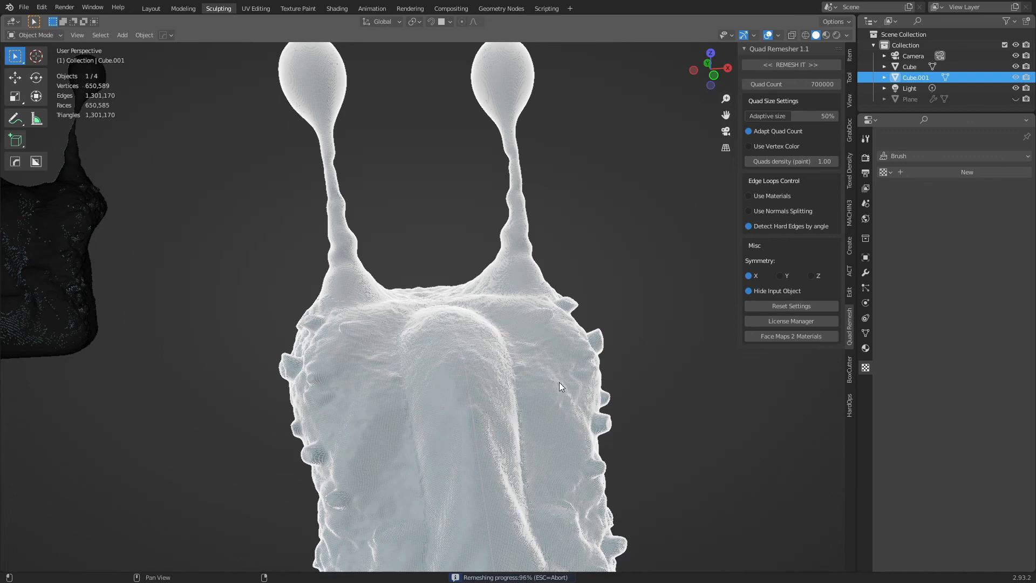
- Deselect the remeshed head and examine its dense quad flow around the skin bumps and folds
click(659, 435)
middle_drag(578, 477, 487, 462)
middle_drag(555, 277, 498, 361)
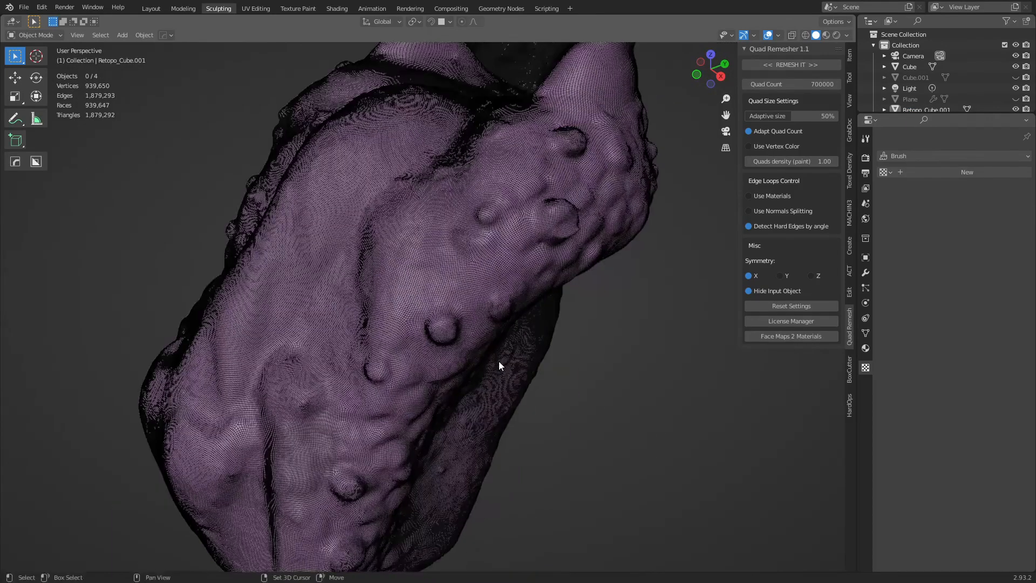
scroll(492, 356, up, 4)
scroll(494, 355, up, 3)
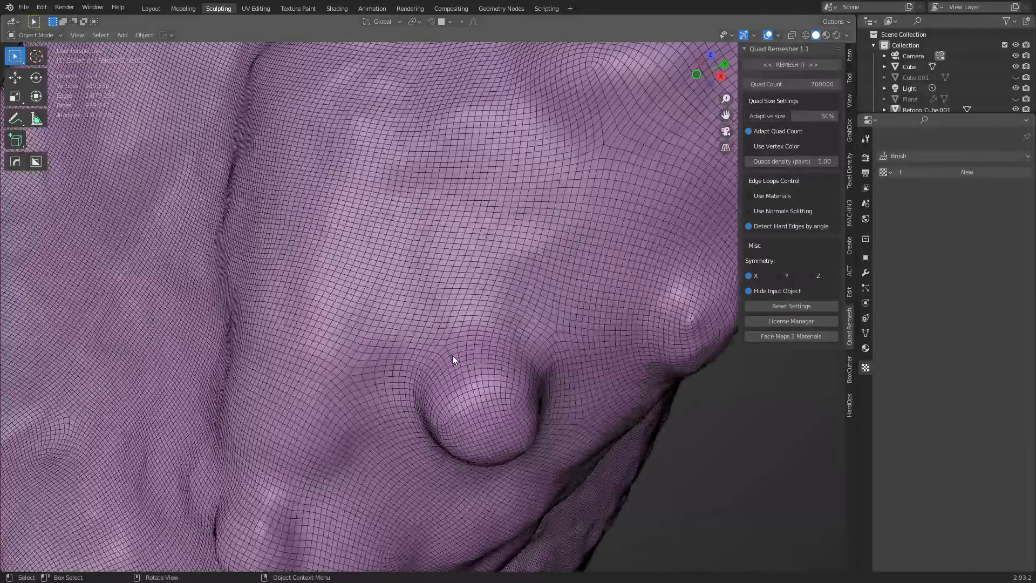
middle_drag(549, 341, 483, 386)
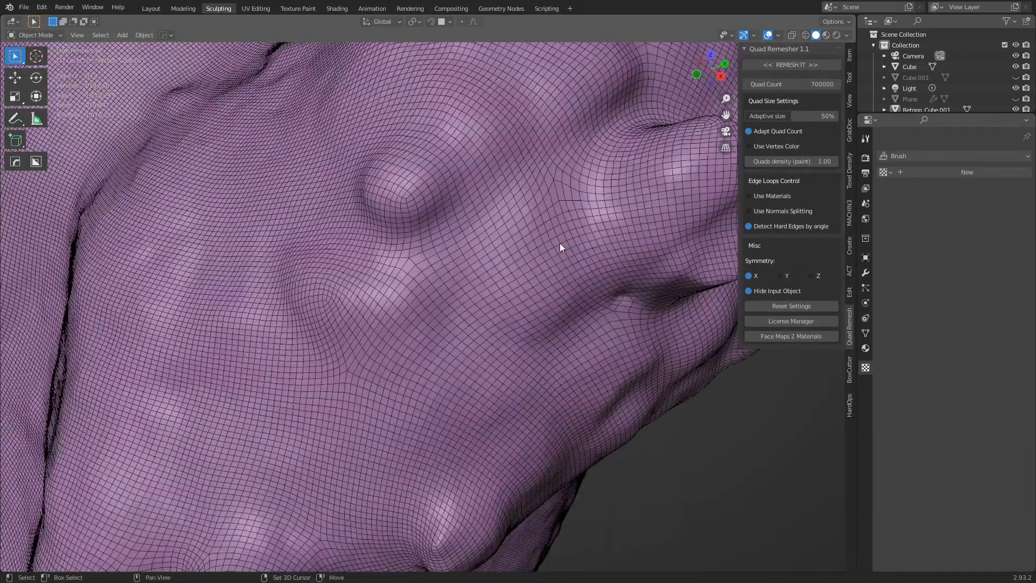
middle_drag(550, 300, 459, 354)
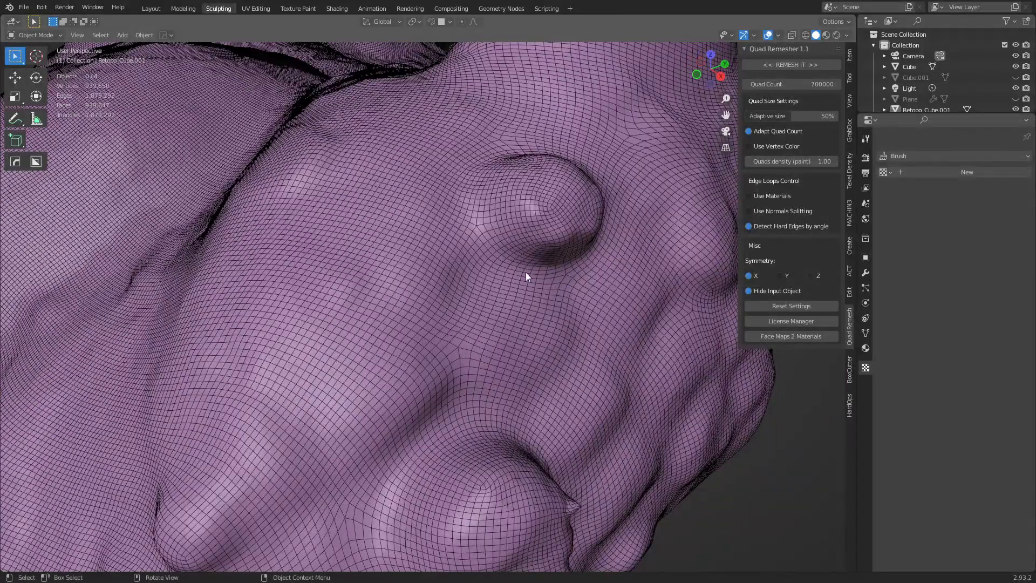
middle_drag(607, 164, 479, 343)
scroll(465, 326, up, 1)
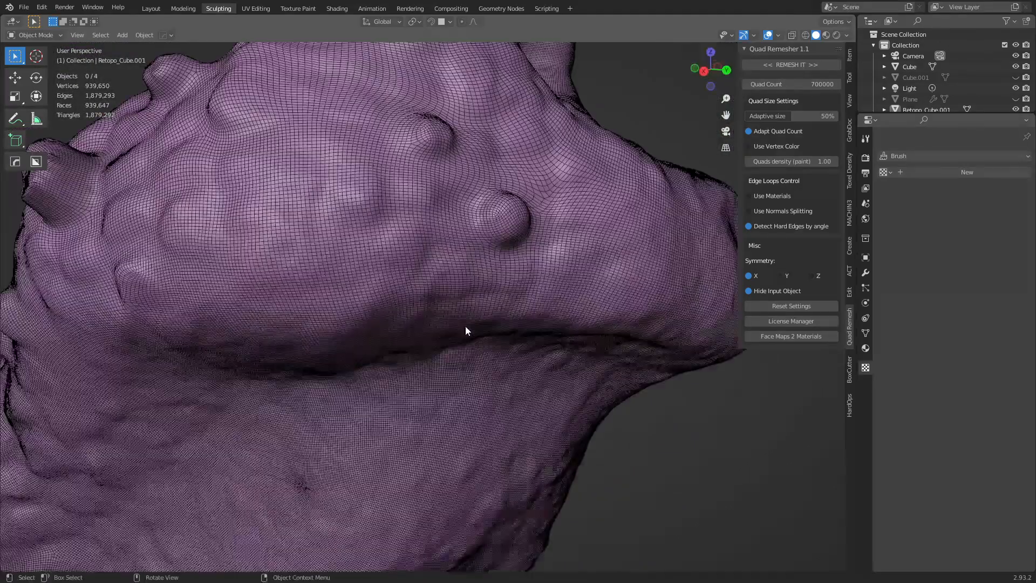
middle_drag(420, 441, 539, 329)
middle_drag(512, 335, 498, 374)
scroll(538, 268, up, 3)
scroll(539, 267, down, 5)
- Select the dense remeshed head and remesh it with a quad count of 5000
click(425, 330)
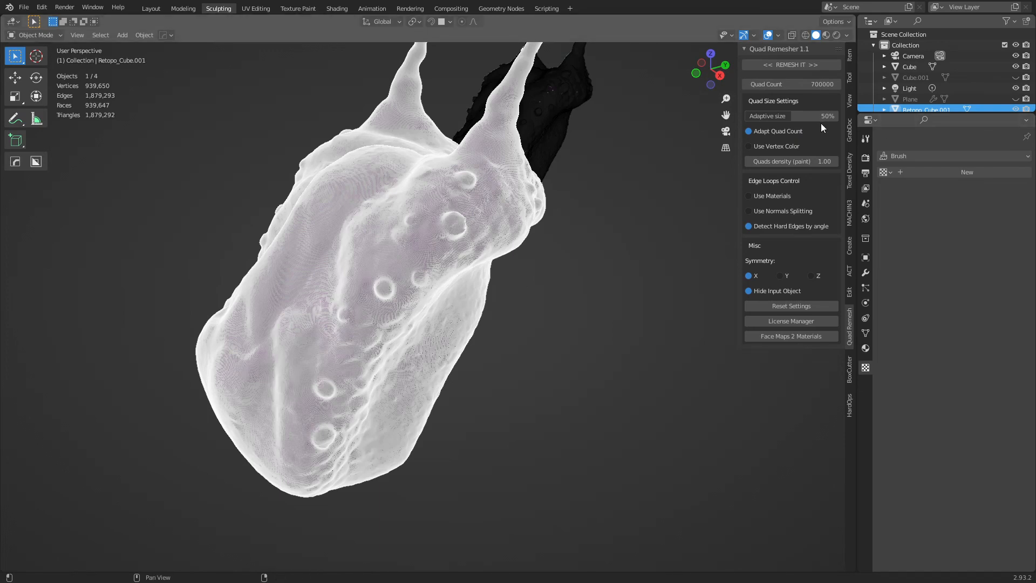
click(822, 84)
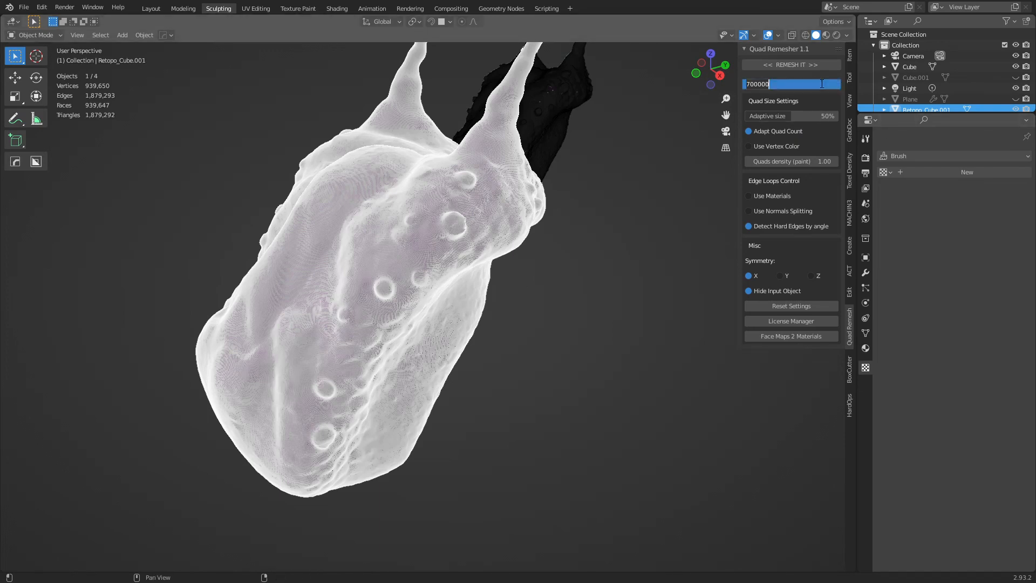
text(5000)
key(Return)
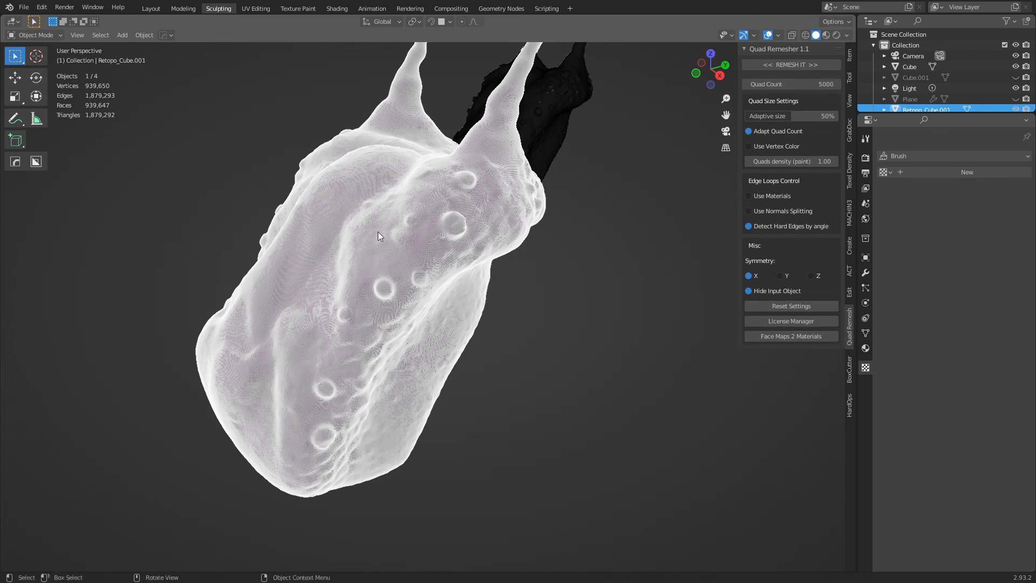
click(798, 65)
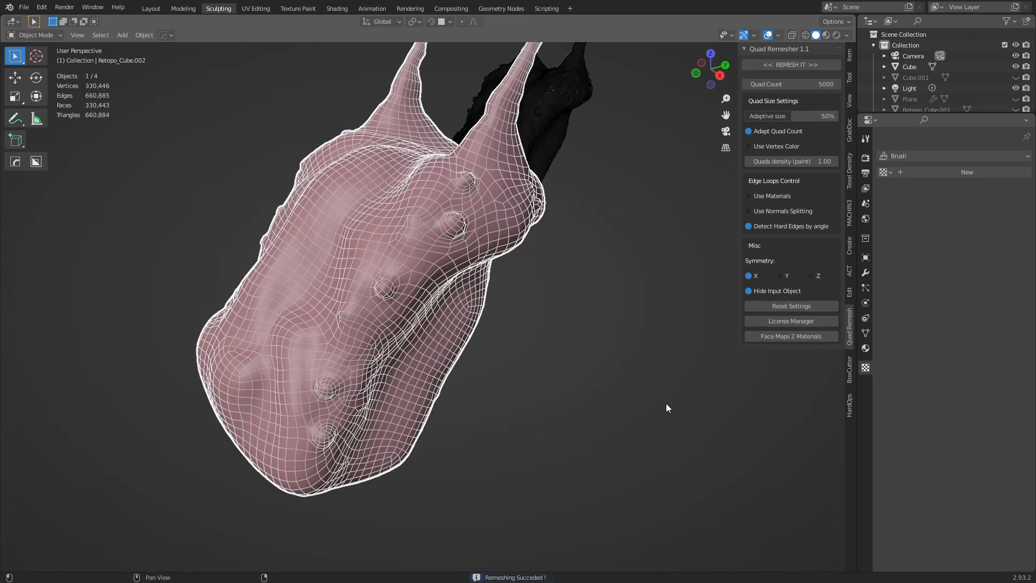
- Check the coarser head's topology from several sides and set the Quad Remesher quad count to 1000
middle_drag(464, 374, 628, 361)
middle_drag(555, 389, 604, 388)
middle_drag(463, 232, 511, 293)
middle_drag(500, 239, 477, 331)
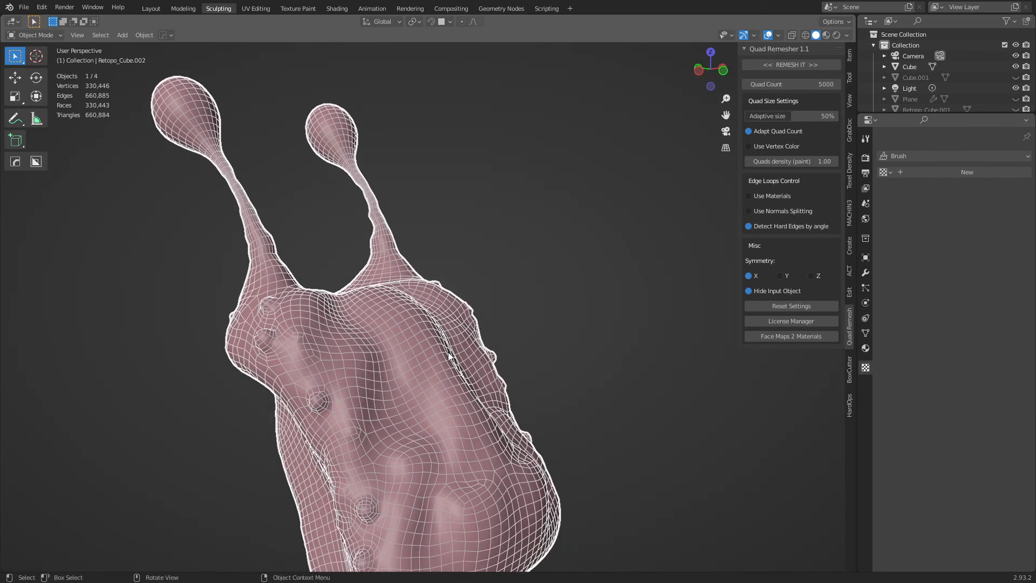
shift+middle_drag(458, 348, 530, 342)
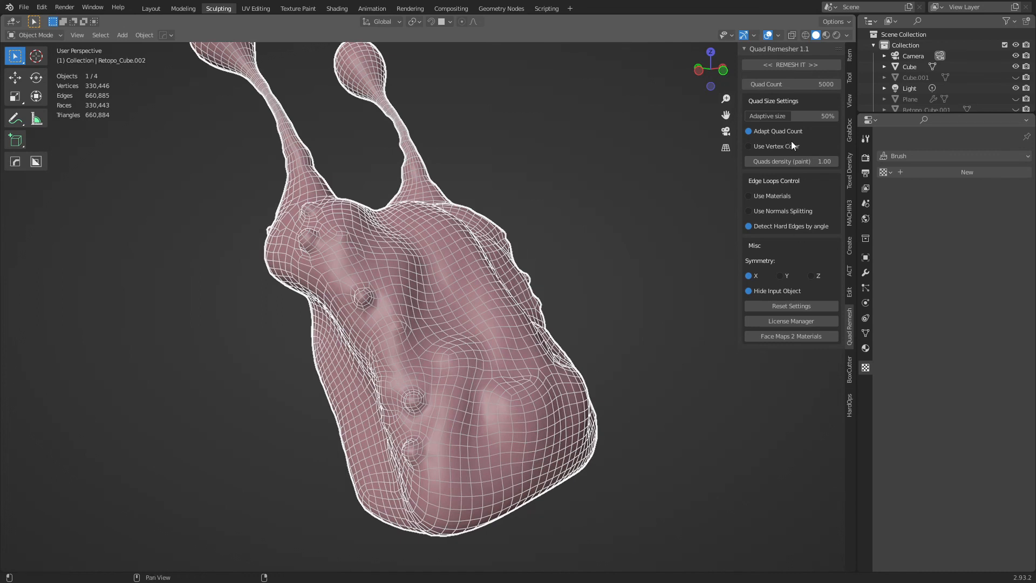
click(791, 84)
text(100)
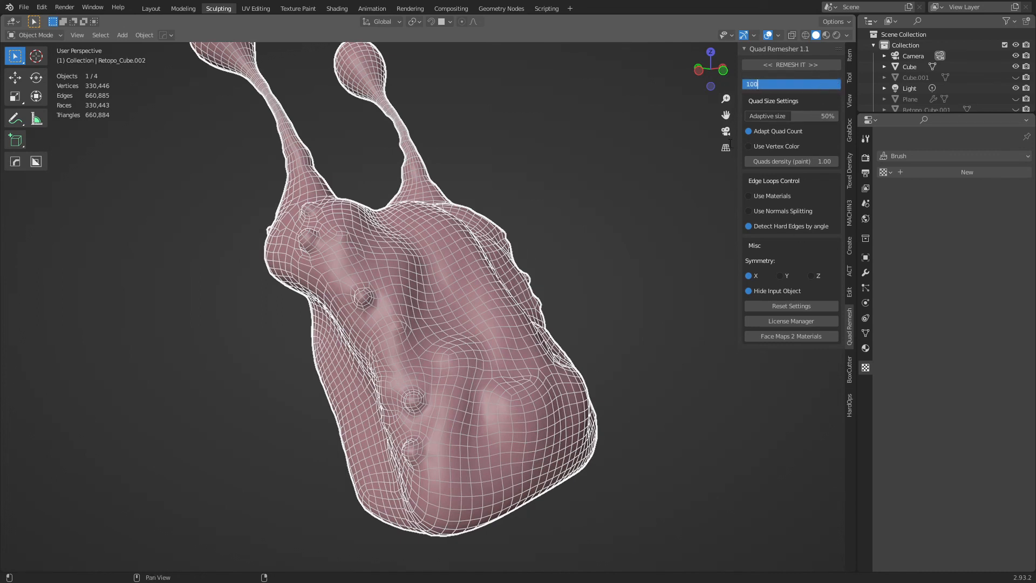
text(0)
key(Return)
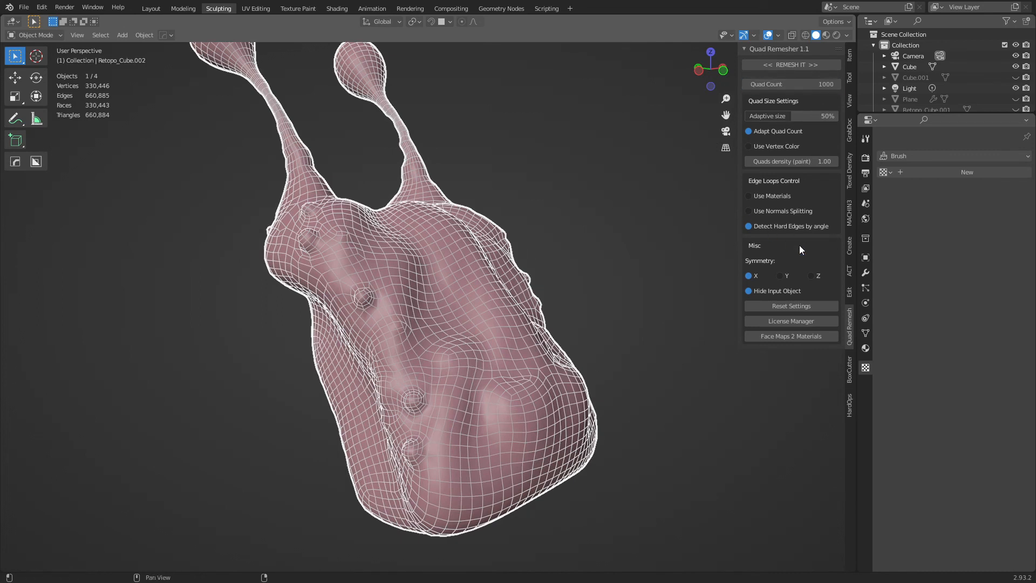
- Remesh the head with a quad count of 1000, and remesh that result with a quad count of 200
click(799, 66)
middle_drag(553, 368, 378, 377)
click(783, 84)
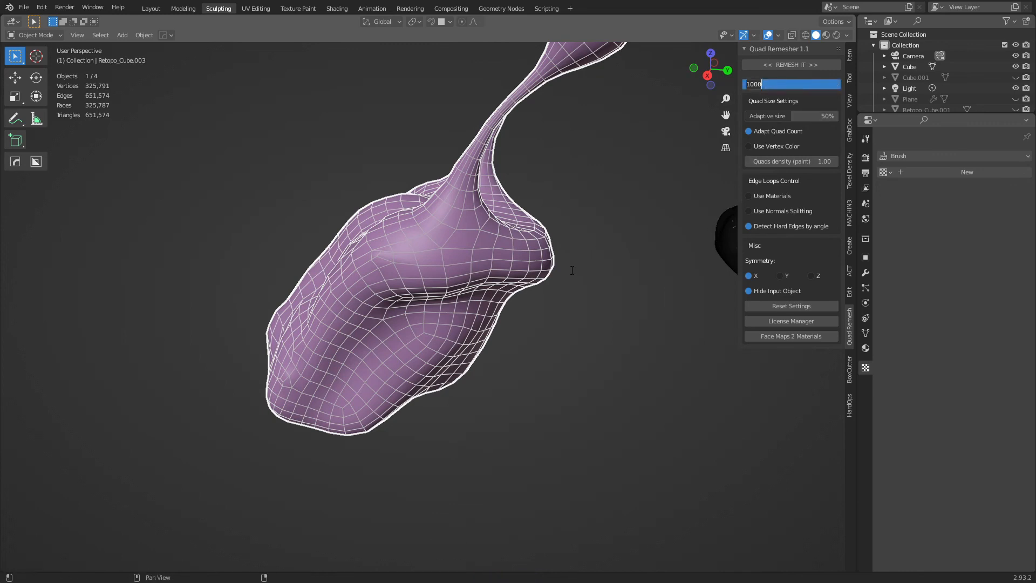
text(200)
key(Return)
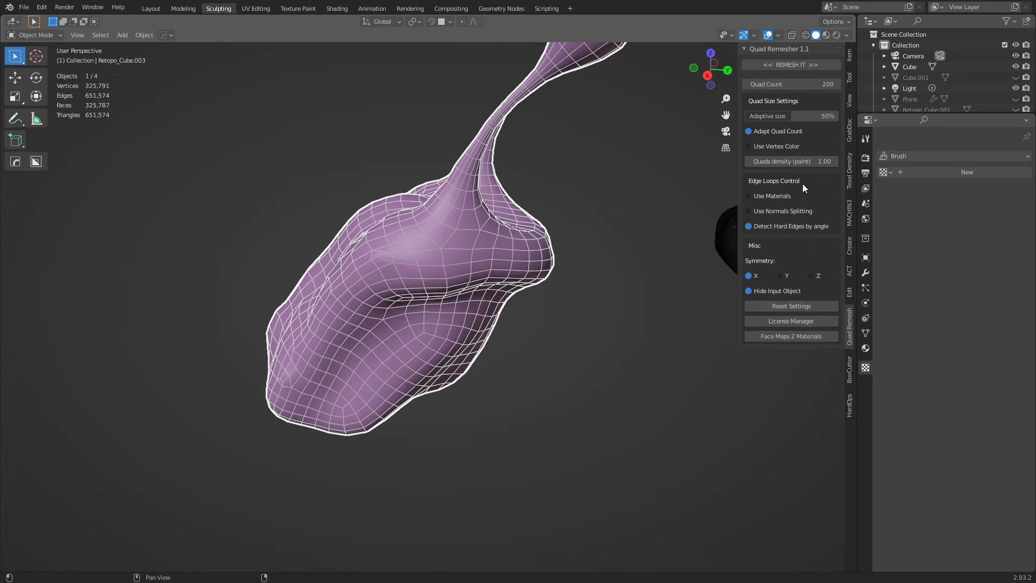
click(795, 66)
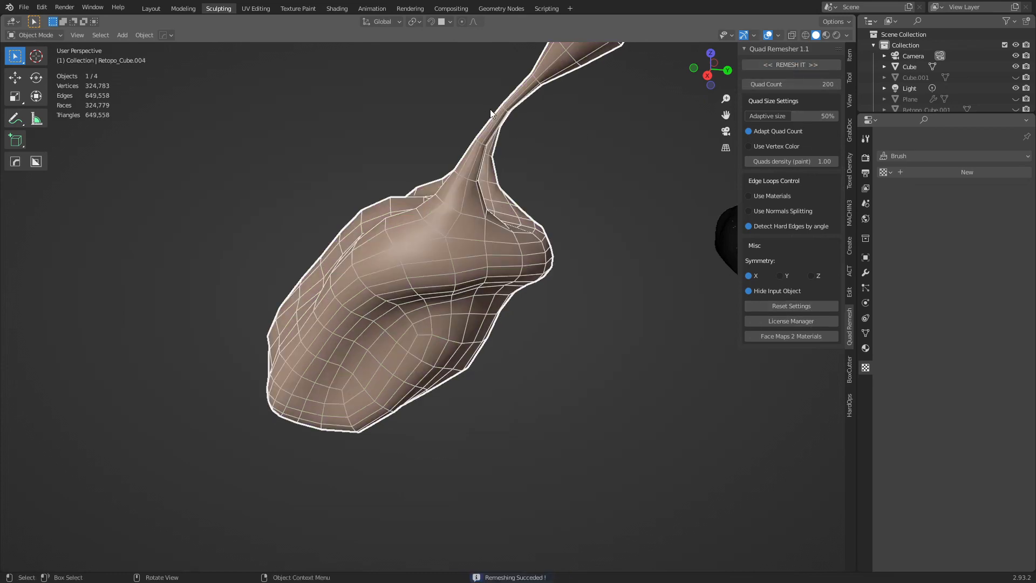
- Examine the coarsest remeshed head from several sides and enter Edit Mode on it
middle_drag(371, 242, 467, 109)
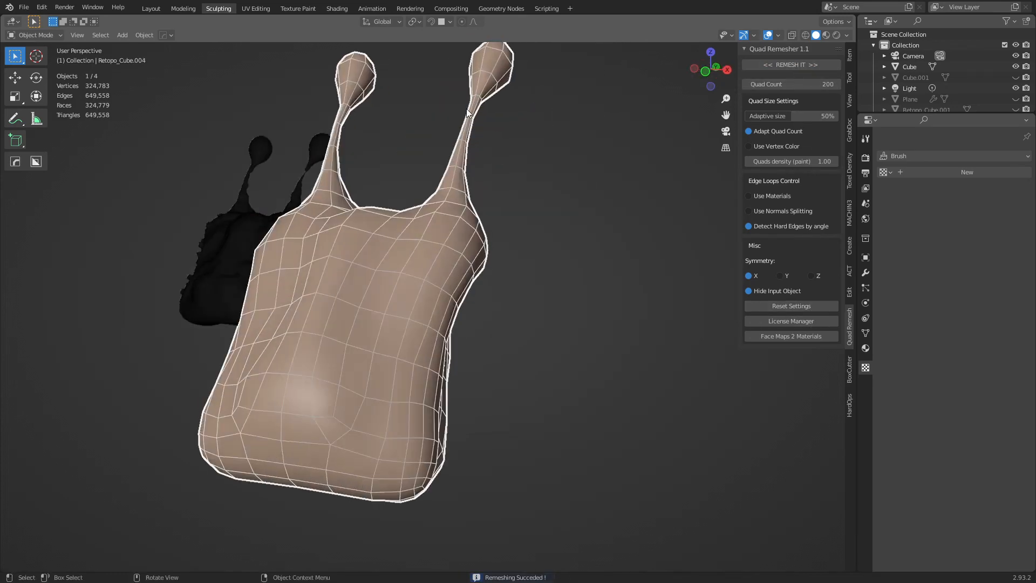
mouse_move(413, 260)
middle_down()
mouse_move(532, 235)
mouse_move(705, 266)
mouse_move(398, 312)
mouse_move(502, 296)
mouse_move(449, 312)
middle_up()
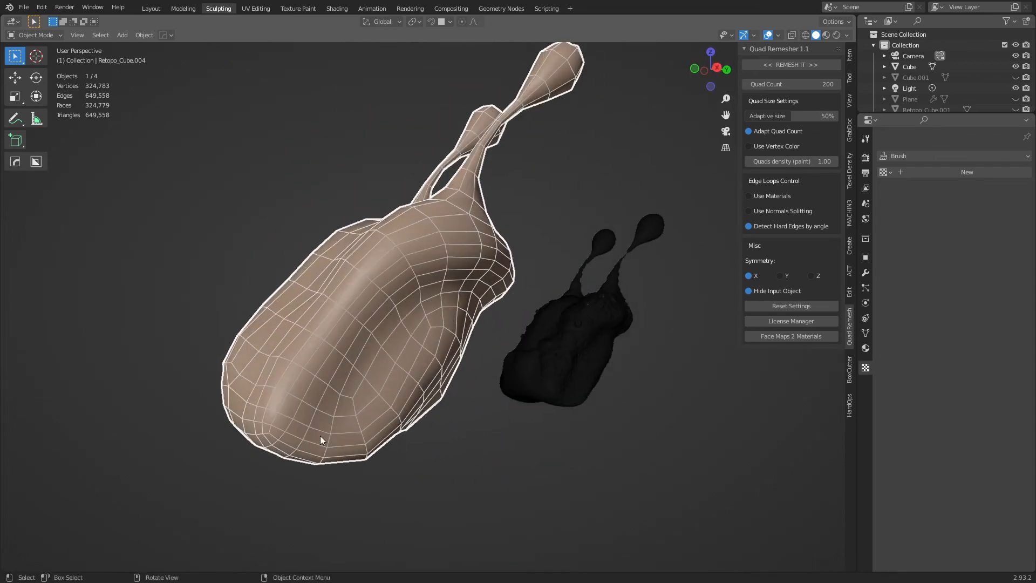
middle_drag(347, 315, 468, 333)
key(ctrl+Tab)
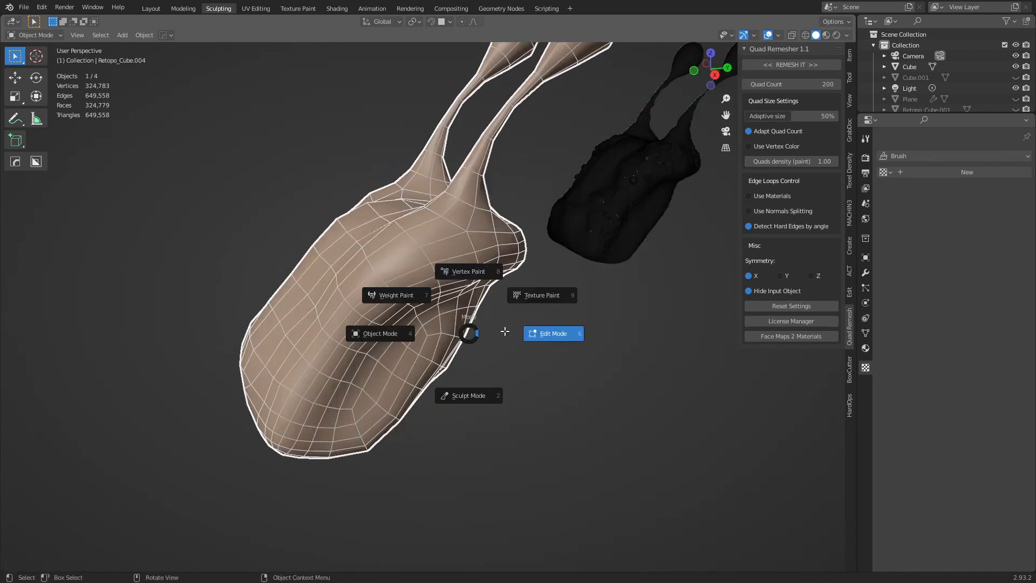
click(504, 331)
- Select edge loops over the brow and trace how they run around the head
alt+click(475, 277)
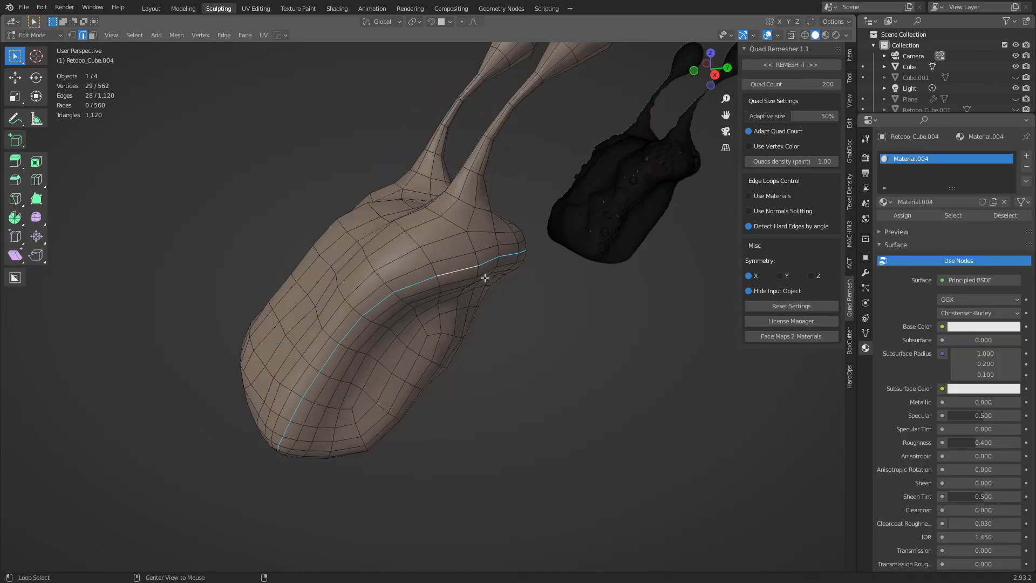
middle_drag(486, 273, 357, 274)
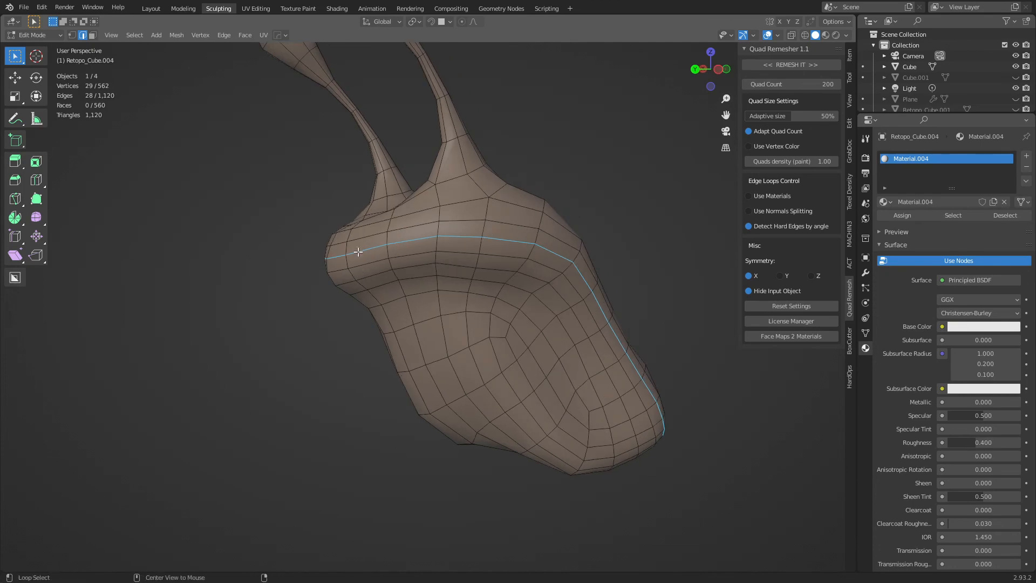
alt+click(364, 239)
key(x)
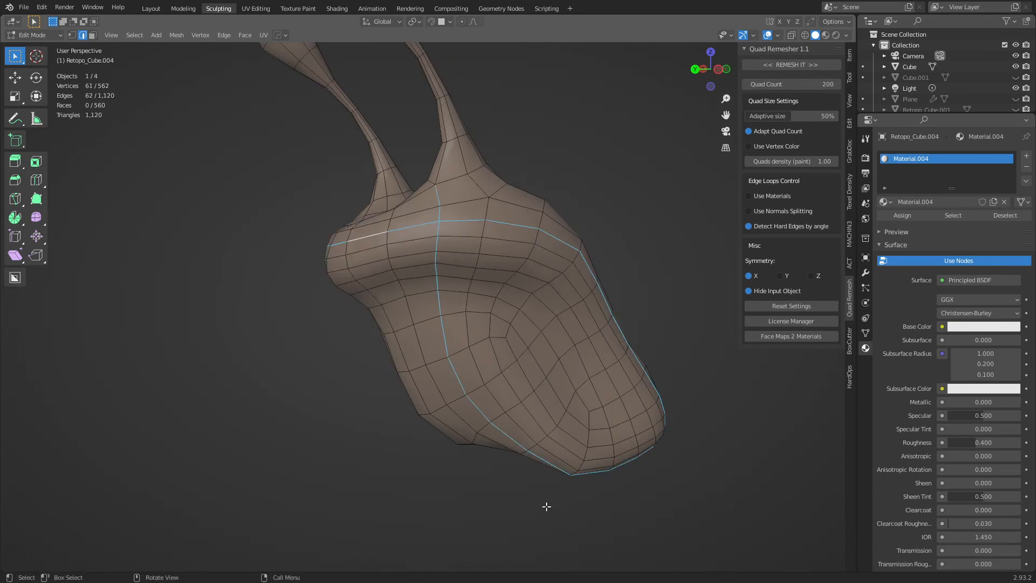
middle_drag(698, 345, 256, 264)
middle_drag(292, 368, 601, 362)
- Try dissolving the long edge loop along the brow ridge, and undo the change
alt+click(445, 252)
middle_drag(445, 252, 534, 359)
key(x)
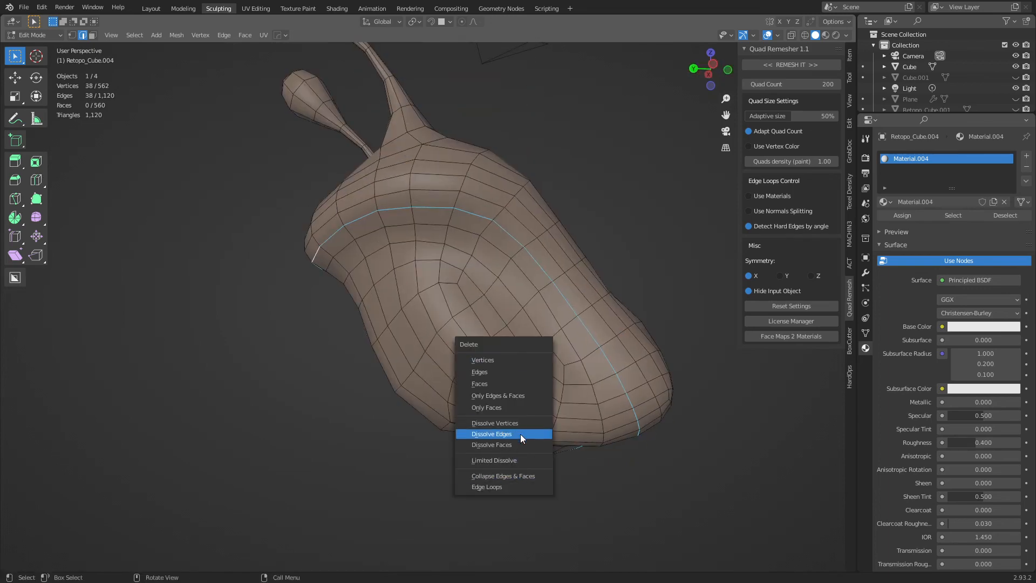
click(521, 434)
middle_drag(483, 406, 498, 357)
key(ctrl+z)
- Dissolve the edge loop running below the brow fold and down the head's side
alt+click(489, 296)
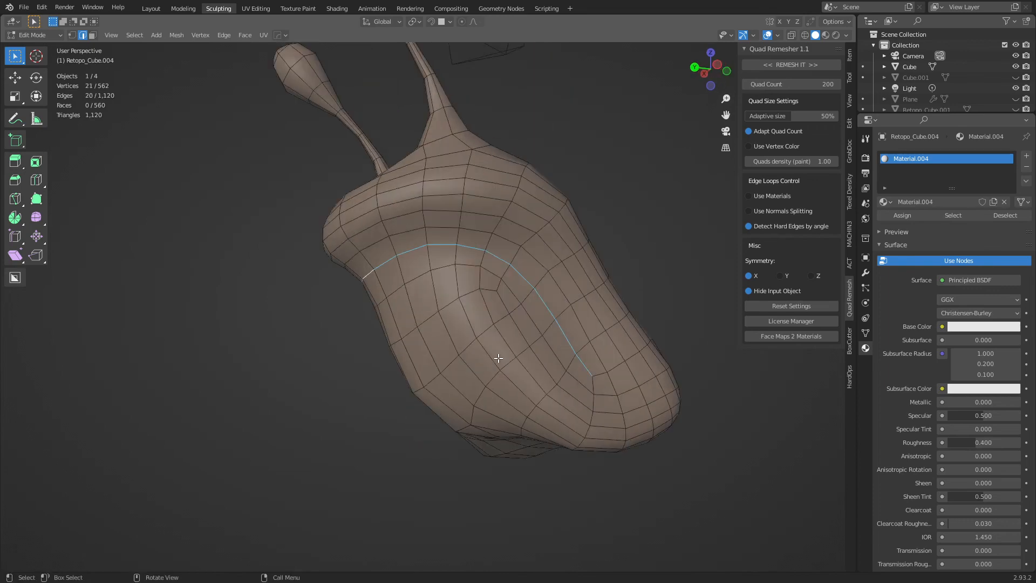
key(x)
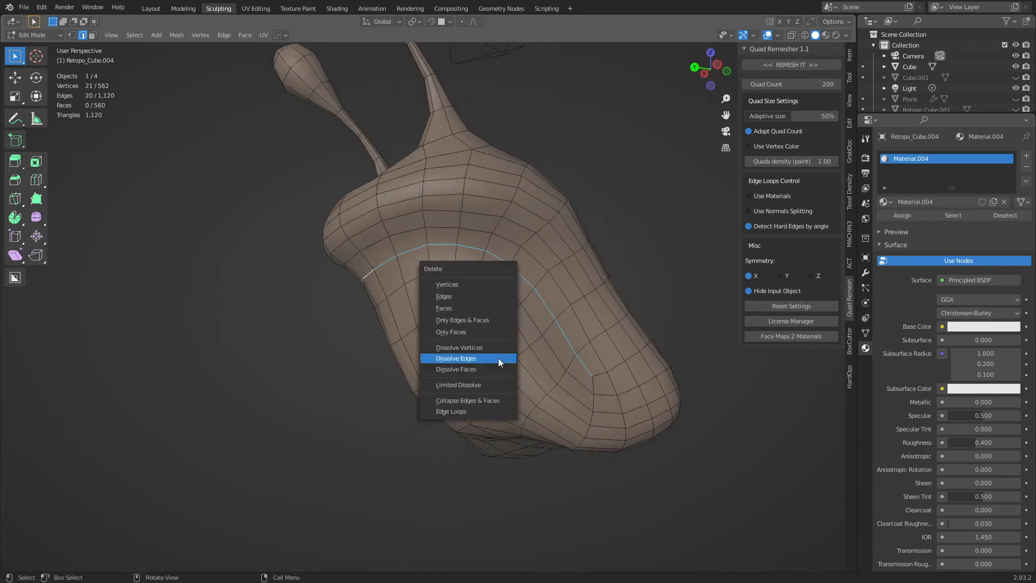
click(498, 357)
middle_drag(421, 364, 567, 379)
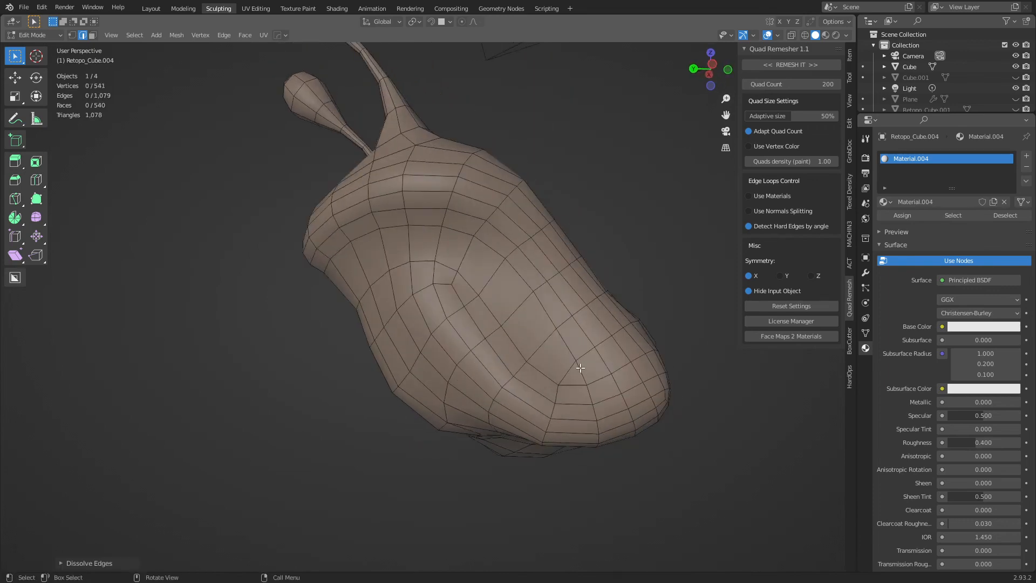
- Try dissolving a further edge loop around the side of the head, and undo it
alt+click(535, 385)
alt+click(512, 407)
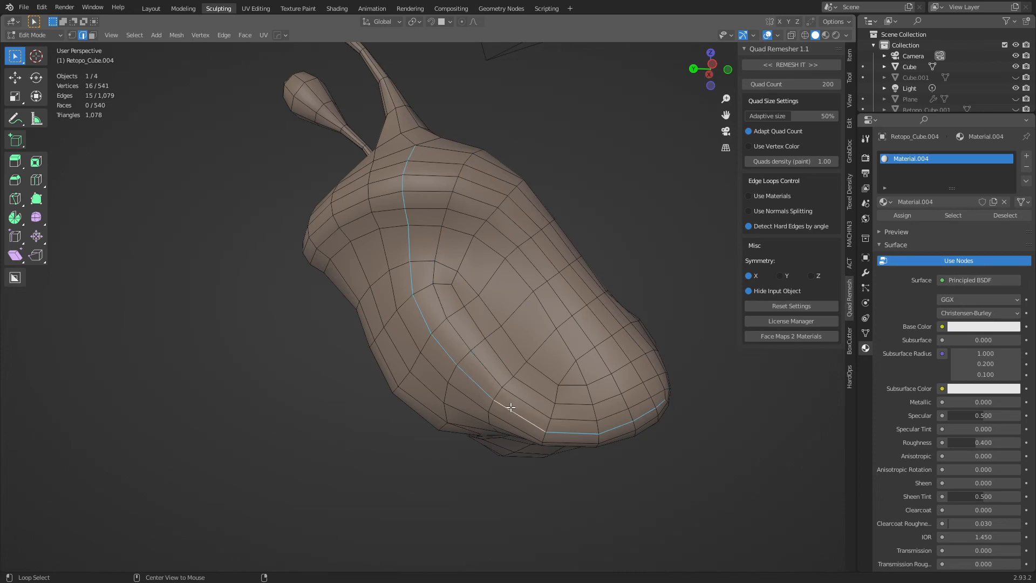
key(x)
click(519, 402)
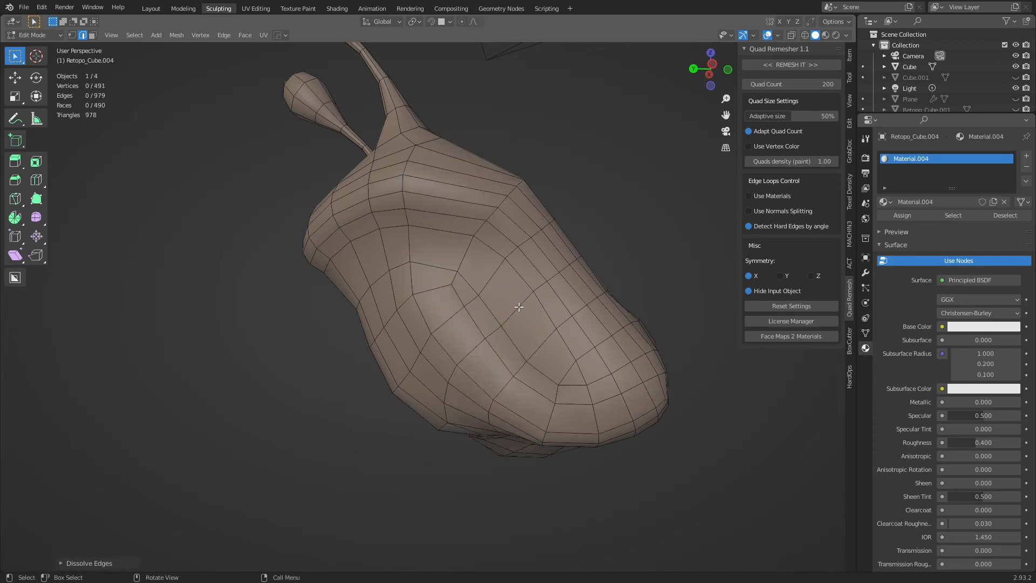
middle_drag(520, 306, 430, 342)
key(ctrl+z)
key(ctrl+z)
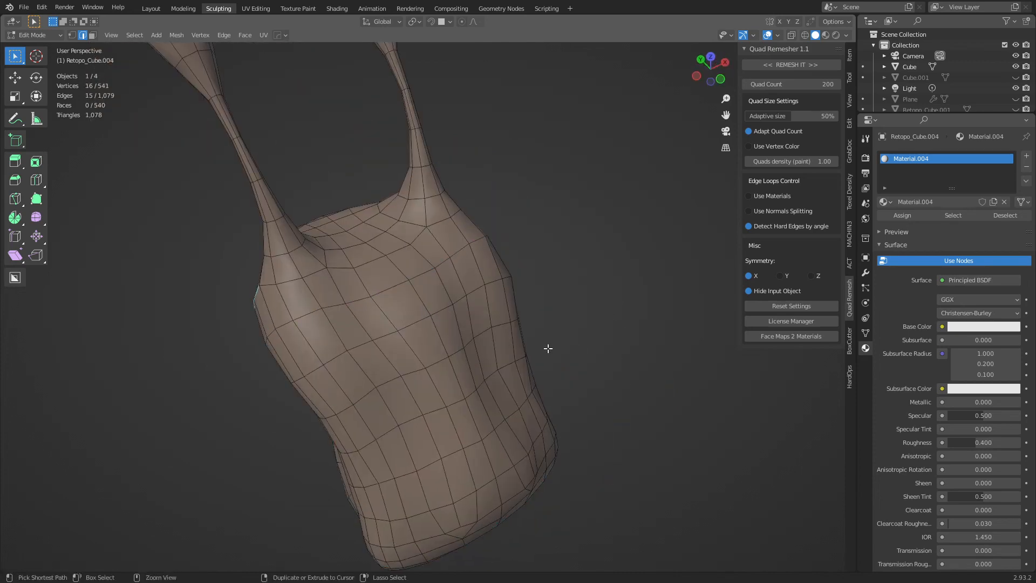
- Return to Object Mode, deselect the low-poly head and examine its topology from several sides and distances
key(ctrl+Tab)
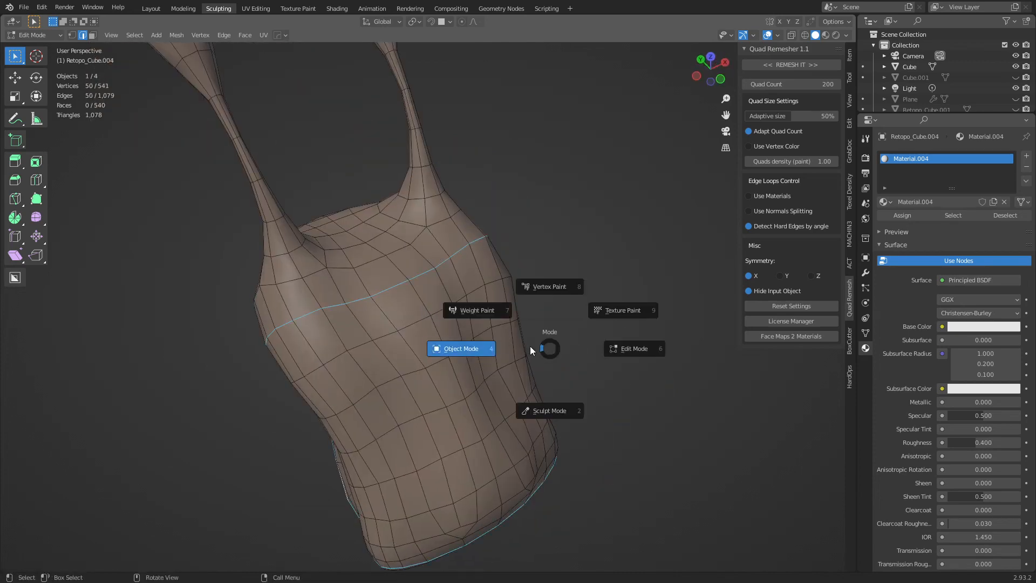
click(530, 345)
click(628, 287)
scroll(567, 329, down, 2)
middle_drag(461, 343, 587, 288)
scroll(465, 329, up, 3)
scroll(457, 326, down, 3)
middle_drag(452, 322, 548, 352)
scroll(507, 349, up, 3)
scroll(518, 330, down, 2)
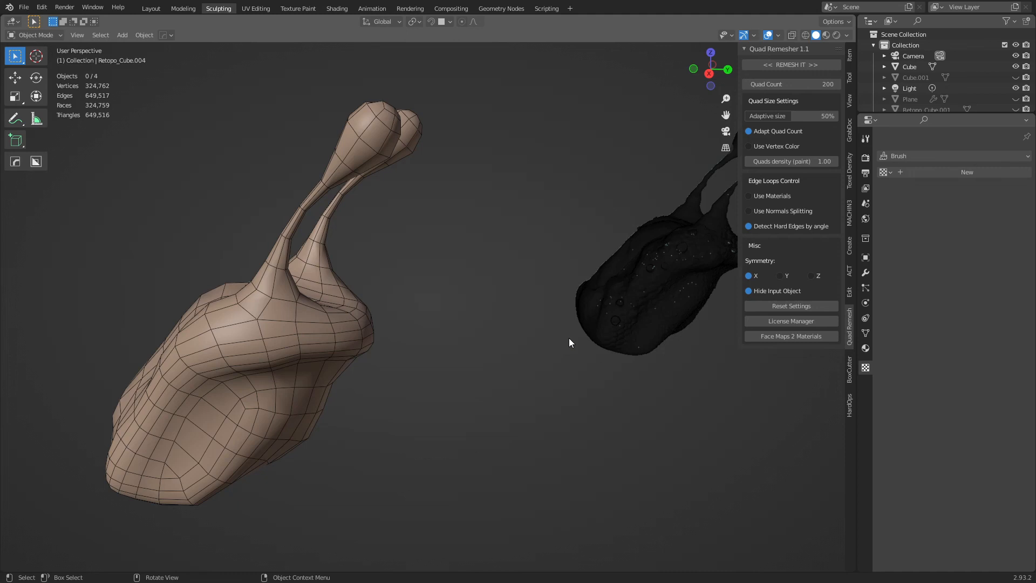
- Select the low-poly head and add a Decimate modifier to it
click(646, 310)
click(364, 336)
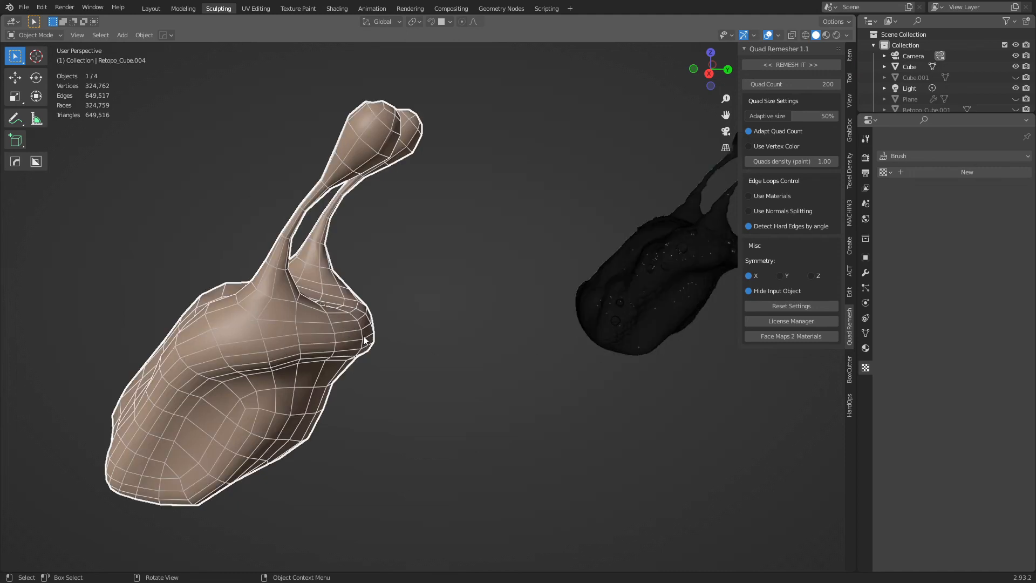
middle_drag(365, 339, 392, 321)
click(865, 272)
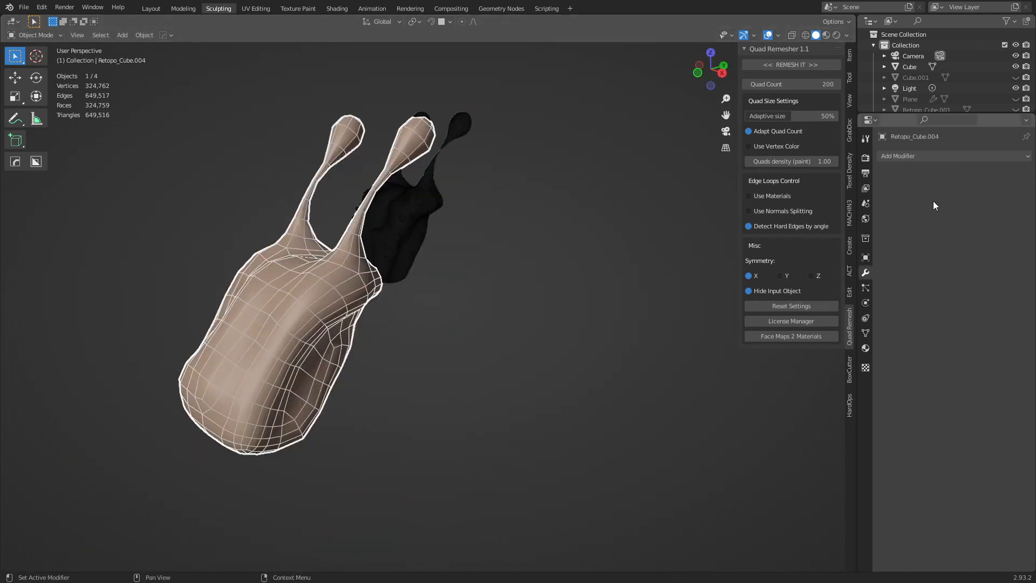
click(934, 156)
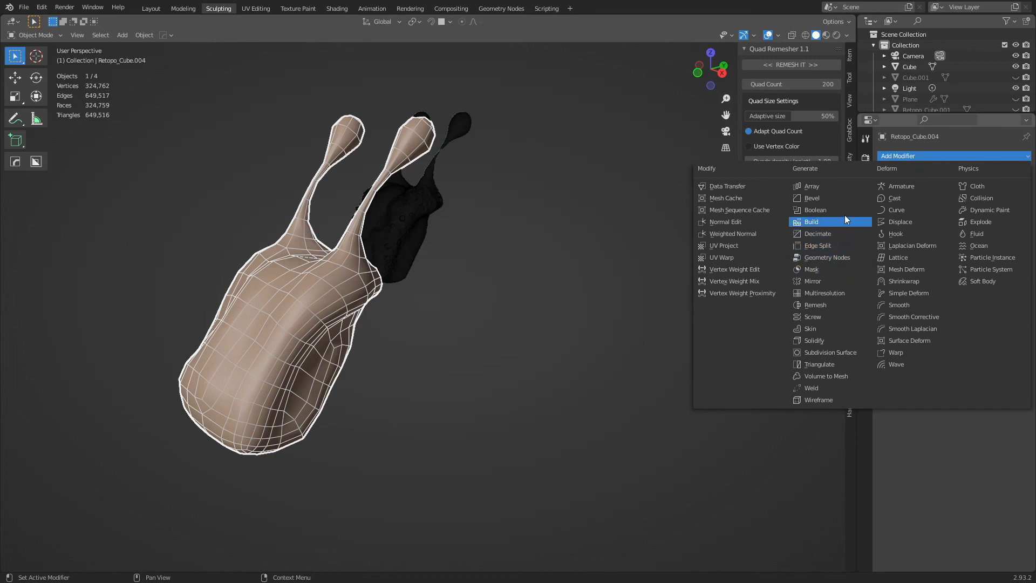
click(845, 235)
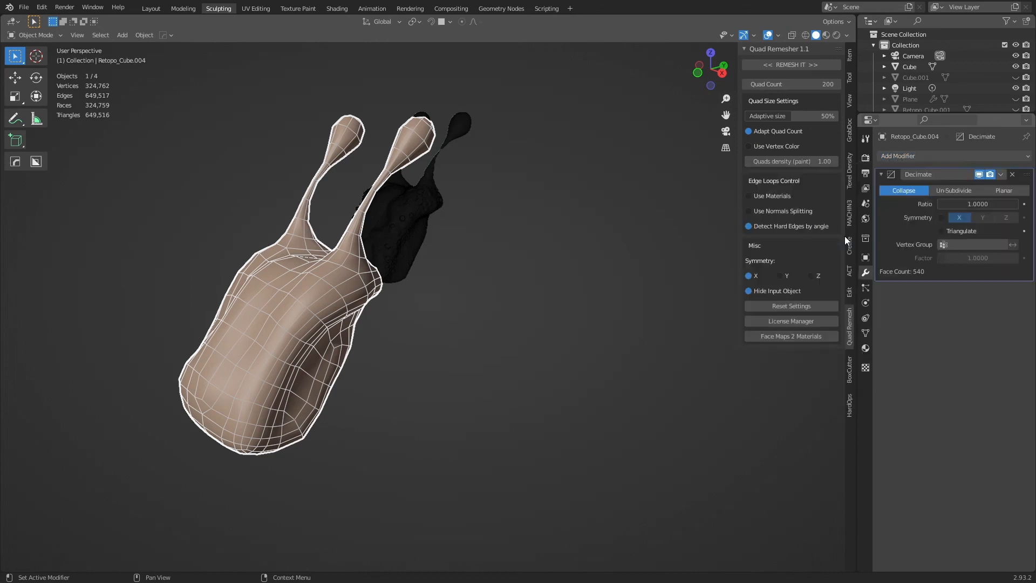
- Set the Decimate ratio to 0.2 and check the reduced head from another side
click(987, 205)
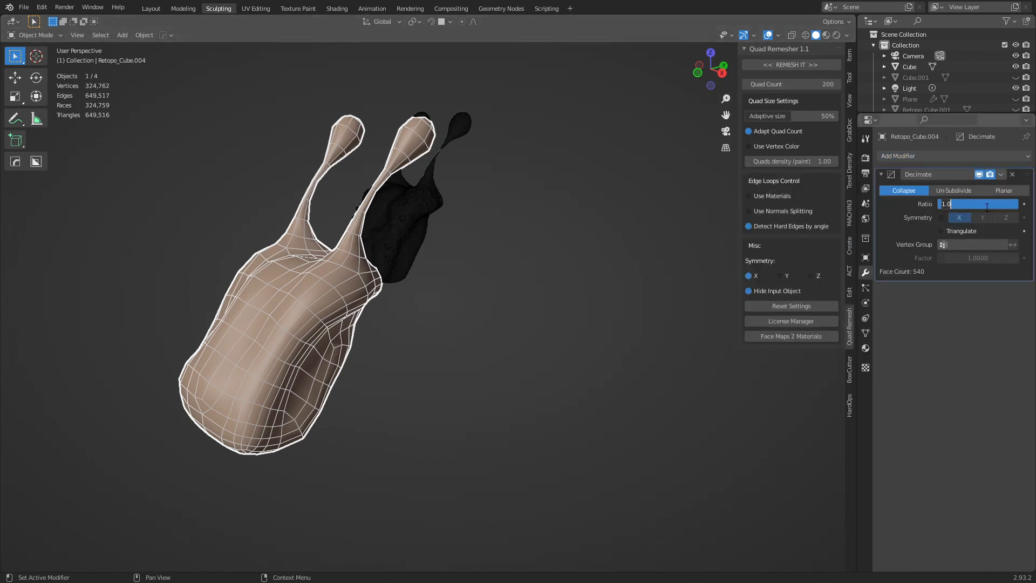
text(0.2)
key(Return)
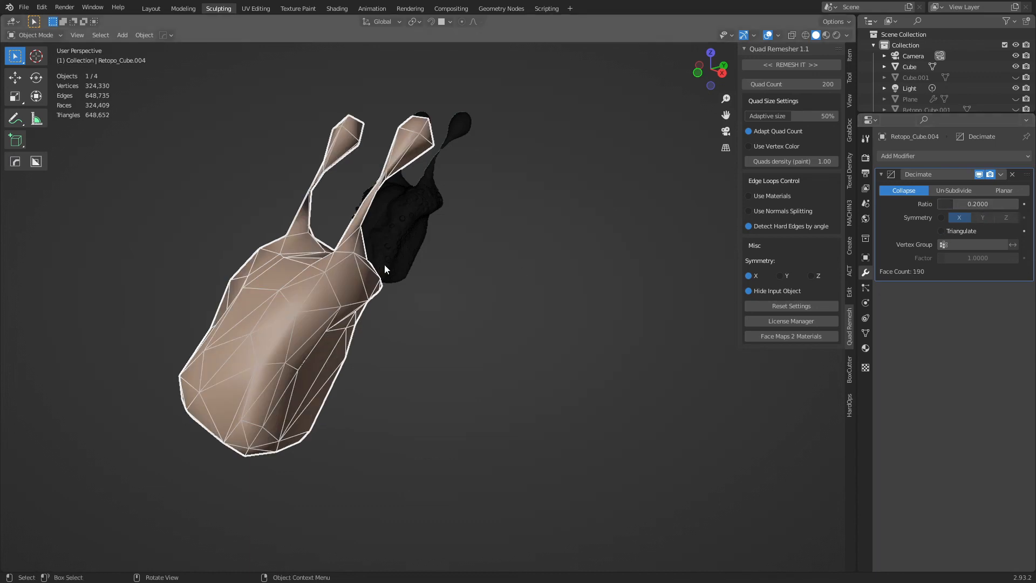
middle_drag(384, 263, 373, 212)
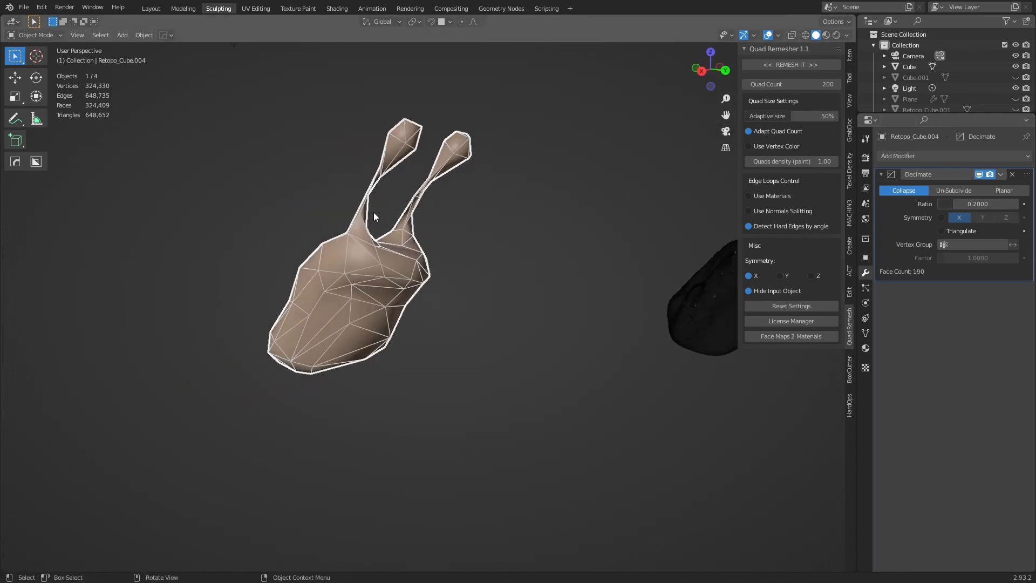
- Set the Decimate ratio to 0.4 and deselect the head
click(972, 202)
text(.4)
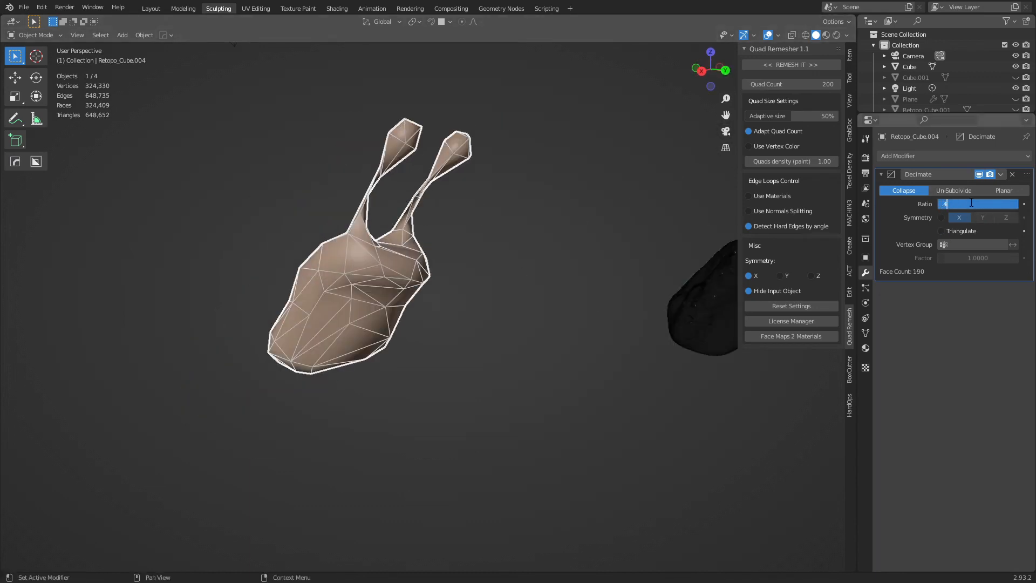
key(Return)
click(440, 303)
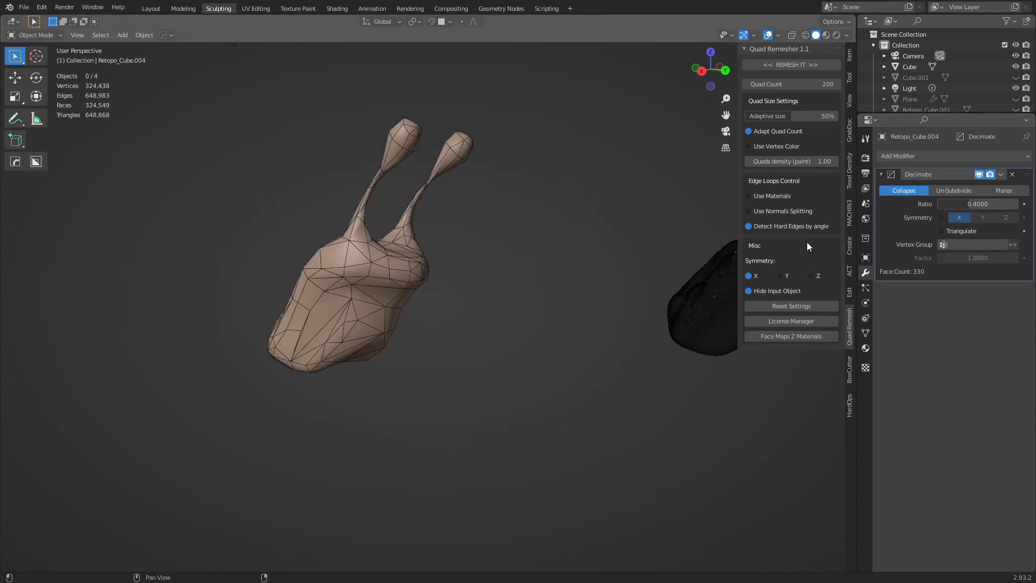
- Enable Triangulate on the Decimate modifier, reselect the head and inspect its triangles from several sides
click(960, 229)
click(391, 297)
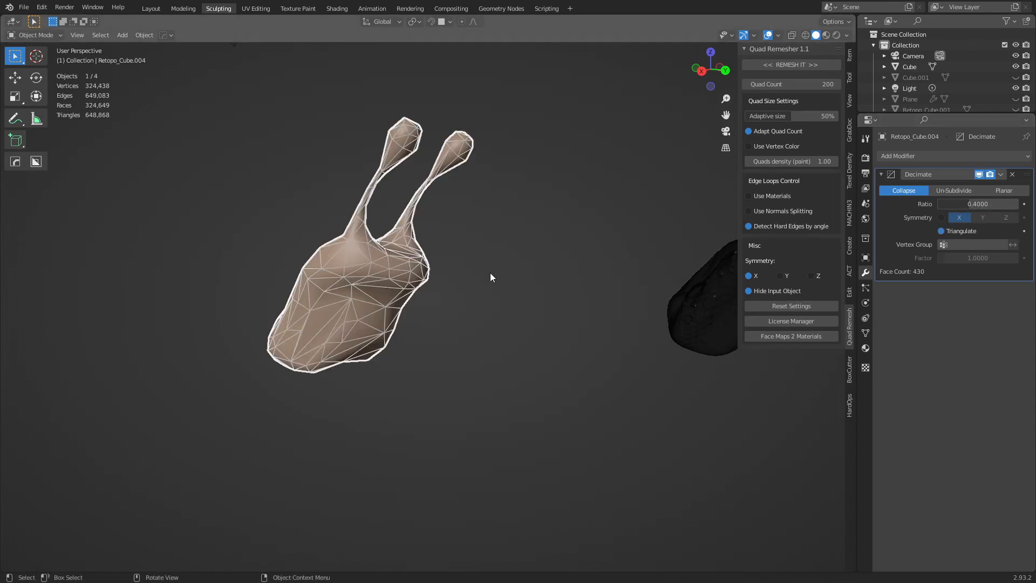
scroll(490, 274, up, 3)
middle_drag(490, 274, 368, 312)
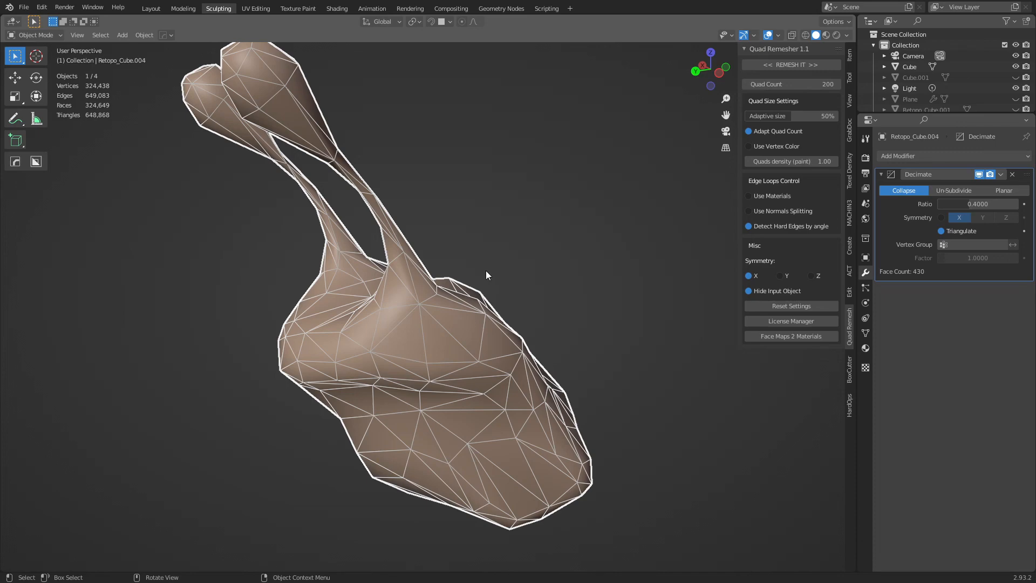
middle_drag(486, 270, 541, 349)
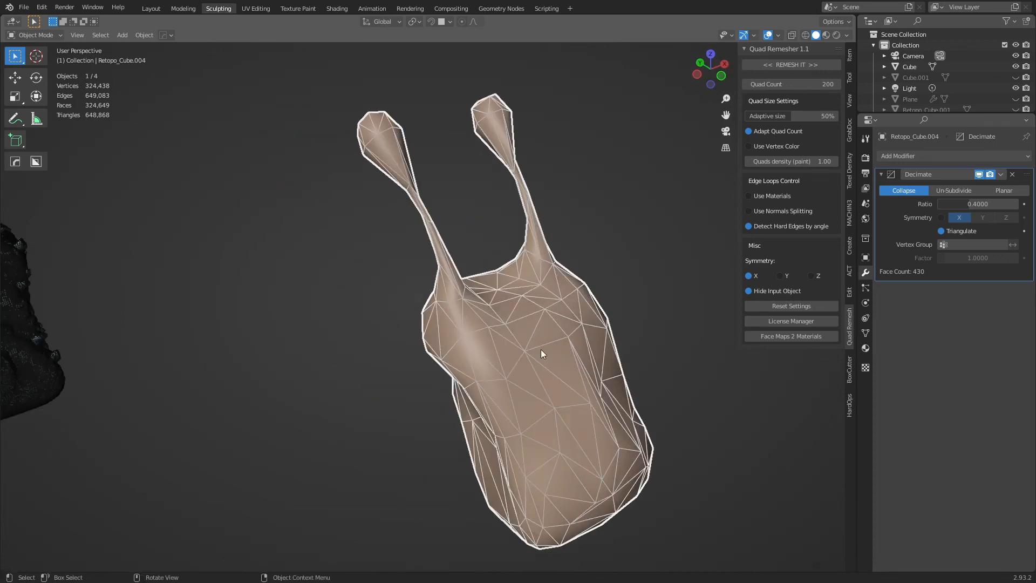
- Compare the decimated head with its underlying quad mesh in Edit Mode, and return to Object Mode with the head deselected
key(ctrl+Tab)
click(517, 307)
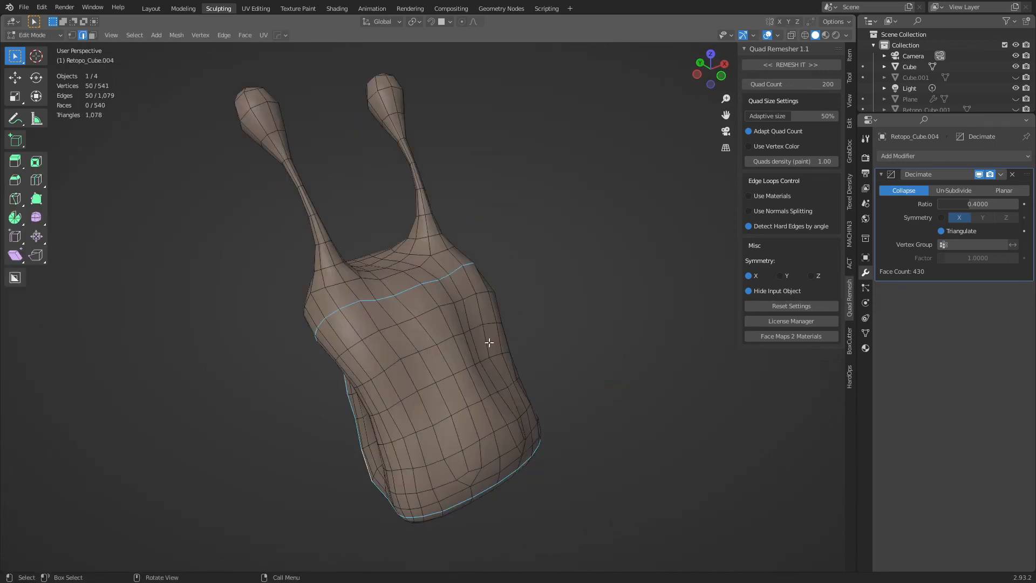
key(ctrl+Tab)
click(604, 353)
click(581, 391)
scroll(581, 391, down, 3)
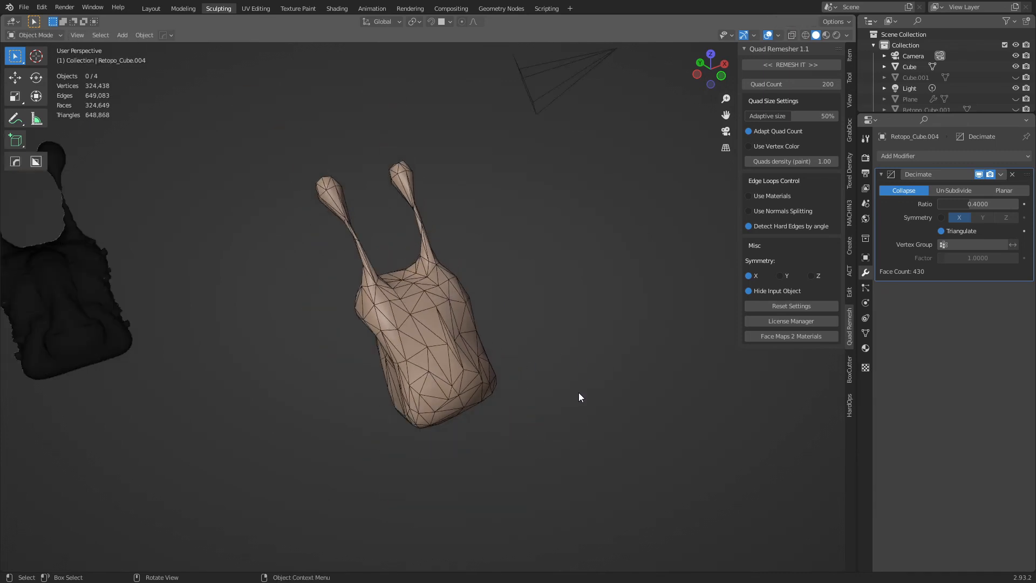